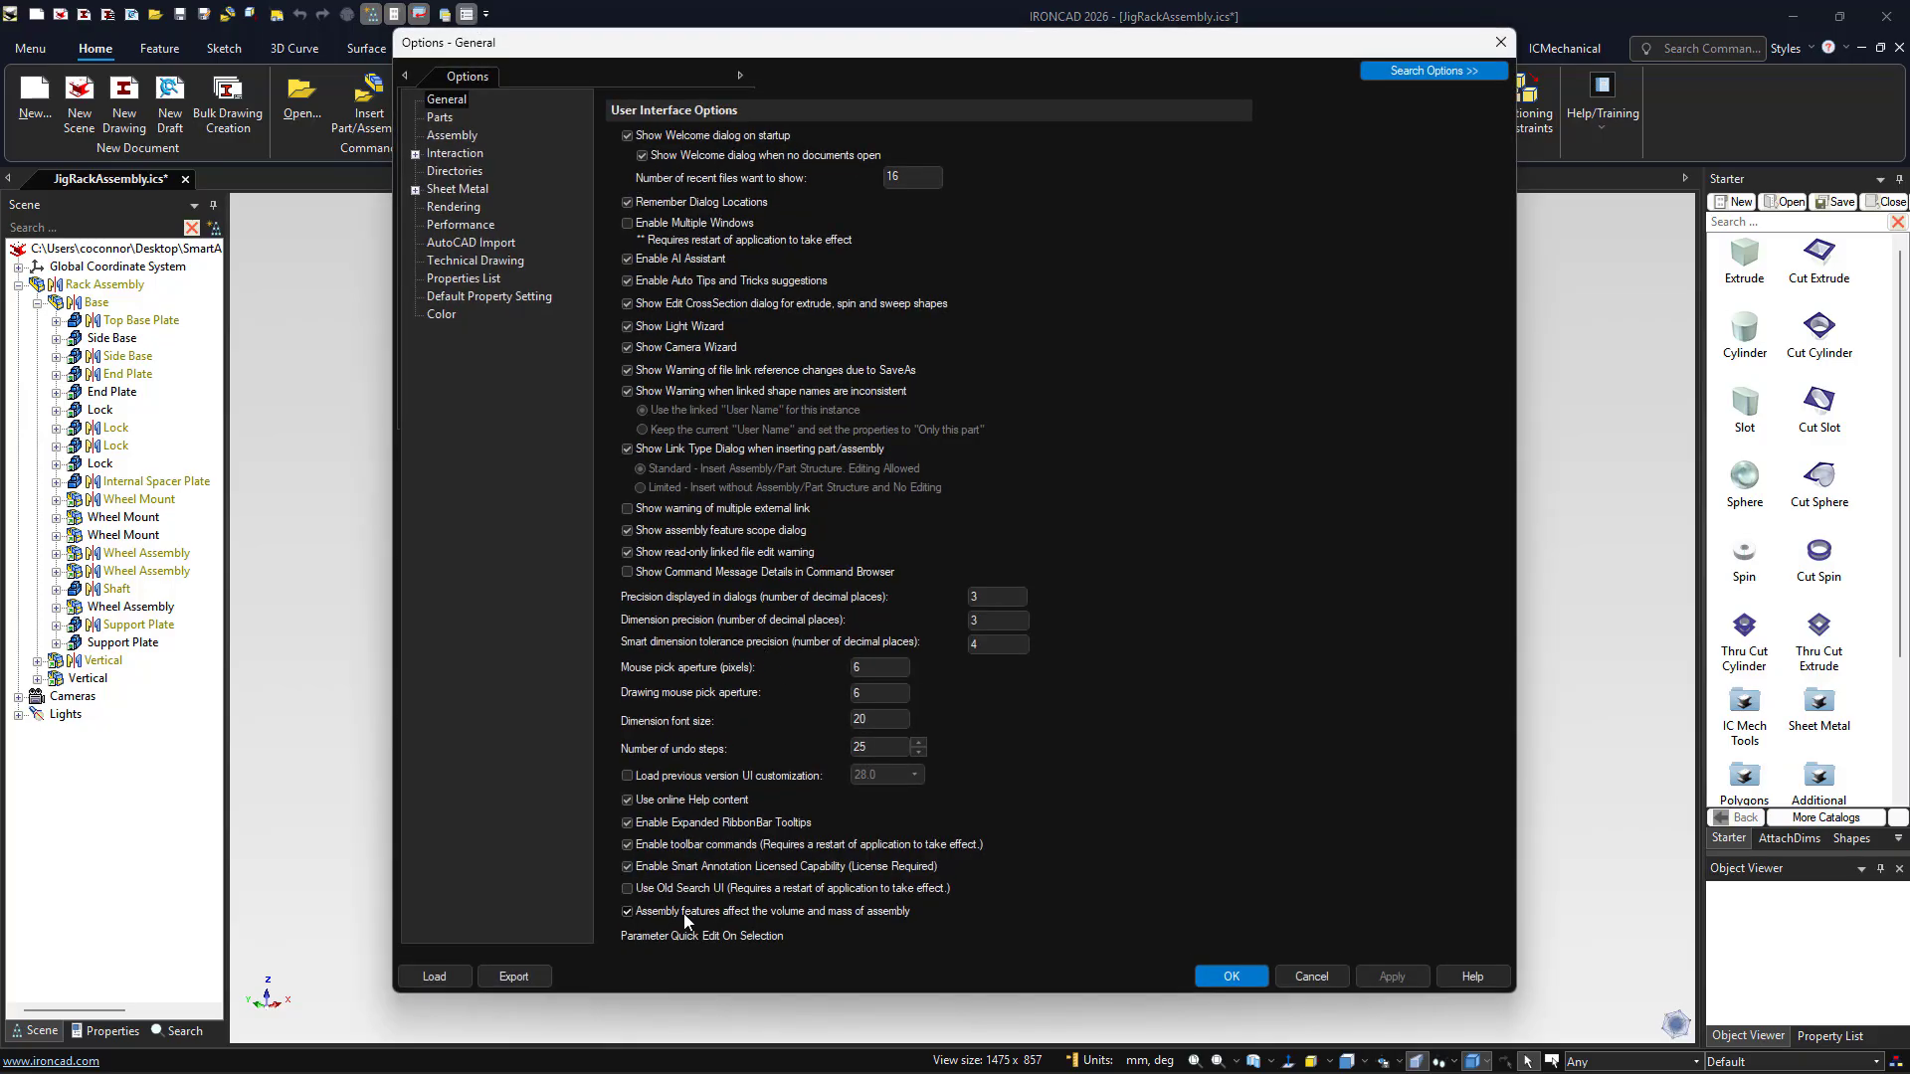
# Examine the remaining general user interface options and close the options
pyautogui.scroll(-1, 724, 921)
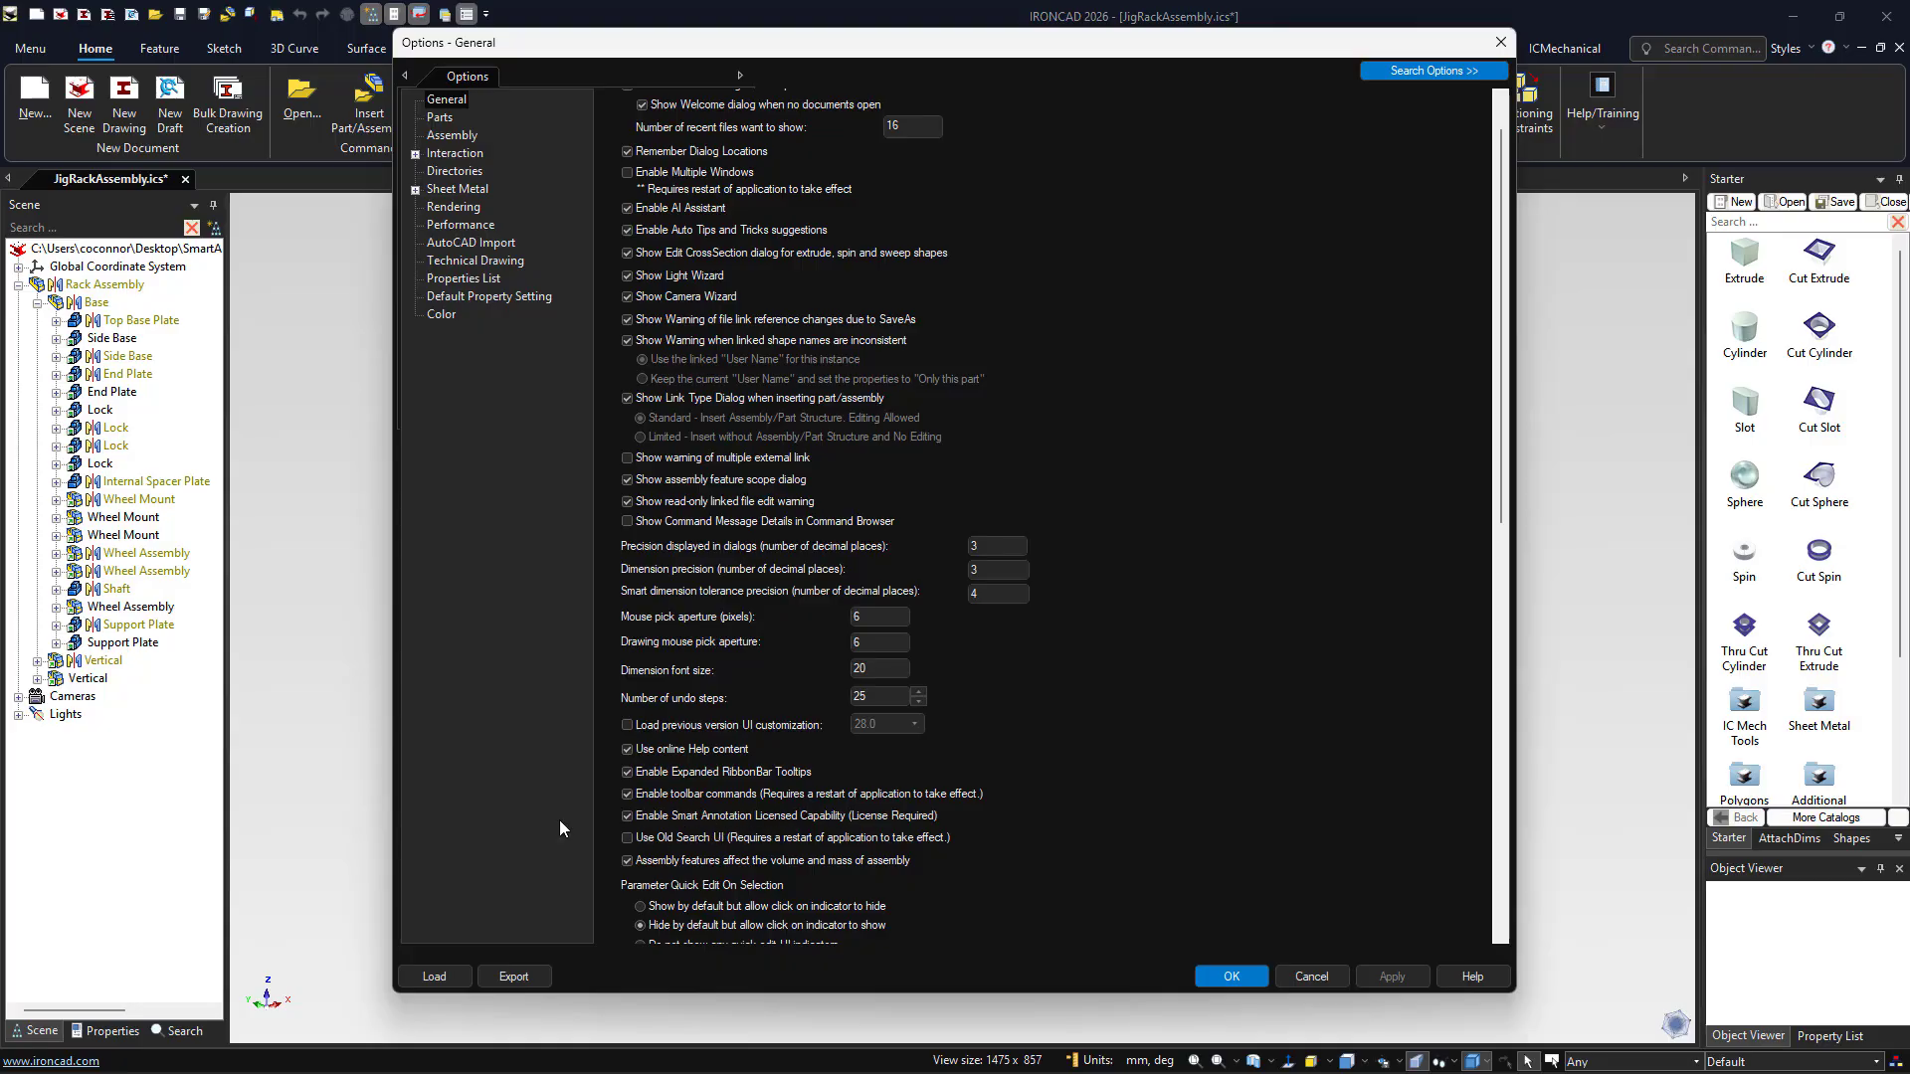
pyautogui.click(1219, 973)
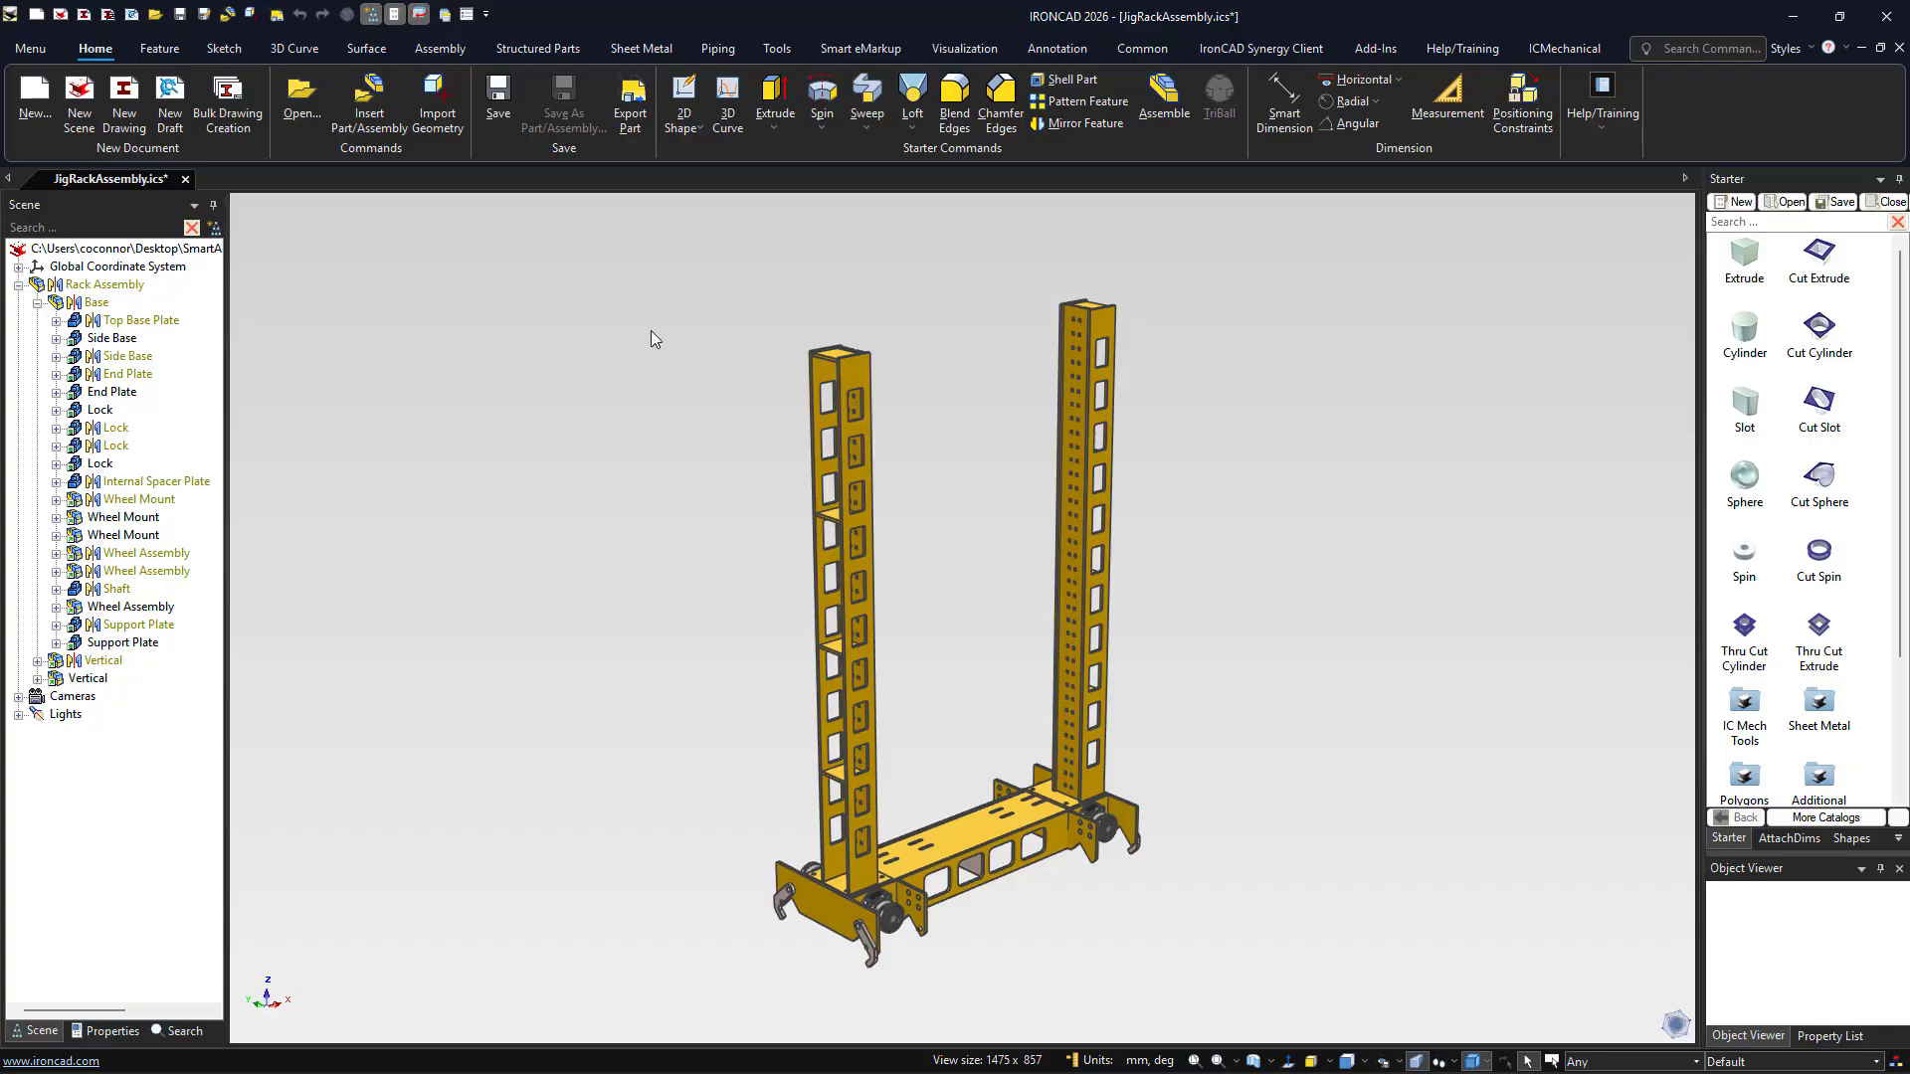
# Create a new drawing of the Rack Assembly from the ISO template A3 Large Assembly
pyautogui.click(848, 667)
pyautogui.rightClick(851, 669)
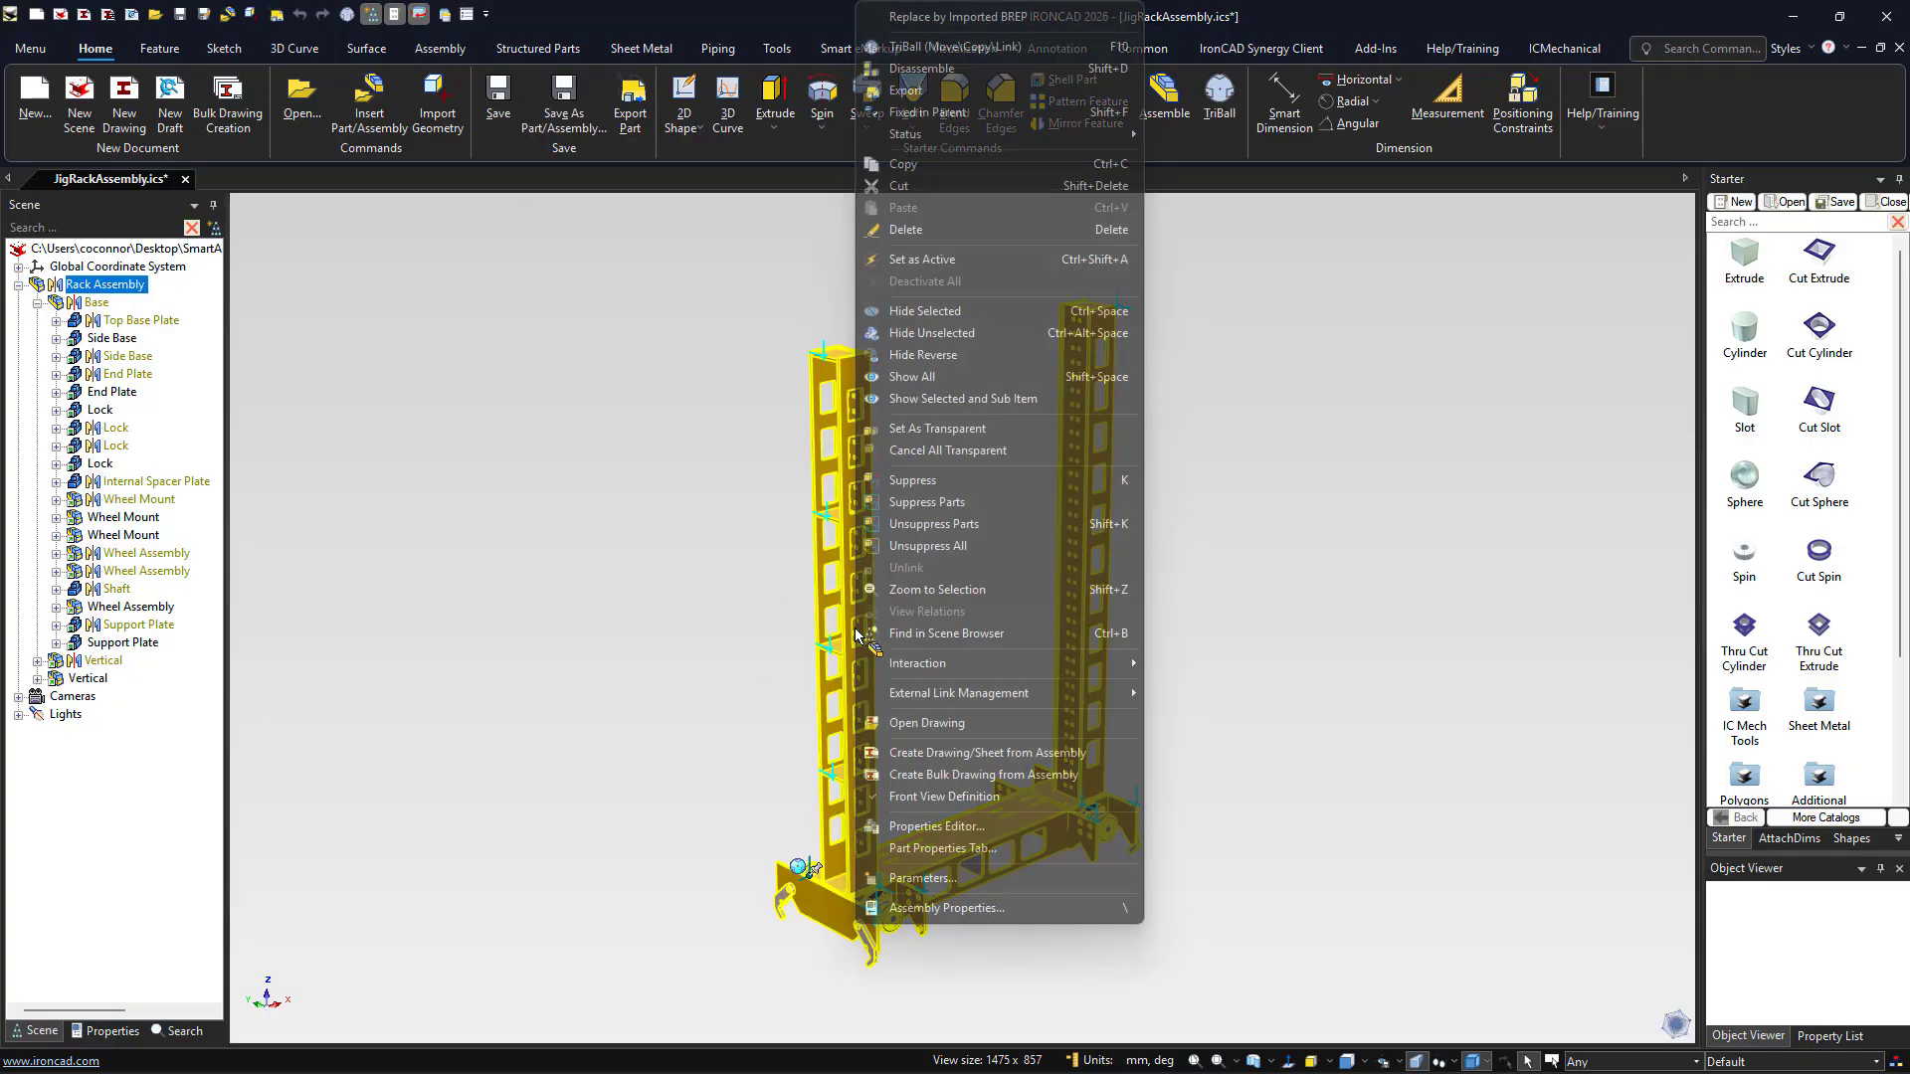
pyautogui.click(943, 762)
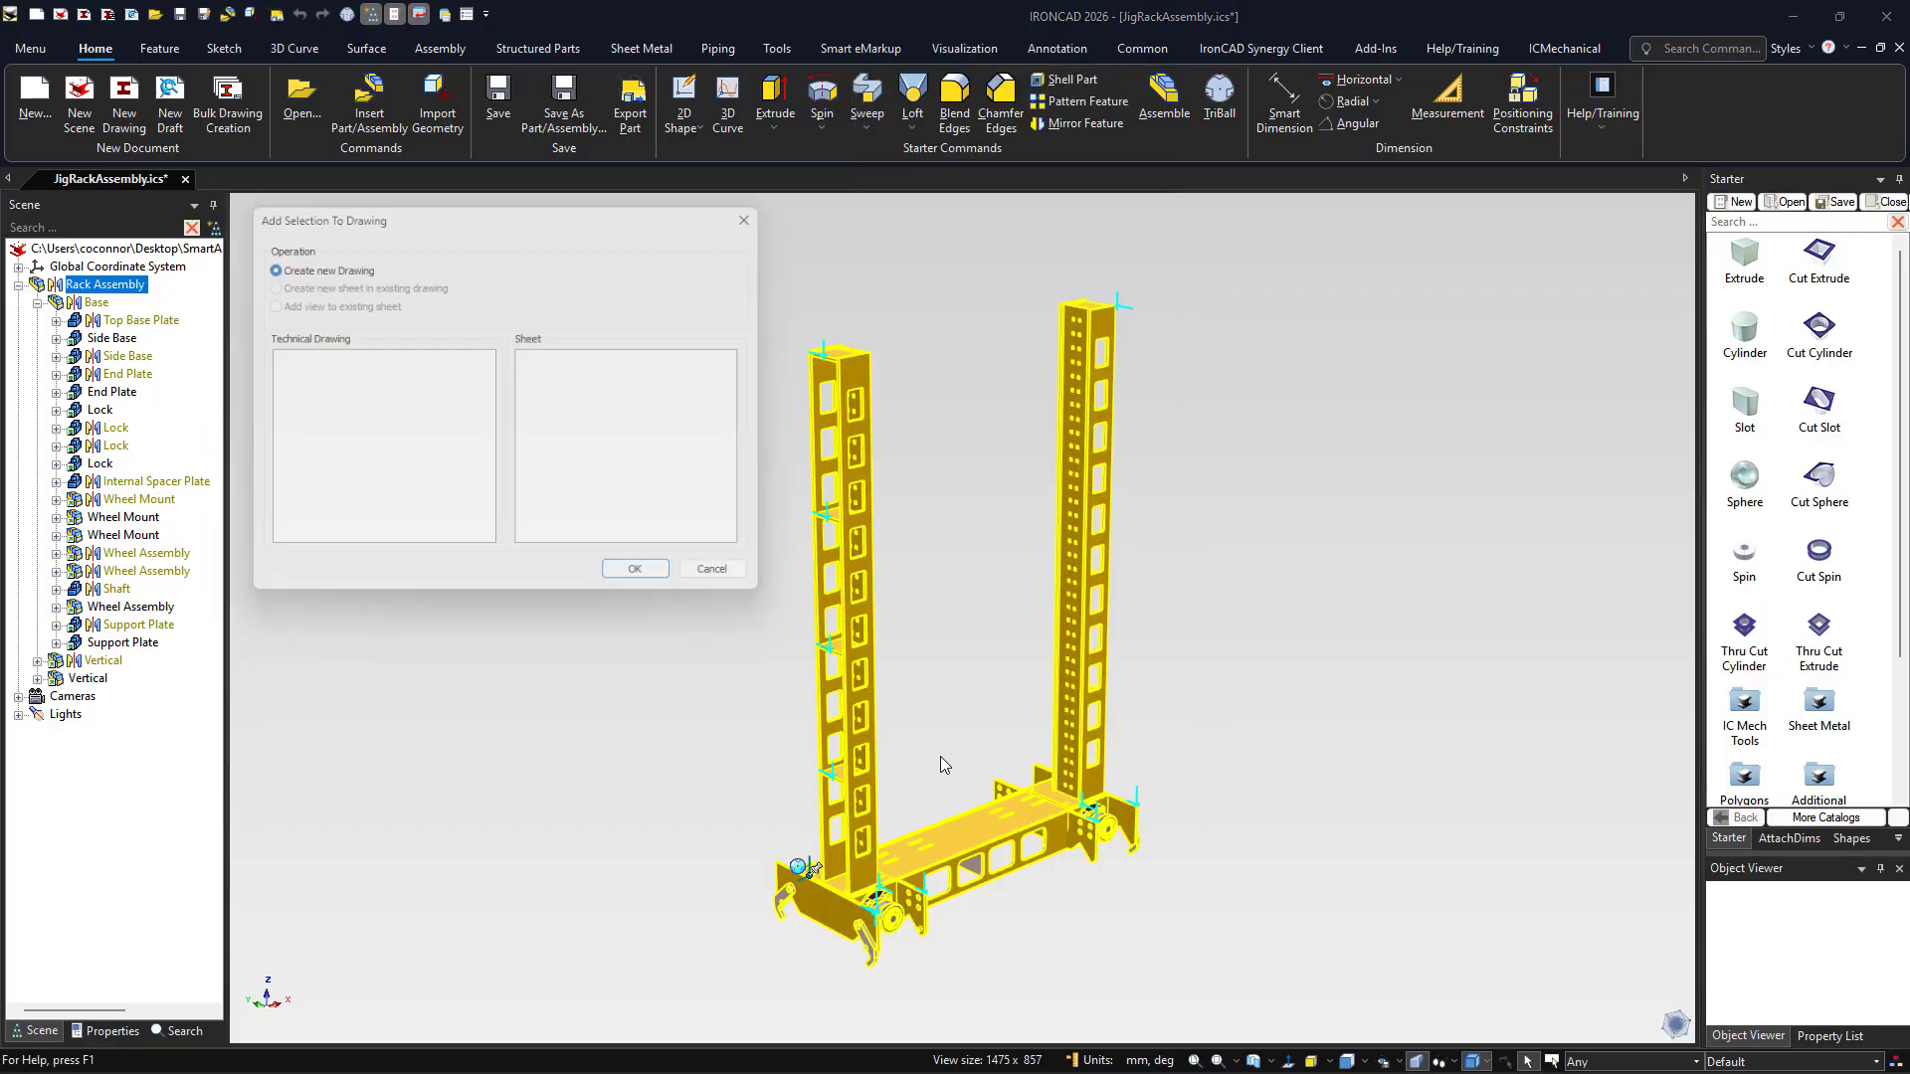
pyautogui.click(646, 584)
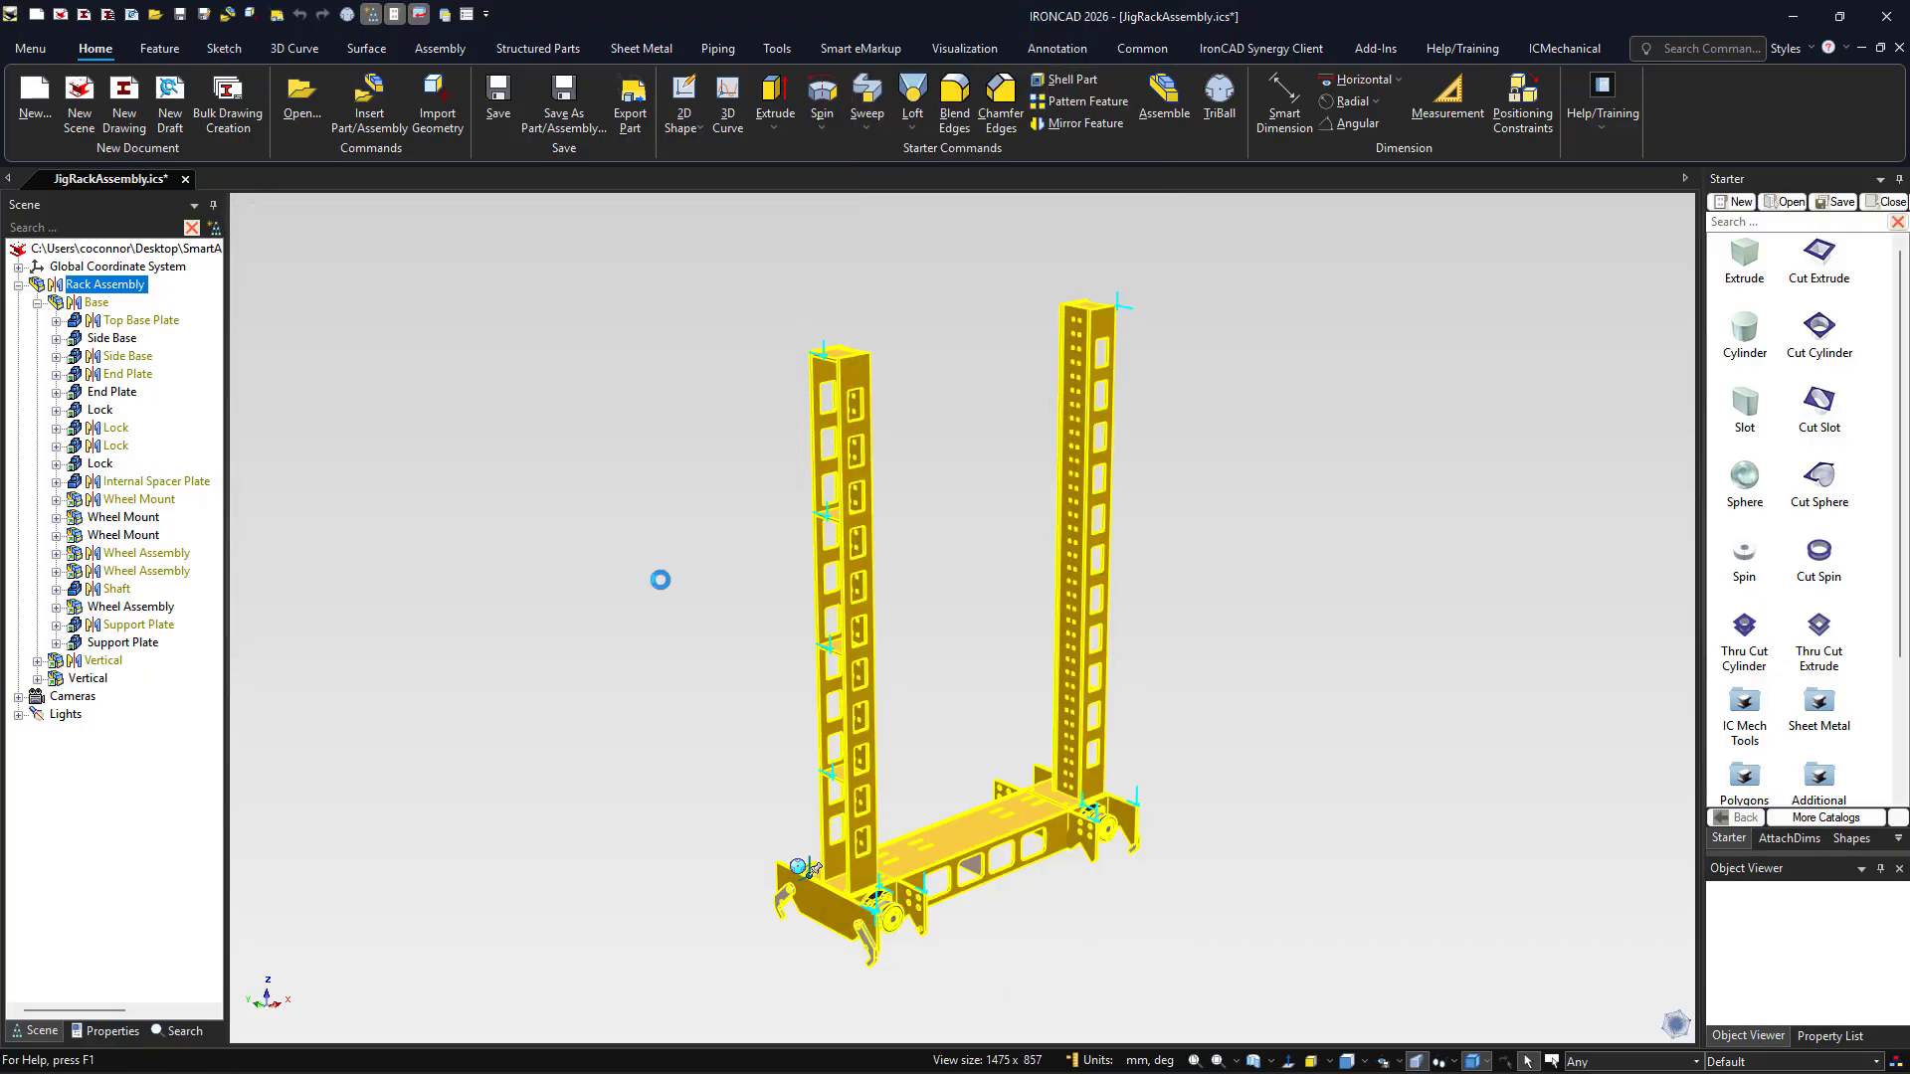
pyautogui.click(901, 370)
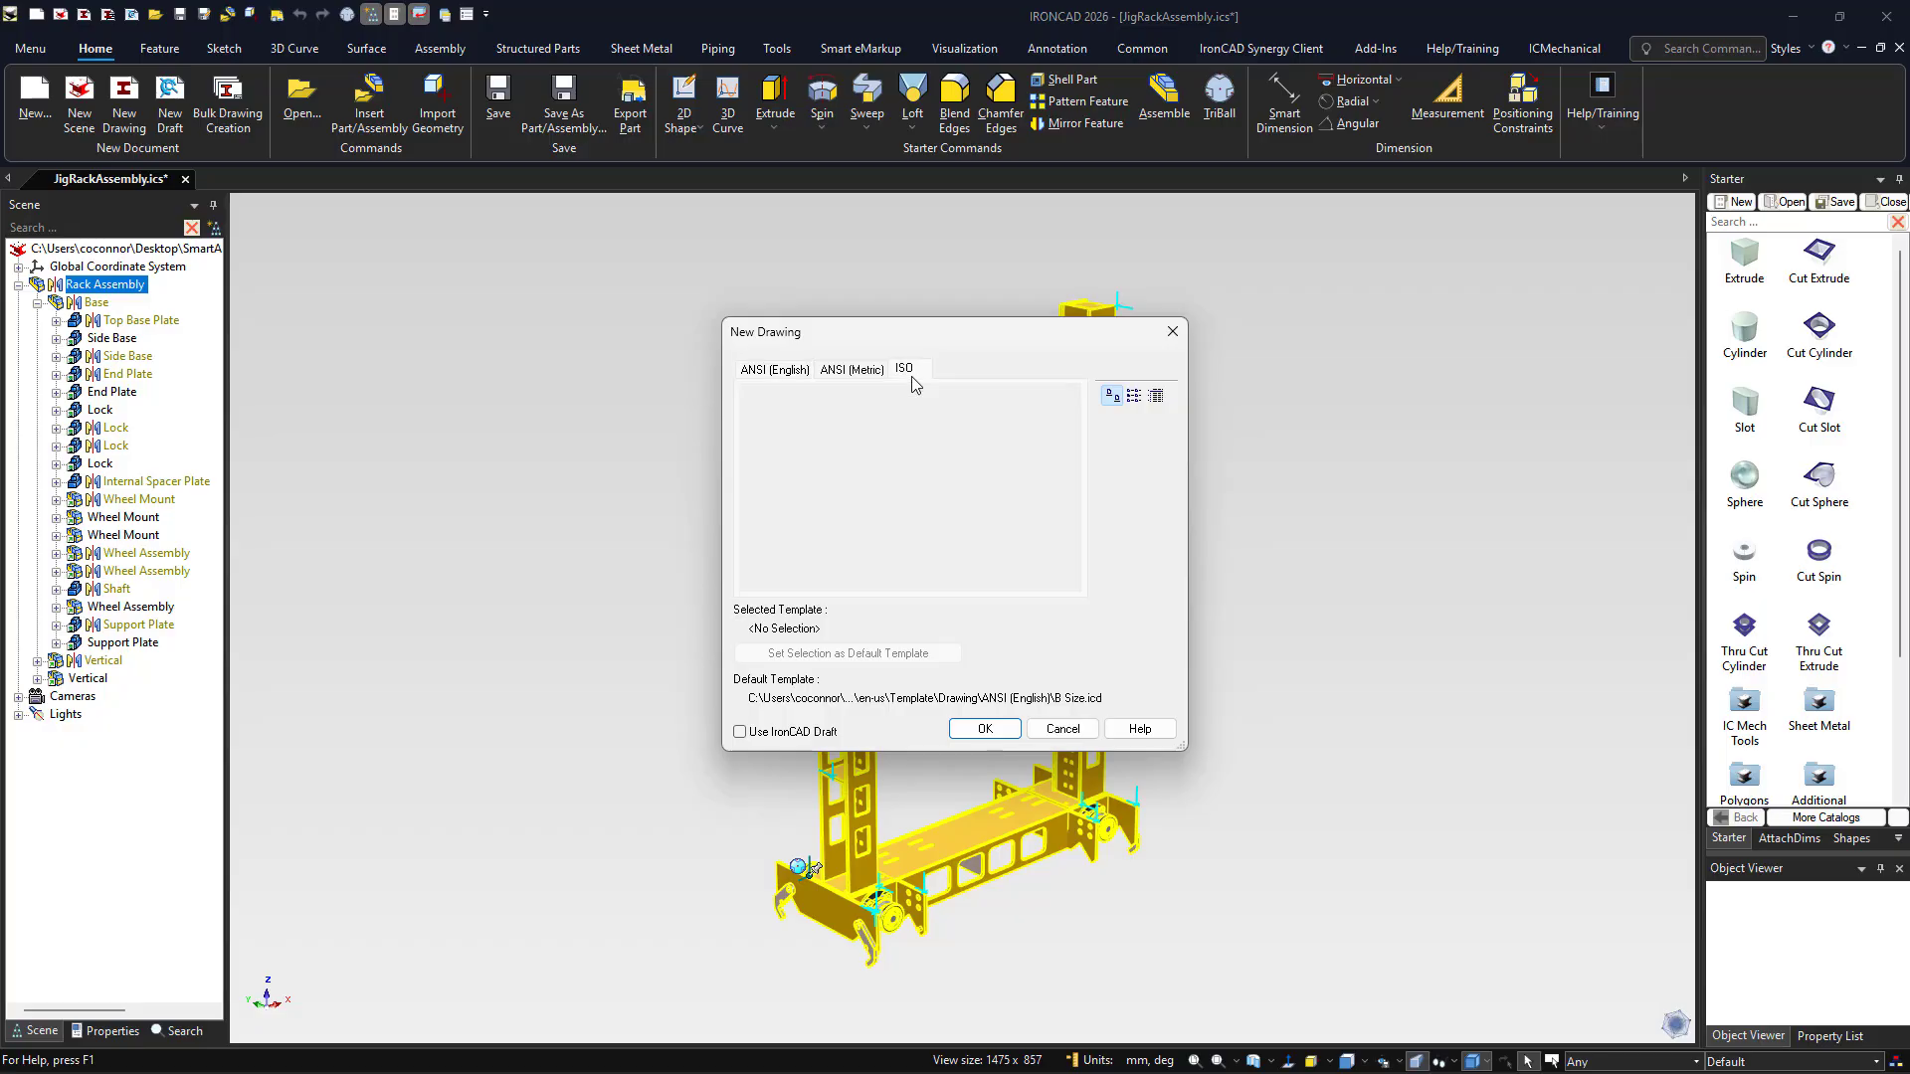
pyautogui.doubleClick(816, 558)
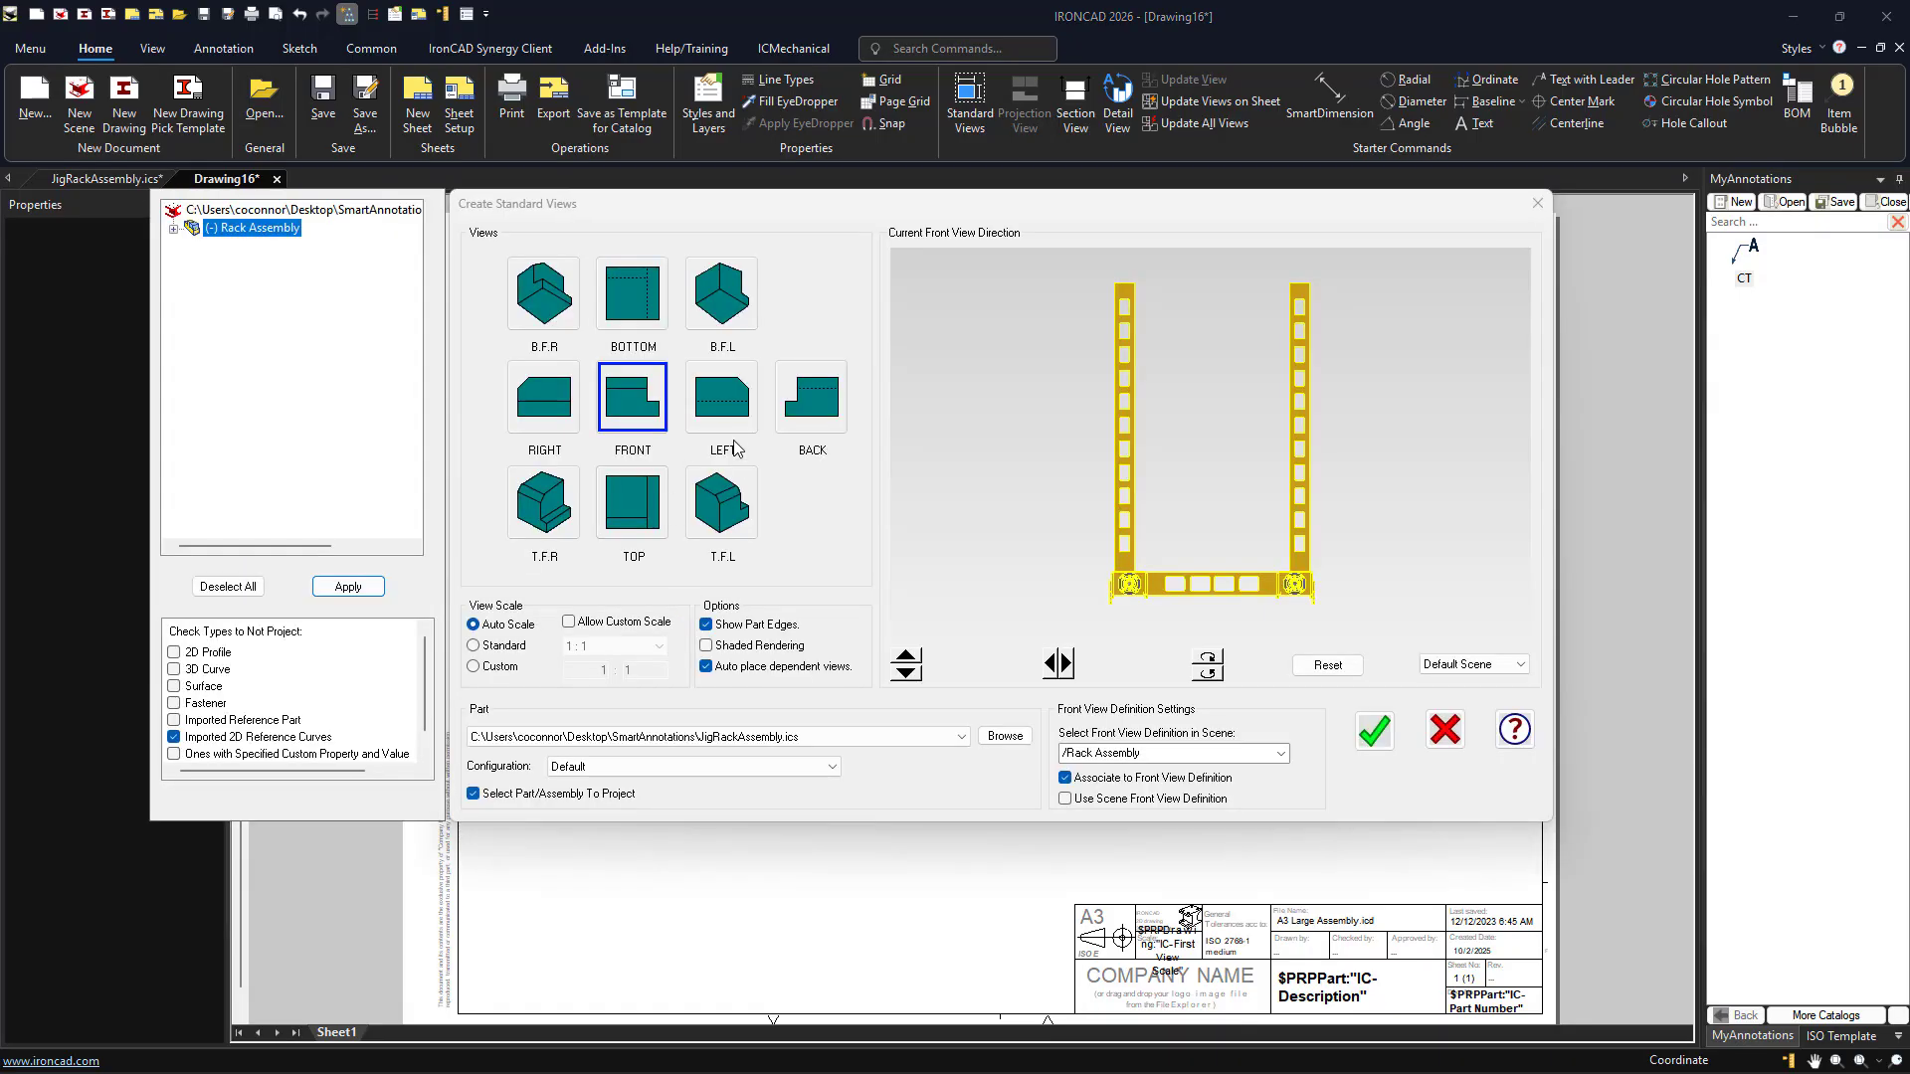
# Generate the Front, Right, Top and T.F.R. standard views of the Rack Assembly at automatic scale
pyautogui.click(544, 398)
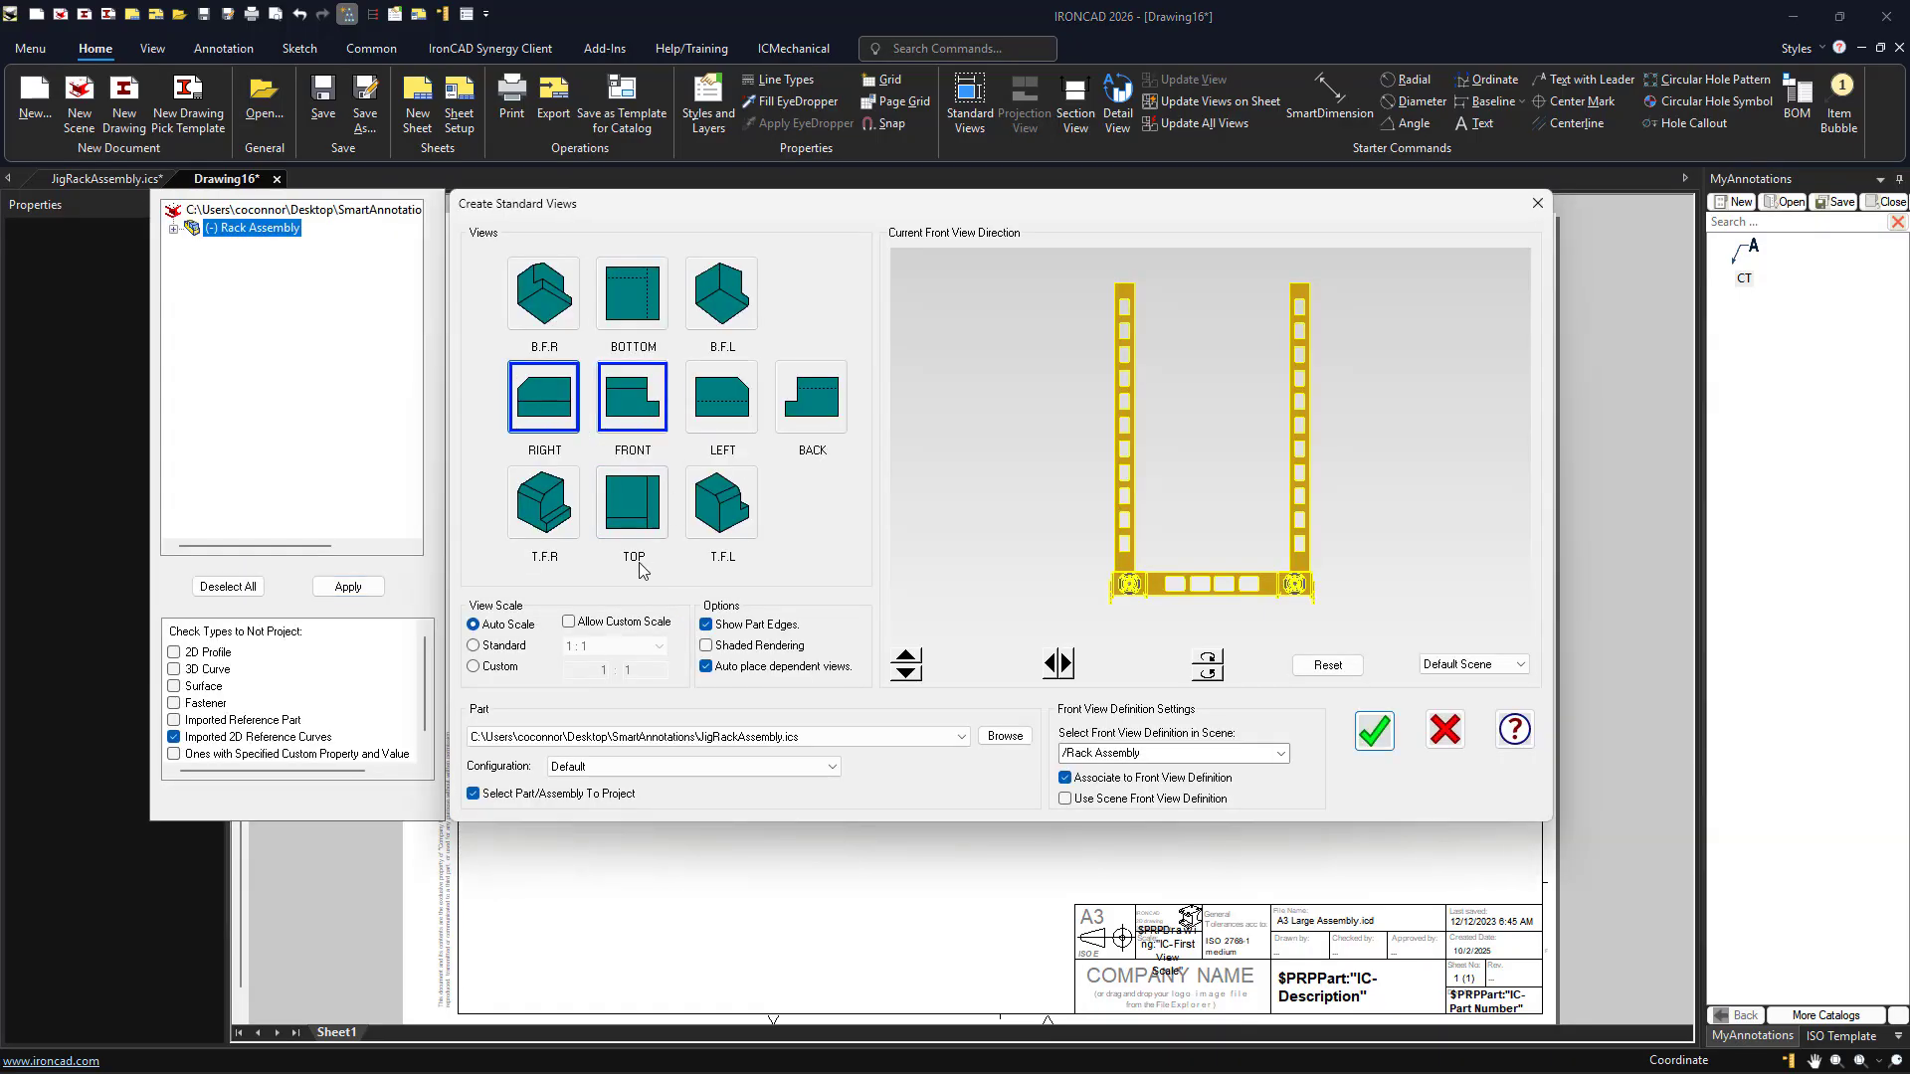
pyautogui.click(633, 503)
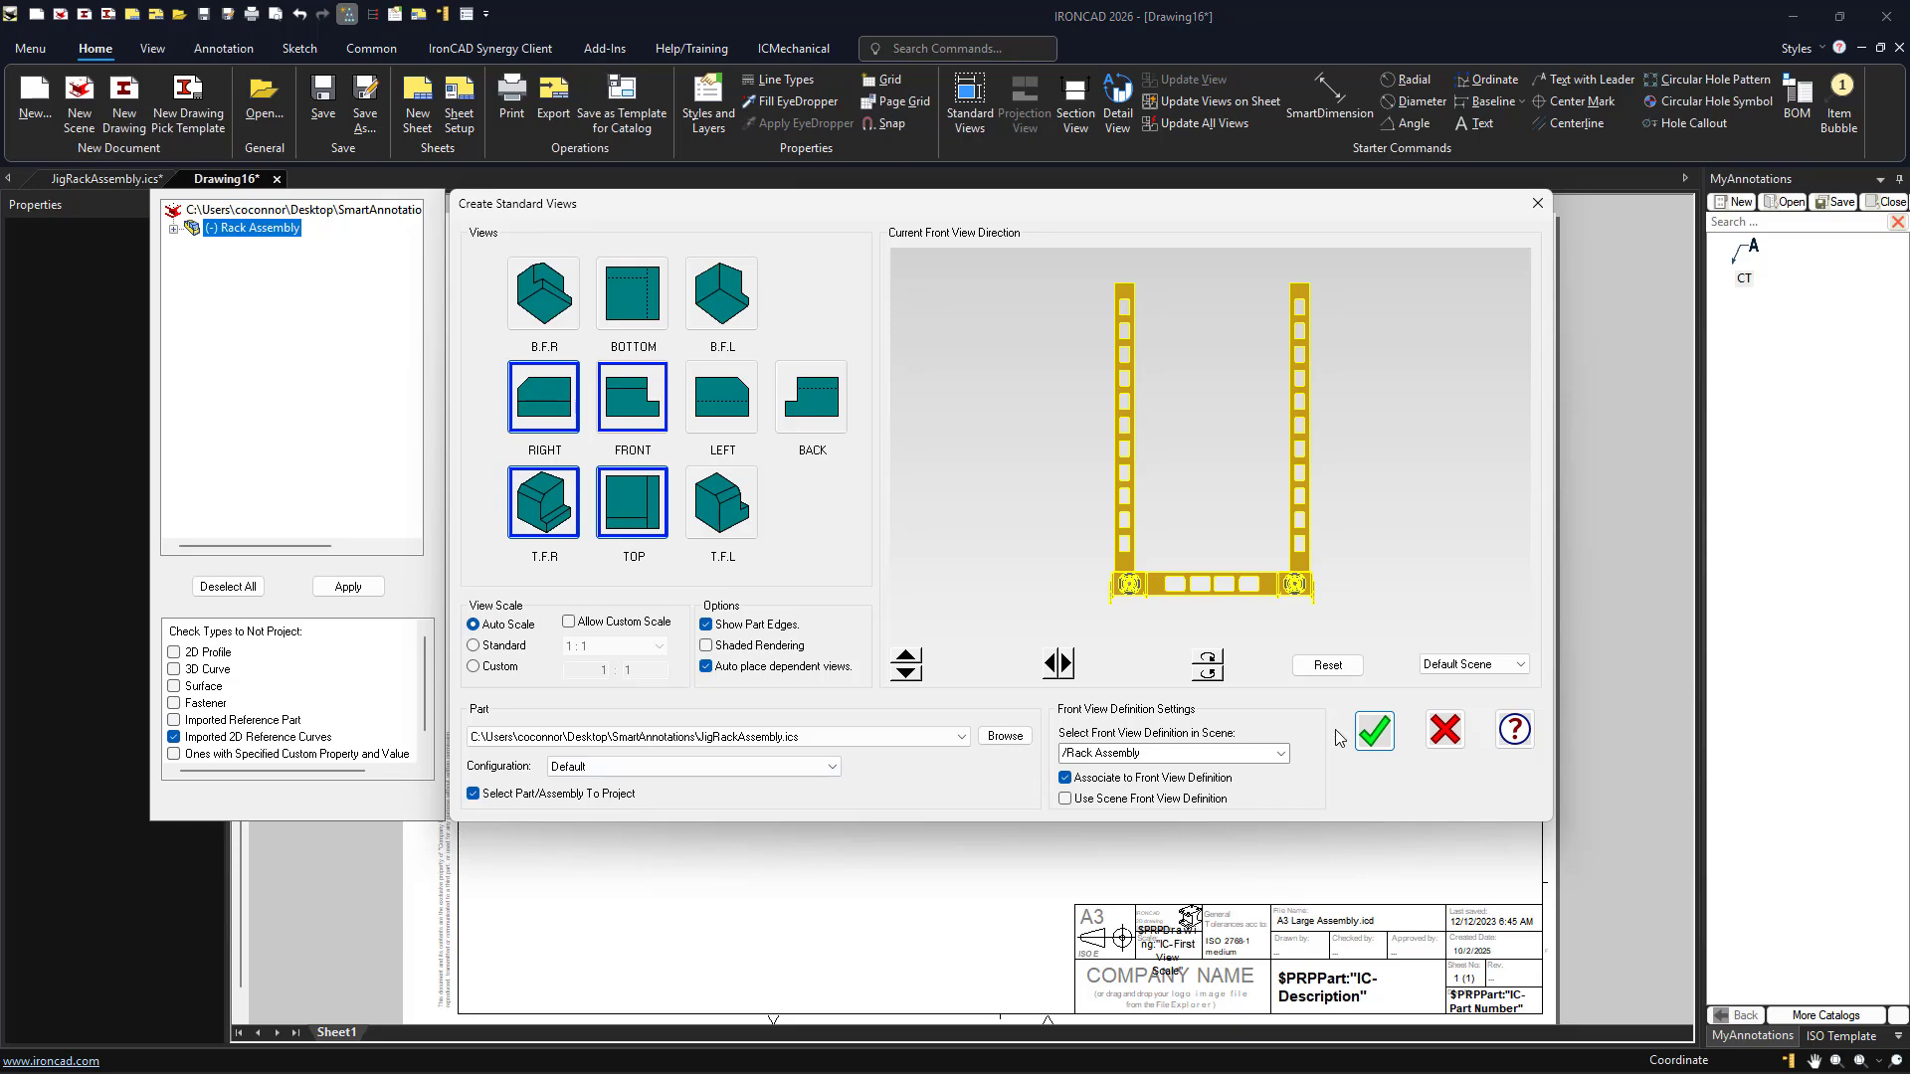
pyautogui.click(1374, 731)
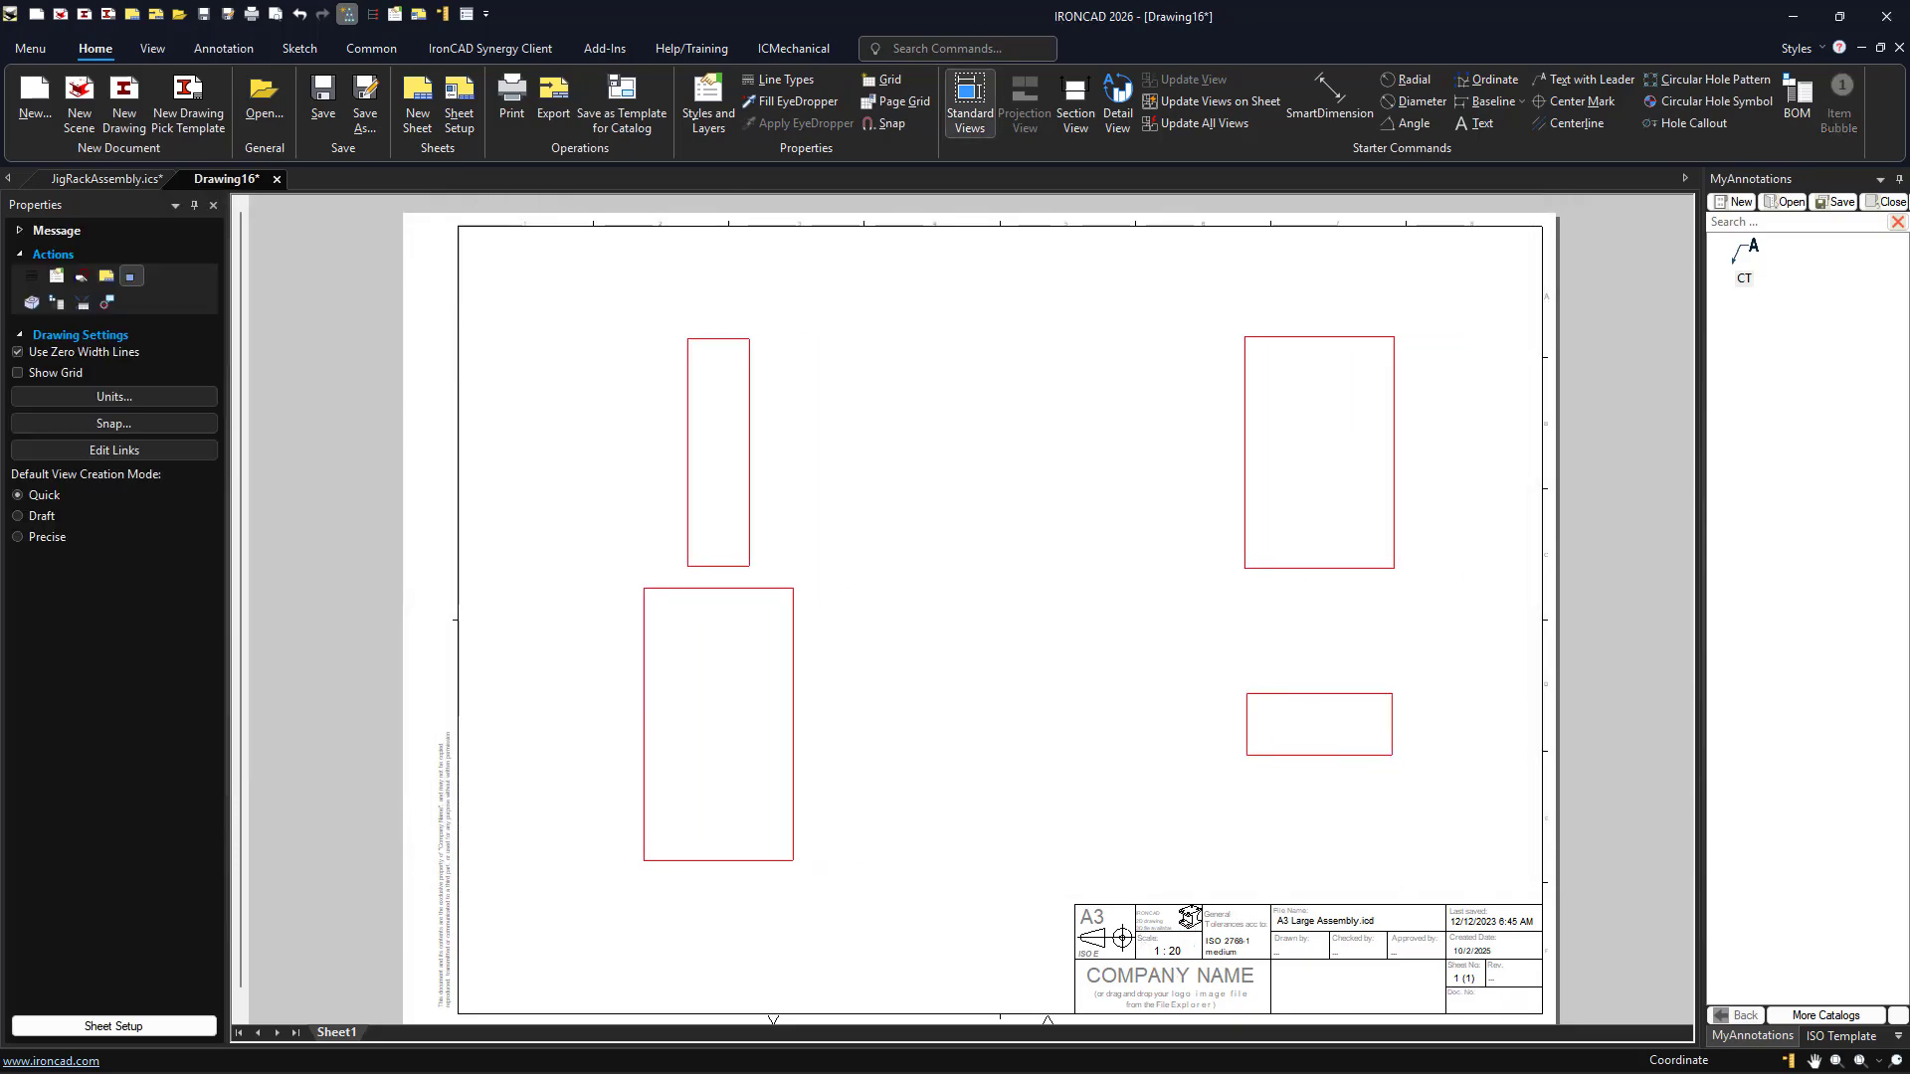
# Move the isometric T.F.R. view toward the lower left of the sheet and give it shaded rendering
pyautogui.moveTo(721, 792)
pyautogui.mouseDown()
pyautogui.moveTo(653, 863)
pyautogui.moveTo(675, 814)
pyautogui.mouseUp()
pyautogui.rightClick(647, 814)
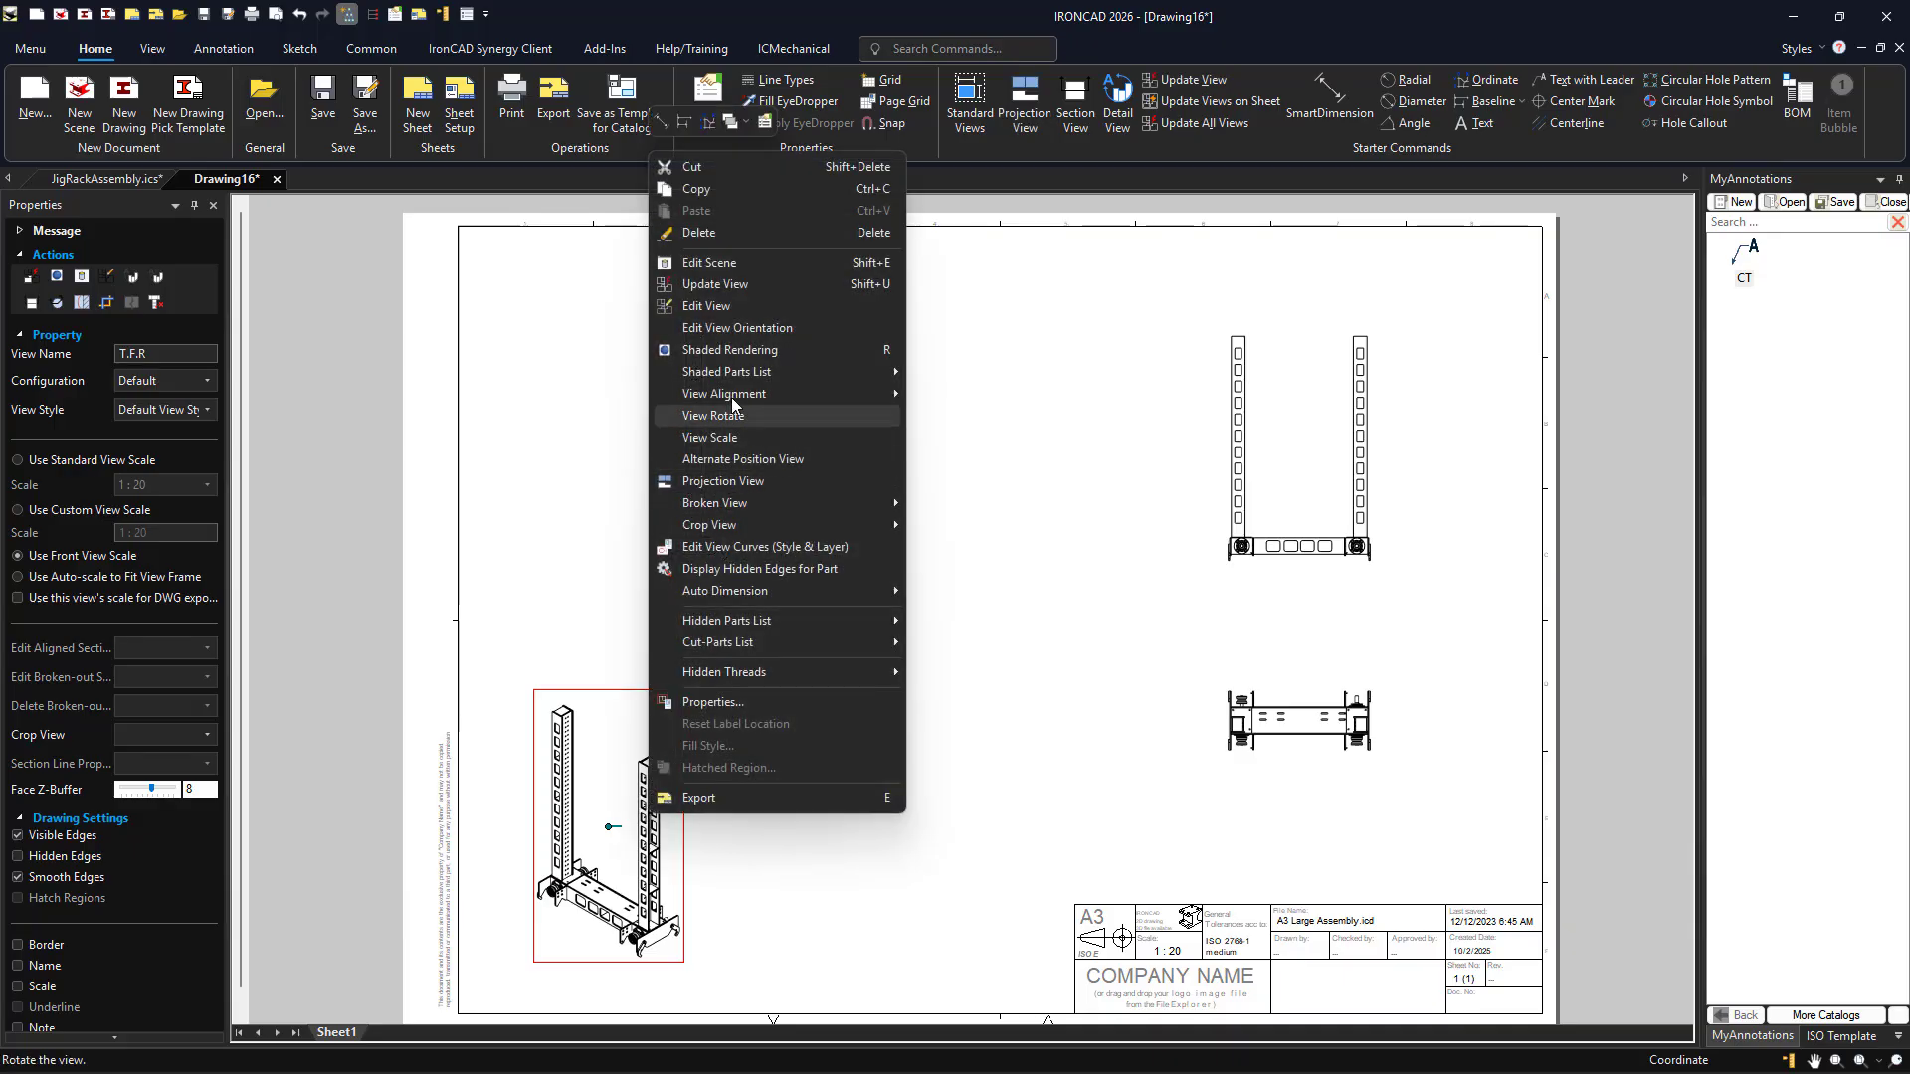
pyautogui.click(740, 349)
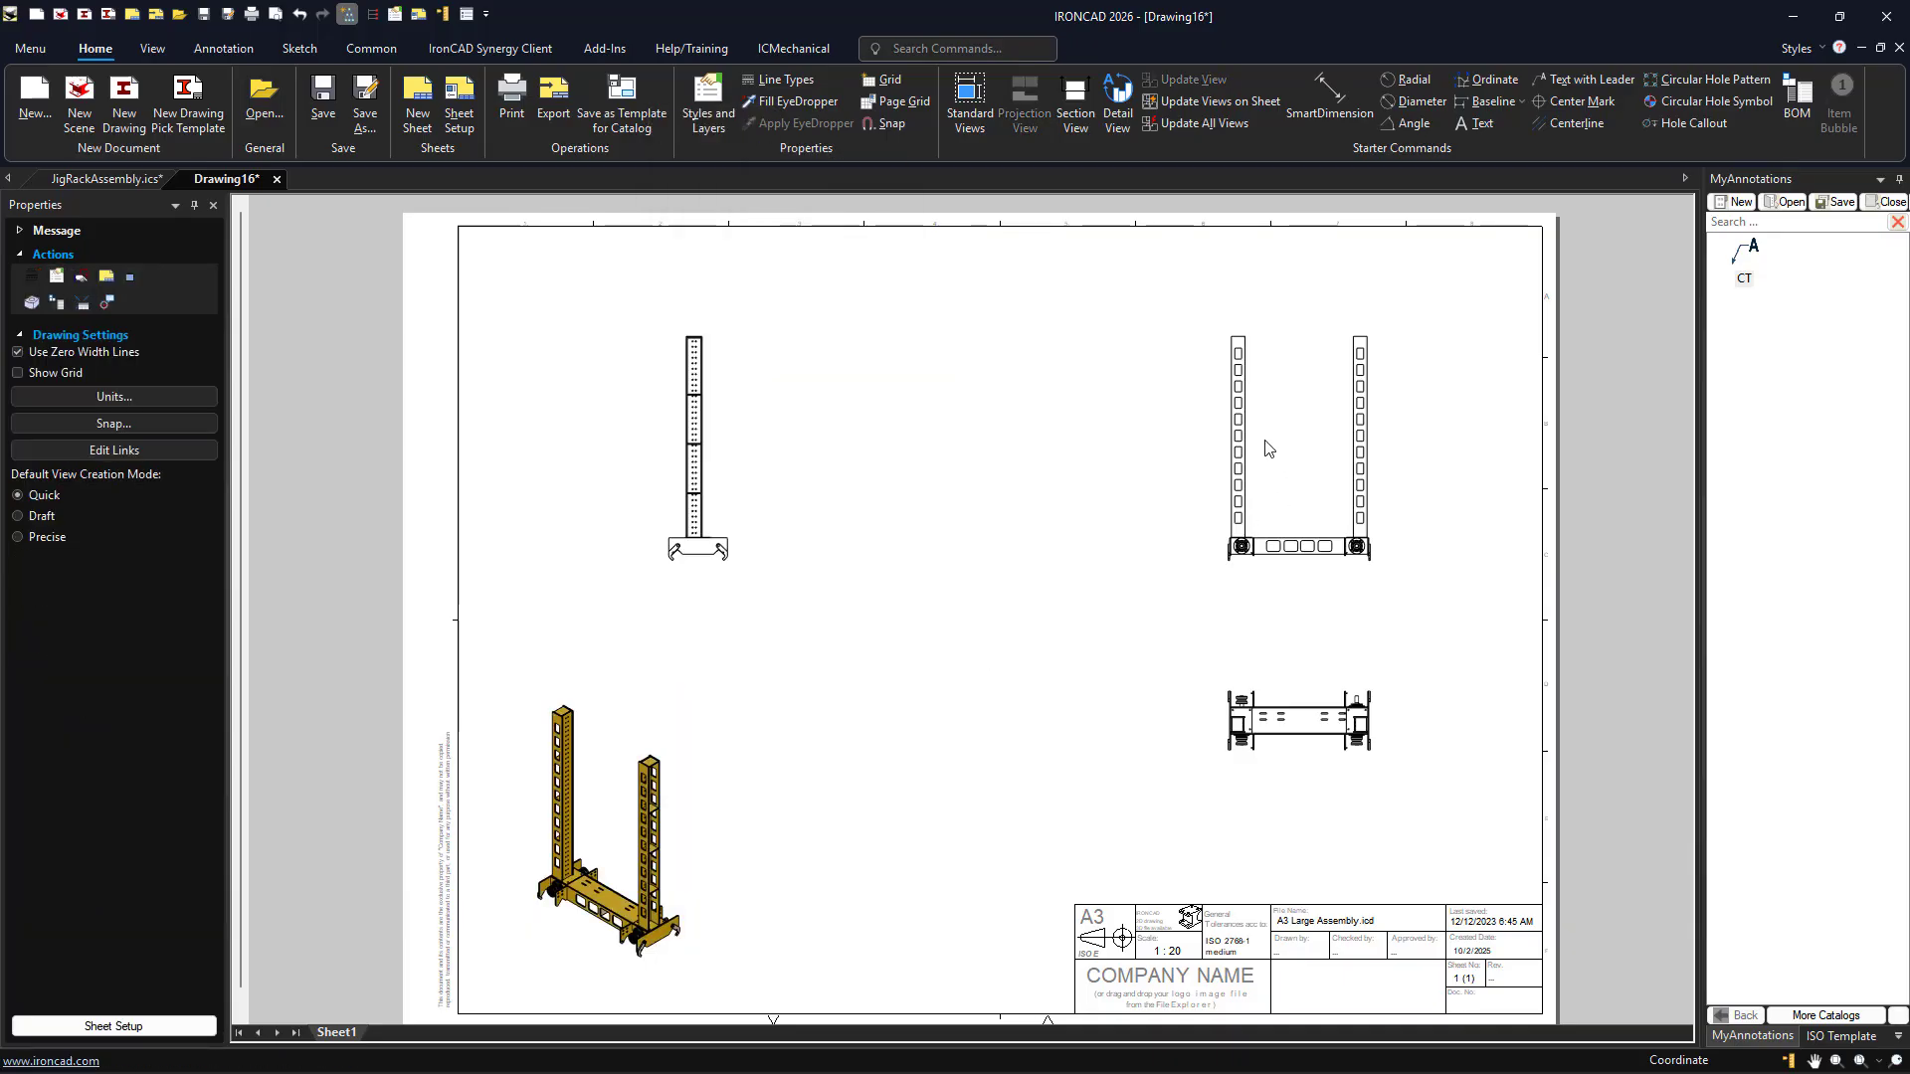
# Show the front view's overall dimensions, with the maximum height on the left and the maximum width at the bottom
pyautogui.click(1266, 475)
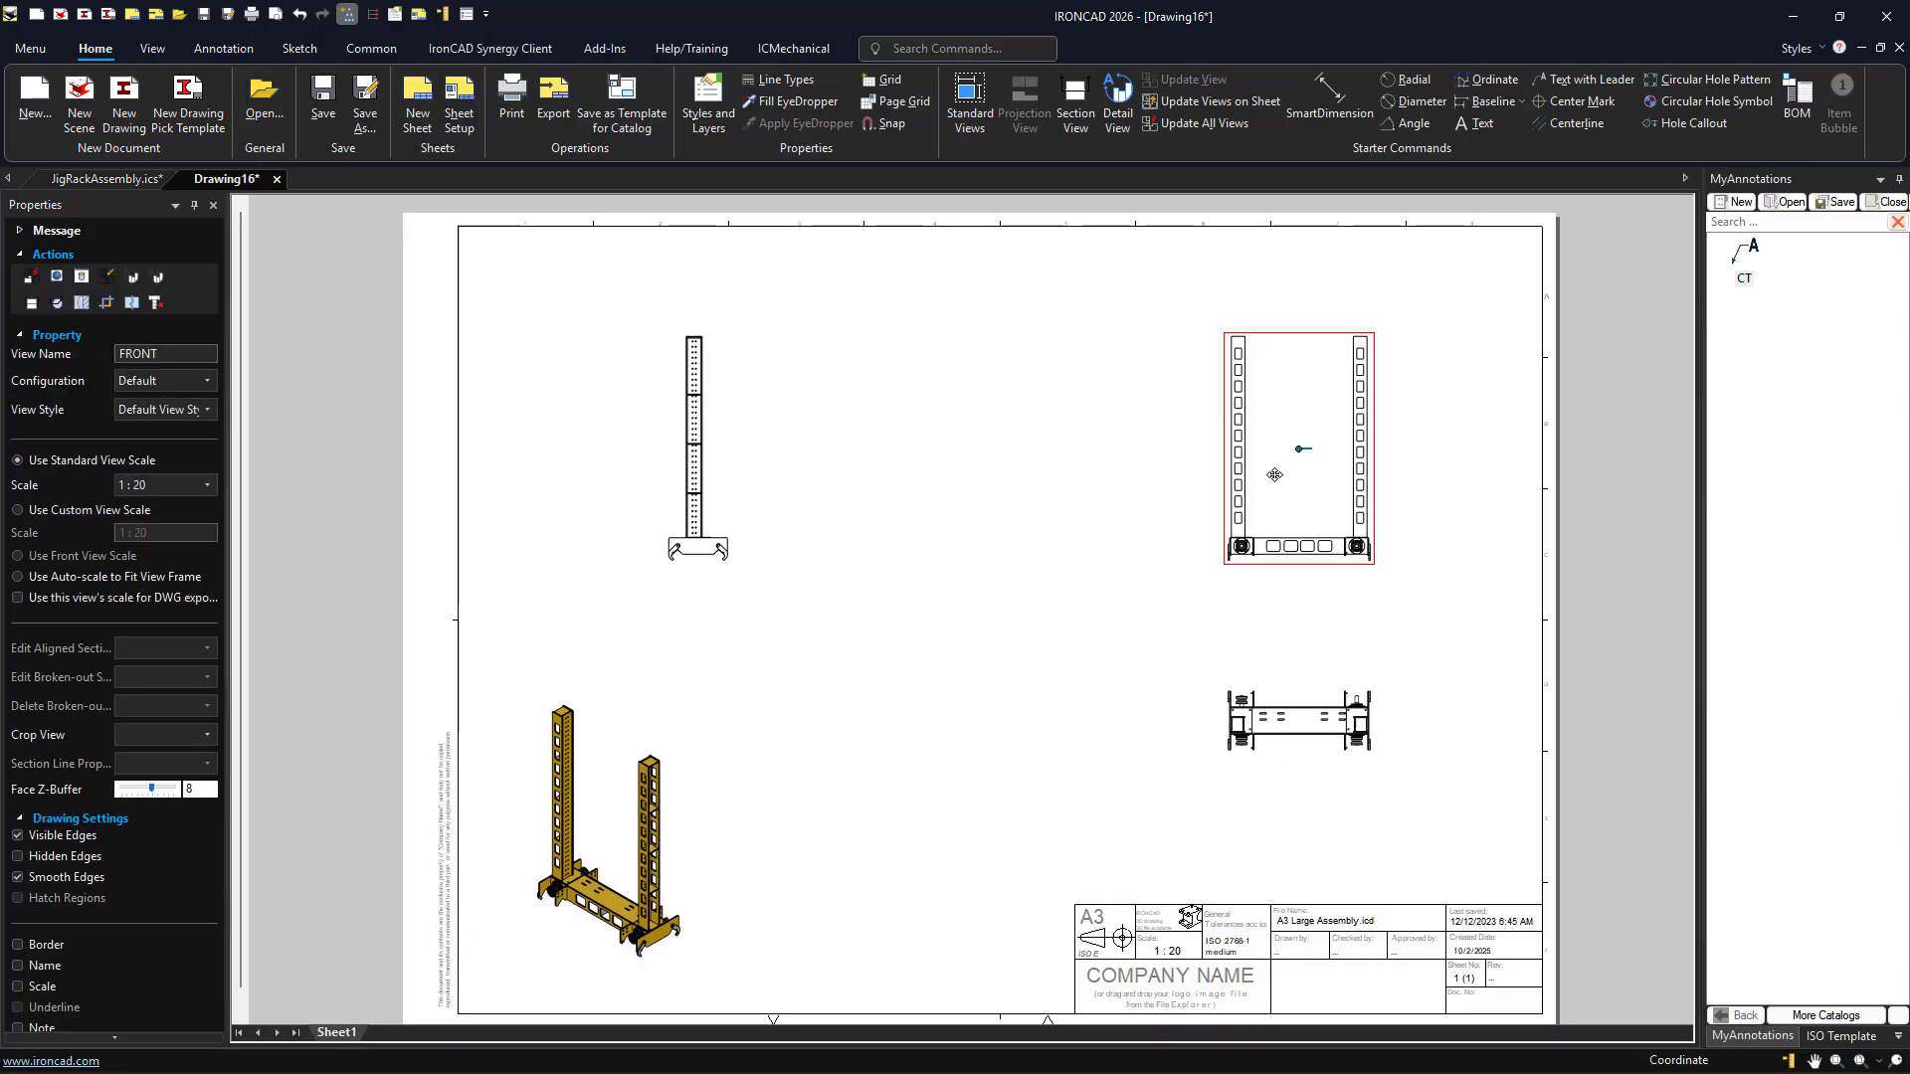
pyautogui.rightClick(1279, 577)
pyautogui.click(1322, 601)
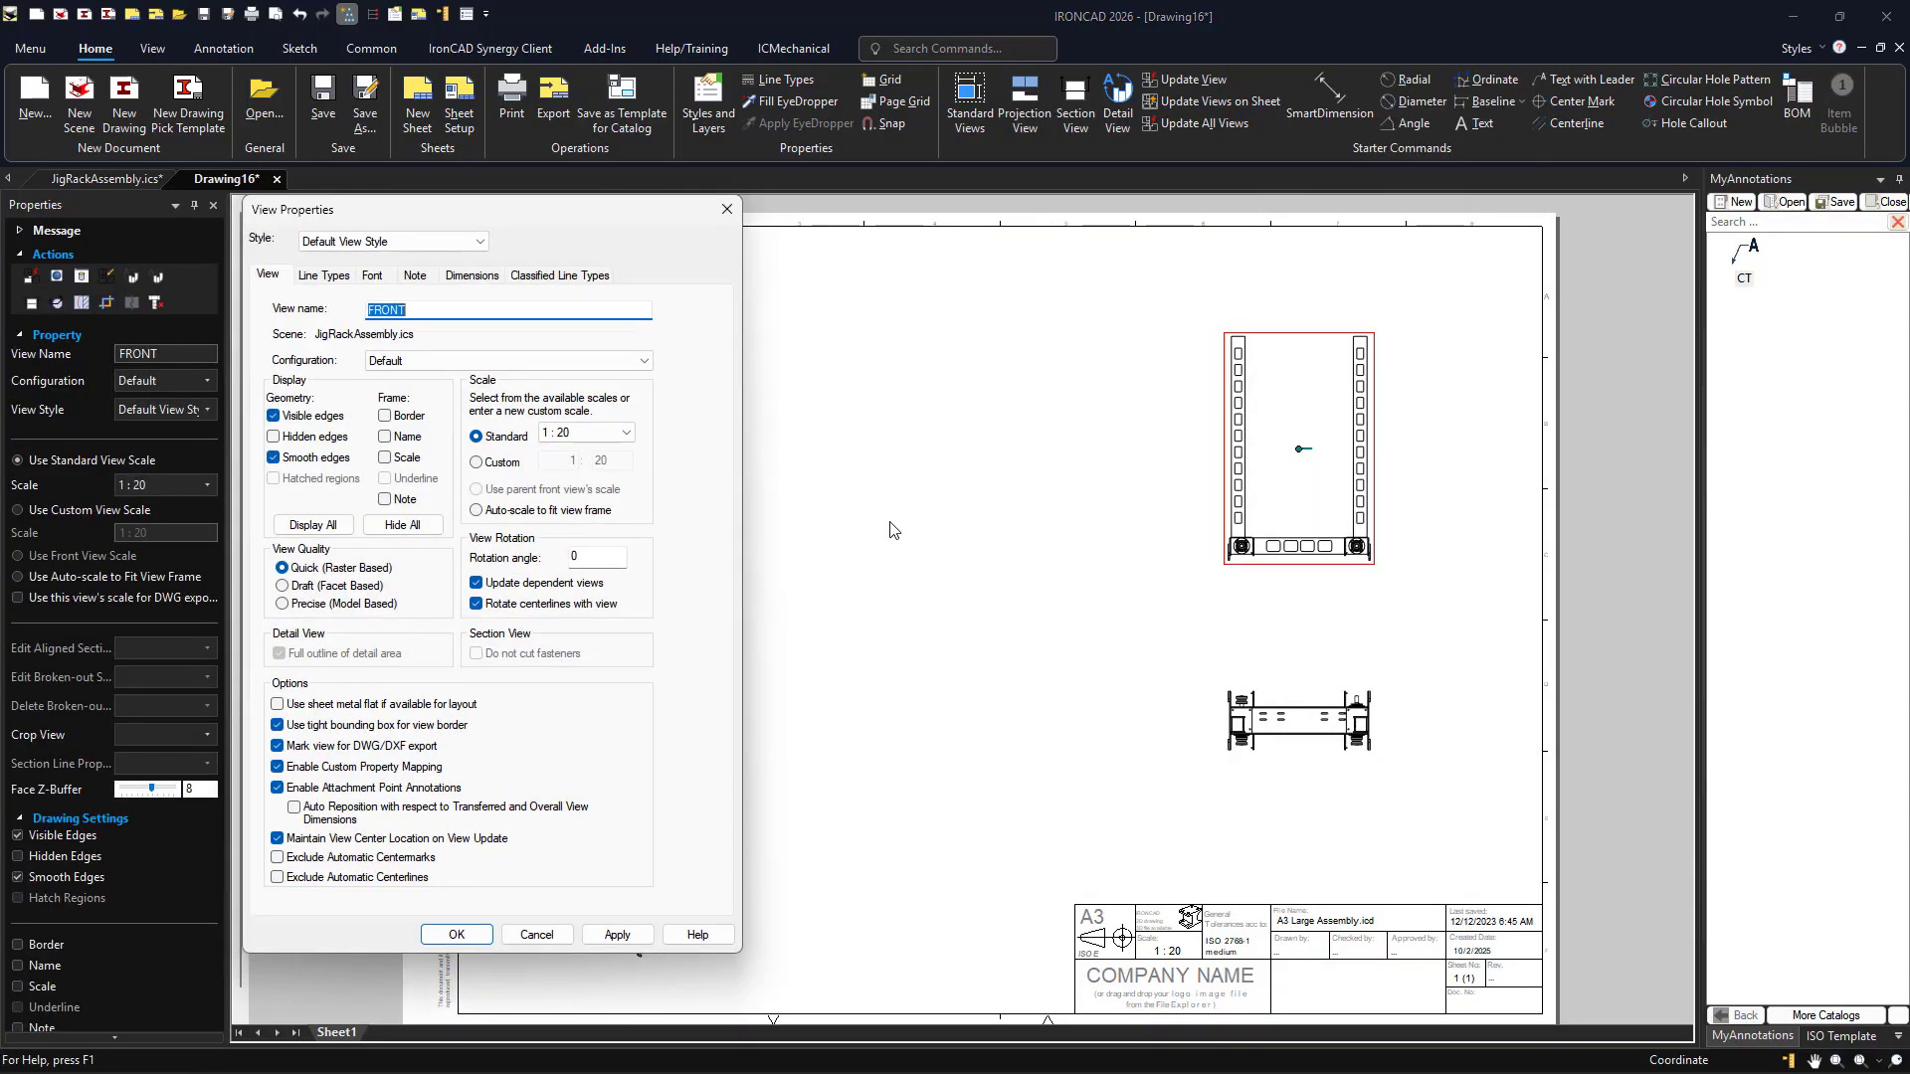
pyautogui.click(471, 276)
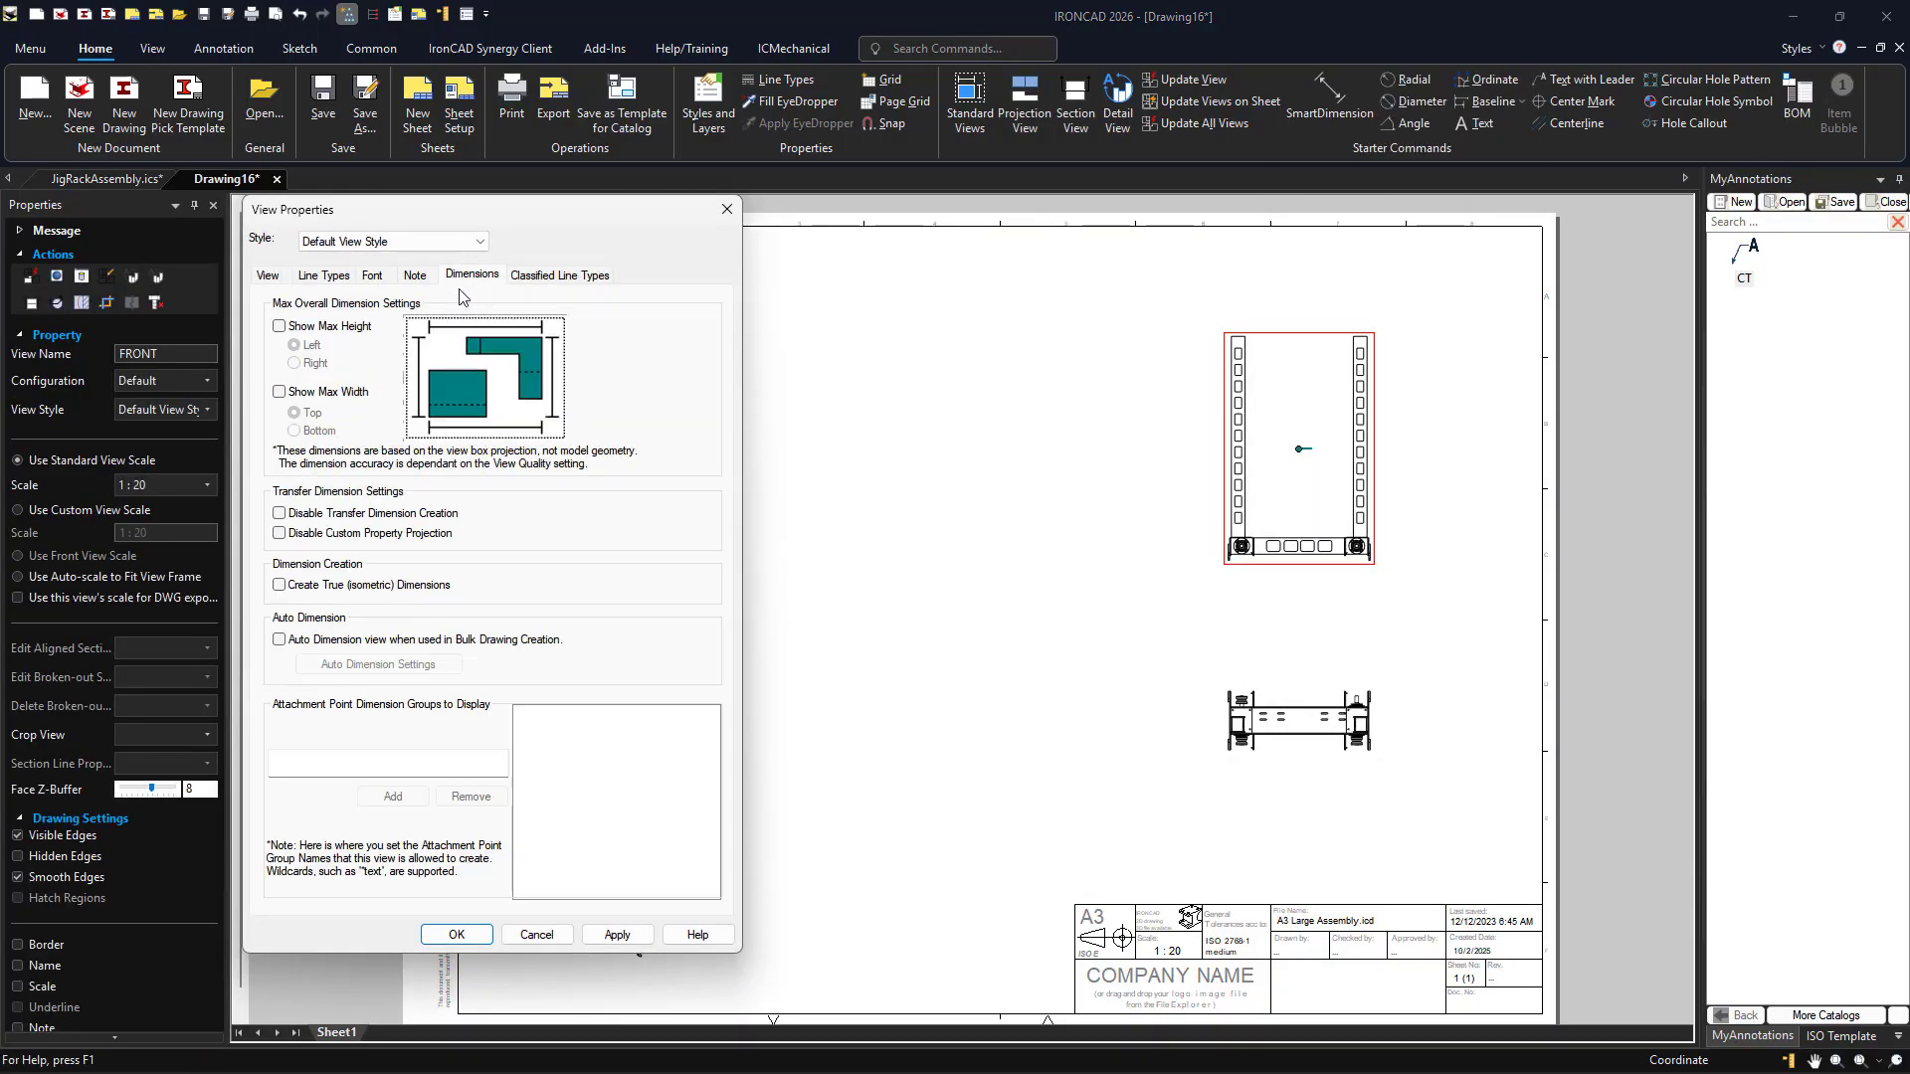
pyautogui.click(280, 326)
pyautogui.click(279, 392)
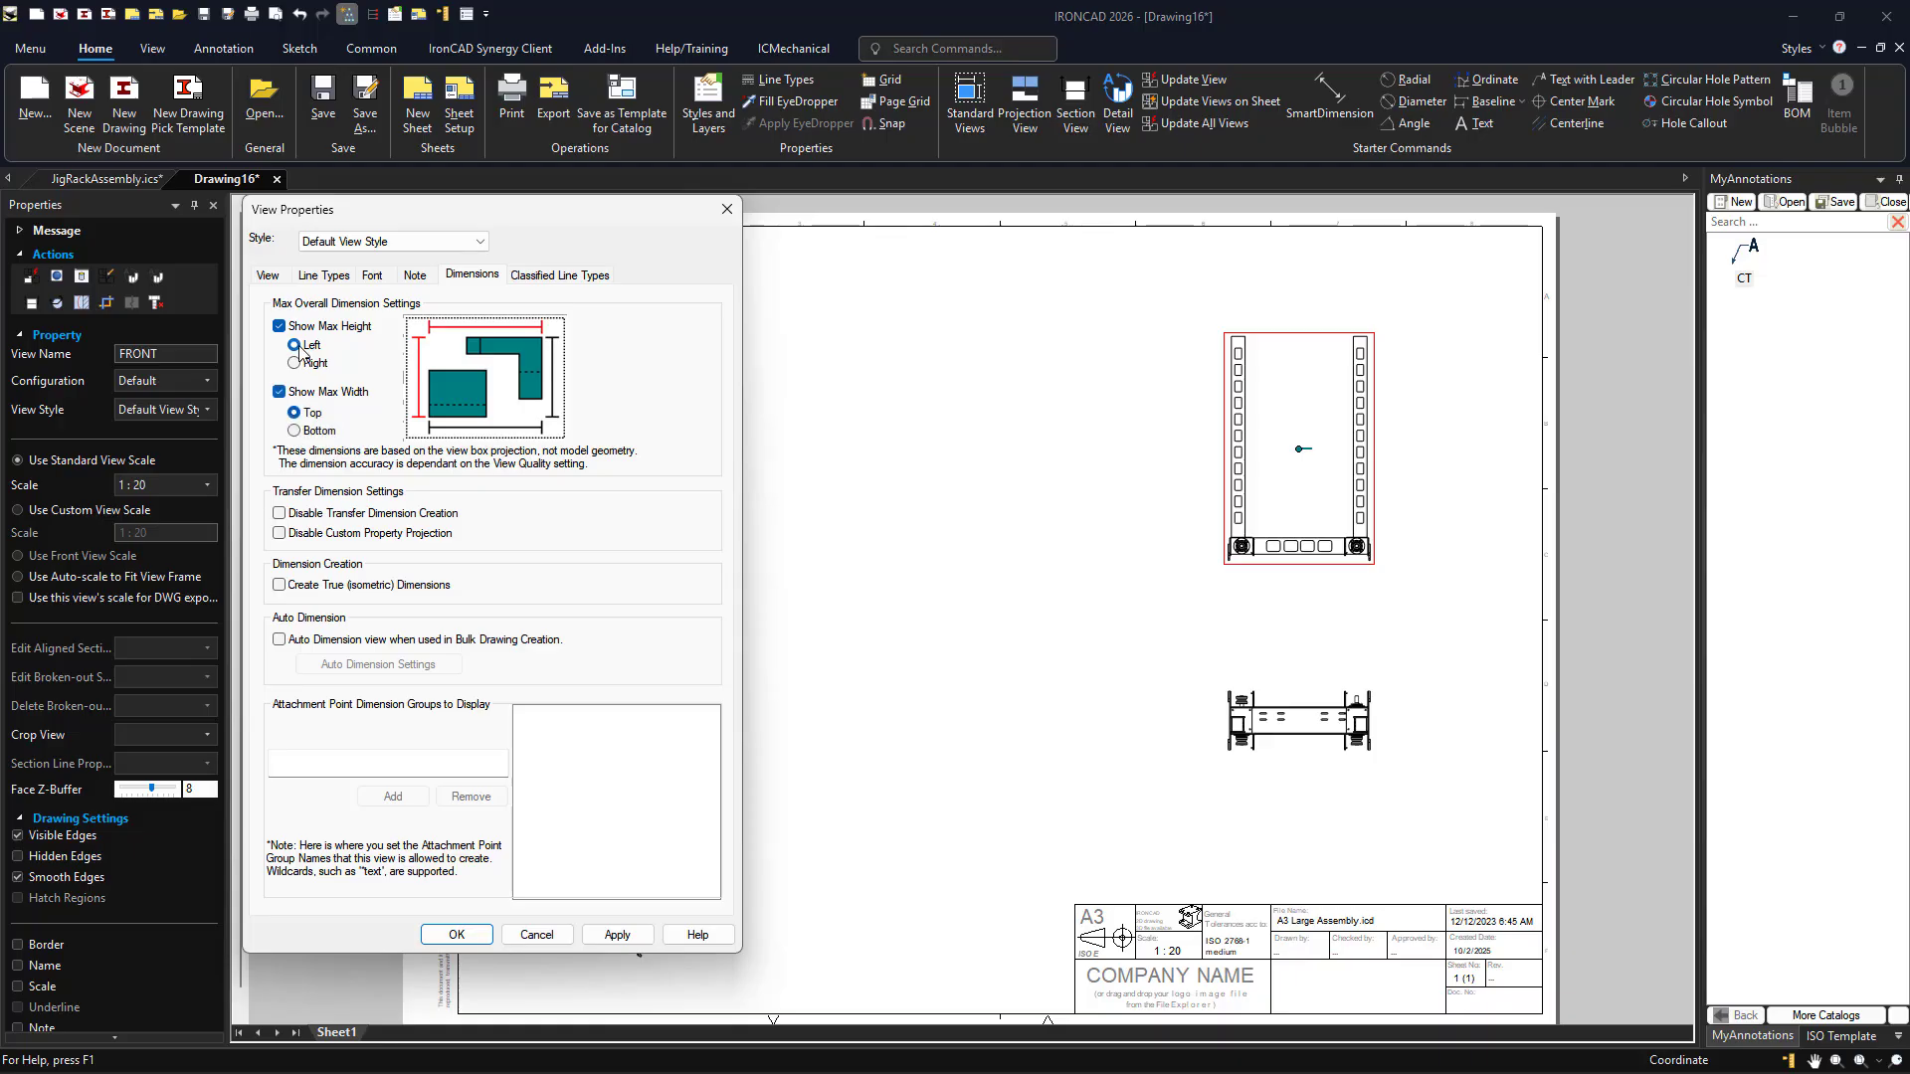
pyautogui.click(294, 431)
pyautogui.click(456, 934)
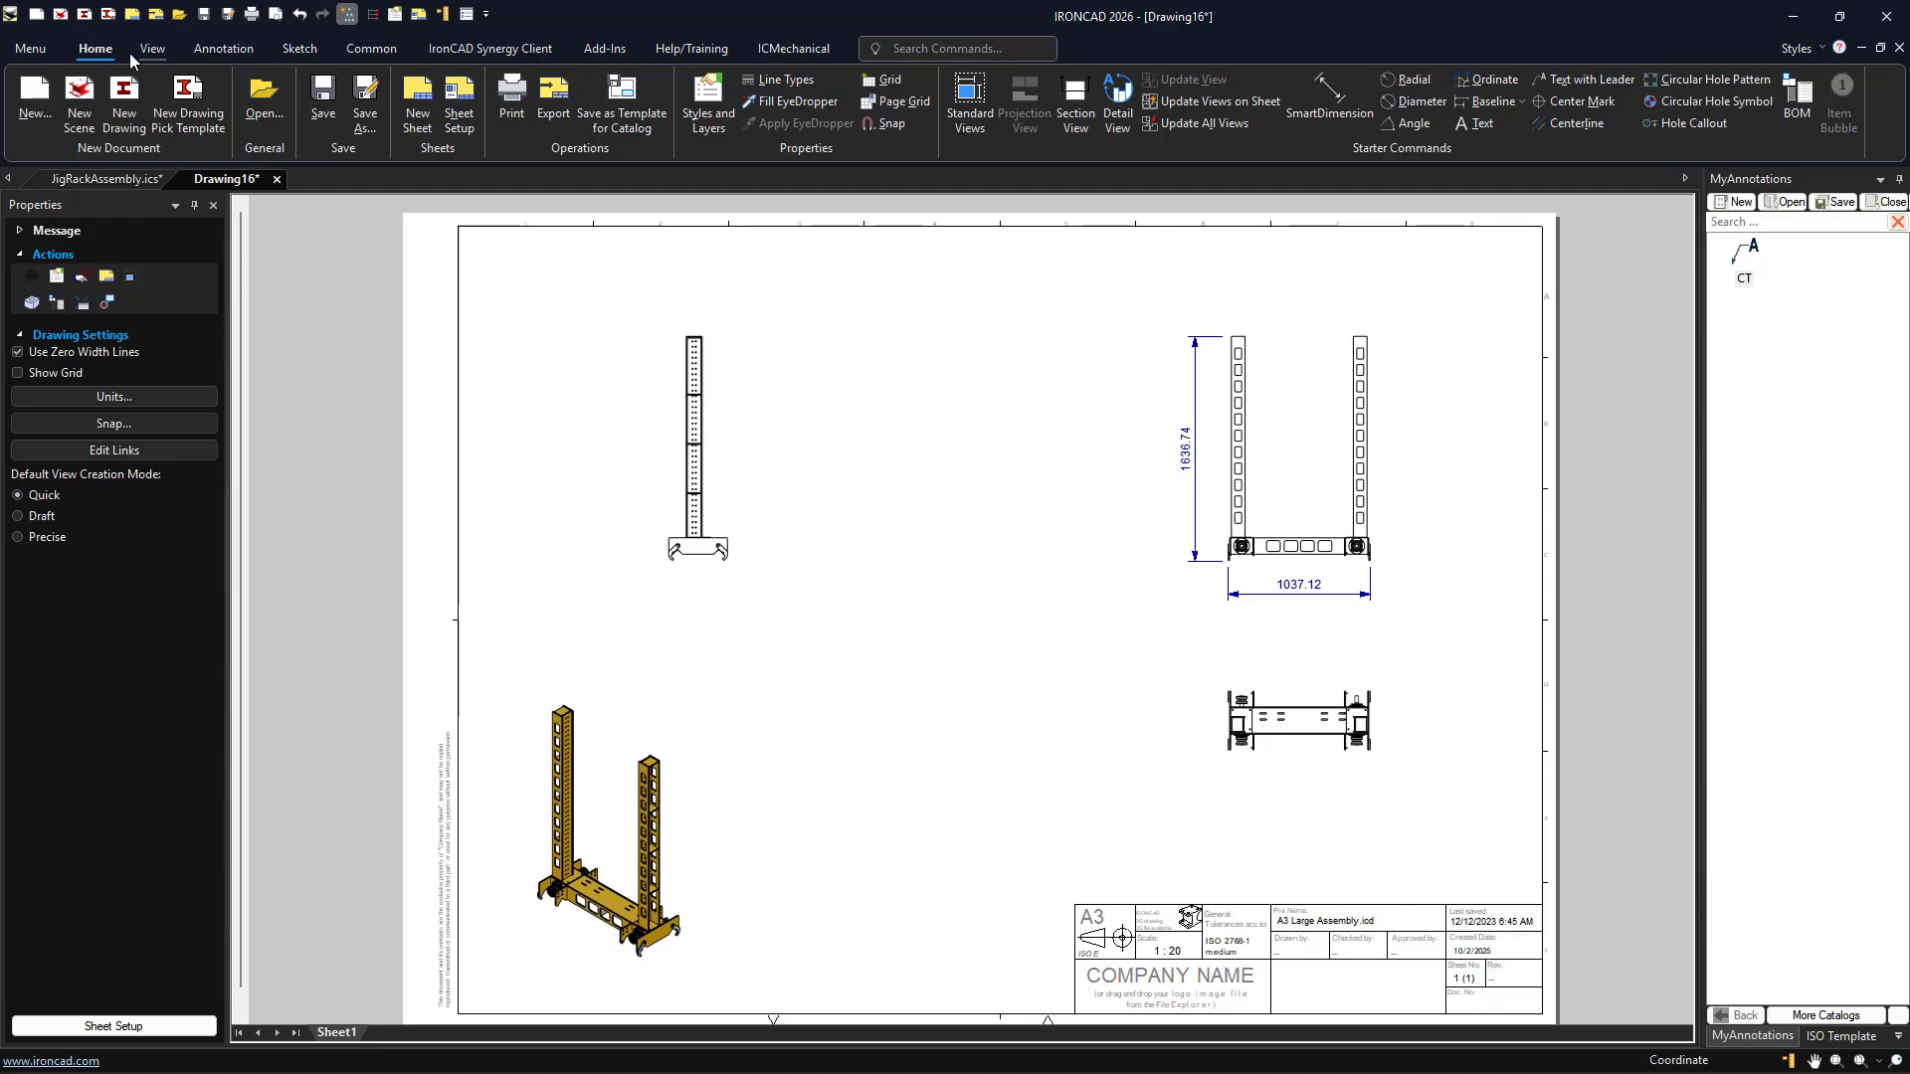
# Start horizontal ordinate dimensions in the front view with the origin at the upper left corner of the base
pyautogui.click(223, 47)
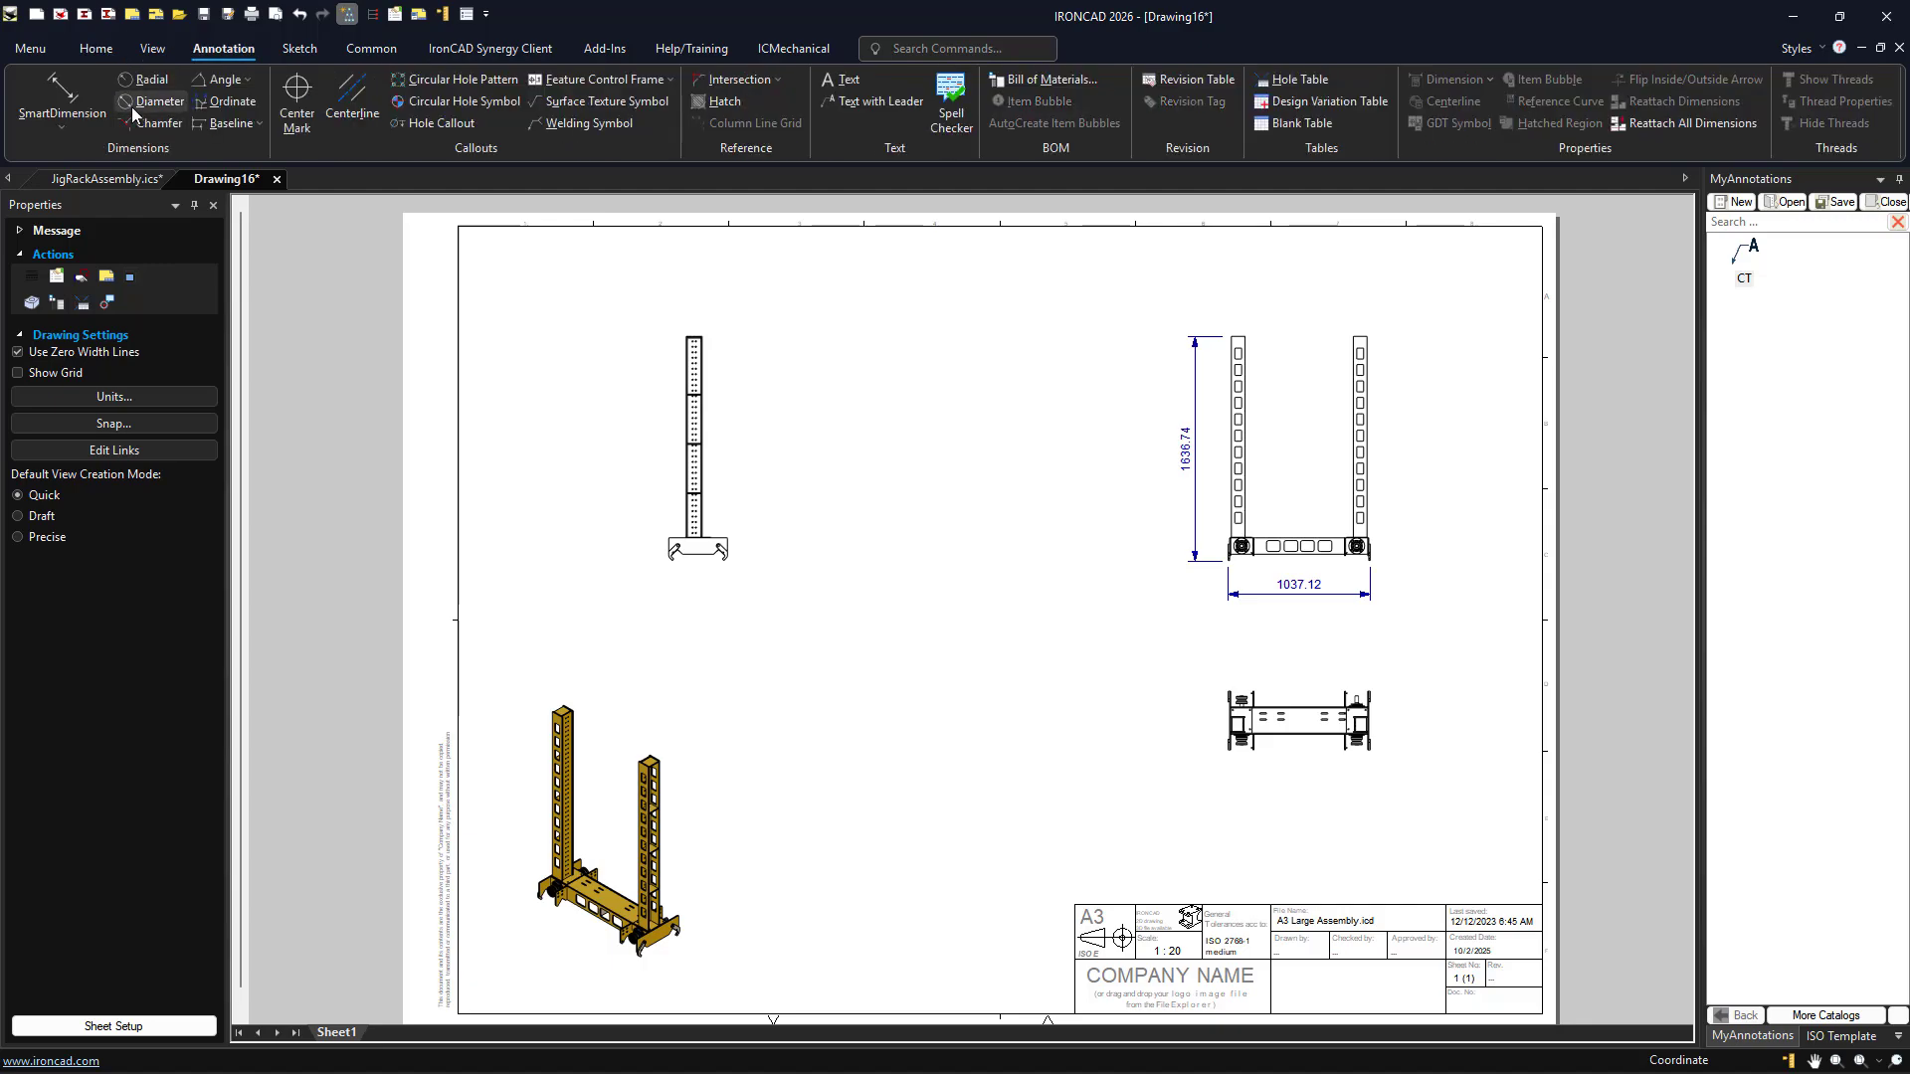
pyautogui.click(259, 123)
pyautogui.click(239, 139)
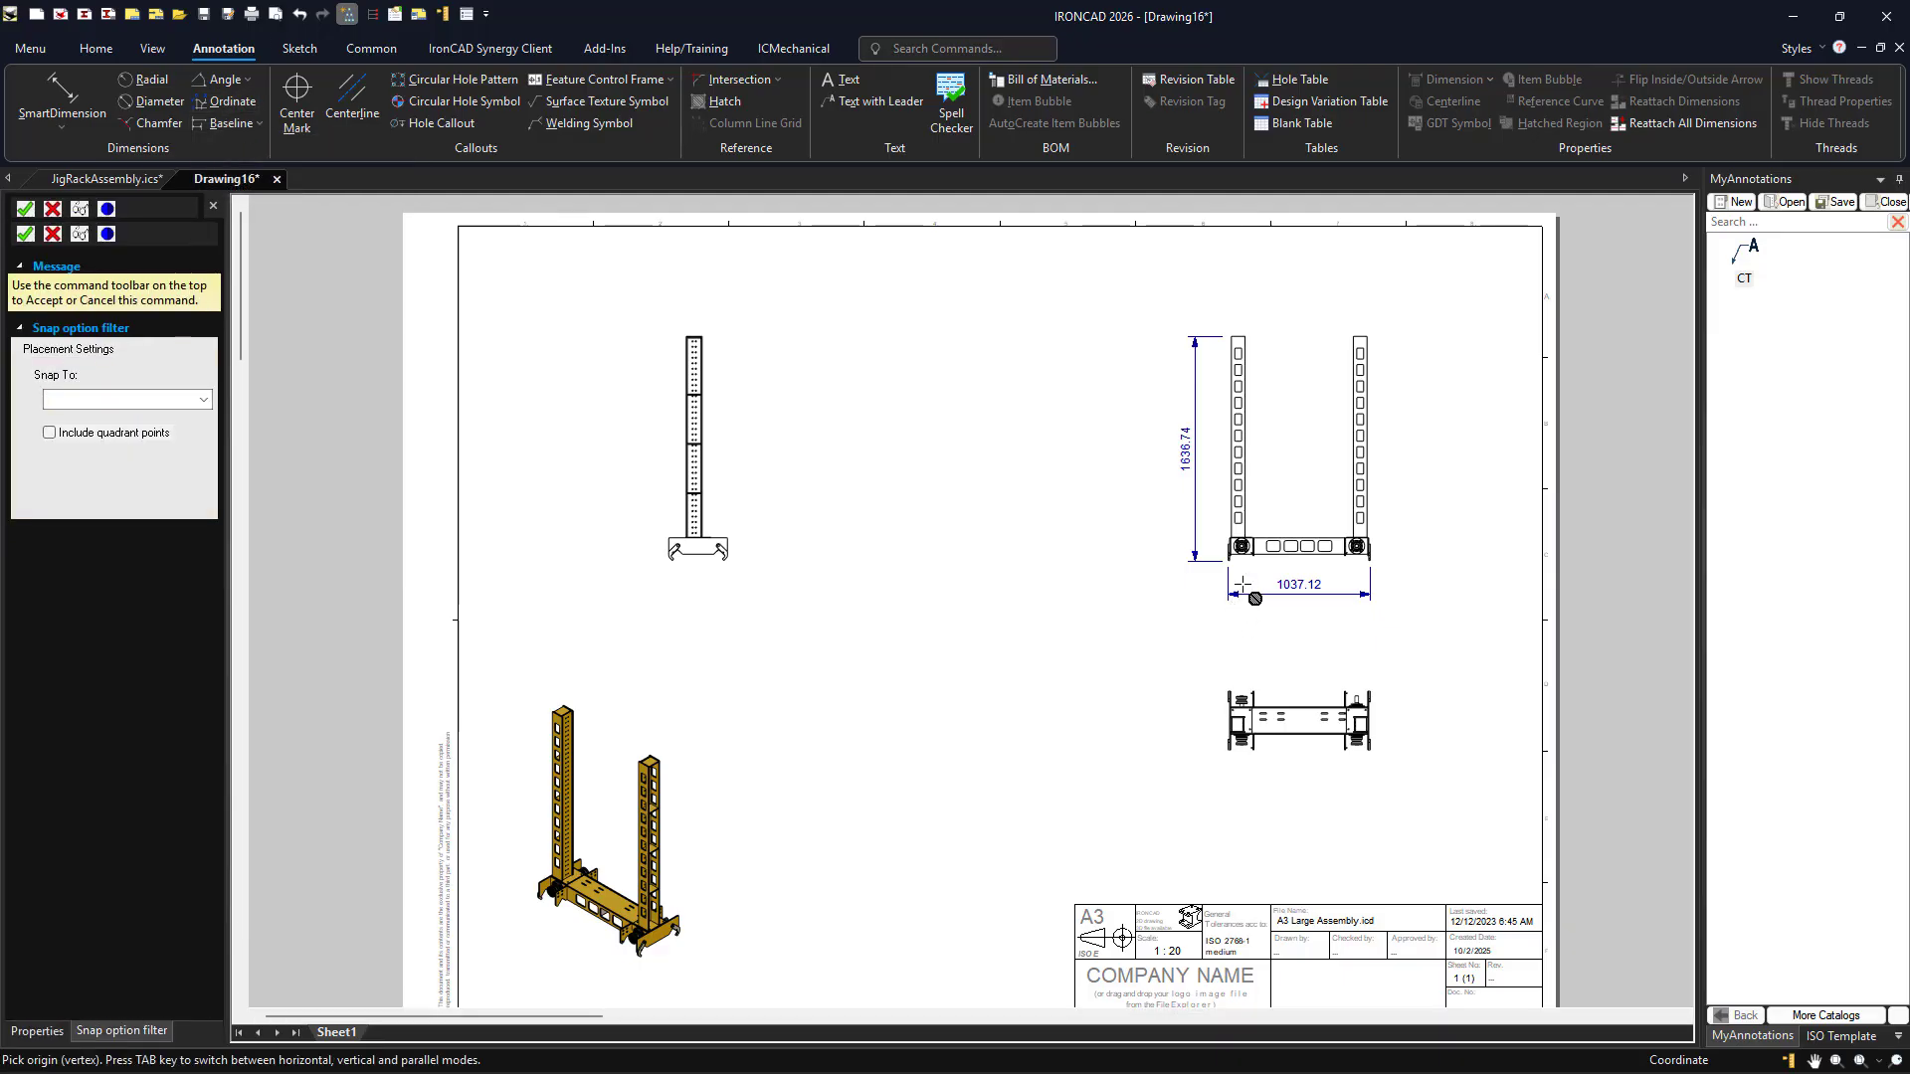
pyautogui.scroll(10, 1243, 588)
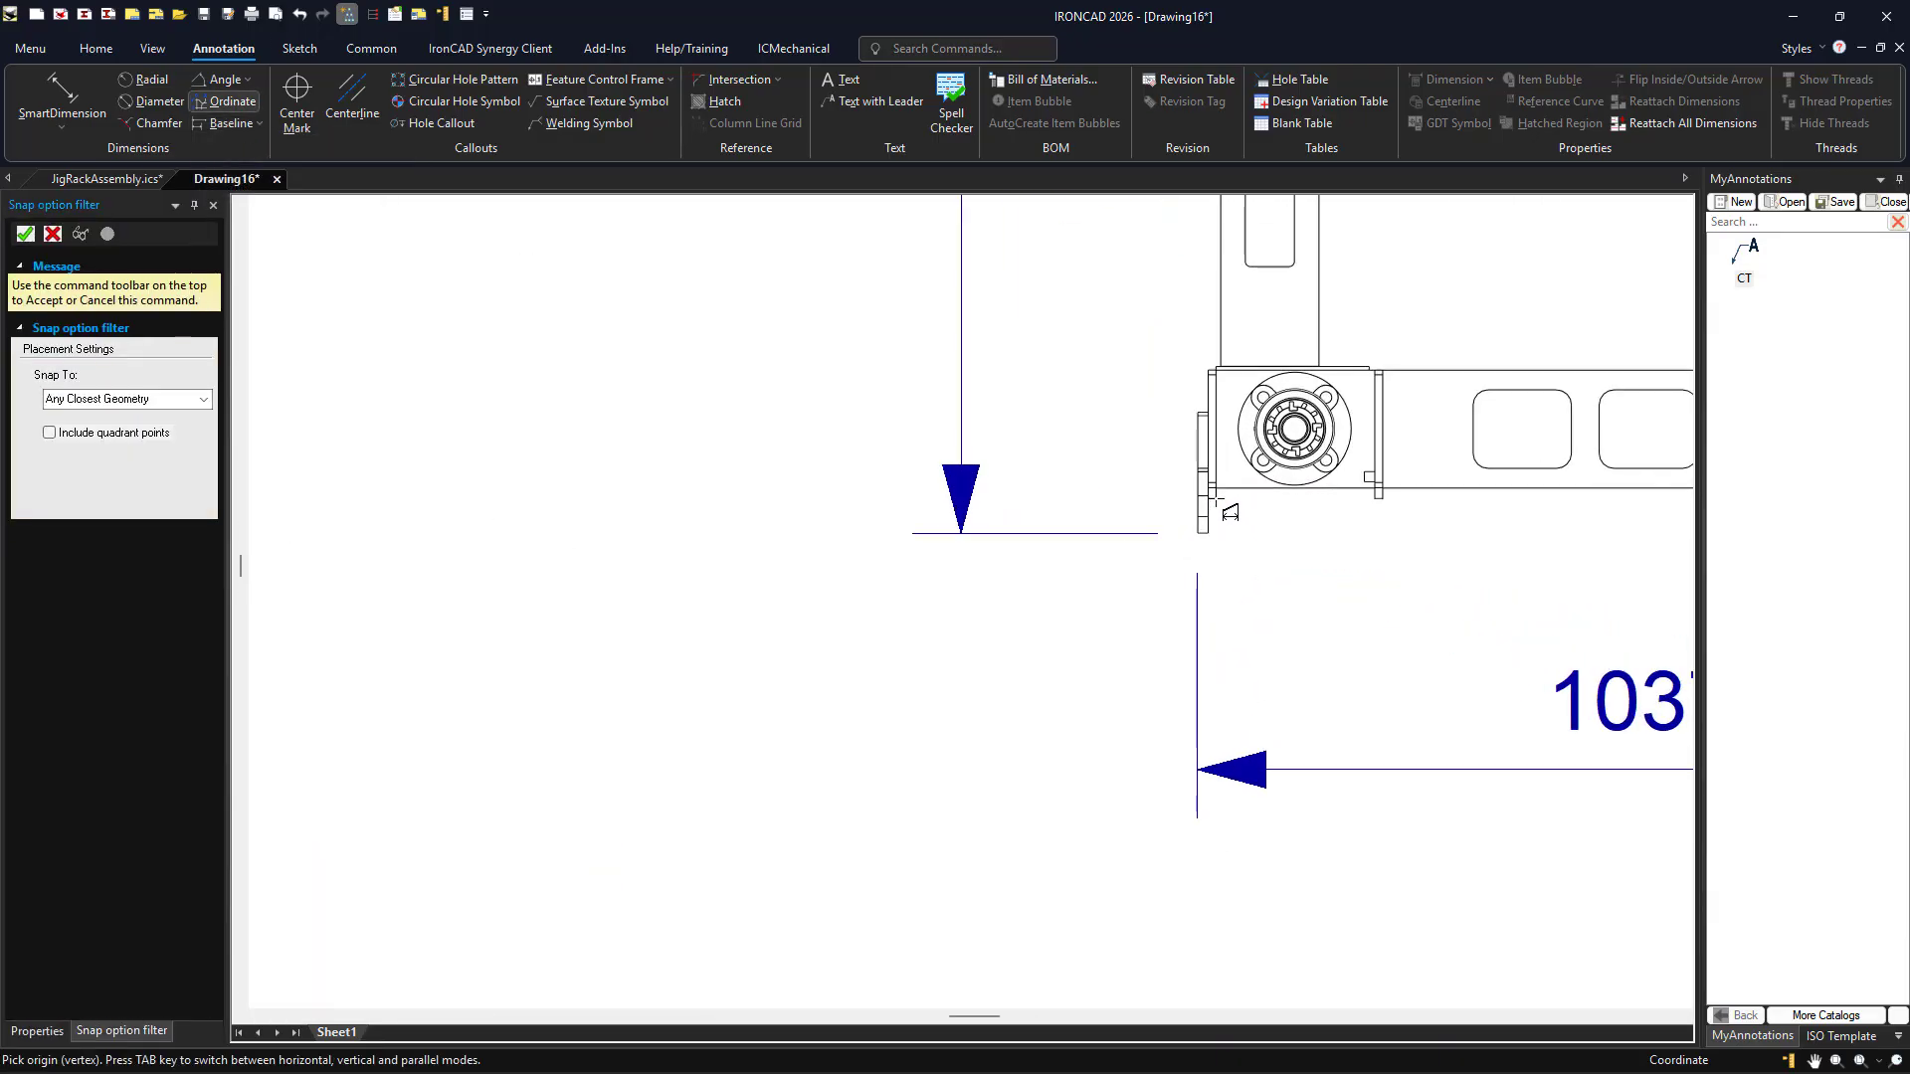
pyautogui.scroll(4, 1220, 512)
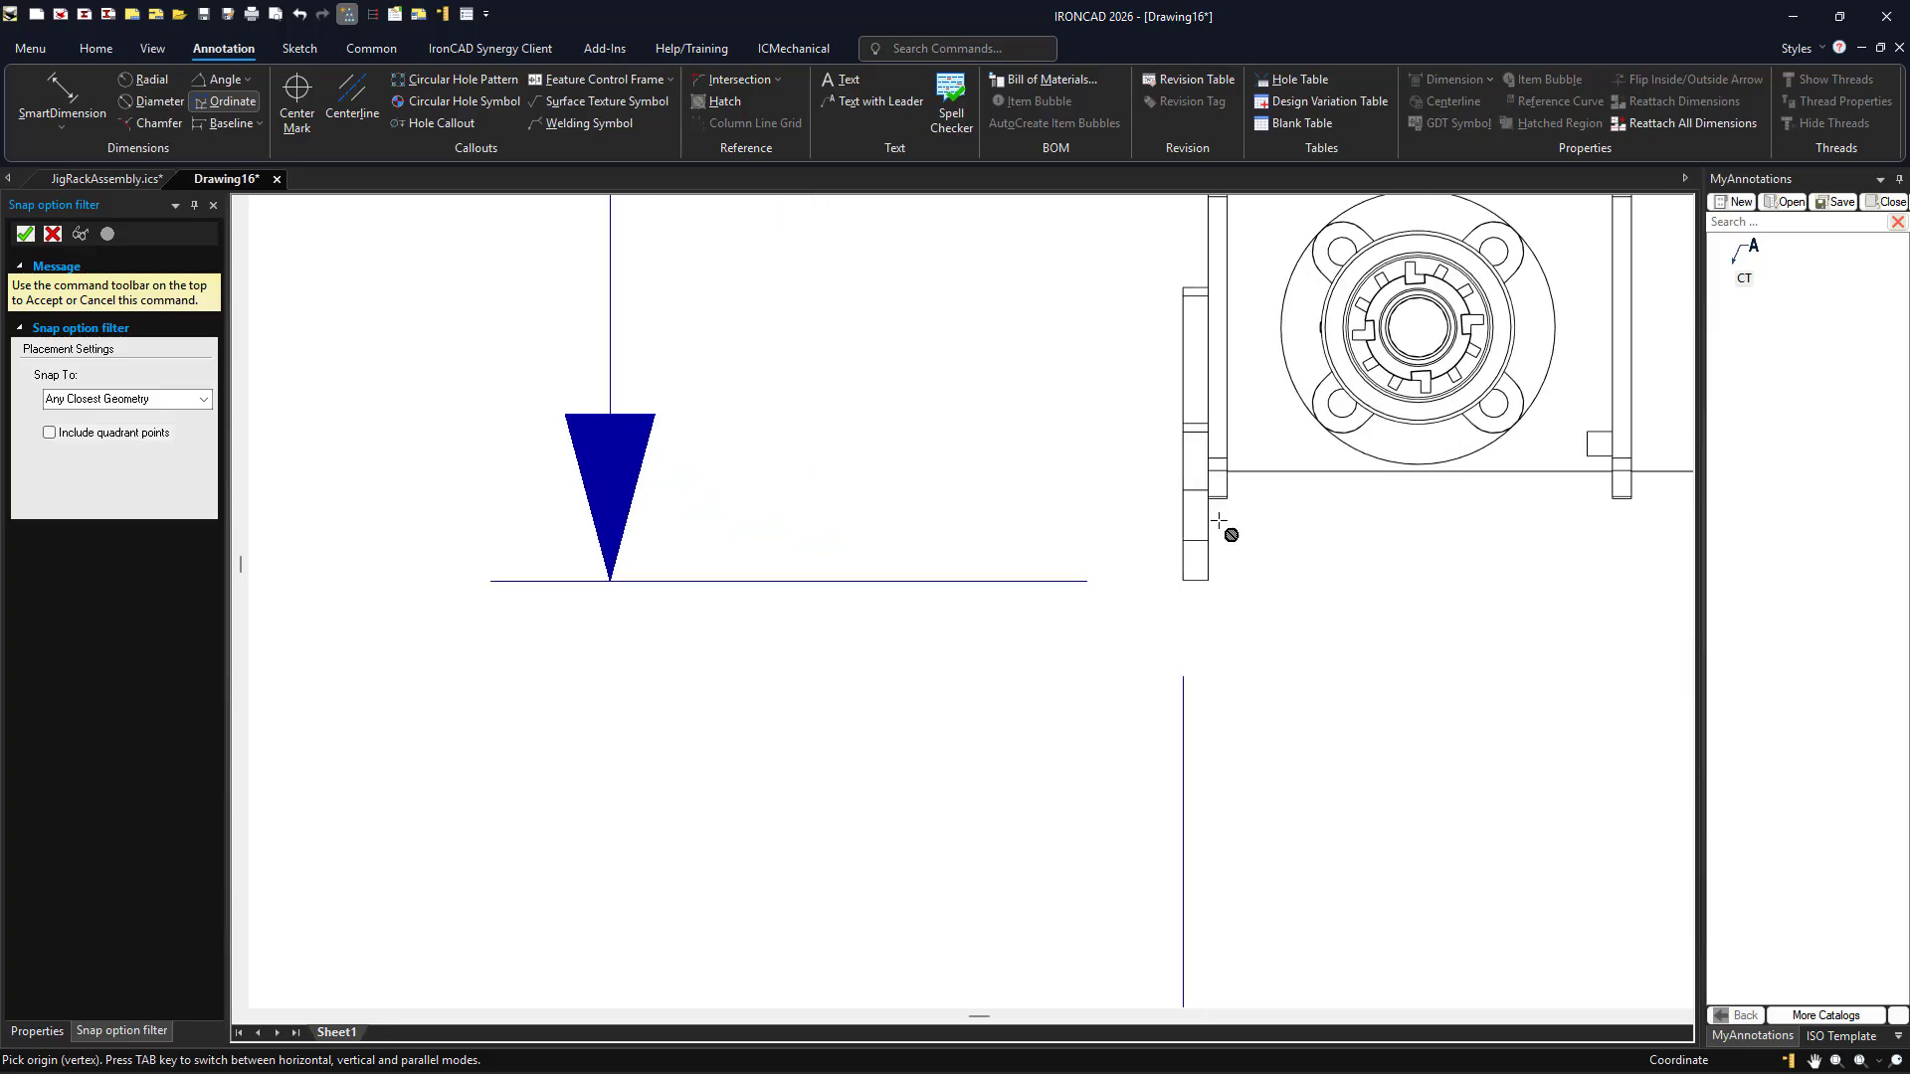
pyautogui.scroll(-3, 1200, 318)
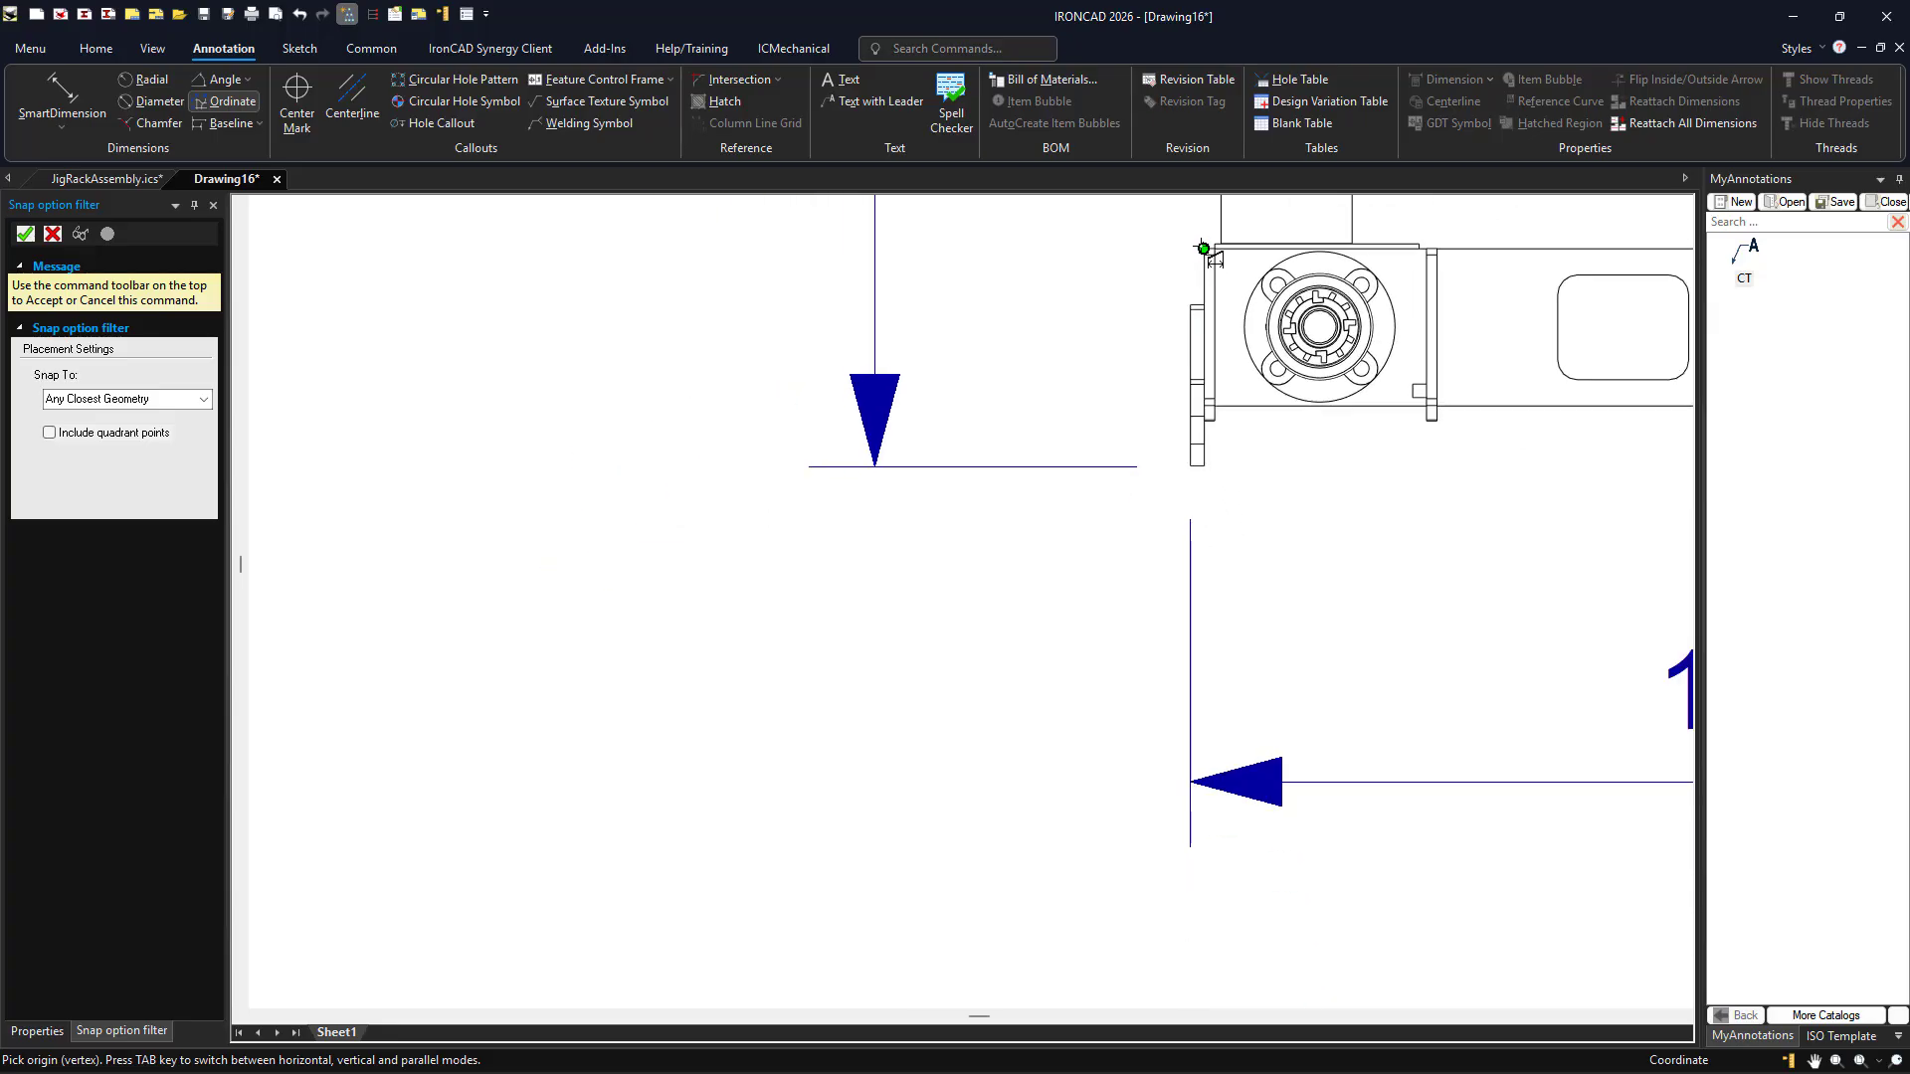
pyautogui.click(1204, 248)
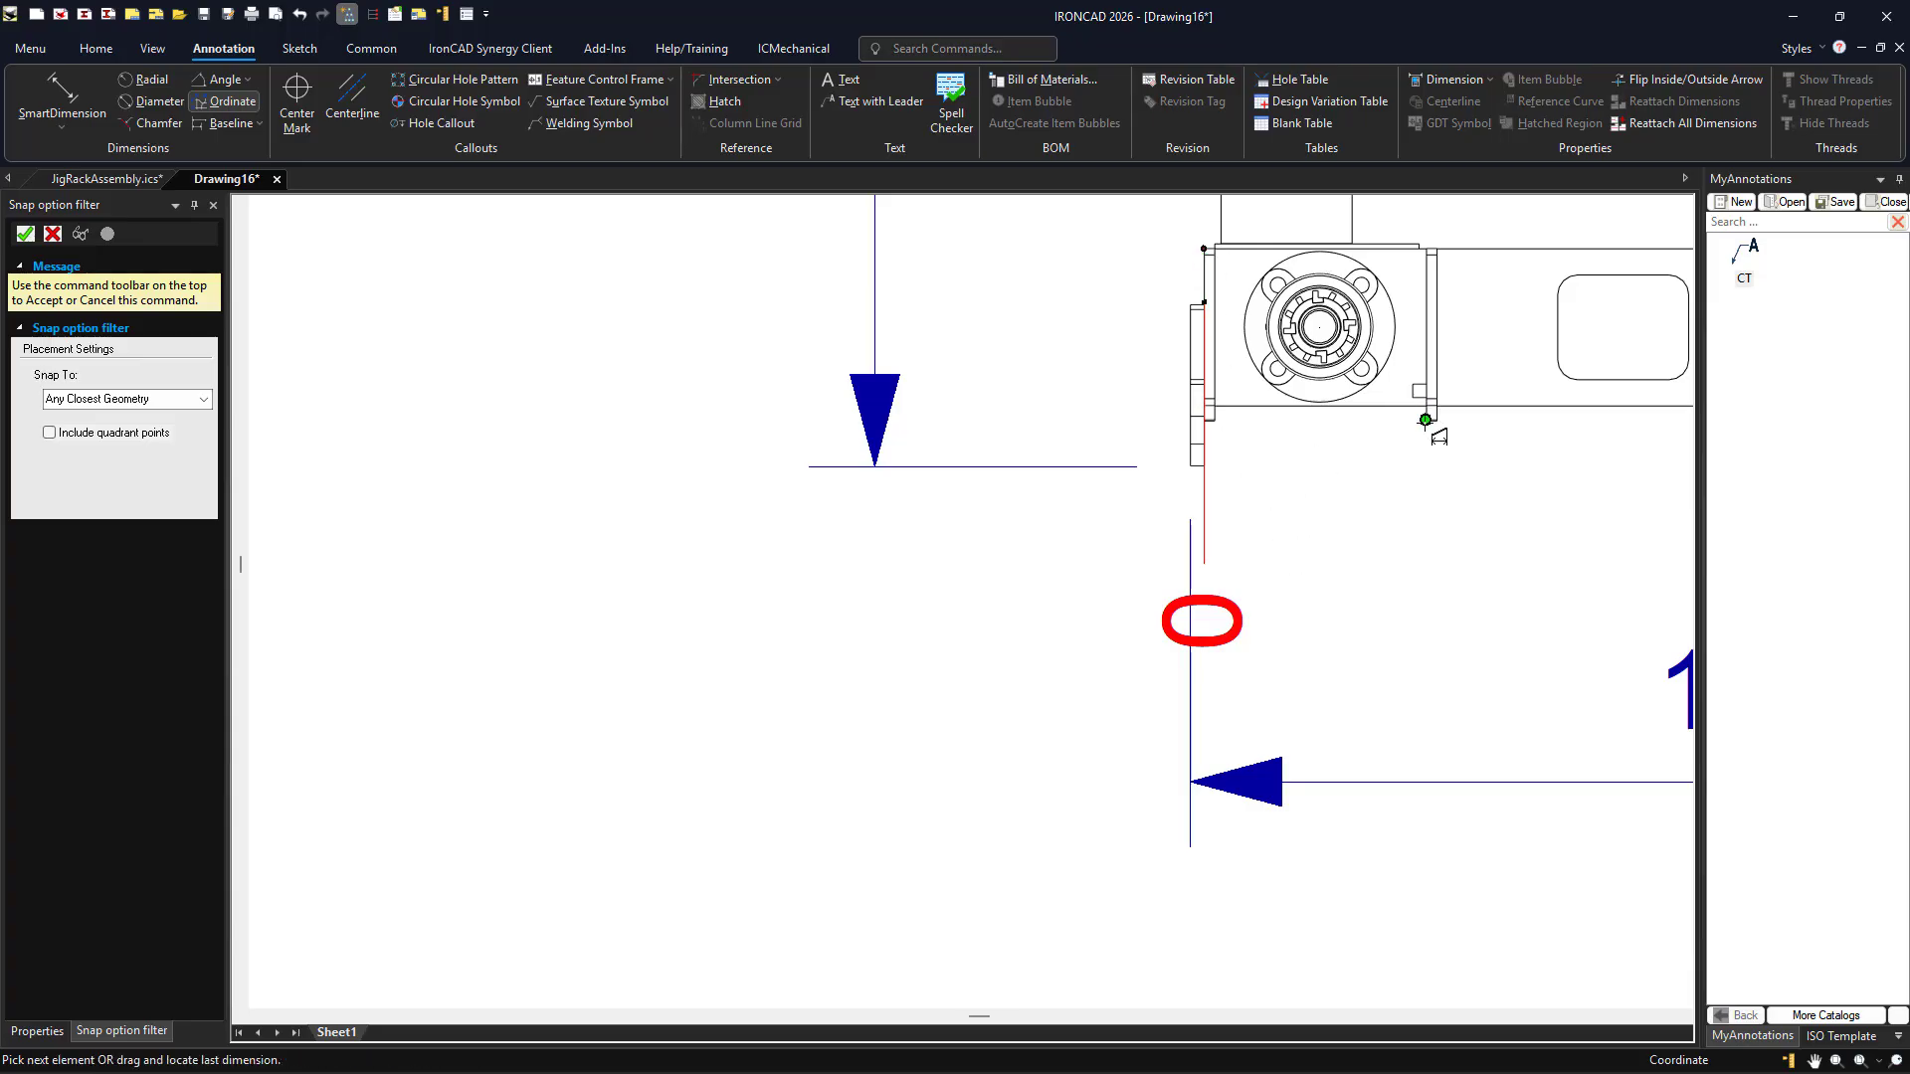
# Add ordinate dimensions to the inner plate beside the left wheel, the edge above it, the matching right inner plate and the right end
pyautogui.click(1425, 418)
pyautogui.scroll(-4, 1497, 512)
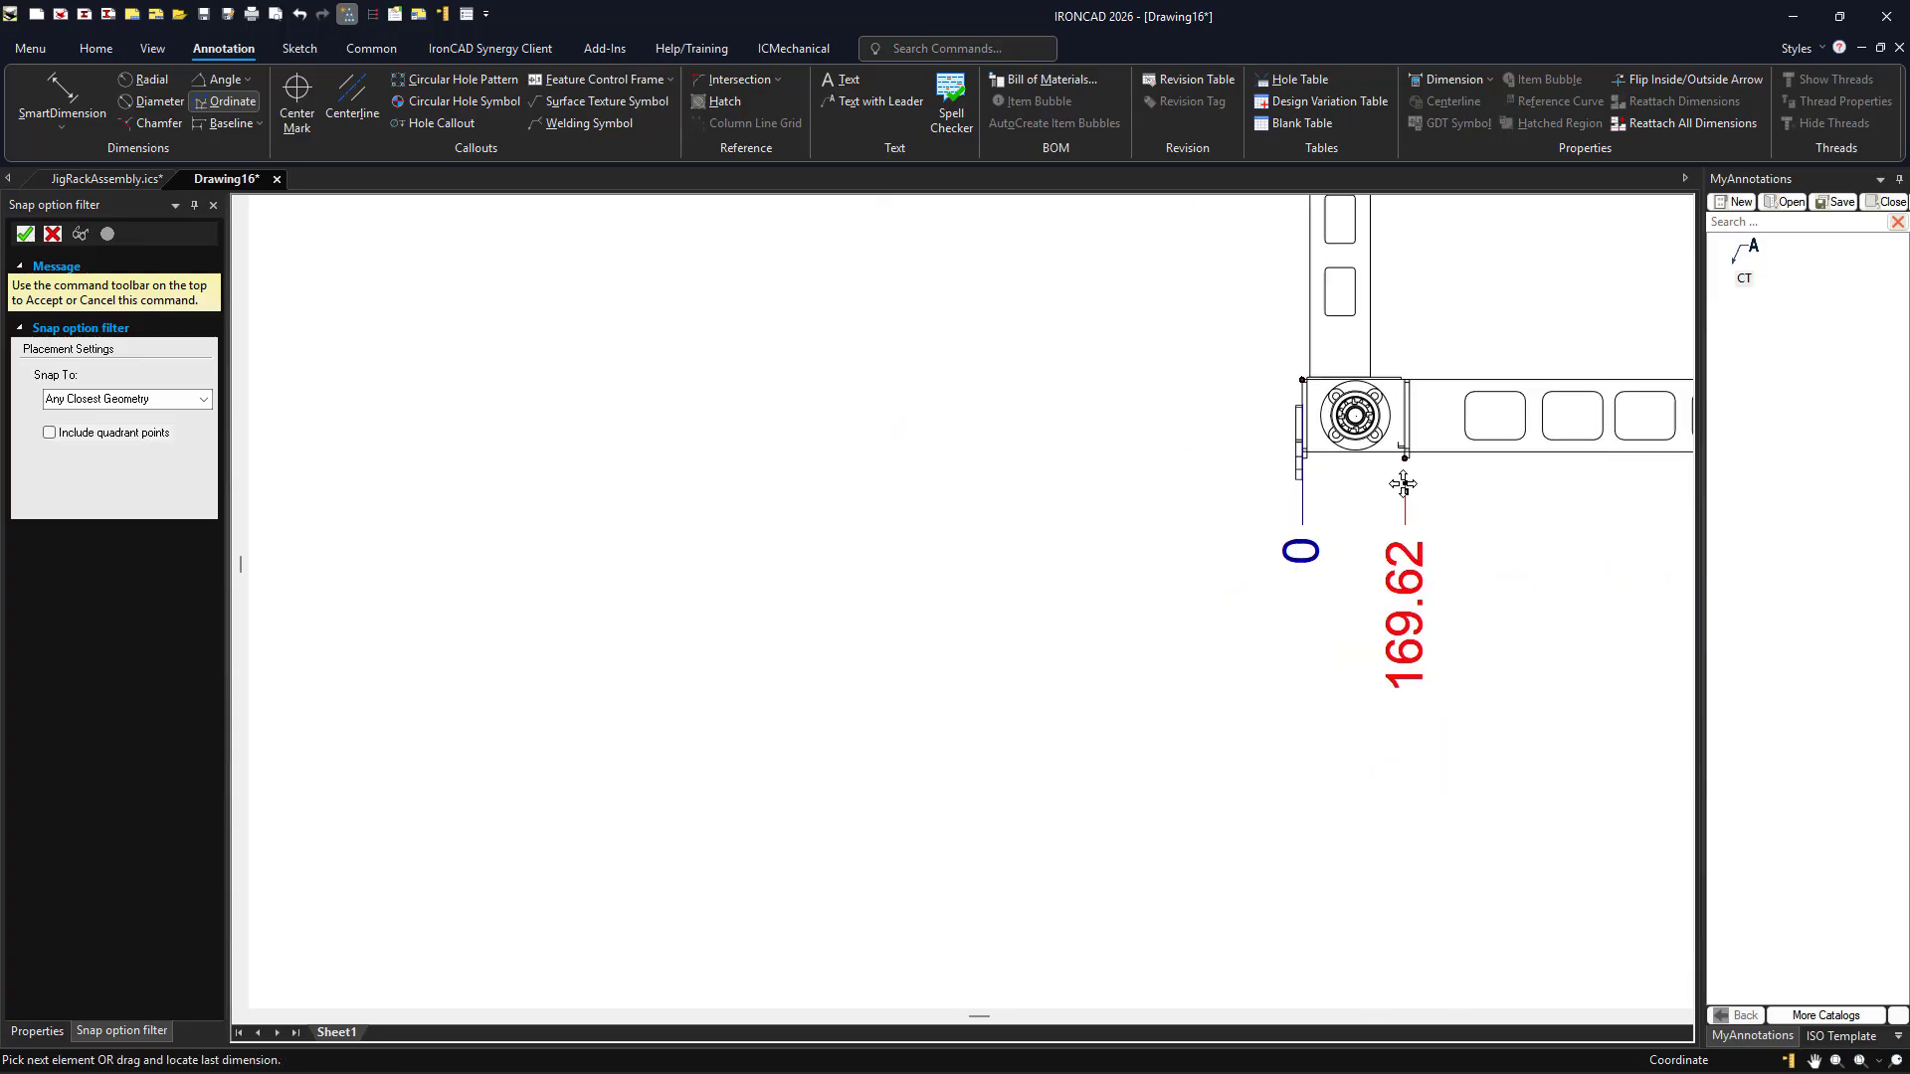
pyautogui.scroll(-2, 1402, 485)
pyautogui.scroll(5, 935, 398)
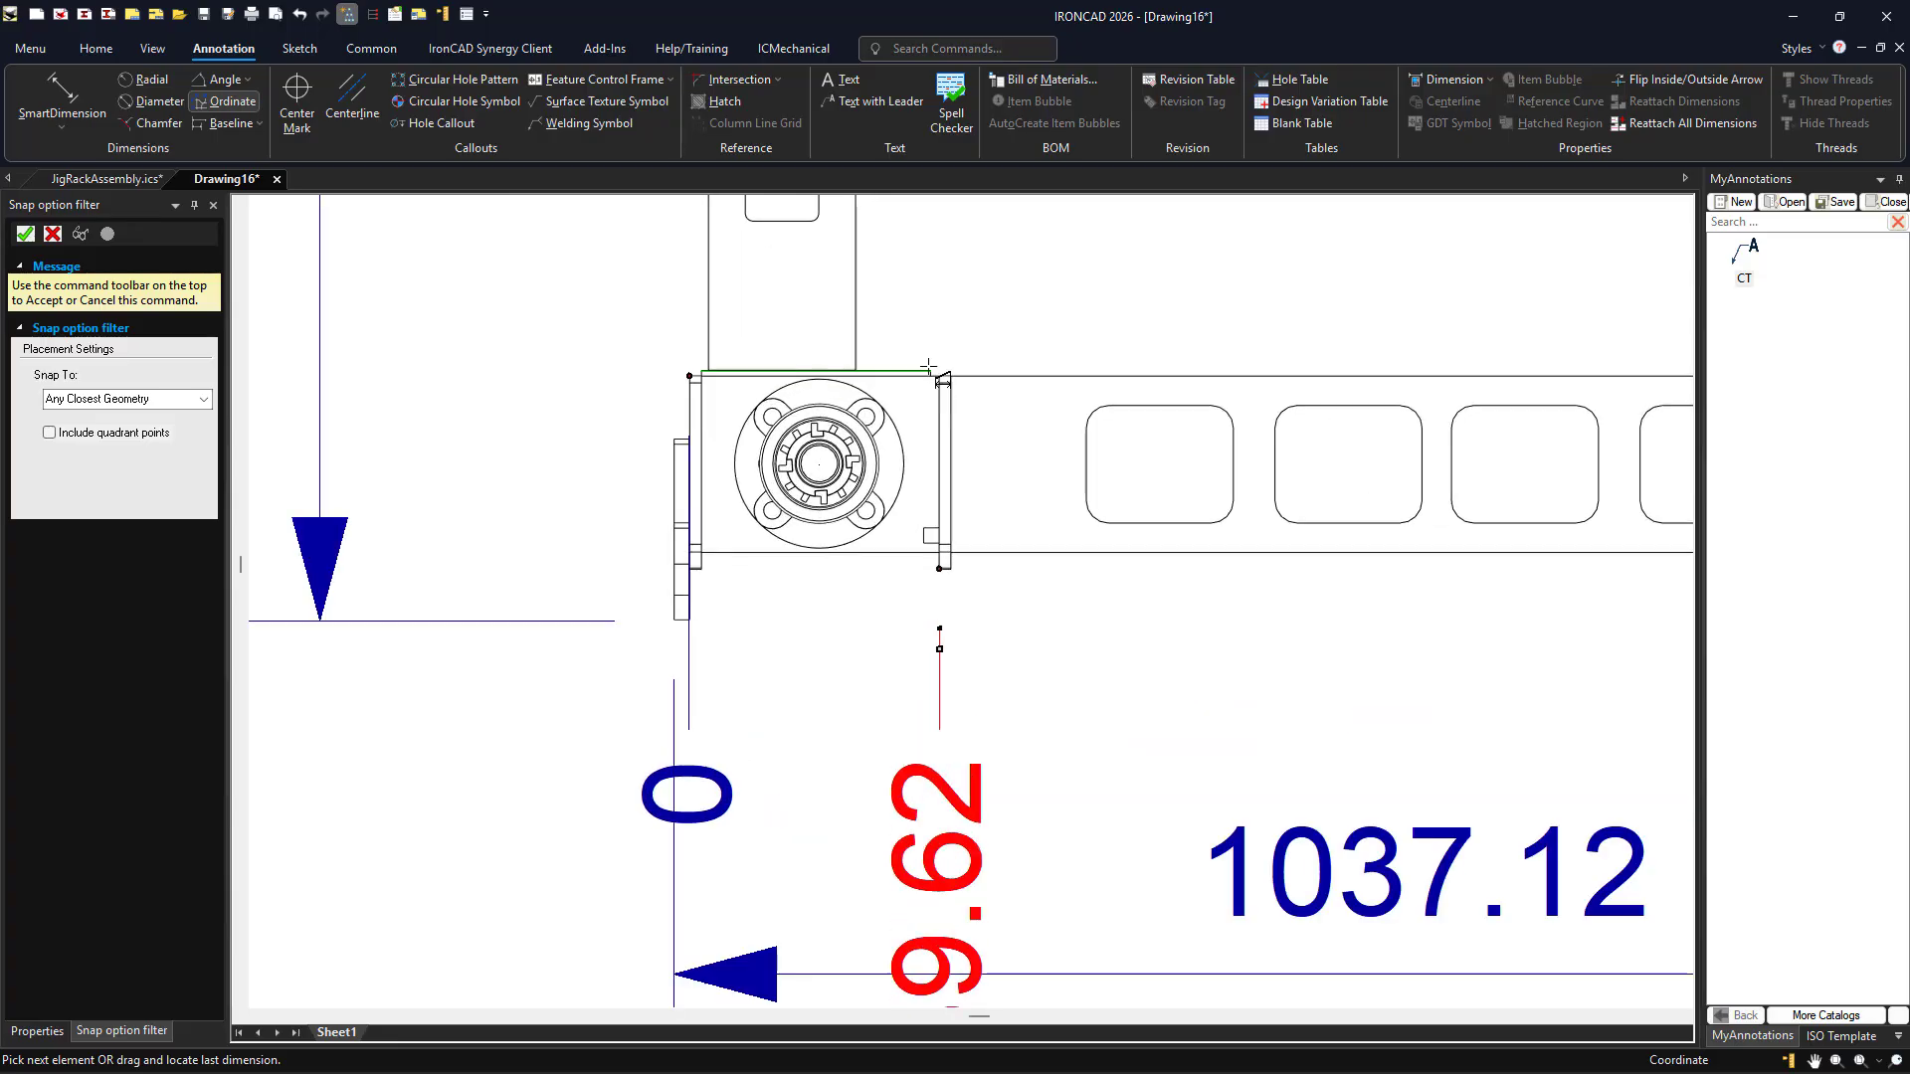
pyautogui.click(940, 376)
pyautogui.scroll(-2, 1300, 639)
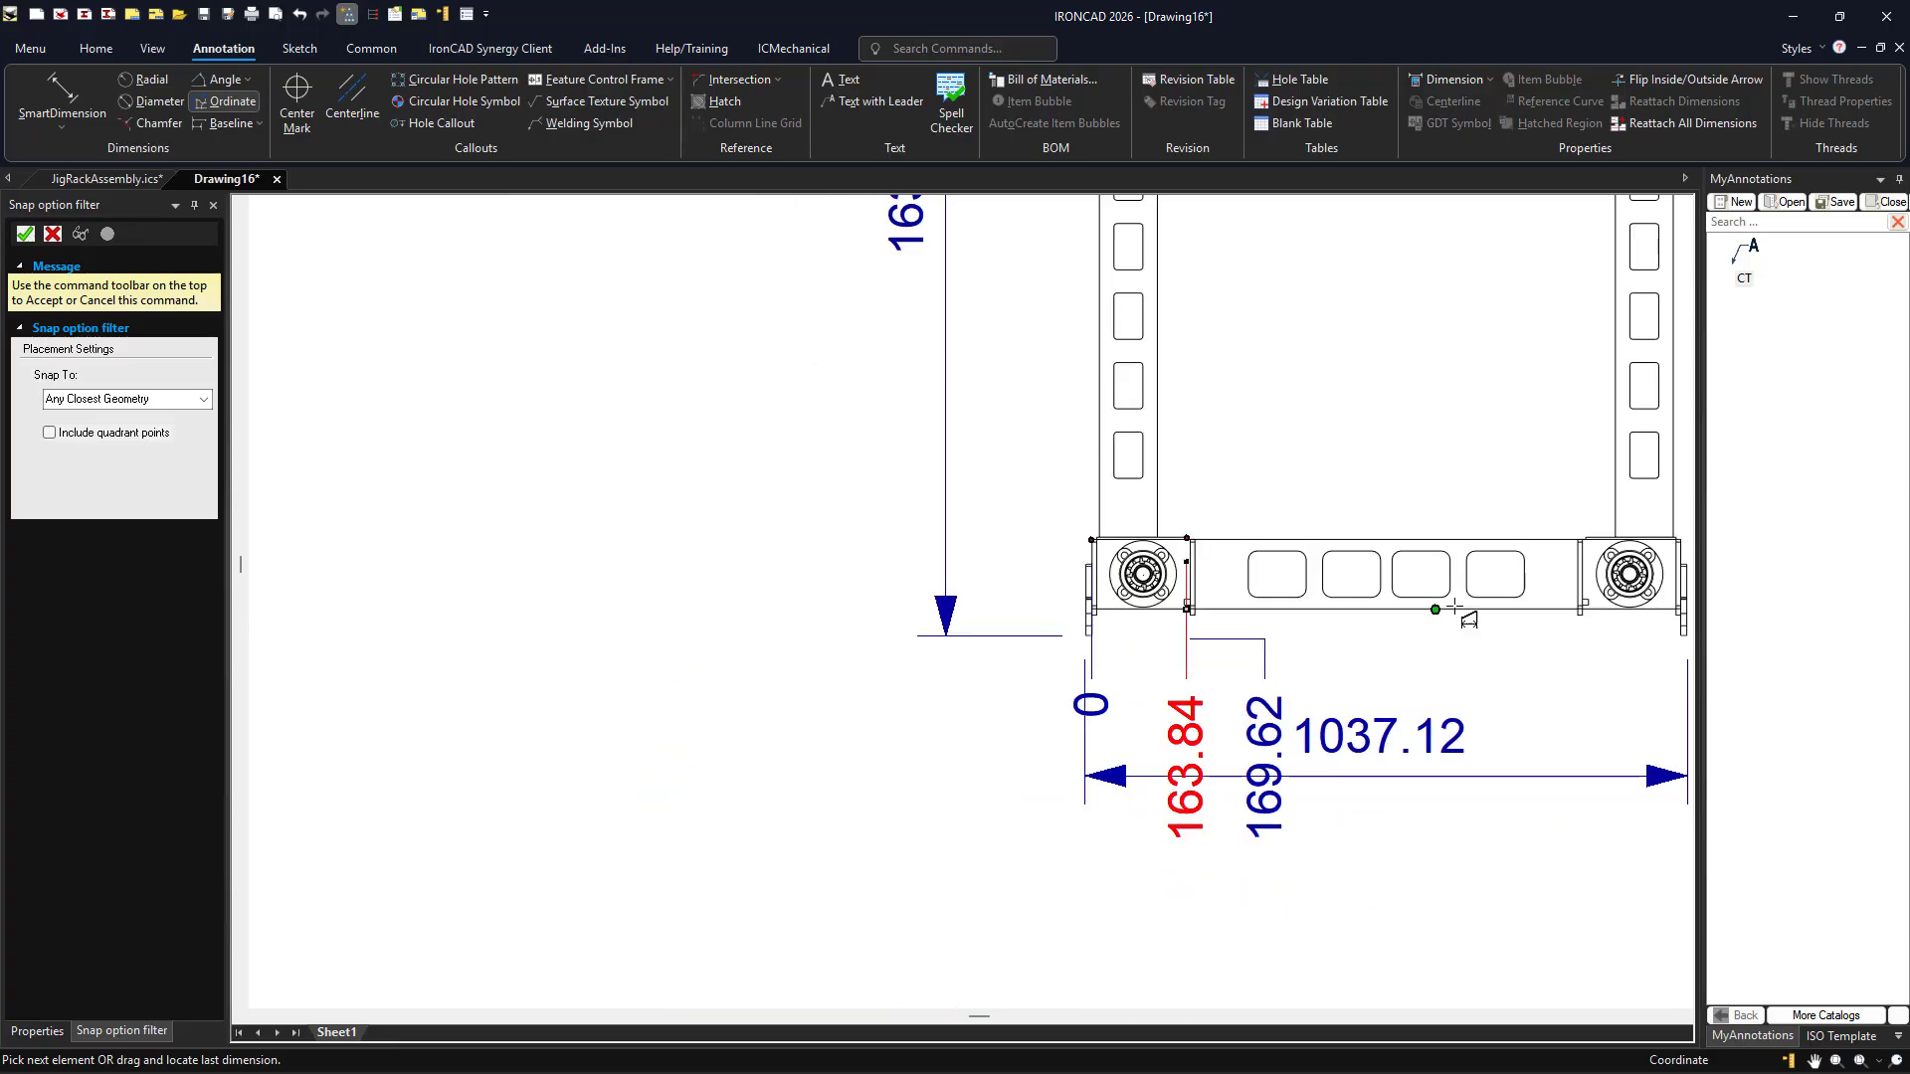
pyautogui.click(1578, 616)
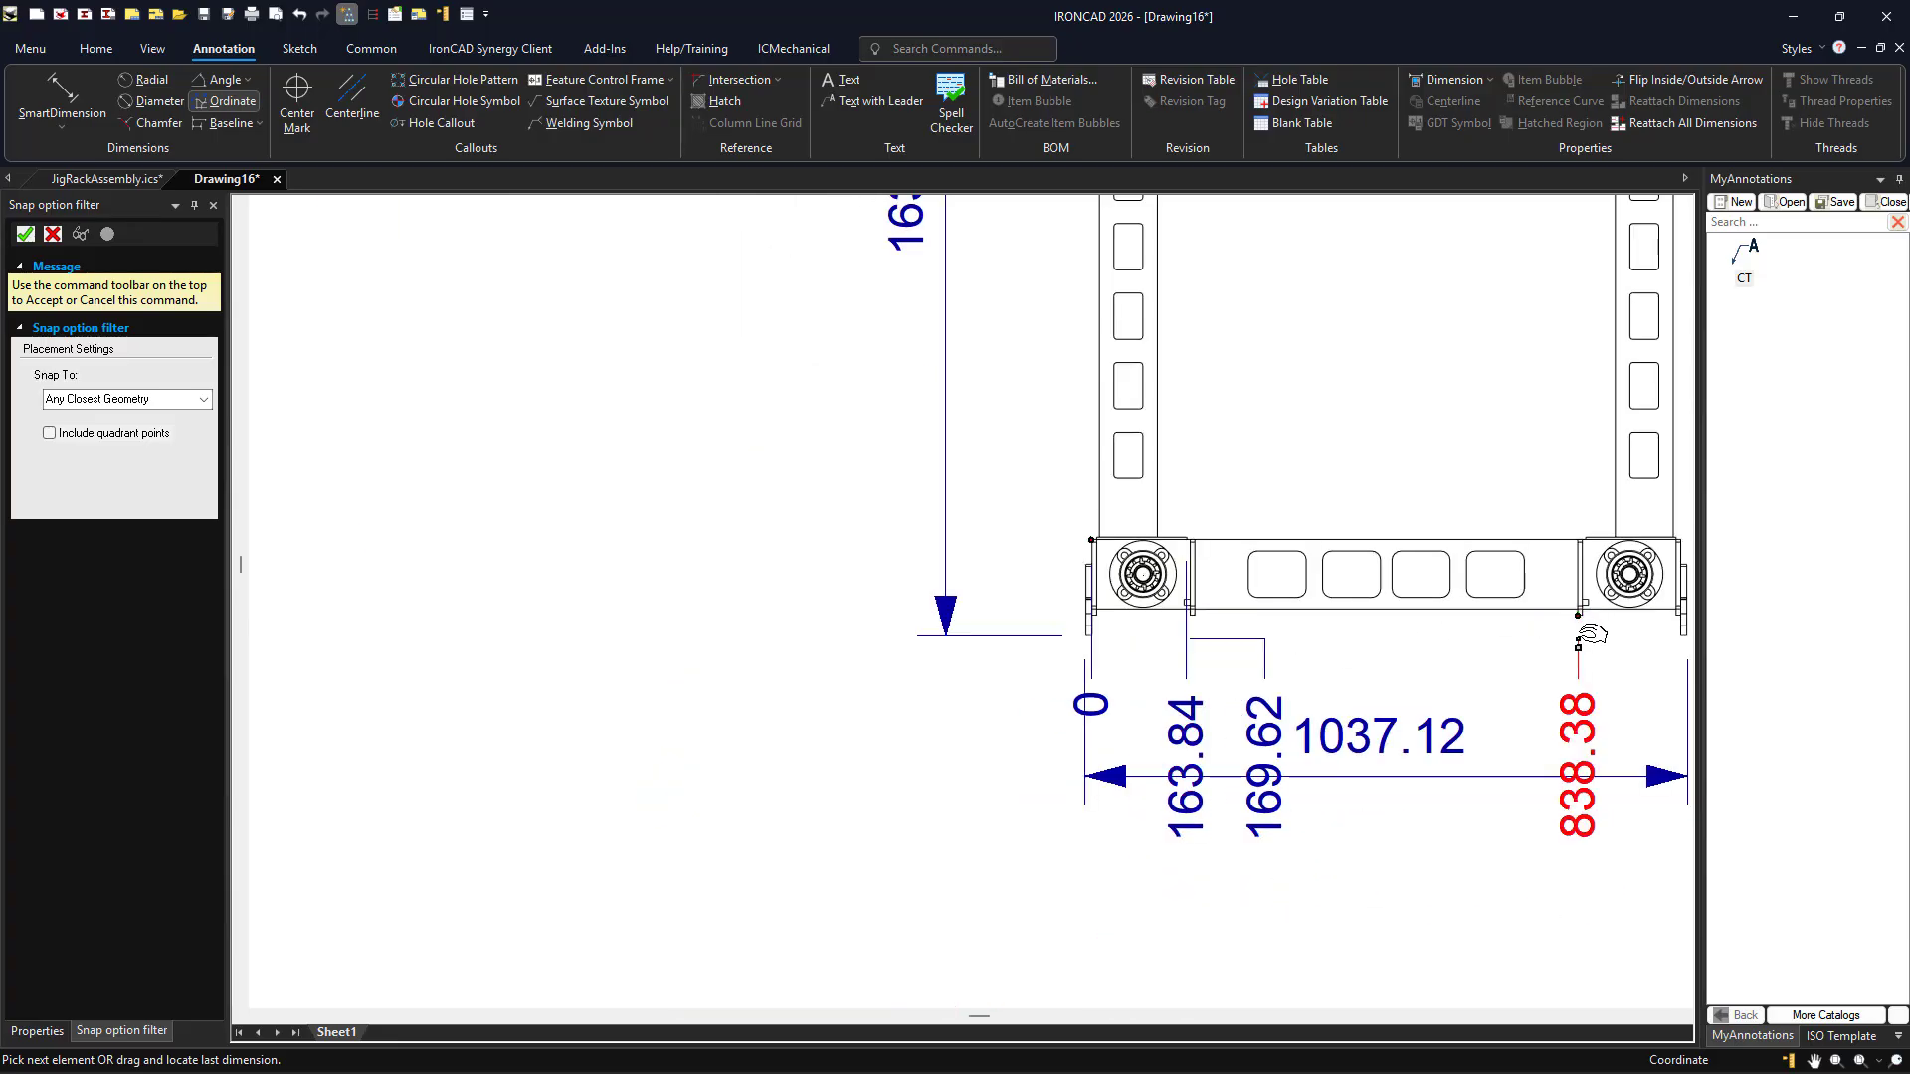
pyautogui.click(1681, 629)
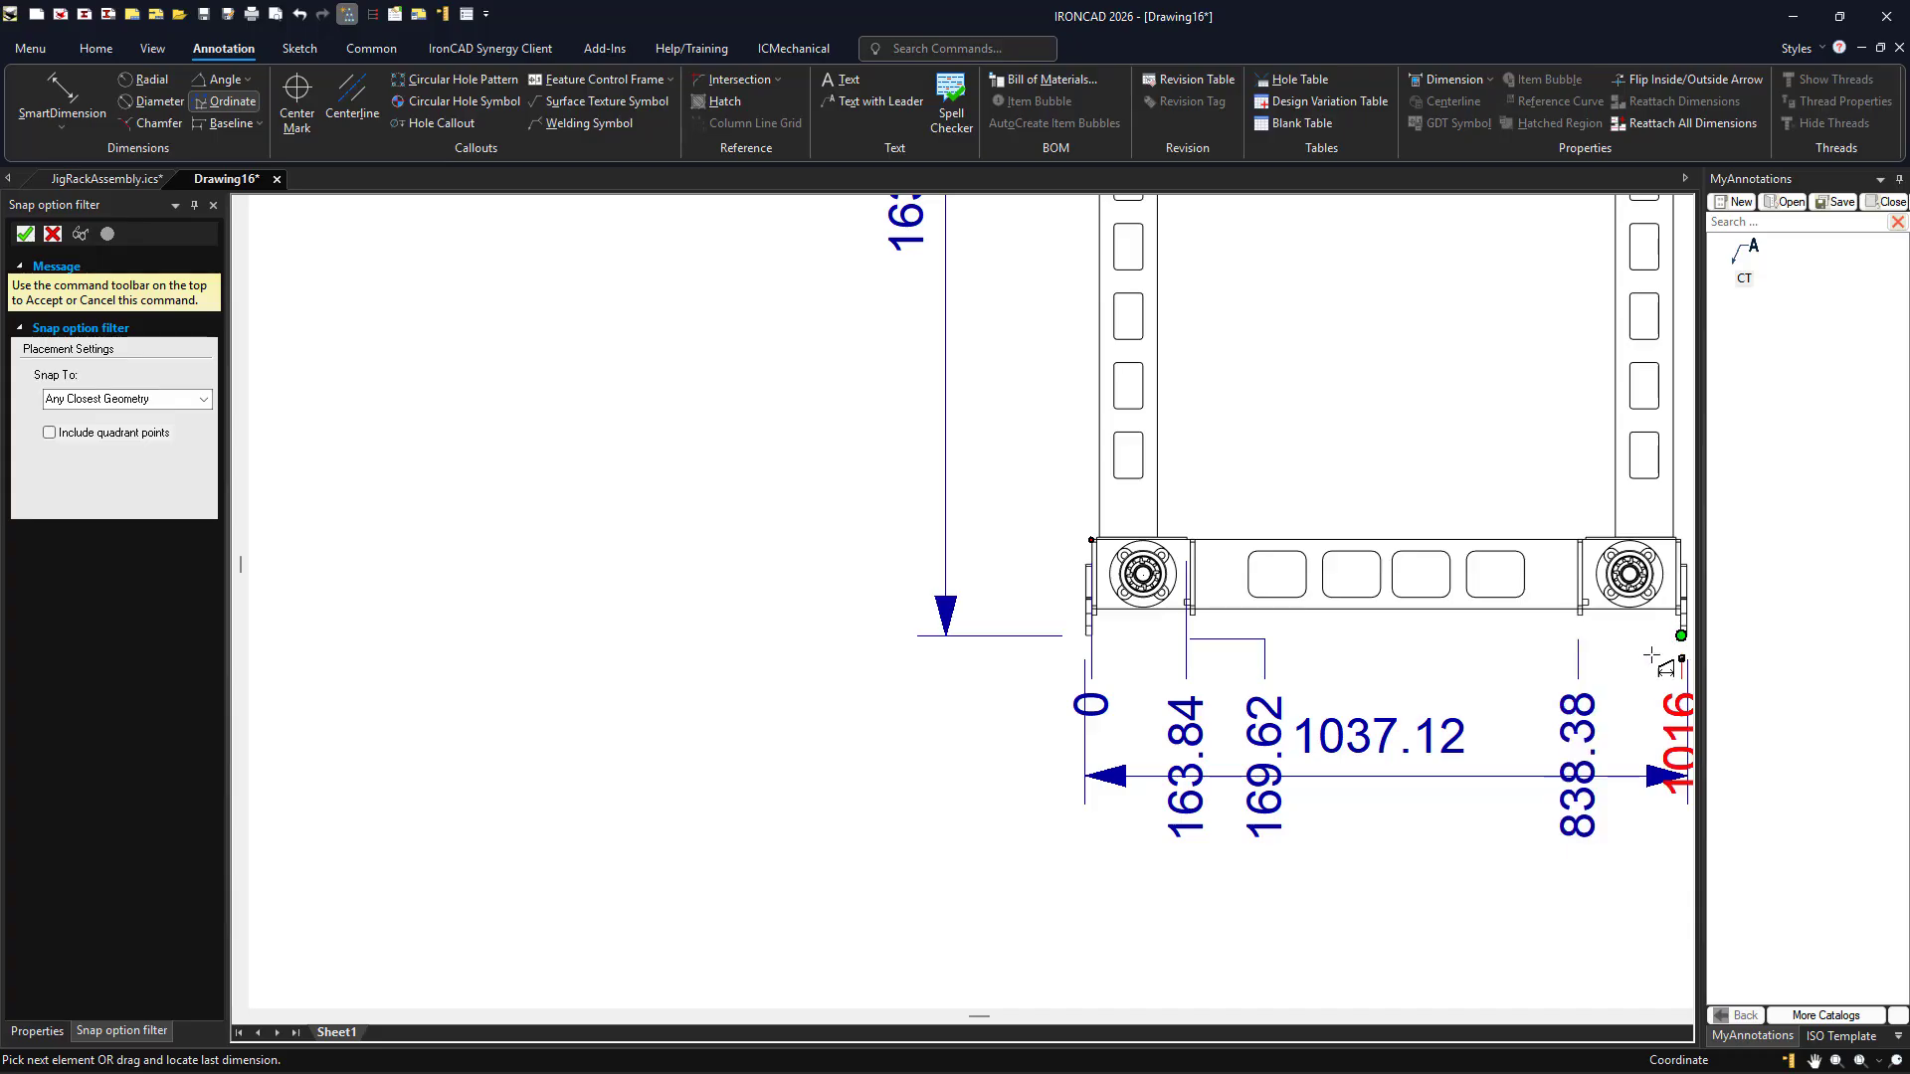
# Move the front view's overall width dimension below the ordinate dimensions so they no longer overlap
pyautogui.moveTo(883, 695); pyautogui.dragTo(613, 553, button='middle')
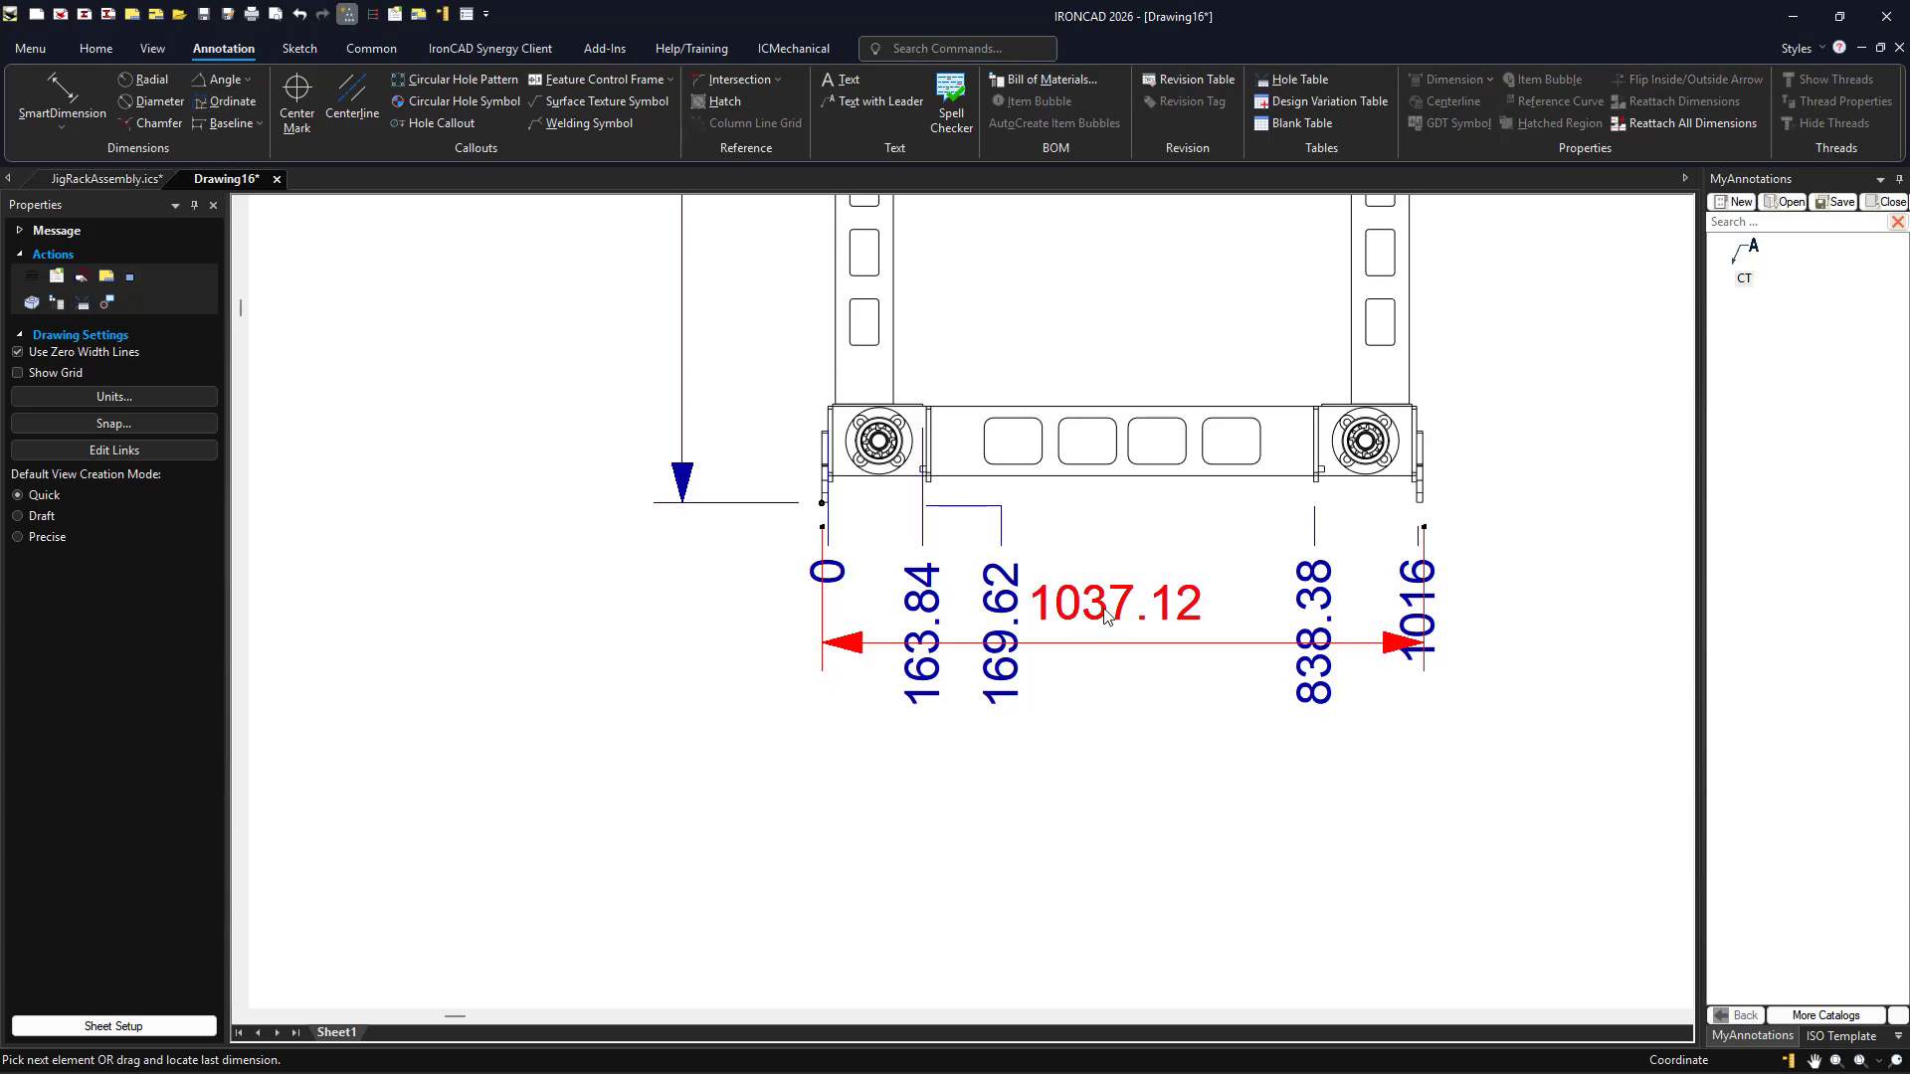
pyautogui.moveTo(1104, 621); pyautogui.dragTo(1107, 771)
pyautogui.click(1107, 771)
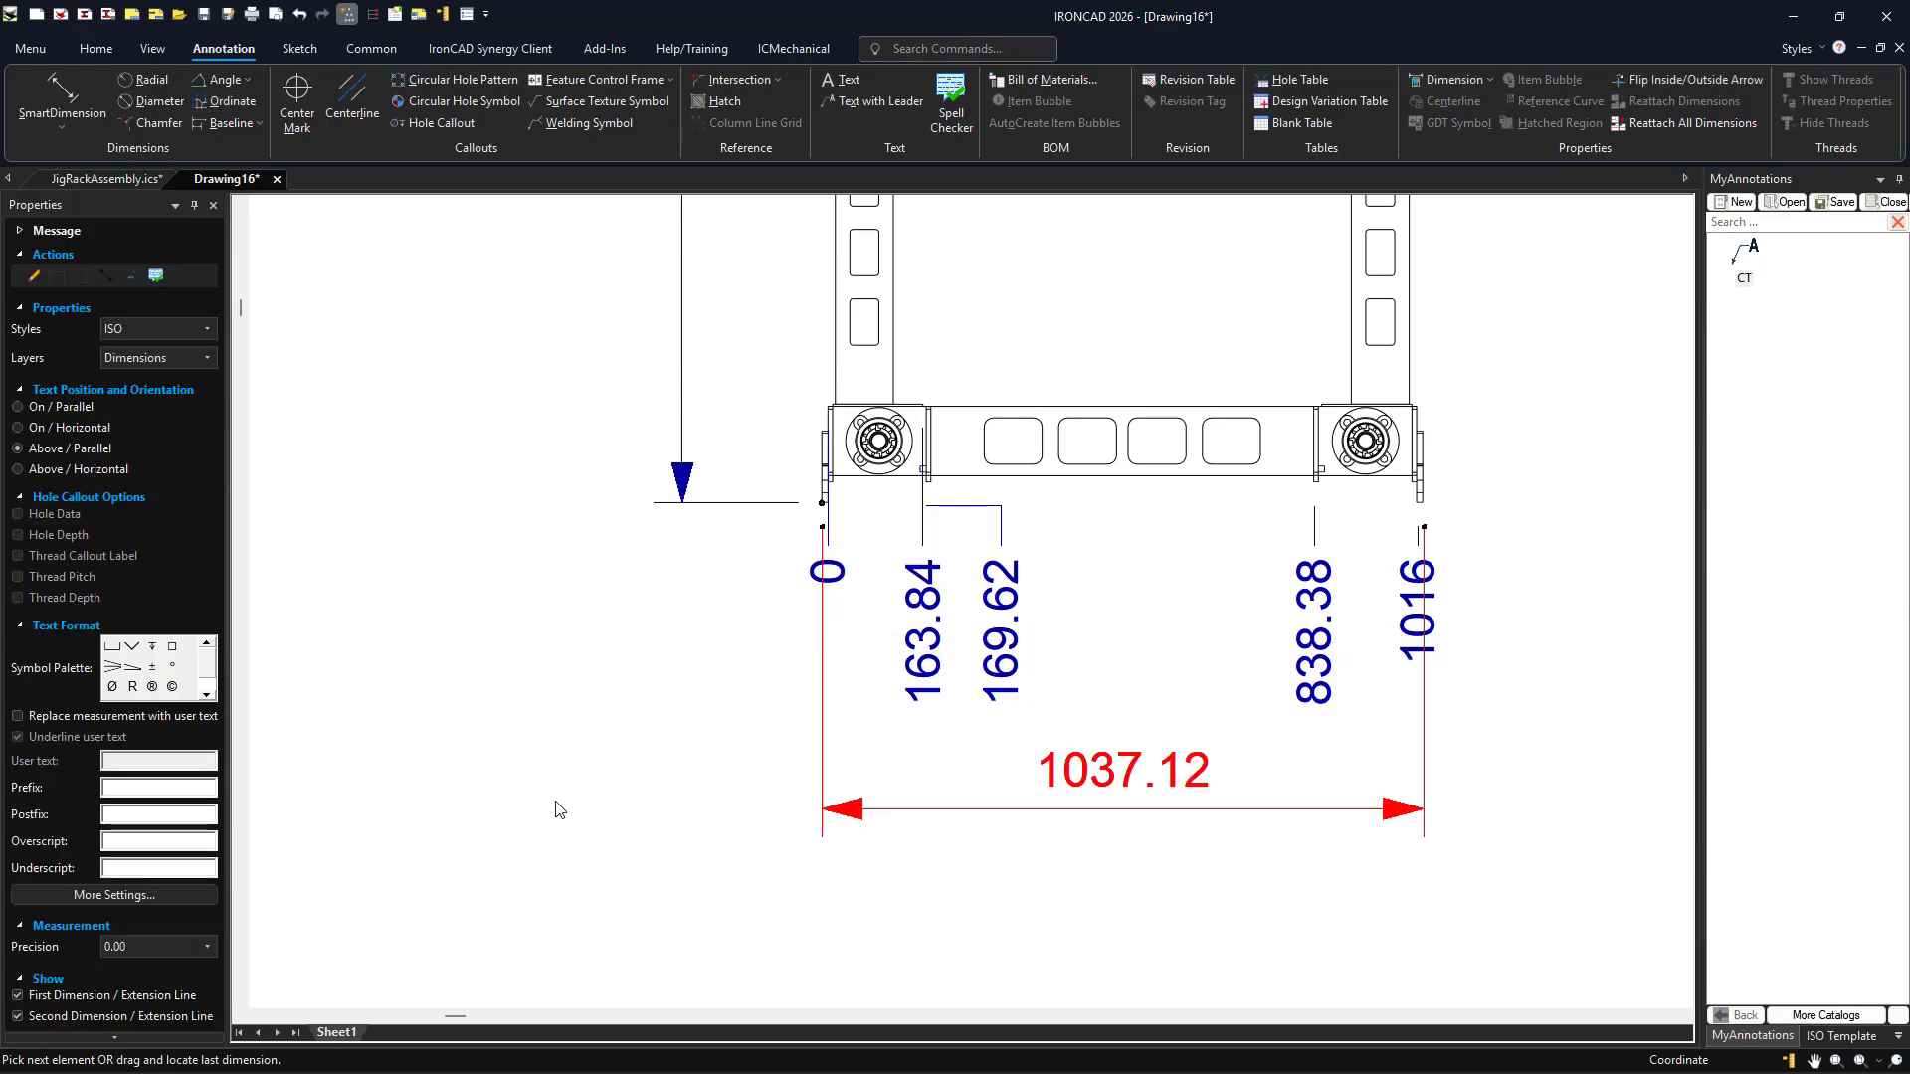
pyautogui.press('Escape')
pyautogui.scroll(-3, 558, 733)
pyautogui.scroll(-3, 503, 595)
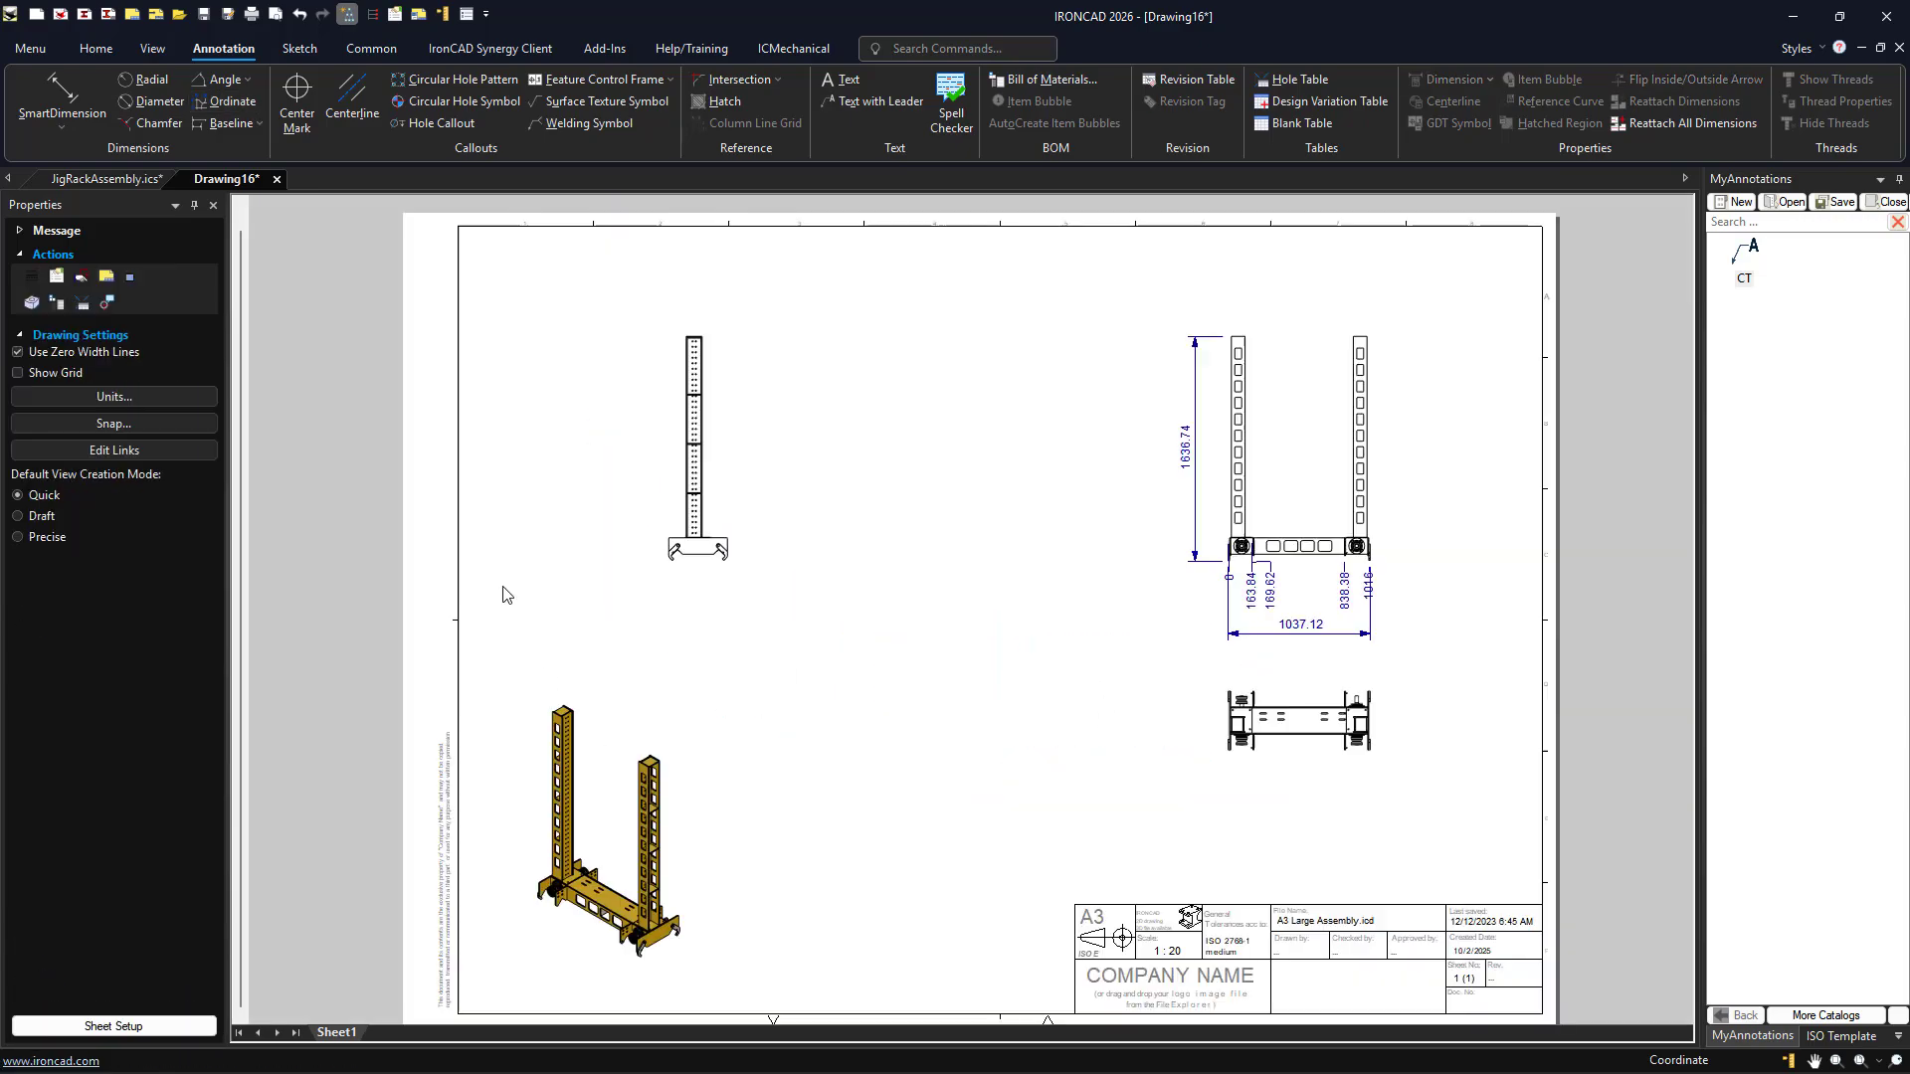
# Create a sheet in the existing drawing Drawing16 from the front Support Plate in the JigRackAssembly scene
pyautogui.click(126, 182)
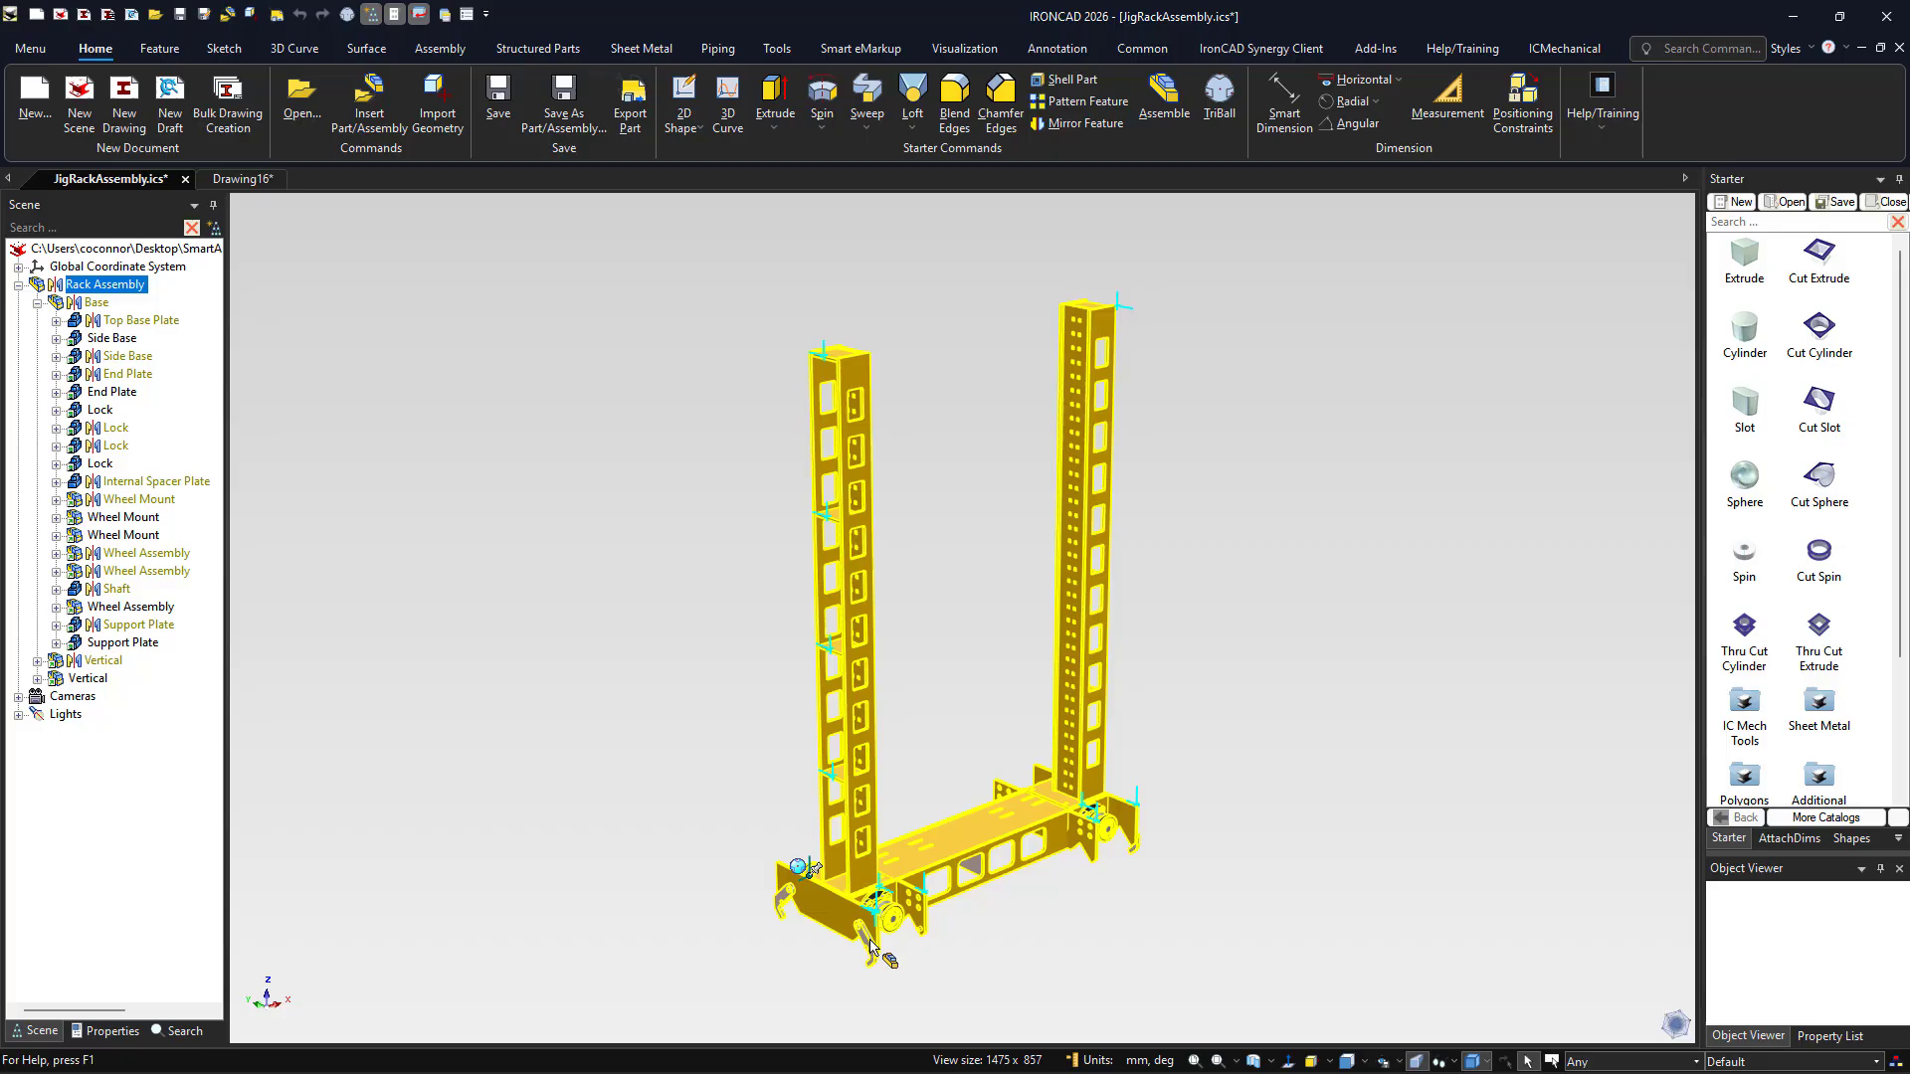
pyautogui.click(923, 923)
pyautogui.click(923, 923)
pyautogui.rightClick(923, 924)
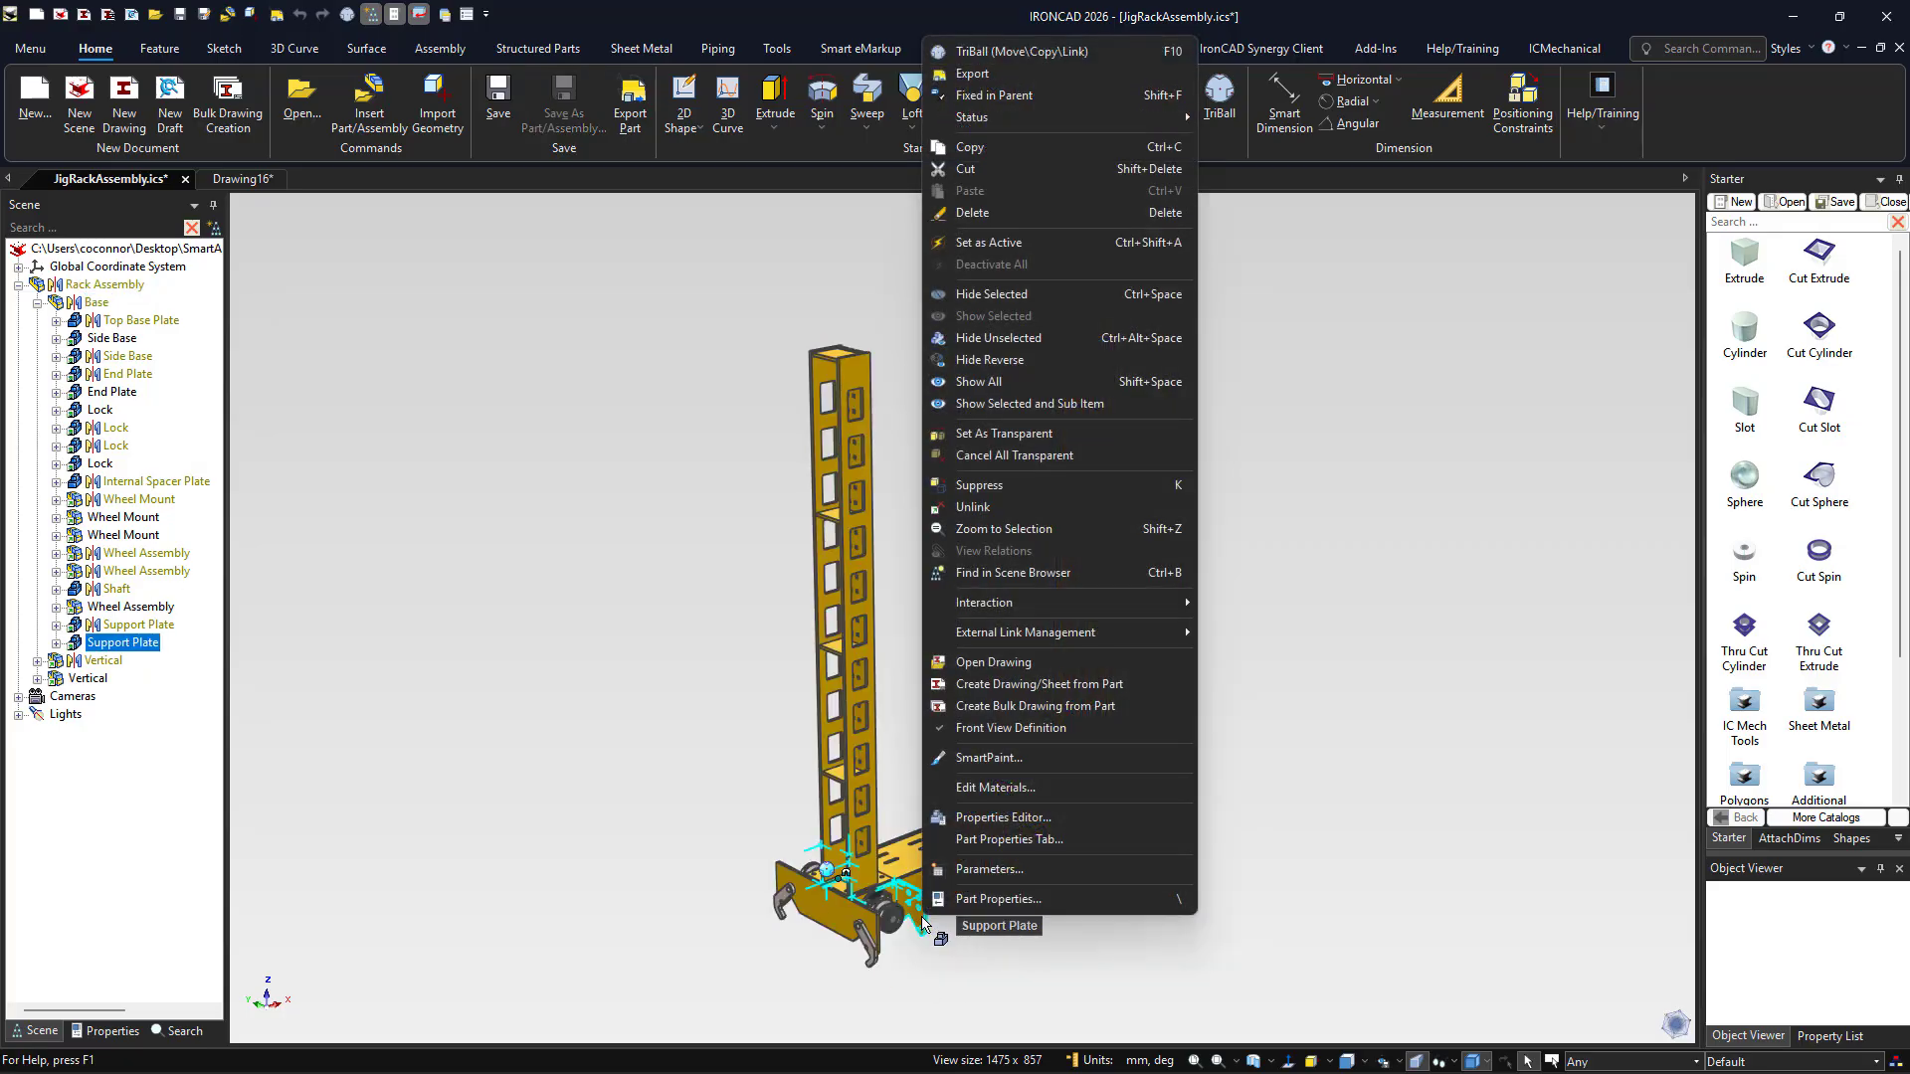
pyautogui.click(1084, 689)
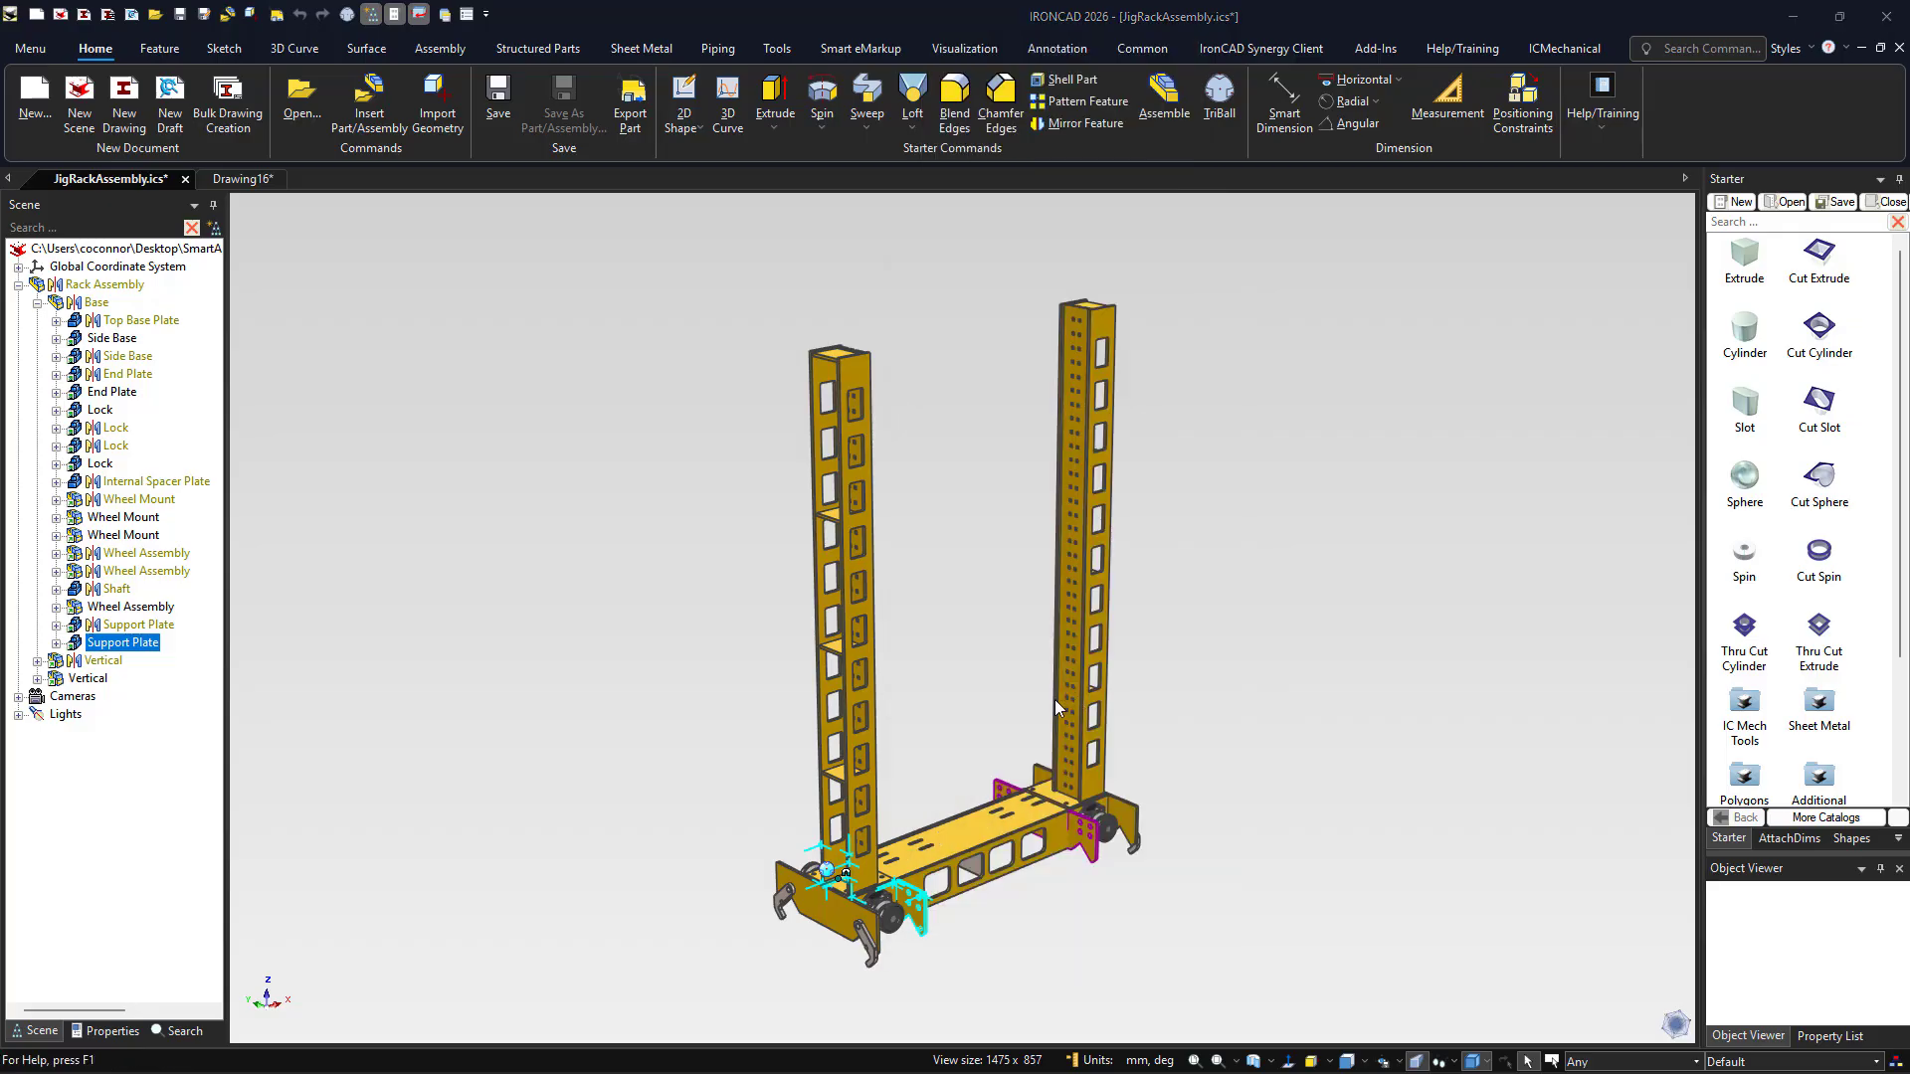
pyautogui.click(294, 283)
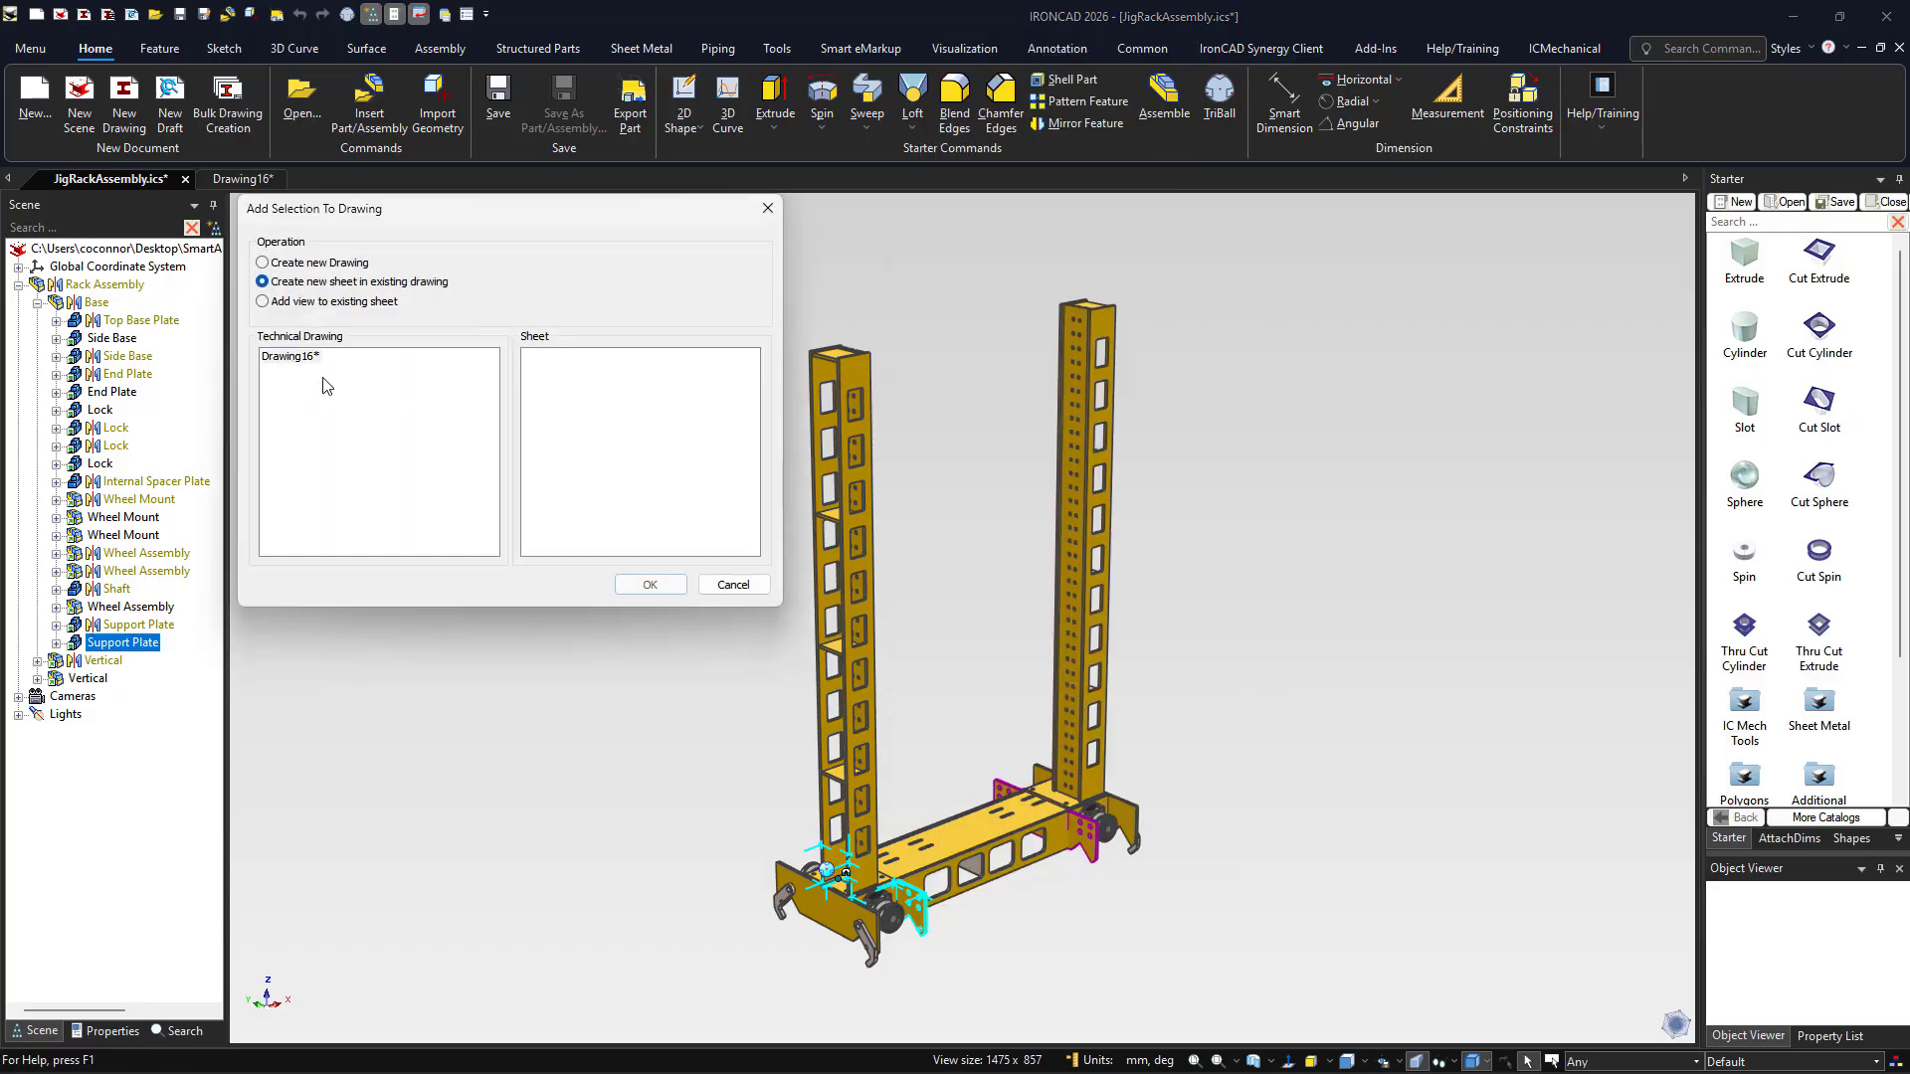
pyautogui.click(651, 584)
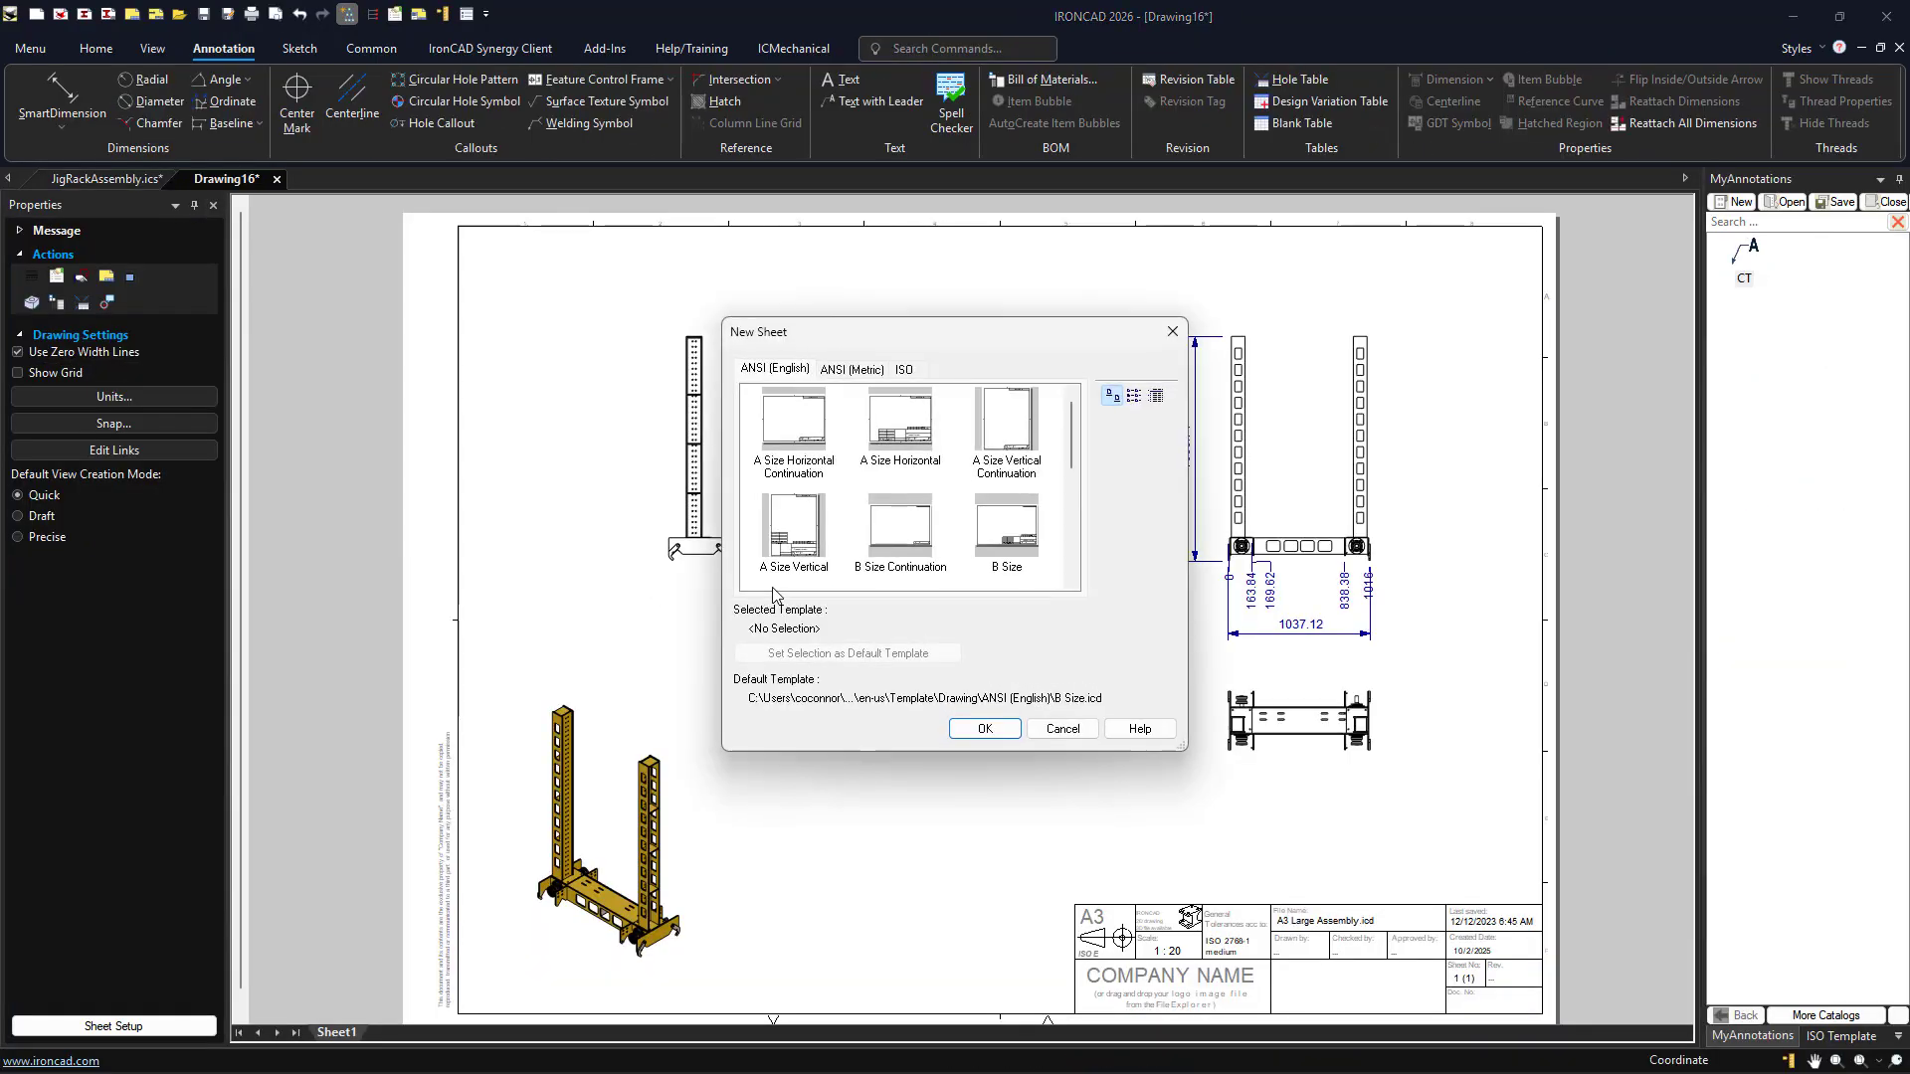
# Use an ISO A3 template for the new sheet and reference the Support Plate's externally linked source file
pyautogui.click(916, 371)
pyautogui.doubleClick(919, 550)
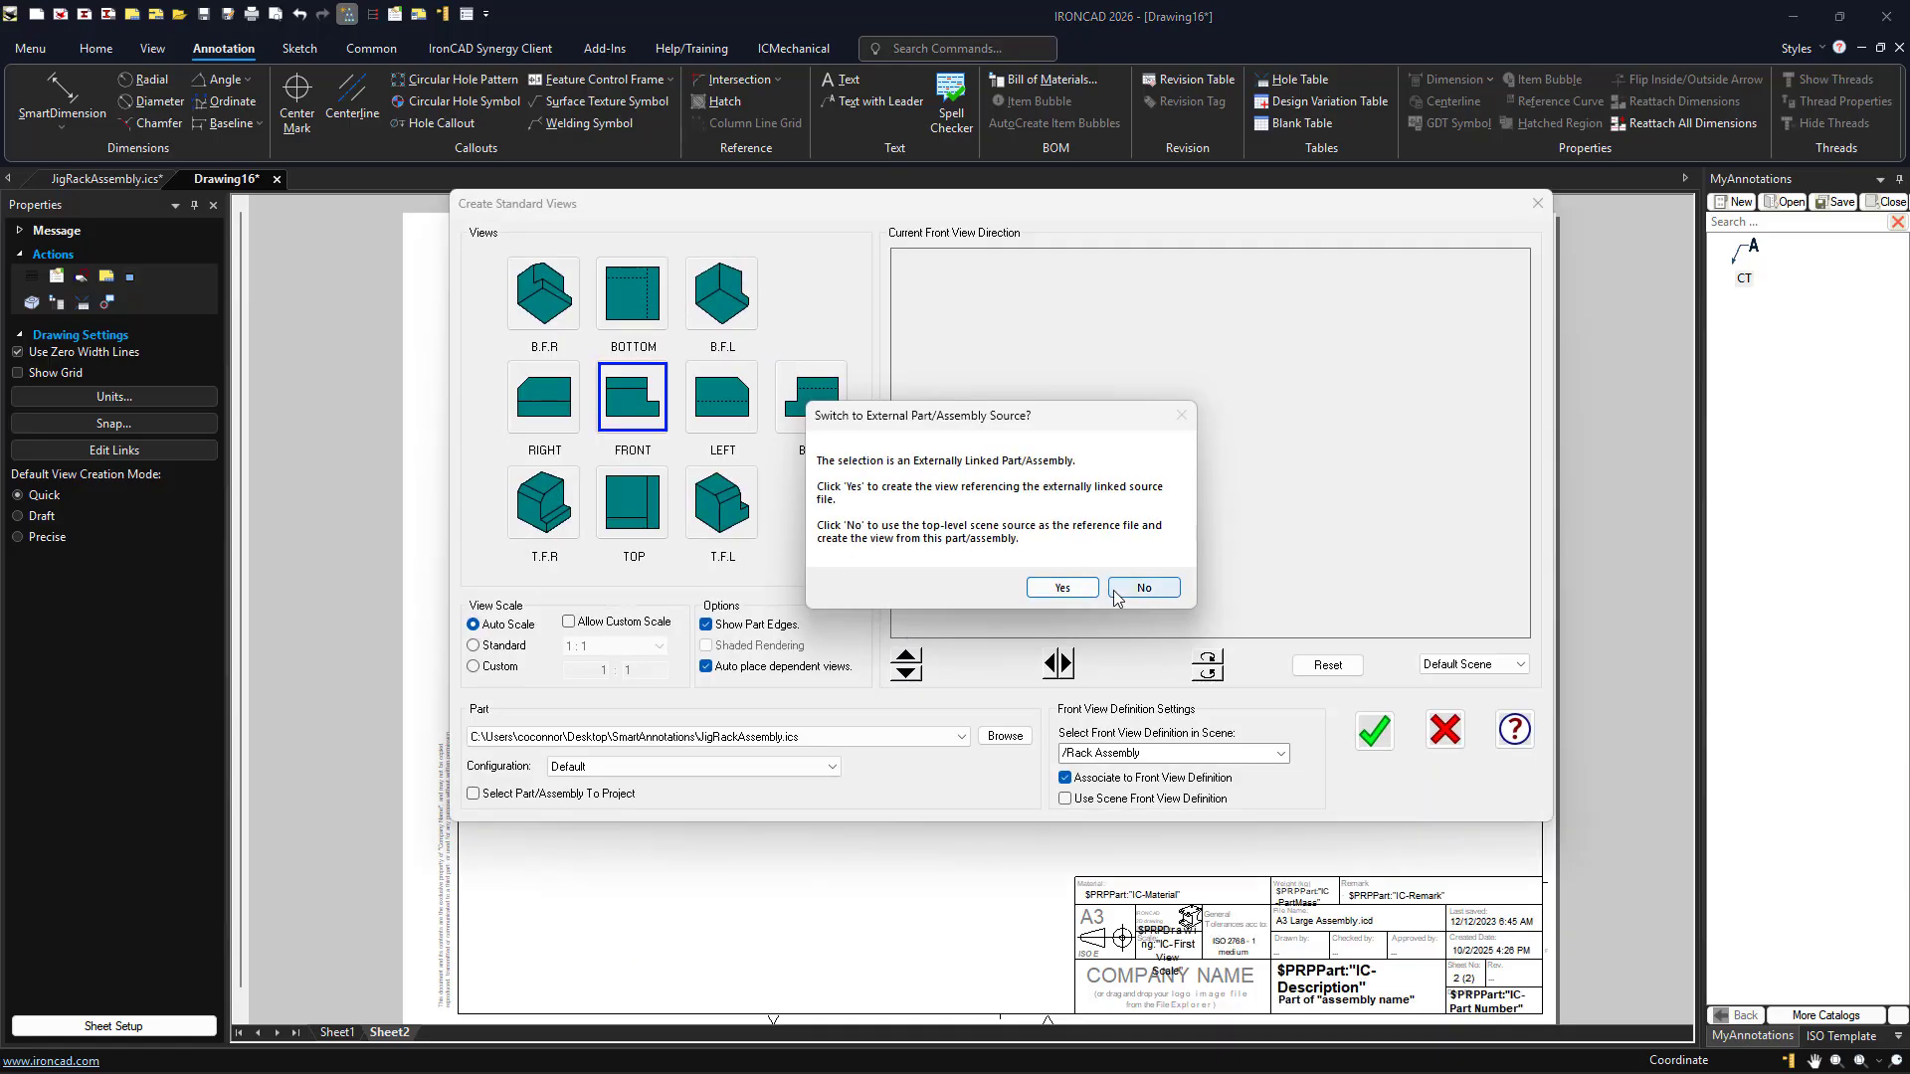
pyautogui.click(1063, 589)
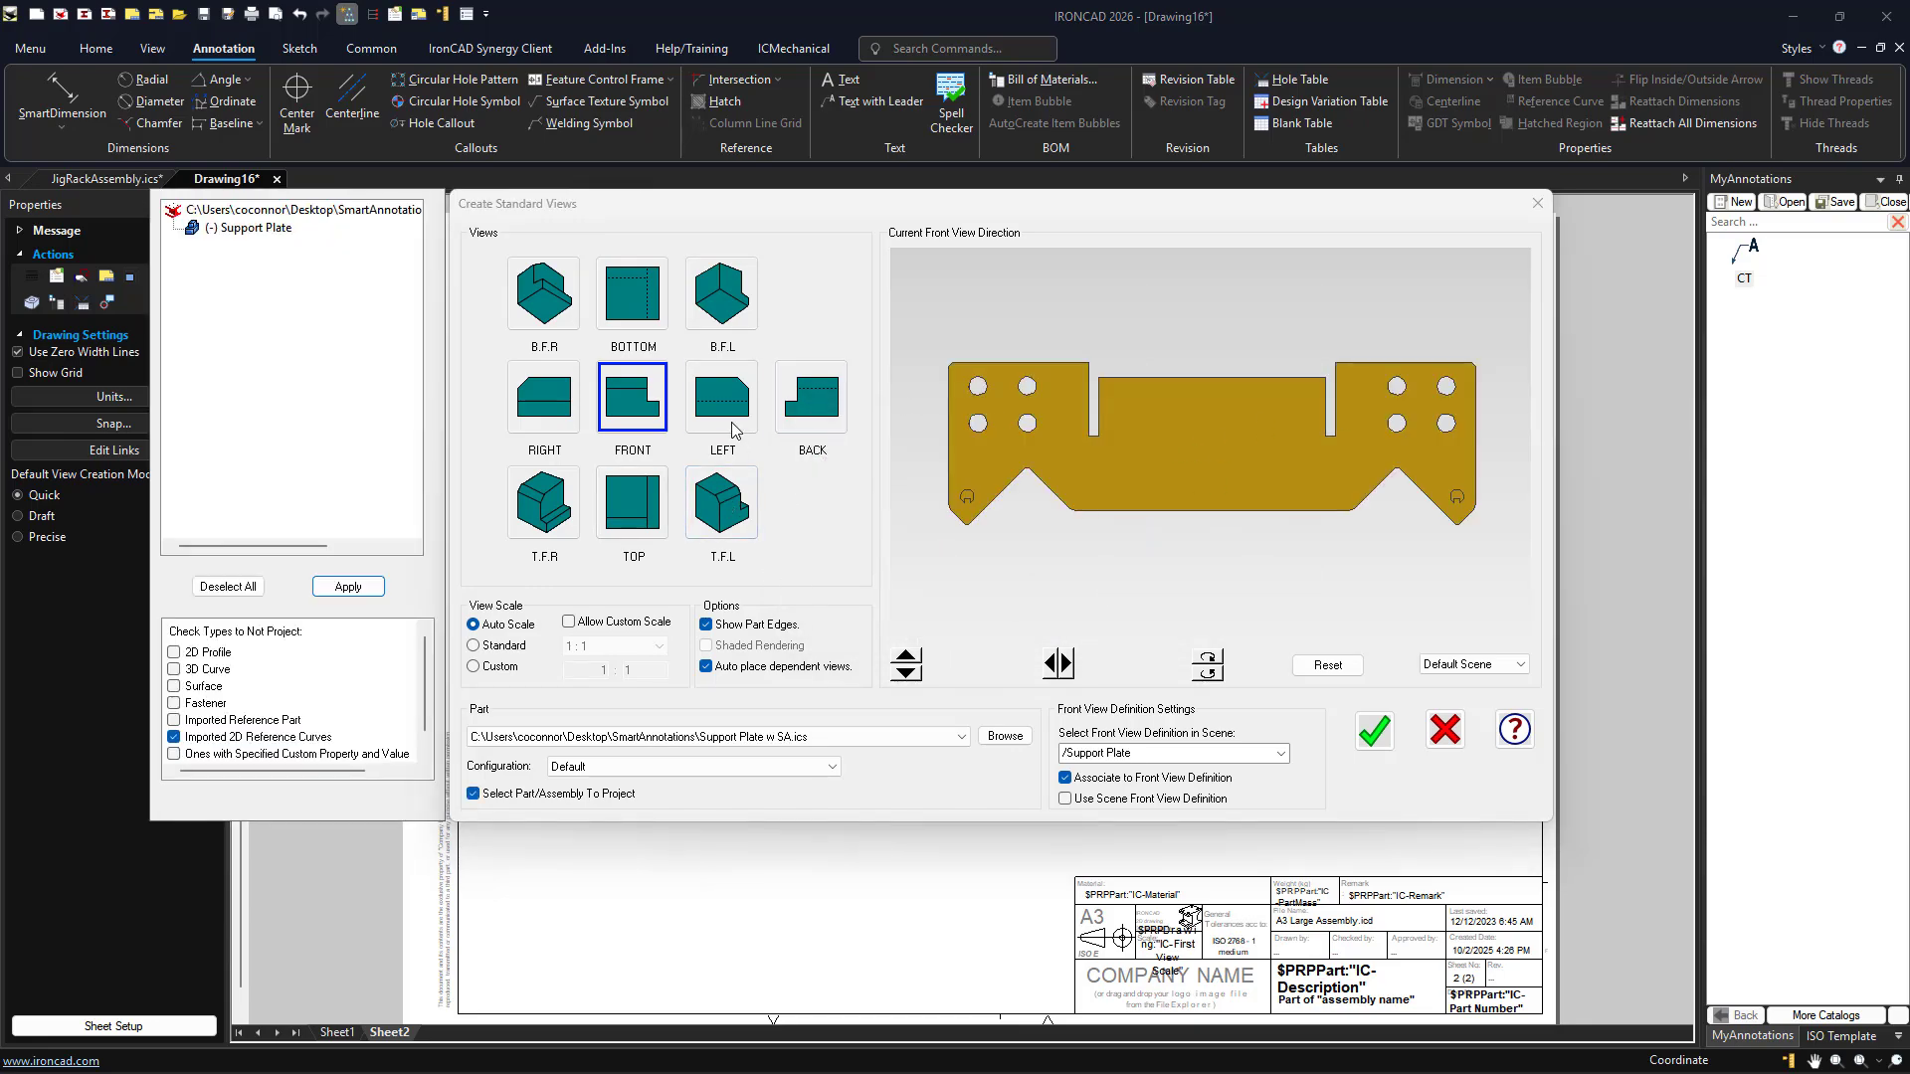
# Create the Support Plate's front, right, top and T.F.R. isometric views on the new sheet
pyautogui.click(553, 429)
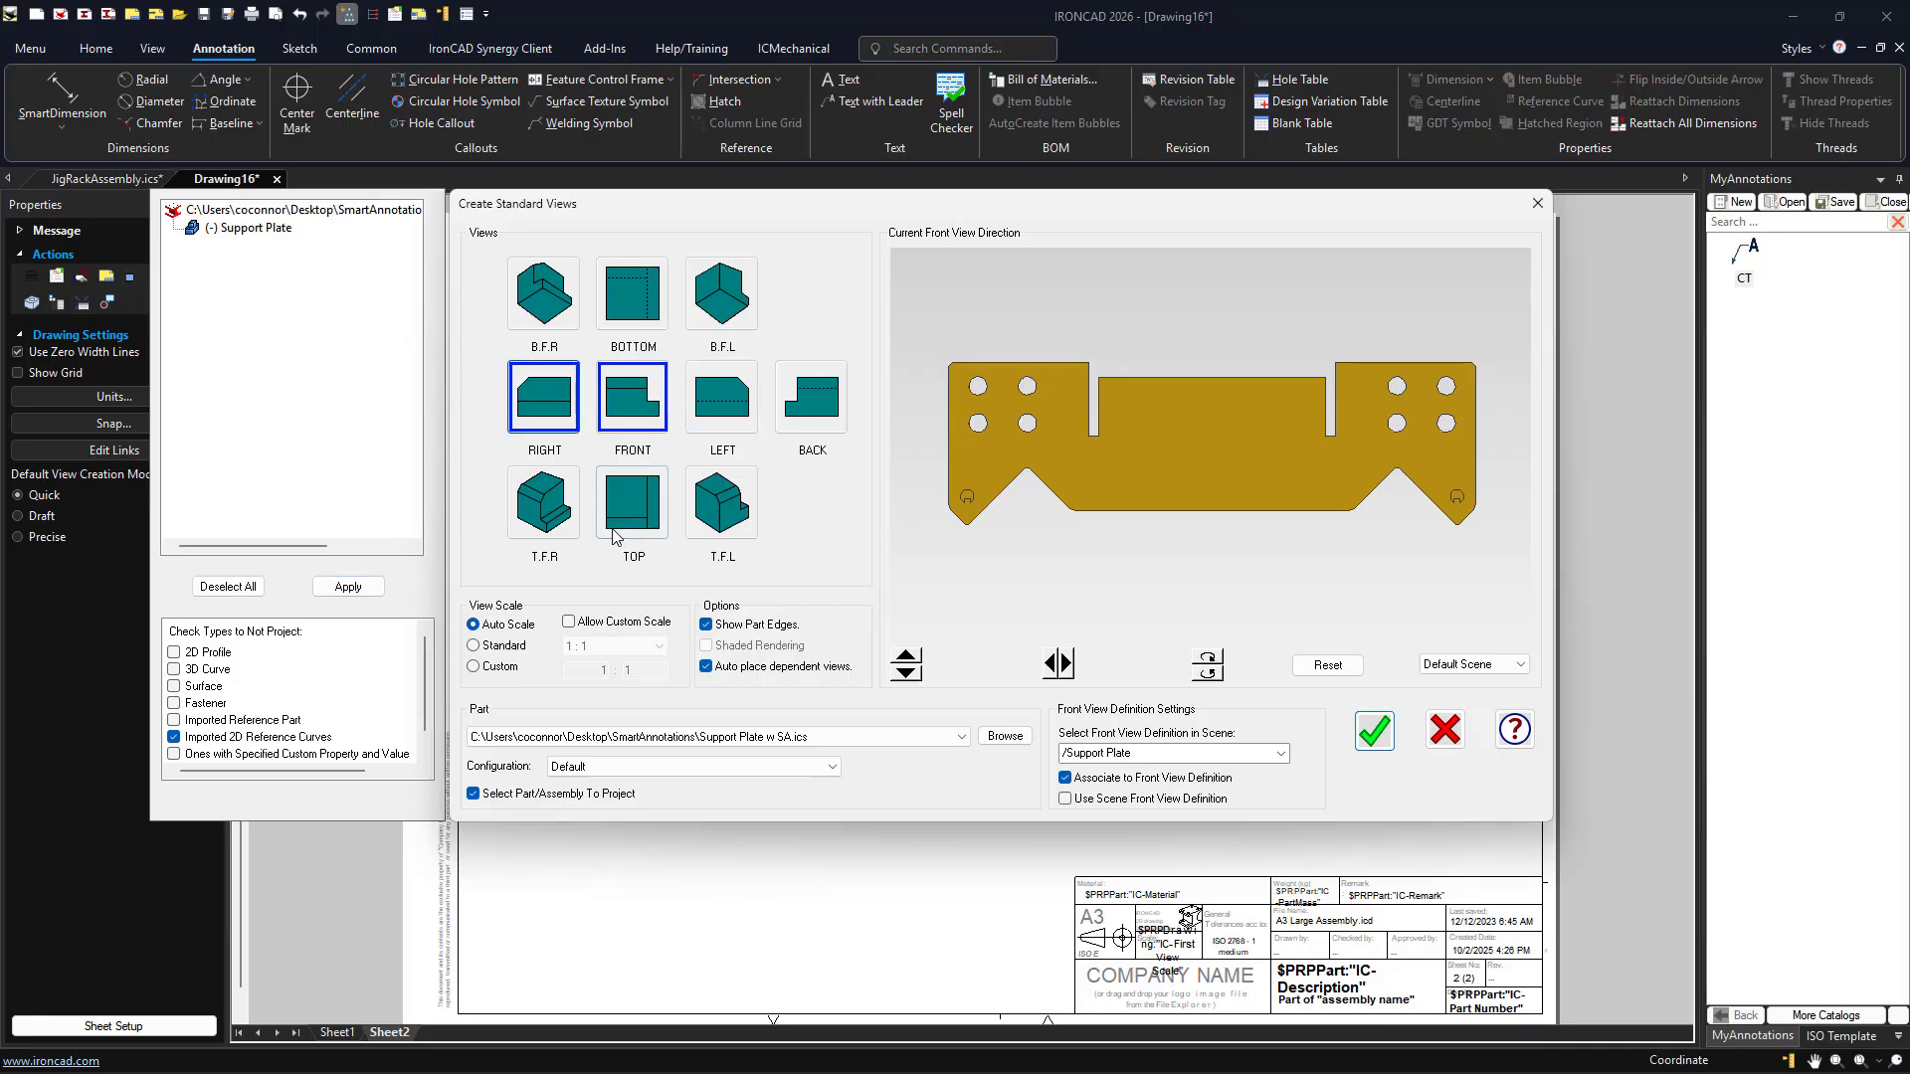
pyautogui.click(633, 508)
pyautogui.click(544, 506)
pyautogui.click(1373, 731)
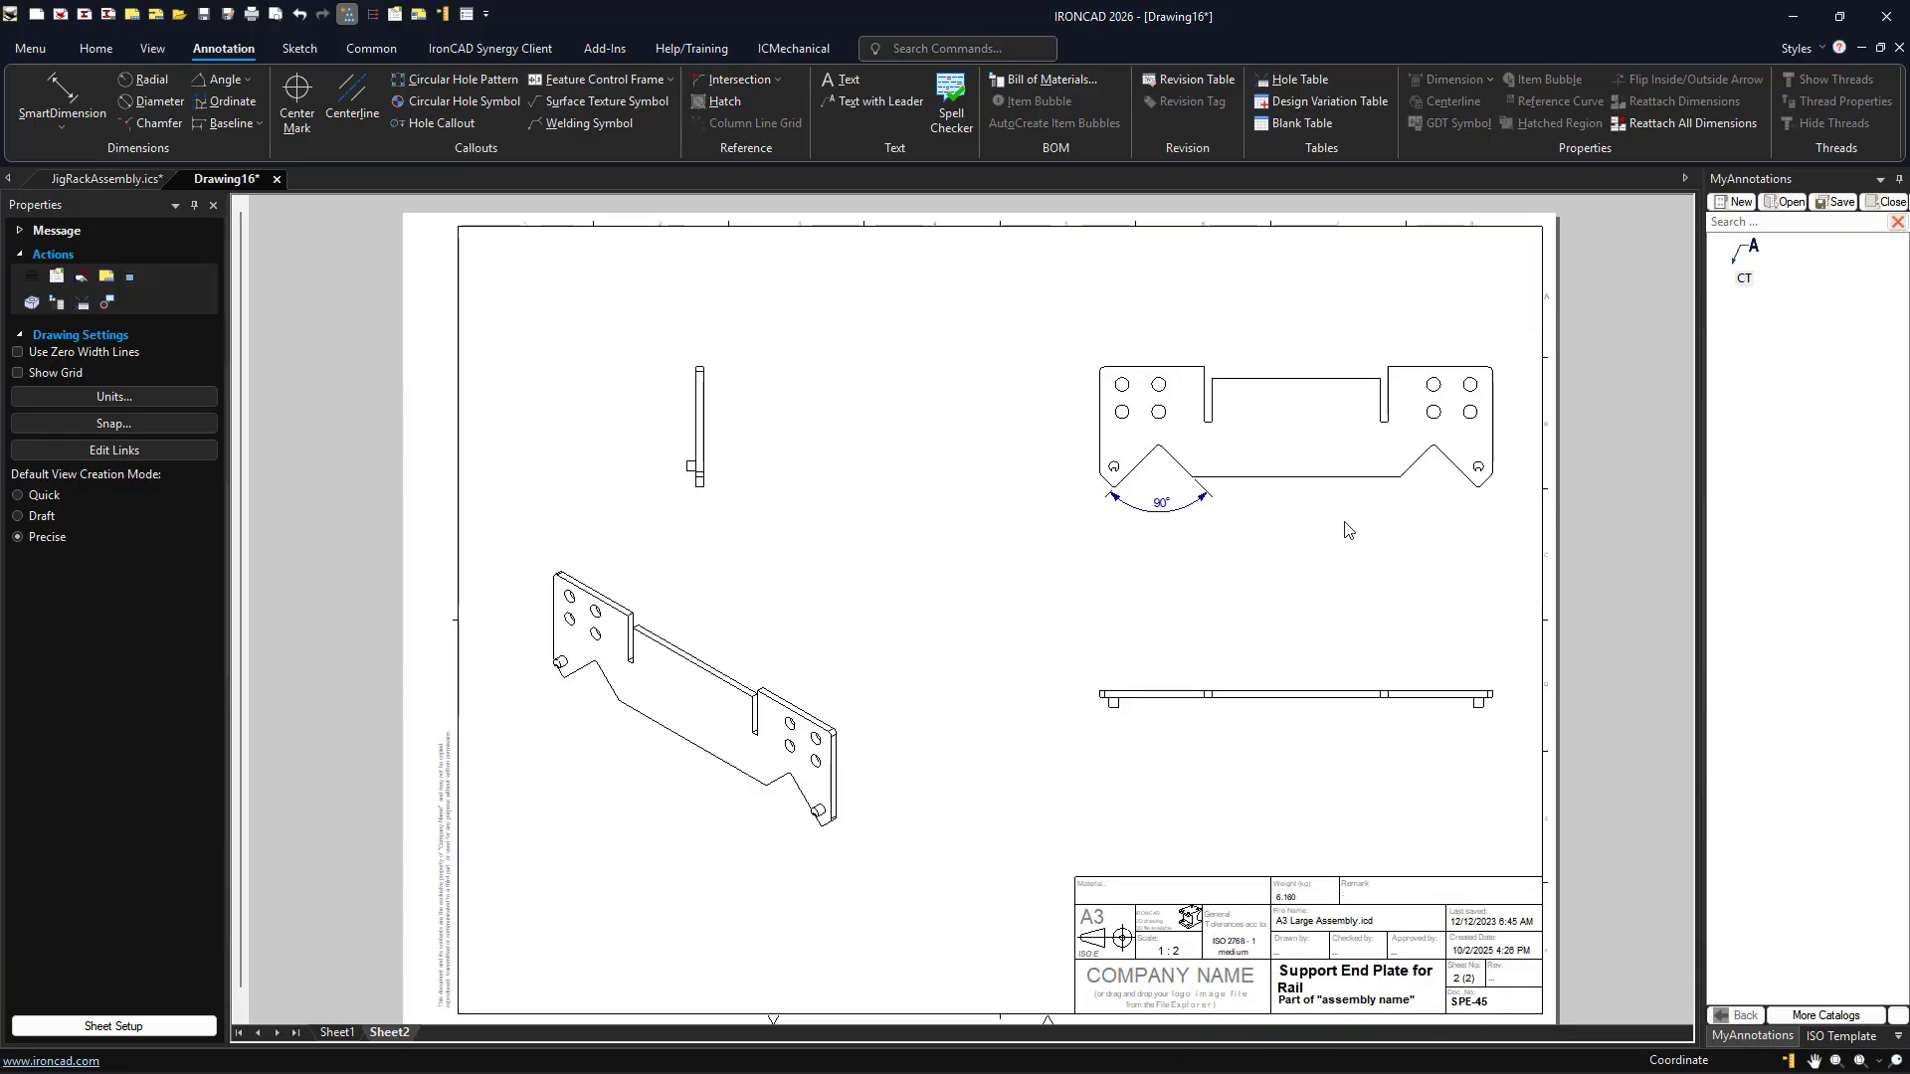
# Move the Support Plate's front view slightly left, away from the sheet's right border
pyautogui.moveTo(1300, 528); pyautogui.dragTo(1117, 601, button='middle')
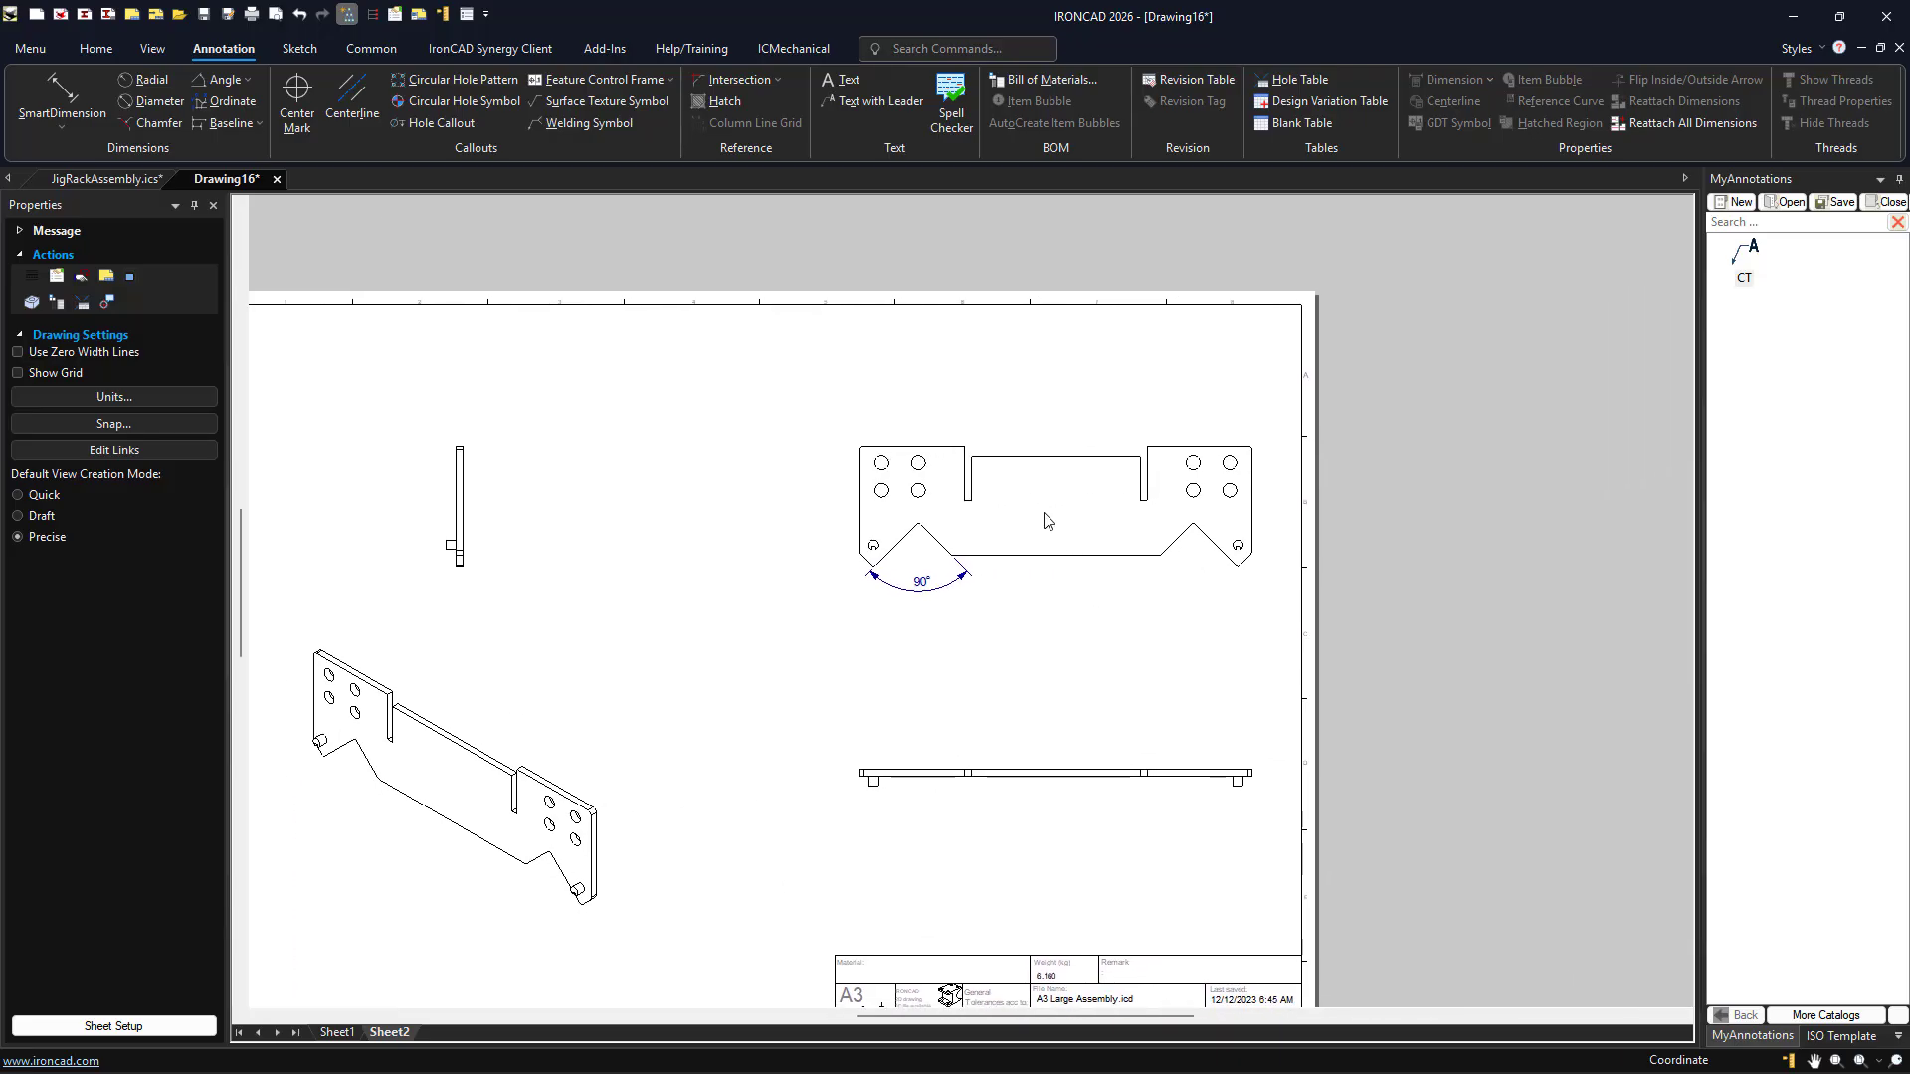
pyautogui.moveTo(1047, 520); pyautogui.dragTo(981, 526)
pyautogui.scroll(2, 631, 675)
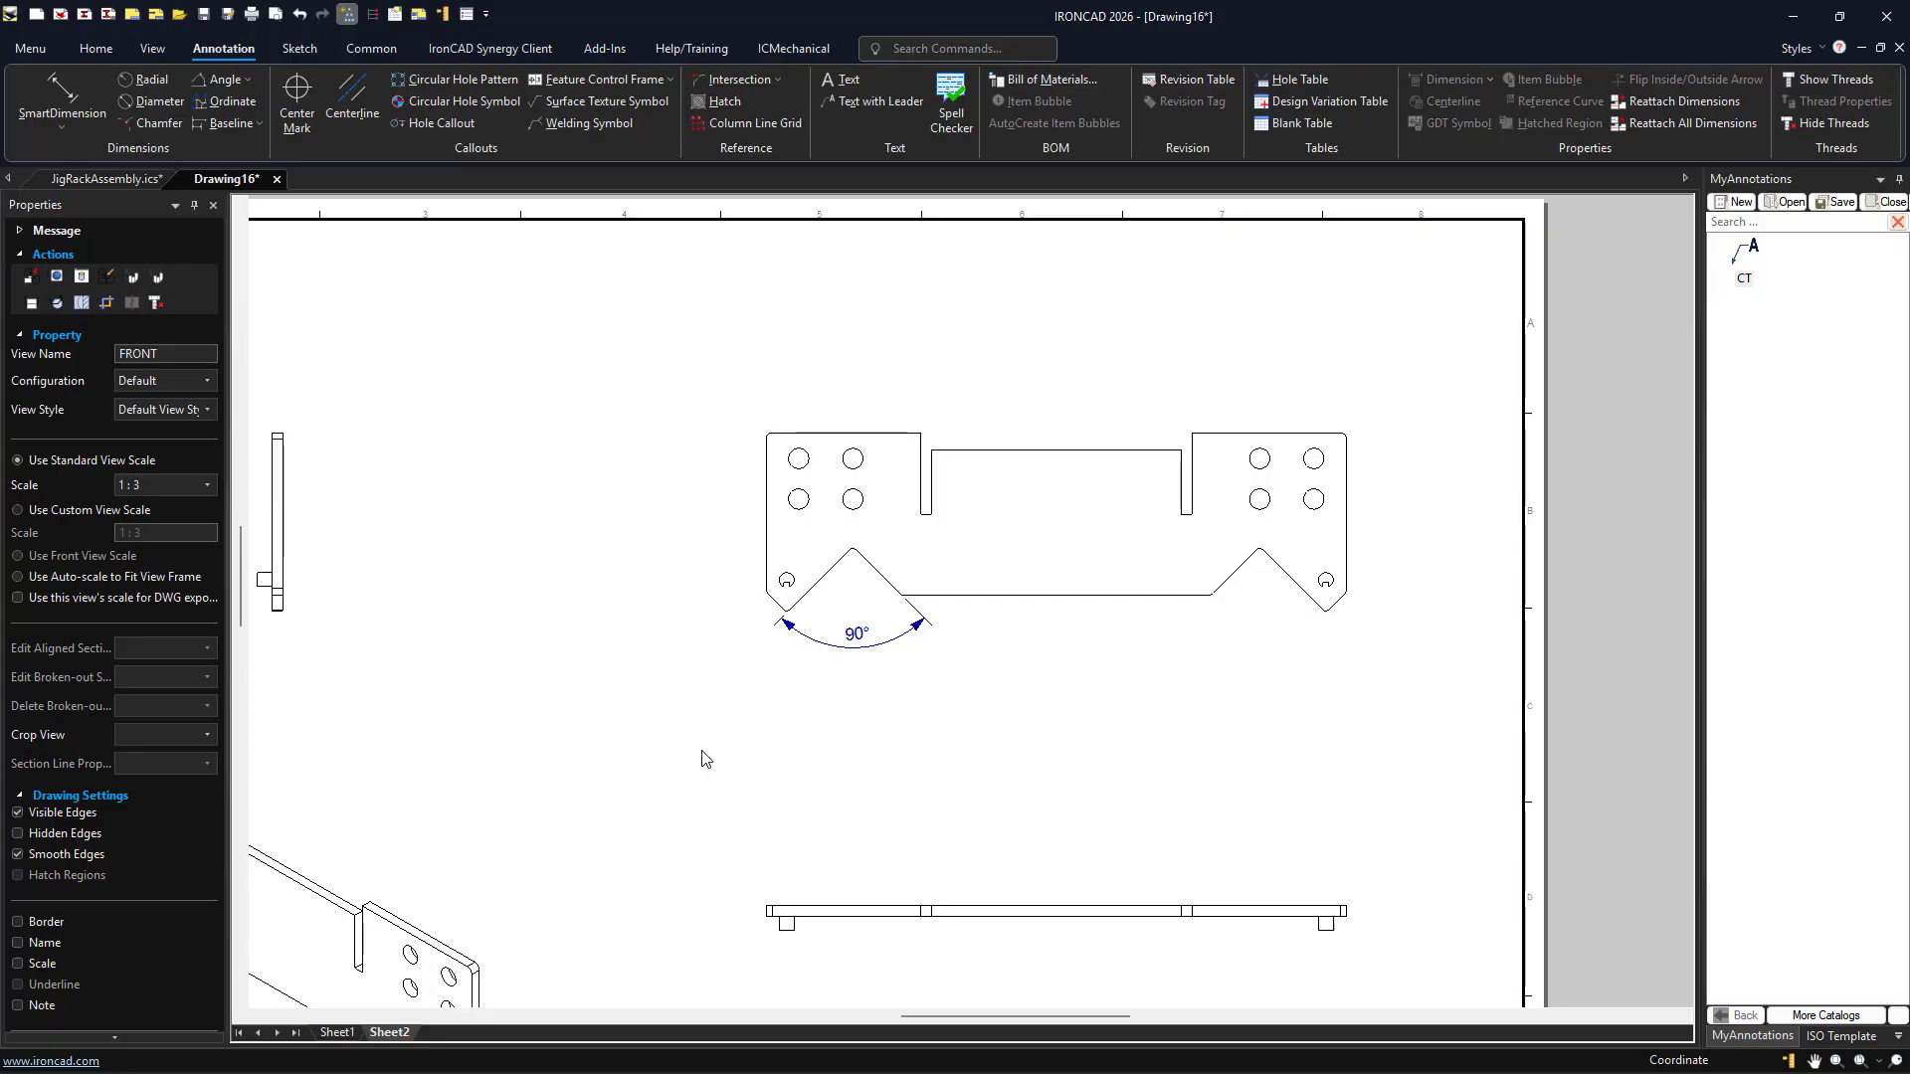
pyautogui.click(819, 509)
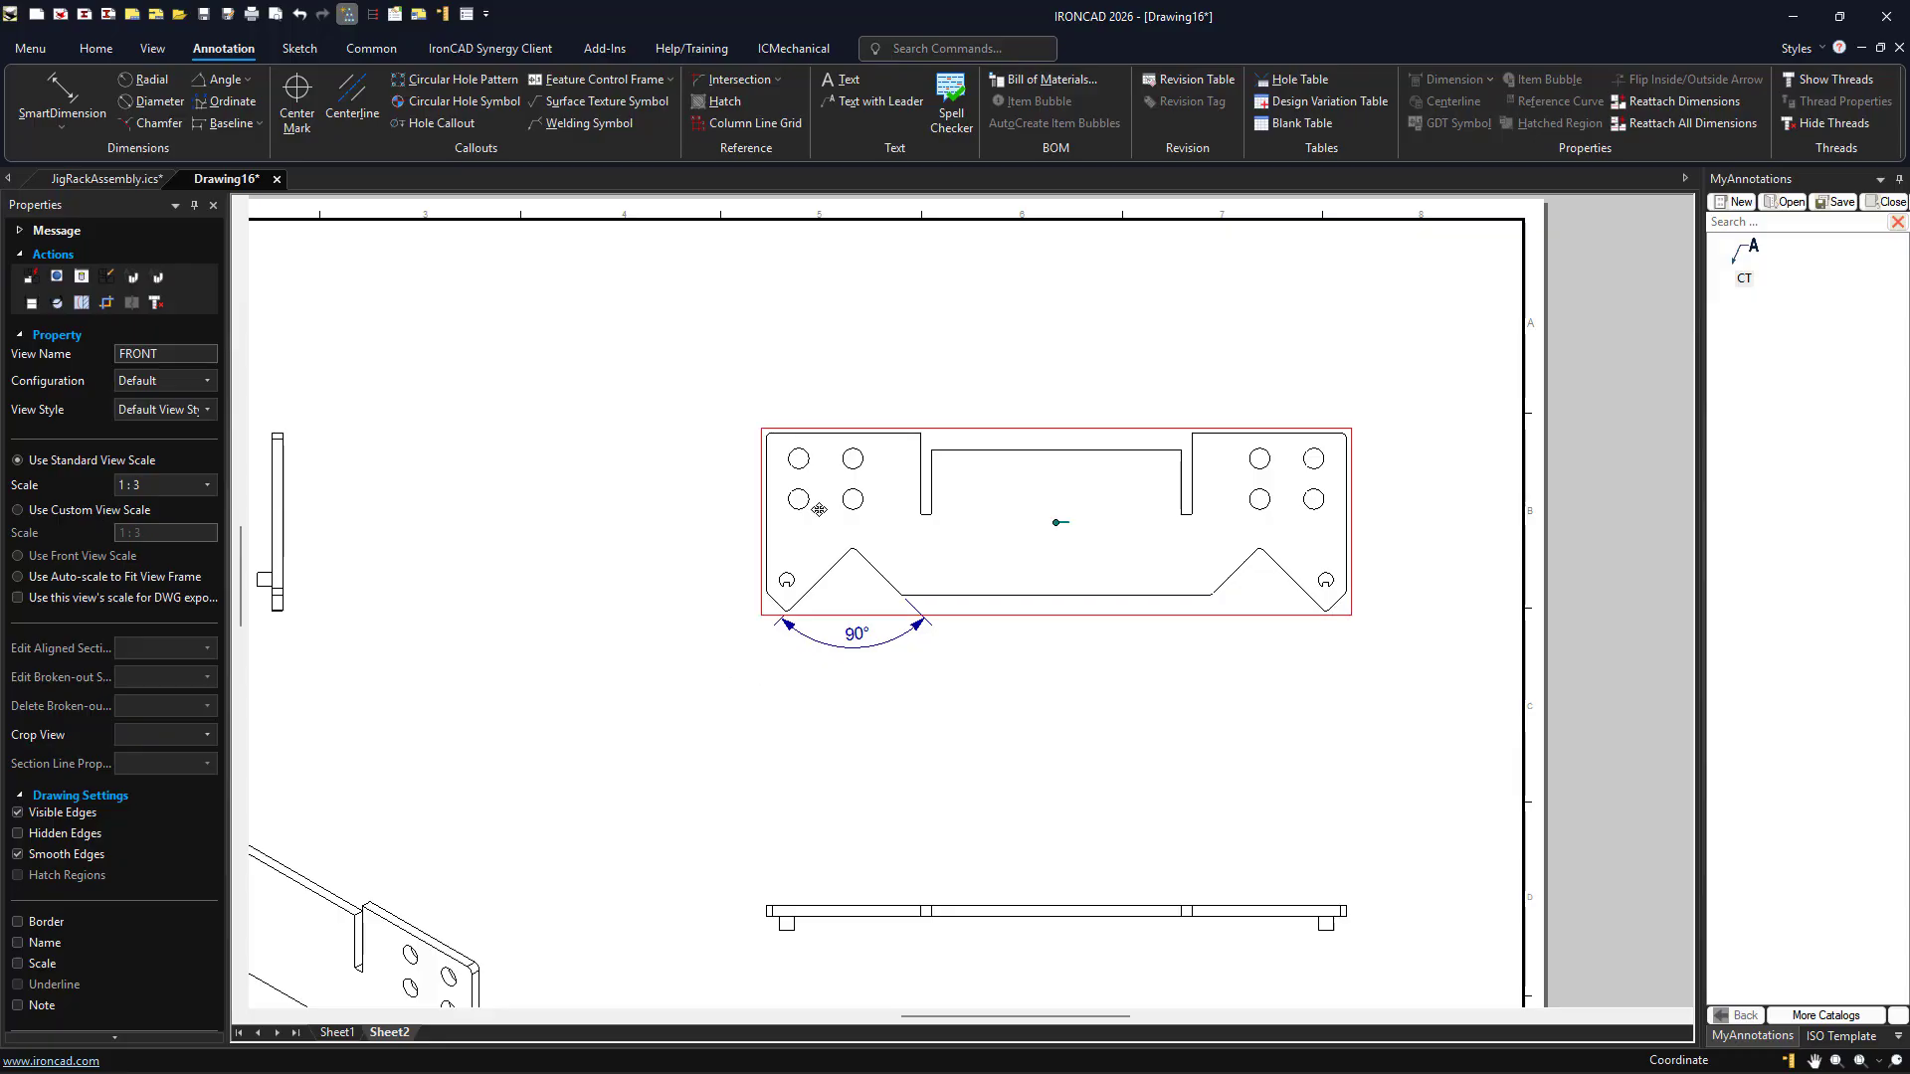
pyautogui.rightClick(819, 509)
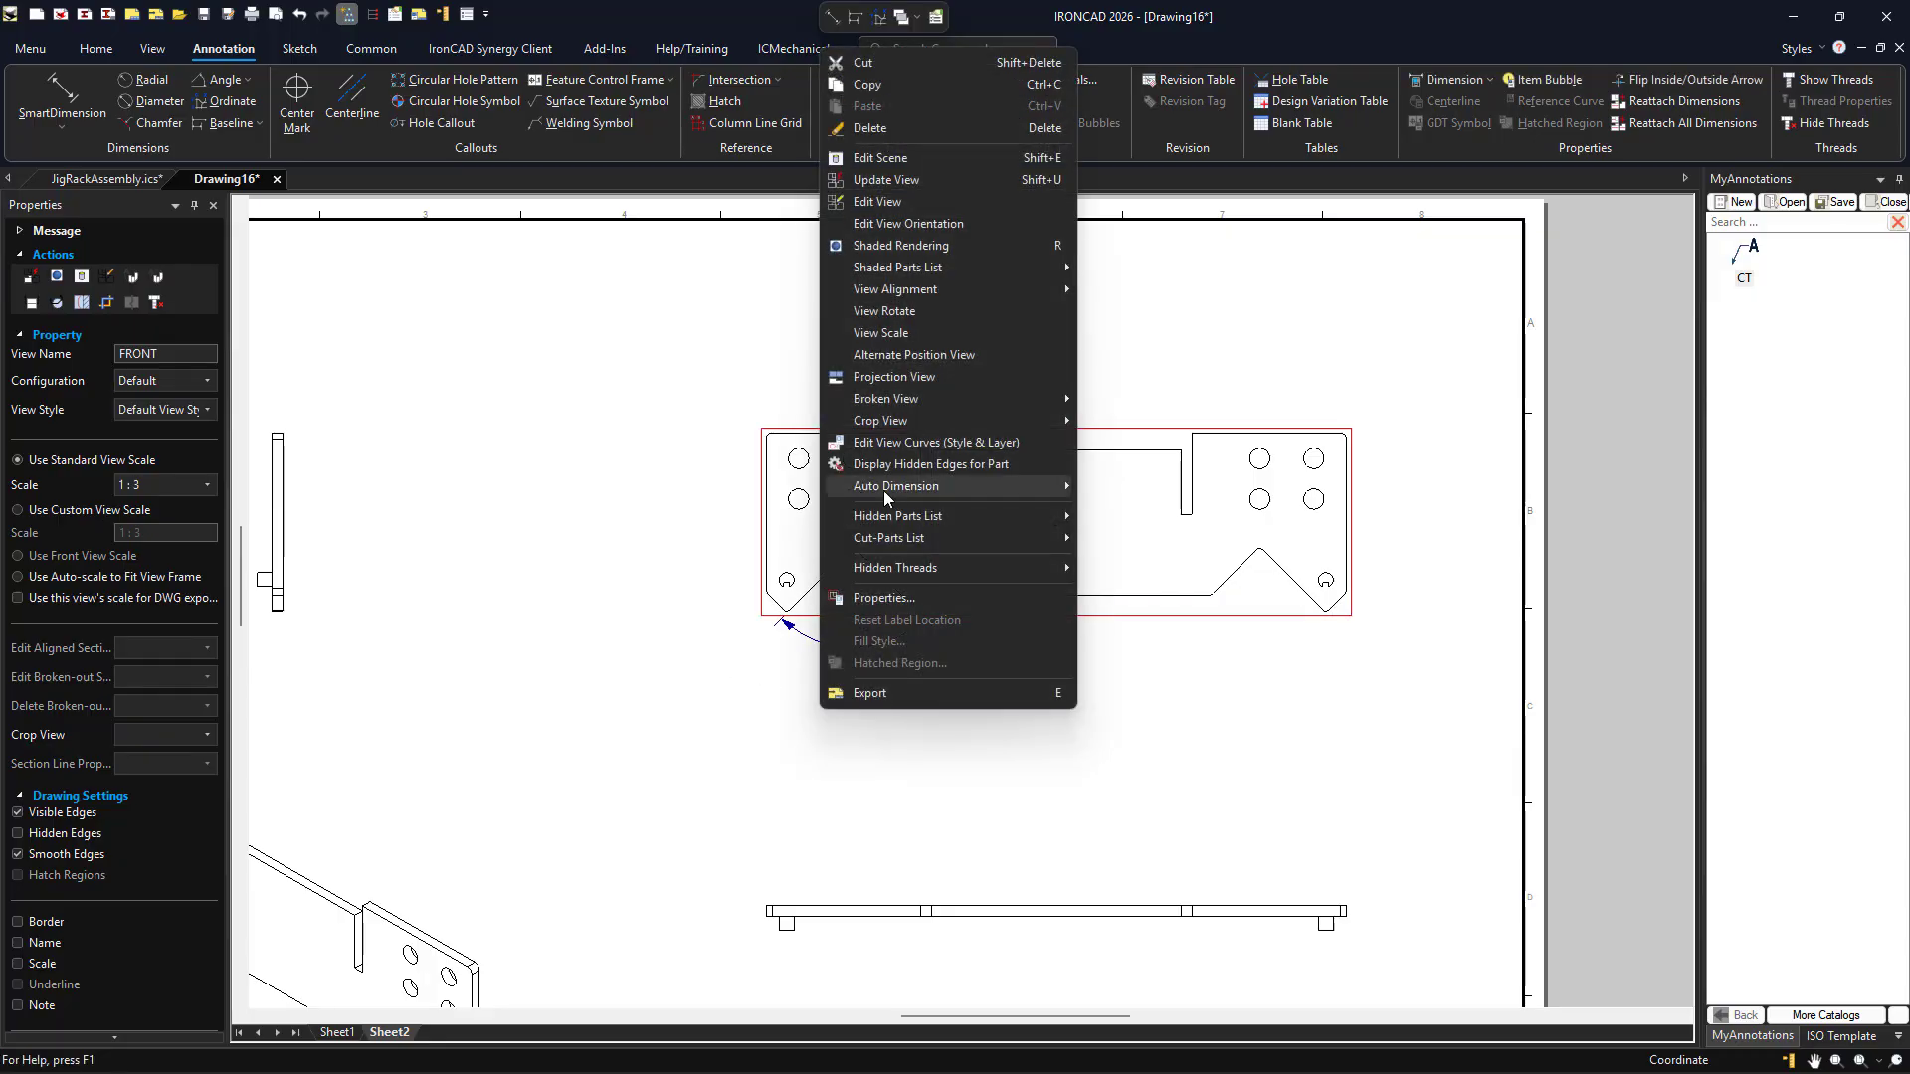
pyautogui.click(723, 430)
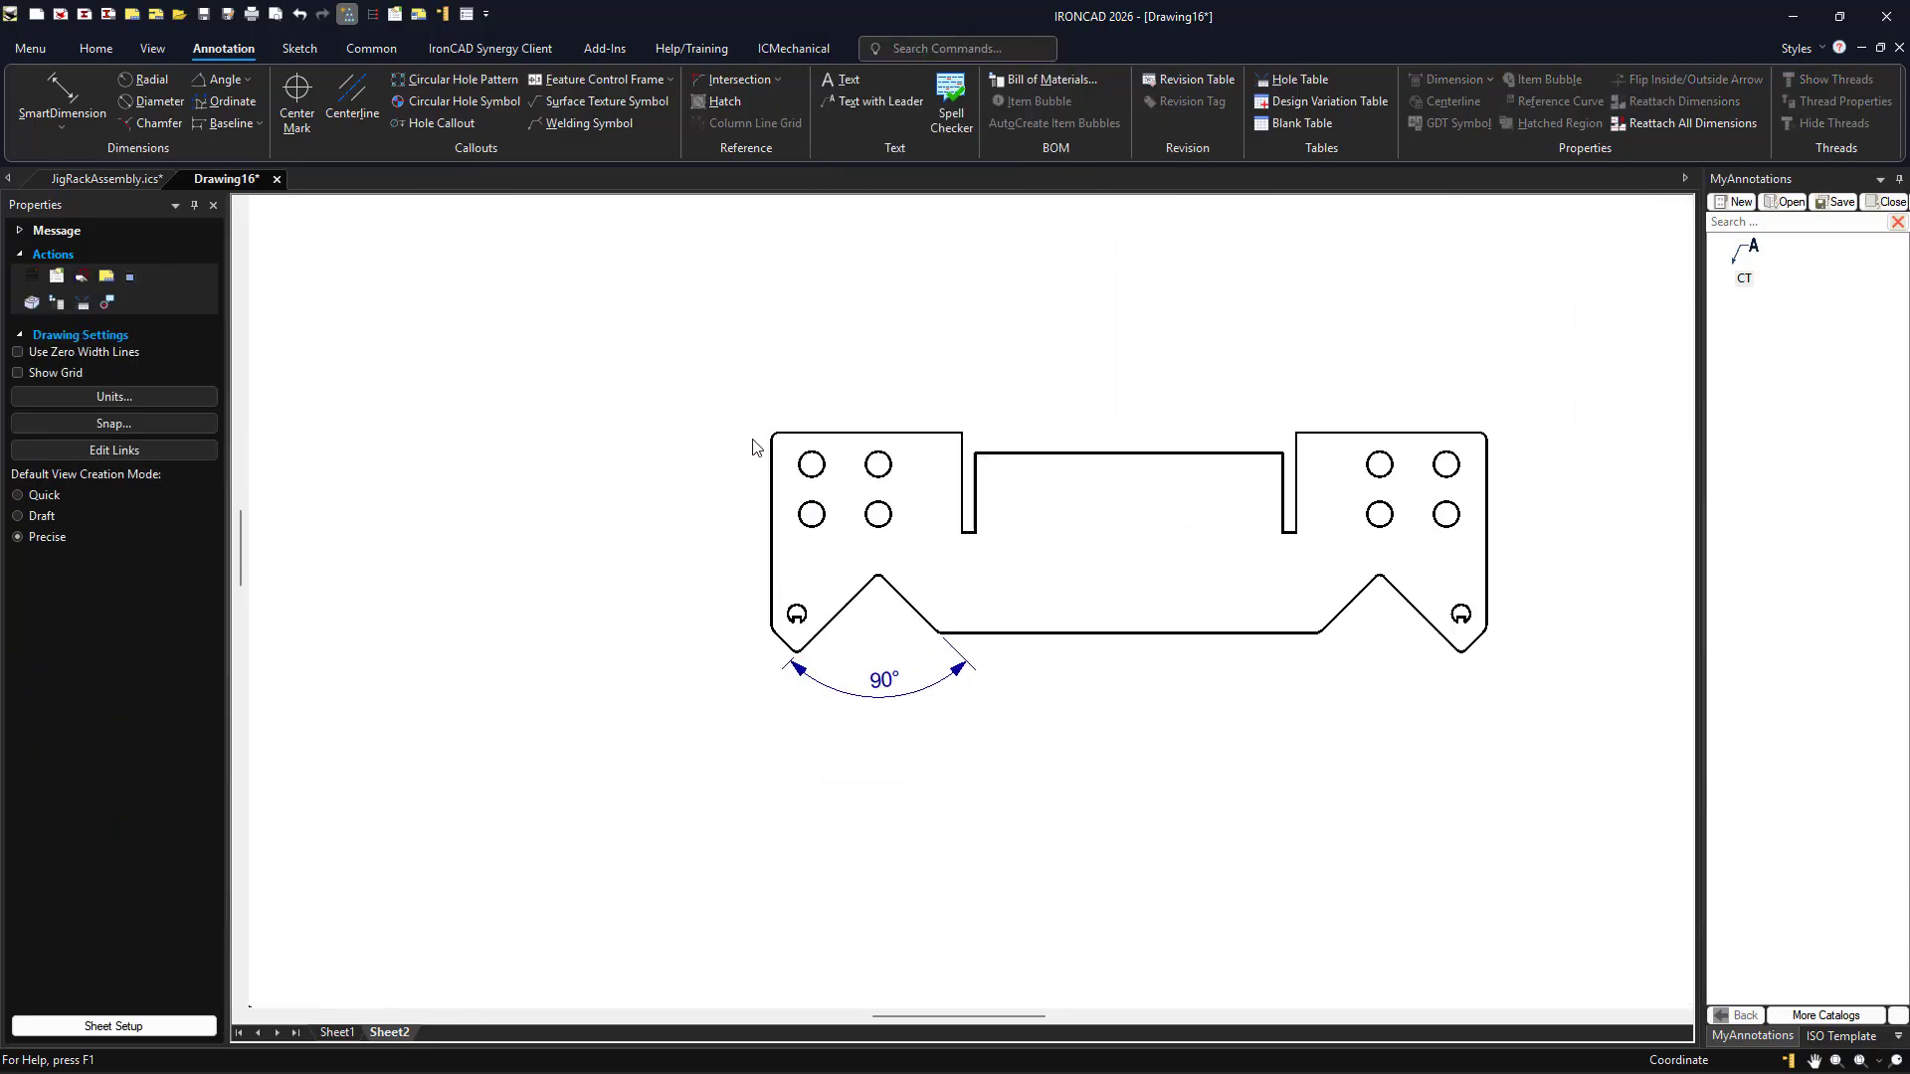
# Add an intersection reference where the top and left edges meet at the front view's rounded upper left corner
pyautogui.scroll(2, 746, 433)
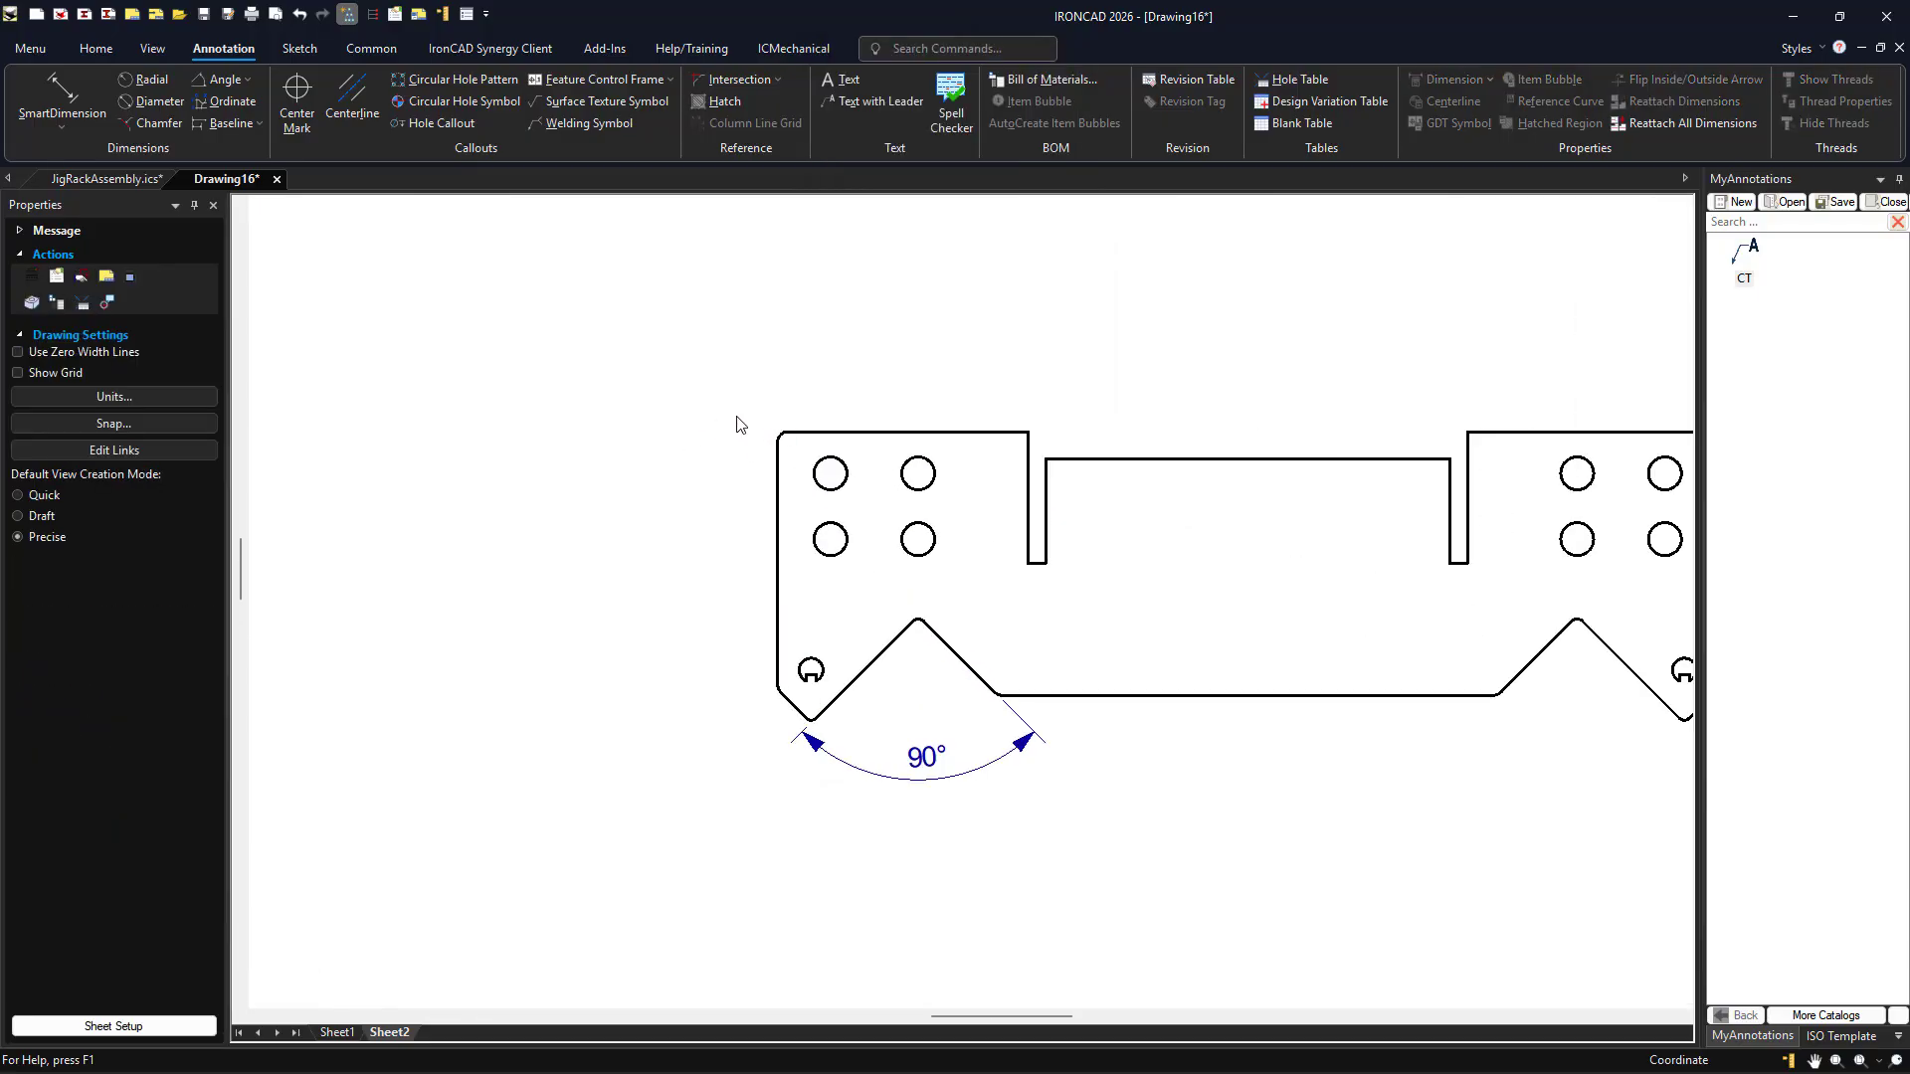
pyautogui.click(731, 80)
pyautogui.click(809, 432)
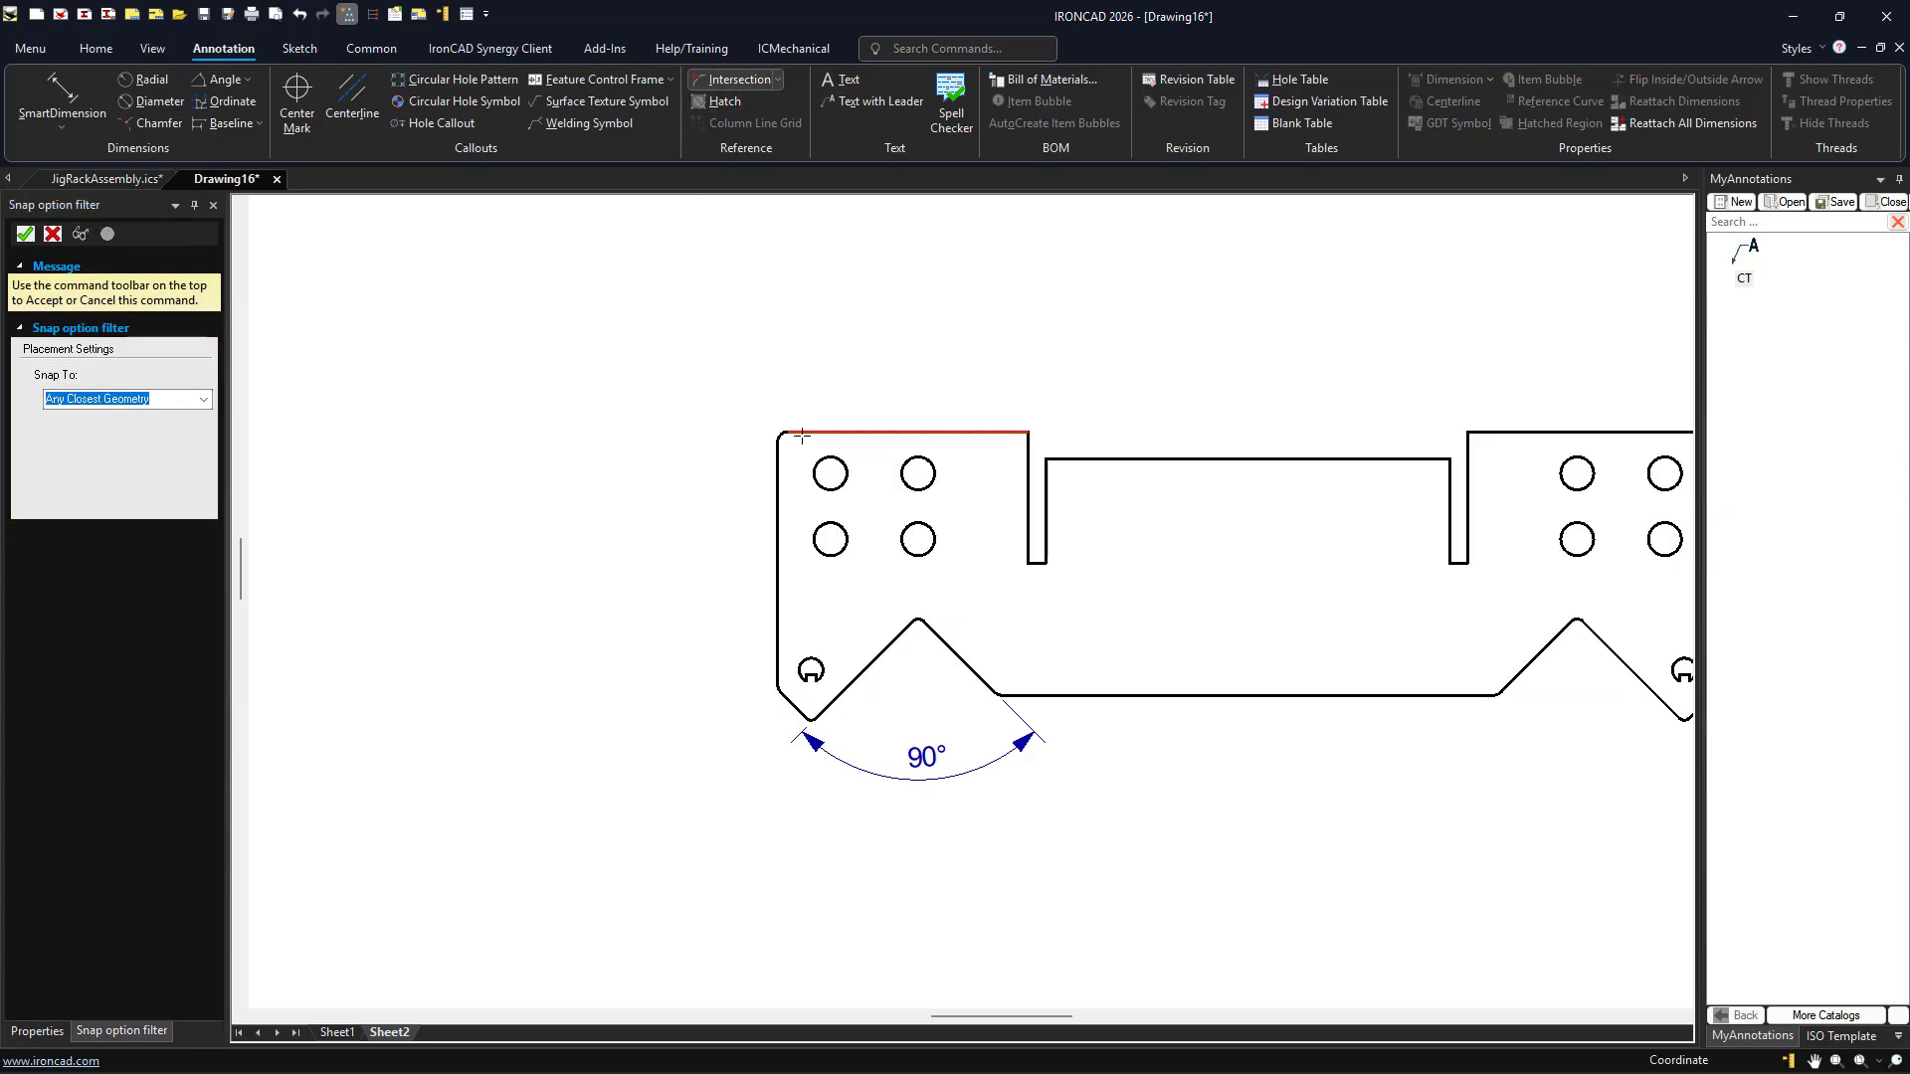
pyautogui.click(775, 448)
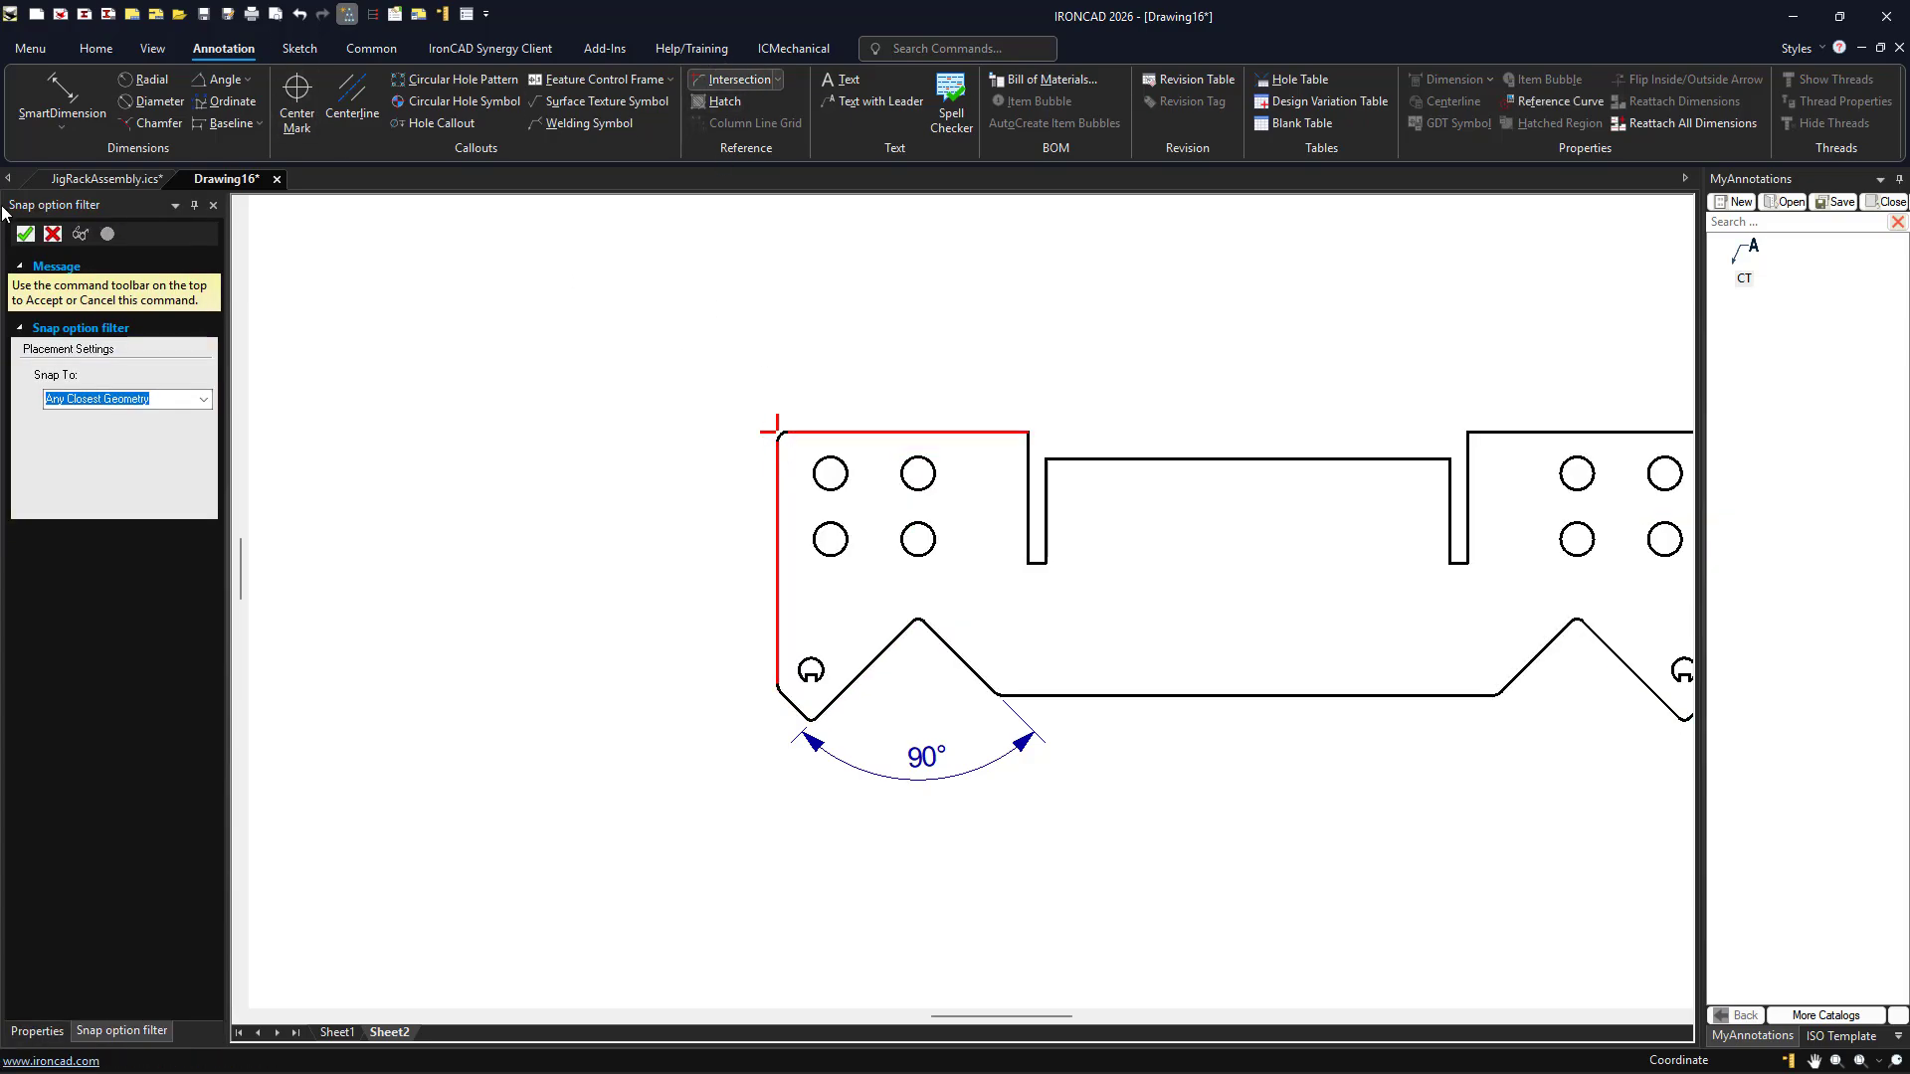
# Try auto-dimensioning the front view with ordinate dimensions from the upper left intersection, ignoring only chamfer features, and undo it
pyautogui.rightClick(807, 528)
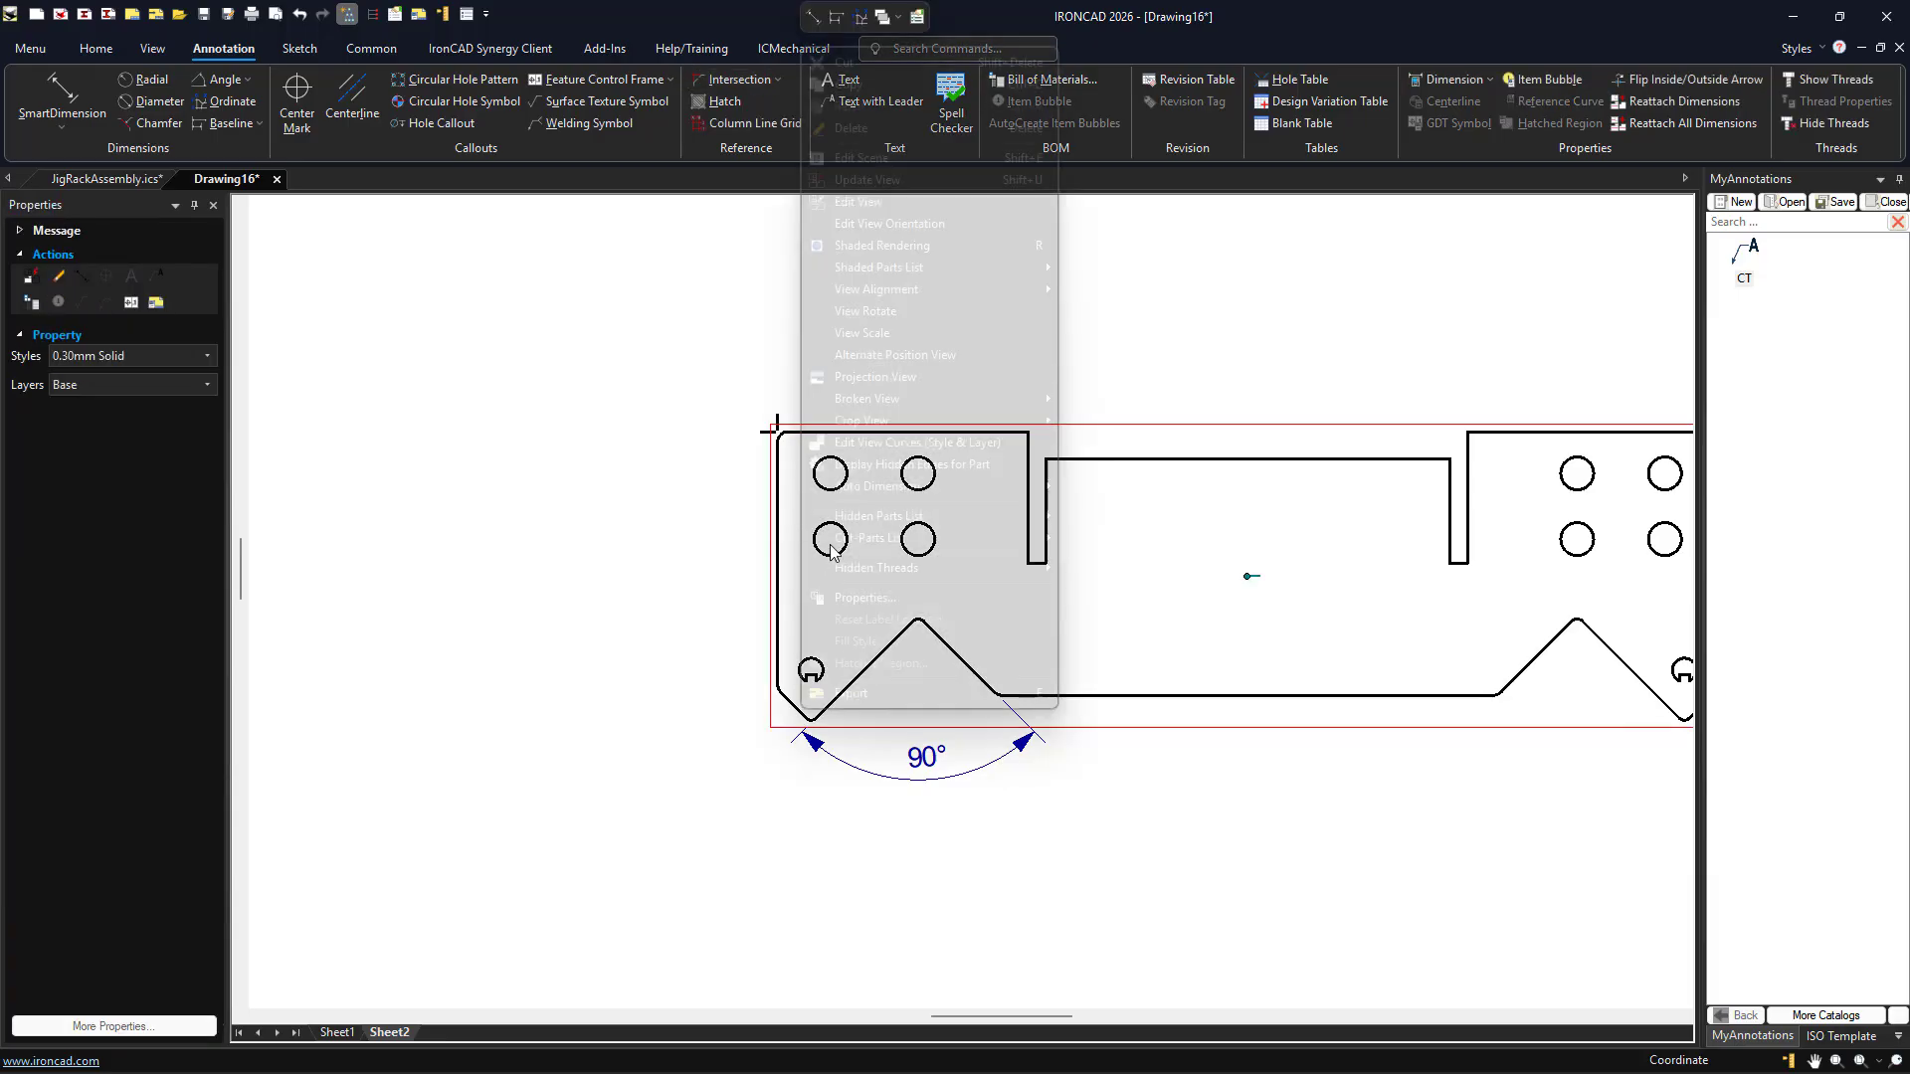
pyautogui.moveTo(883, 491)
pyautogui.click(1079, 492)
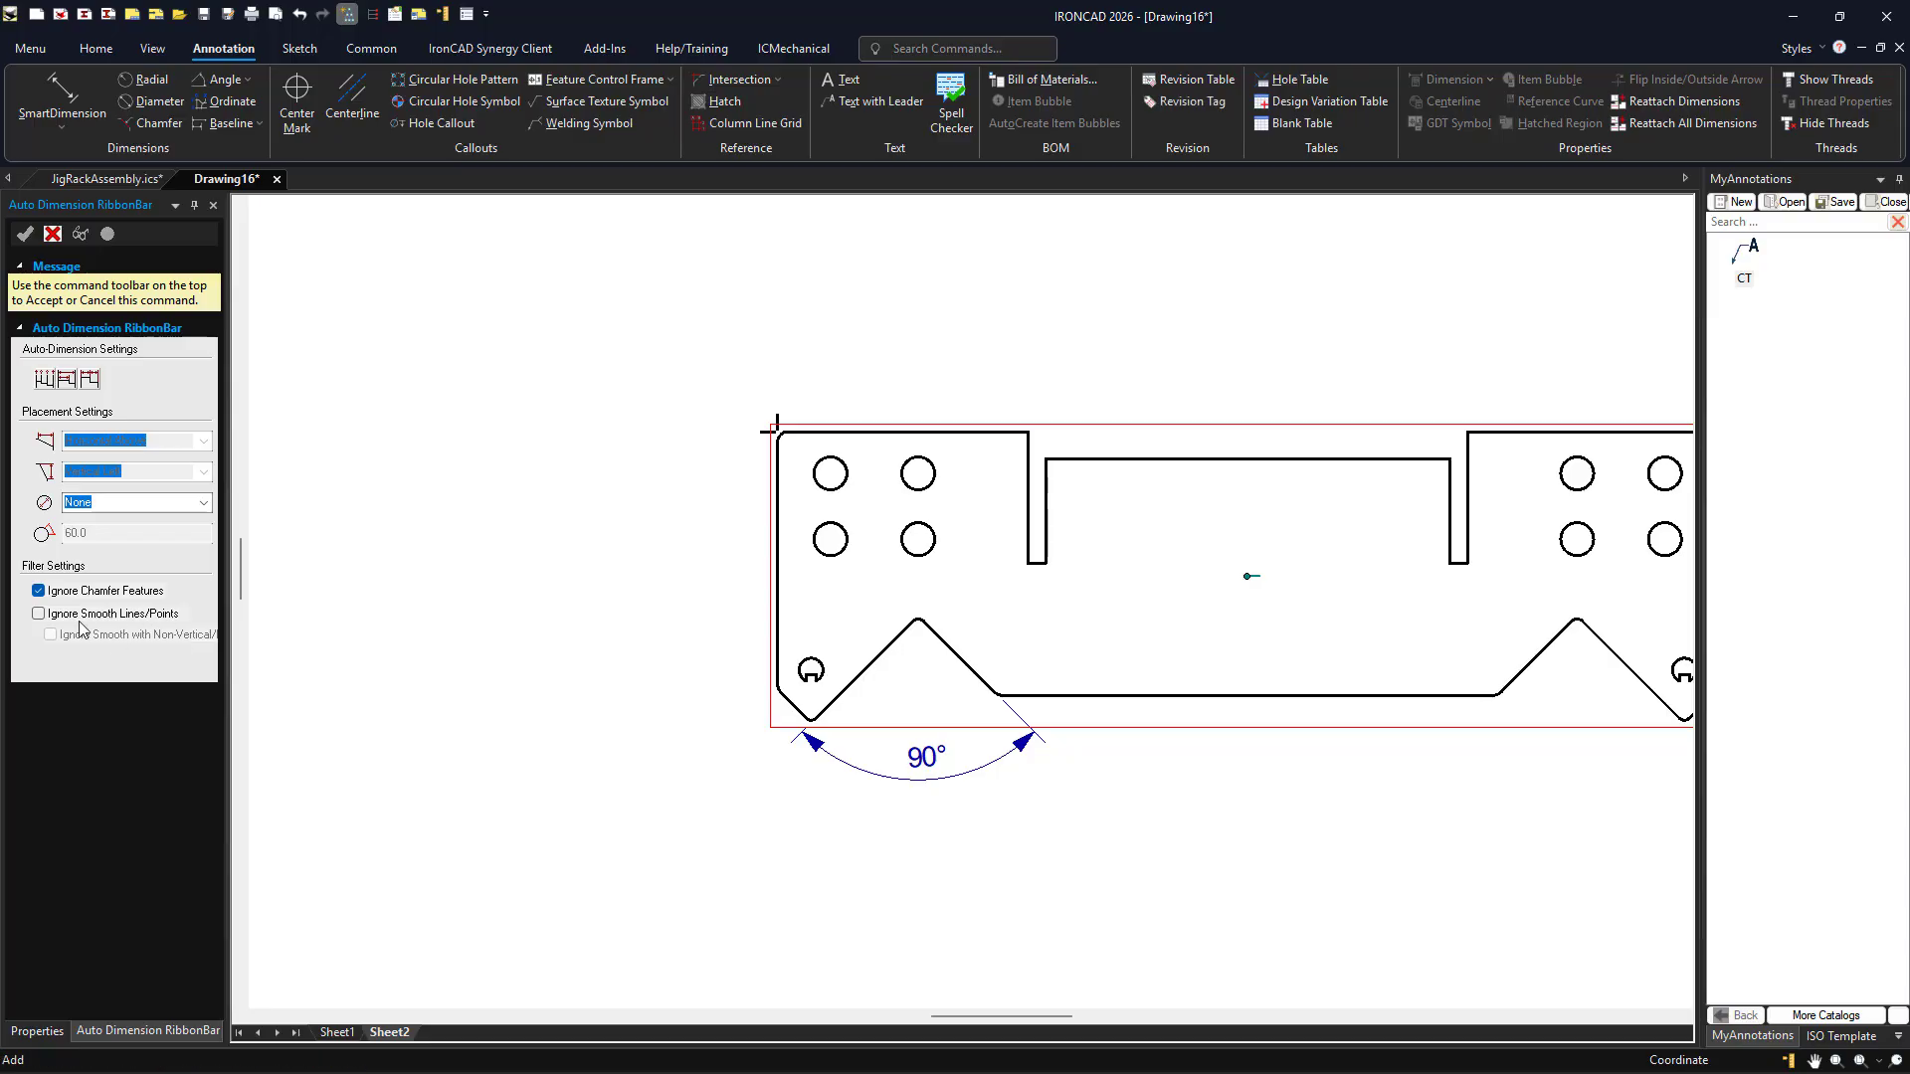
pyautogui.click(45, 382)
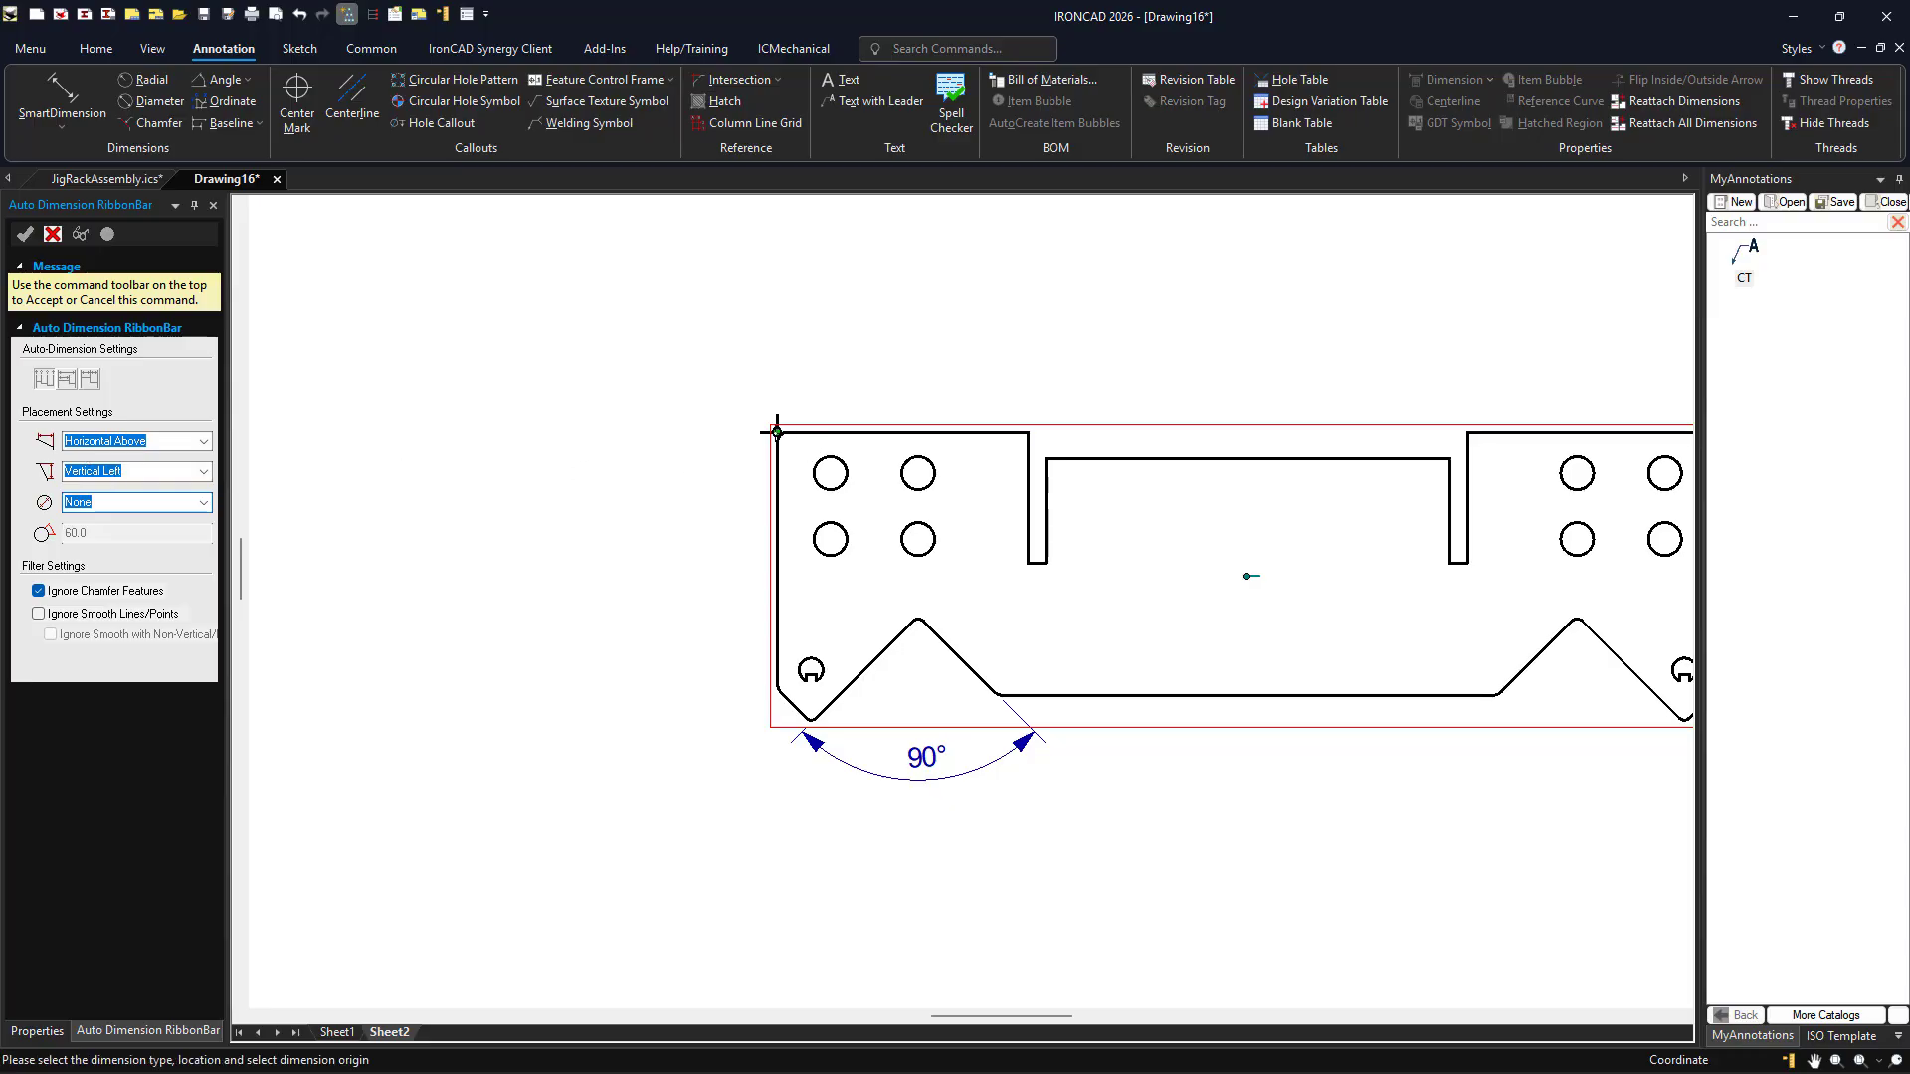
pyautogui.click(777, 432)
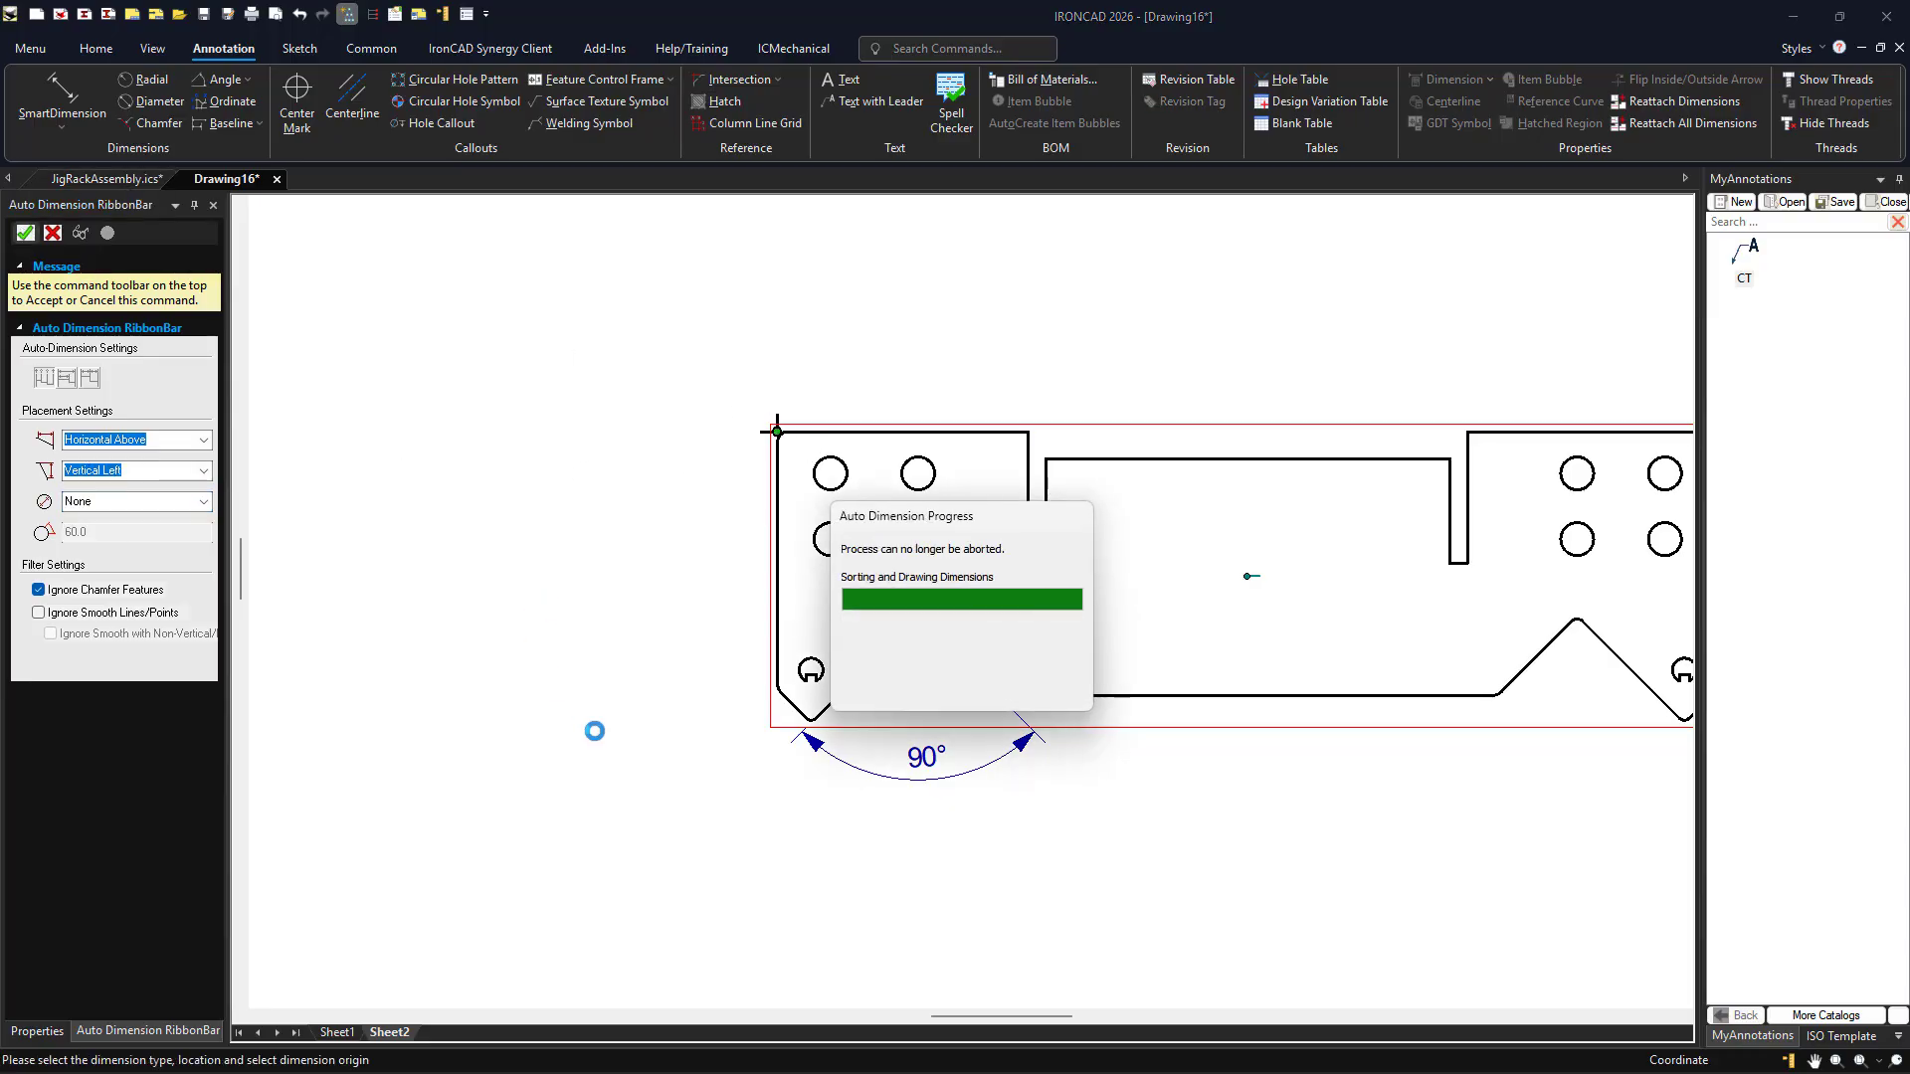
pyautogui.scroll(-2, 1156, 925)
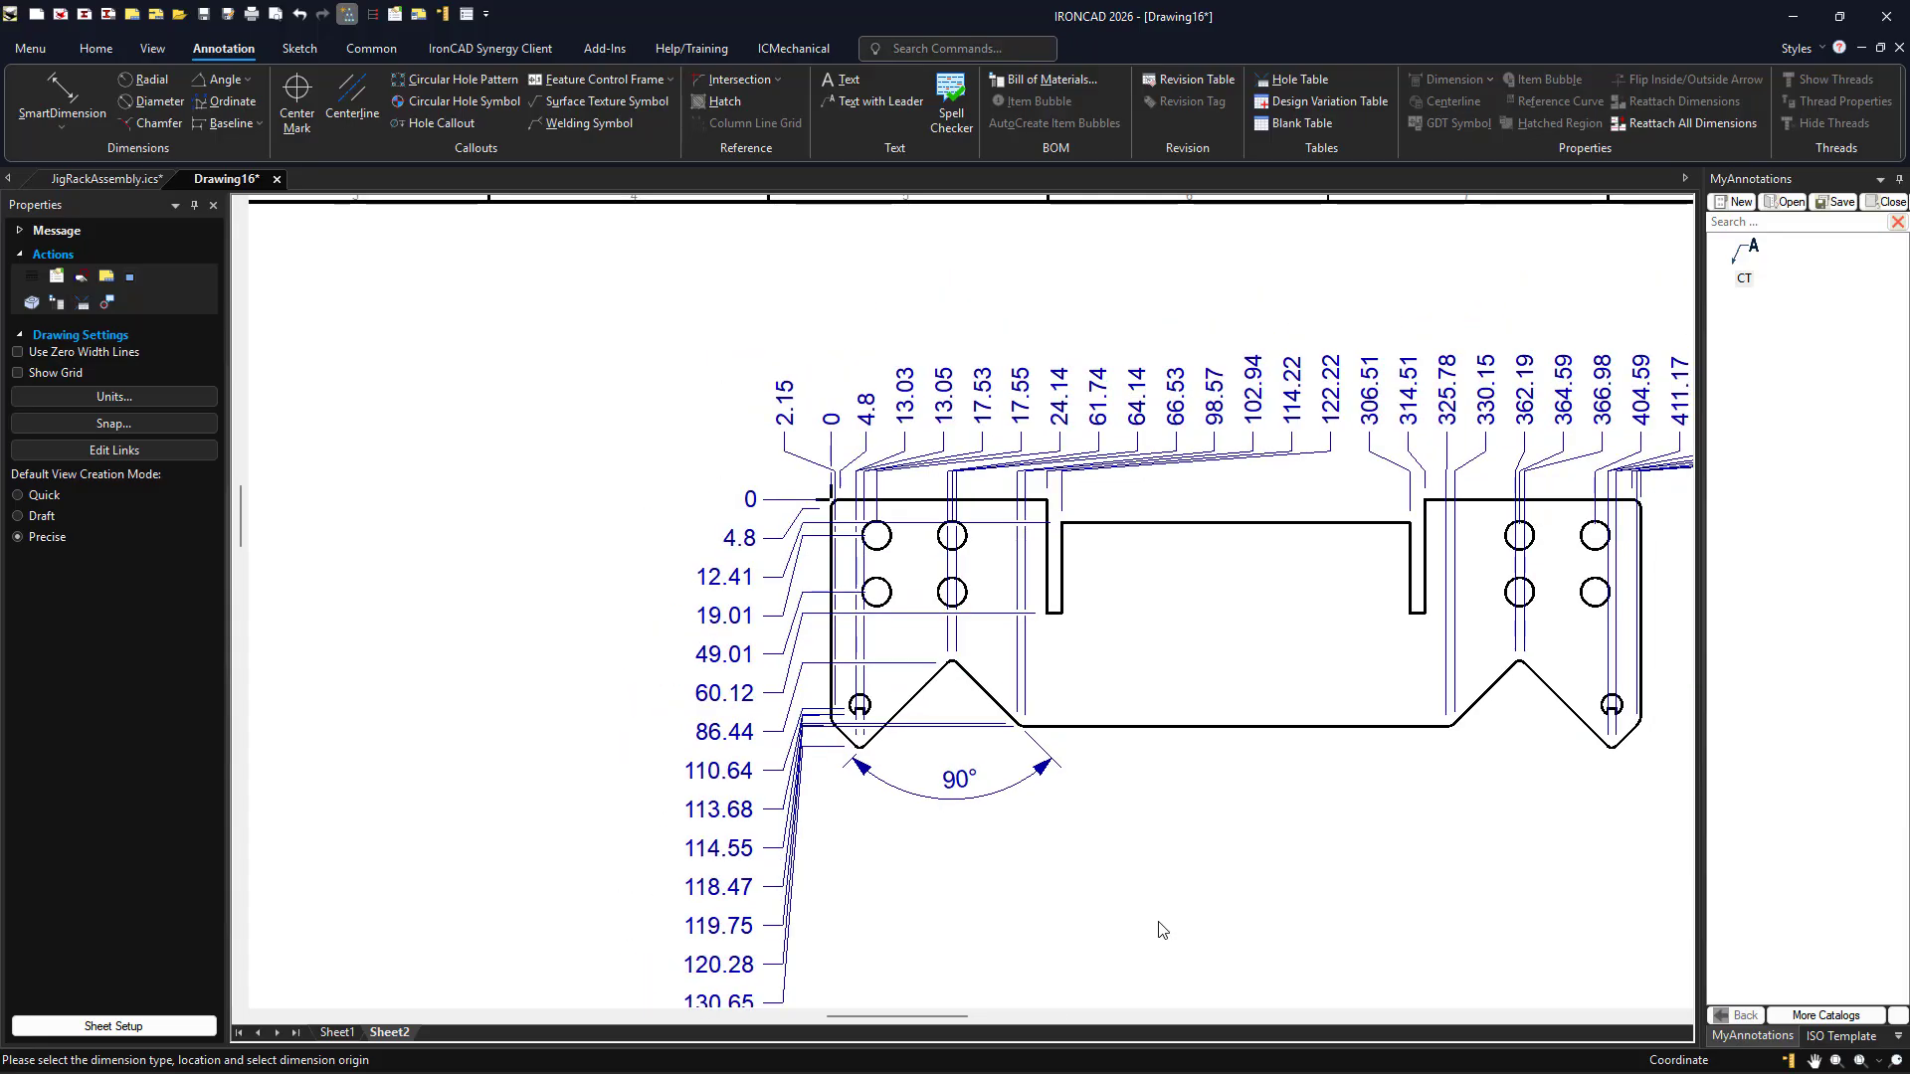
pyautogui.moveTo(1430, 836); pyautogui.dragTo(1168, 810, button='middle')
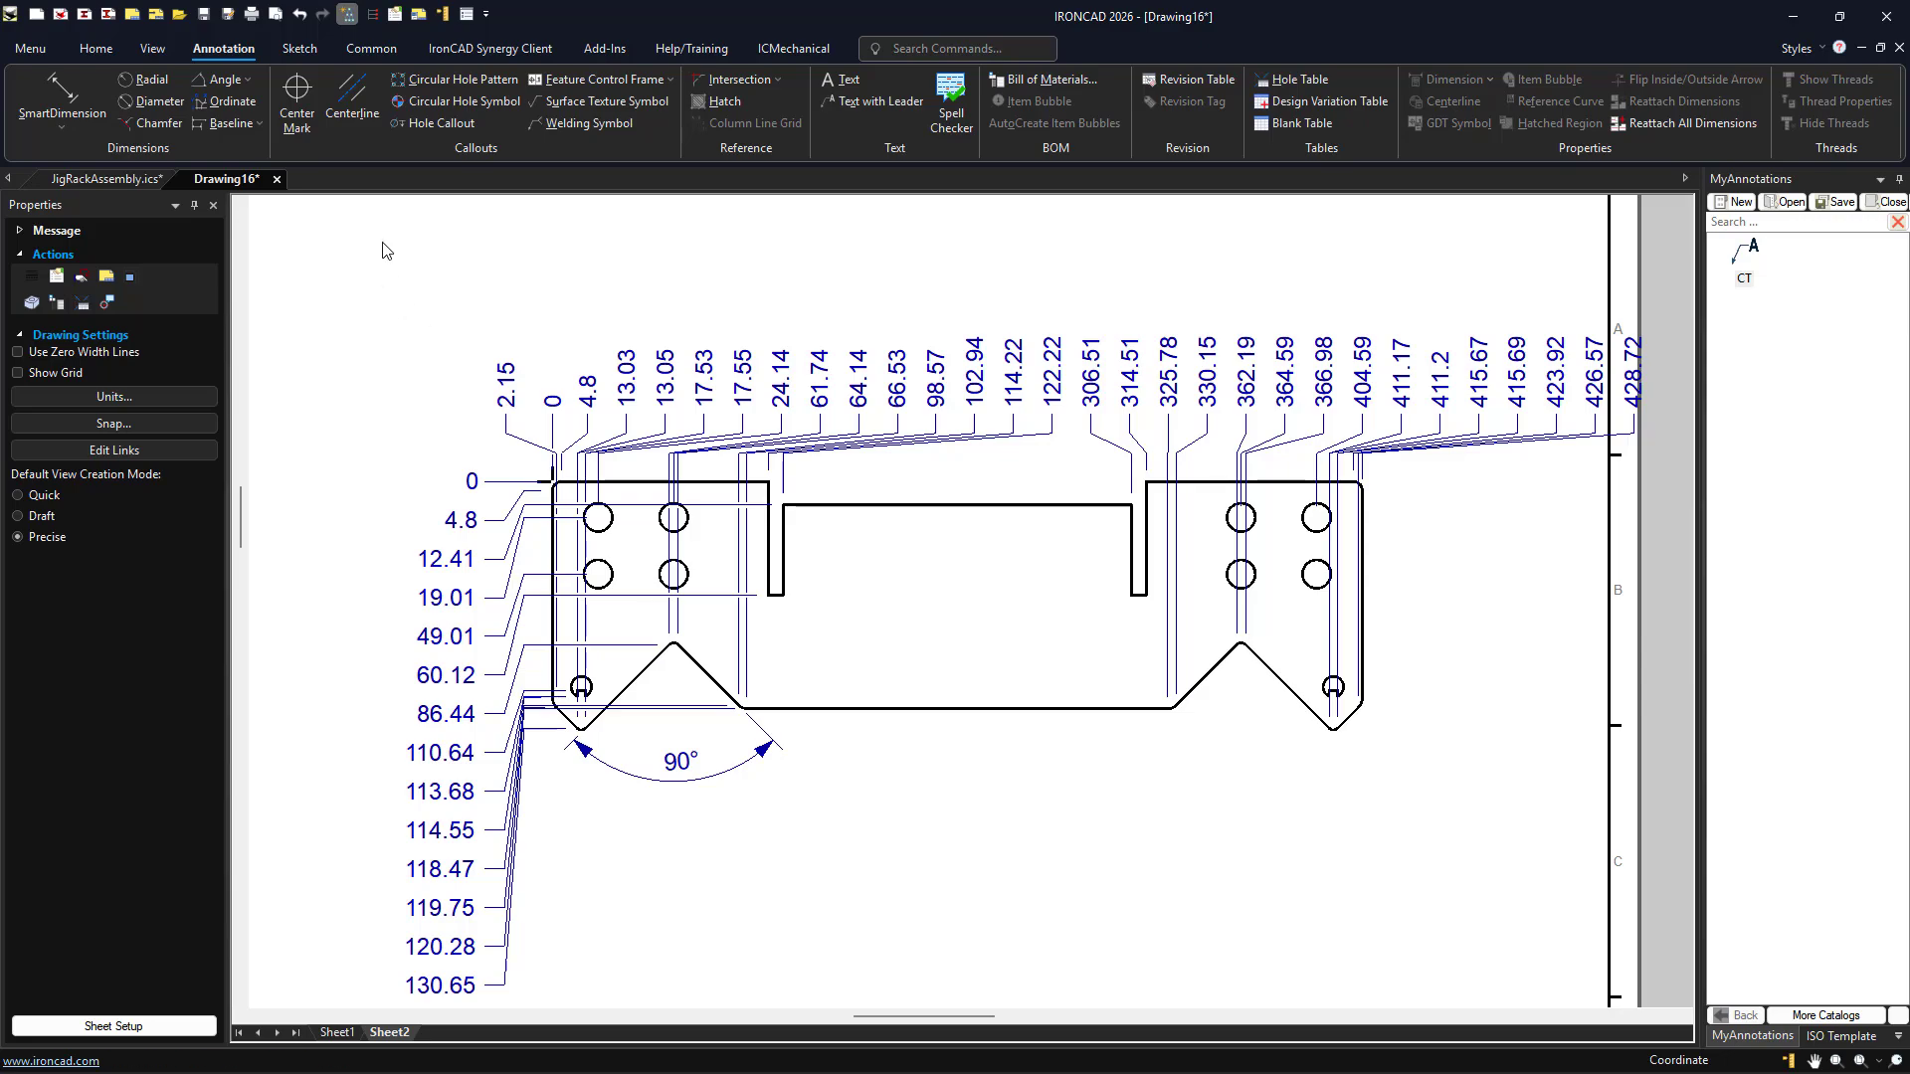
pyautogui.click(299, 14)
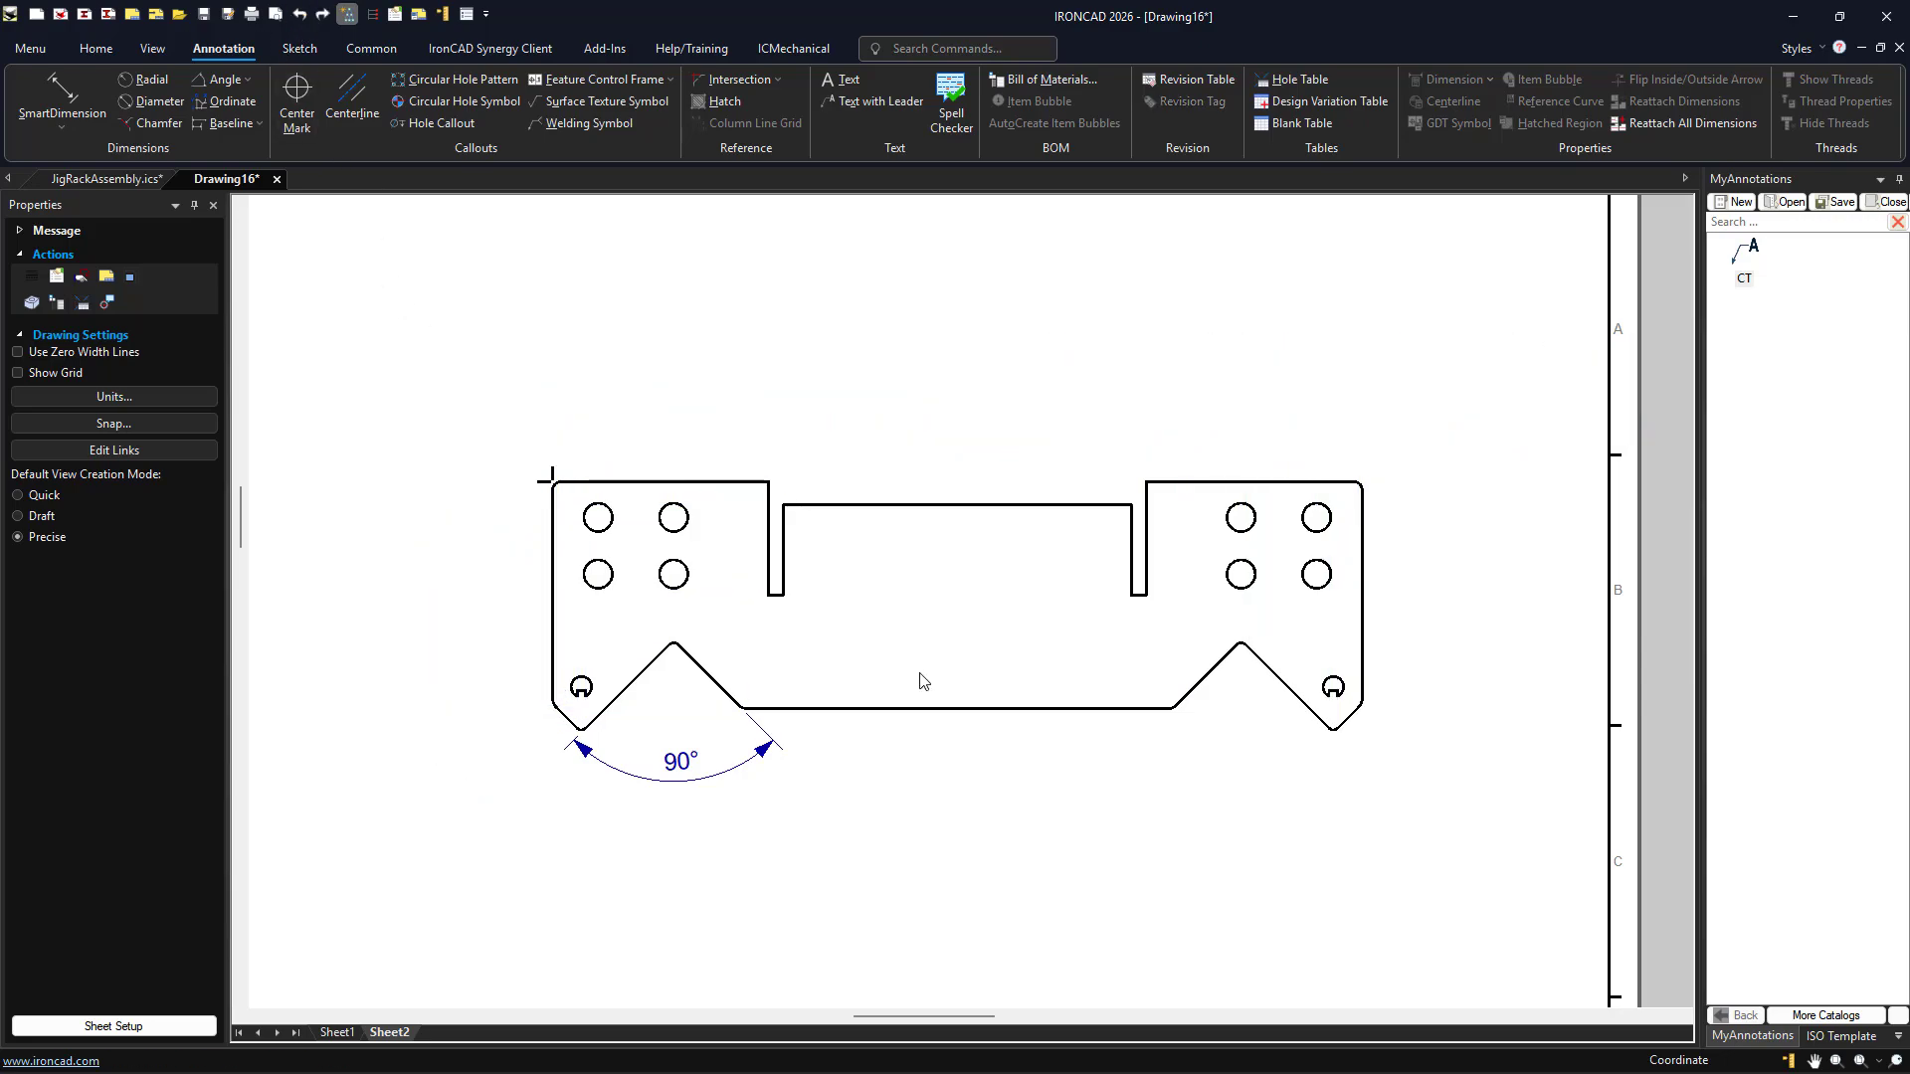
# Auto-dimension the front view with ordinates from the upper left intersection, placed above and left, ignoring chamfers, smooth lines/points and smooth non-vertical geometry
pyautogui.rightClick(837, 627)
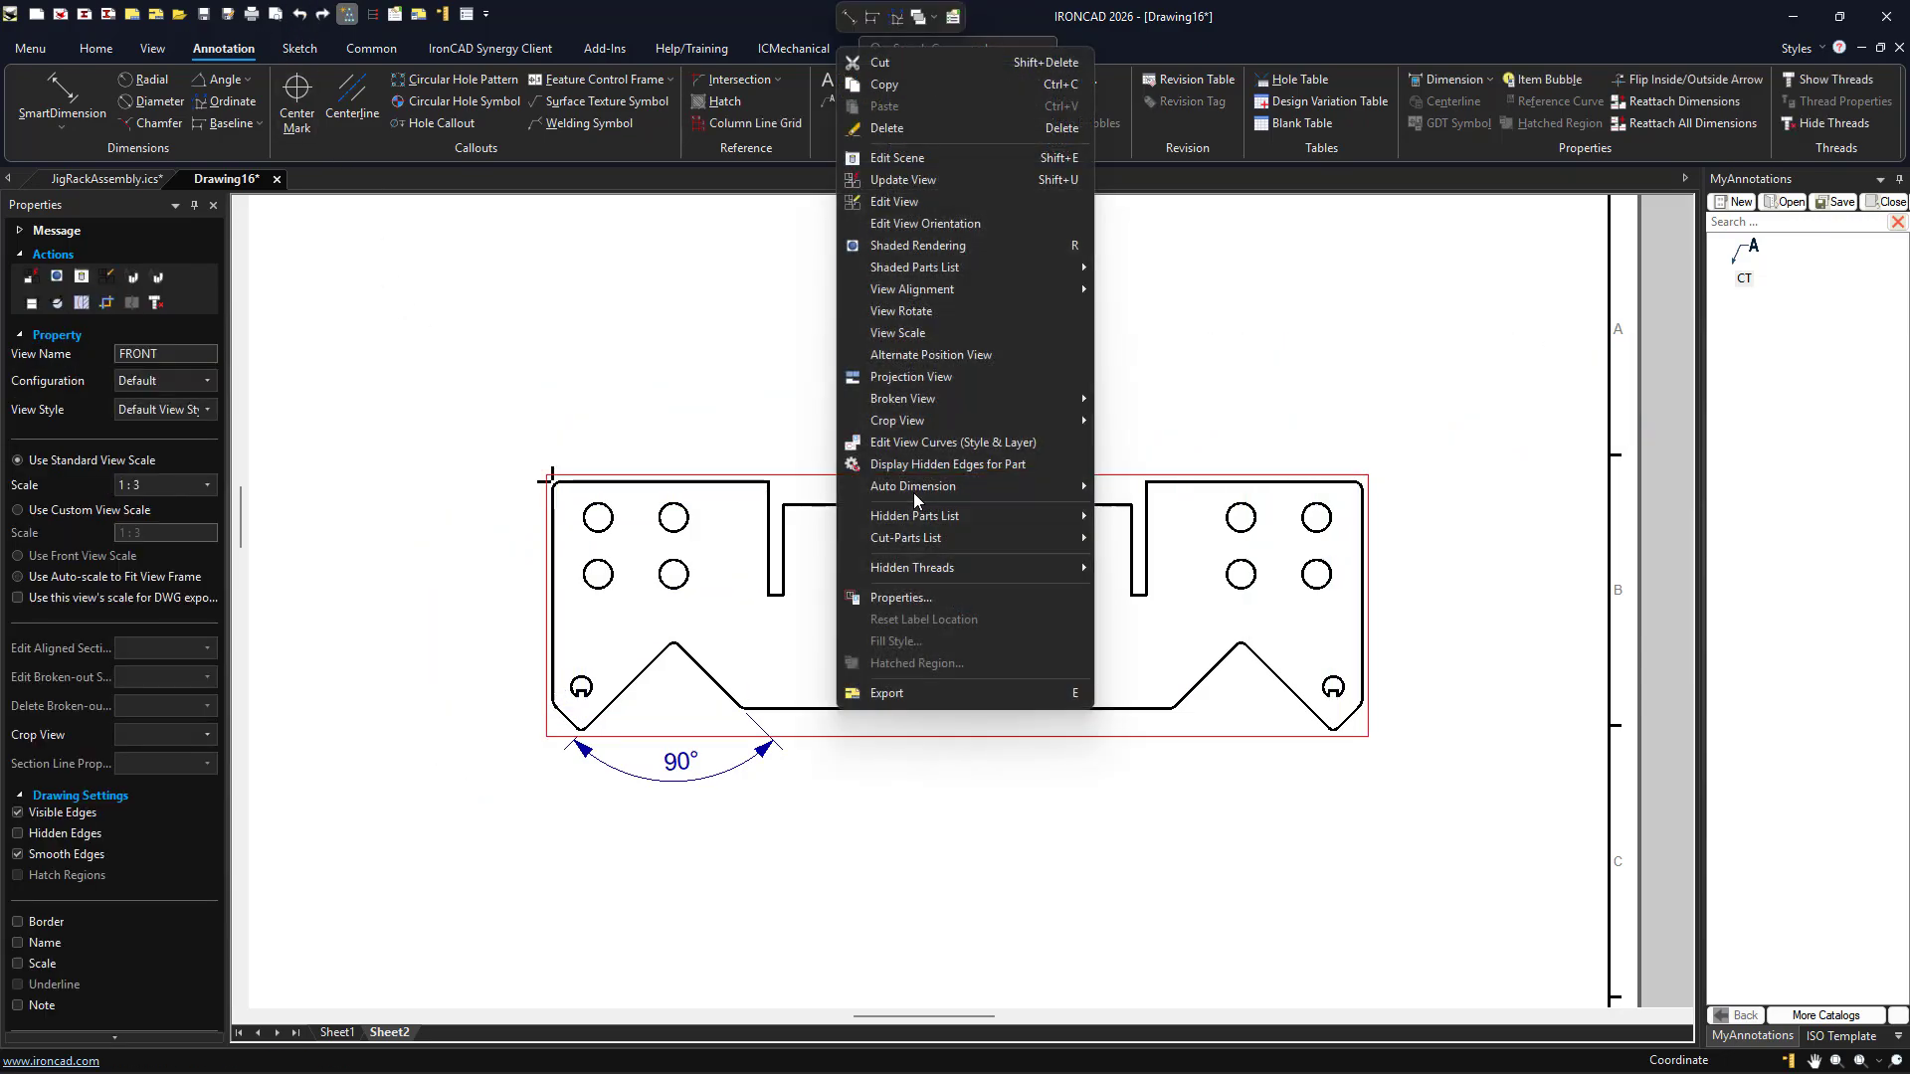
pyautogui.moveTo(1063, 485)
pyautogui.click(1164, 490)
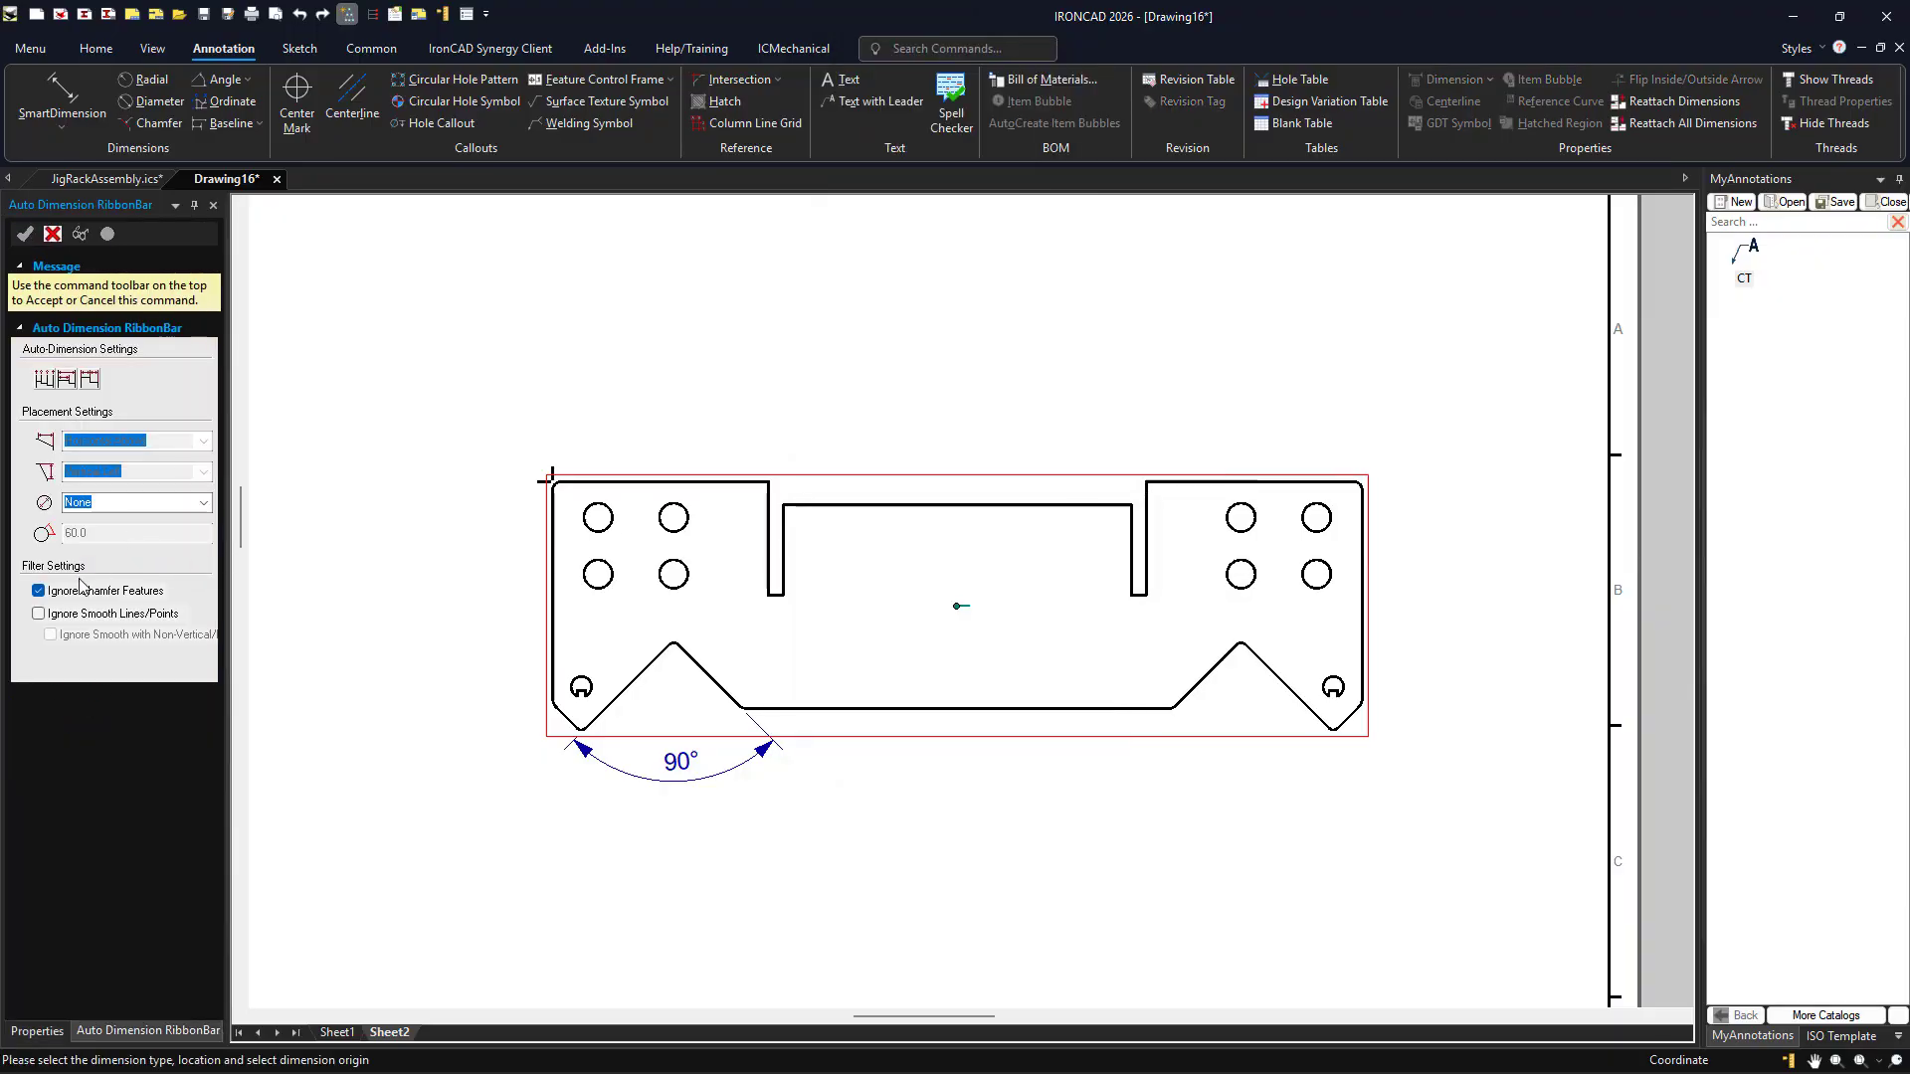
pyautogui.click(39, 614)
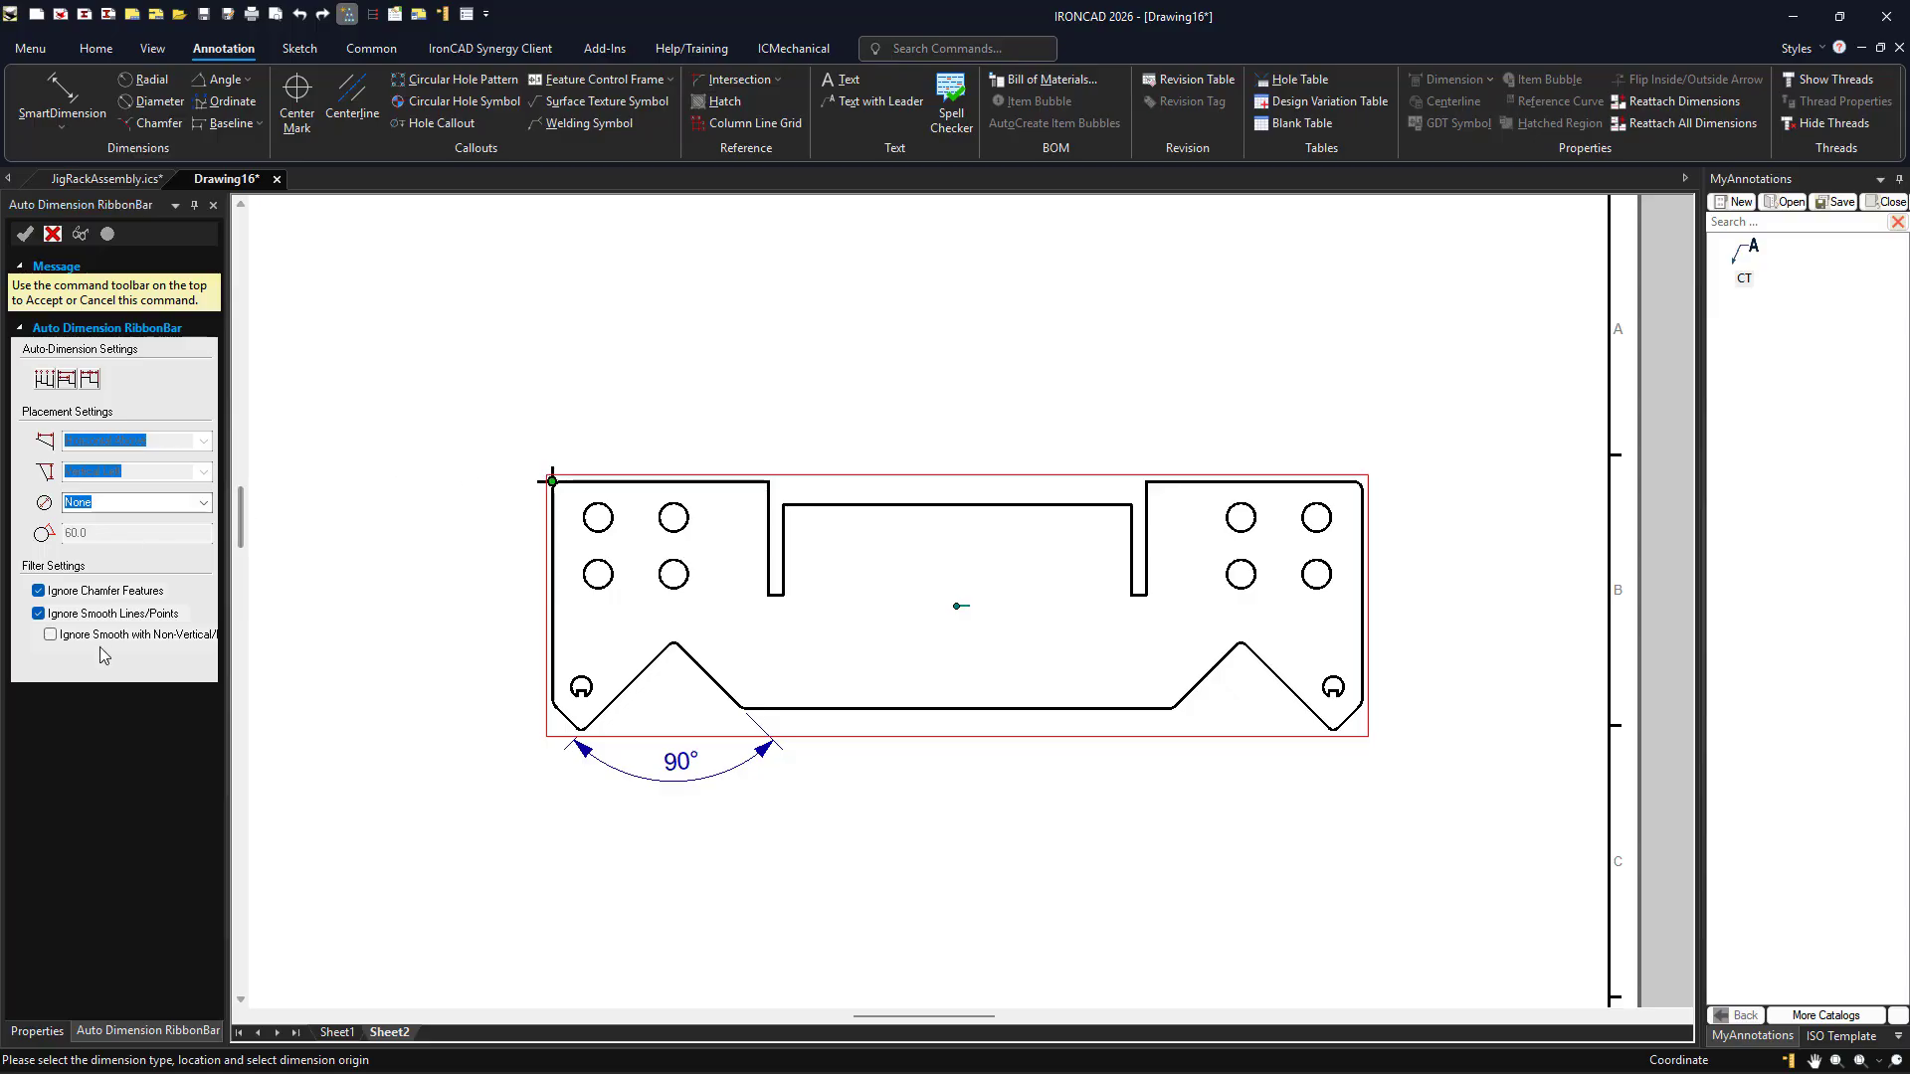
pyautogui.click(52, 637)
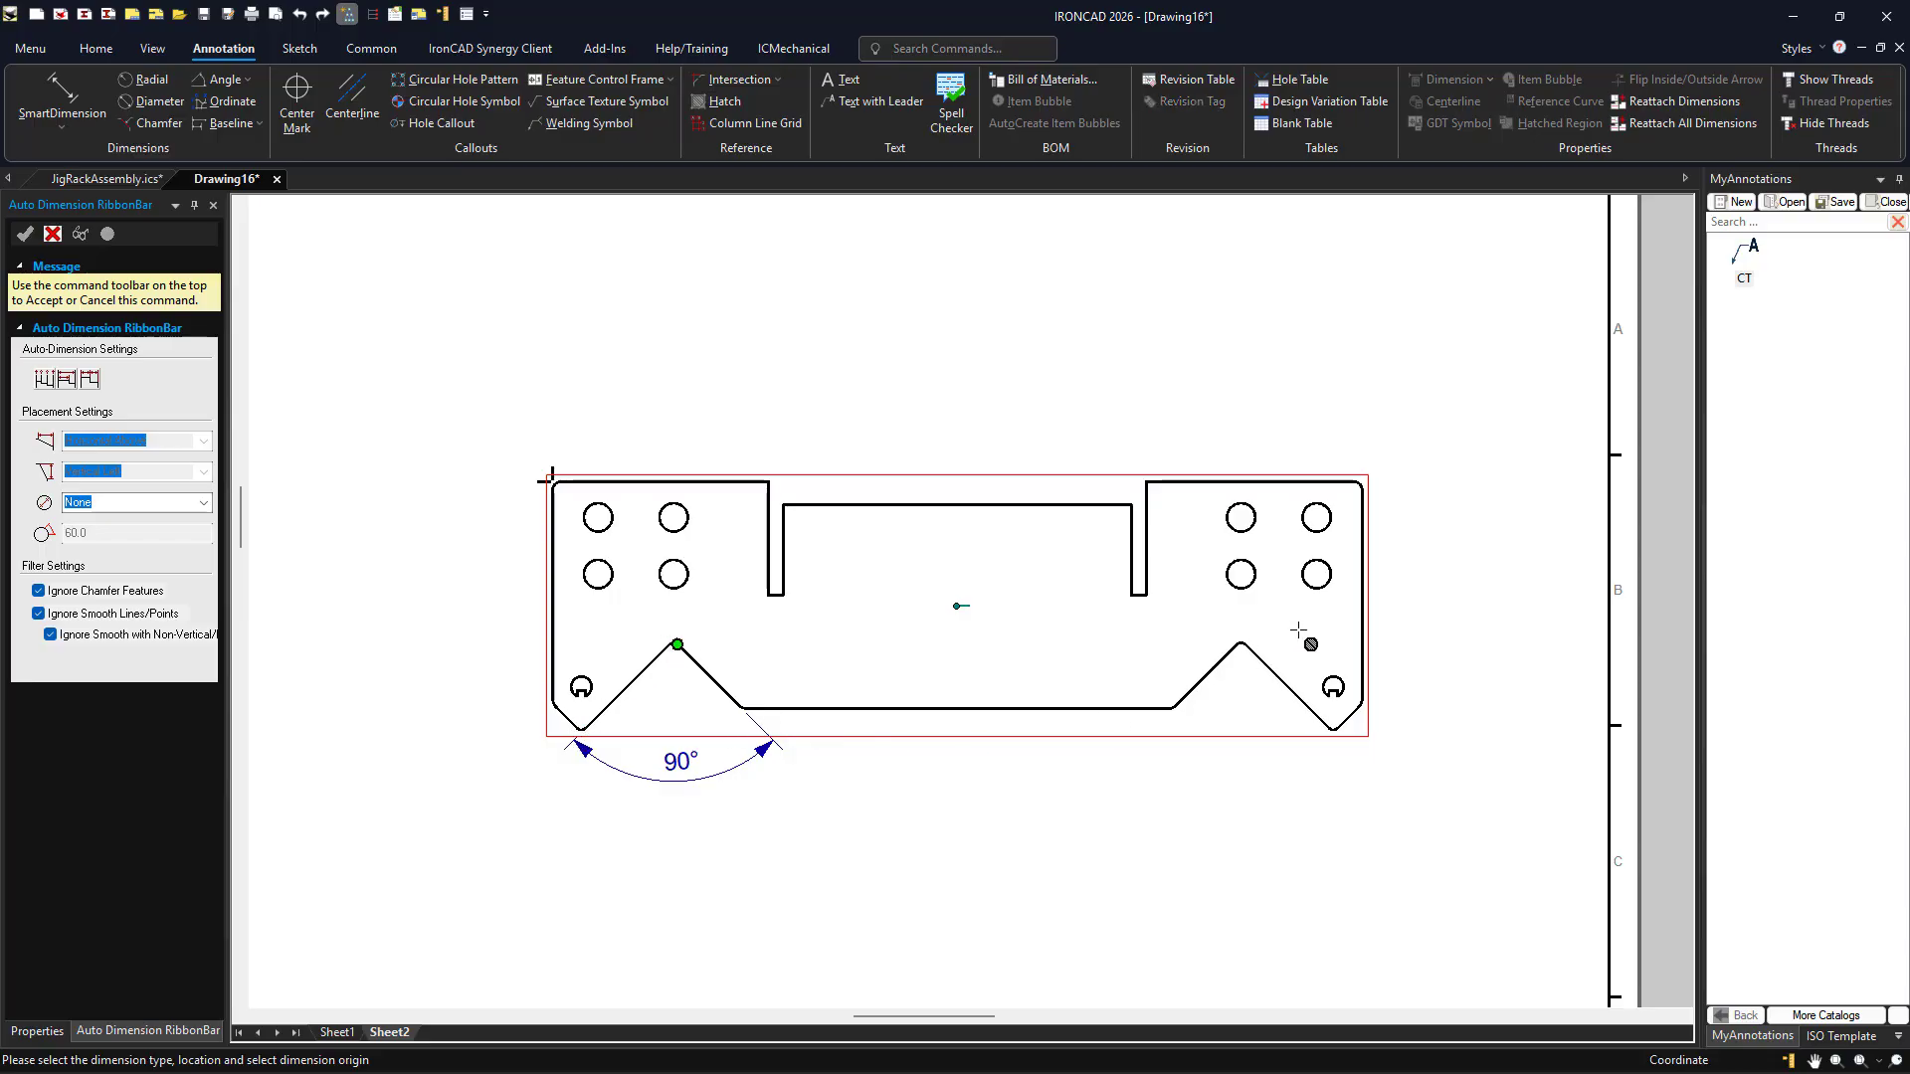
pyautogui.click(44, 378)
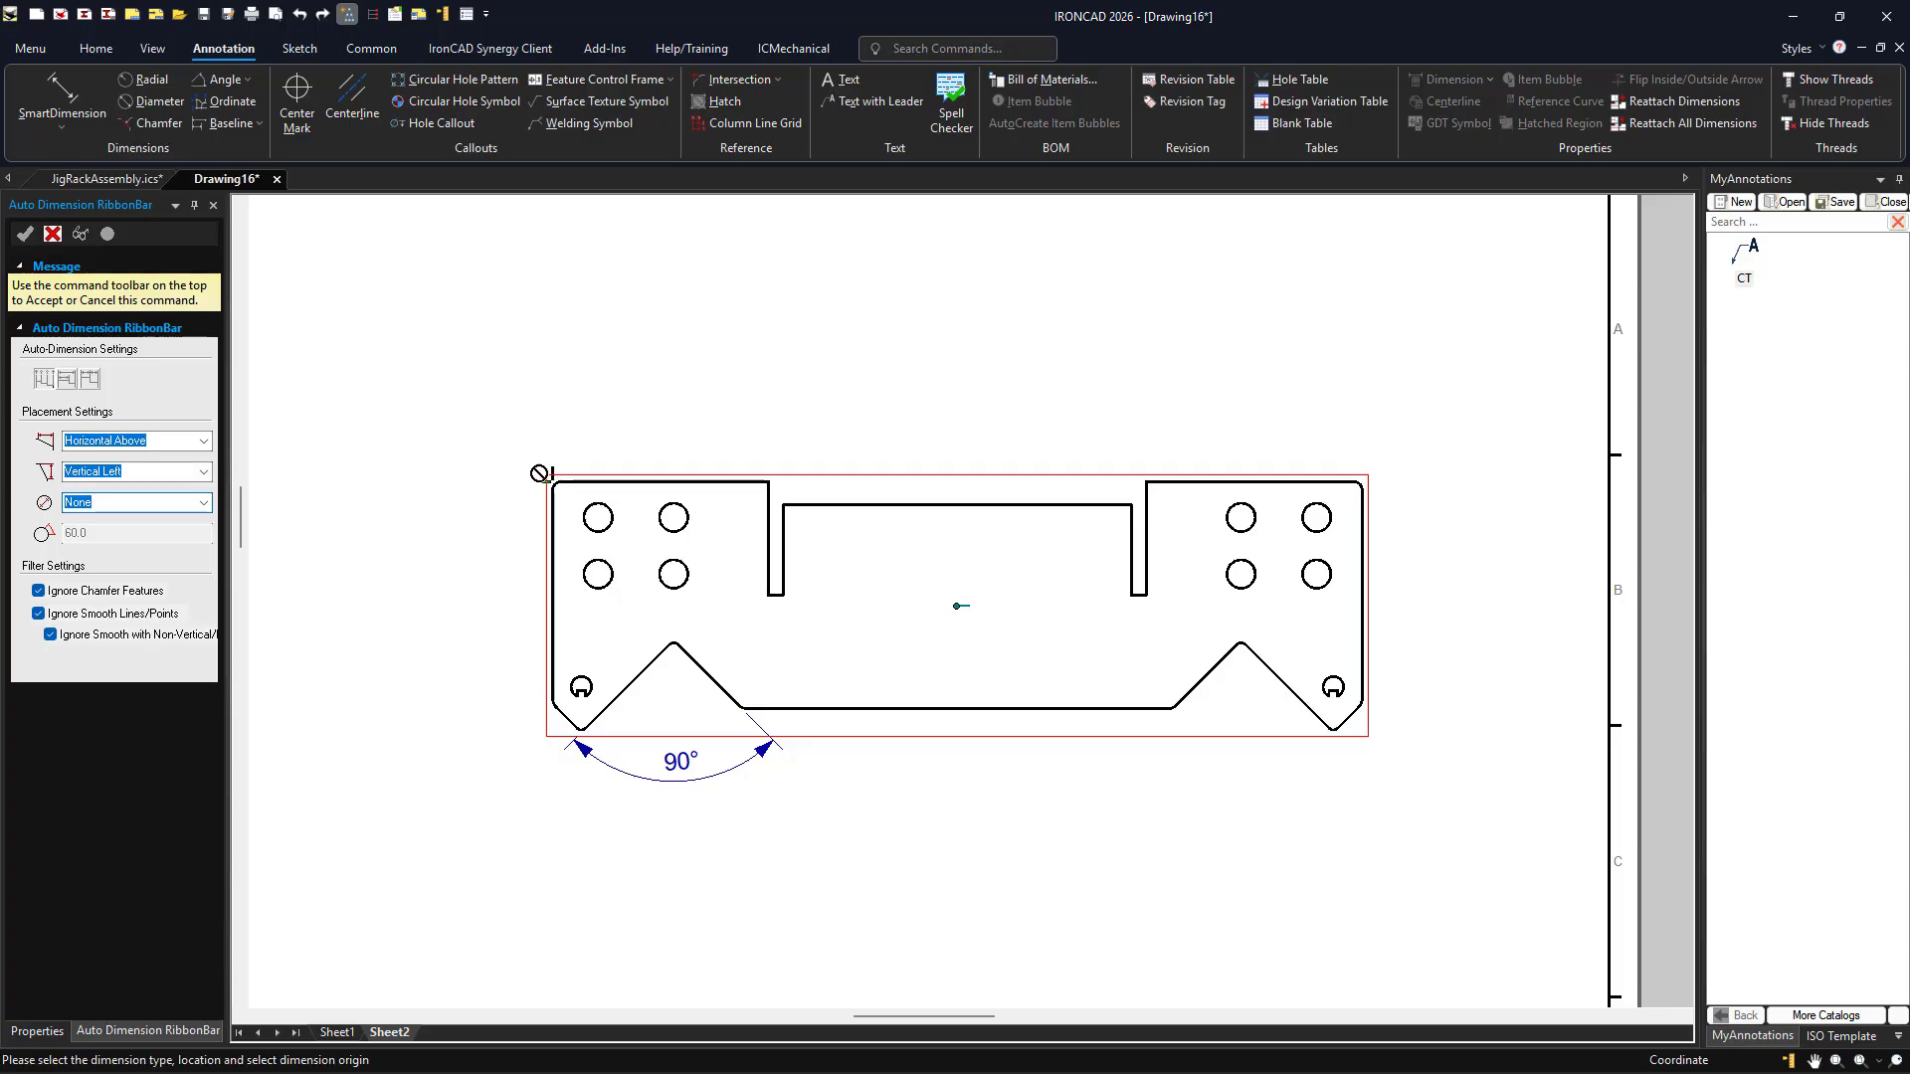
pyautogui.click(552, 480)
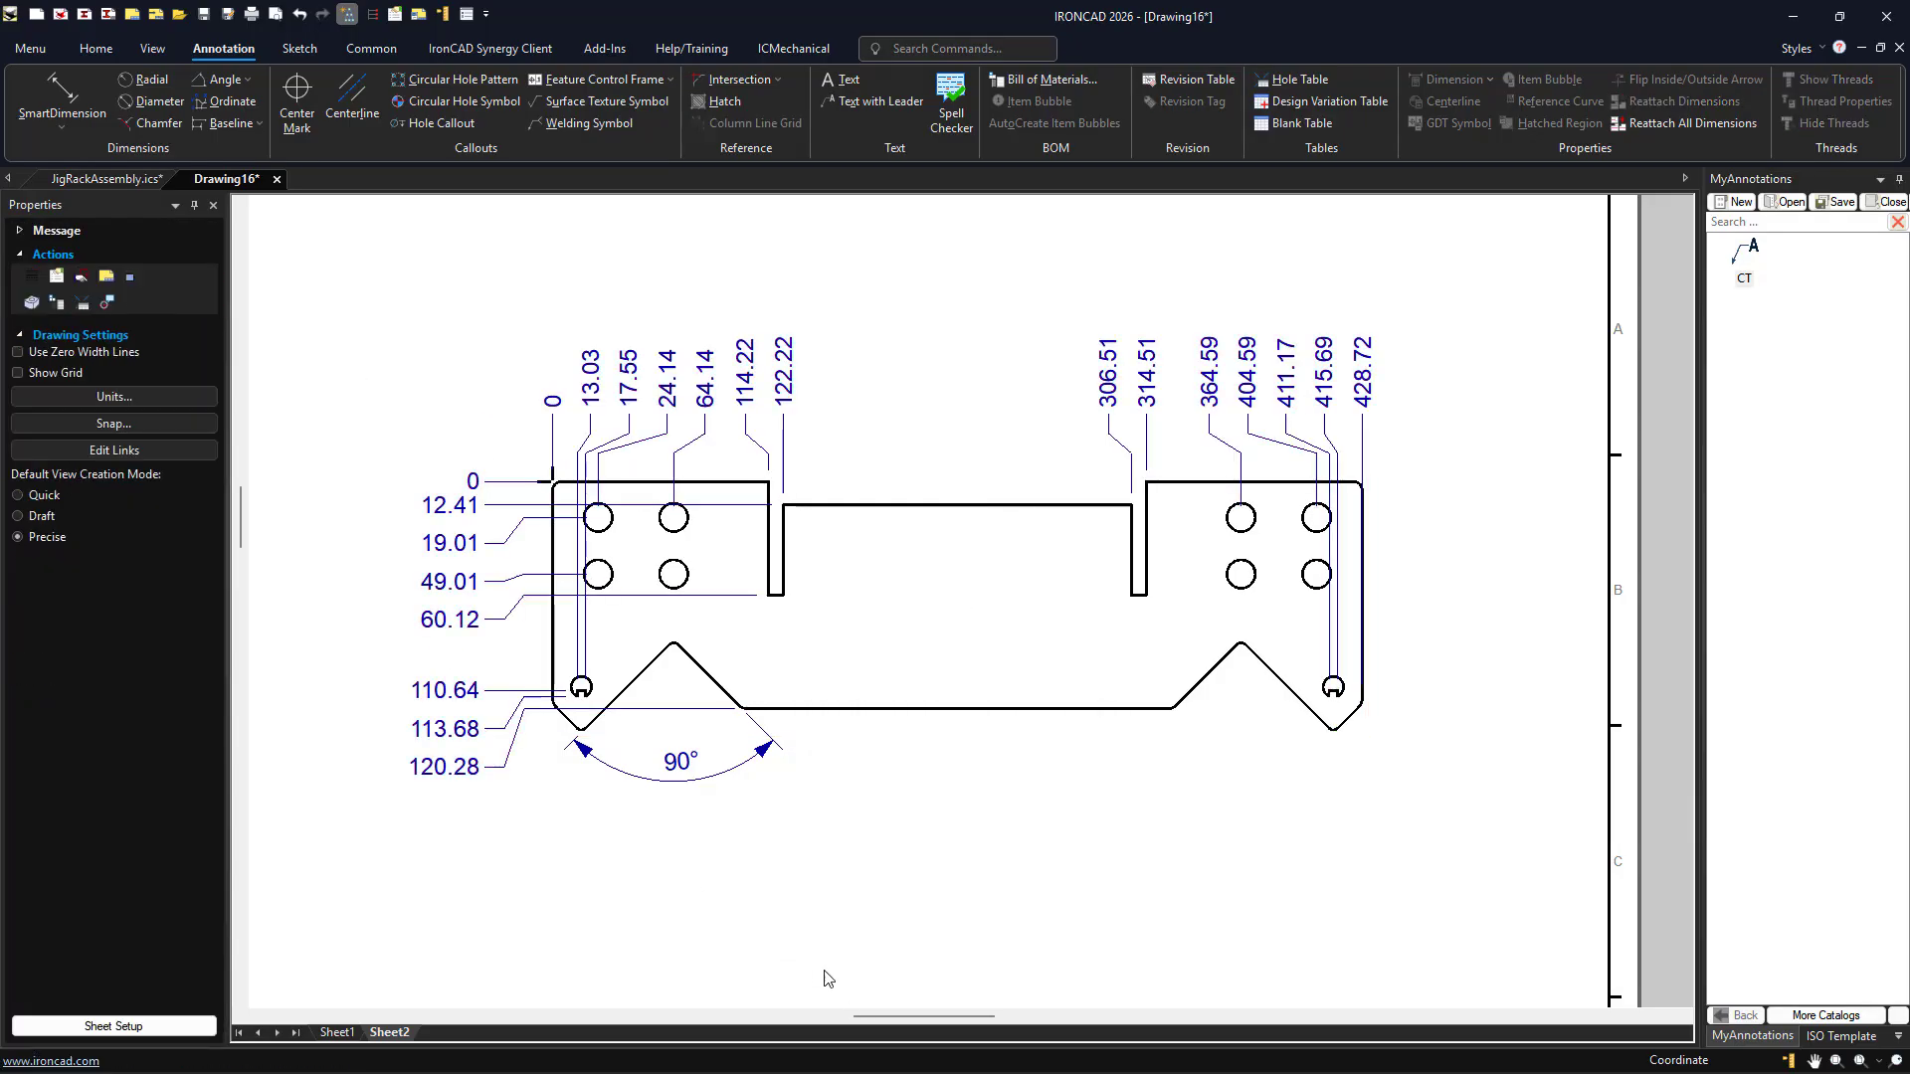
pyautogui.scroll(5, 582, 688)
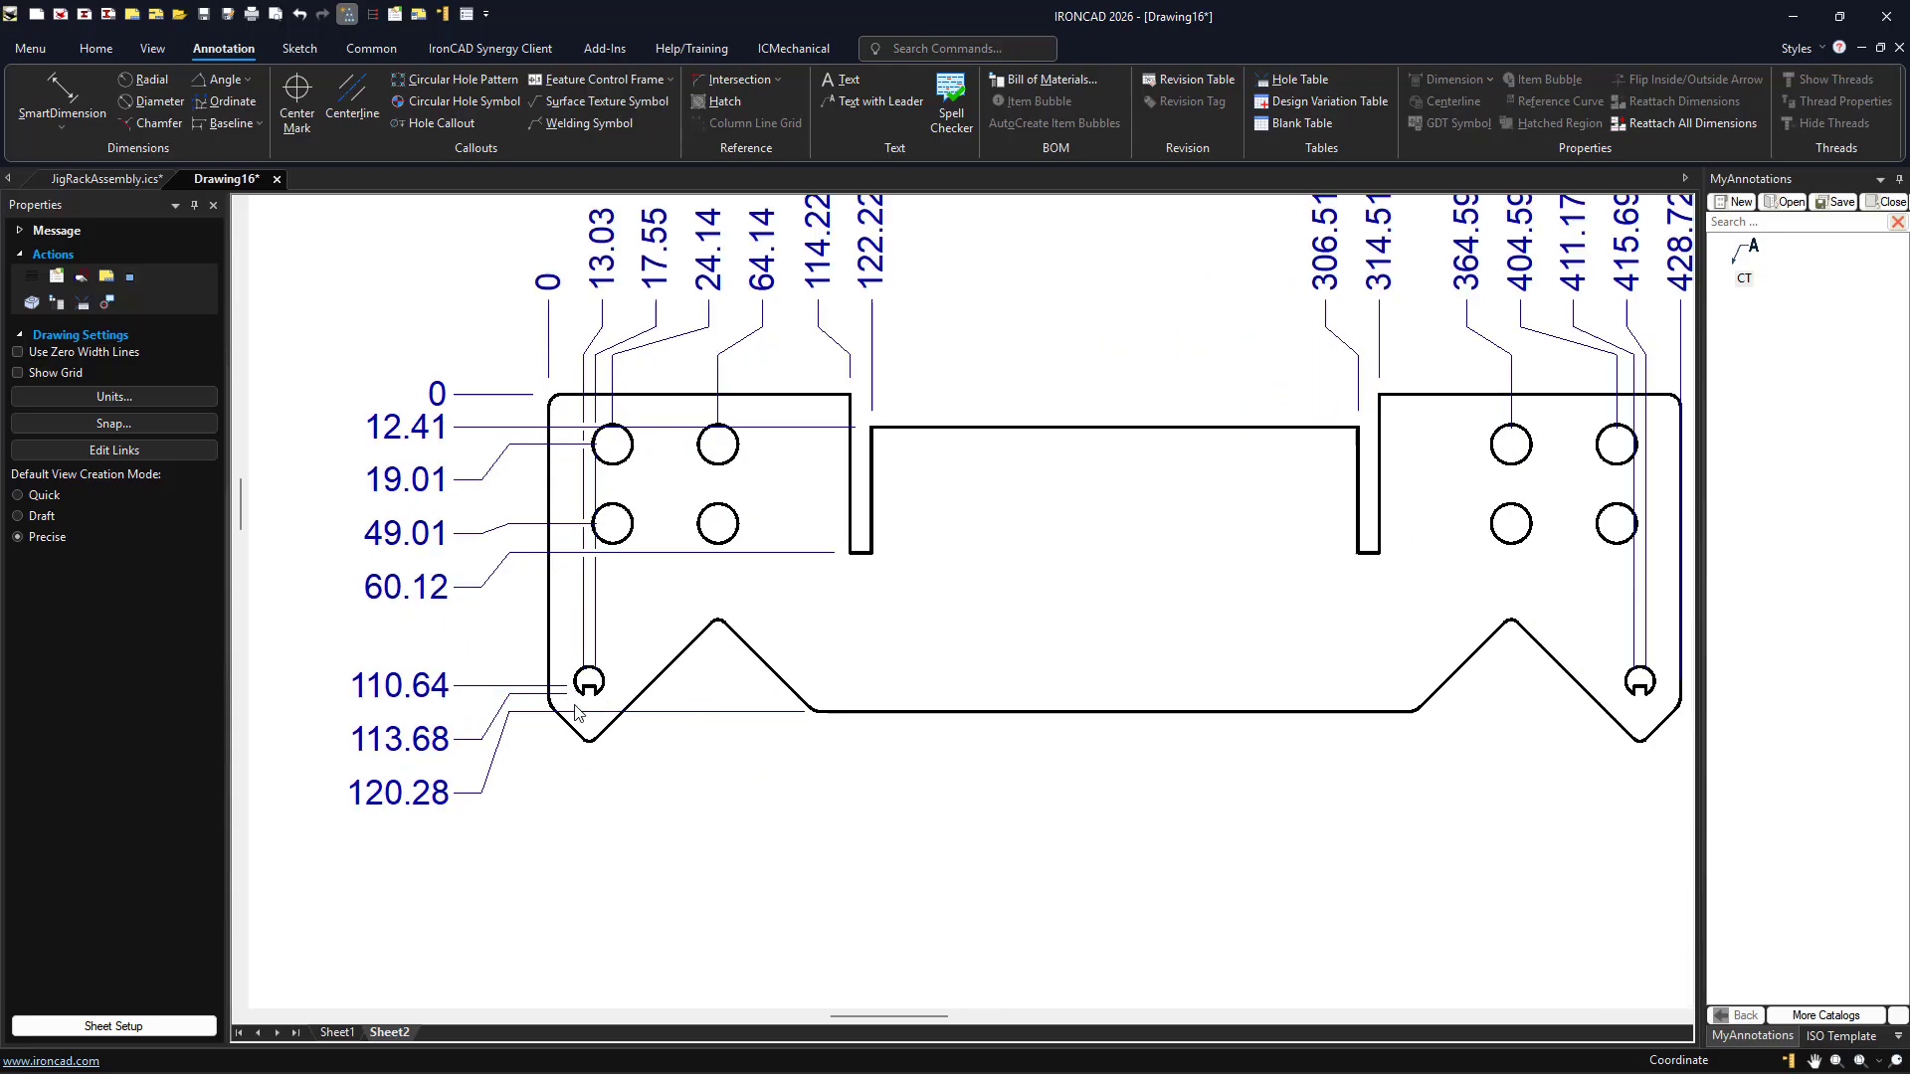
pyautogui.scroll(-5, 583, 691)
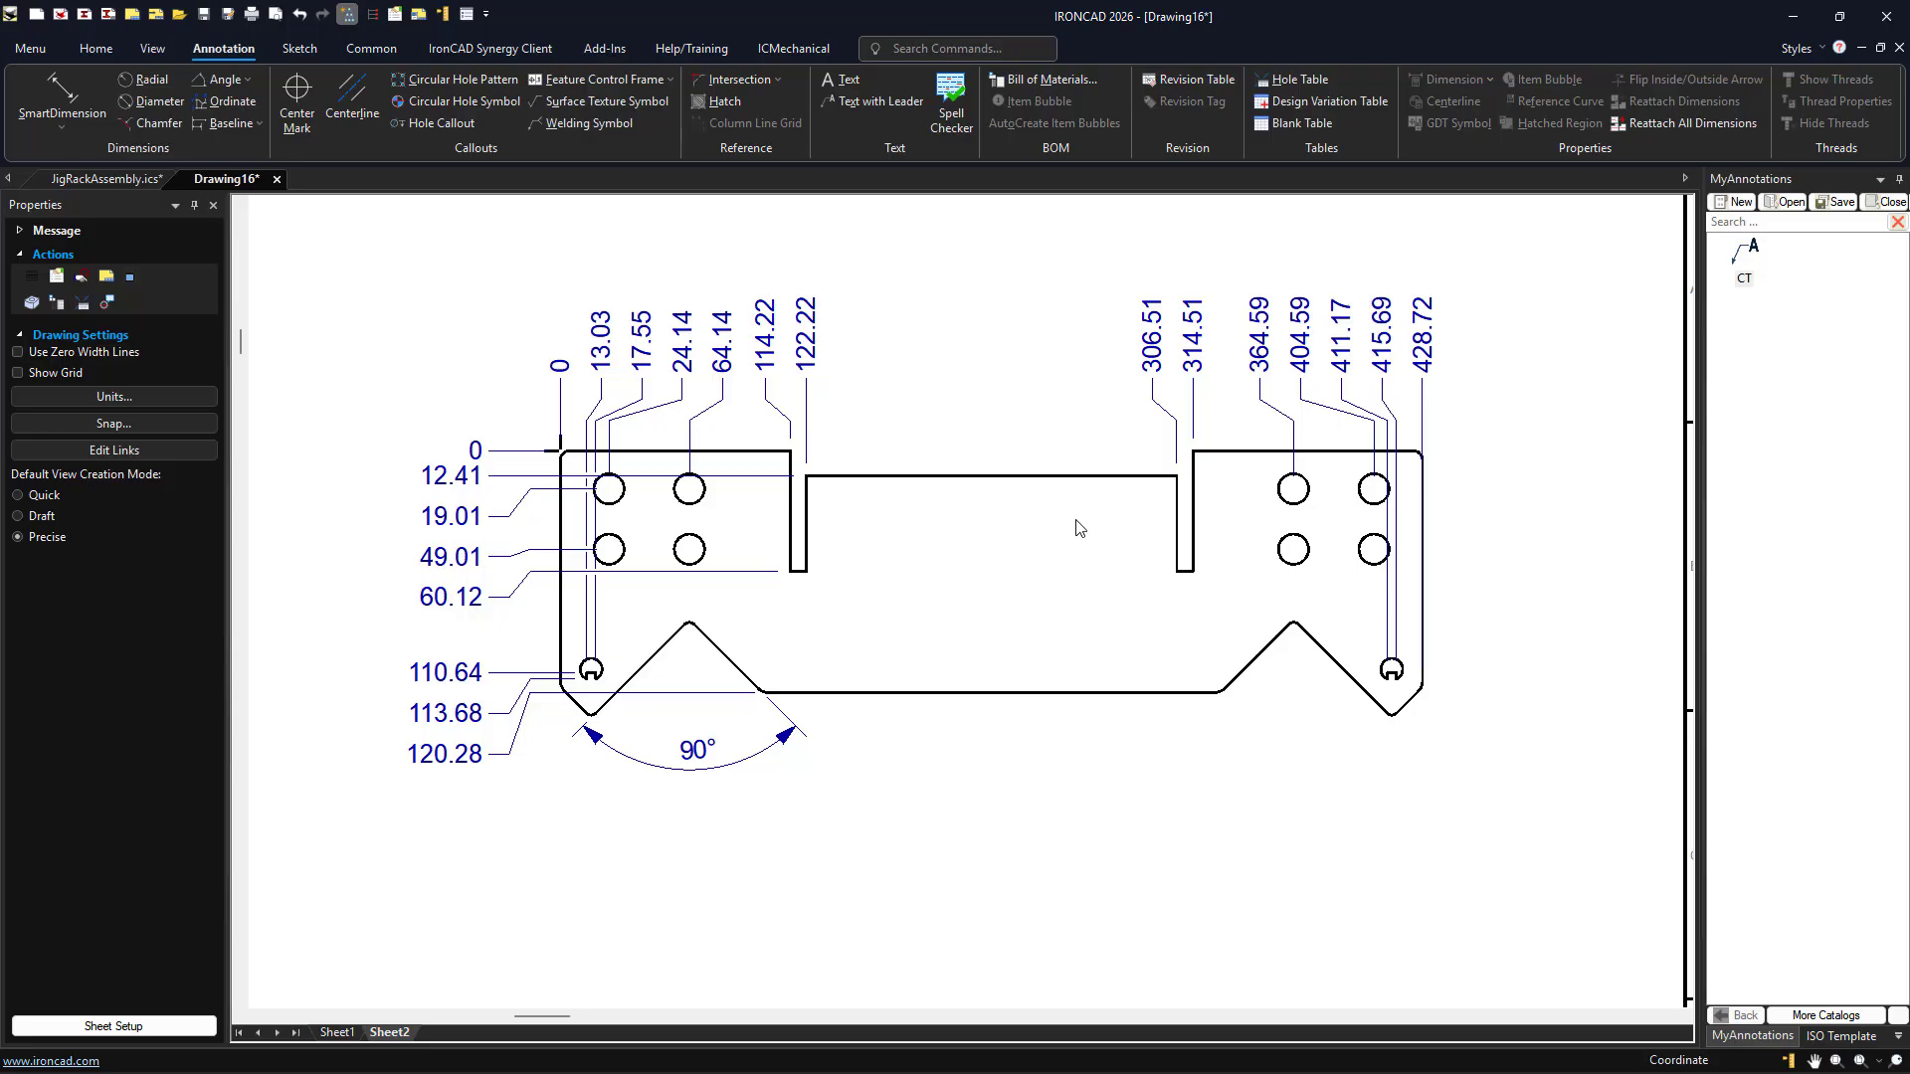
# Close Drawing16 without saving its changes
pyautogui.moveTo(891, 746); pyautogui.dragTo(916, 813, button='middle')
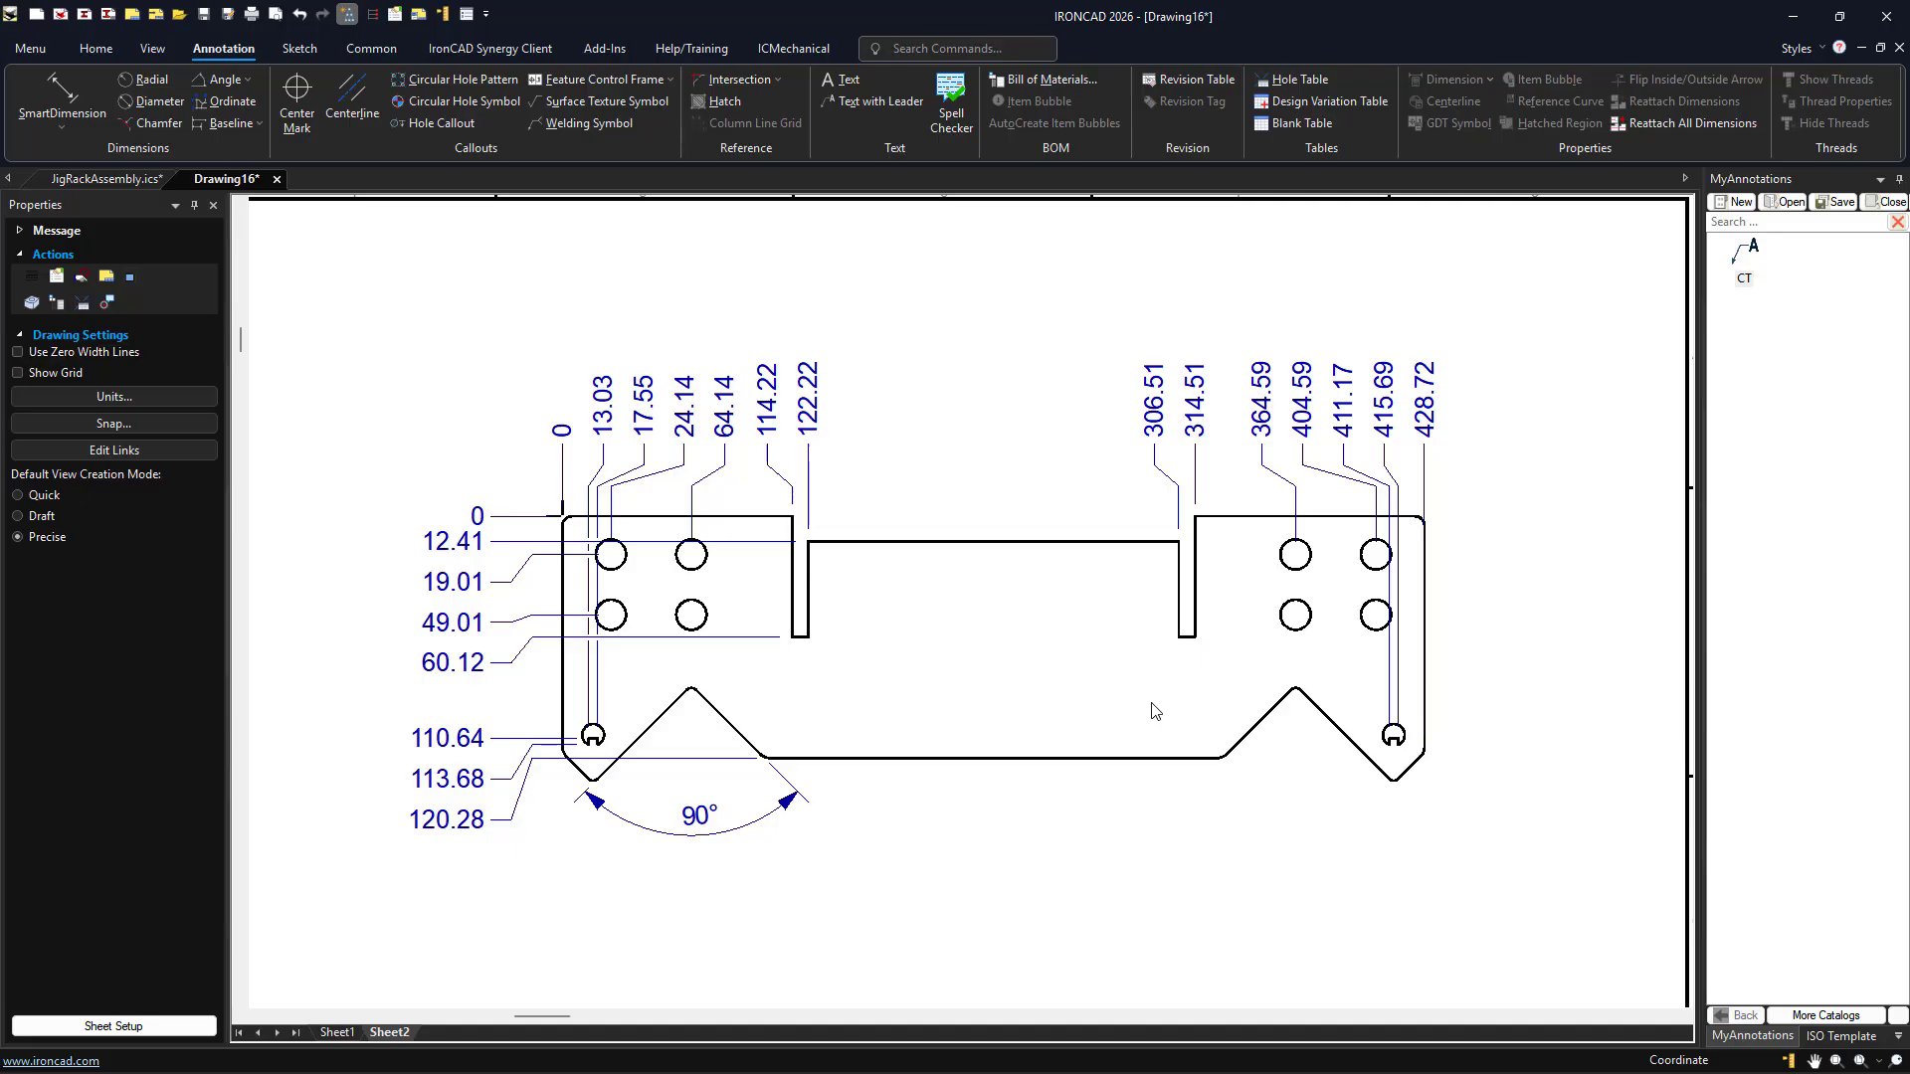
pyautogui.click(277, 179)
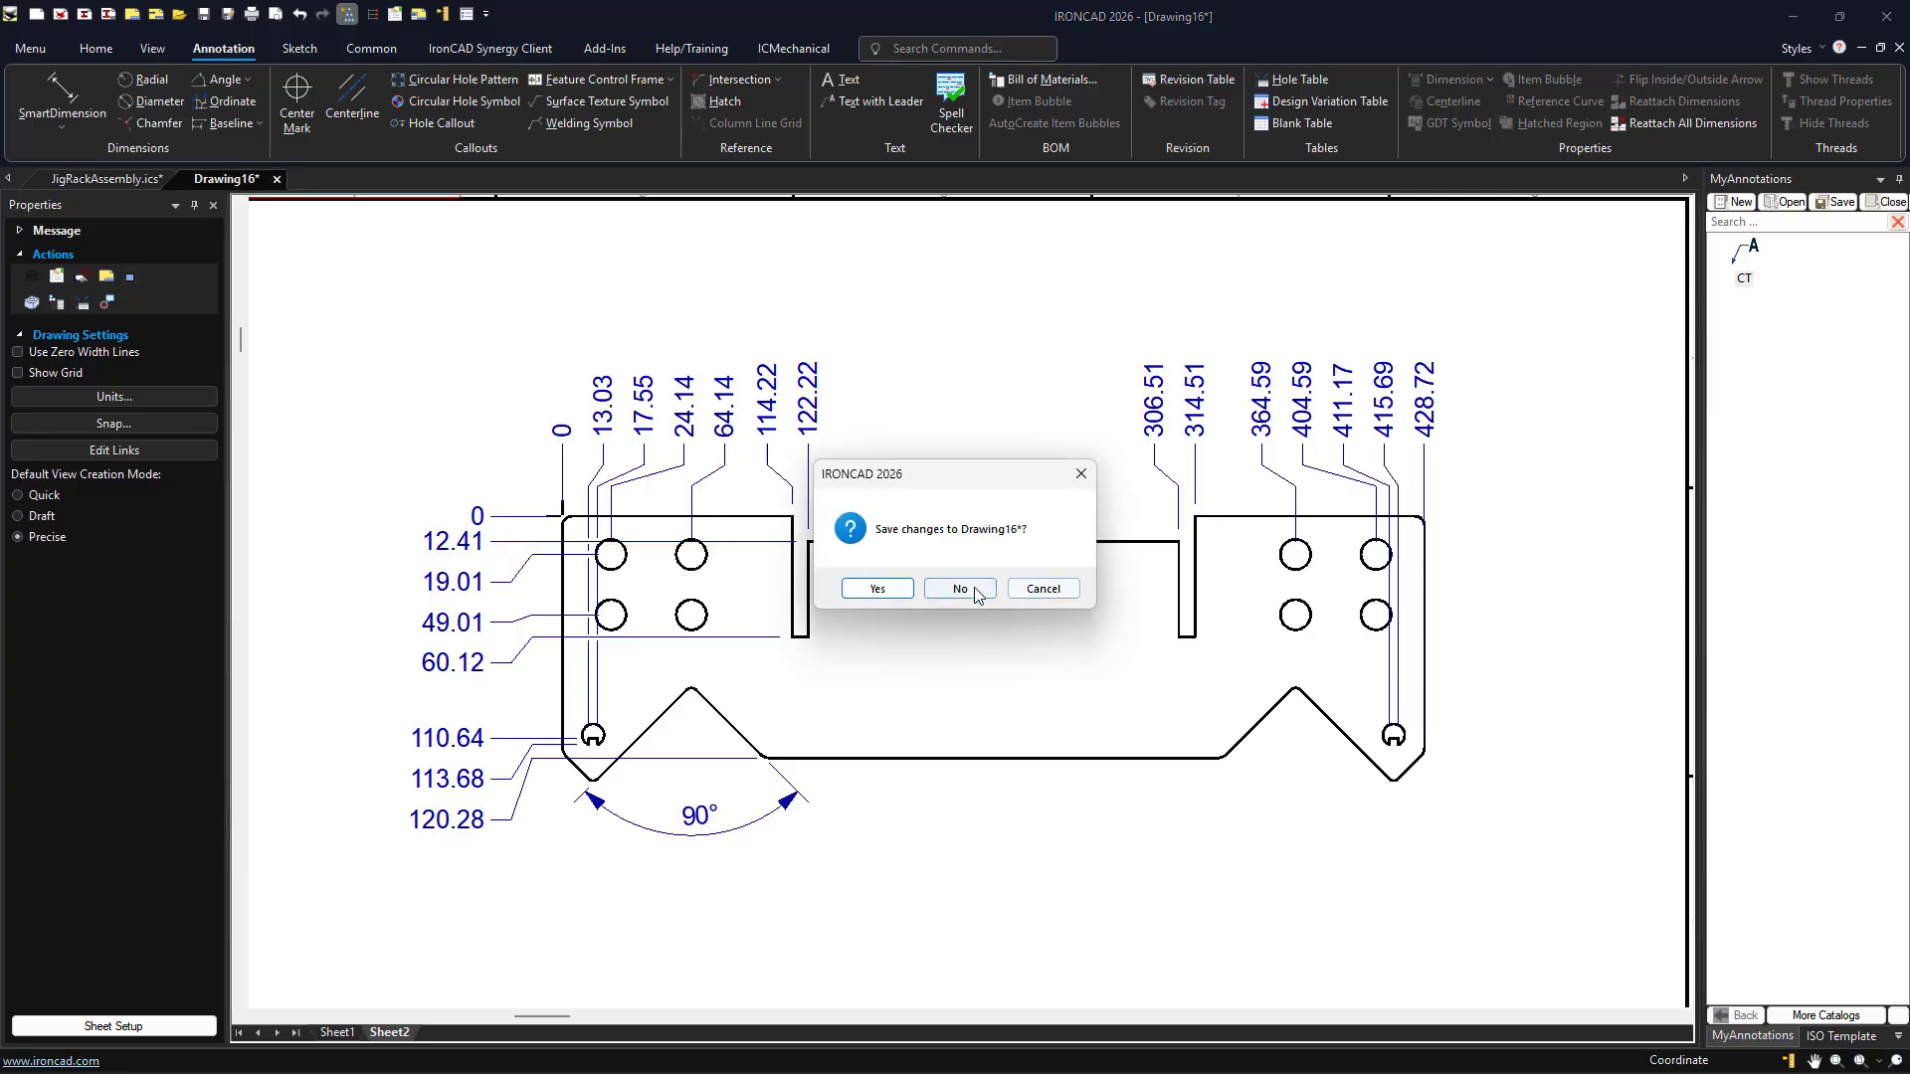
pyautogui.click(960, 589)
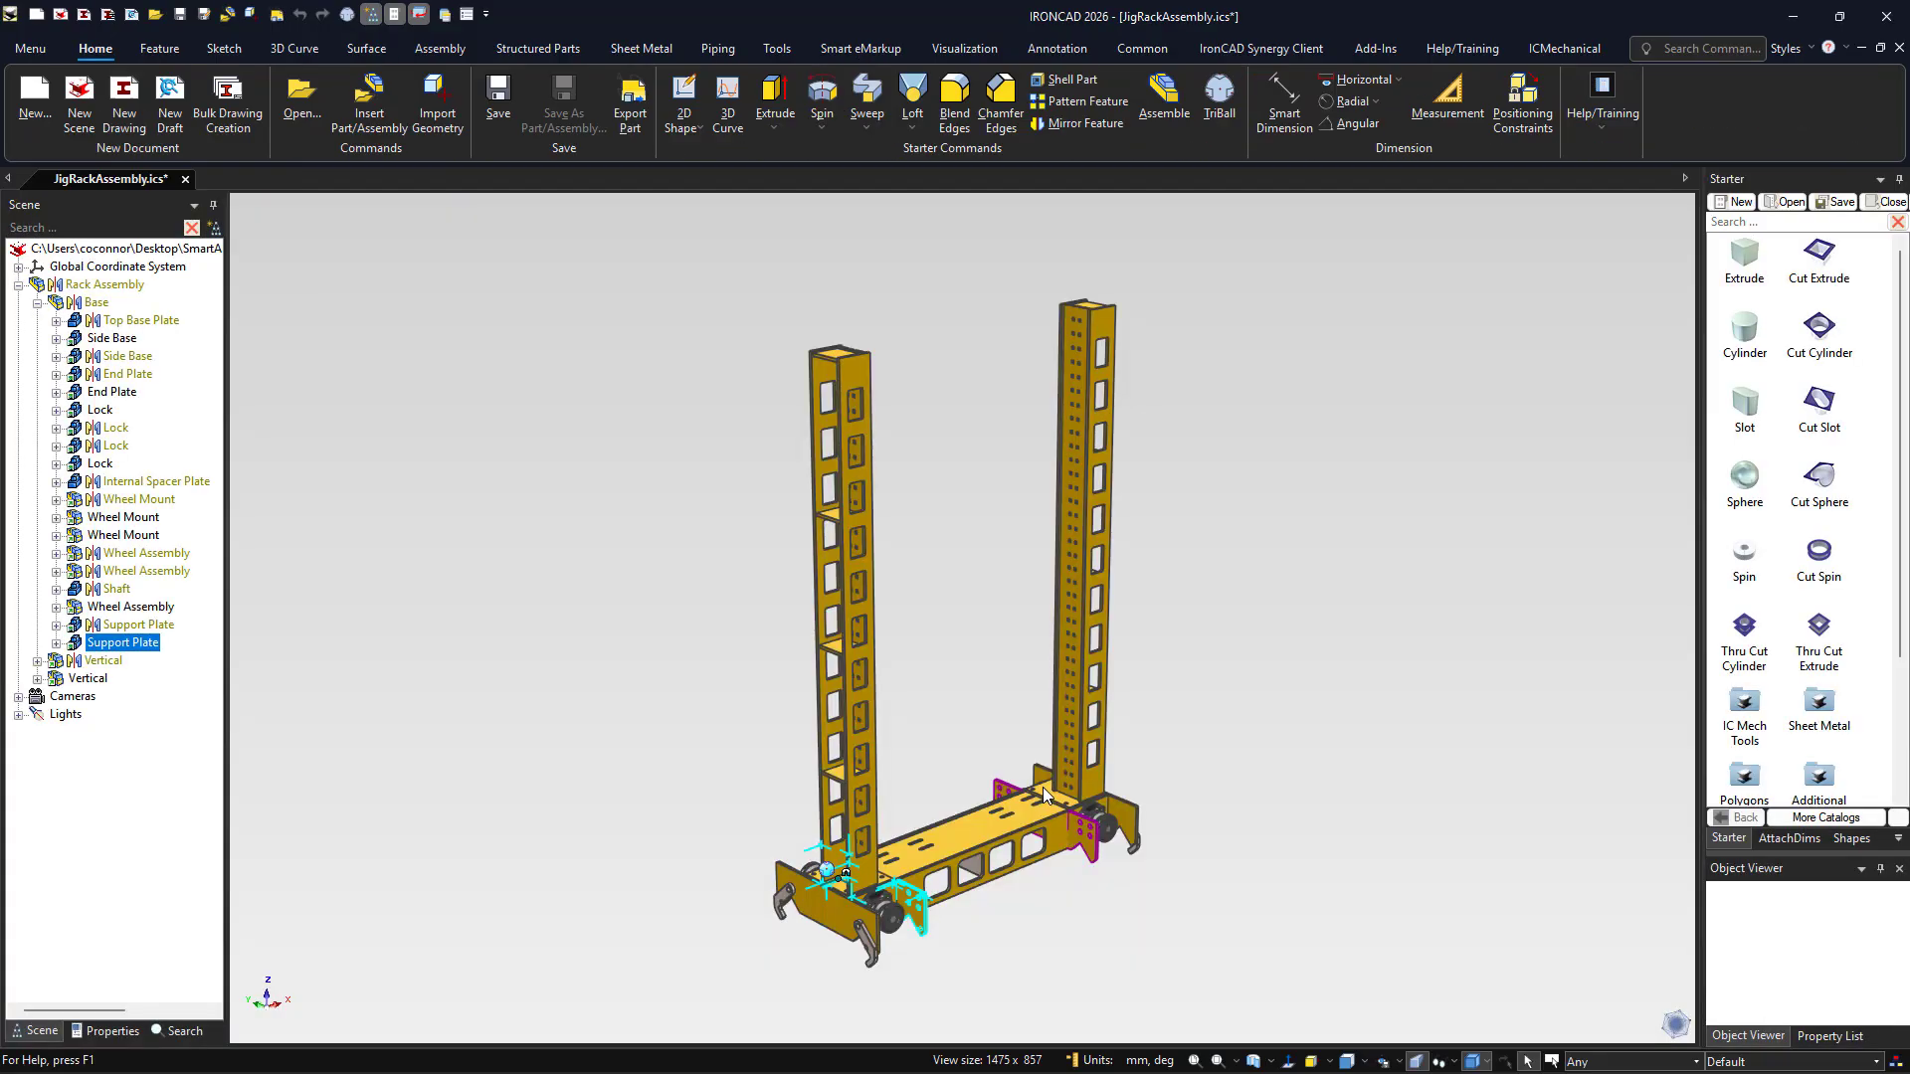
# Select the Rack Assembly and the Support Plate in turn and examine the annotations attached to each in the 3D scene
pyautogui.click(1124, 935)
pyautogui.scroll(3, 1048, 857)
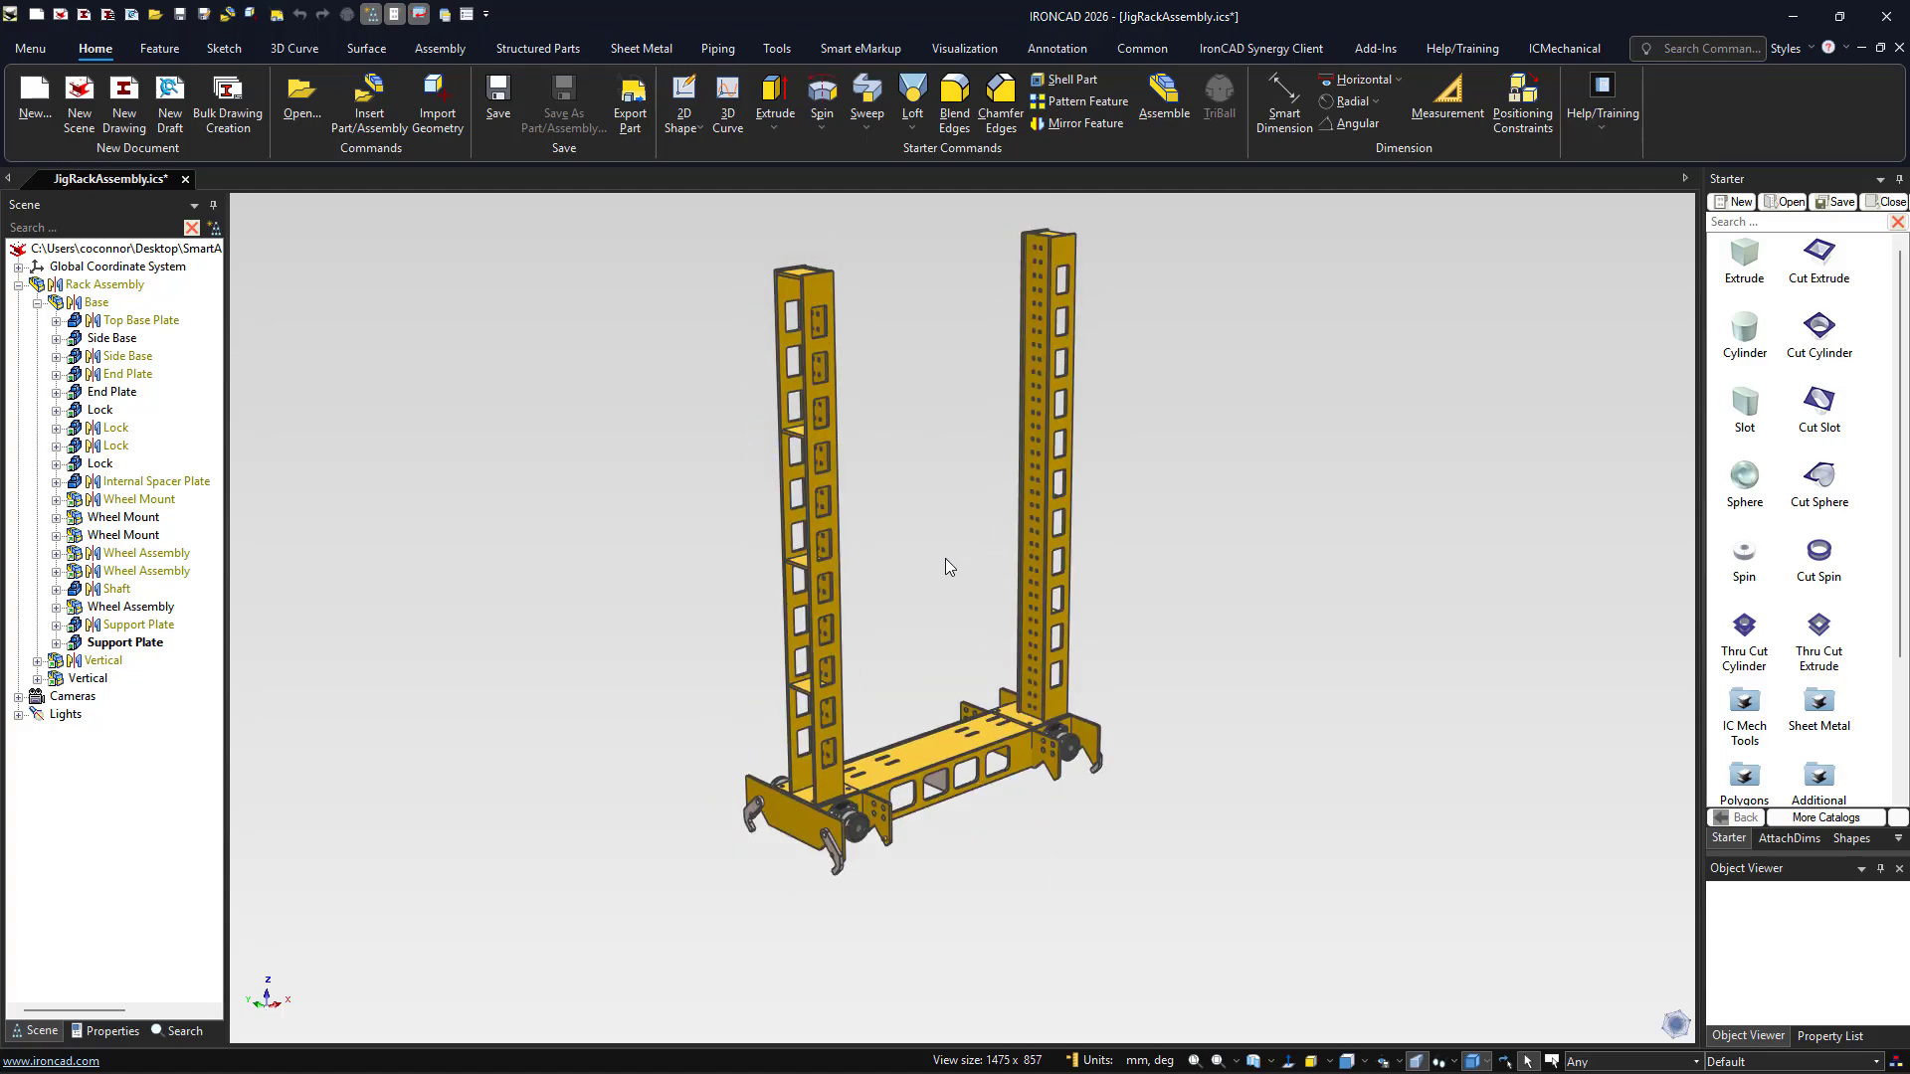
pyautogui.click(920, 778)
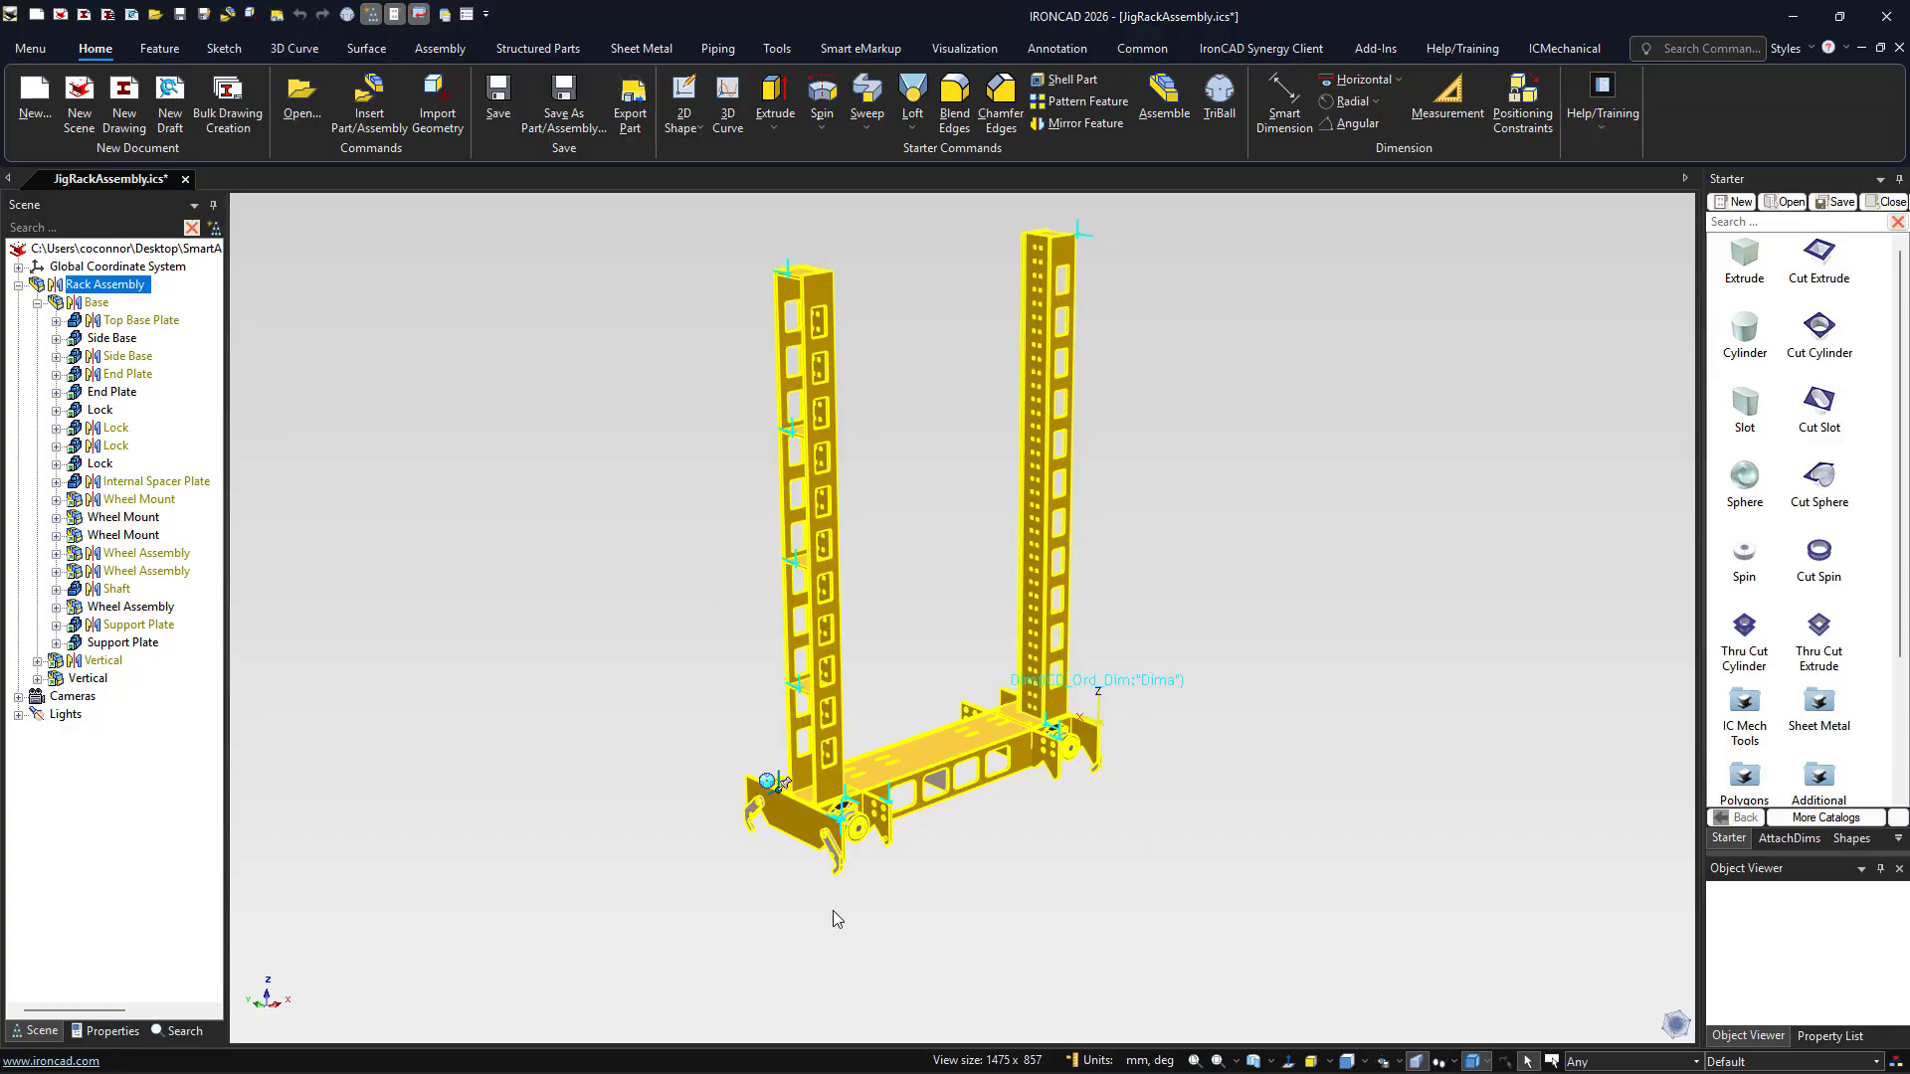
pyautogui.click(999, 882)
pyautogui.click(891, 845)
pyautogui.click(892, 845)
pyautogui.click(892, 845)
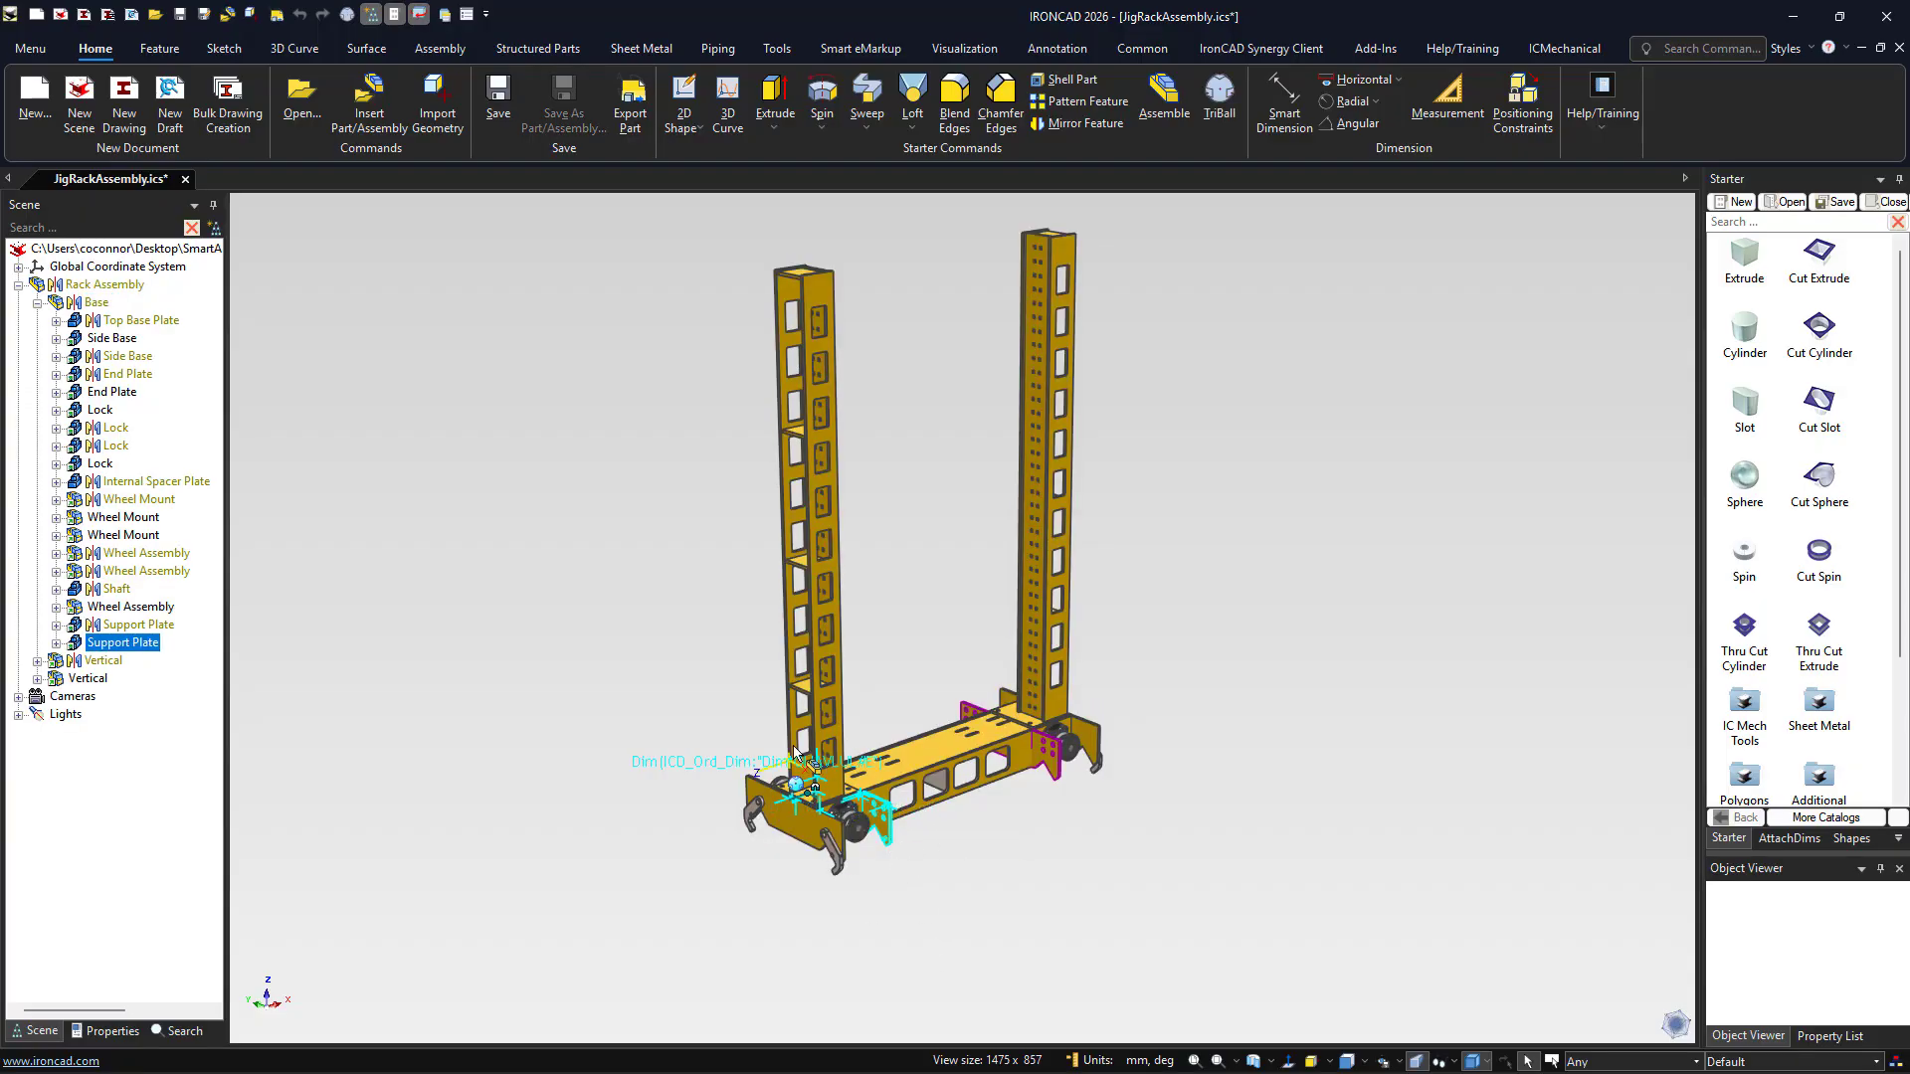
pyautogui.click(935, 913)
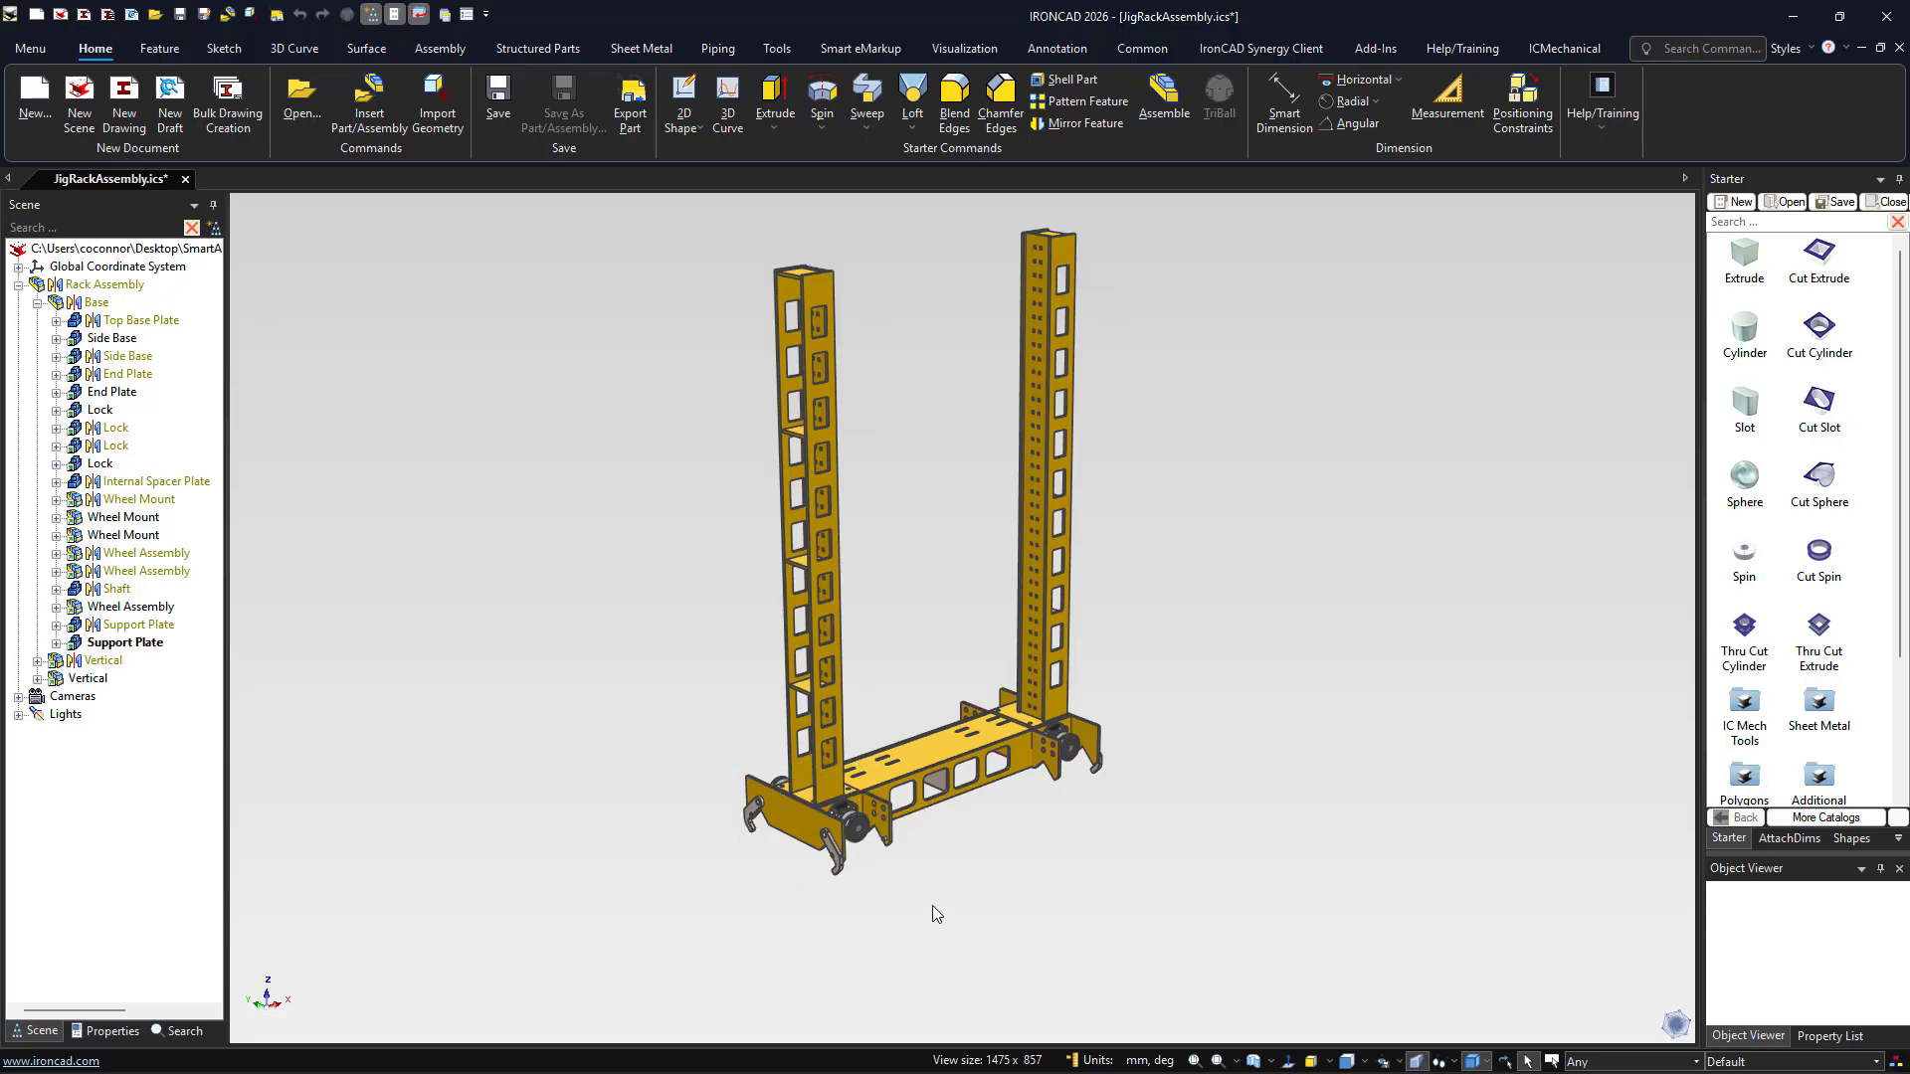
pyautogui.scroll(3, 933, 905)
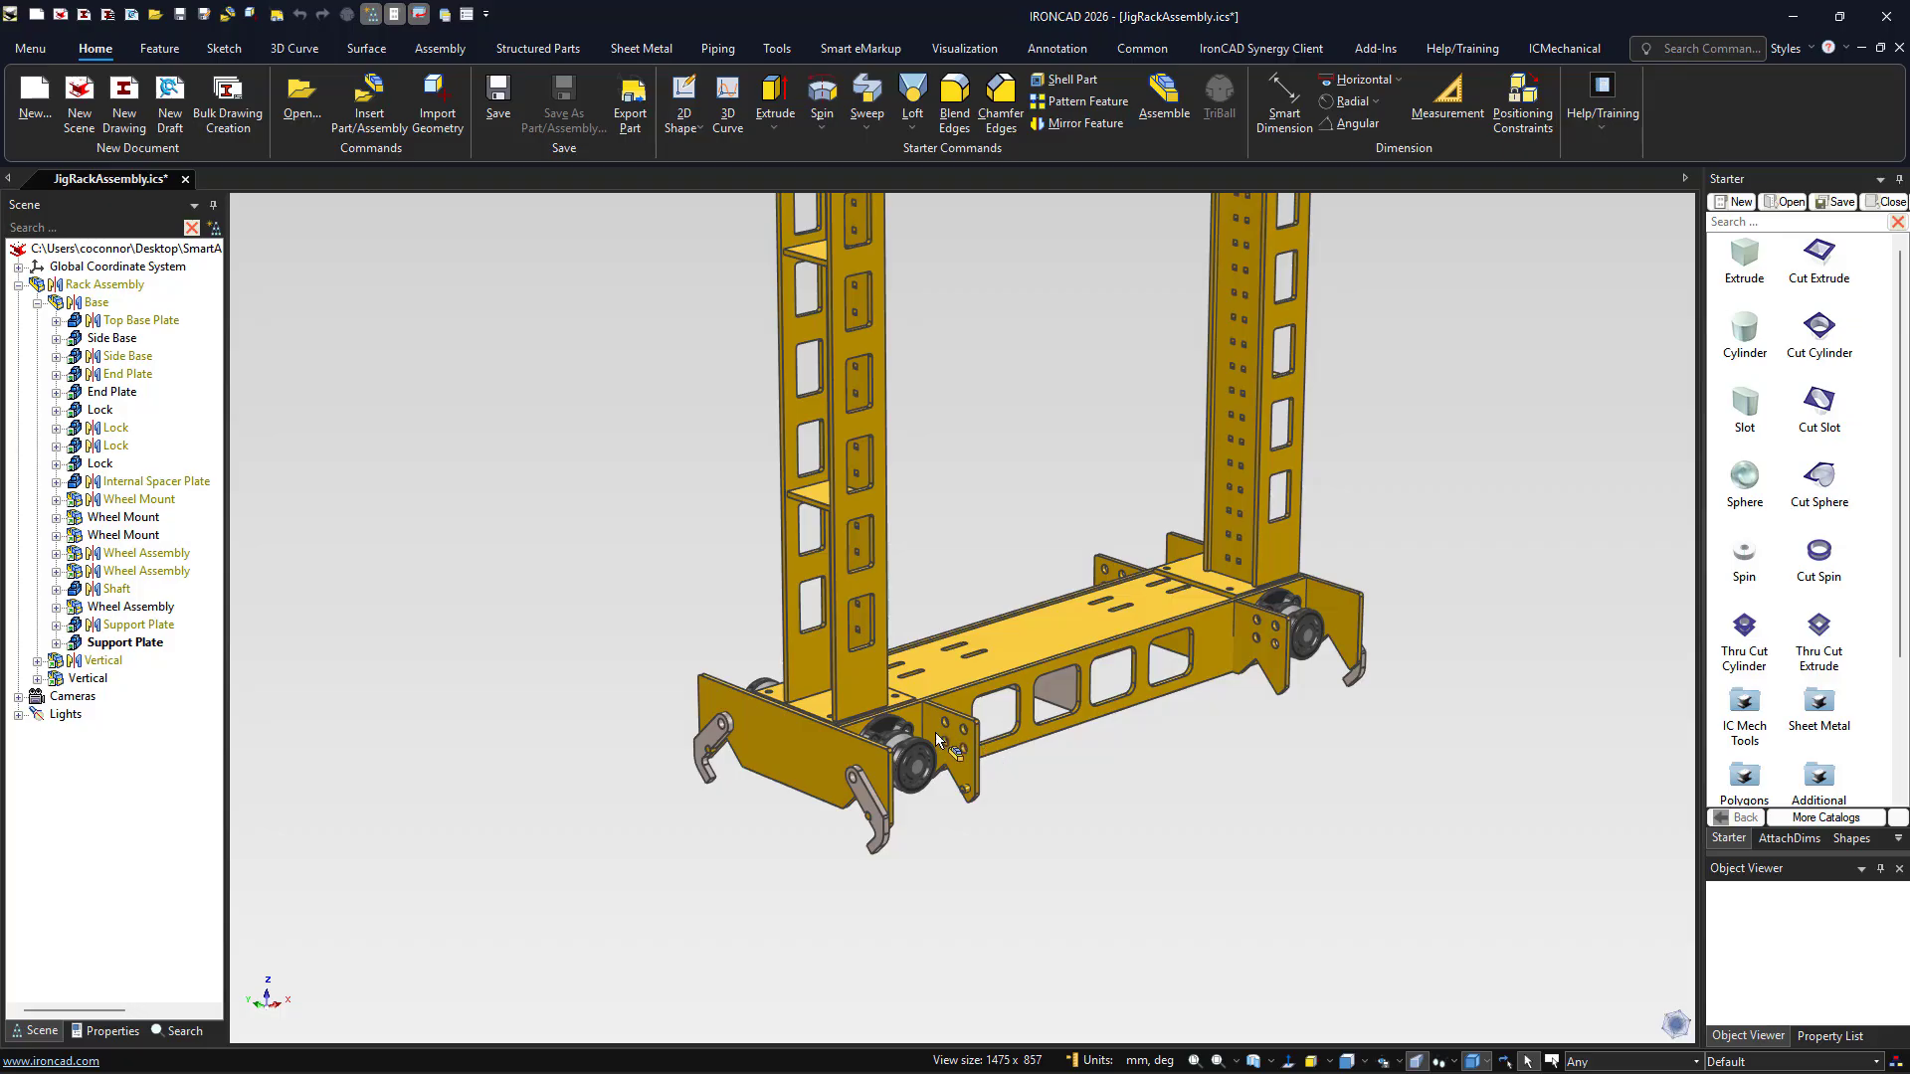
pyautogui.scroll(-4, 945, 816)
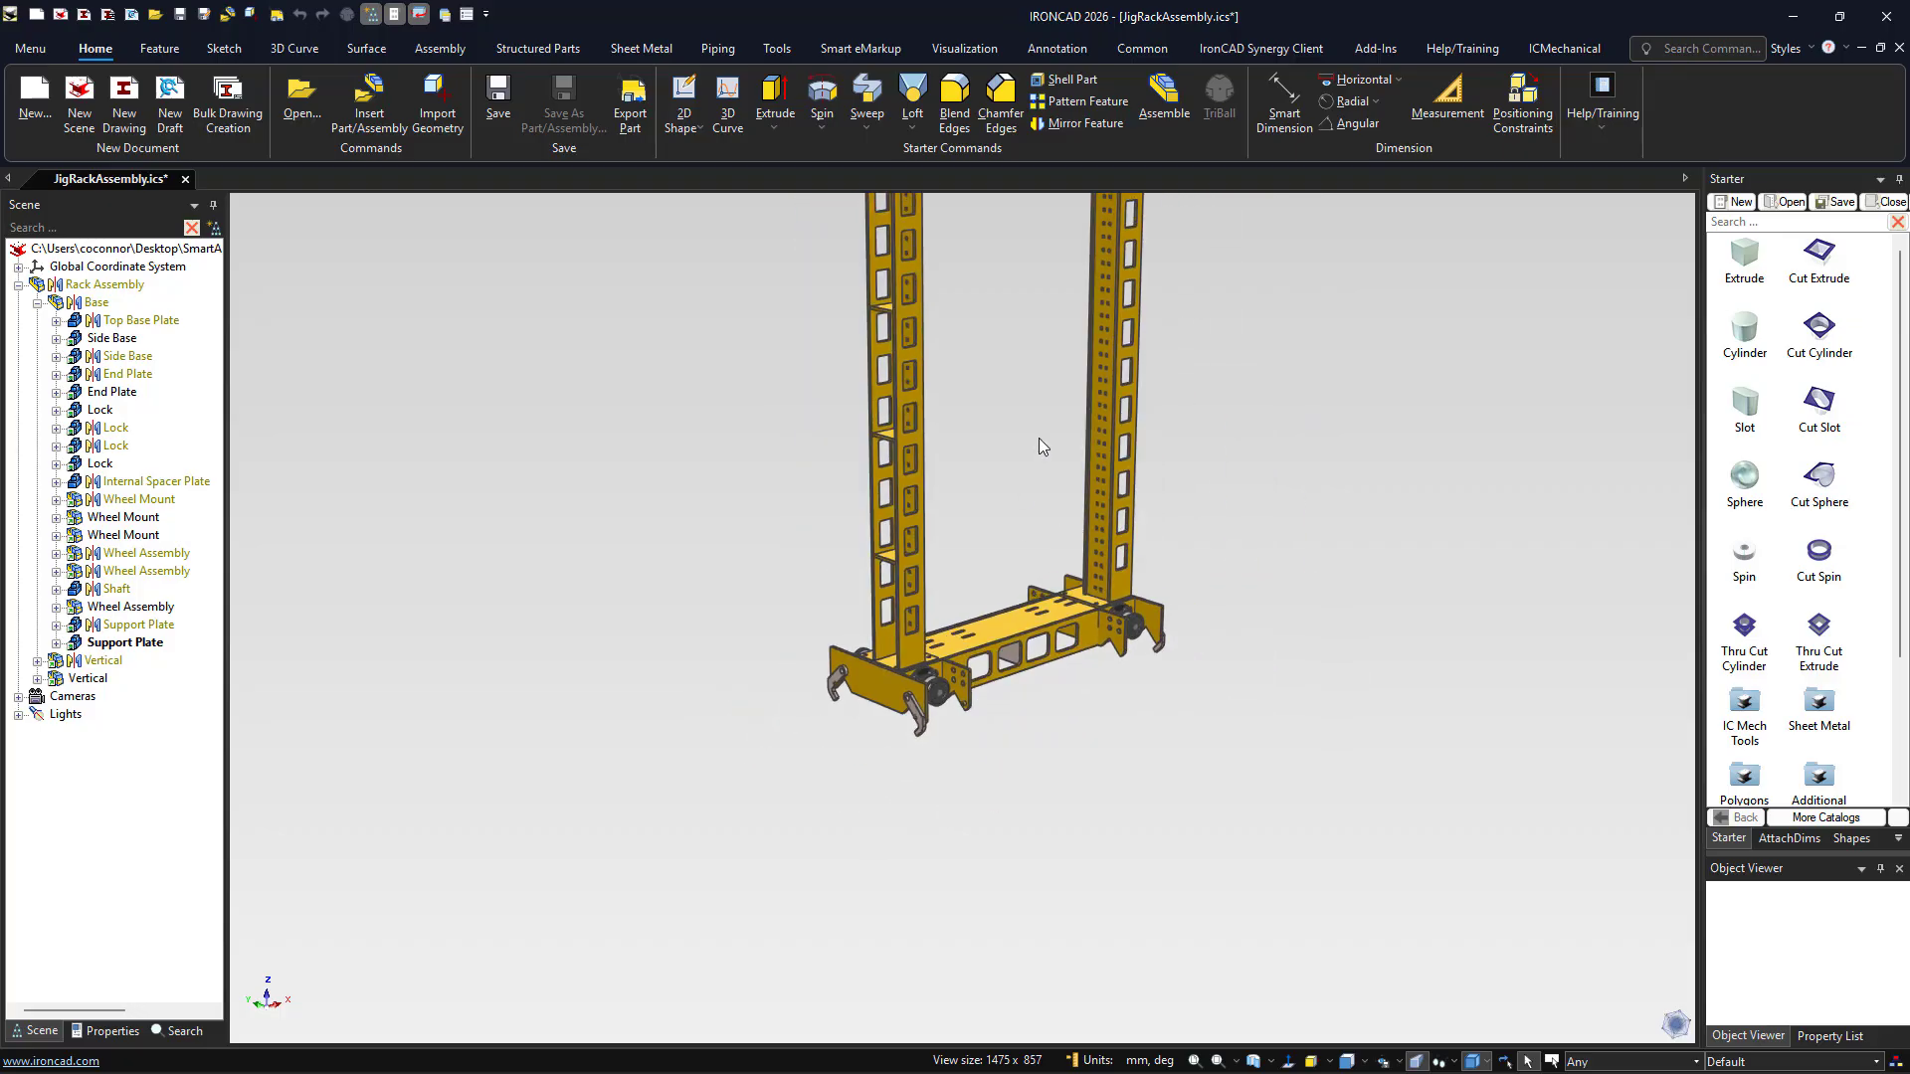
pyautogui.moveTo(965, 528); pyautogui.dragTo(982, 542, button='middle')
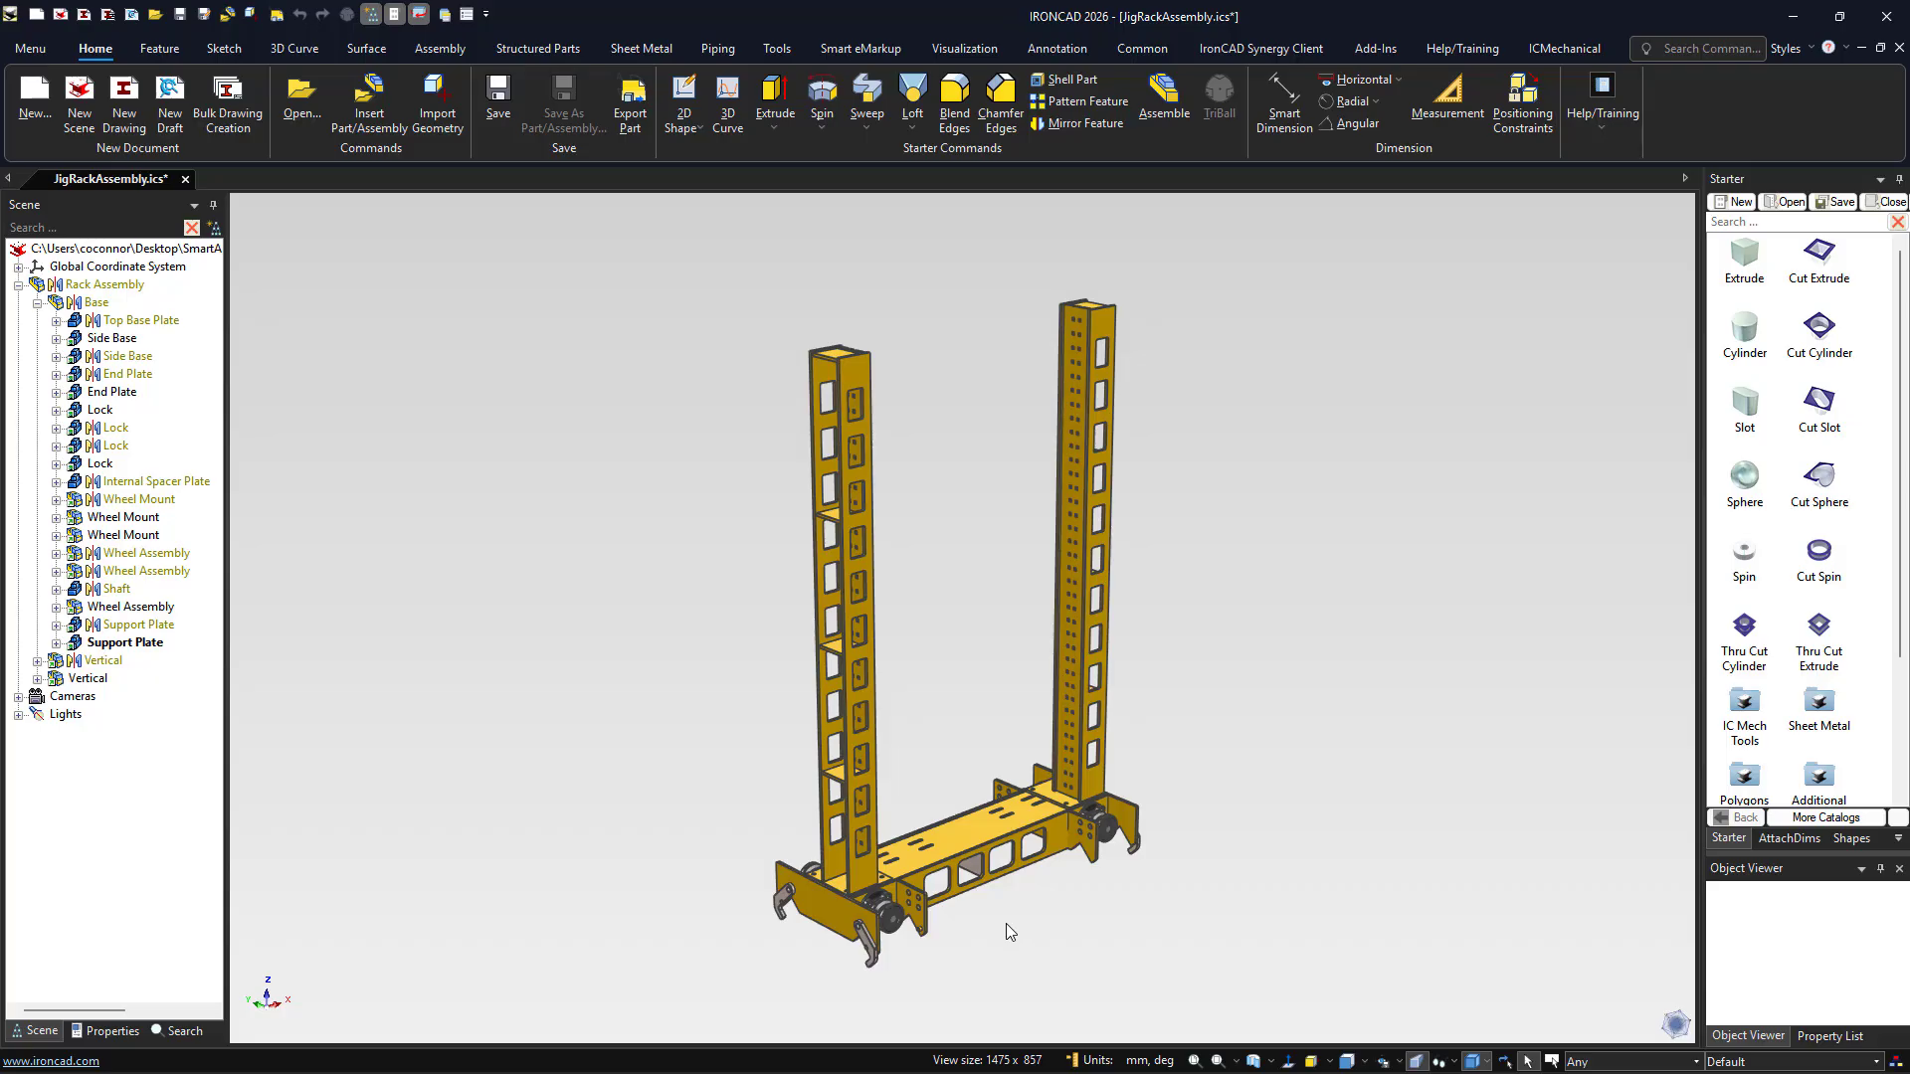
# Start Bulk Drawing Creation and assign the smart template AssemblyTemp_SMAnnotate to the main scene
pyautogui.click(231, 115)
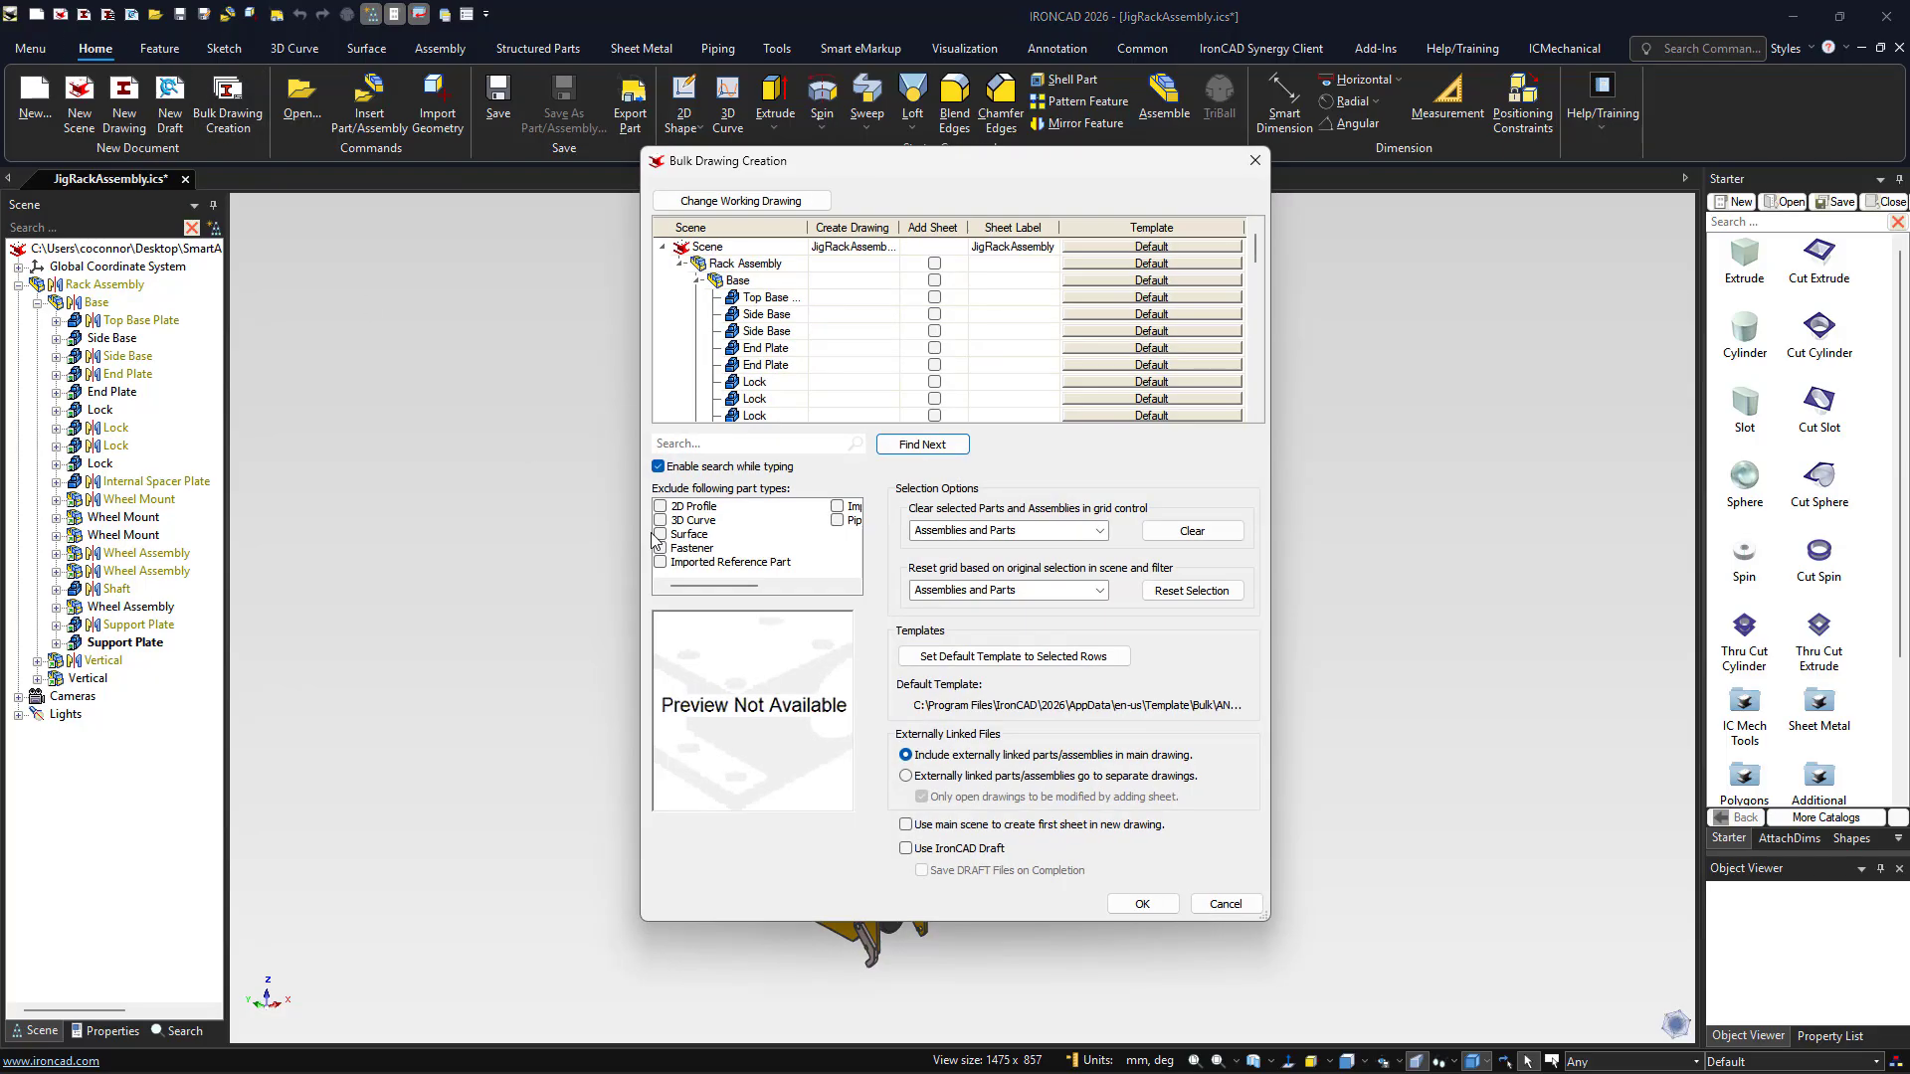
pyautogui.click(1099, 248)
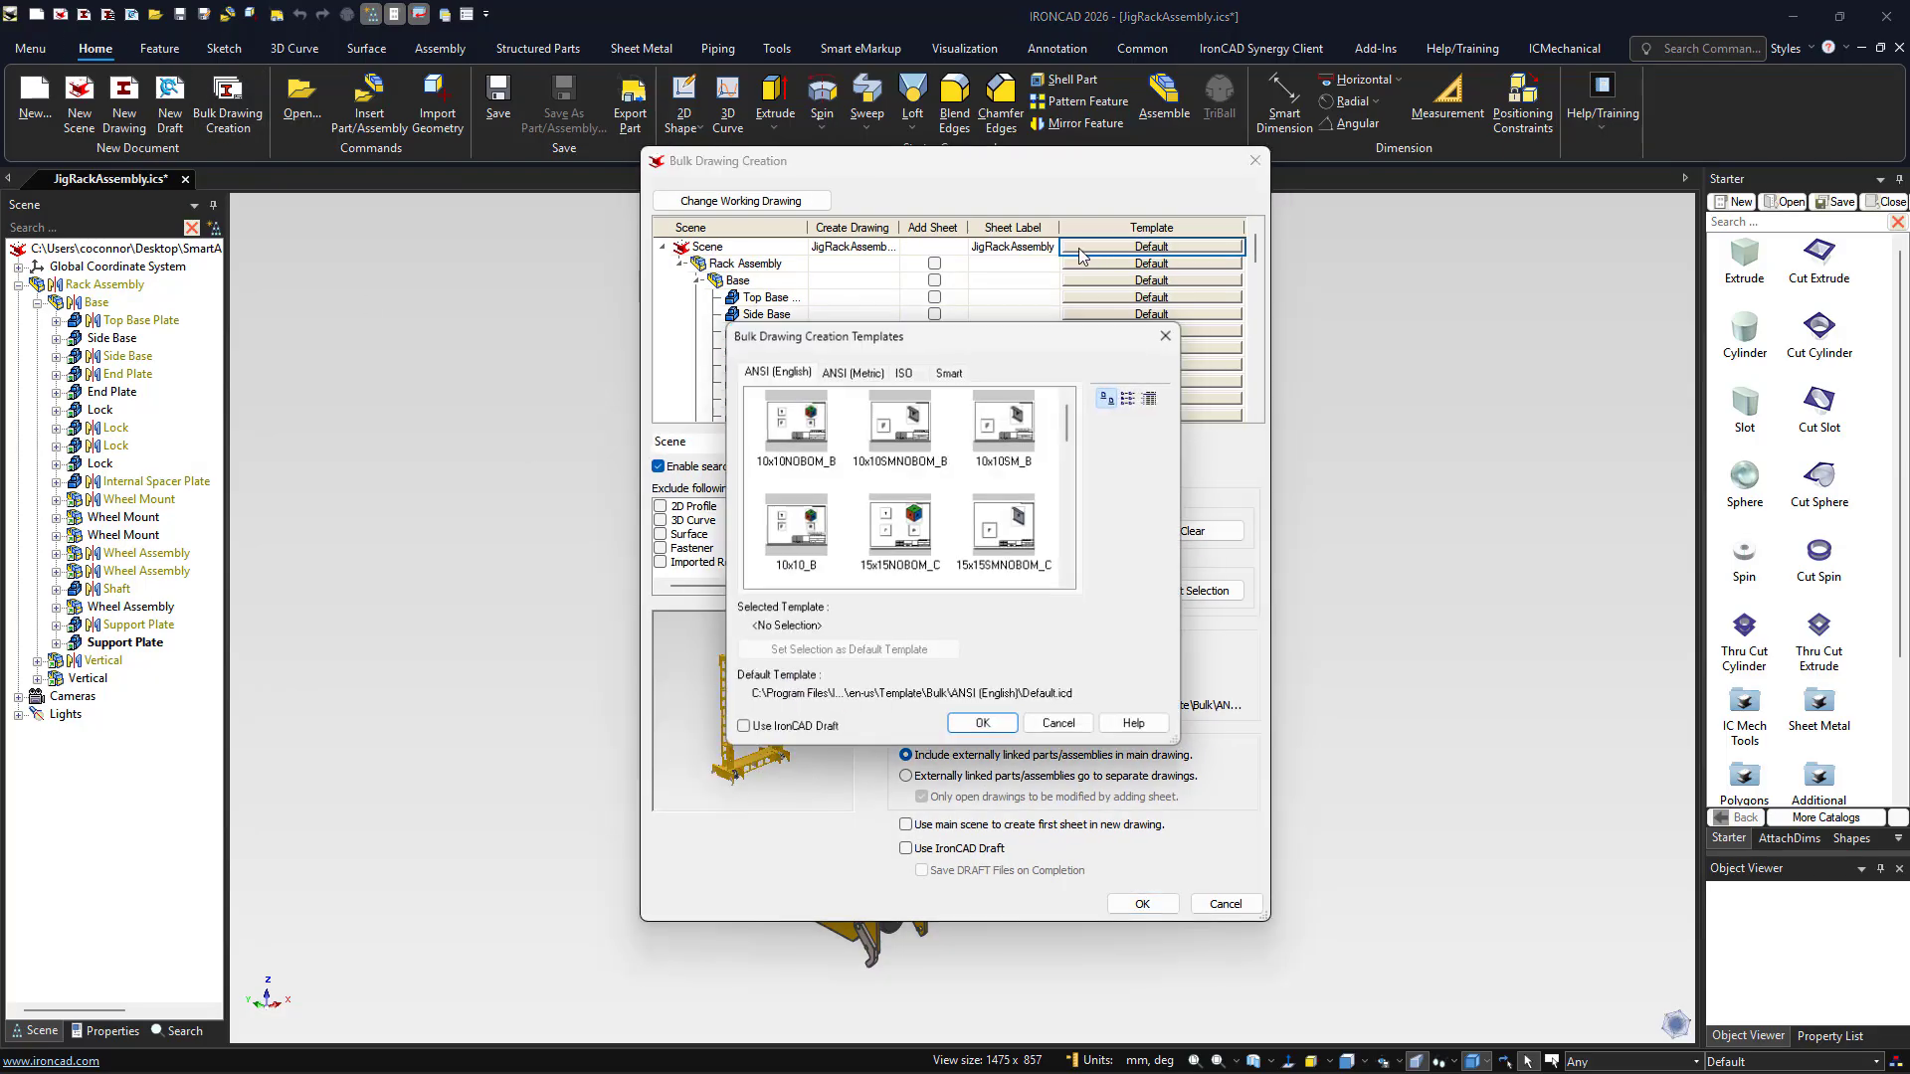
pyautogui.click(964, 378)
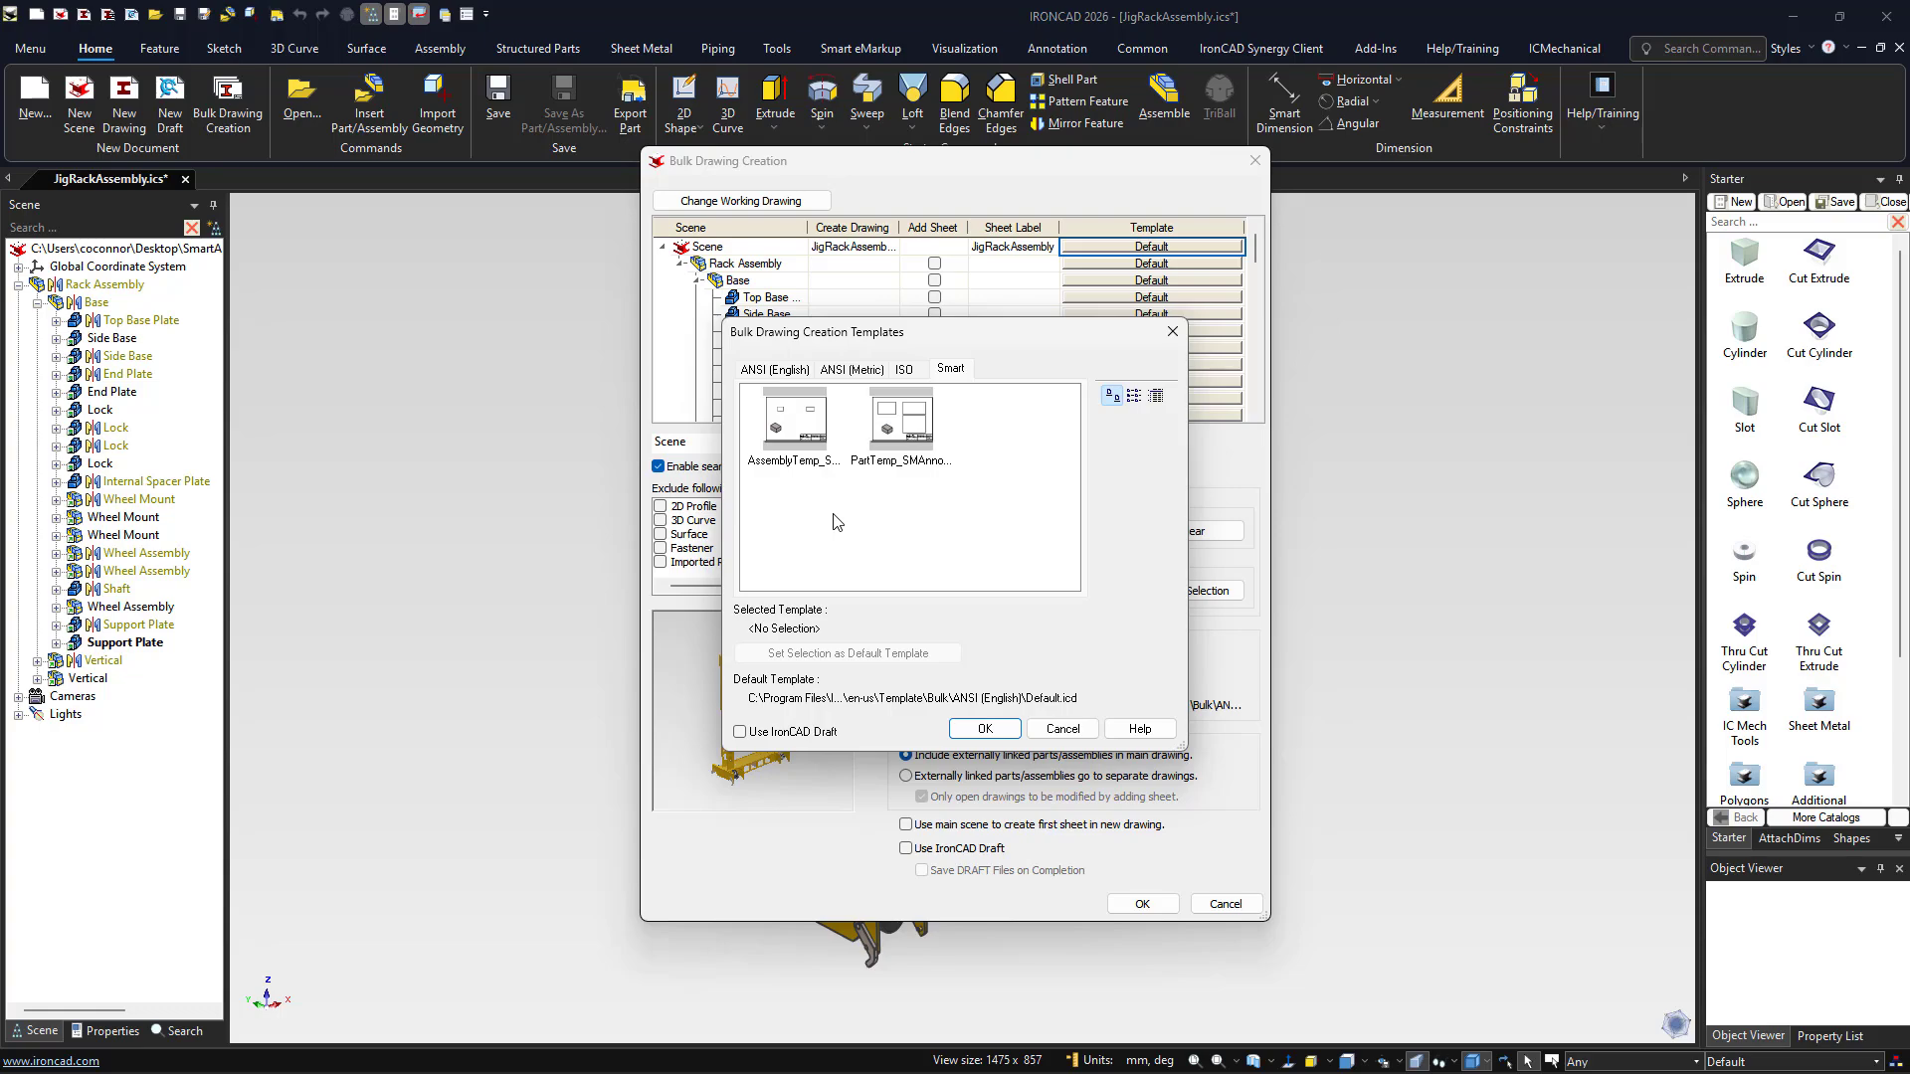
pyautogui.click(805, 429)
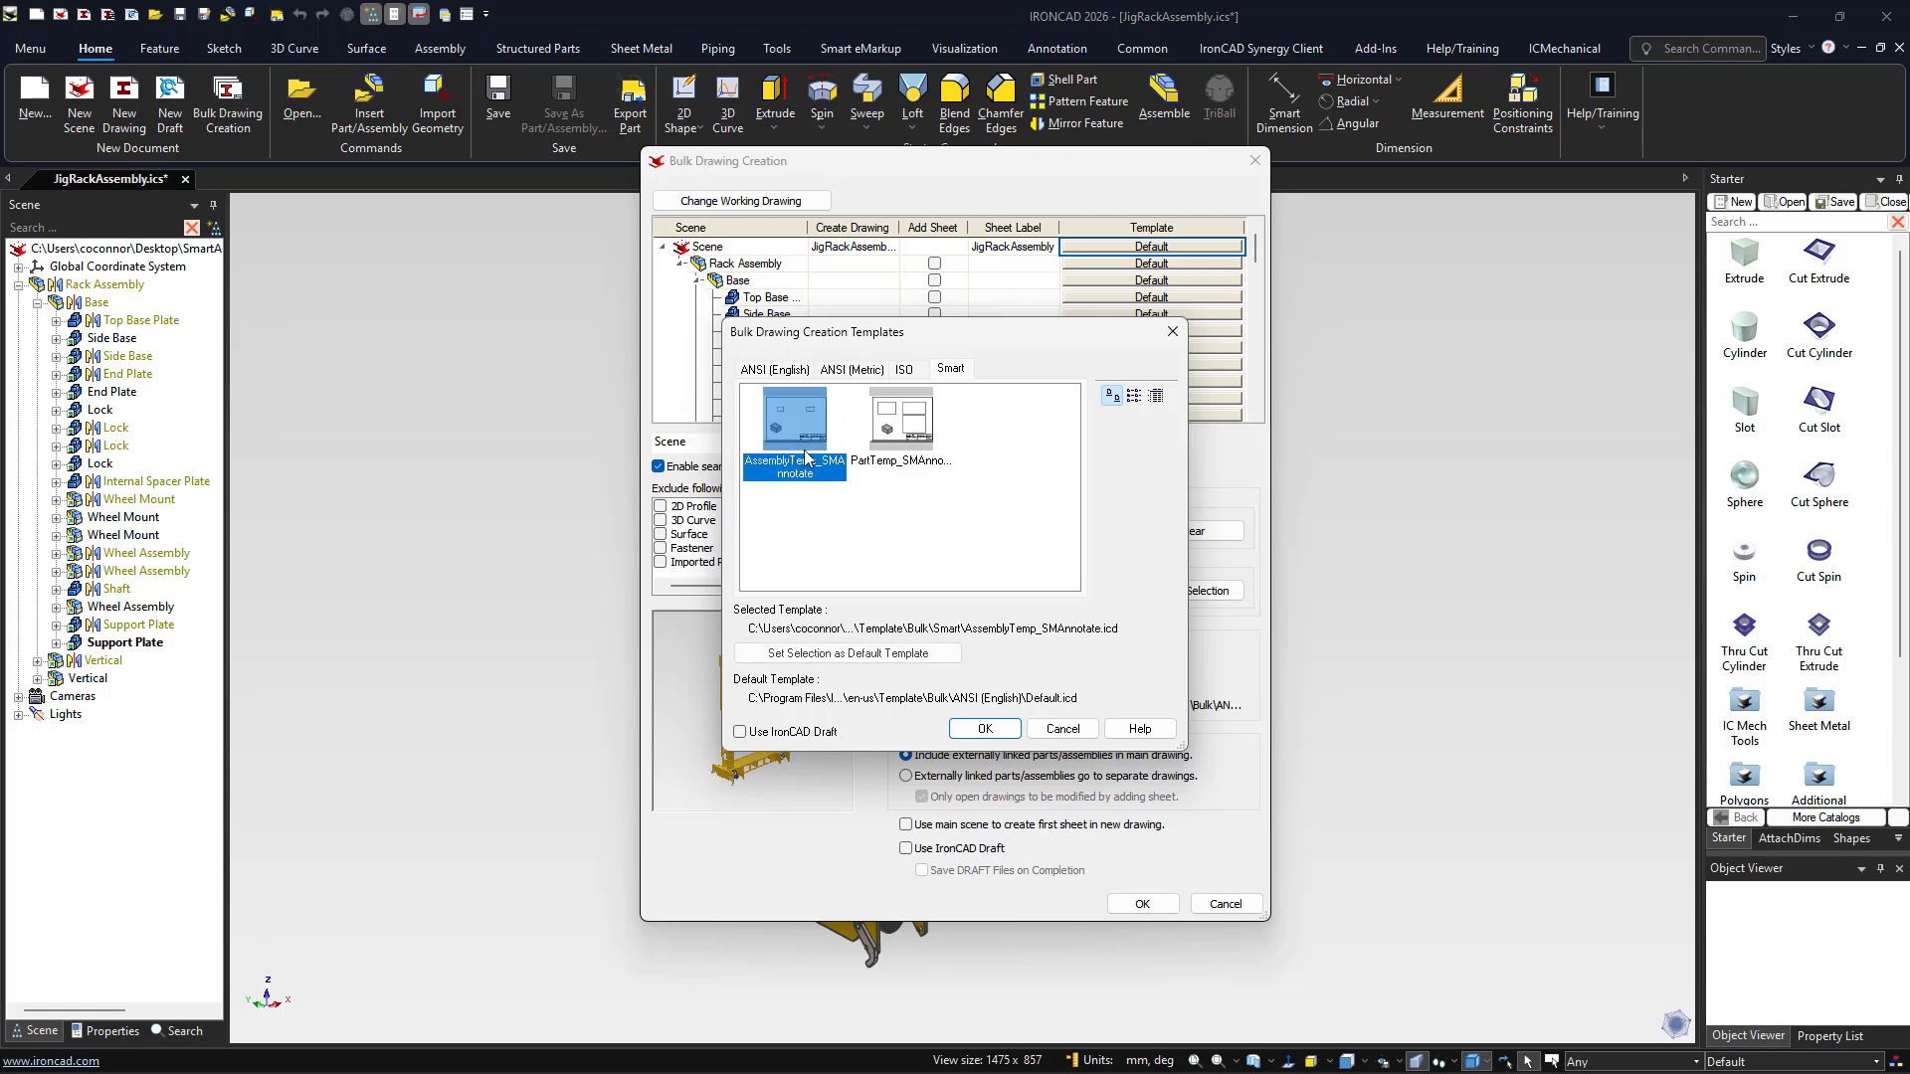
pyautogui.click(995, 730)
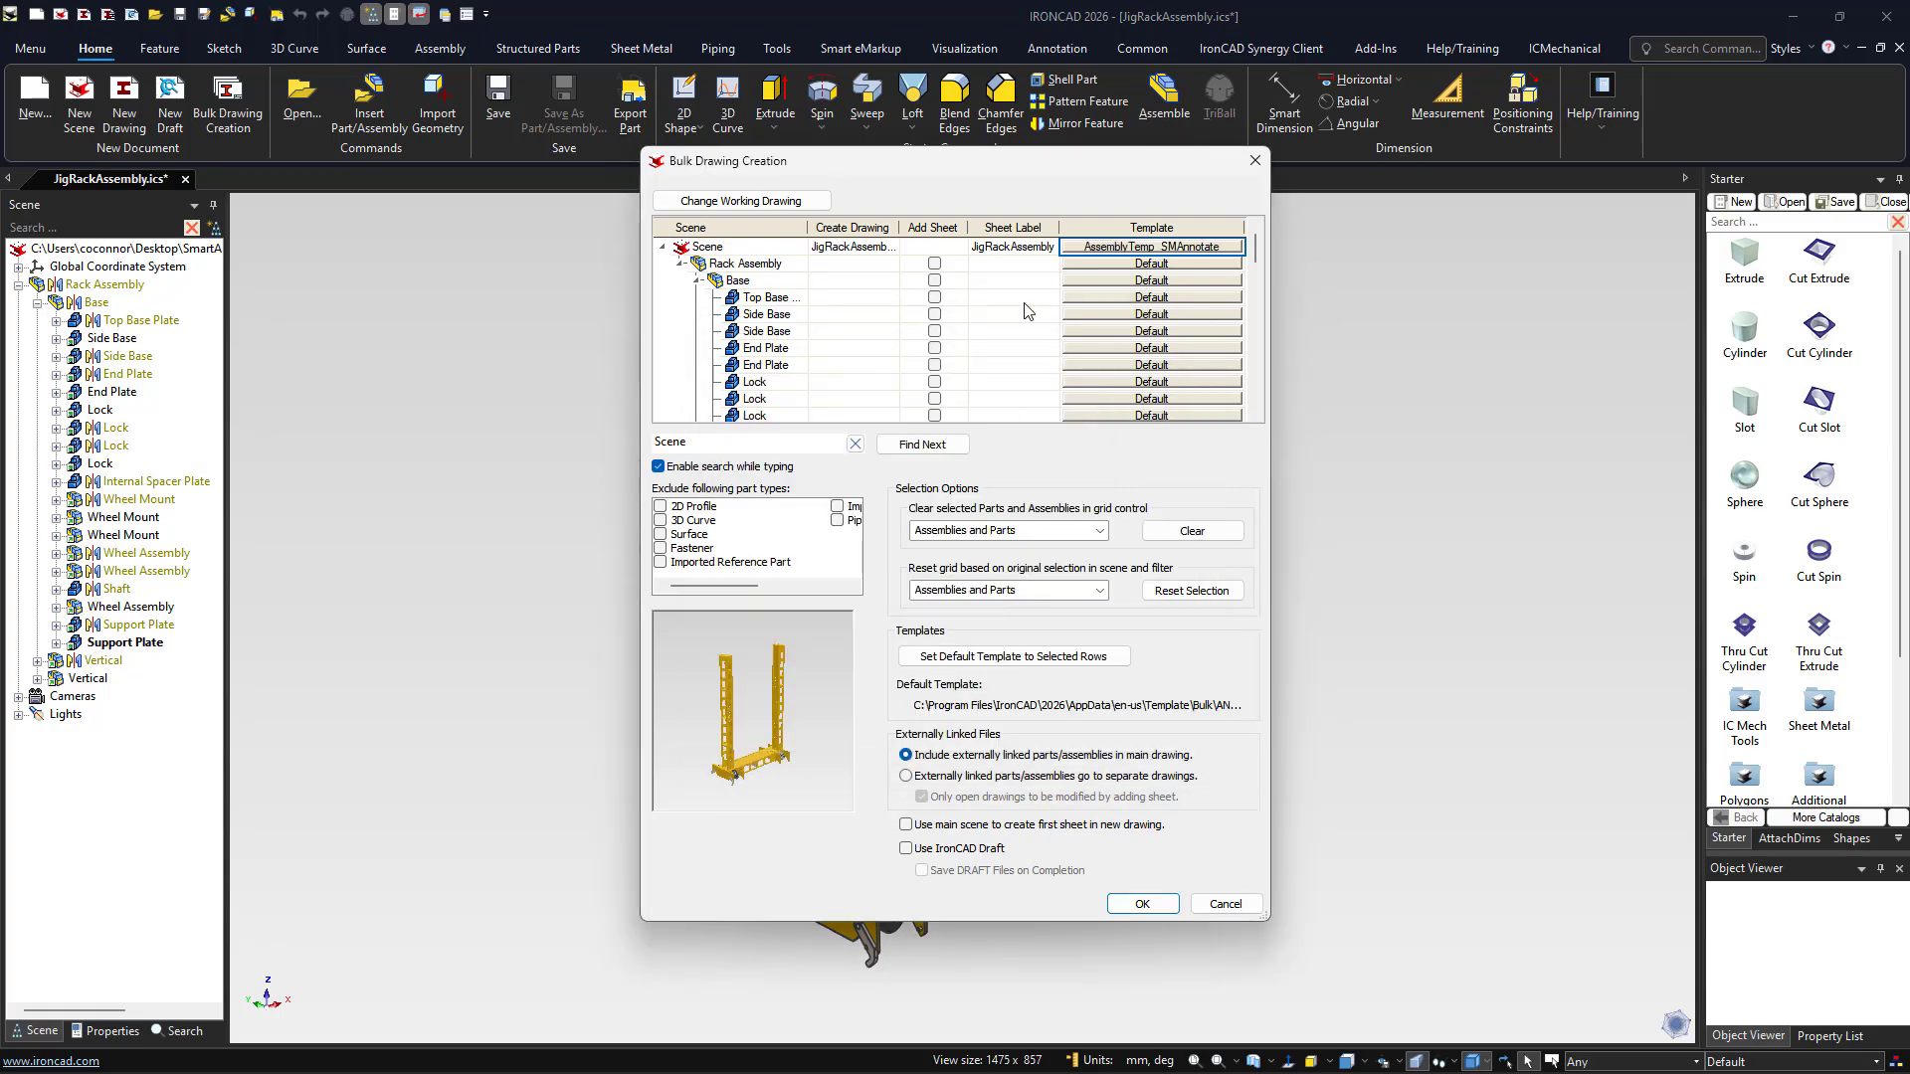
# Include a Support Plate sheet SPE-45 with template PartTemp_SMAnnotate, and generate the drawing with the main scene as its first sheet
pyautogui.scroll(-2, 963, 345)
pyautogui.scroll(-8, 963, 345)
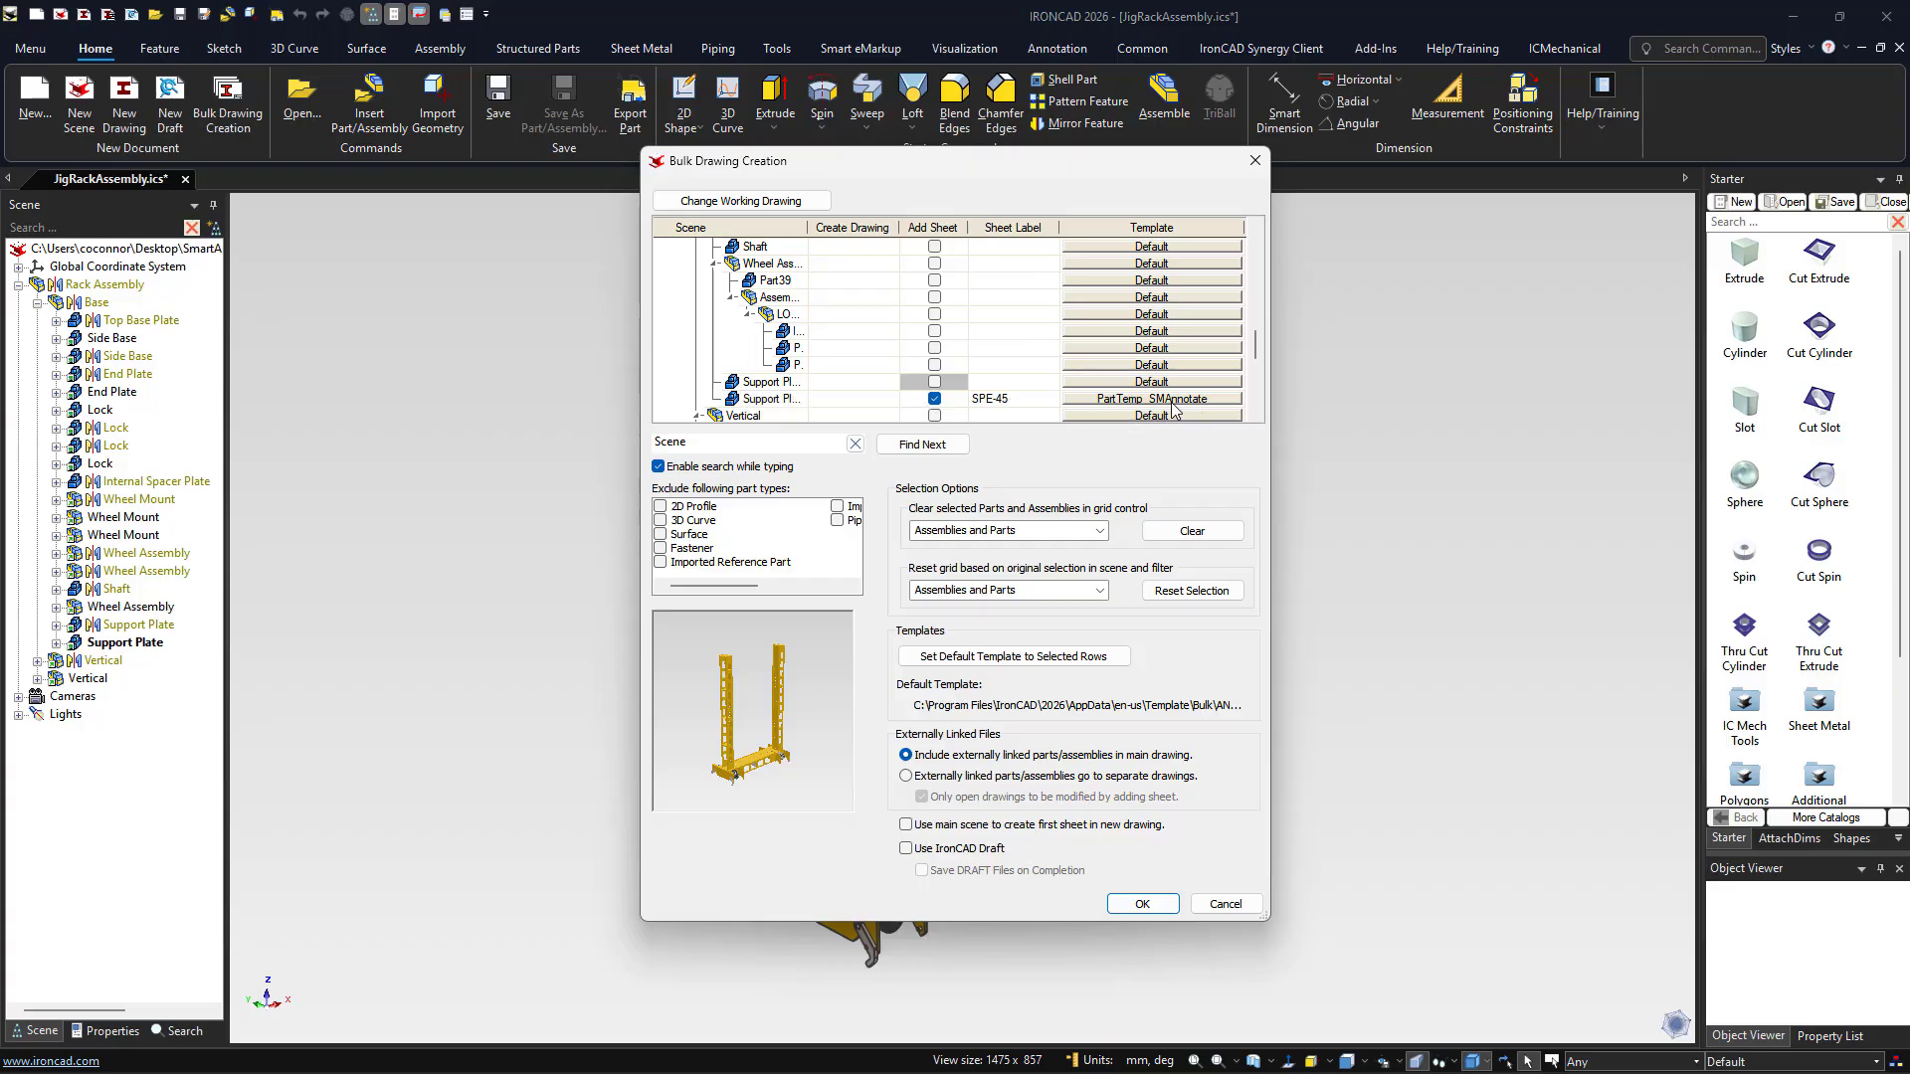
pyautogui.click(907, 825)
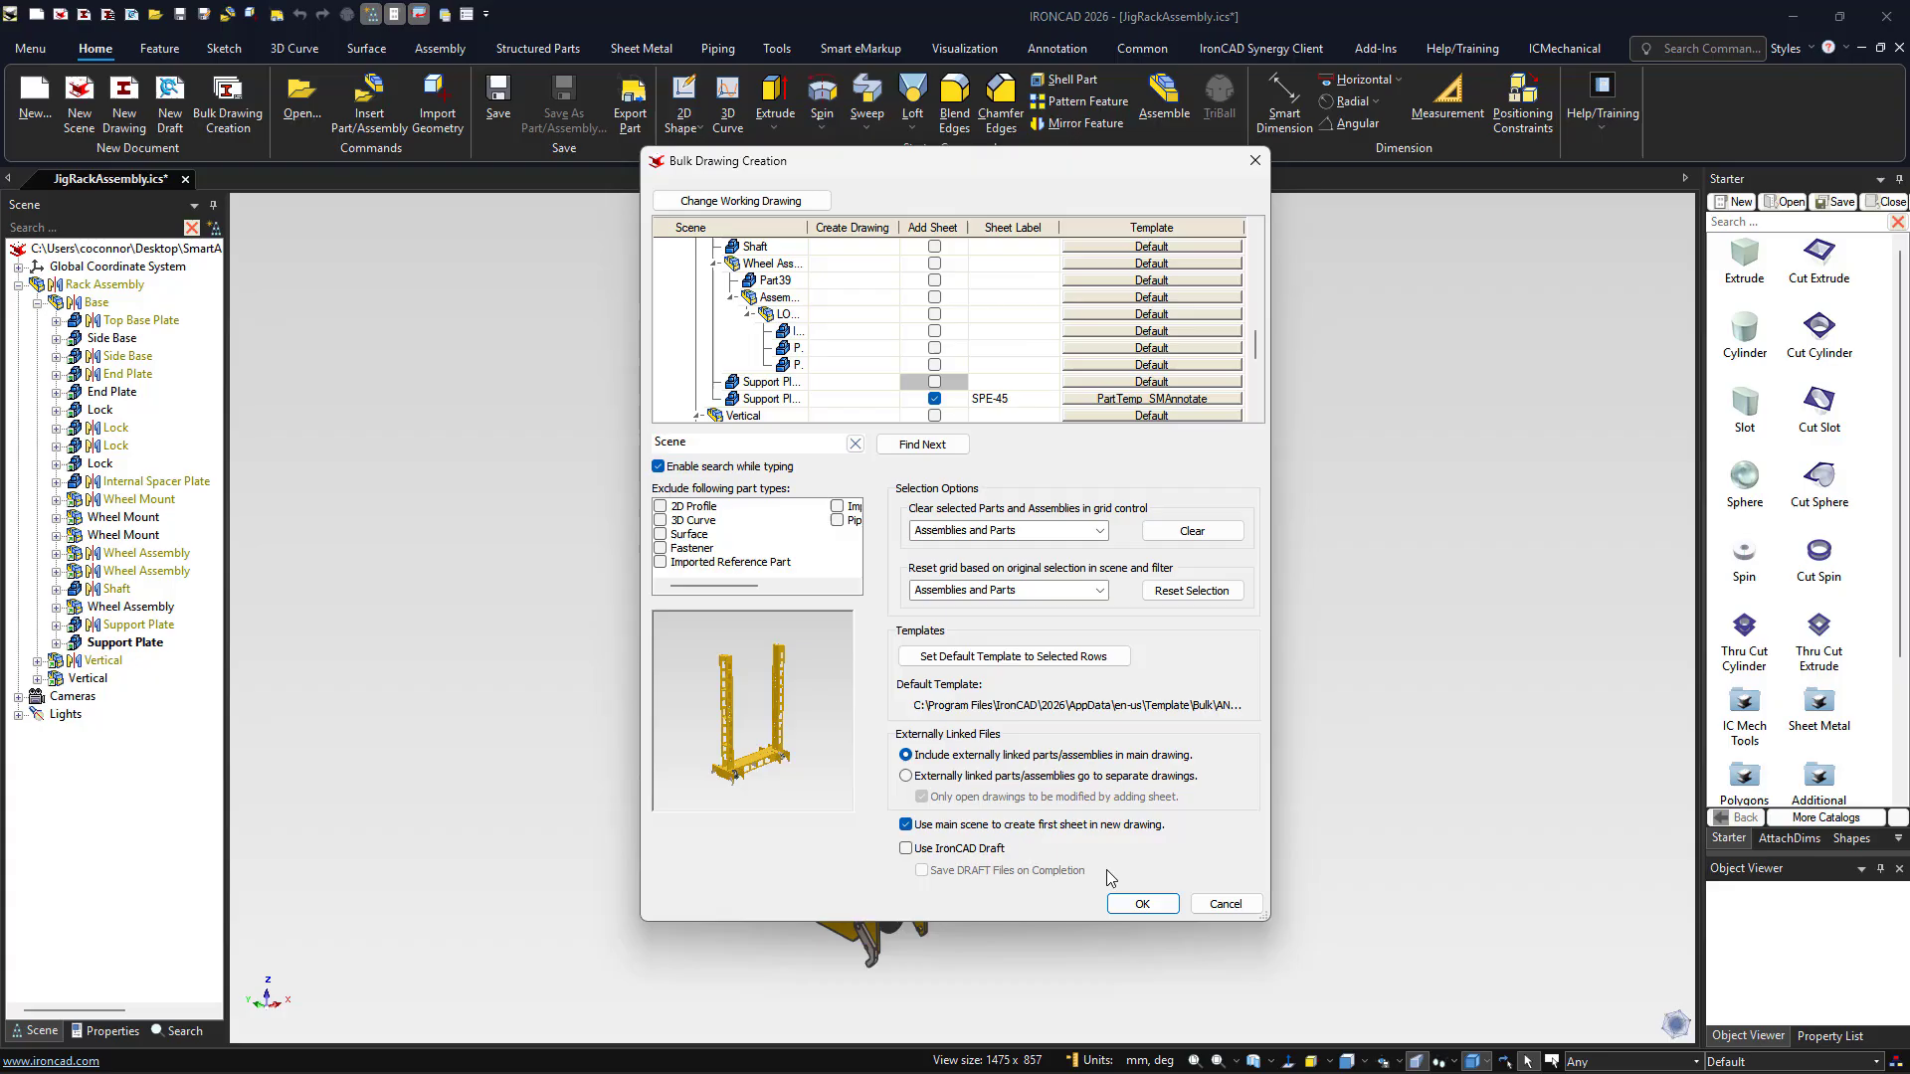
pyautogui.click(1147, 906)
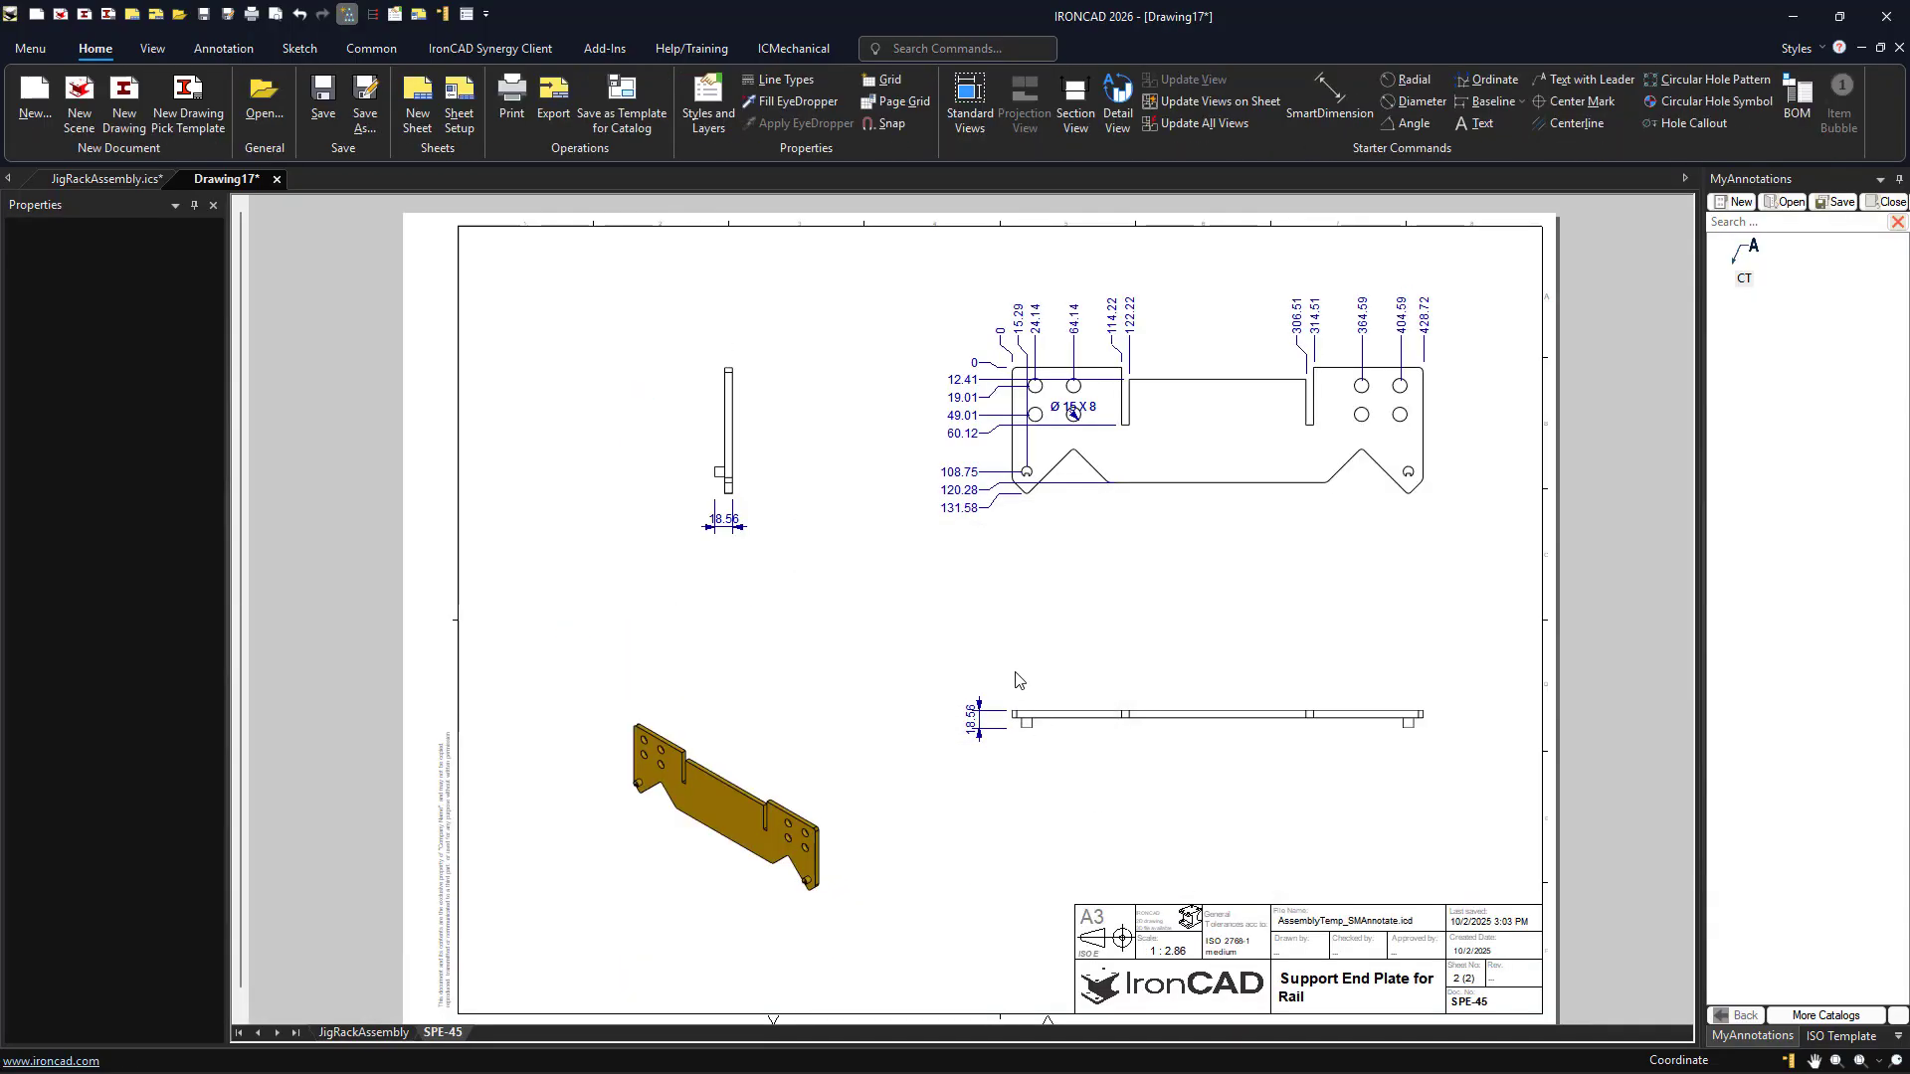
# Move the front view's Ø 15 X 8 dimension text off the hole, into the open plate area below and to its right
pyautogui.click(1072, 408)
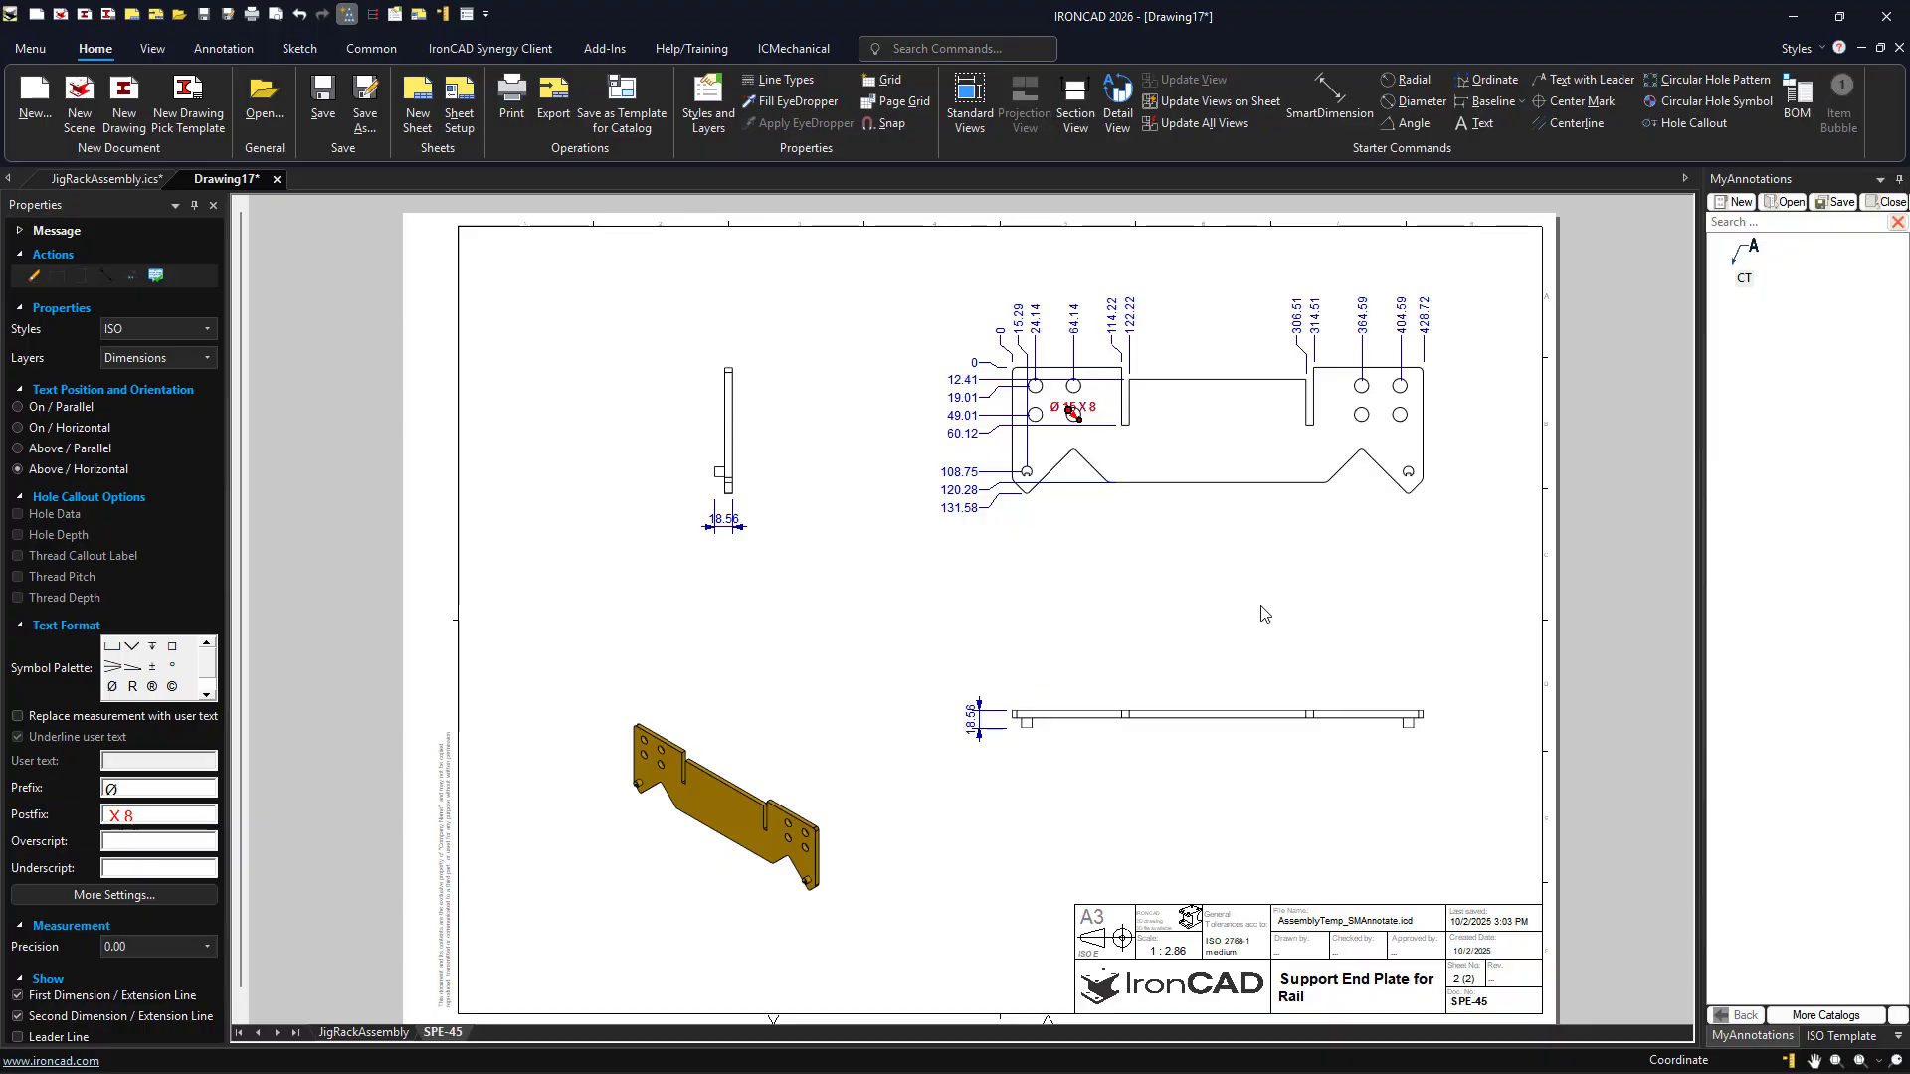
pyautogui.scroll(2, 1035, 522)
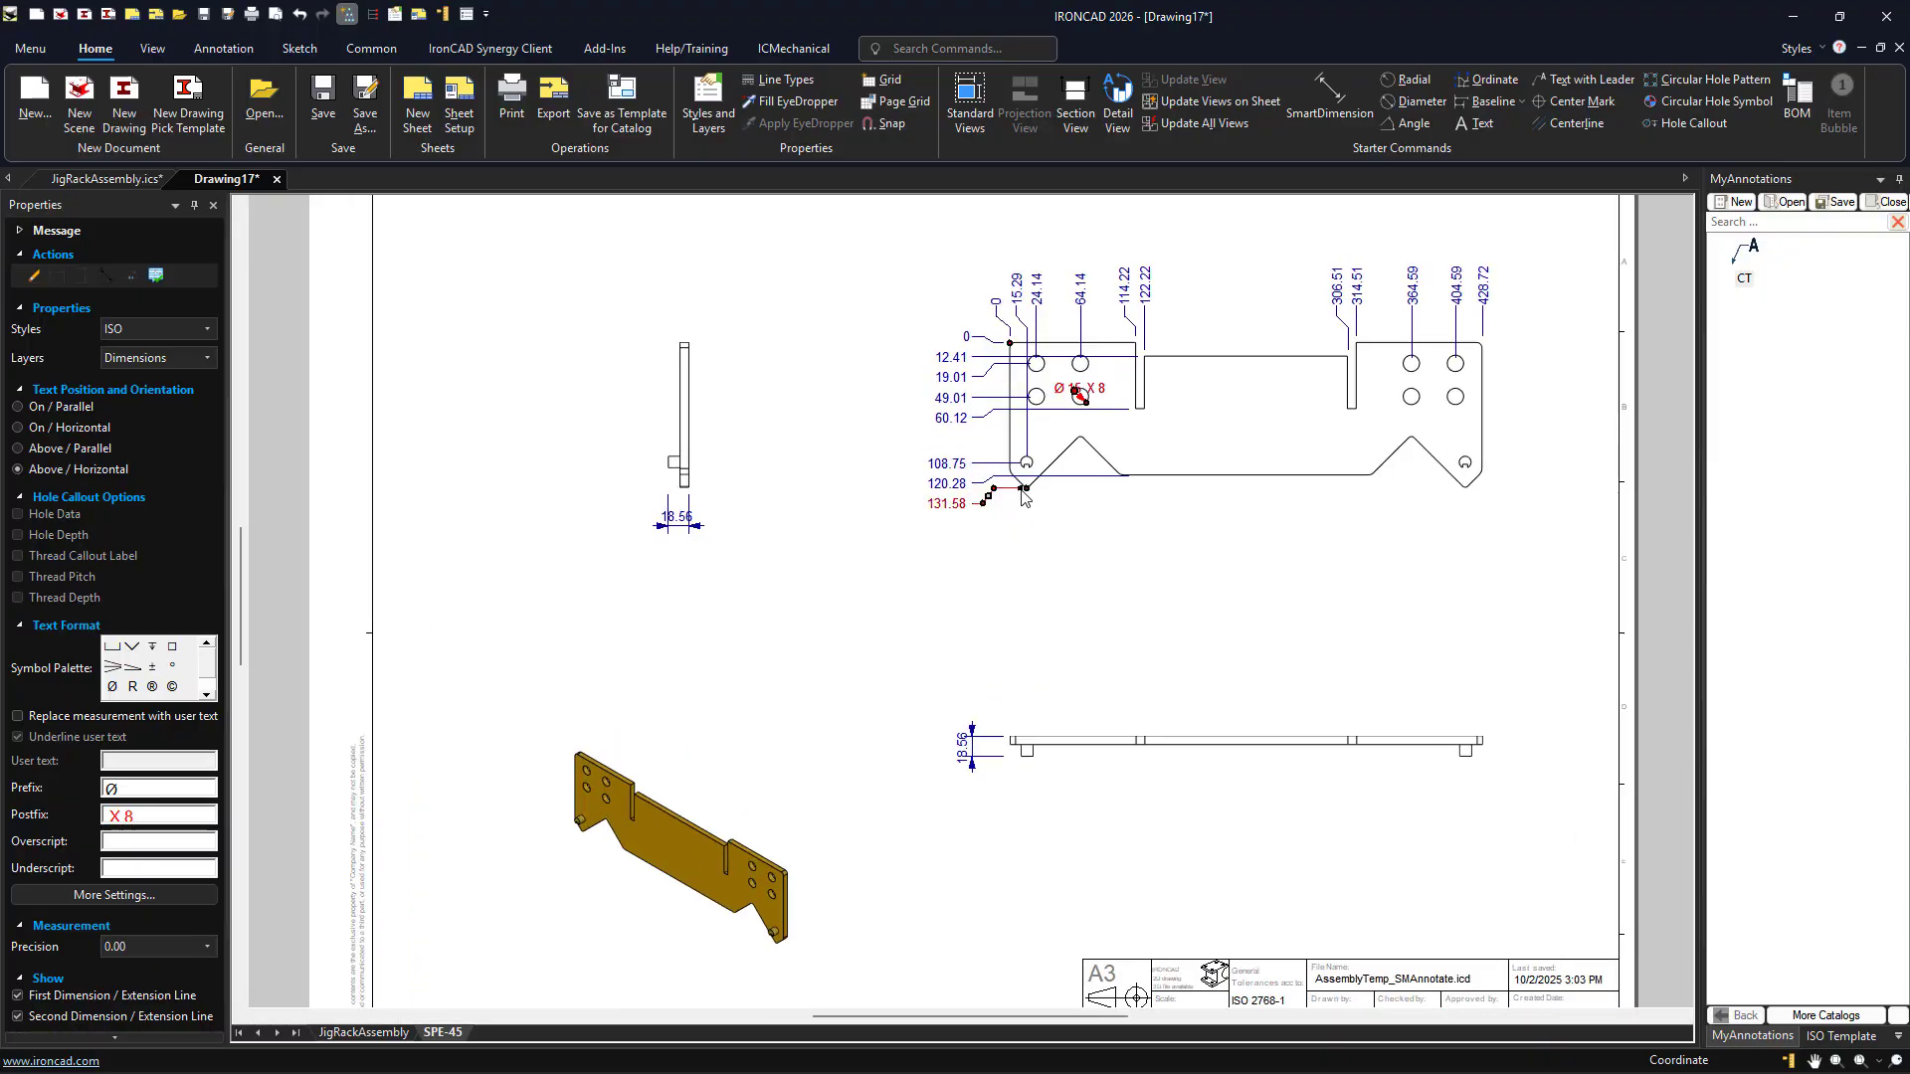
pyautogui.scroll(2, 1024, 492)
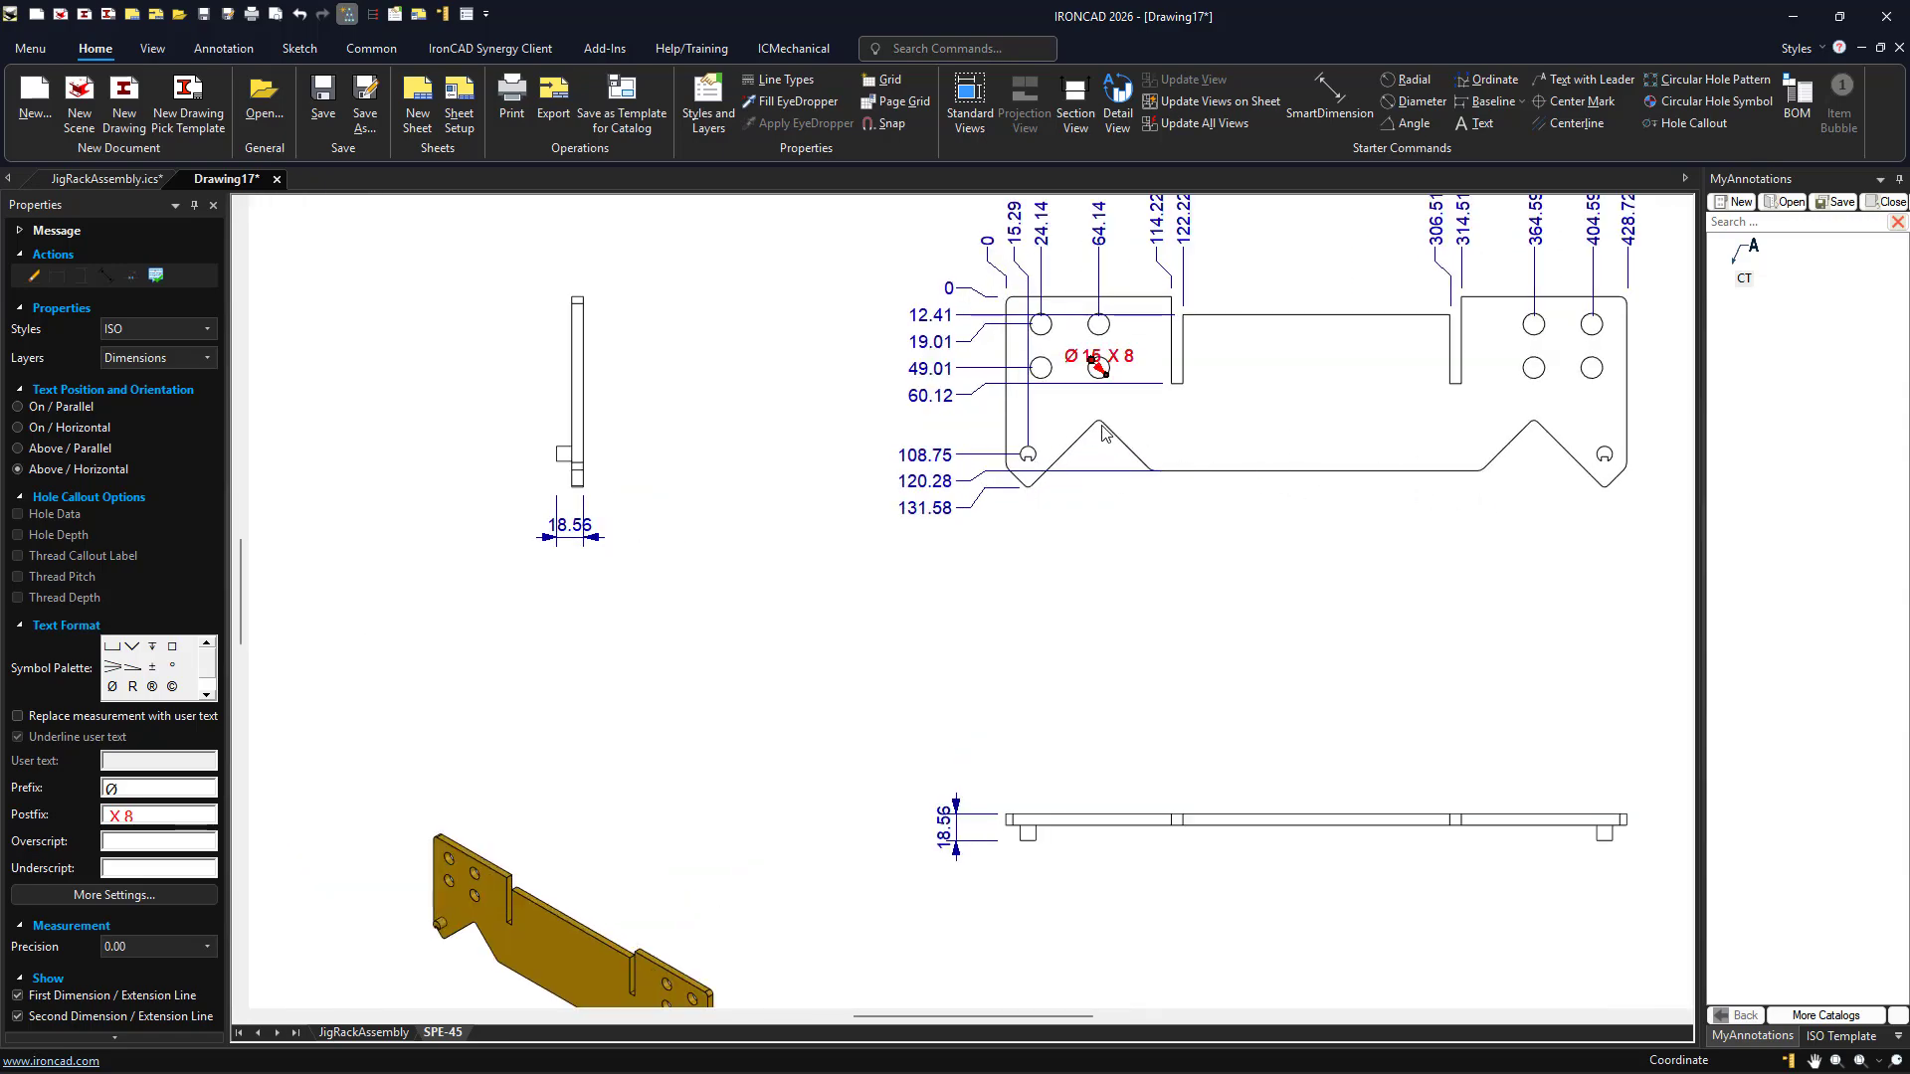
pyautogui.scroll(-2, 1139, 516)
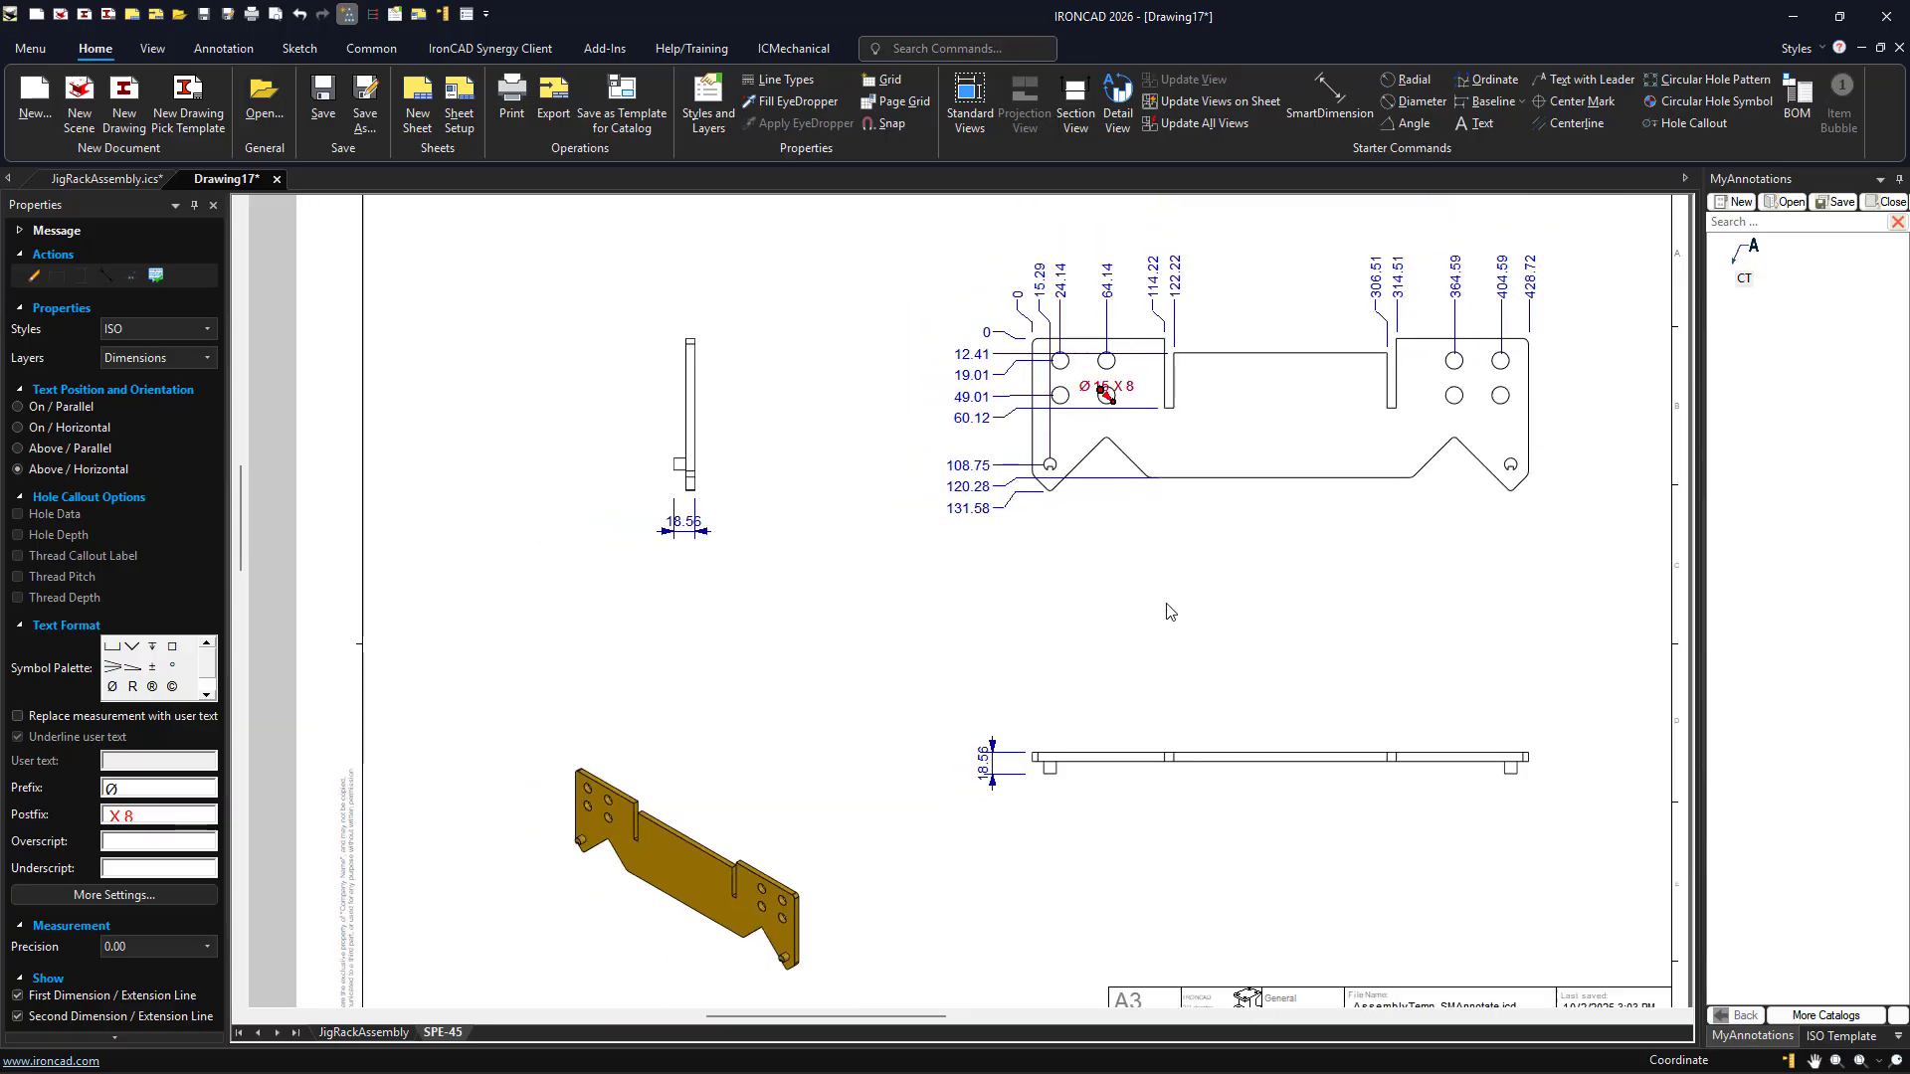
pyautogui.press('Escape')
pyautogui.scroll(1, 1144, 414)
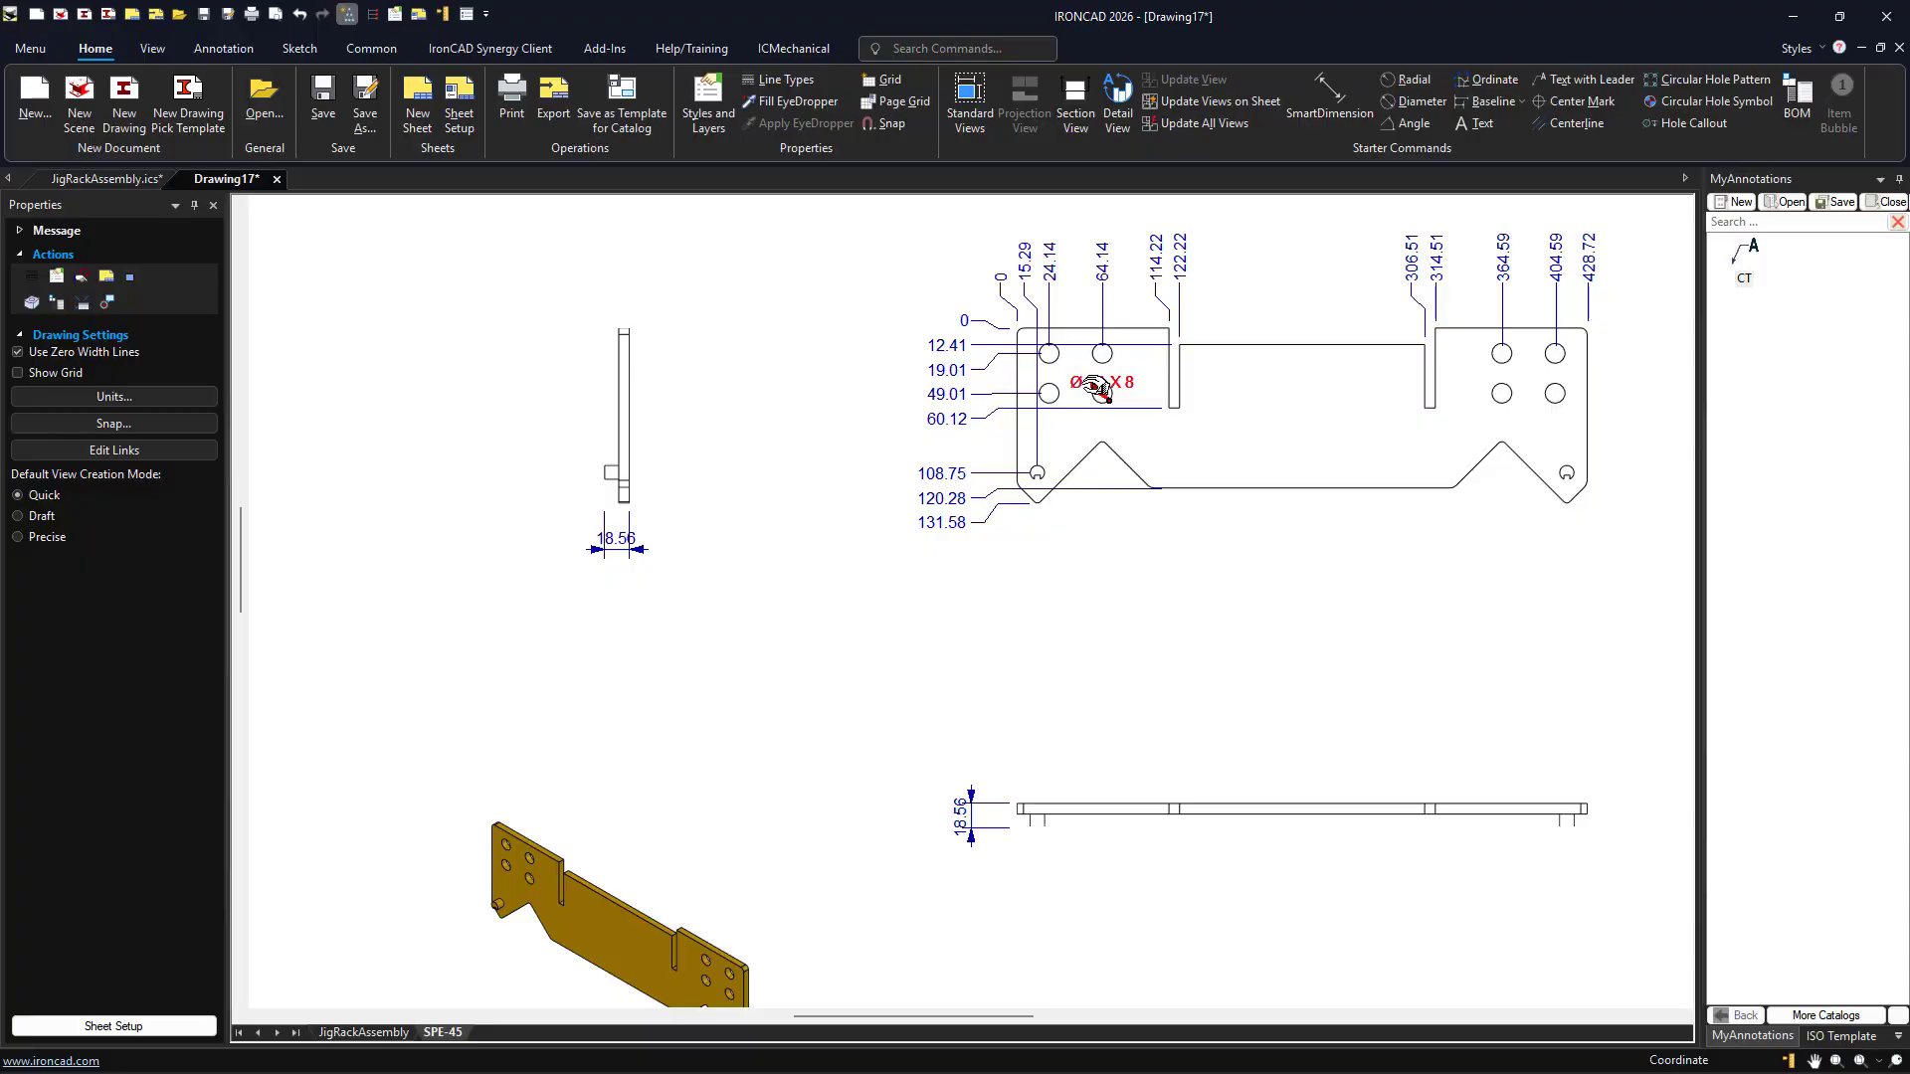
pyautogui.moveTo(1100, 390); pyautogui.dragTo(1180, 436)
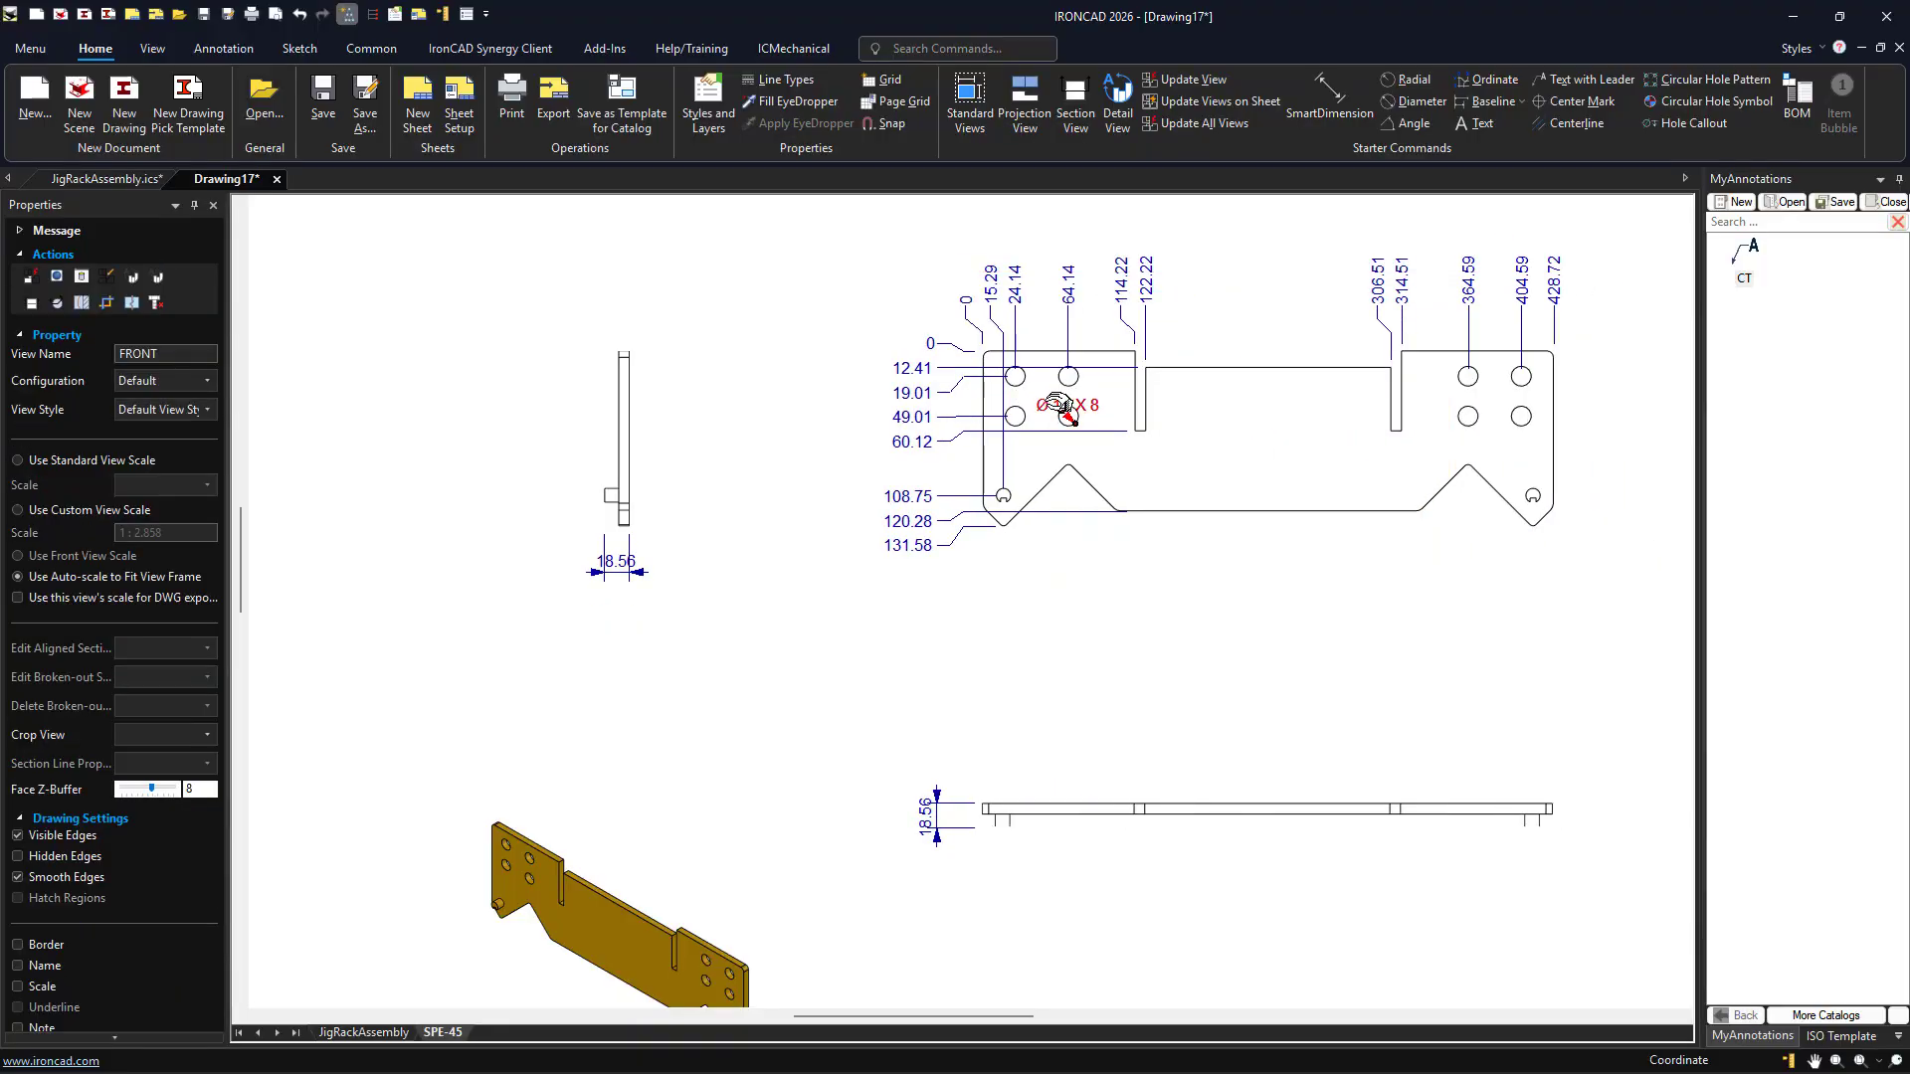
pyautogui.moveTo(1068, 408); pyautogui.dragTo(1174, 465)
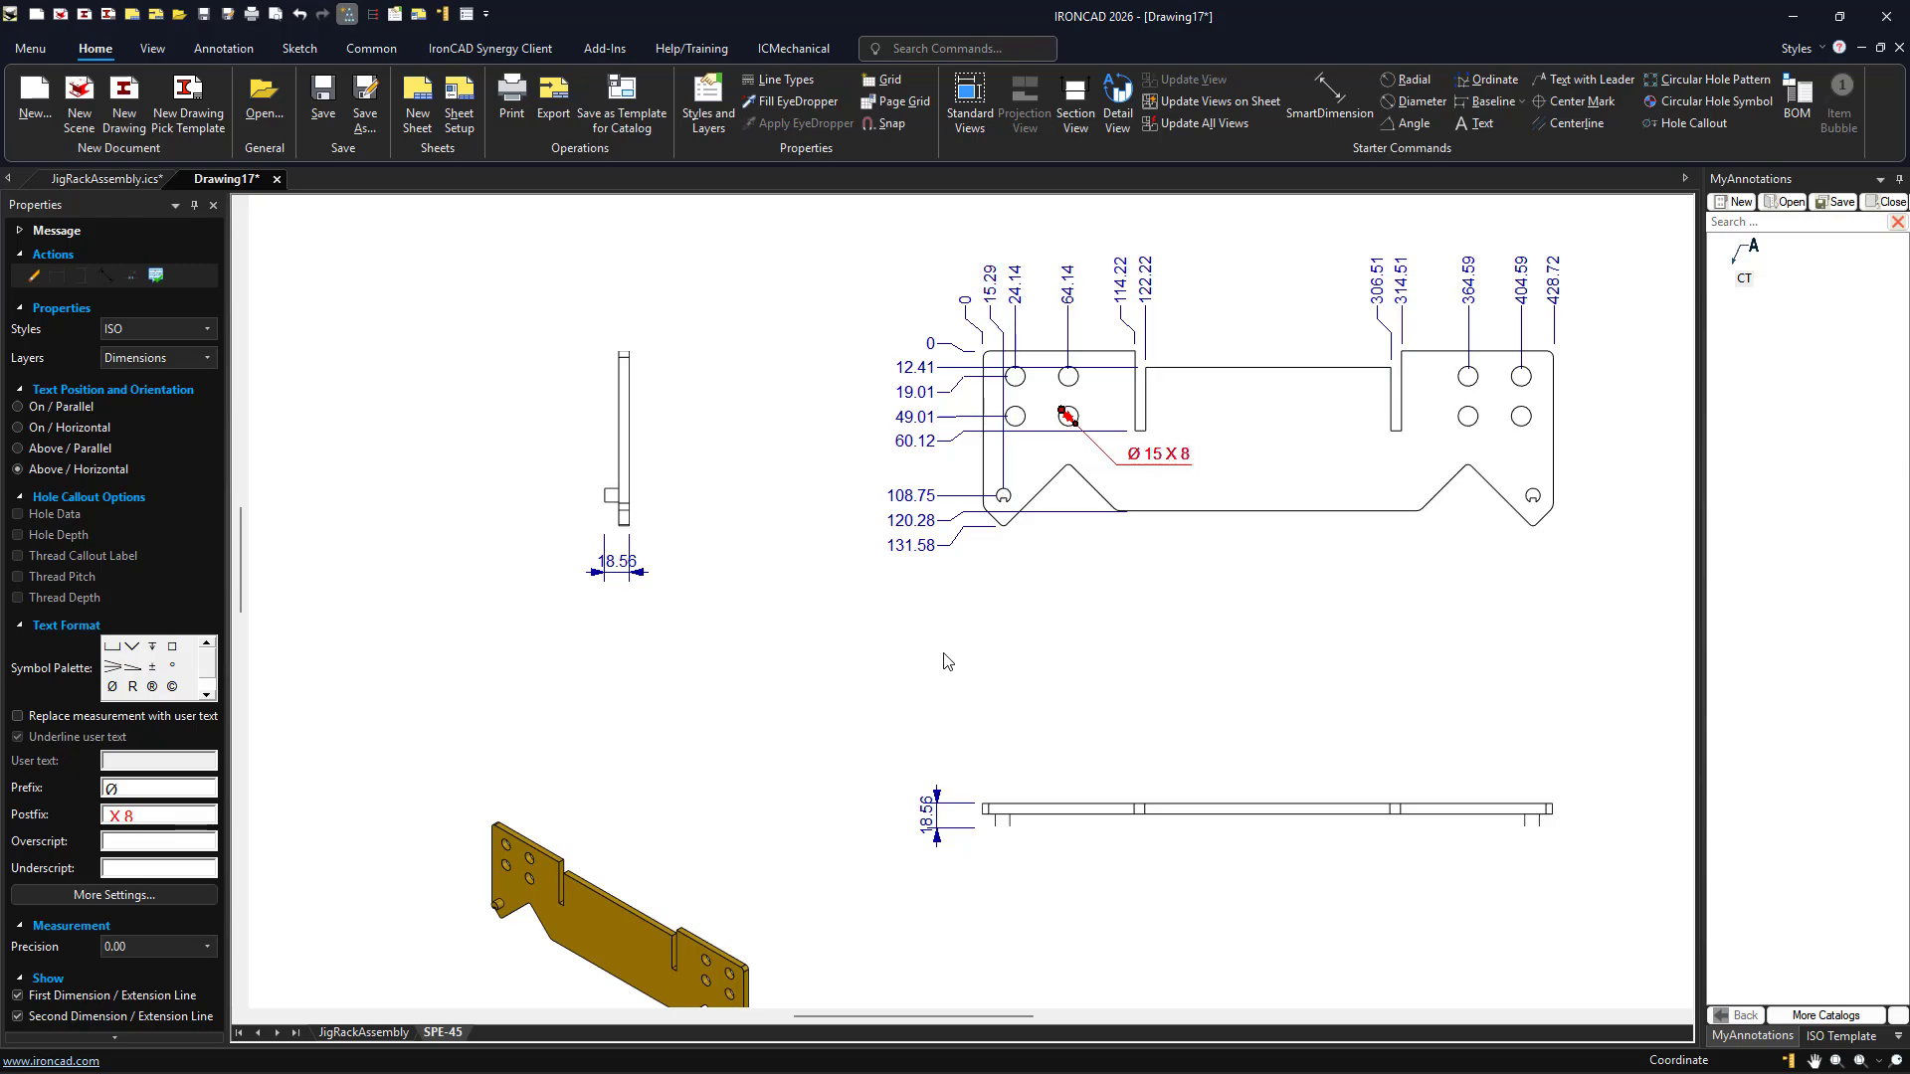
pyautogui.click(791, 689)
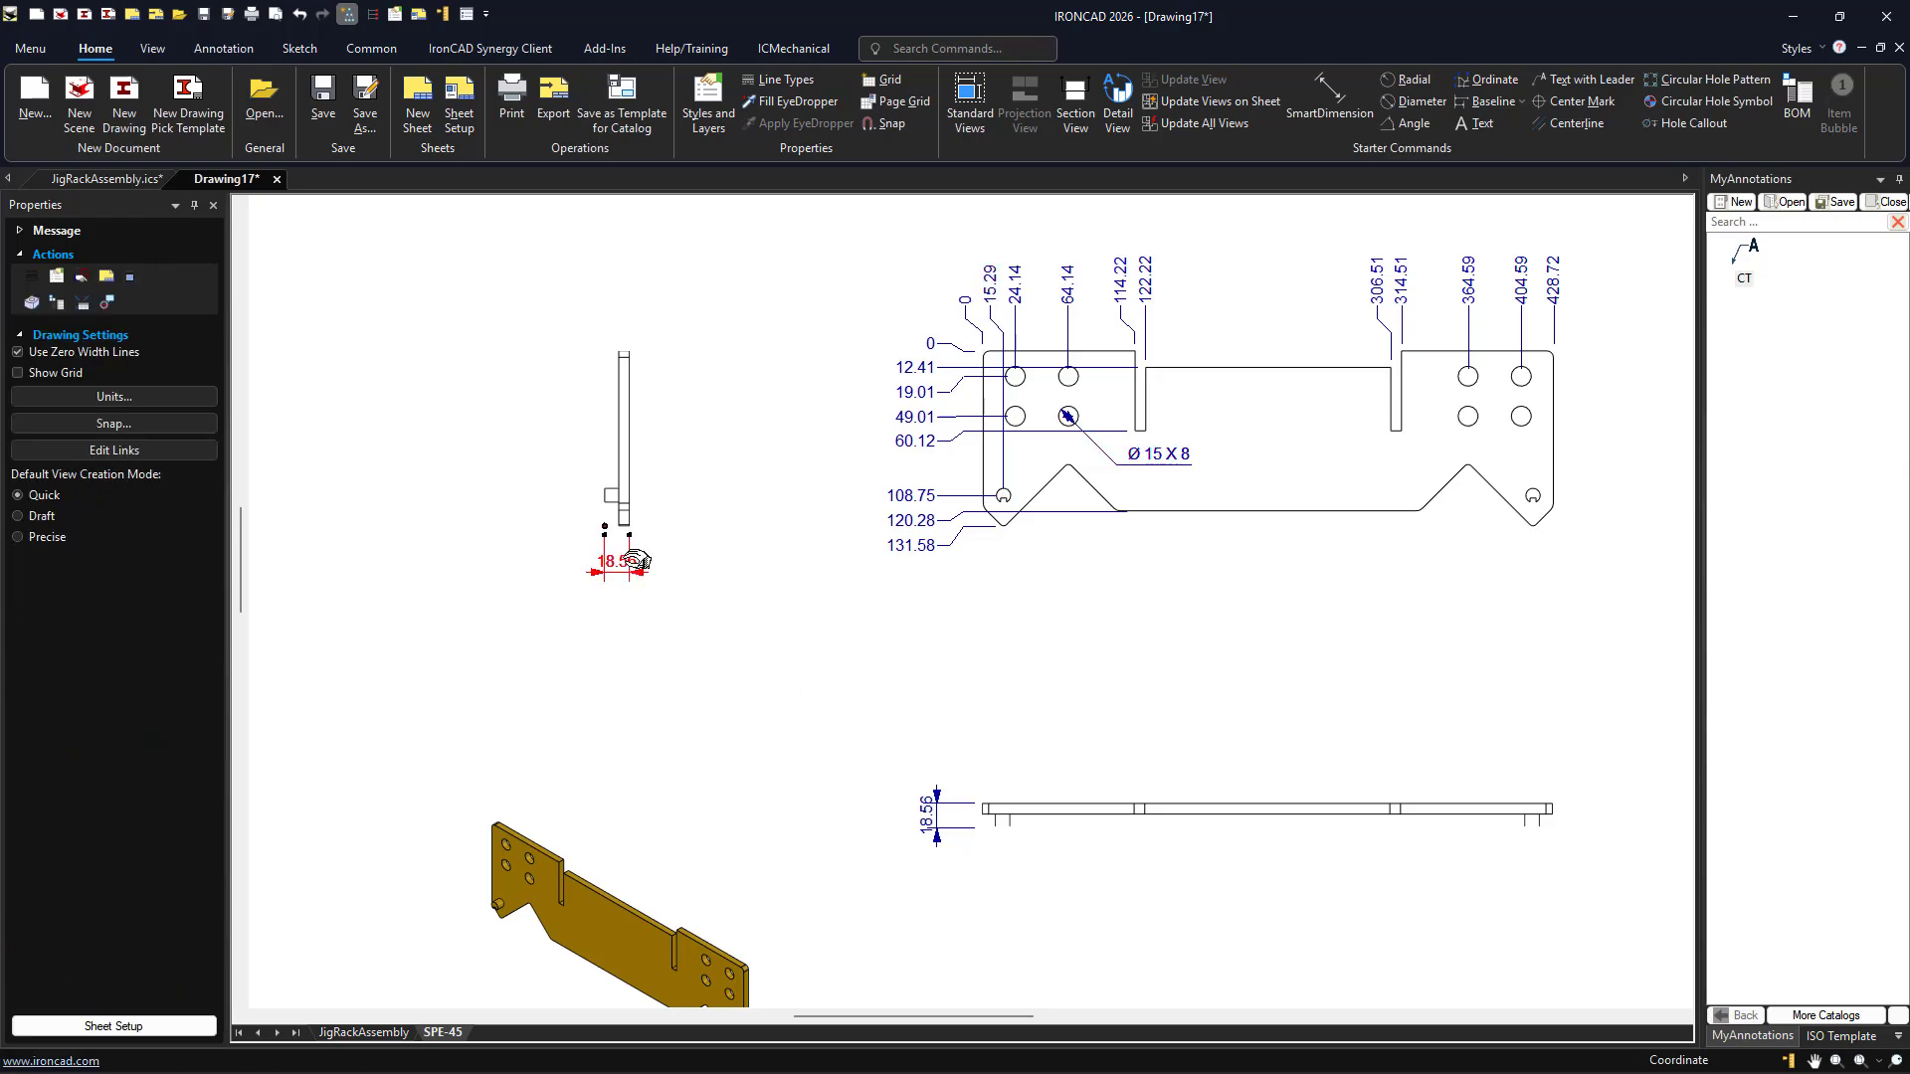
# Move the side view's overall width dimension text outside its left extension line, and flip the Ø 15 X 8 dimension's arrows outside the hole
pyautogui.click(634, 561)
pyautogui.moveTo(634, 561); pyautogui.dragTo(553, 562)
pyautogui.click(808, 679)
pyautogui.click(1156, 454)
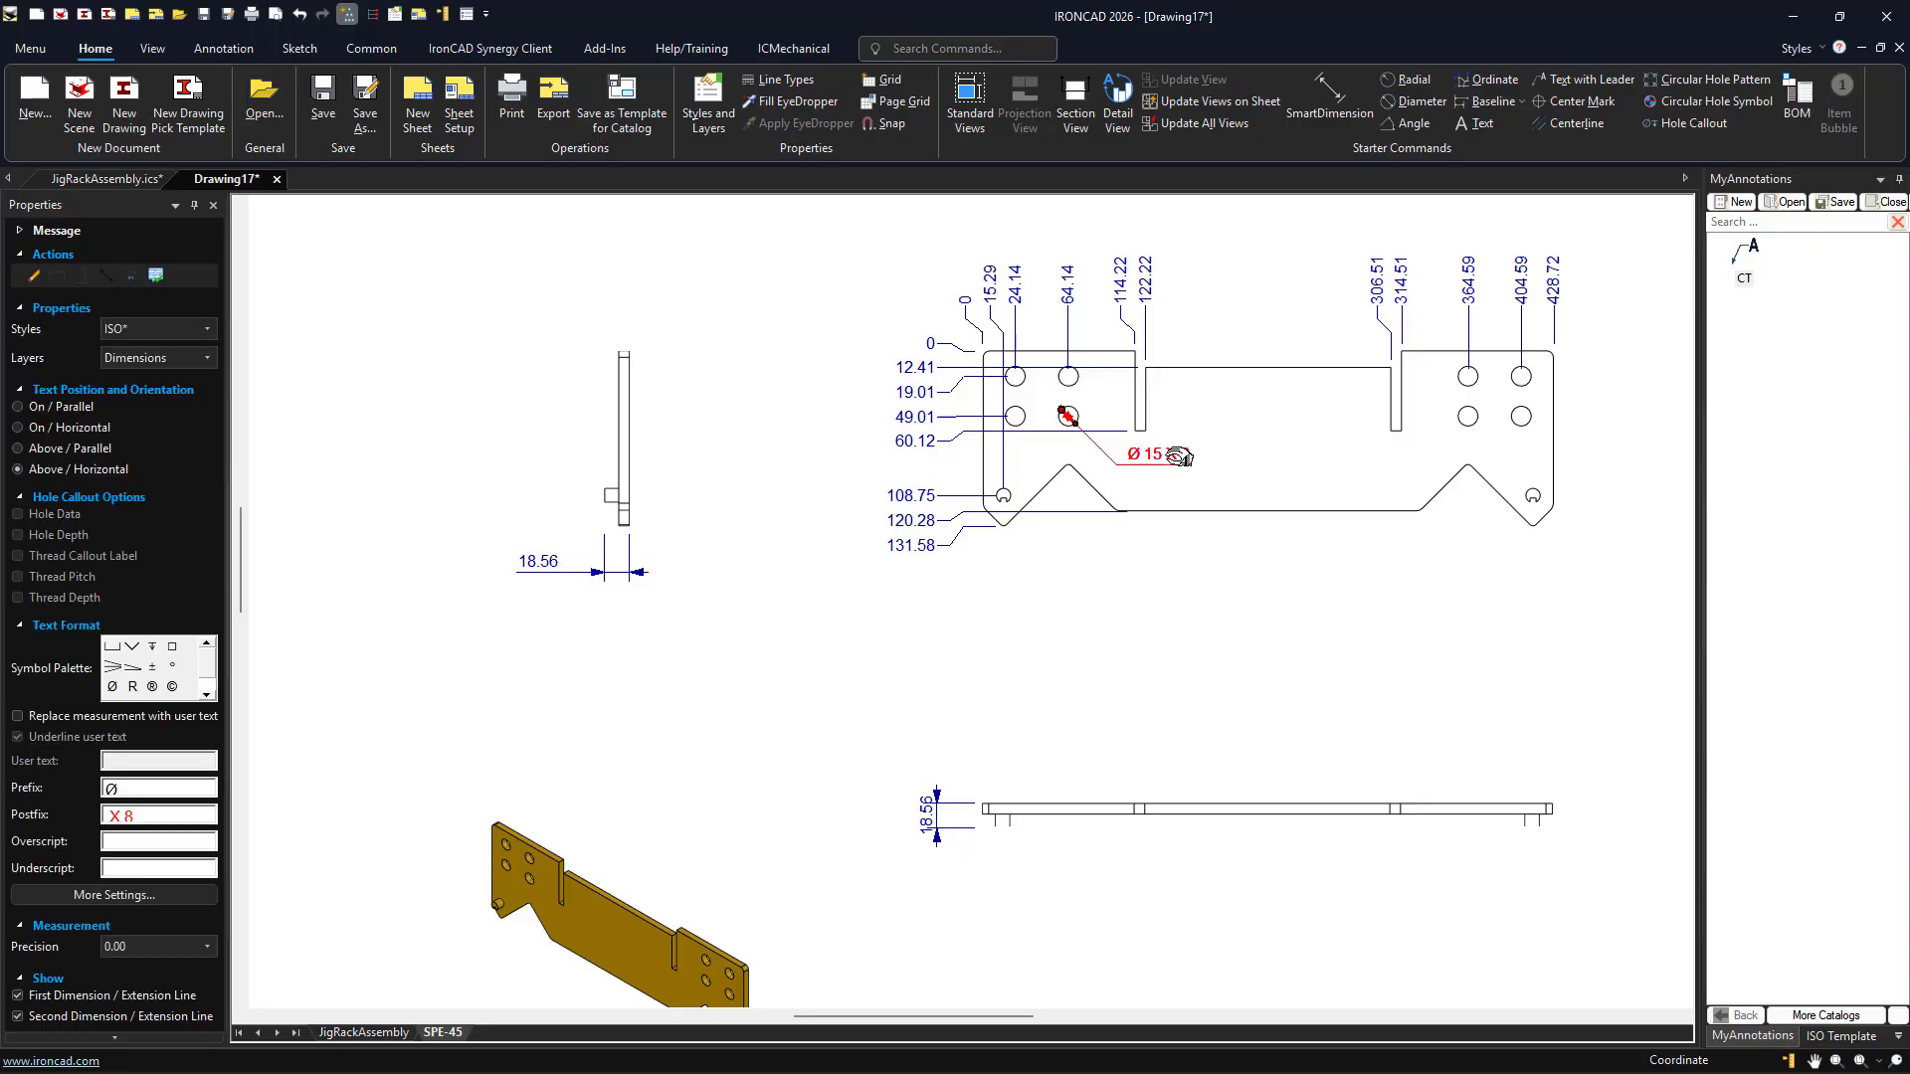
pyautogui.click(1112, 645)
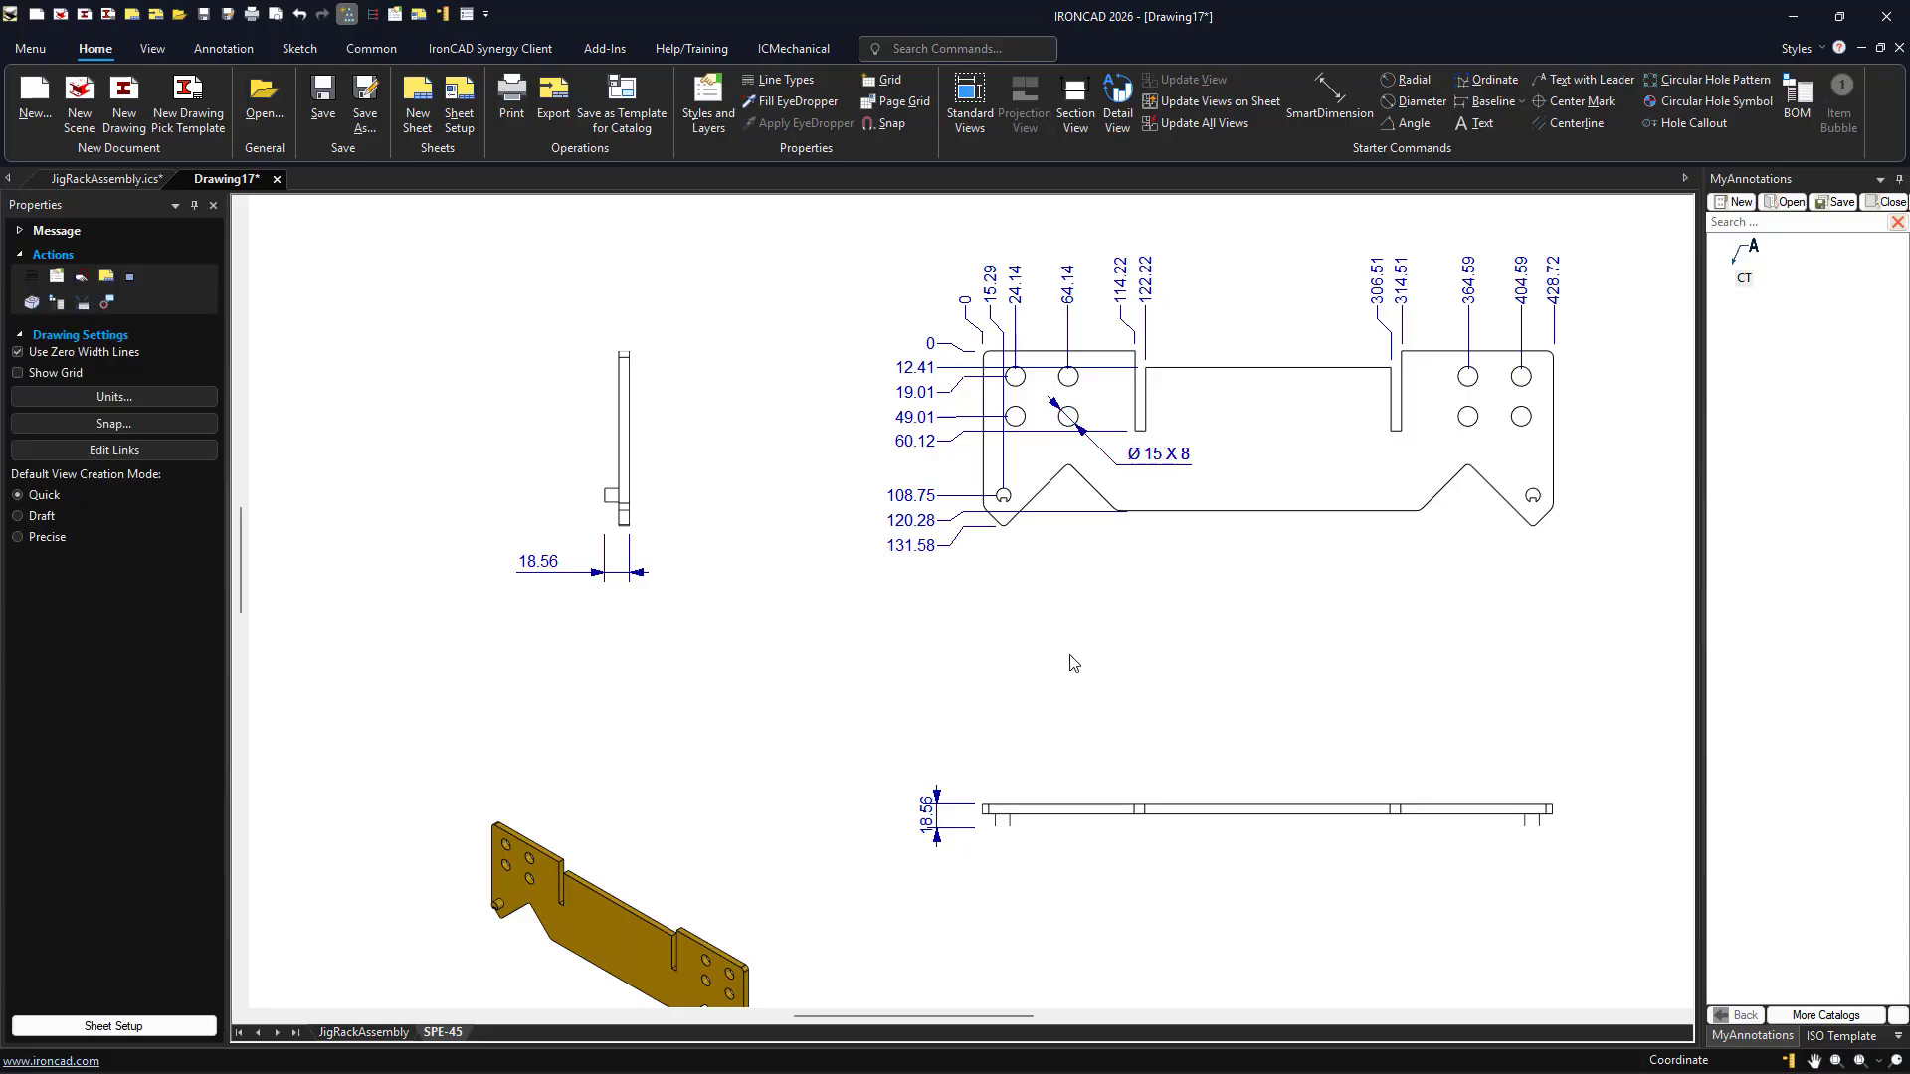
# Review the SPE-45 sheet, switch to the JigRackAssembly sheet, and examine the ordinate dimensions below its front view
pyautogui.scroll(-3, 1074, 664)
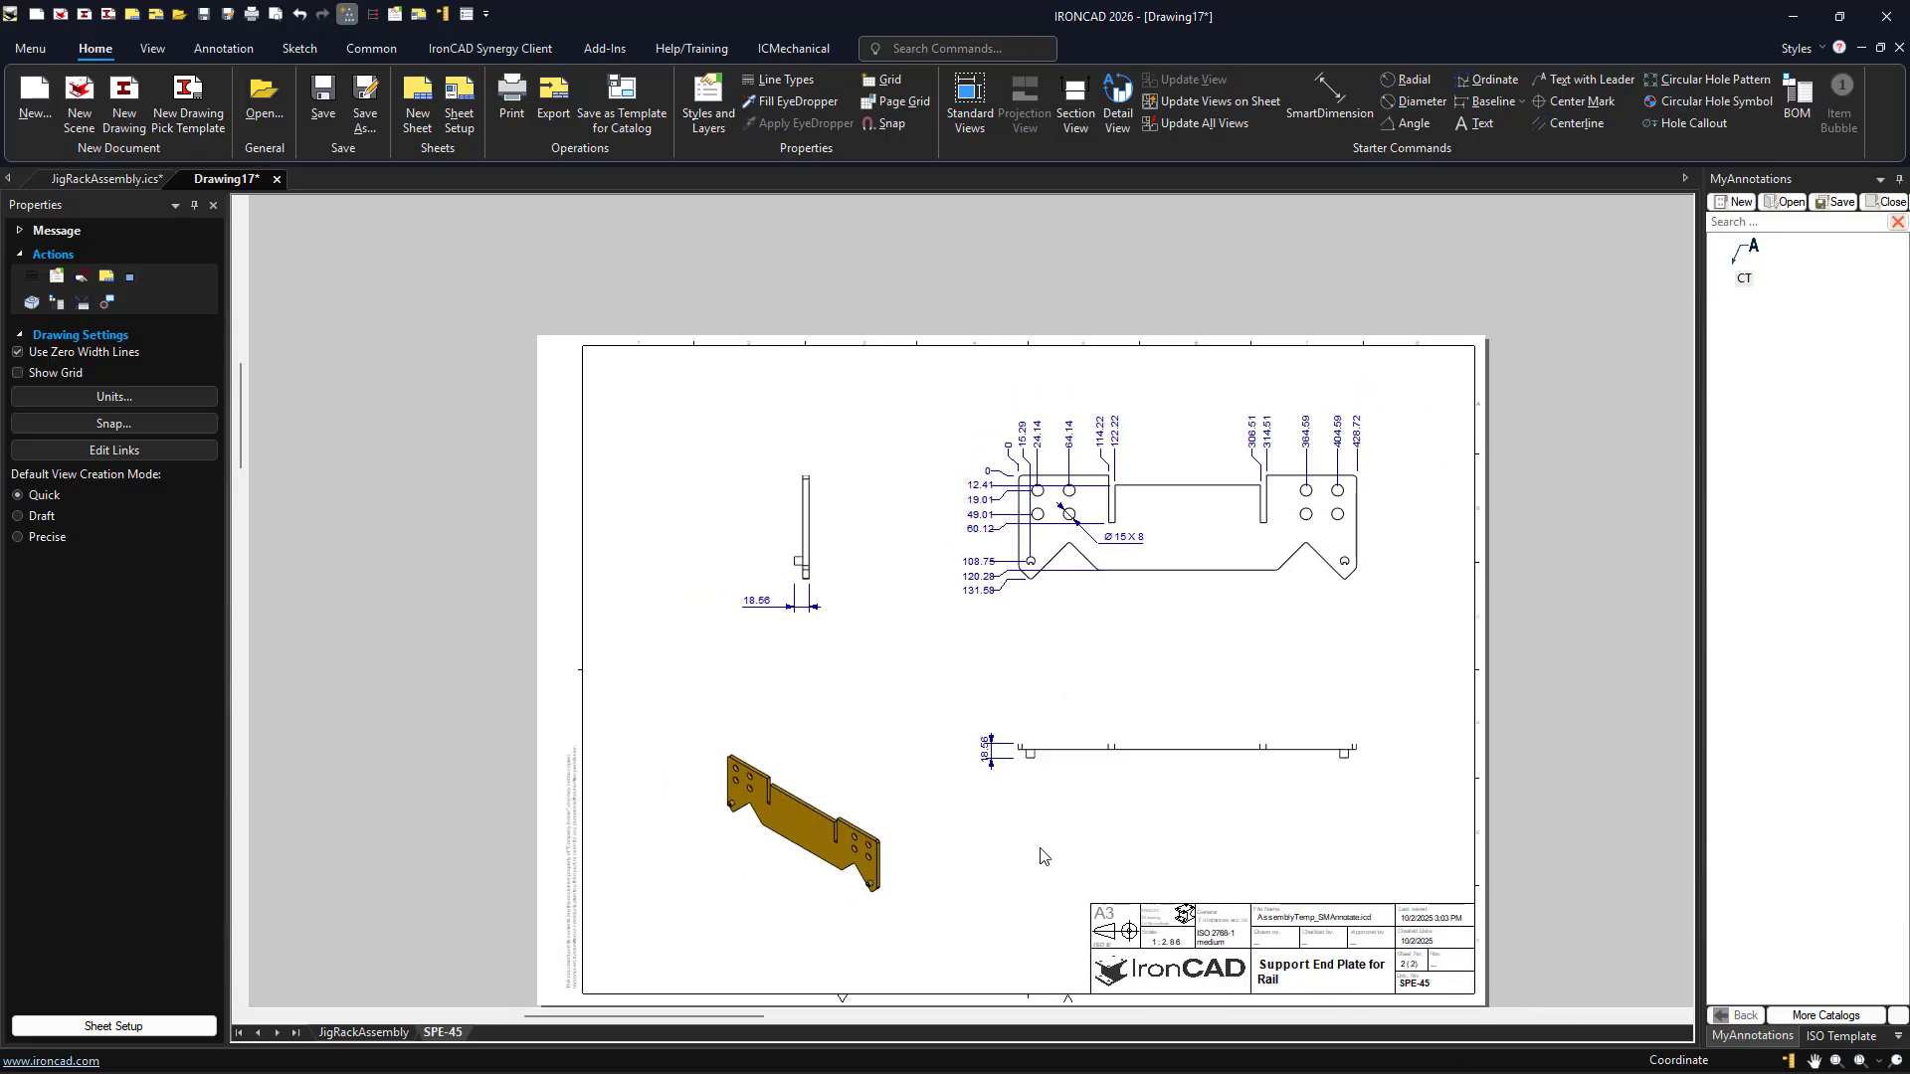
pyautogui.scroll(3, 1095, 771)
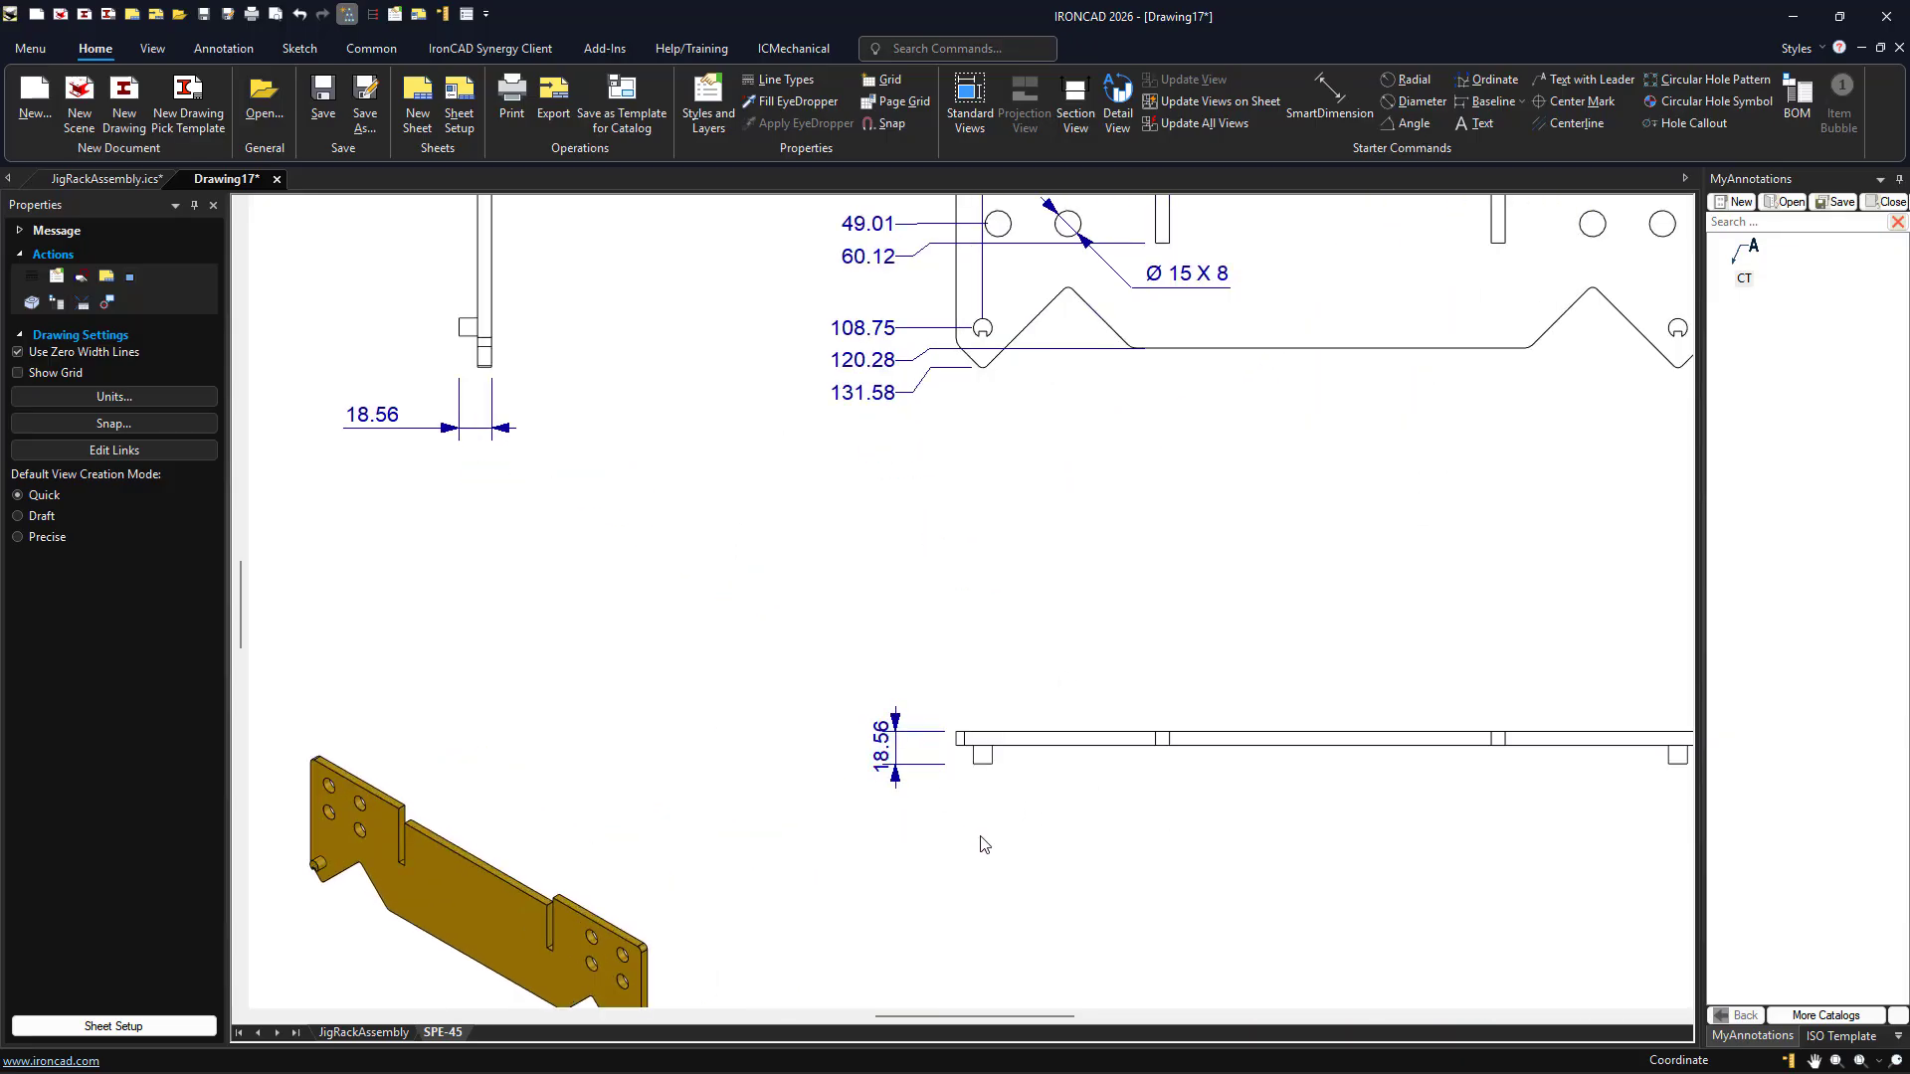
pyautogui.scroll(-3, 982, 845)
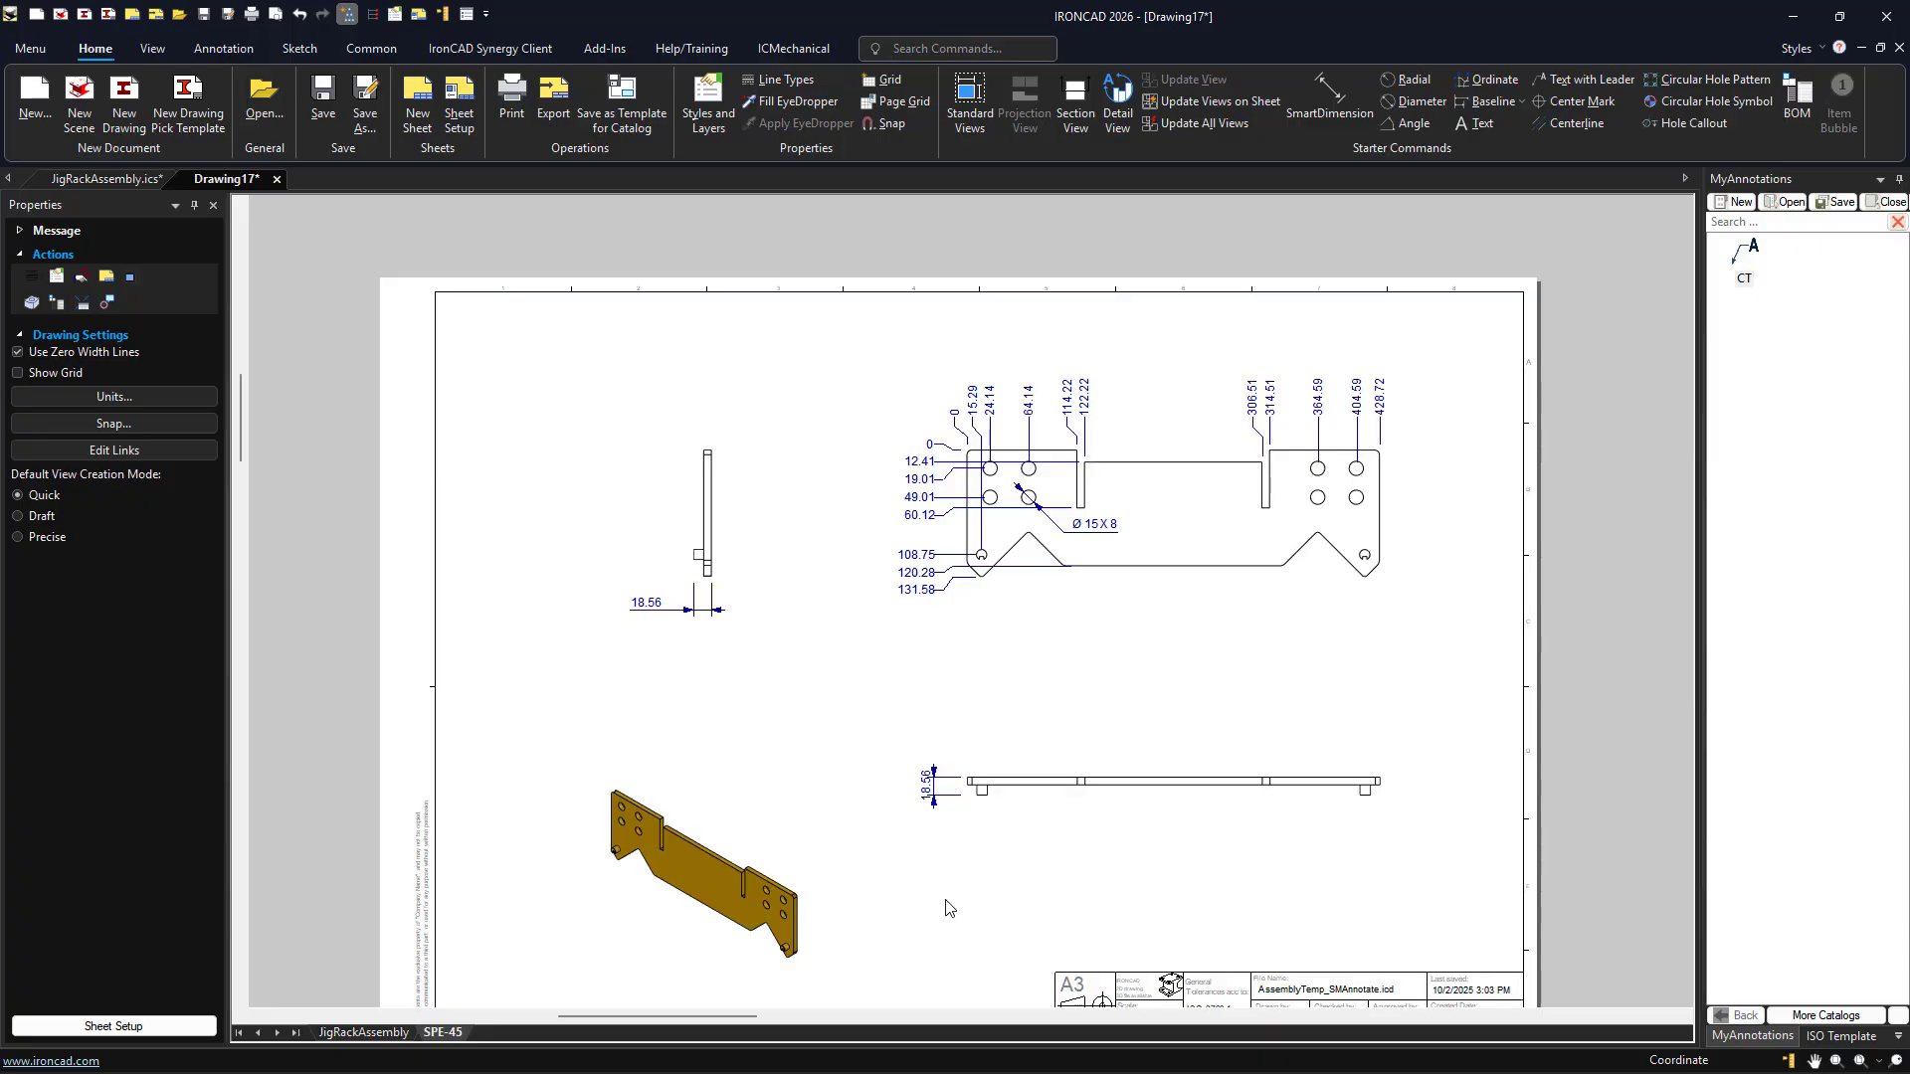
pyautogui.scroll(-3, 954, 793)
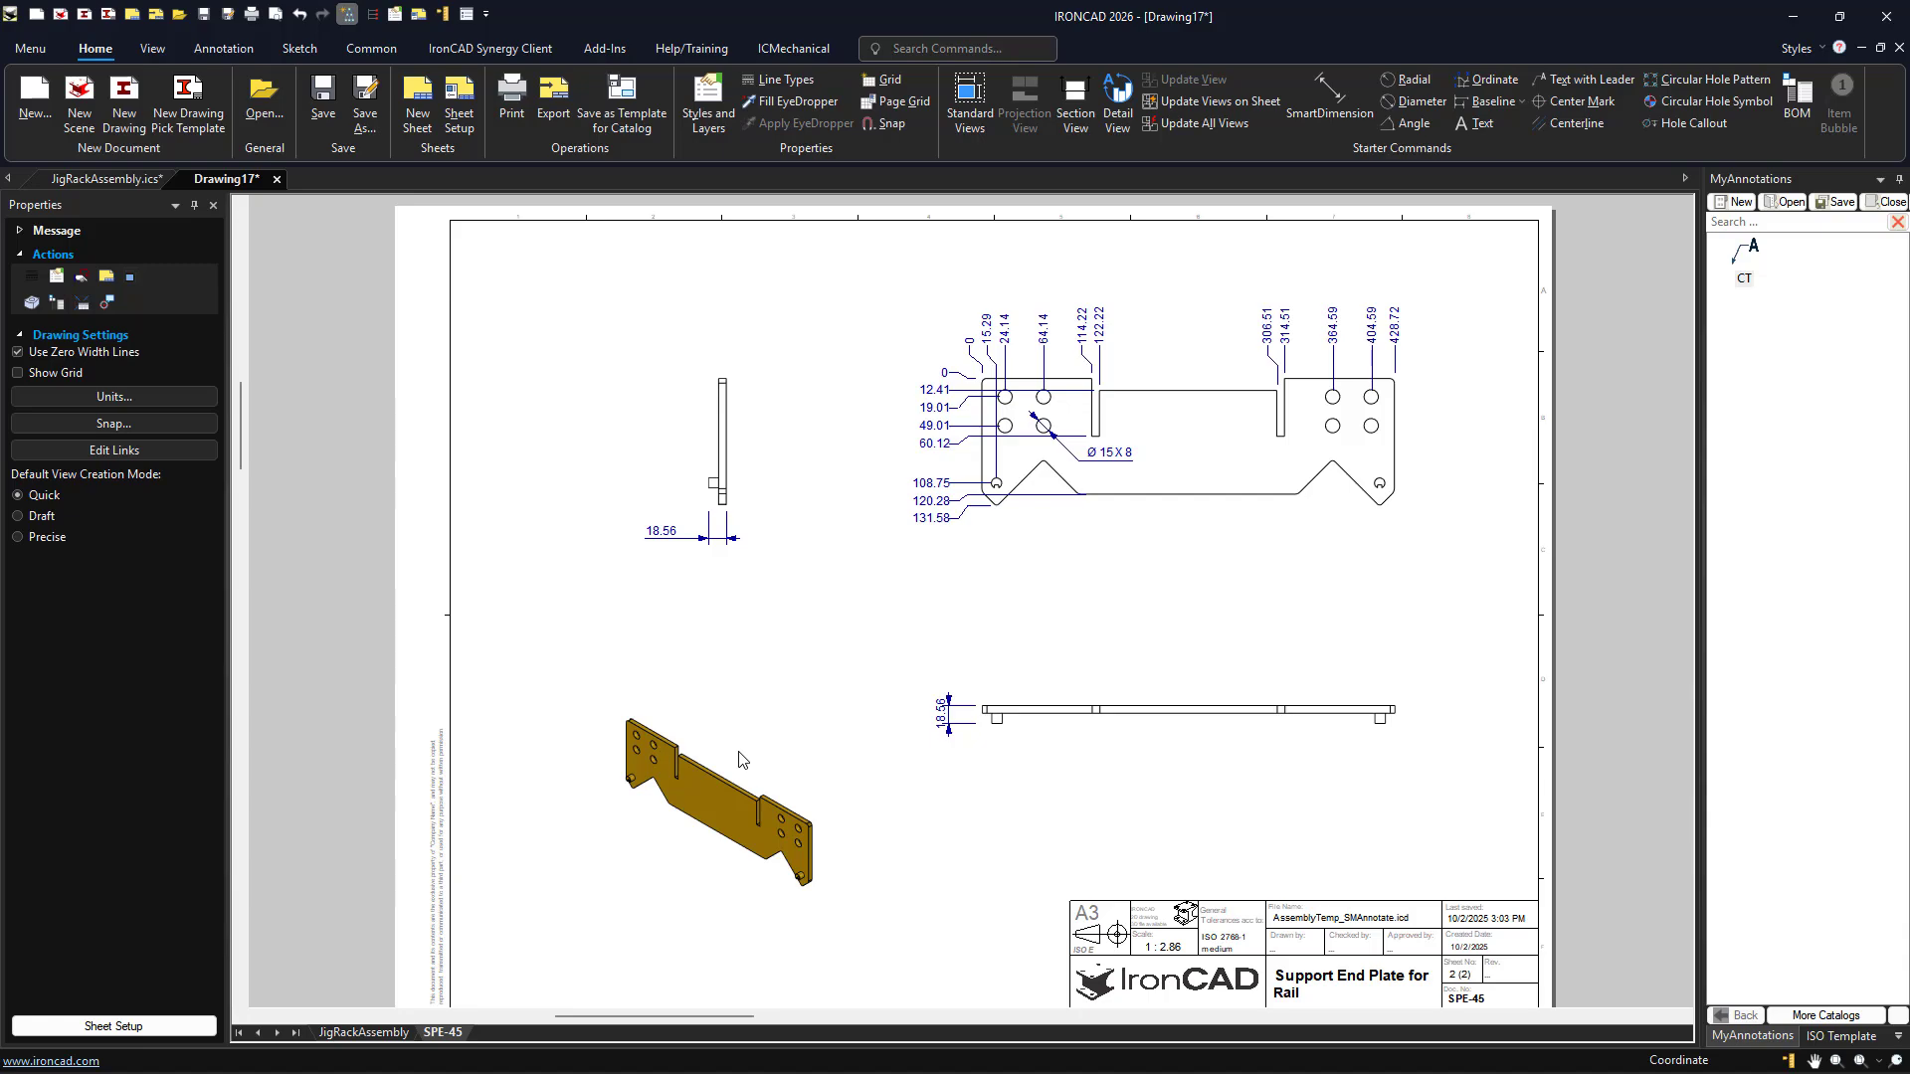
pyautogui.click(368, 1026)
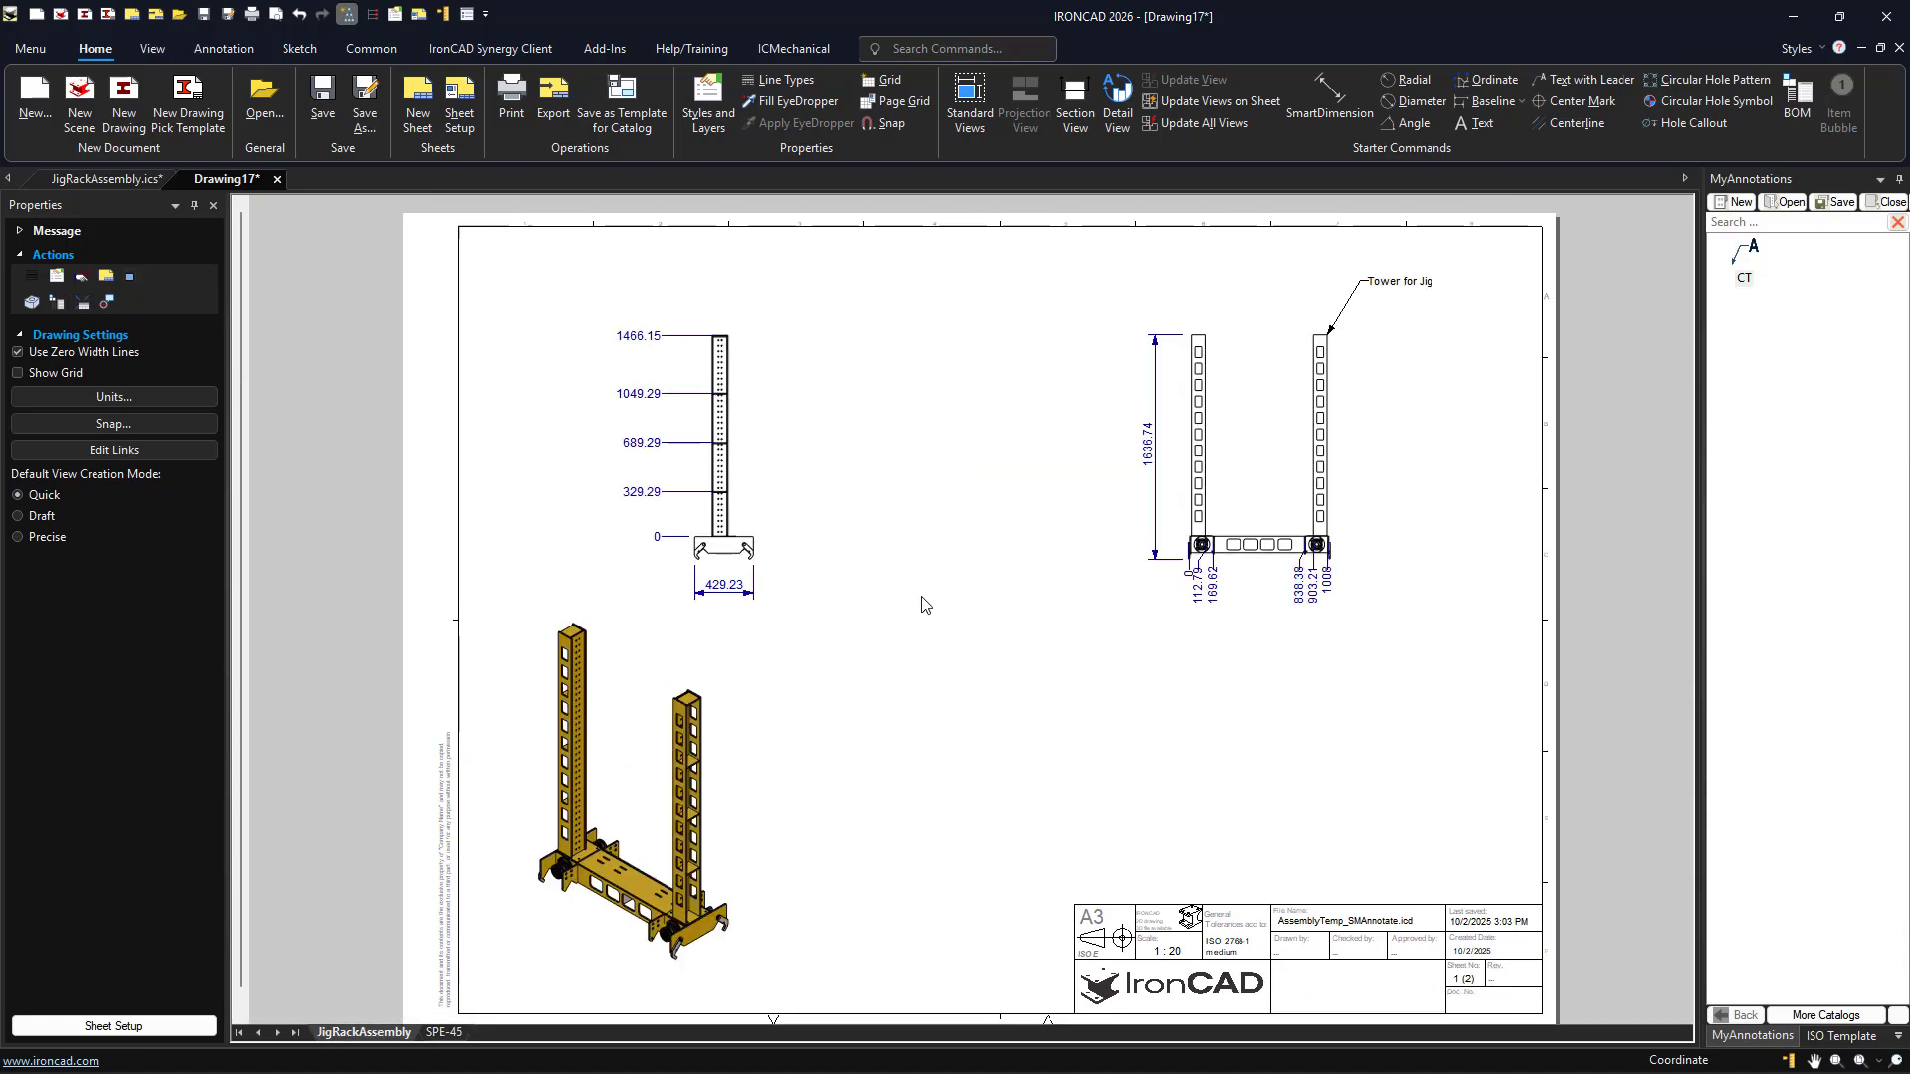
pyautogui.scroll(1, 756, 552)
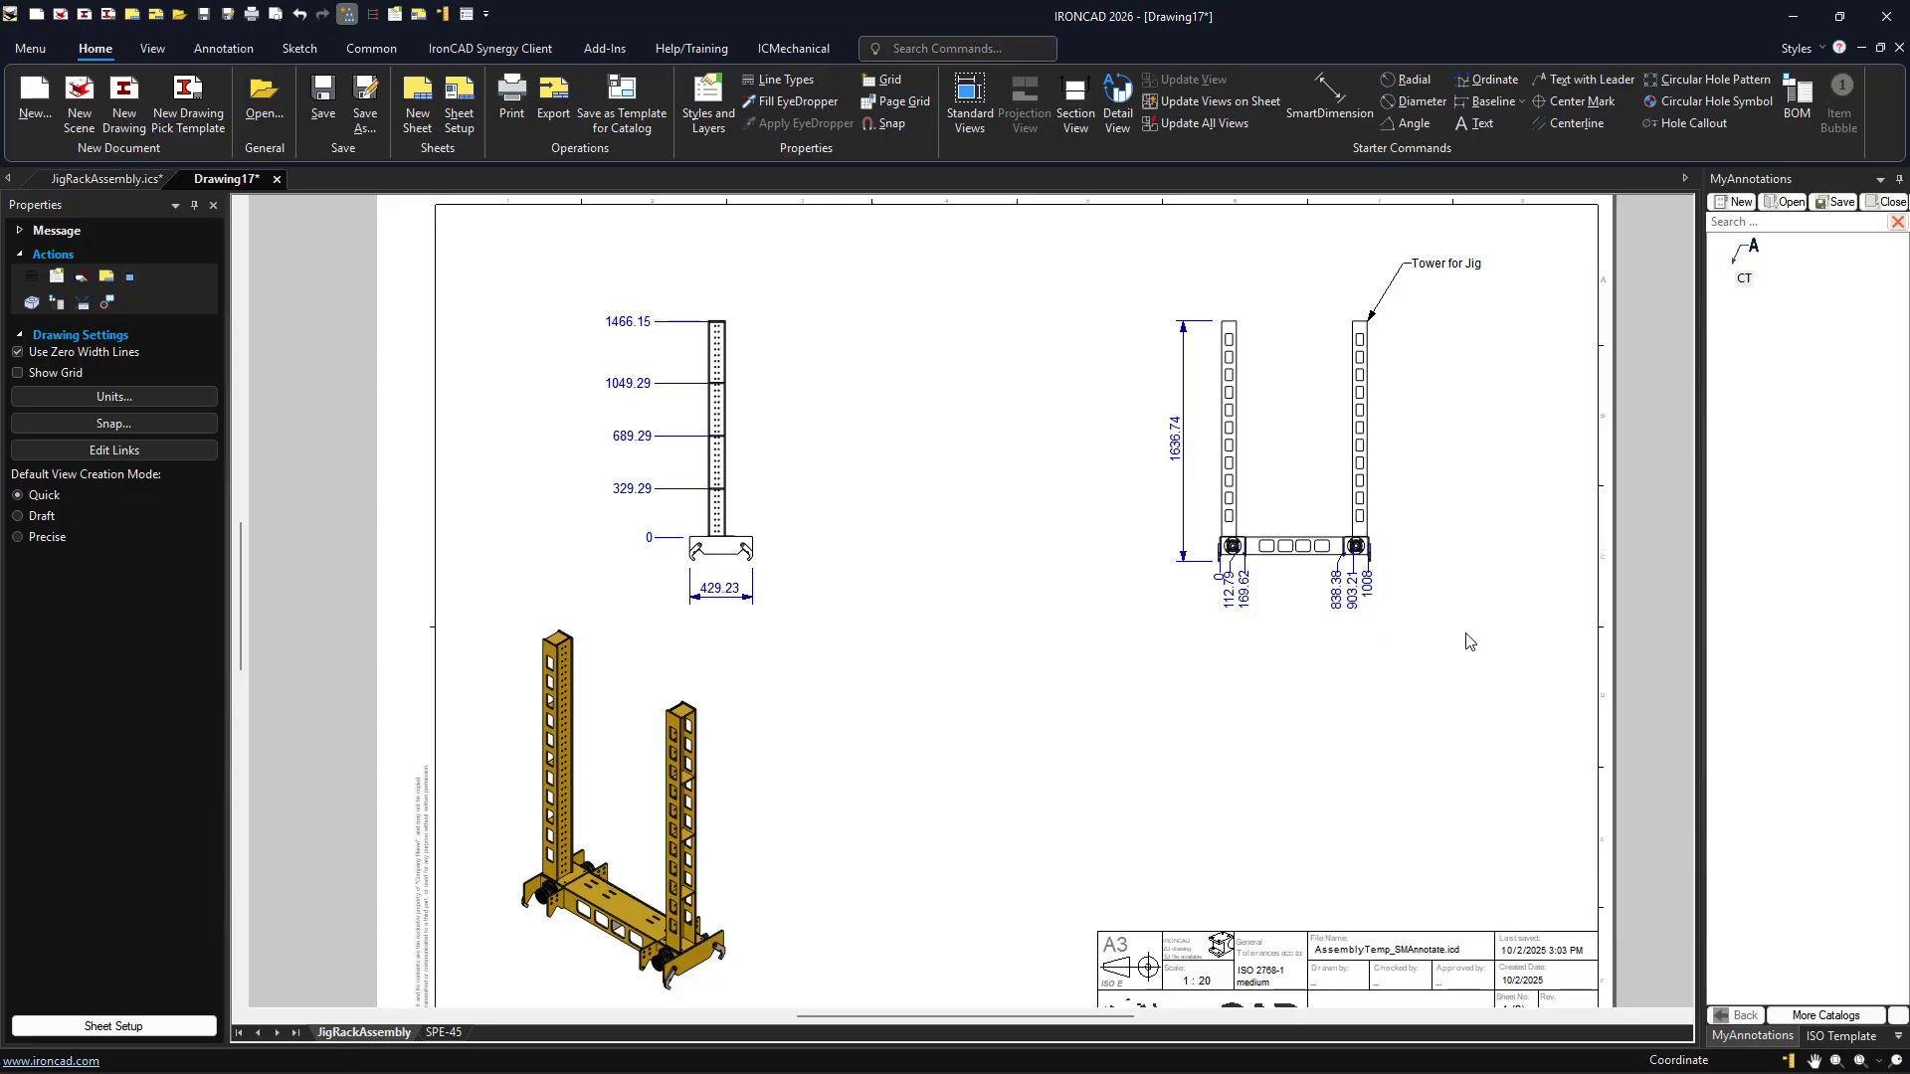
pyautogui.scroll(1, 1258, 636)
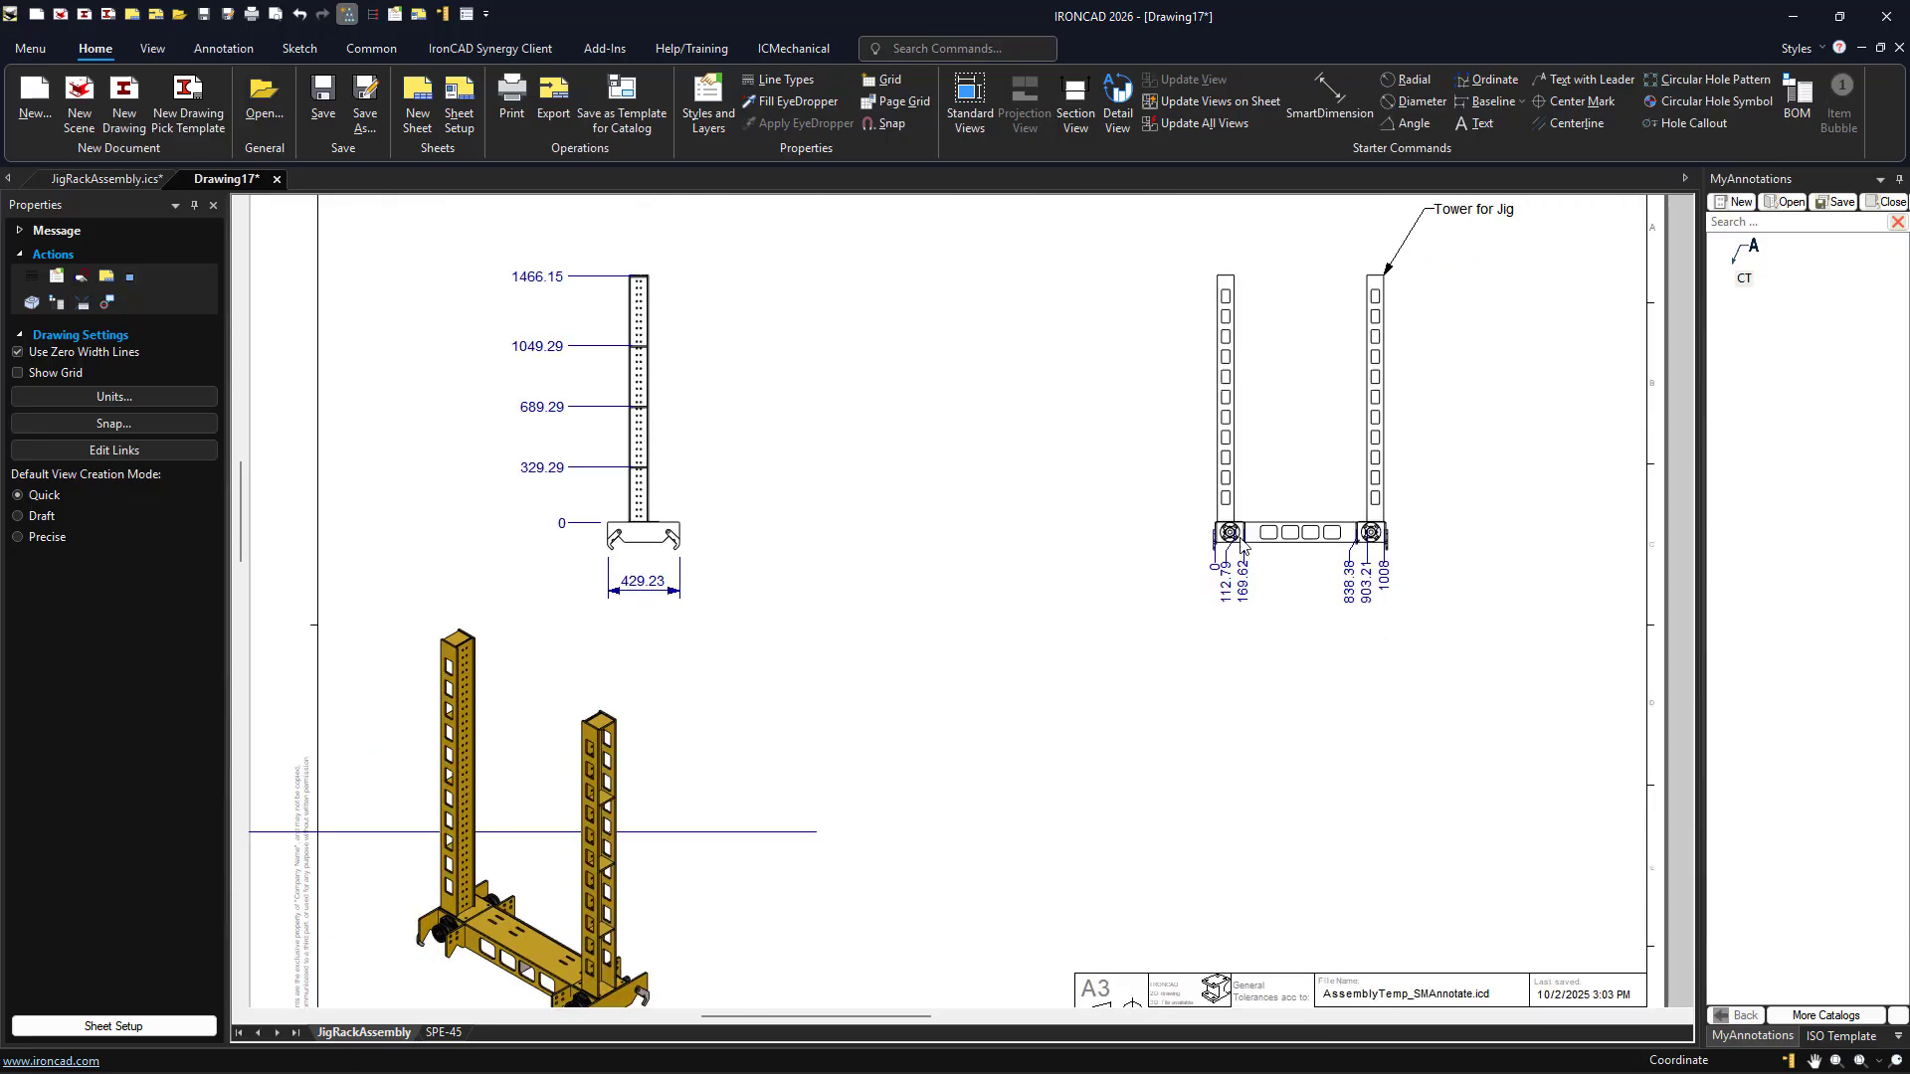
pyautogui.scroll(2, 1241, 545)
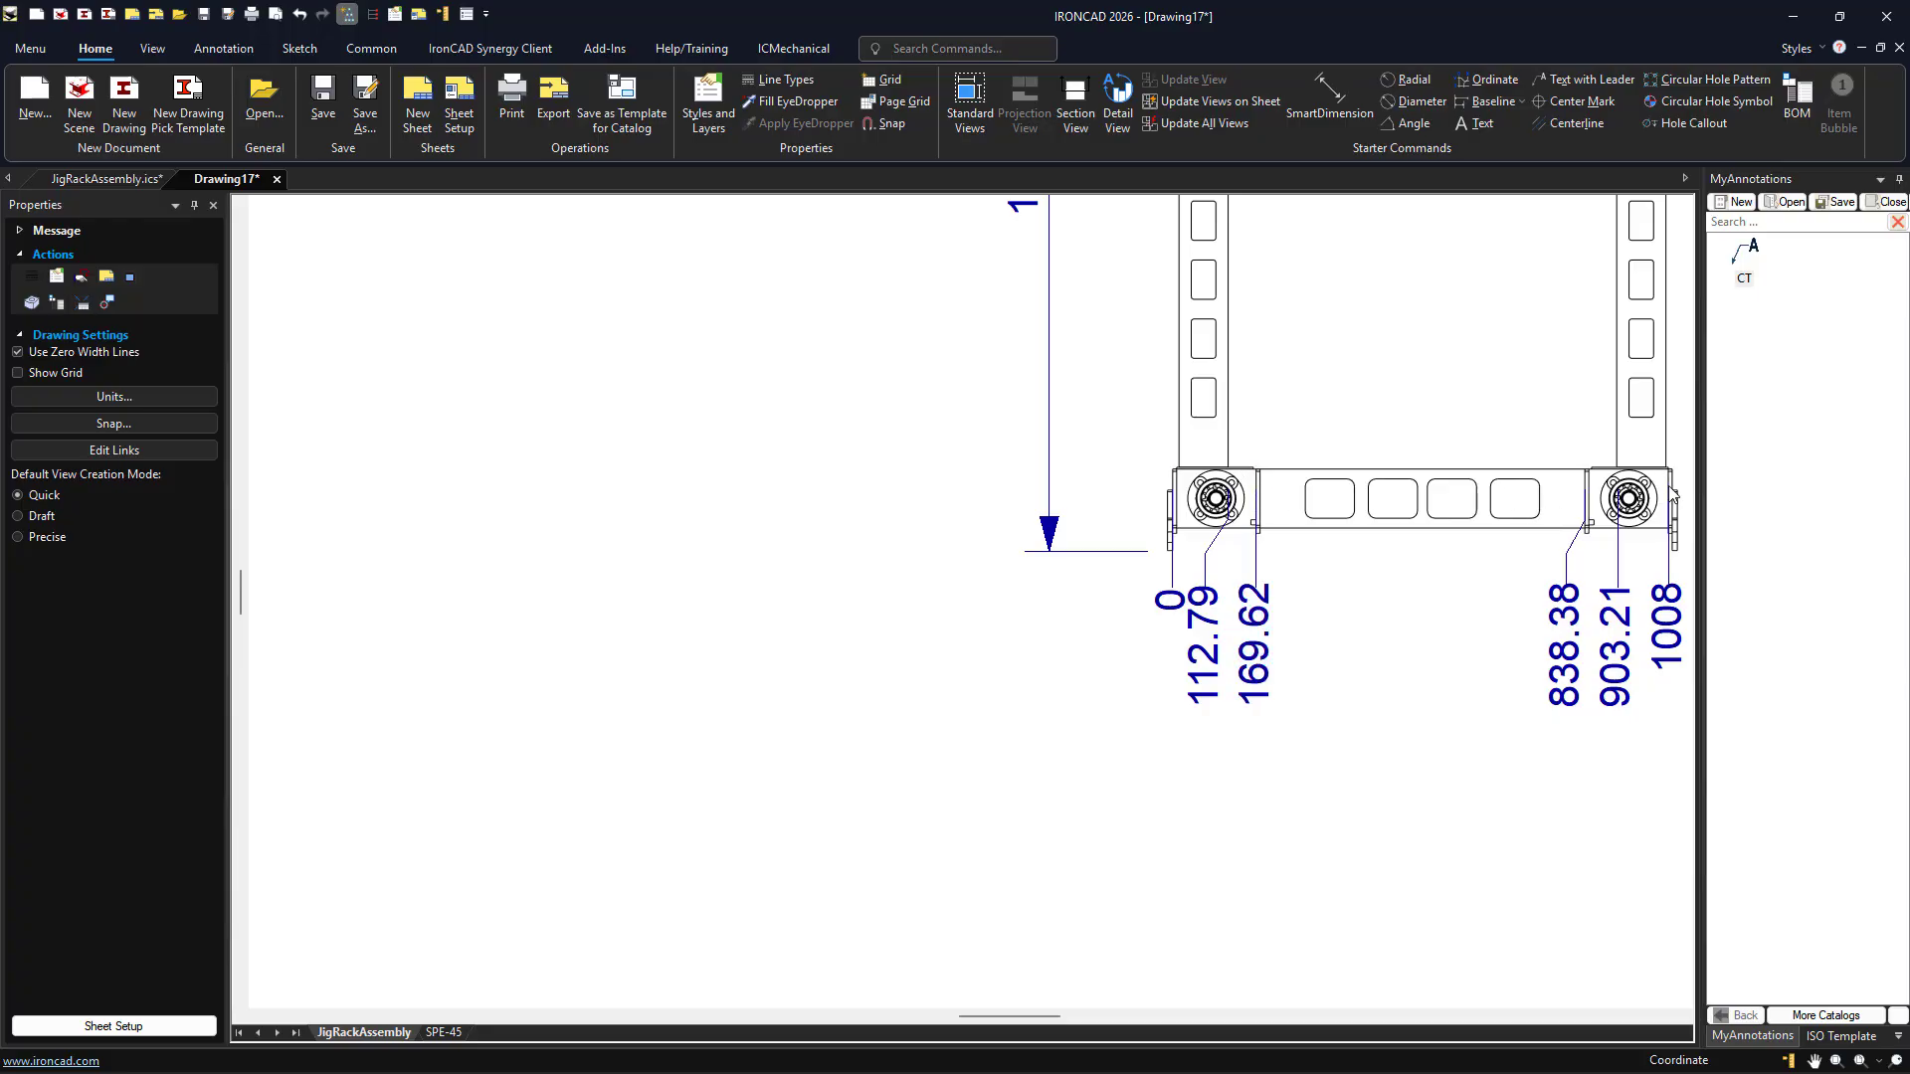
pyautogui.moveTo(1360, 819); pyautogui.dragTo(1367, 810, button='middle')
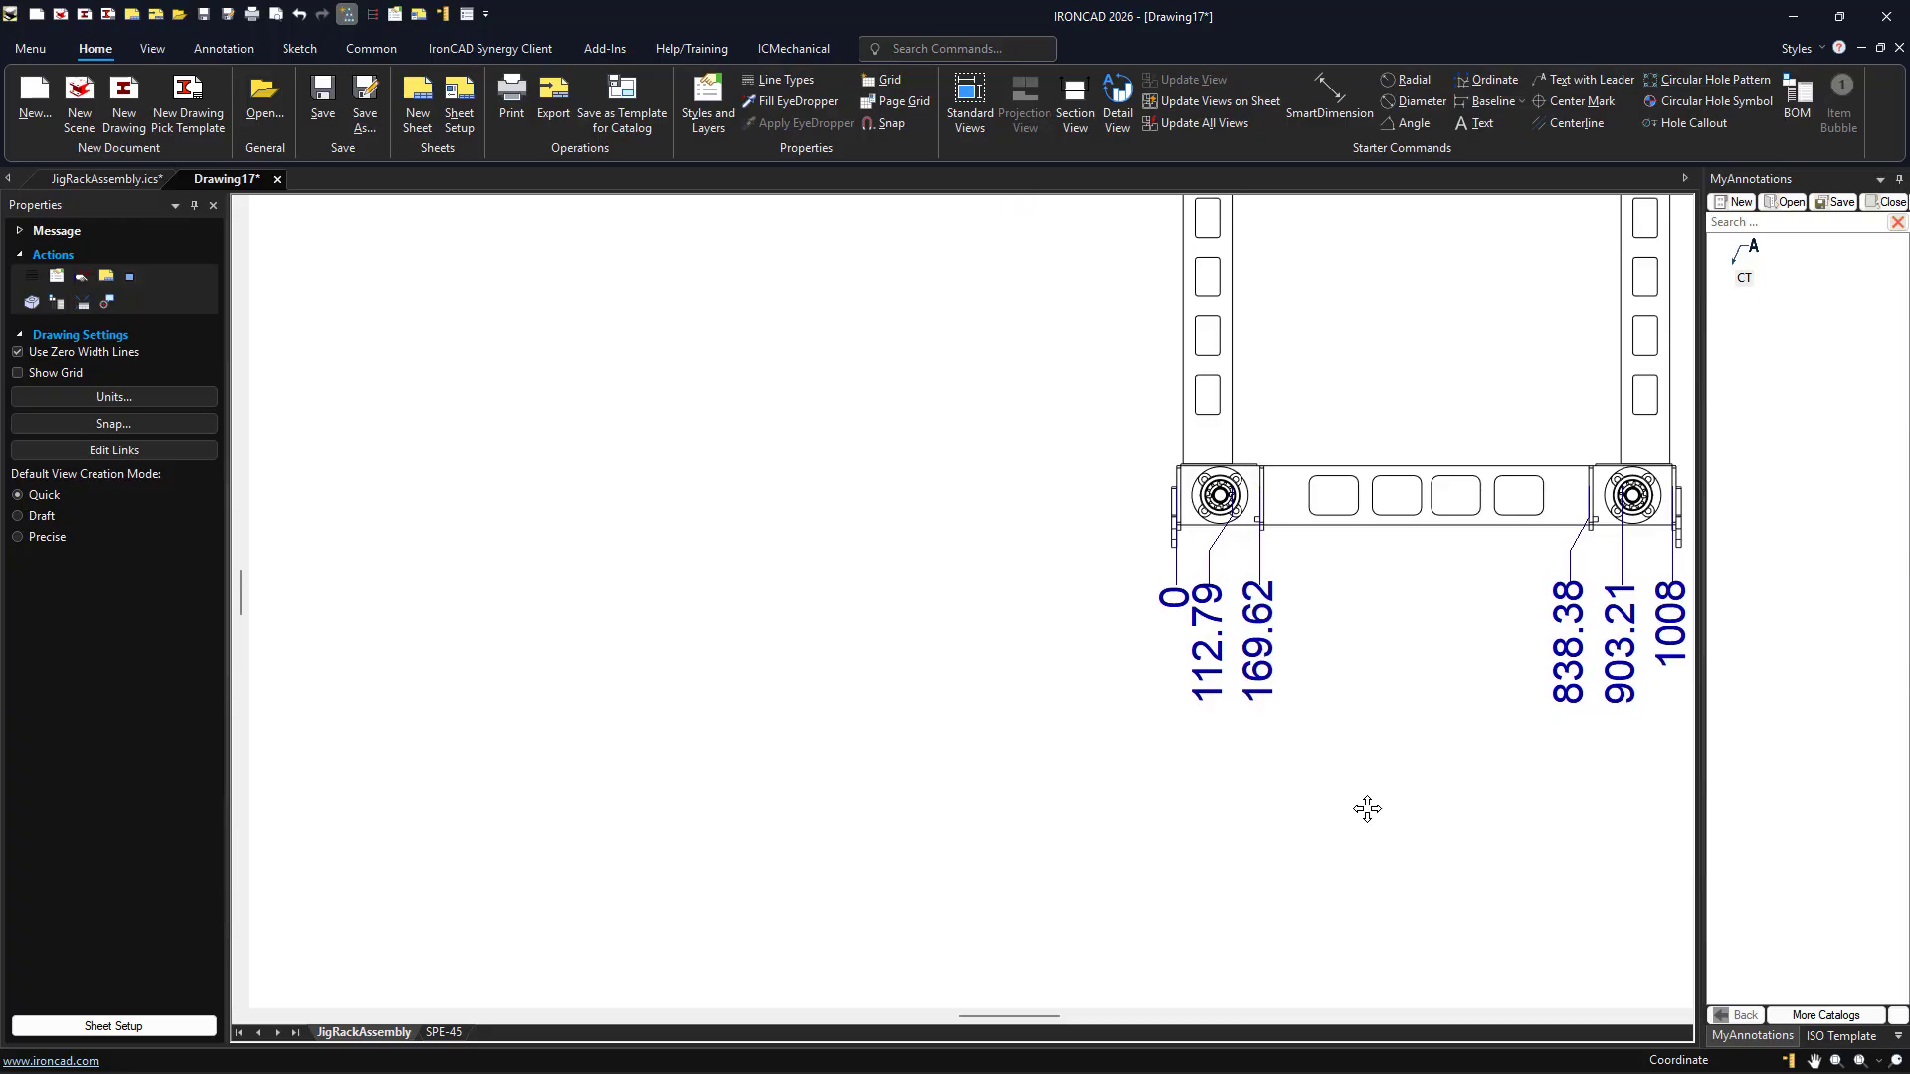
pyautogui.press('F8')
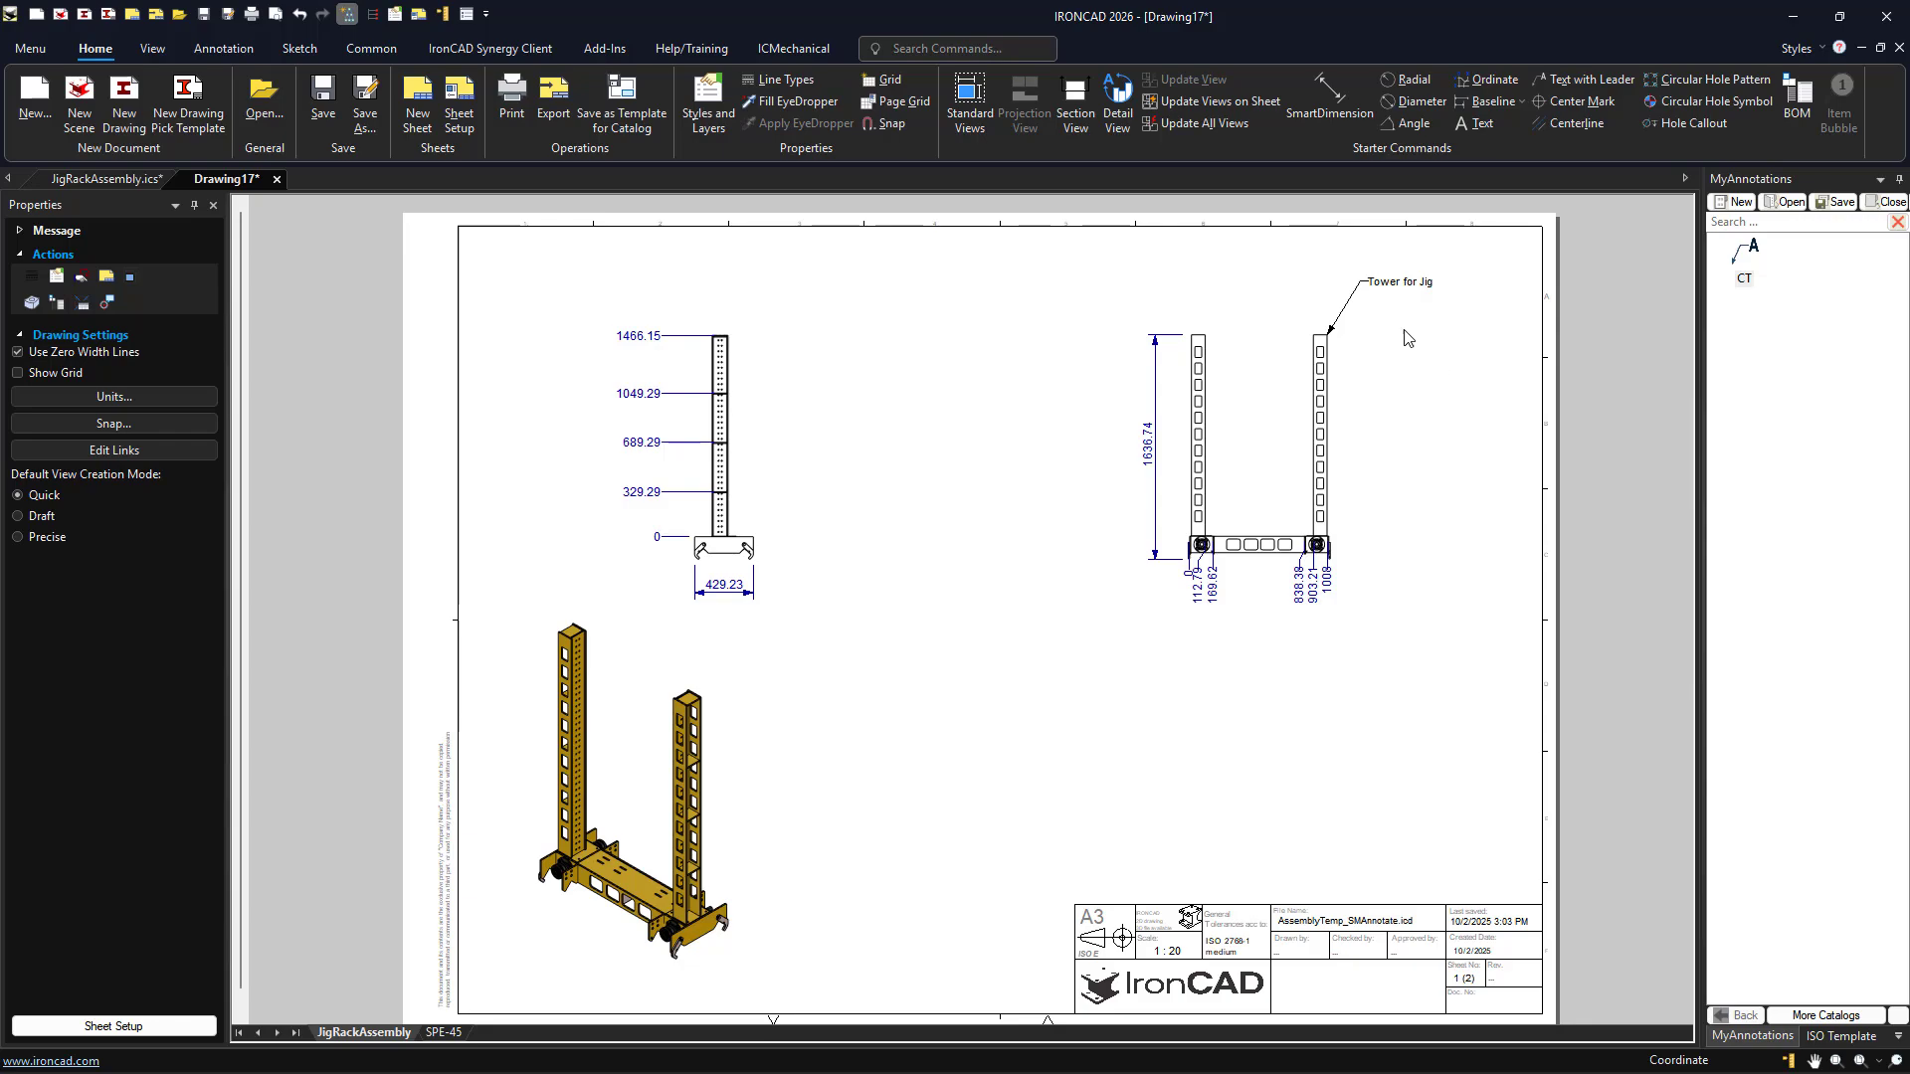
# Open the CT item of the MyAnnotations catalog for editing, examine its leader text definition, and close it without saving
pyautogui.rightClick(1752, 270)
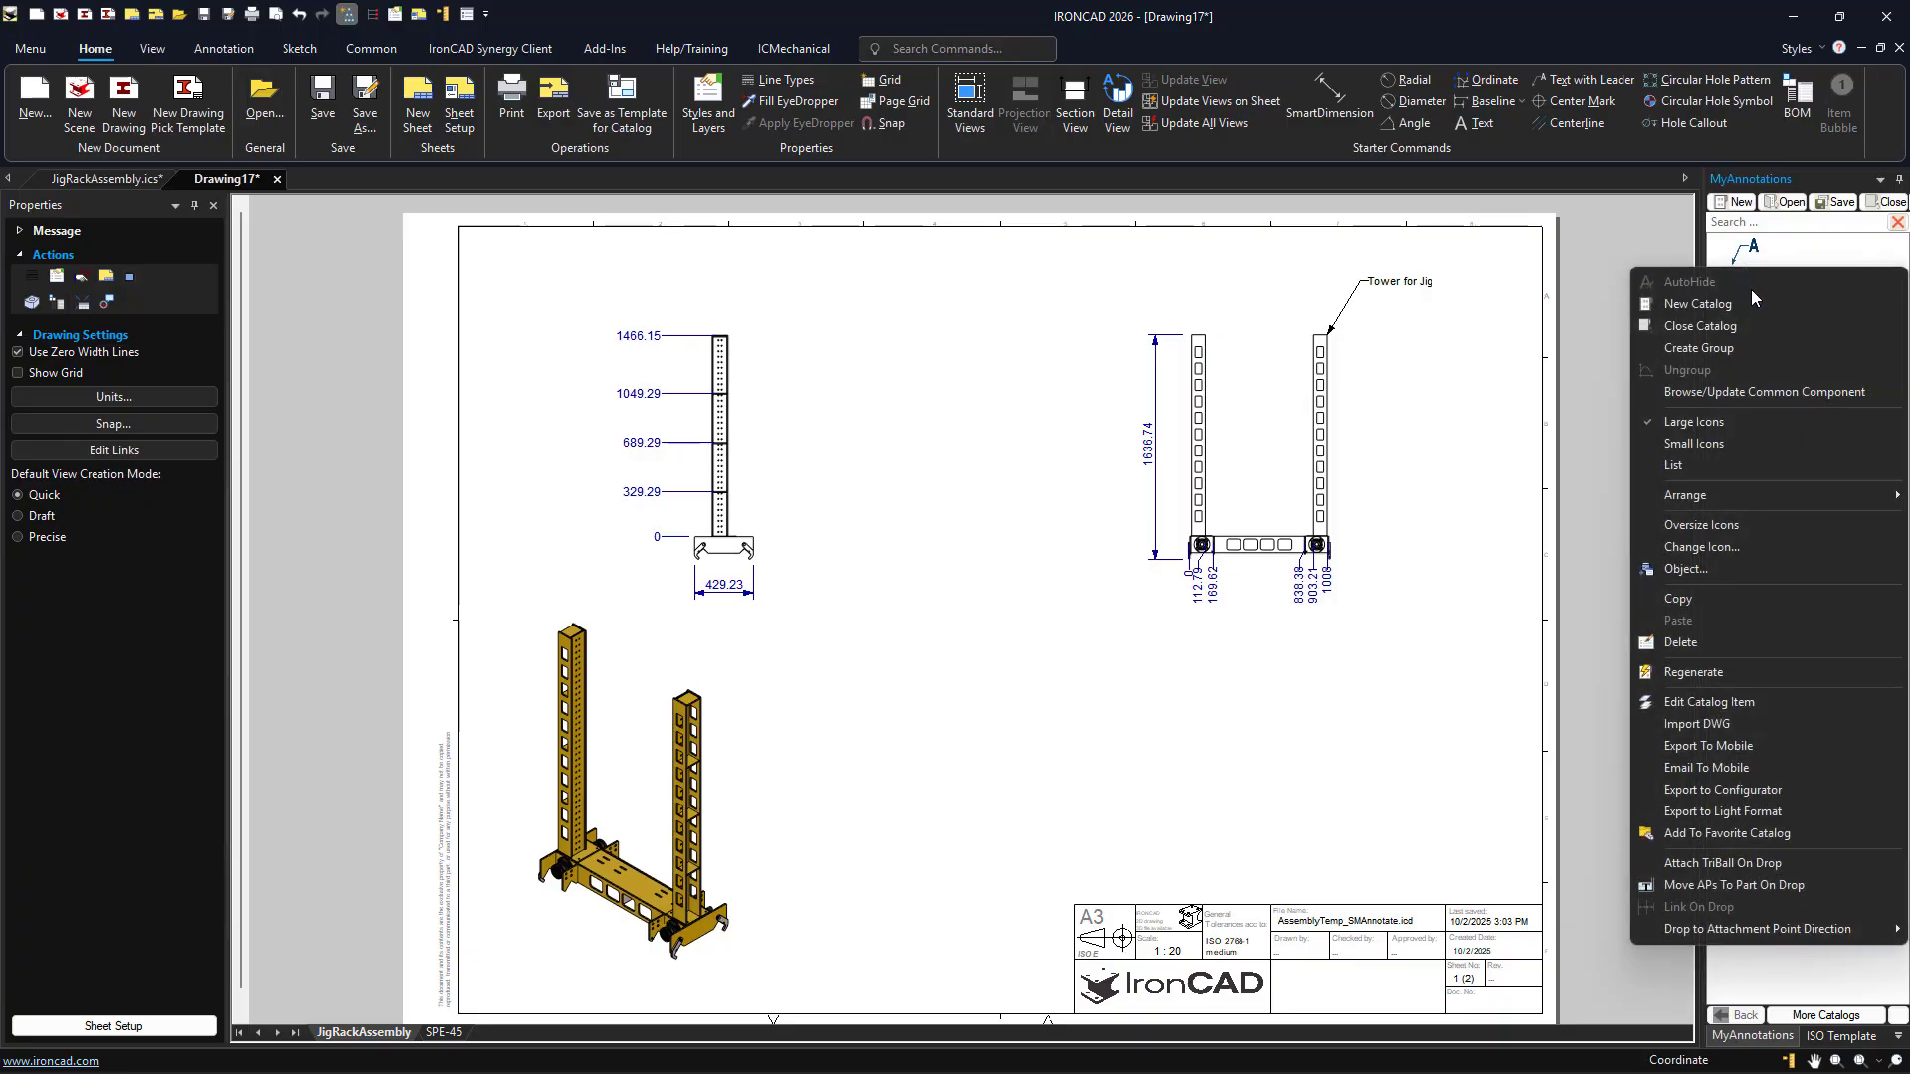
pyautogui.click(1756, 706)
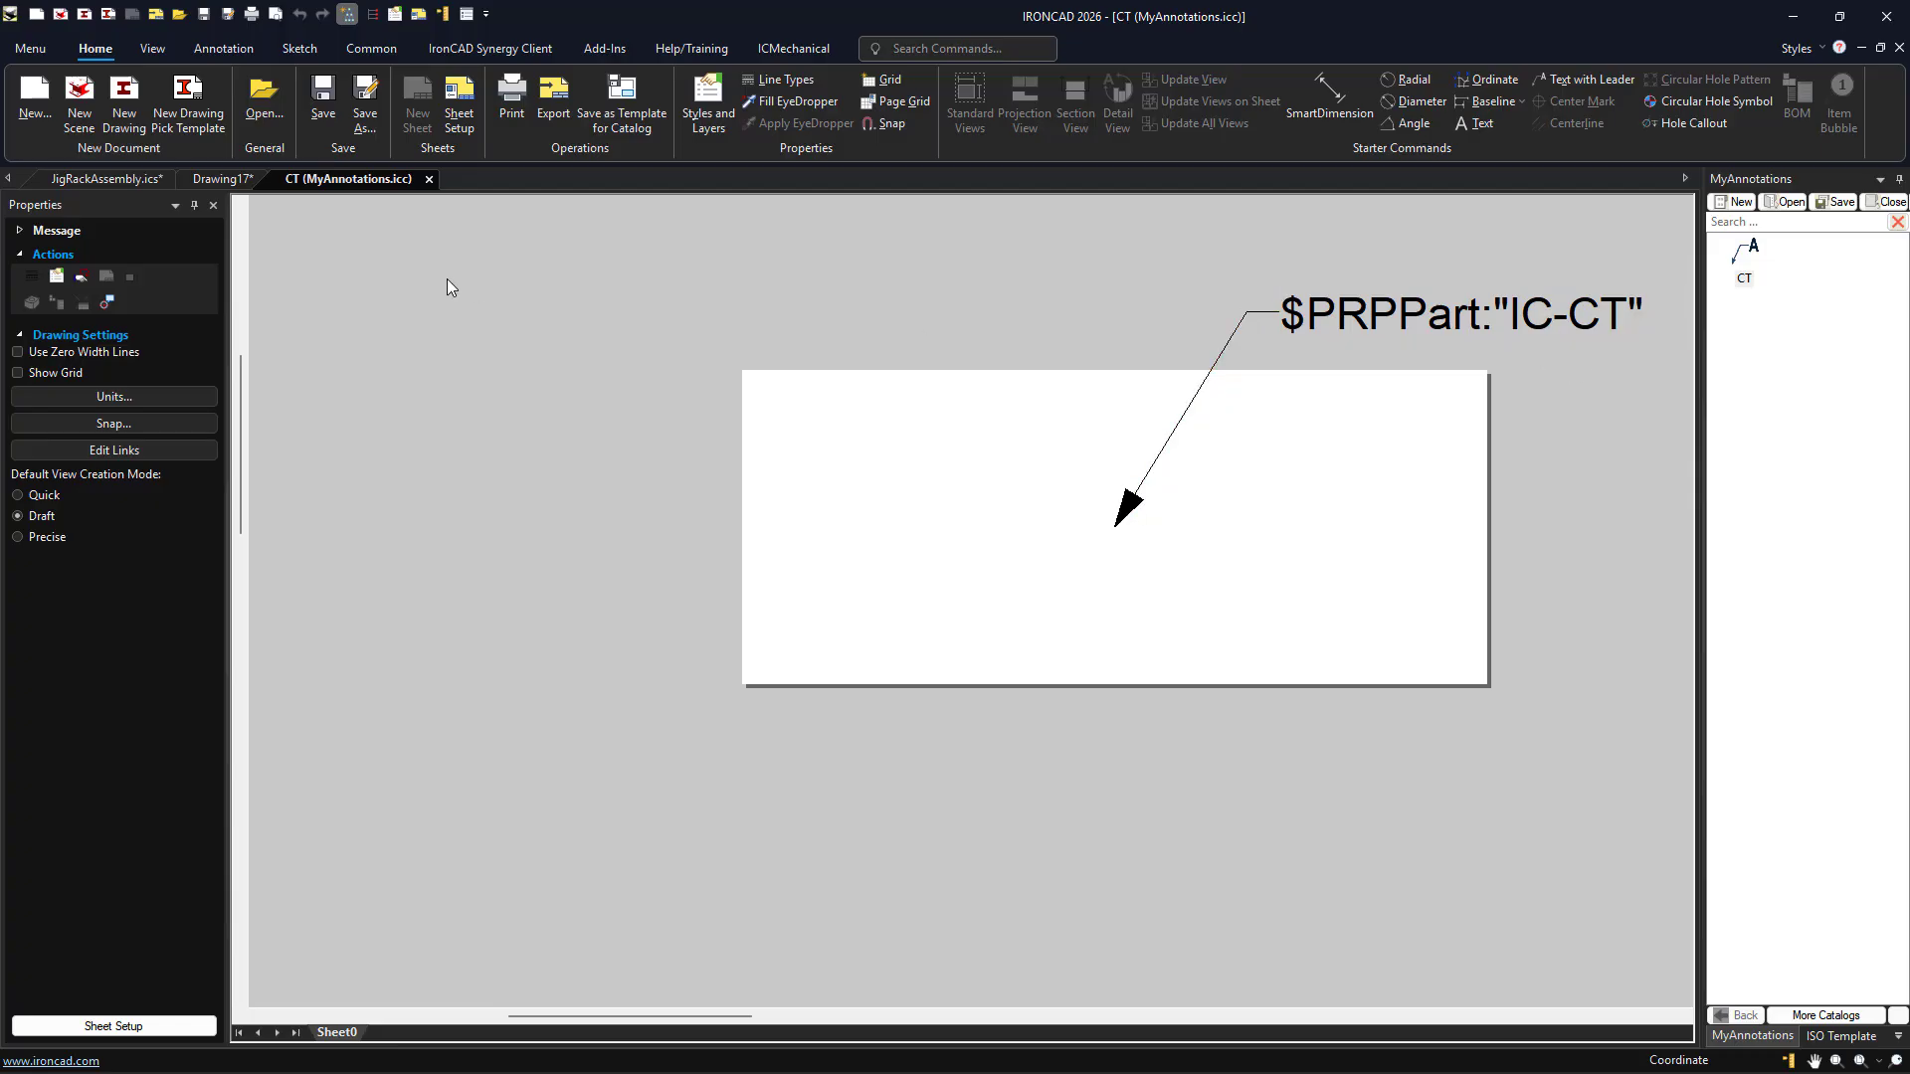
pyautogui.click(429, 179)
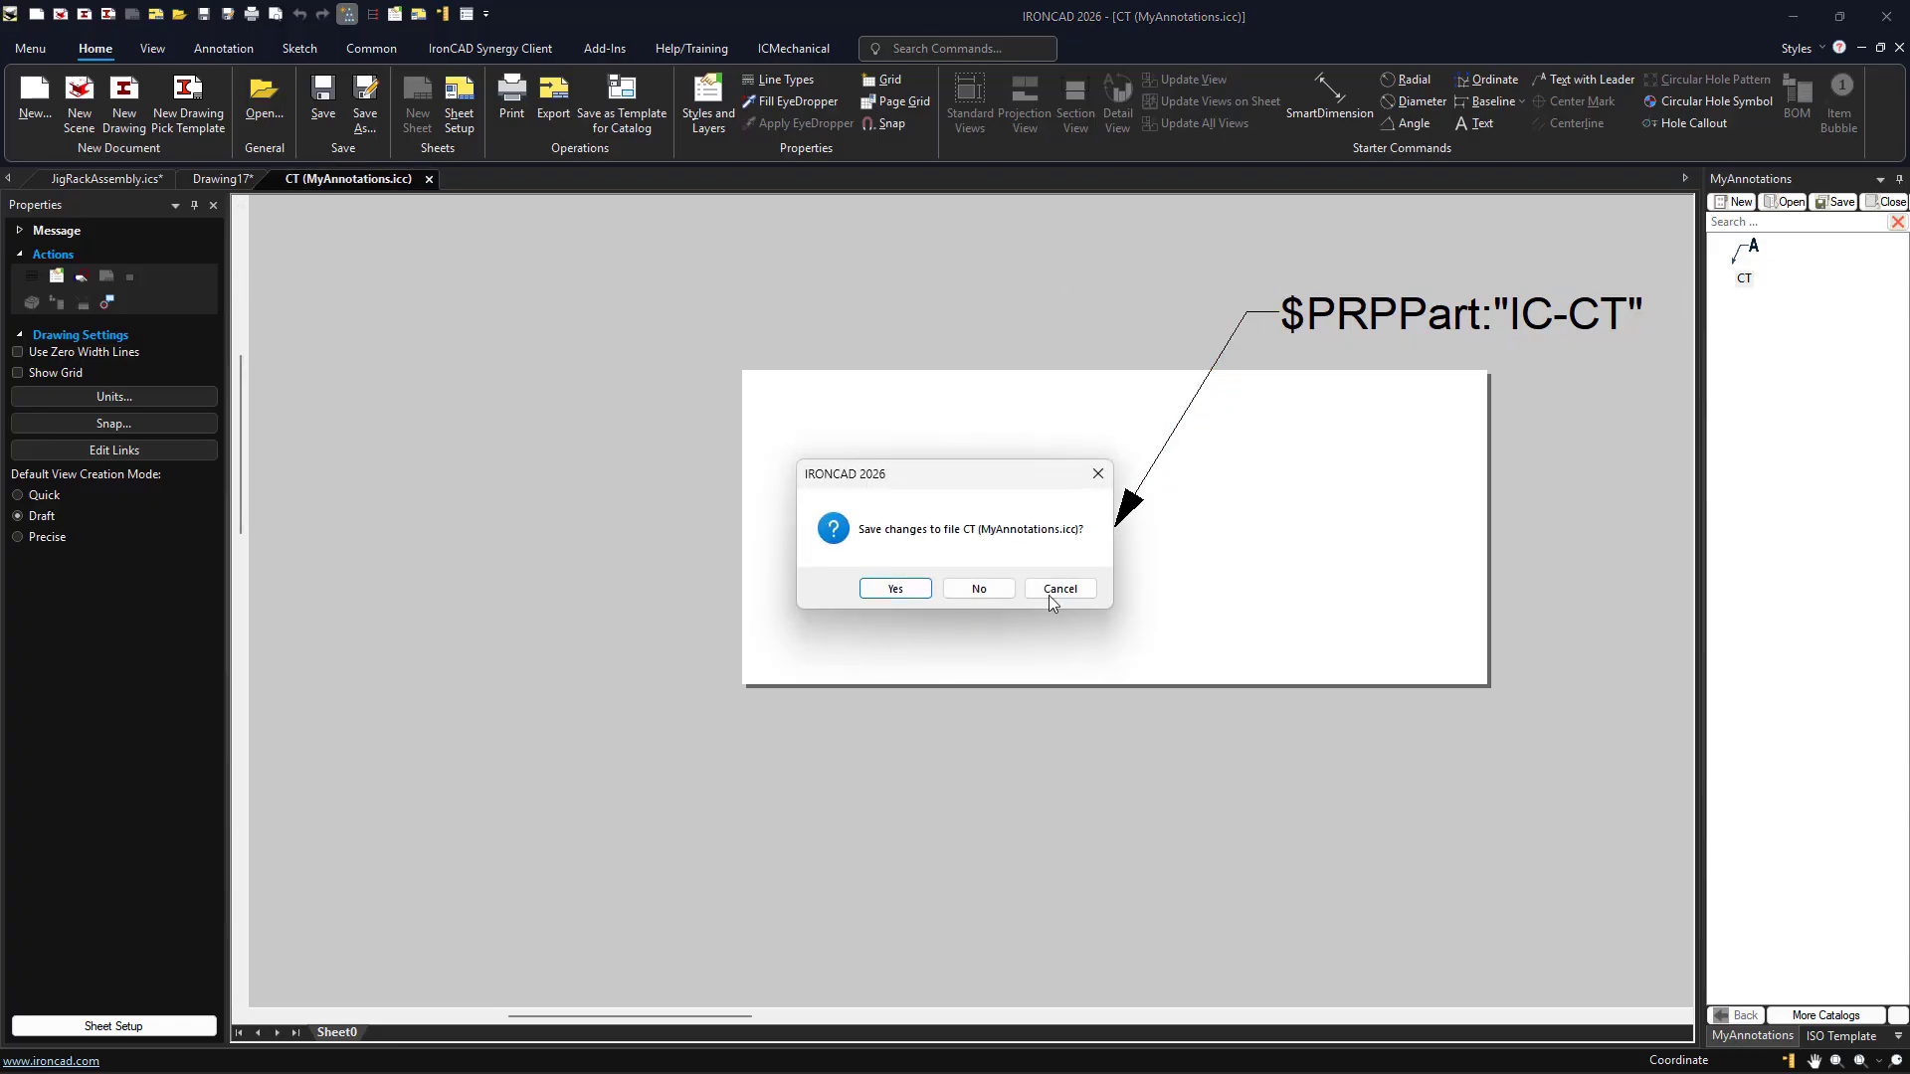
pyautogui.click(978, 588)
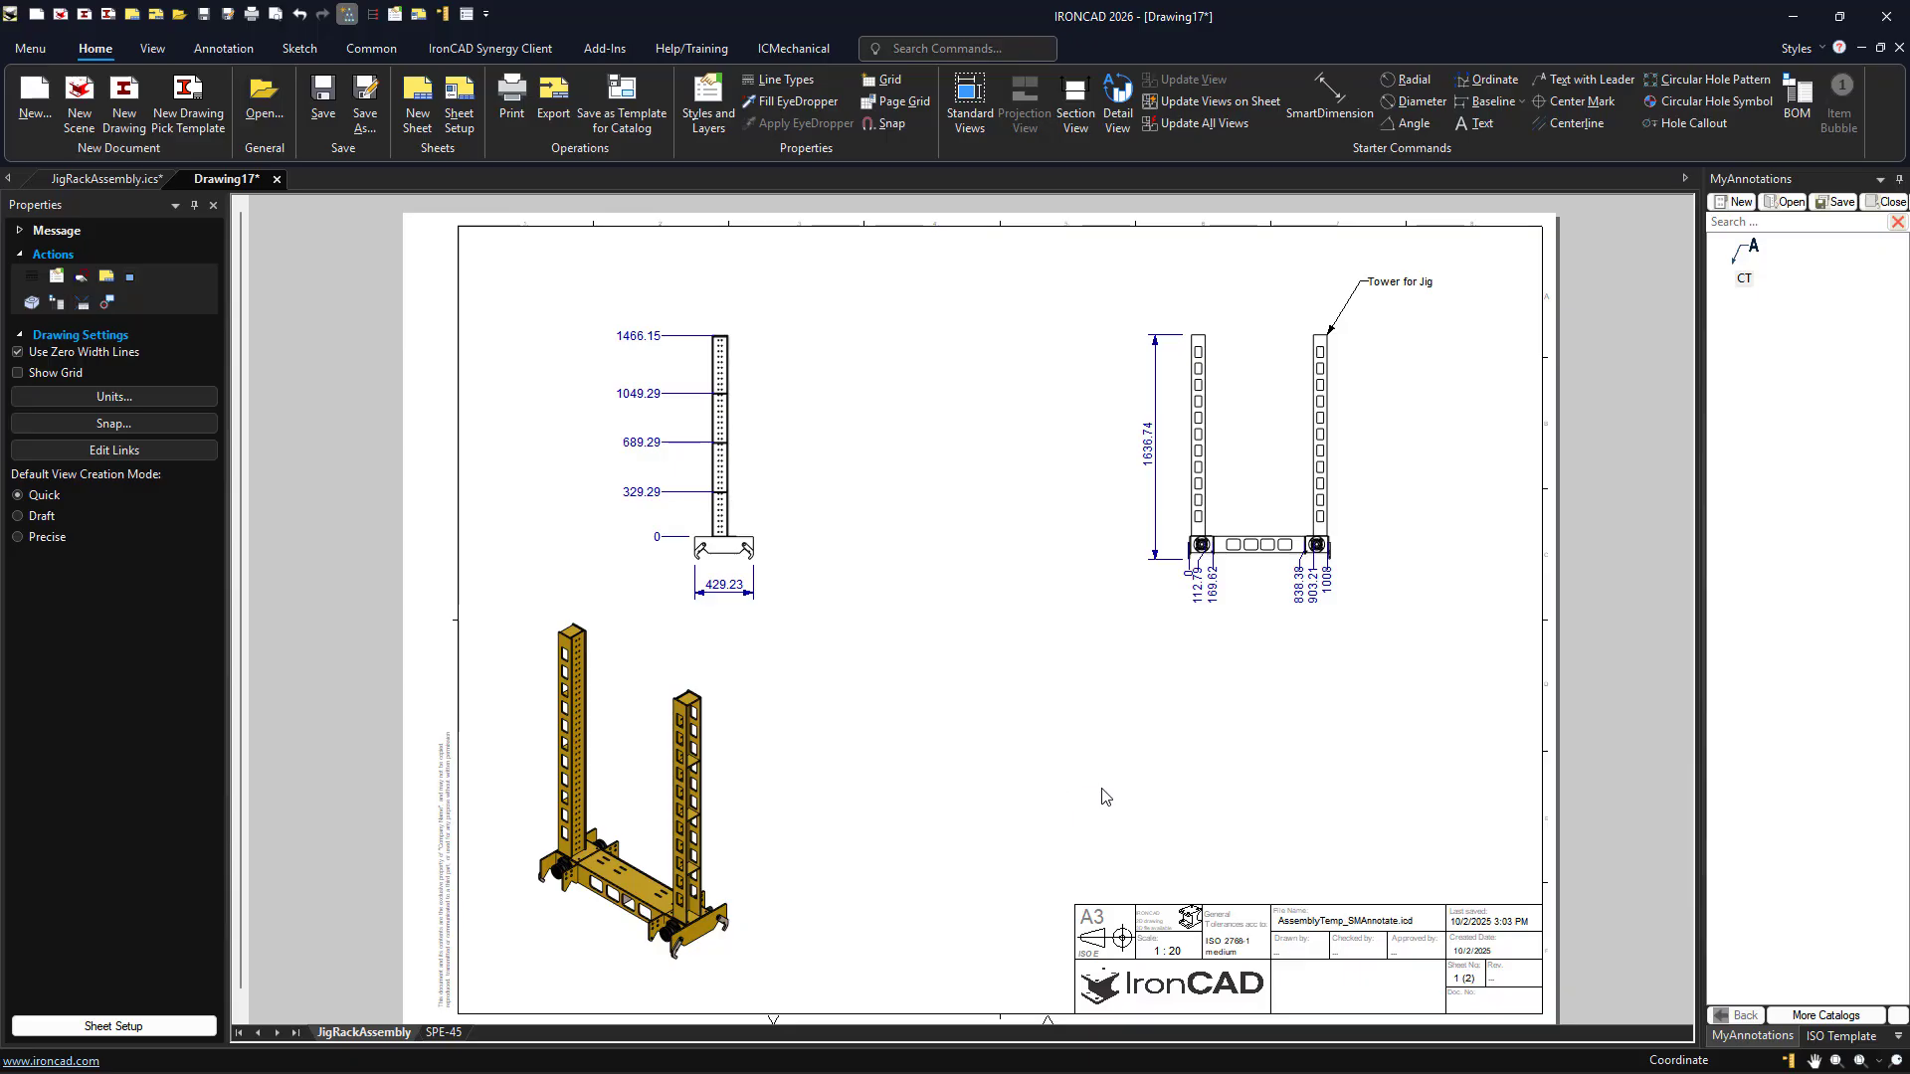
# Examine the JigRackAssembly sheet's setup, in particular the transfer options for custom property text and attachment point annotations
pyautogui.rightClick(931, 630)
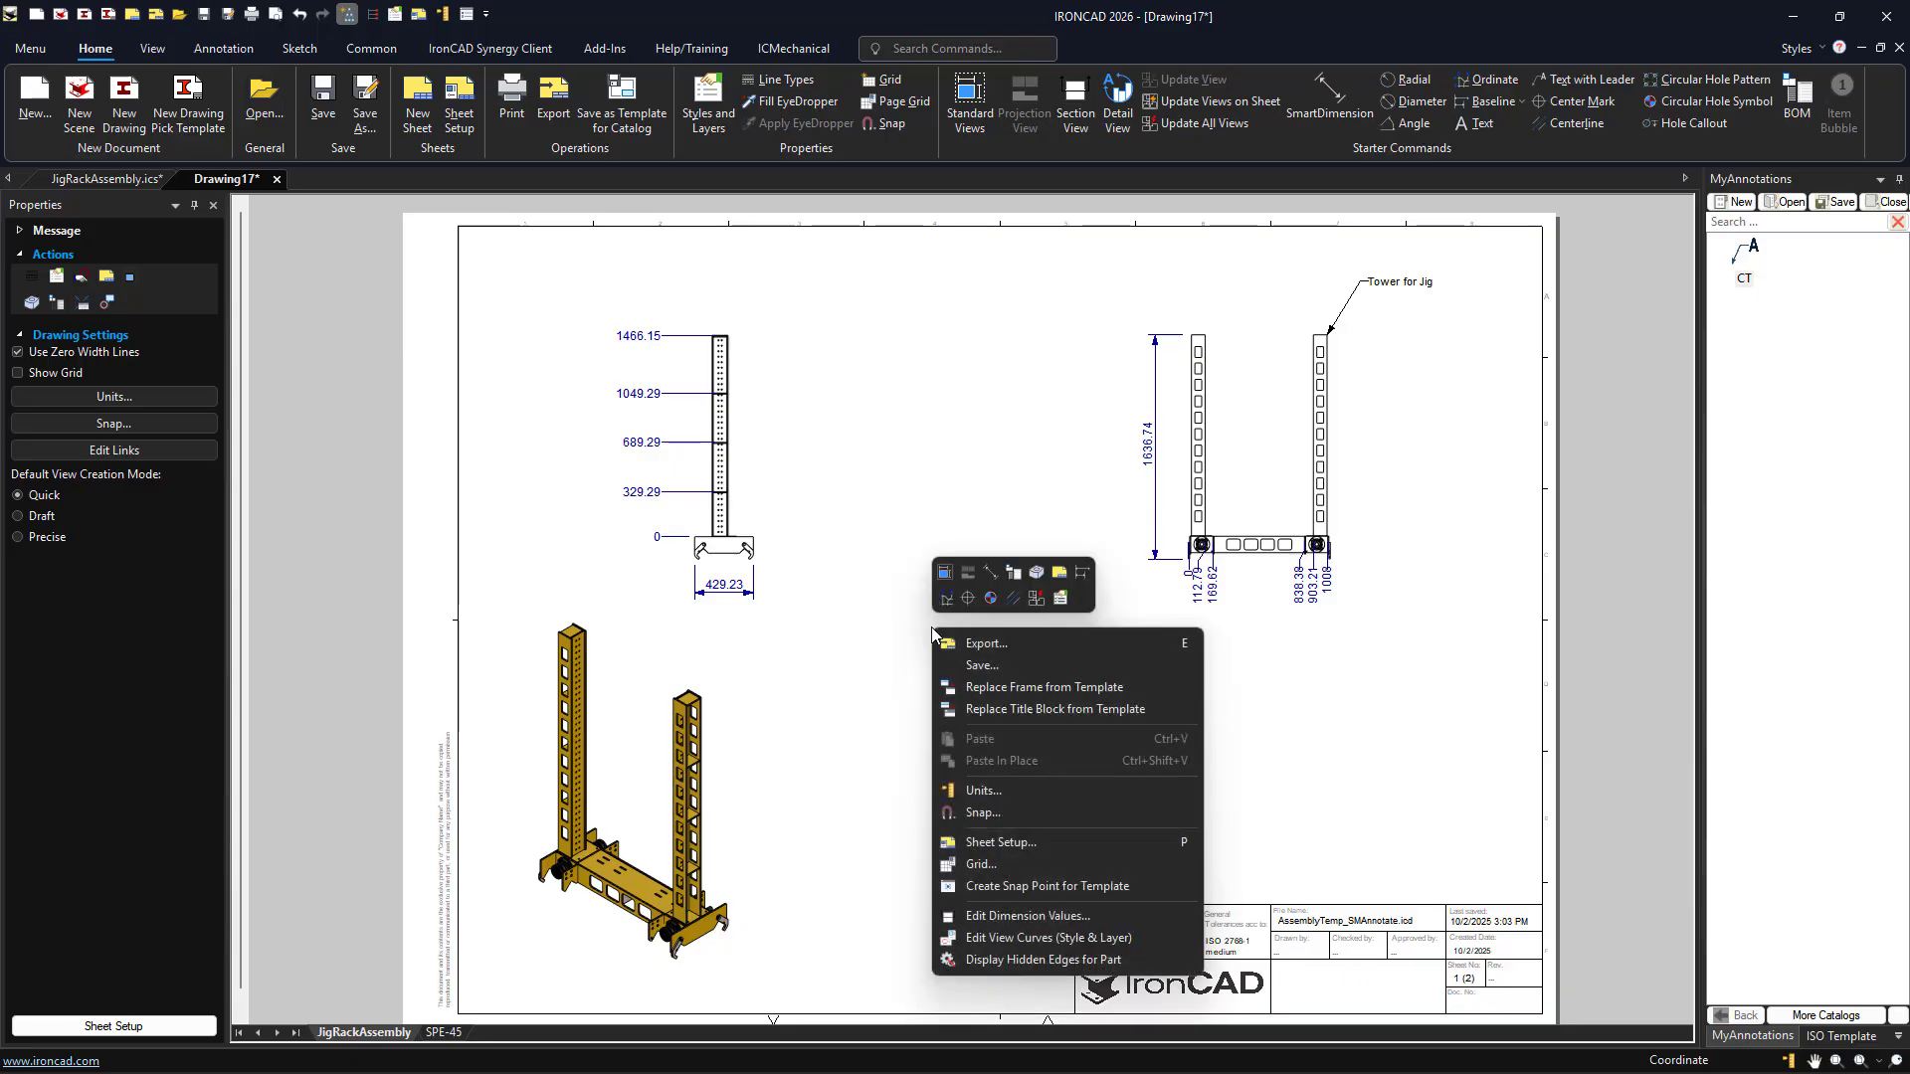
pyautogui.click(983, 843)
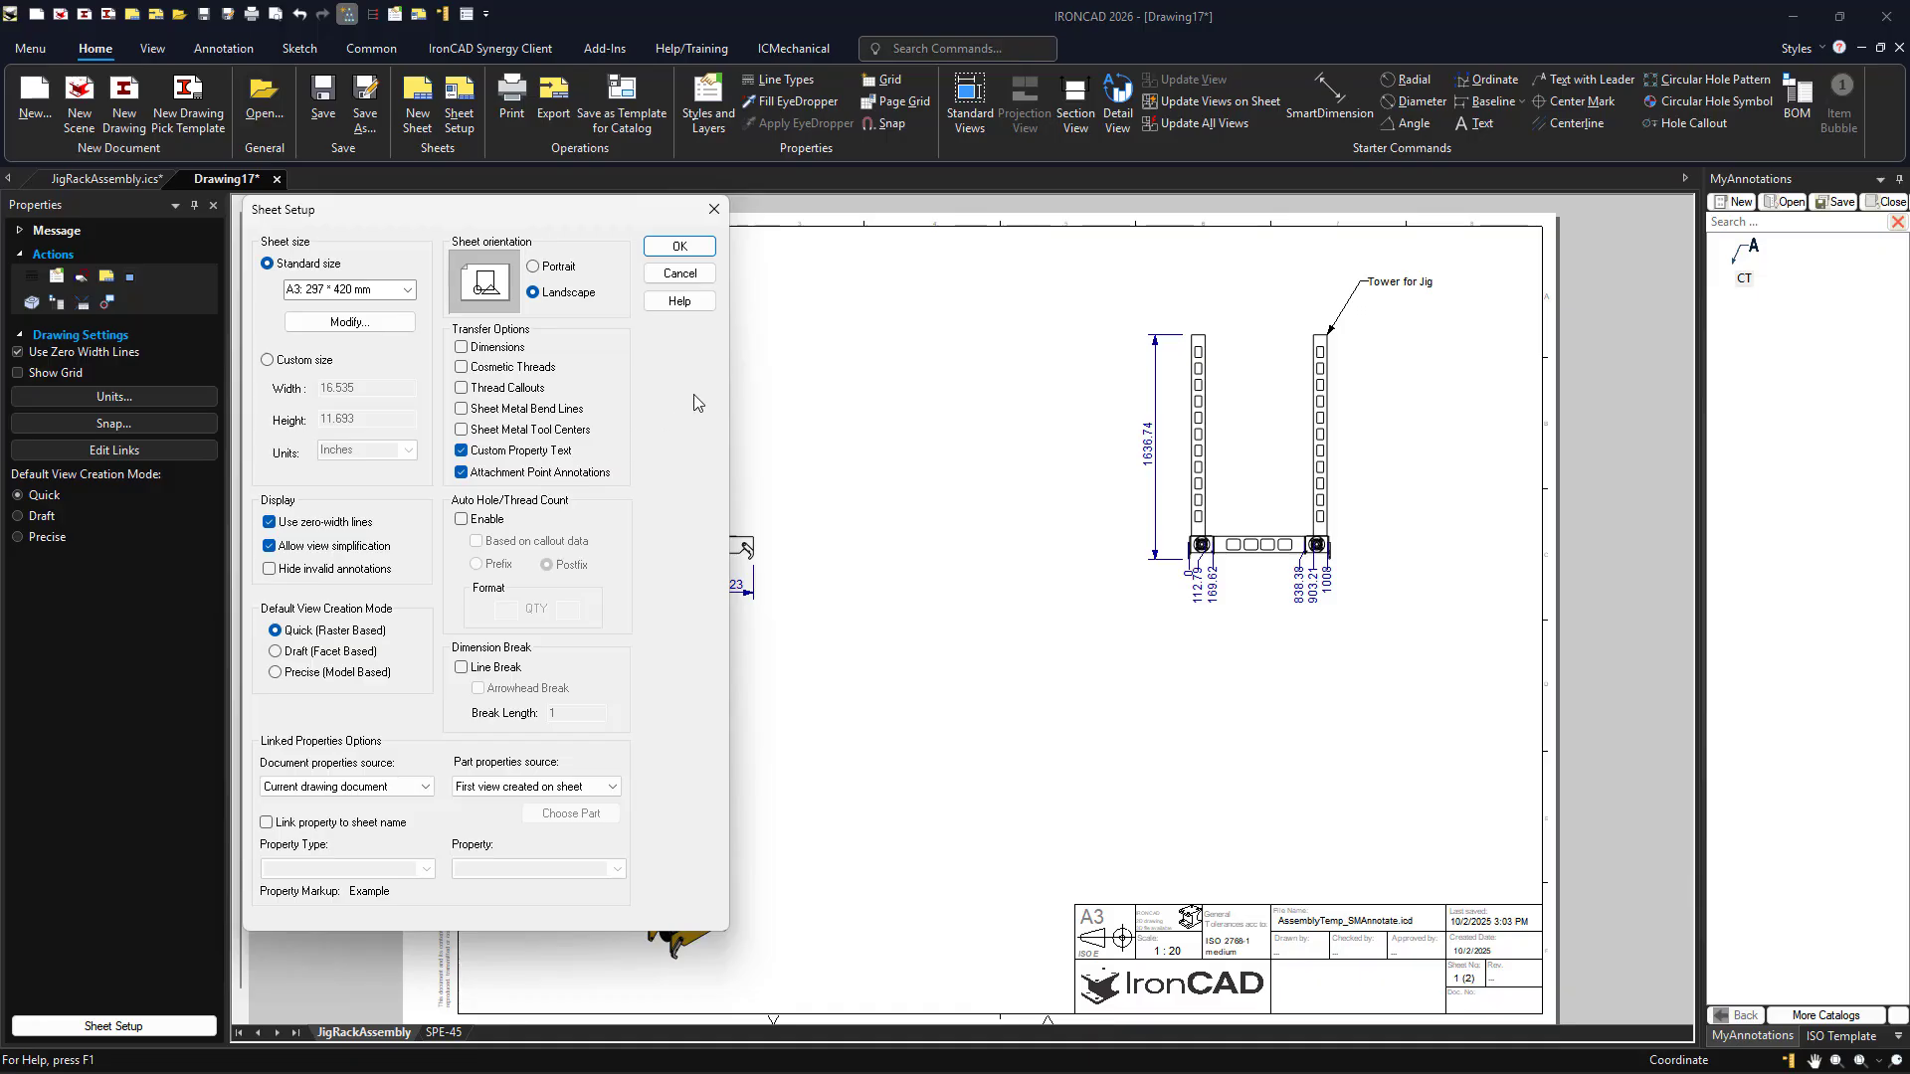
pyautogui.click(679, 246)
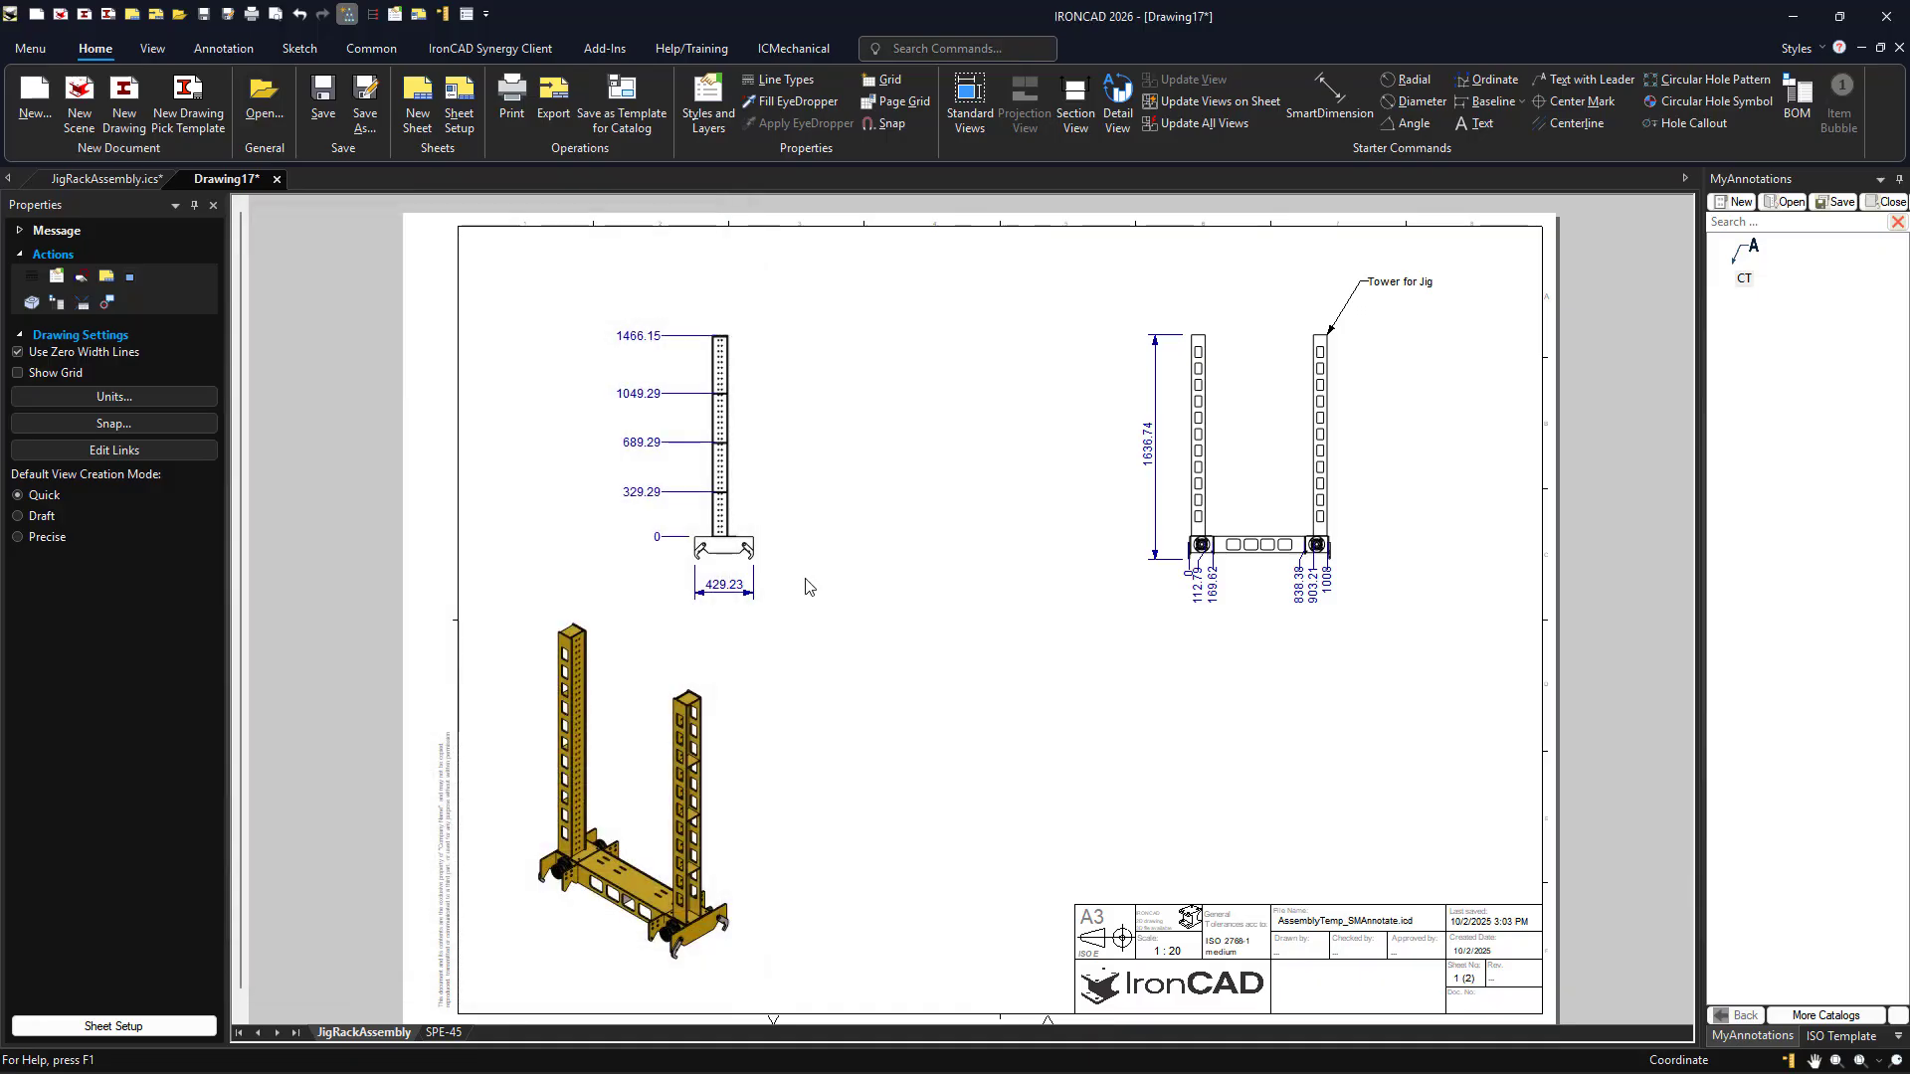
# Examine the view properties of the shaded isometric view, checking its custom property mapping and attachment point annotation options
pyautogui.rightClick(678, 815)
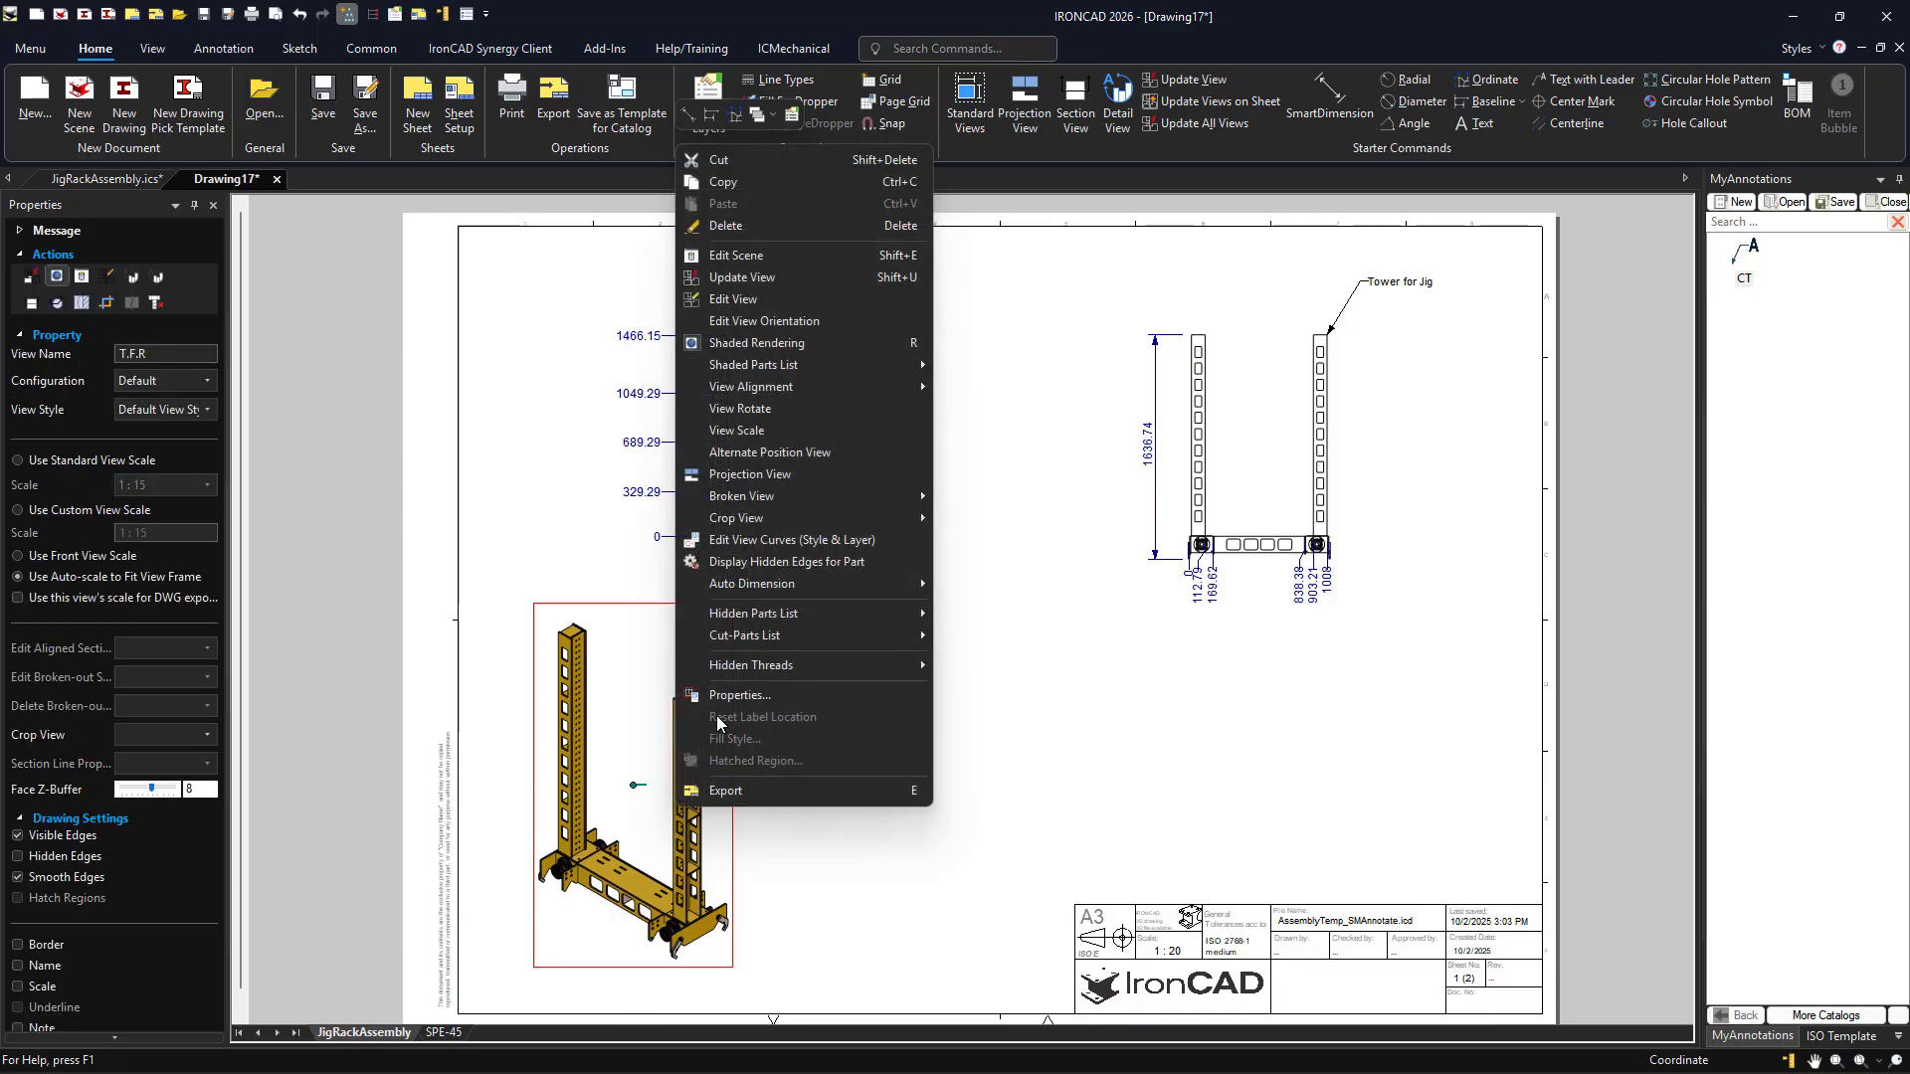
pyautogui.click(736, 695)
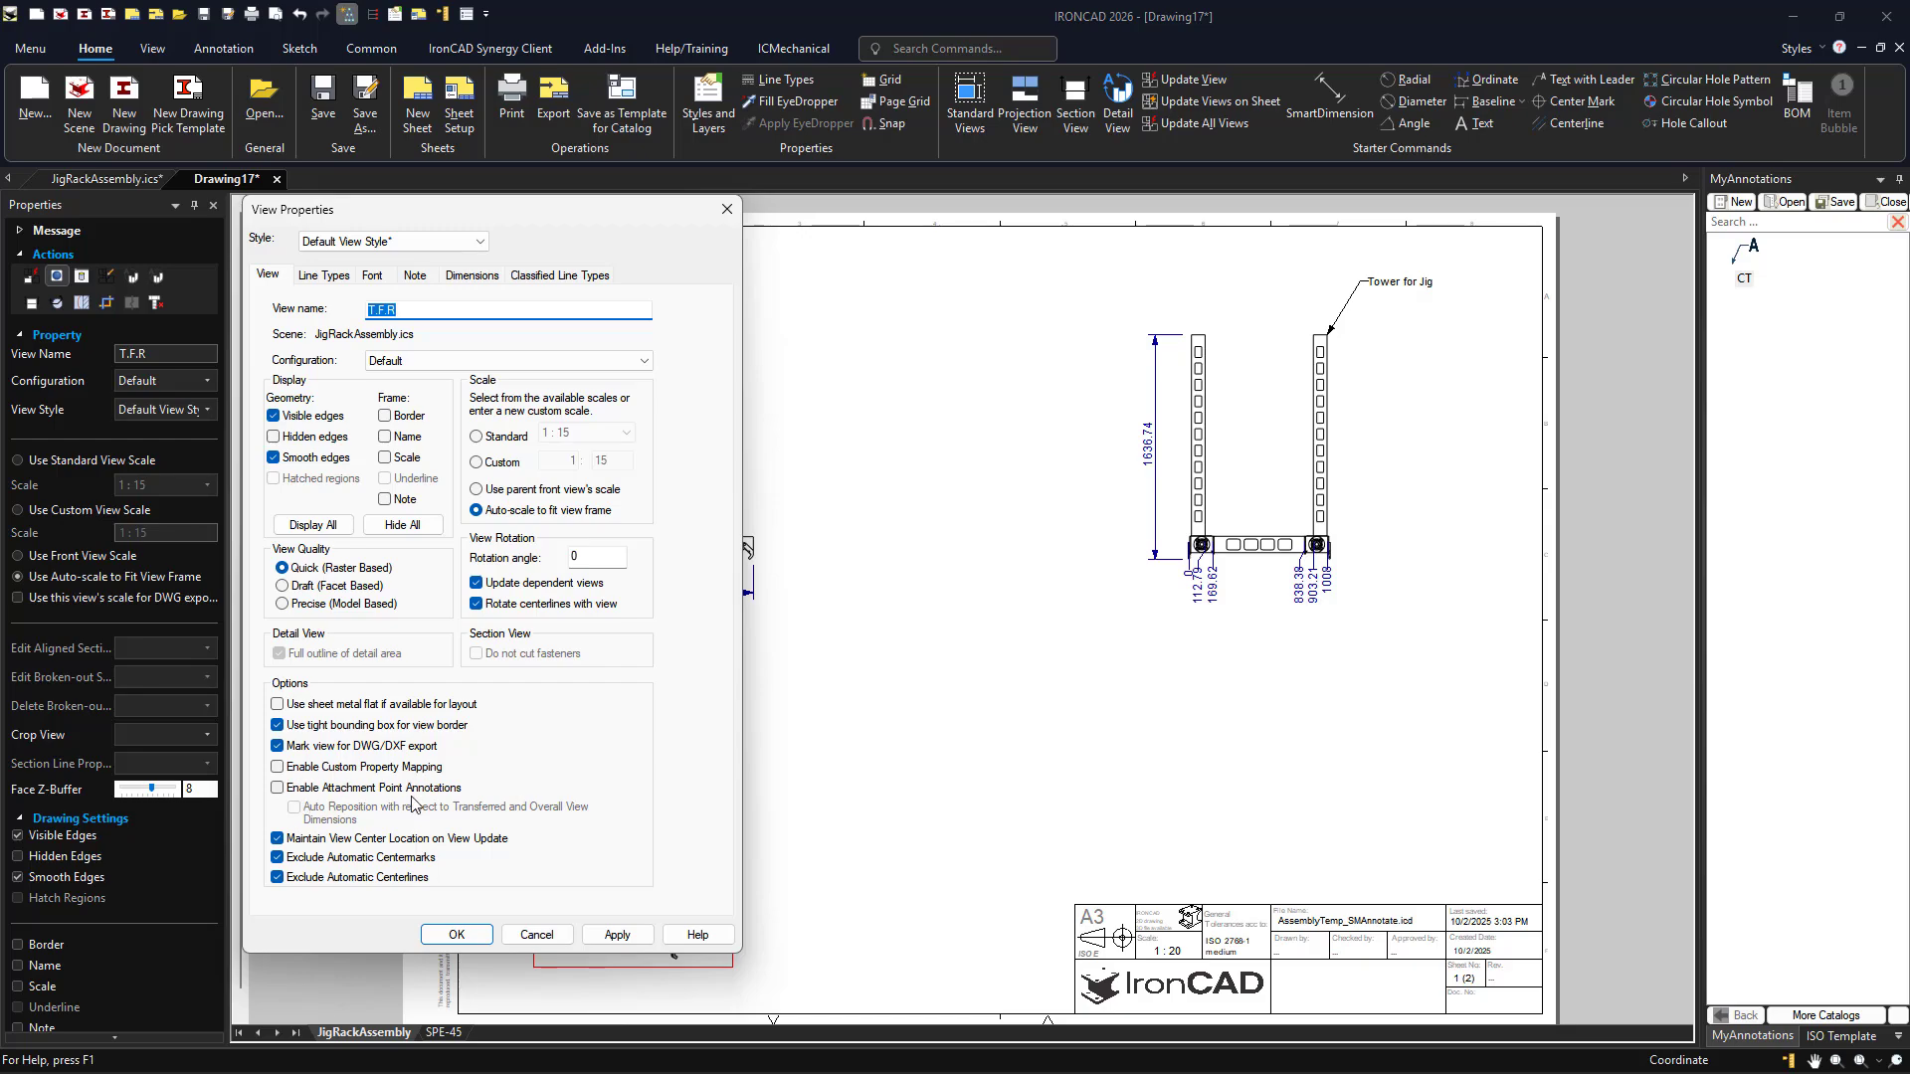
pyautogui.click(456, 934)
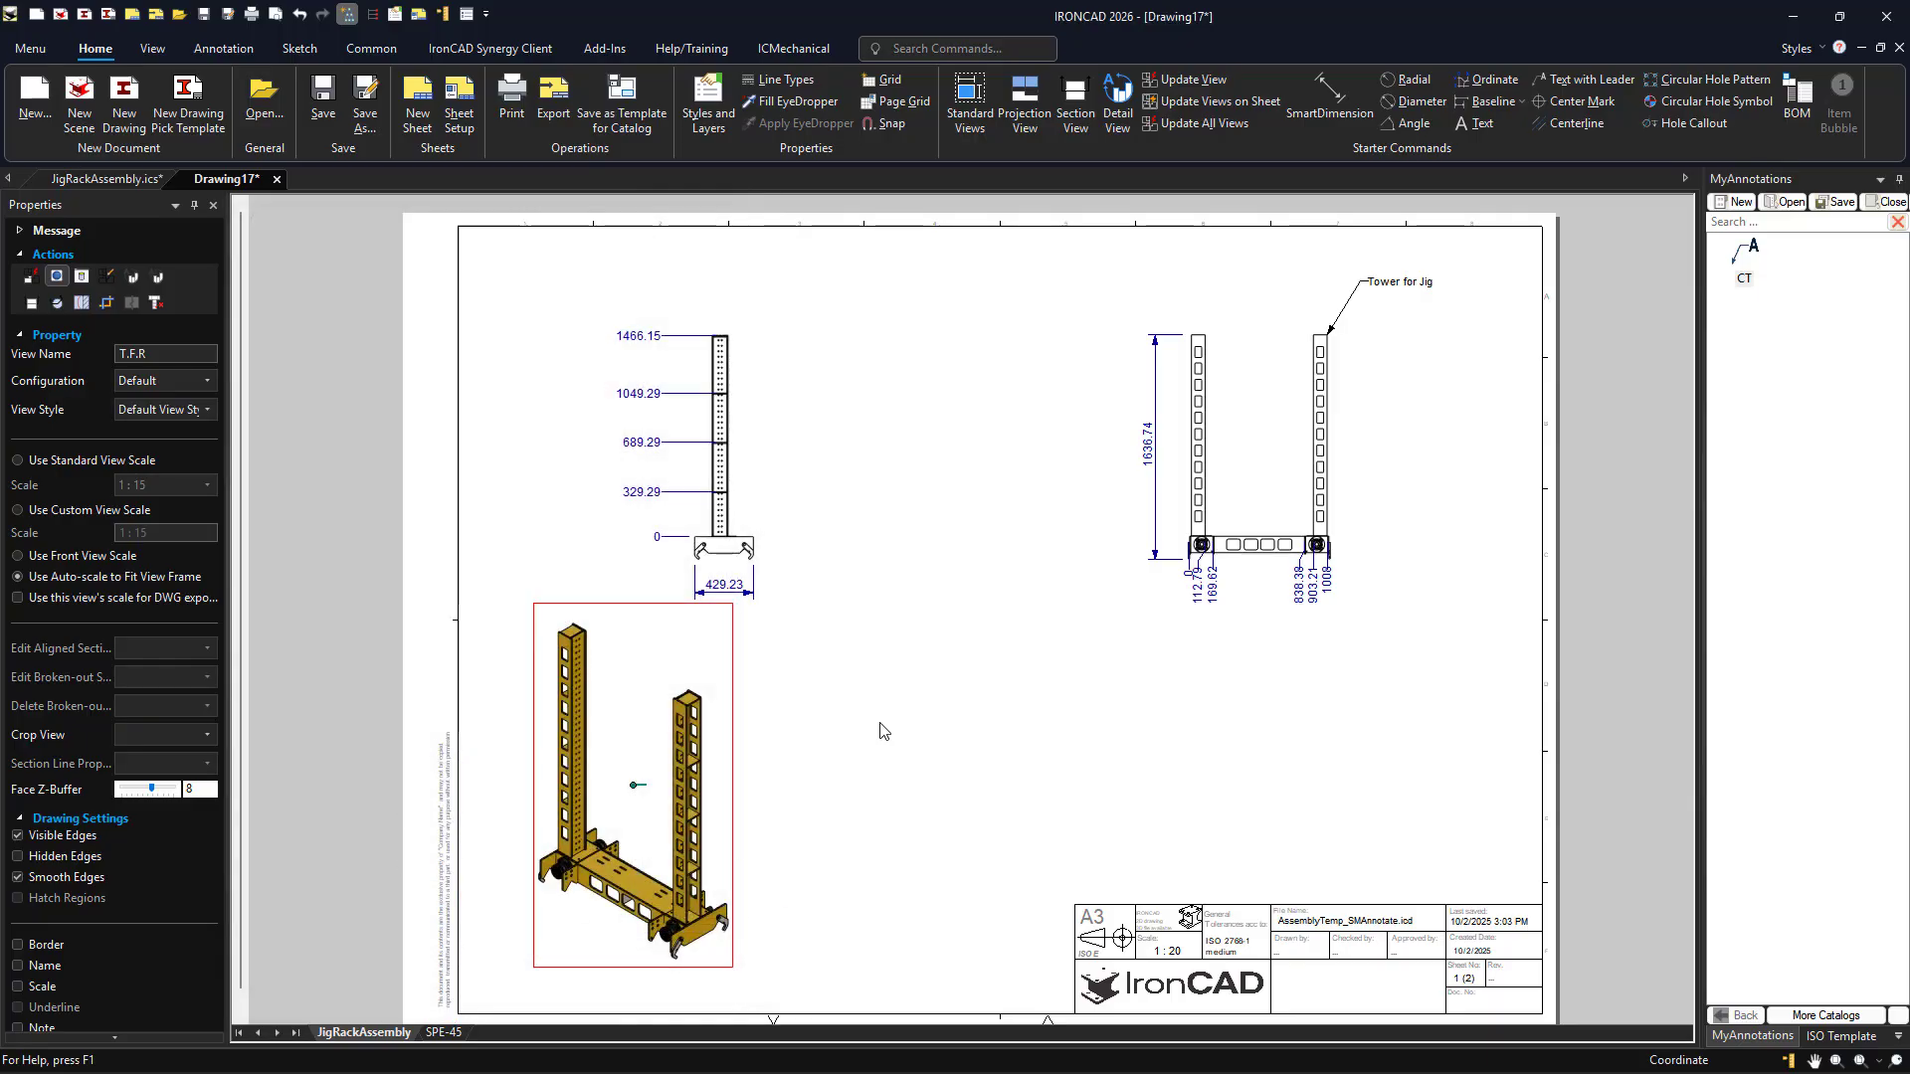
pyautogui.click(884, 731)
# Examine the RIGHT view's annotation options, overall dimension settings and attachment point dimension groups
pyautogui.rightClick(720, 463)
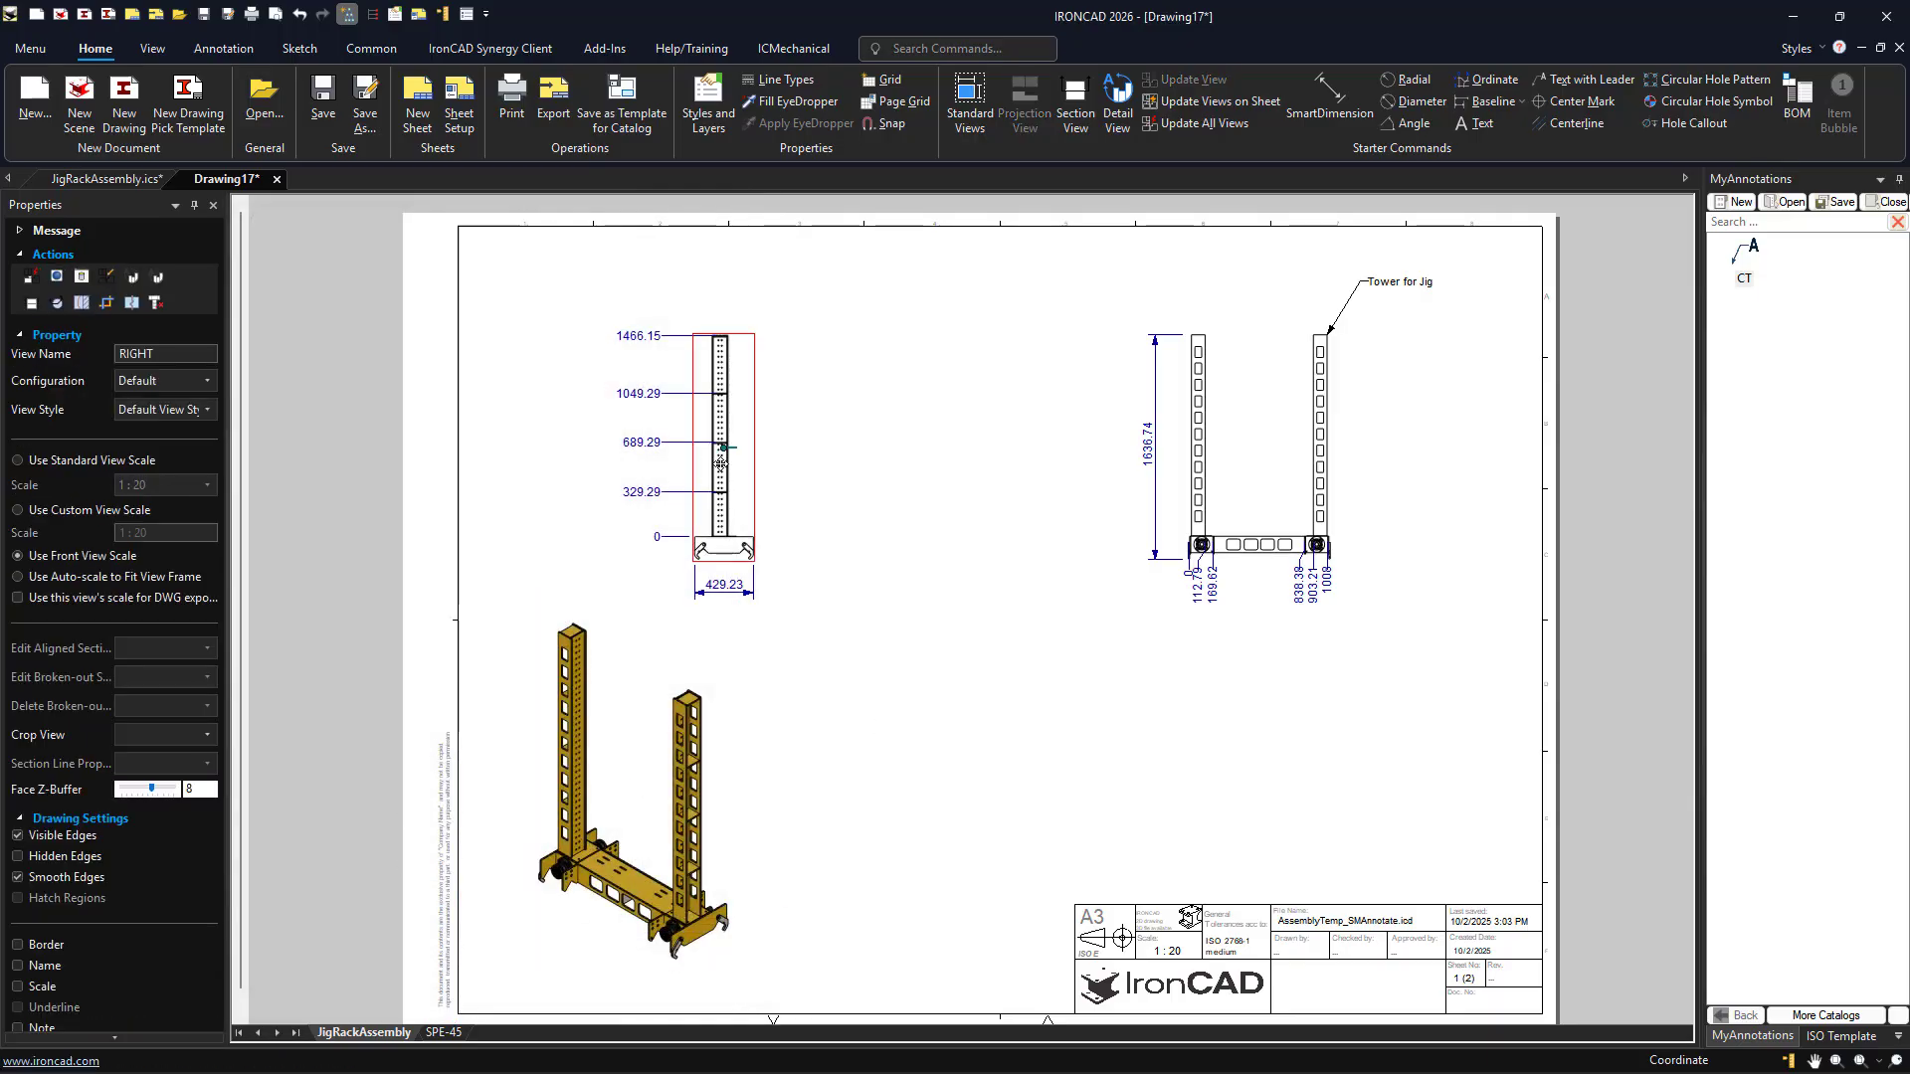
pyautogui.click(768, 600)
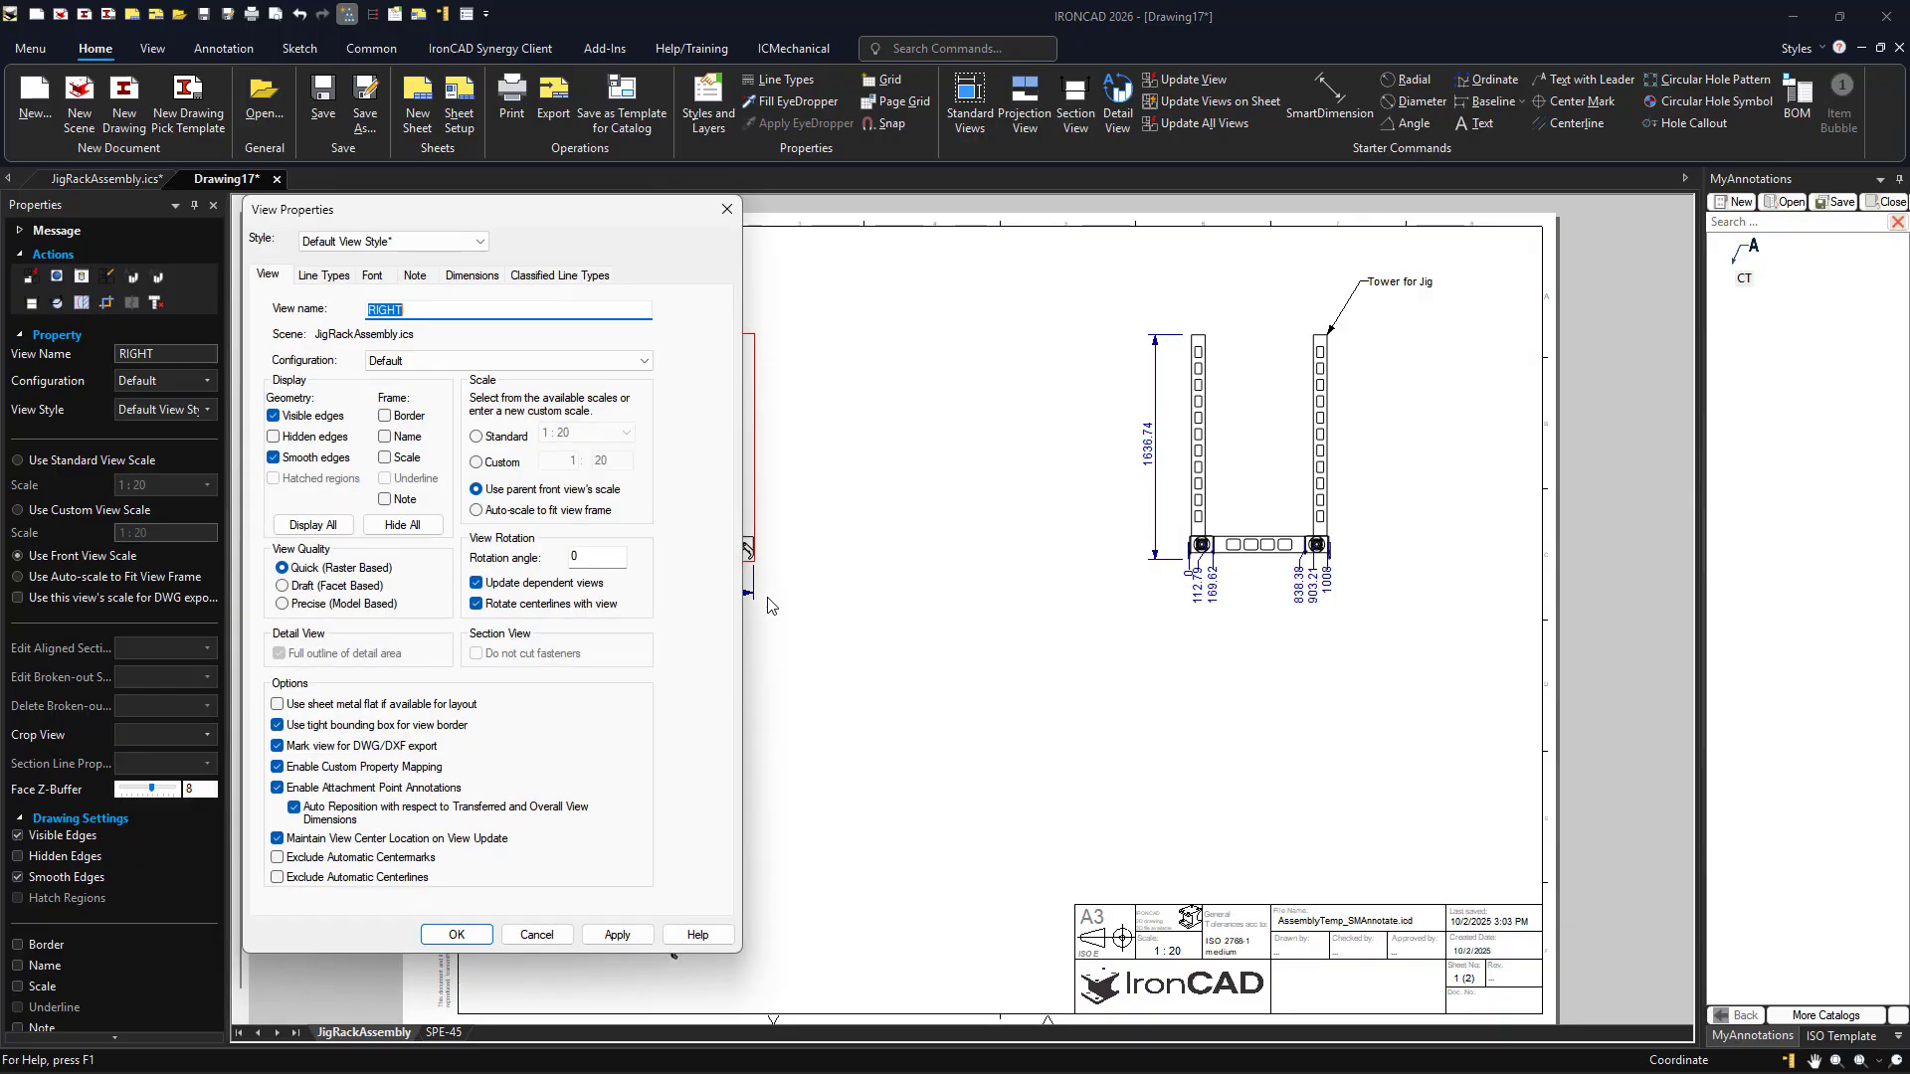
pyautogui.click(471, 275)
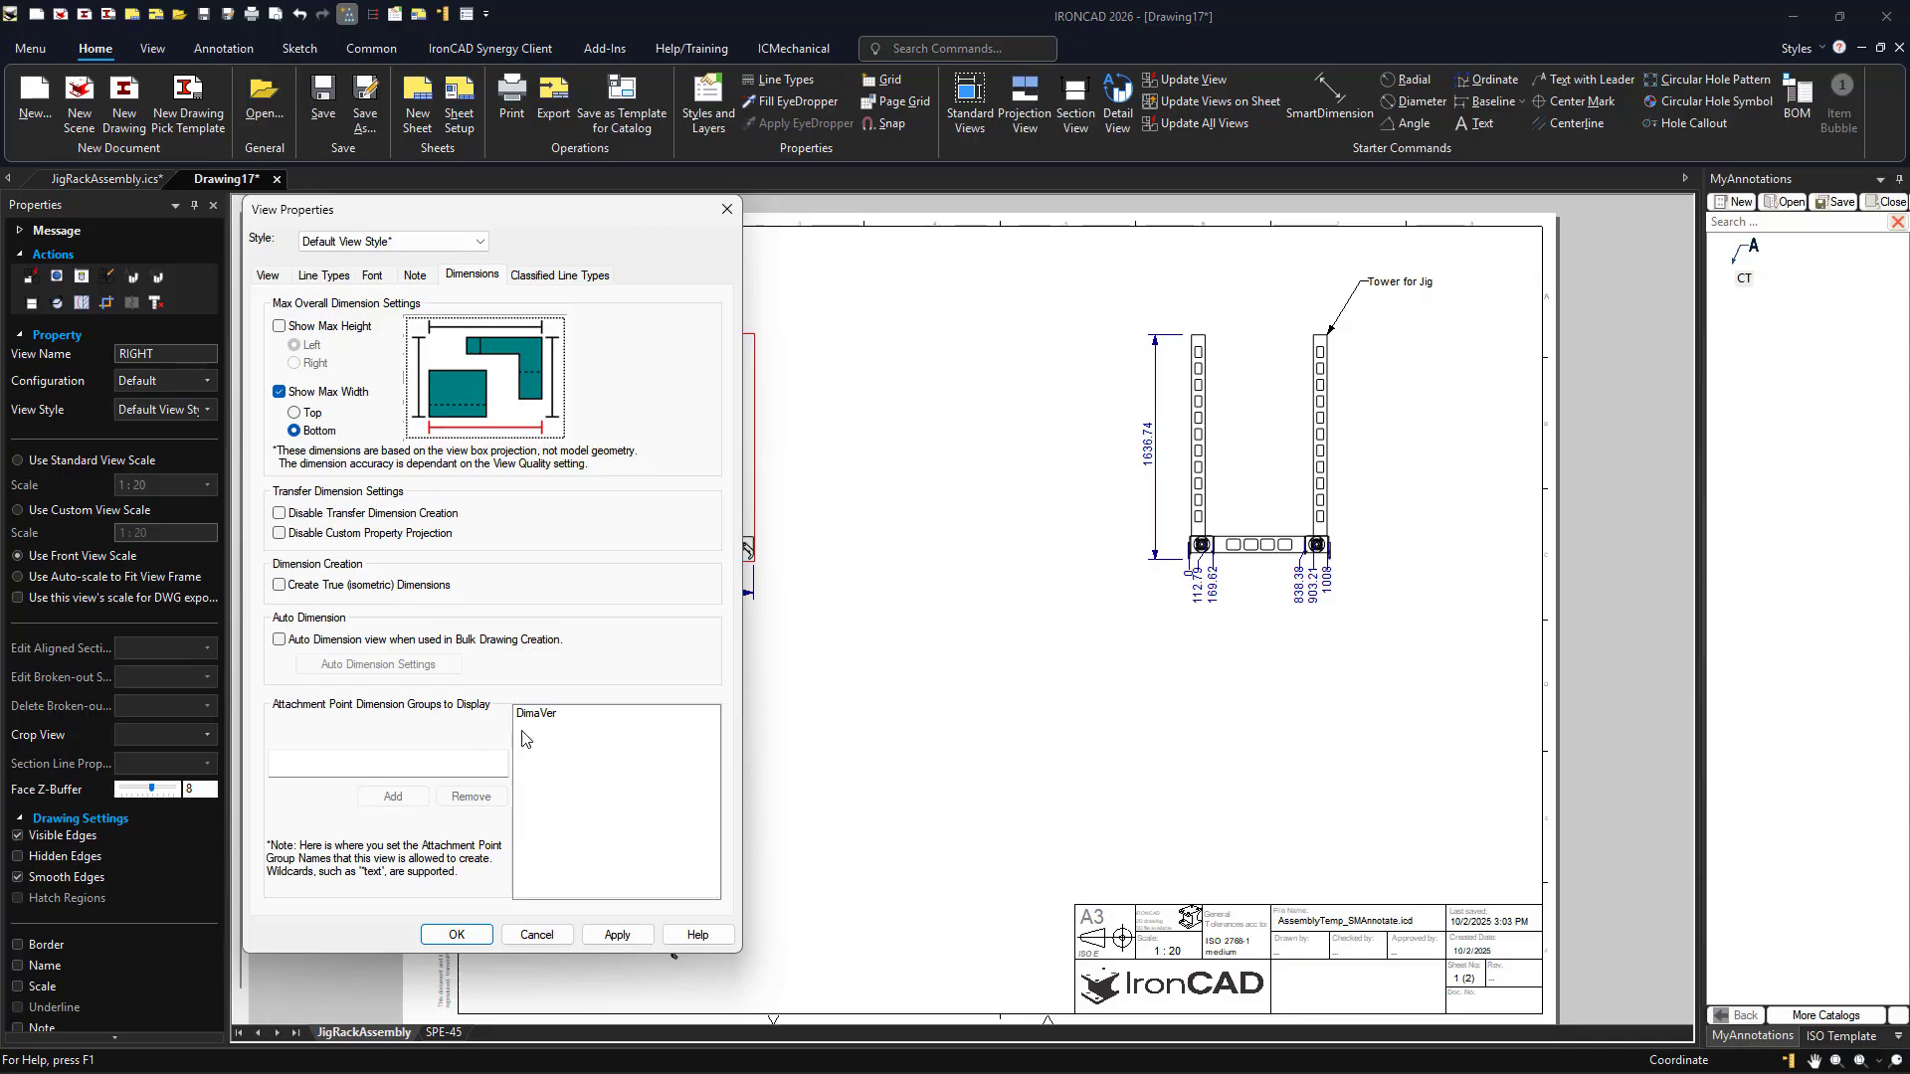
pyautogui.click(537, 934)
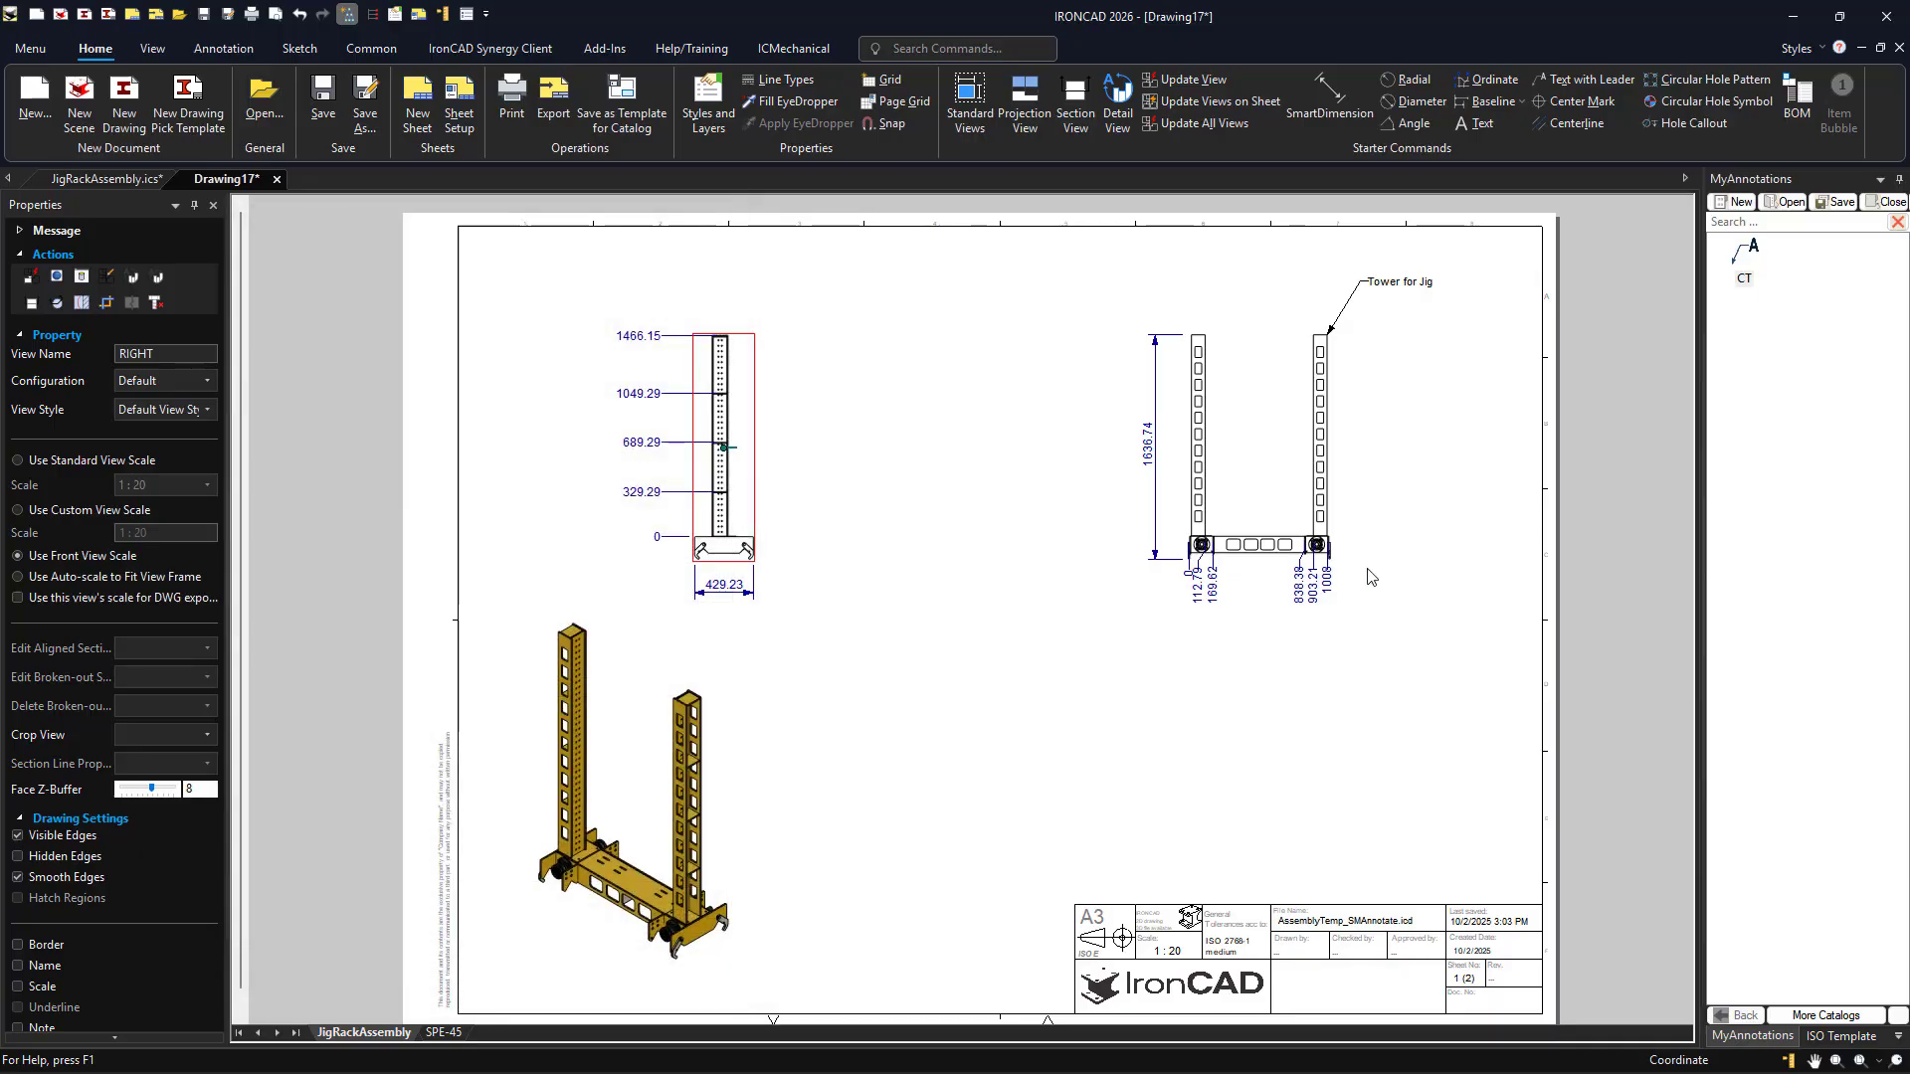
# Examine the FRONT view's overall dimension settings and its attachment point dimension groups
pyautogui.rightClick(1233, 527)
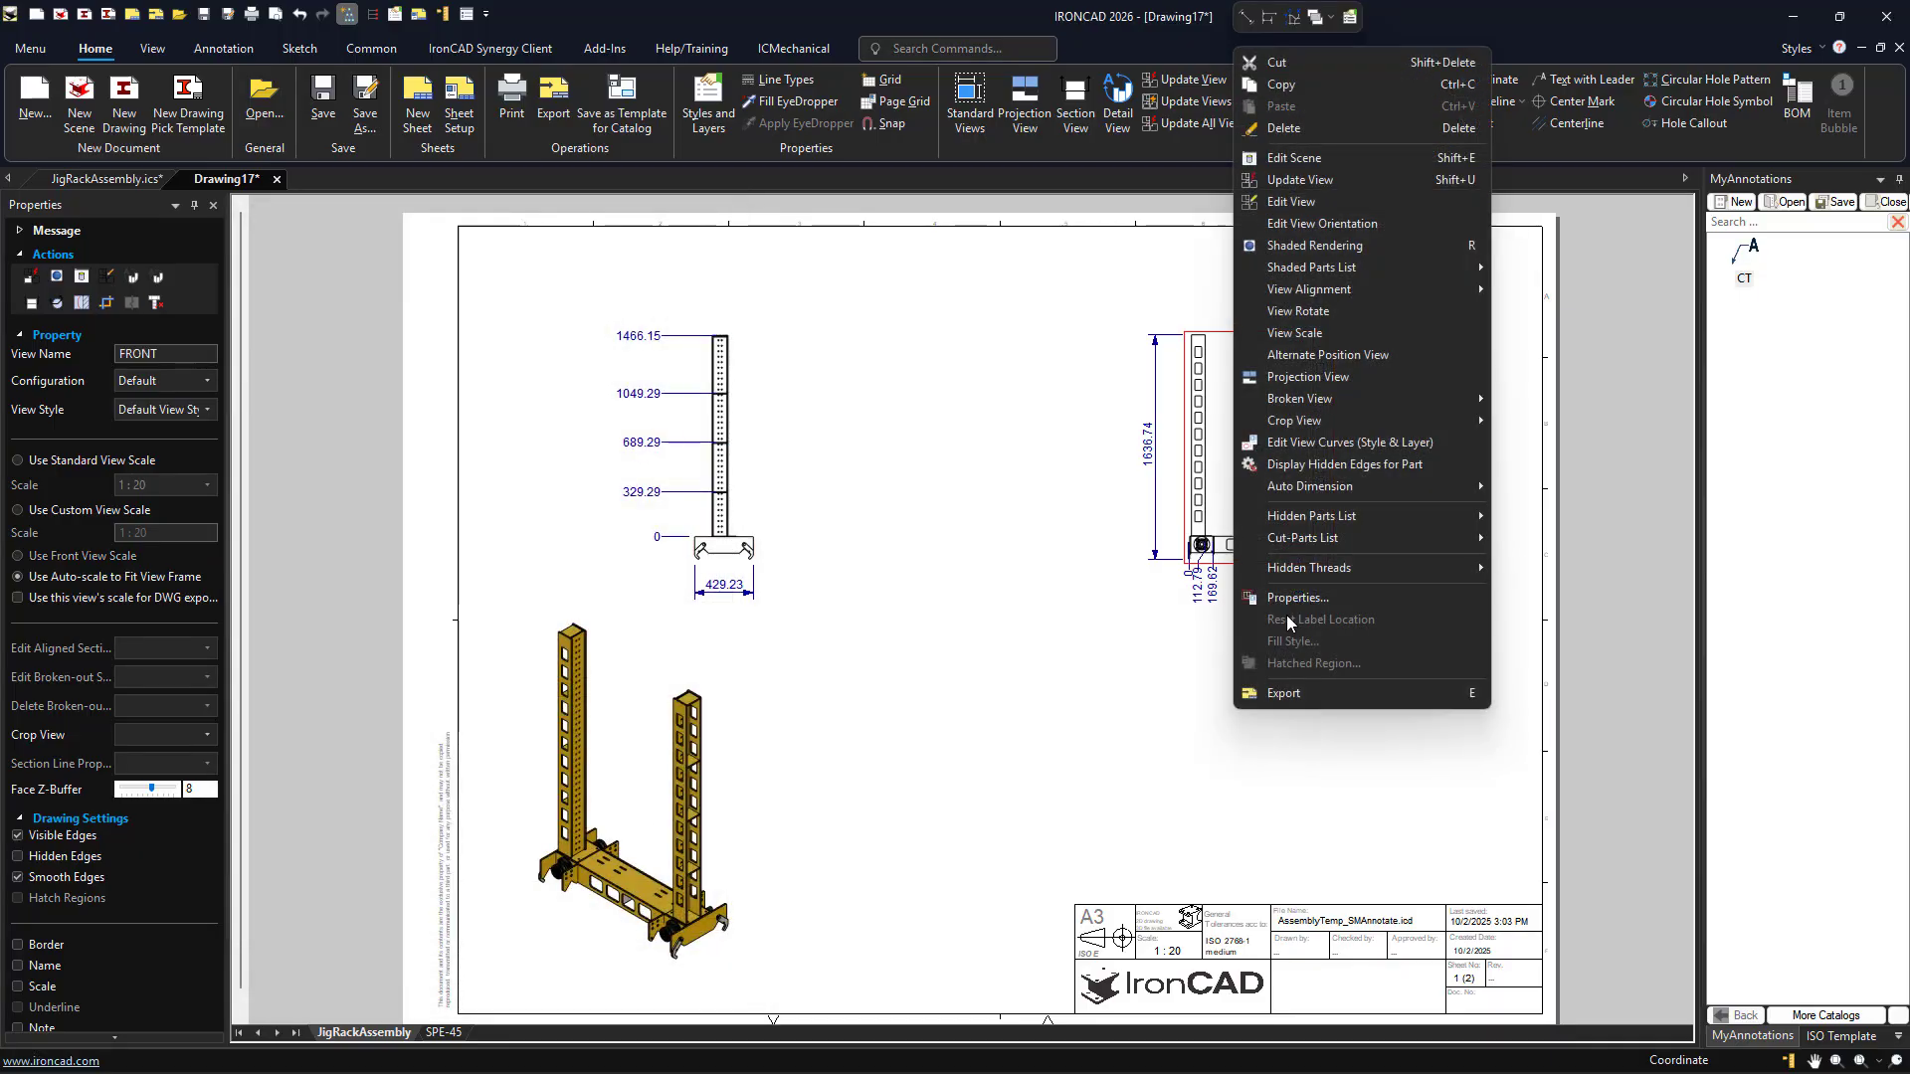
pyautogui.click(1288, 598)
pyautogui.click(471, 276)
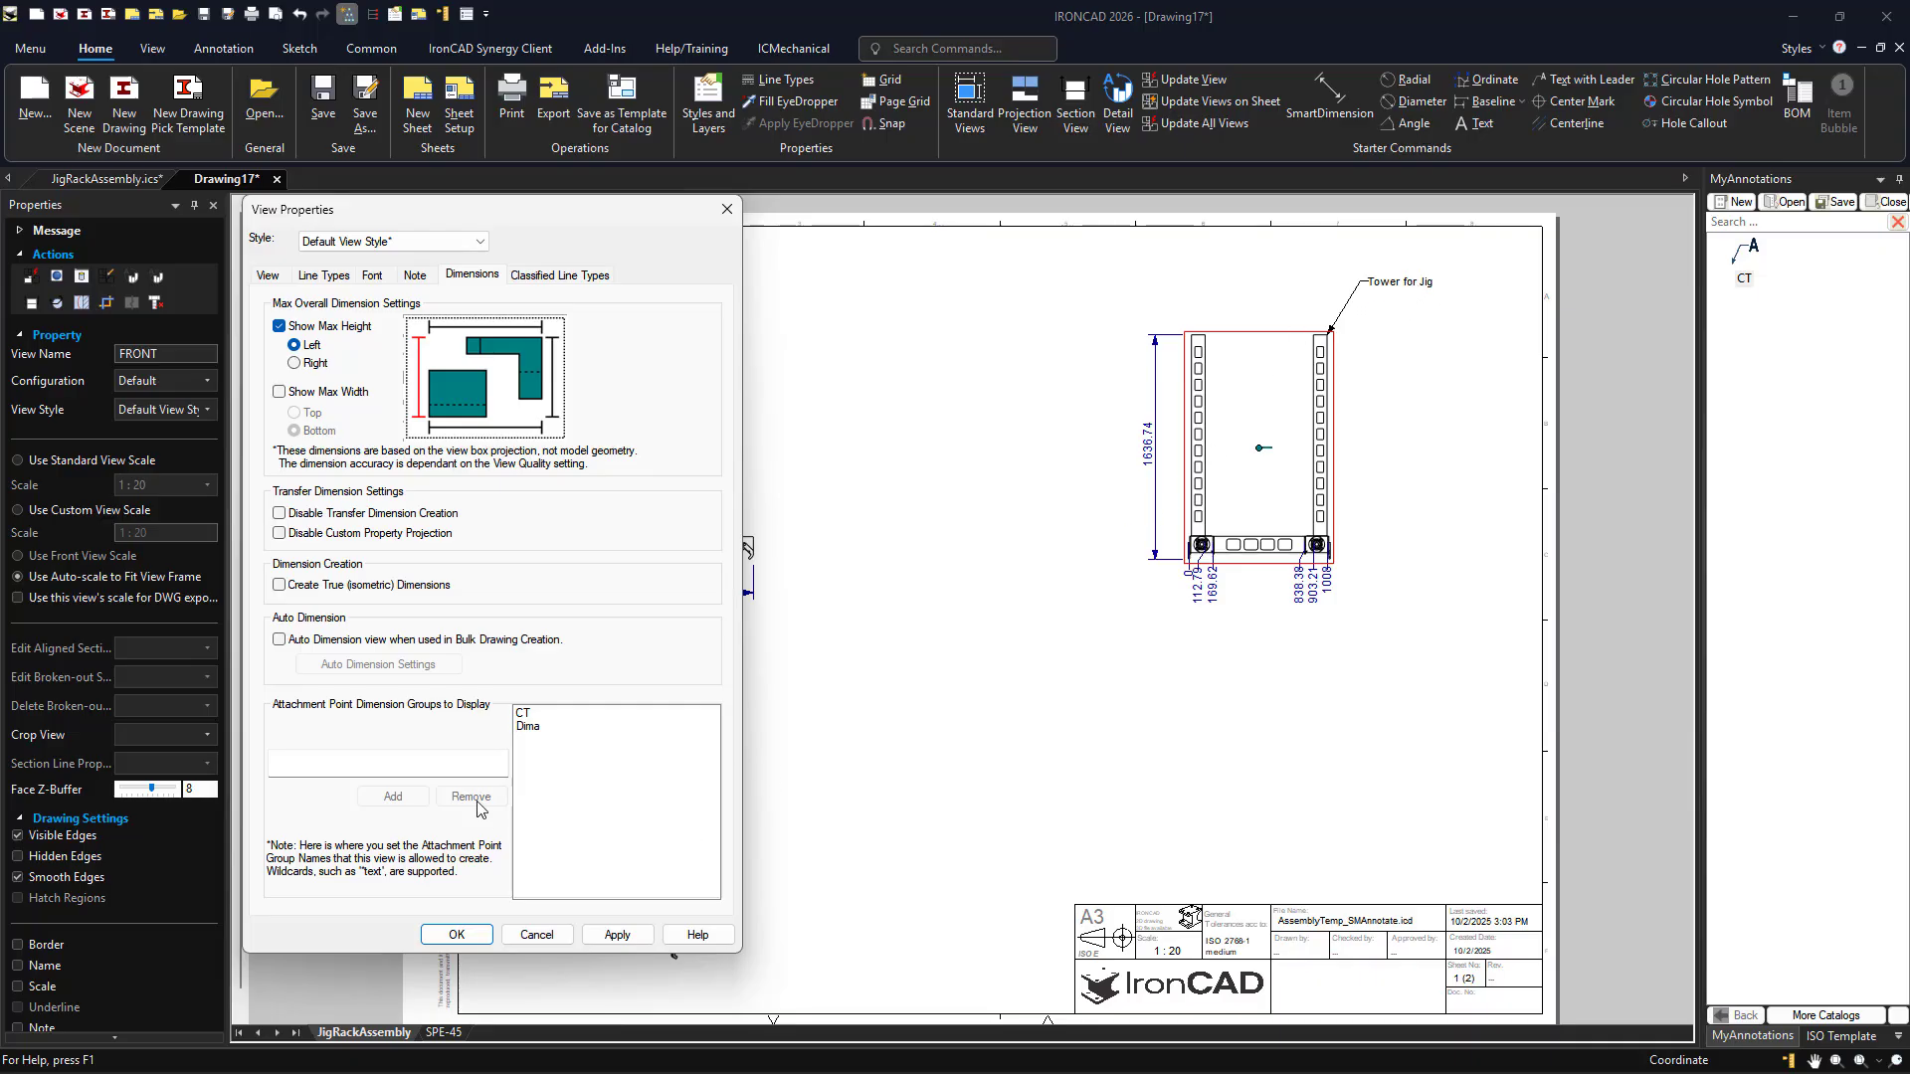
pyautogui.click(537, 936)
pyautogui.click(1042, 636)
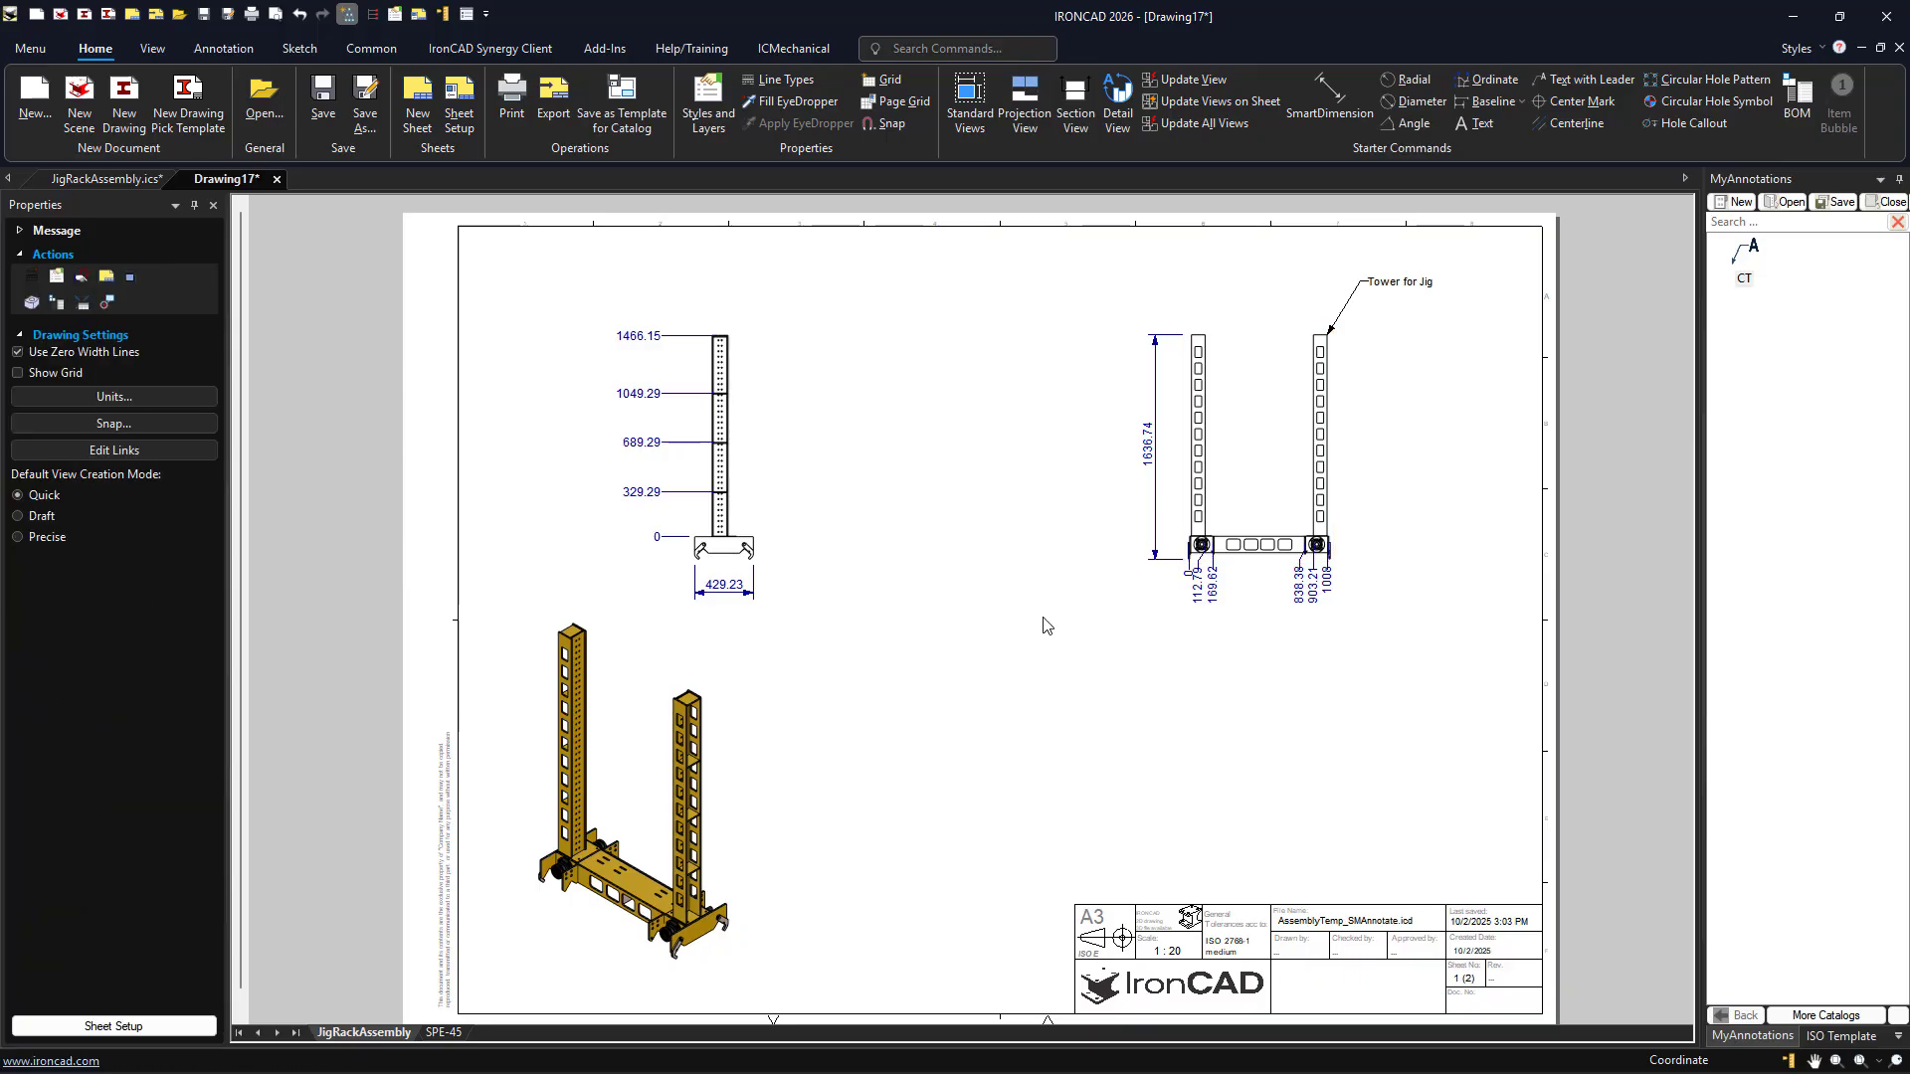
# Close the generated drawing without saving it and return to the JigRackAssembly scene
pyautogui.scroll(-1, 980, 675)
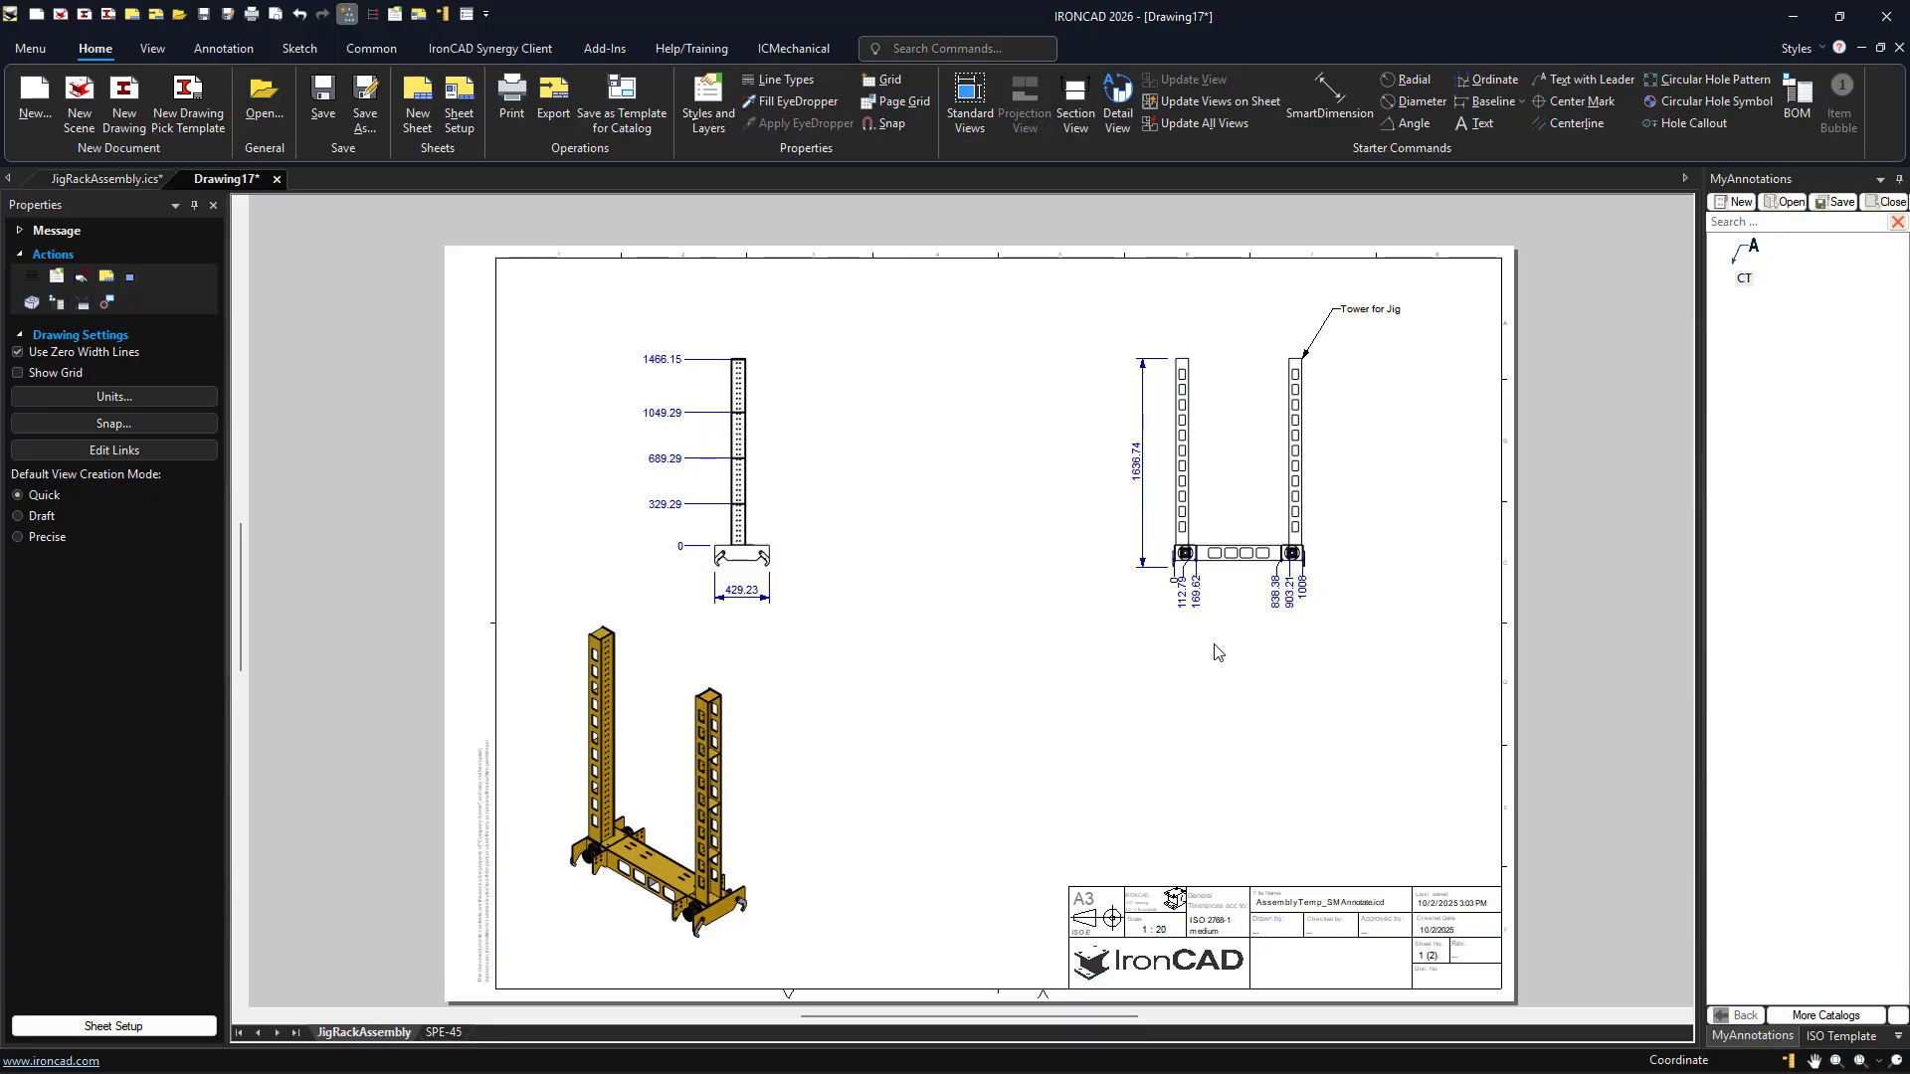
pyautogui.click(279, 179)
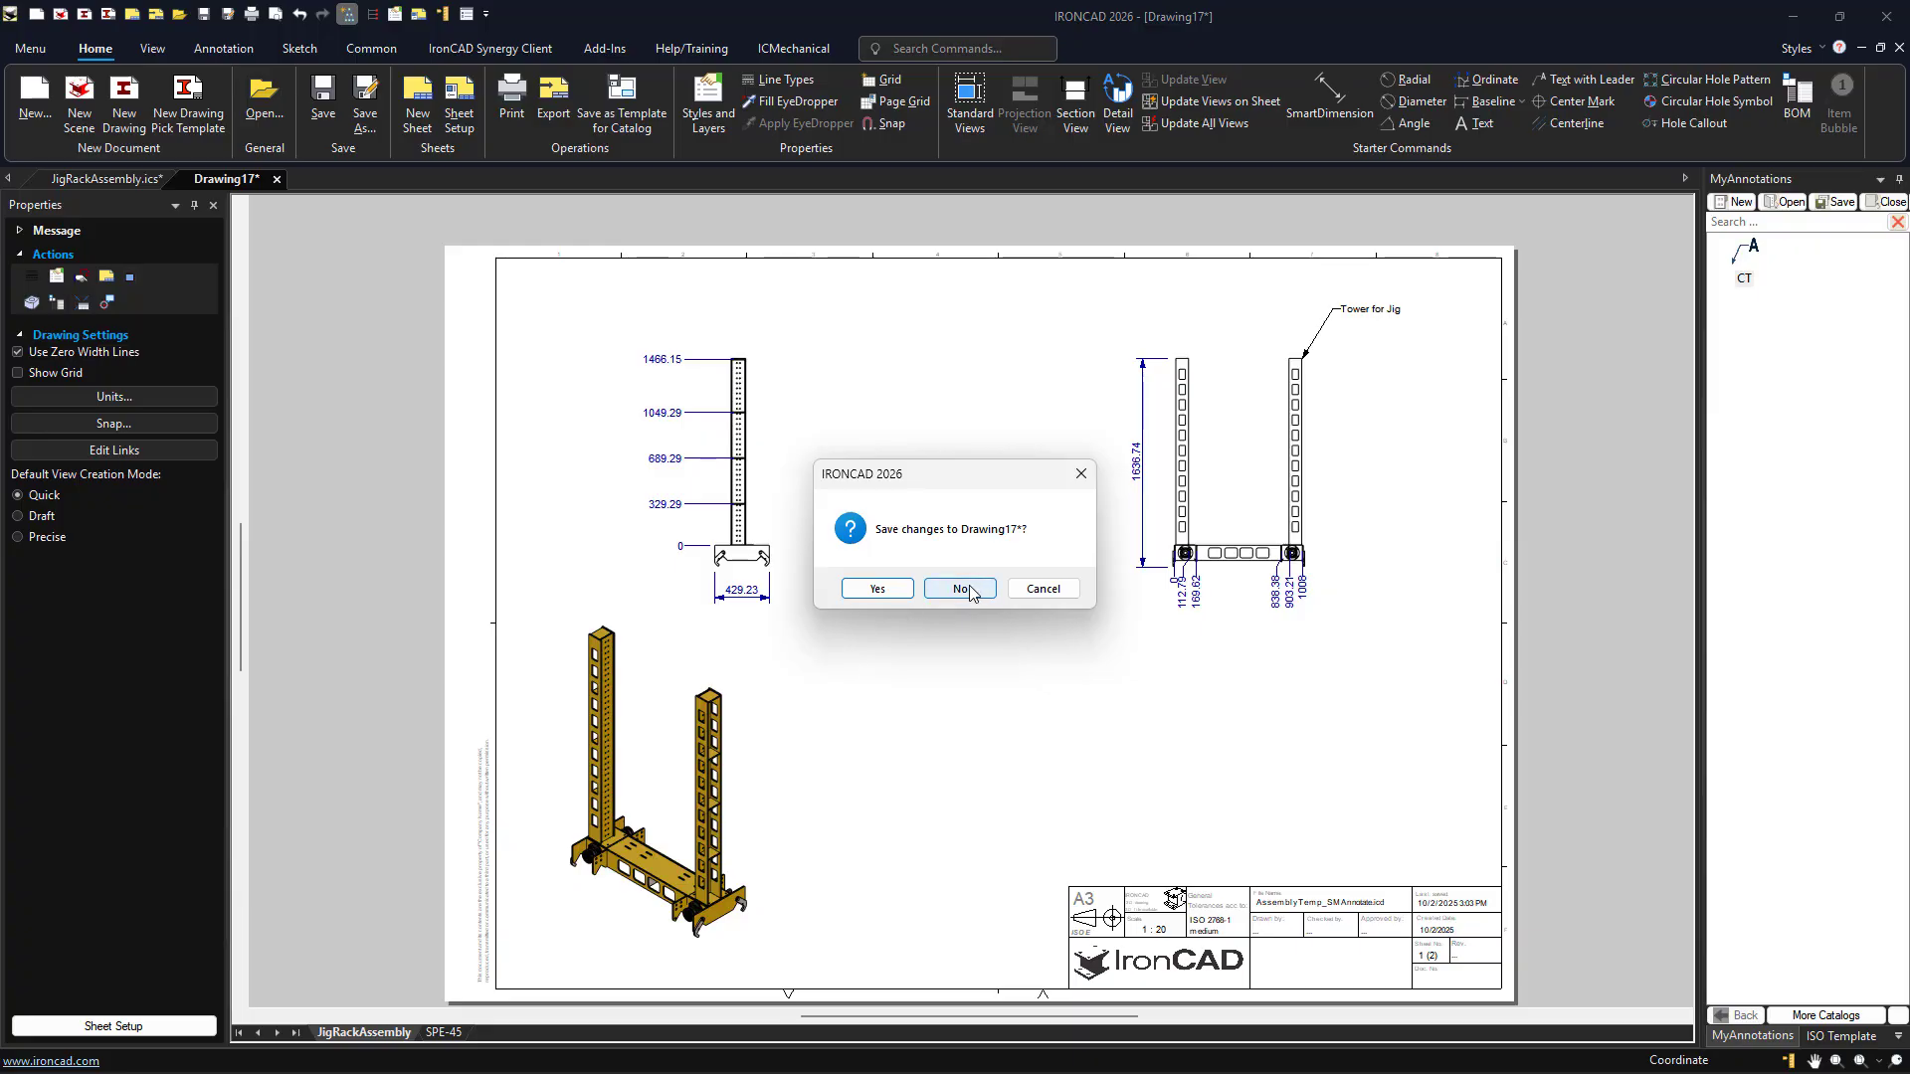
pyautogui.click(960, 590)
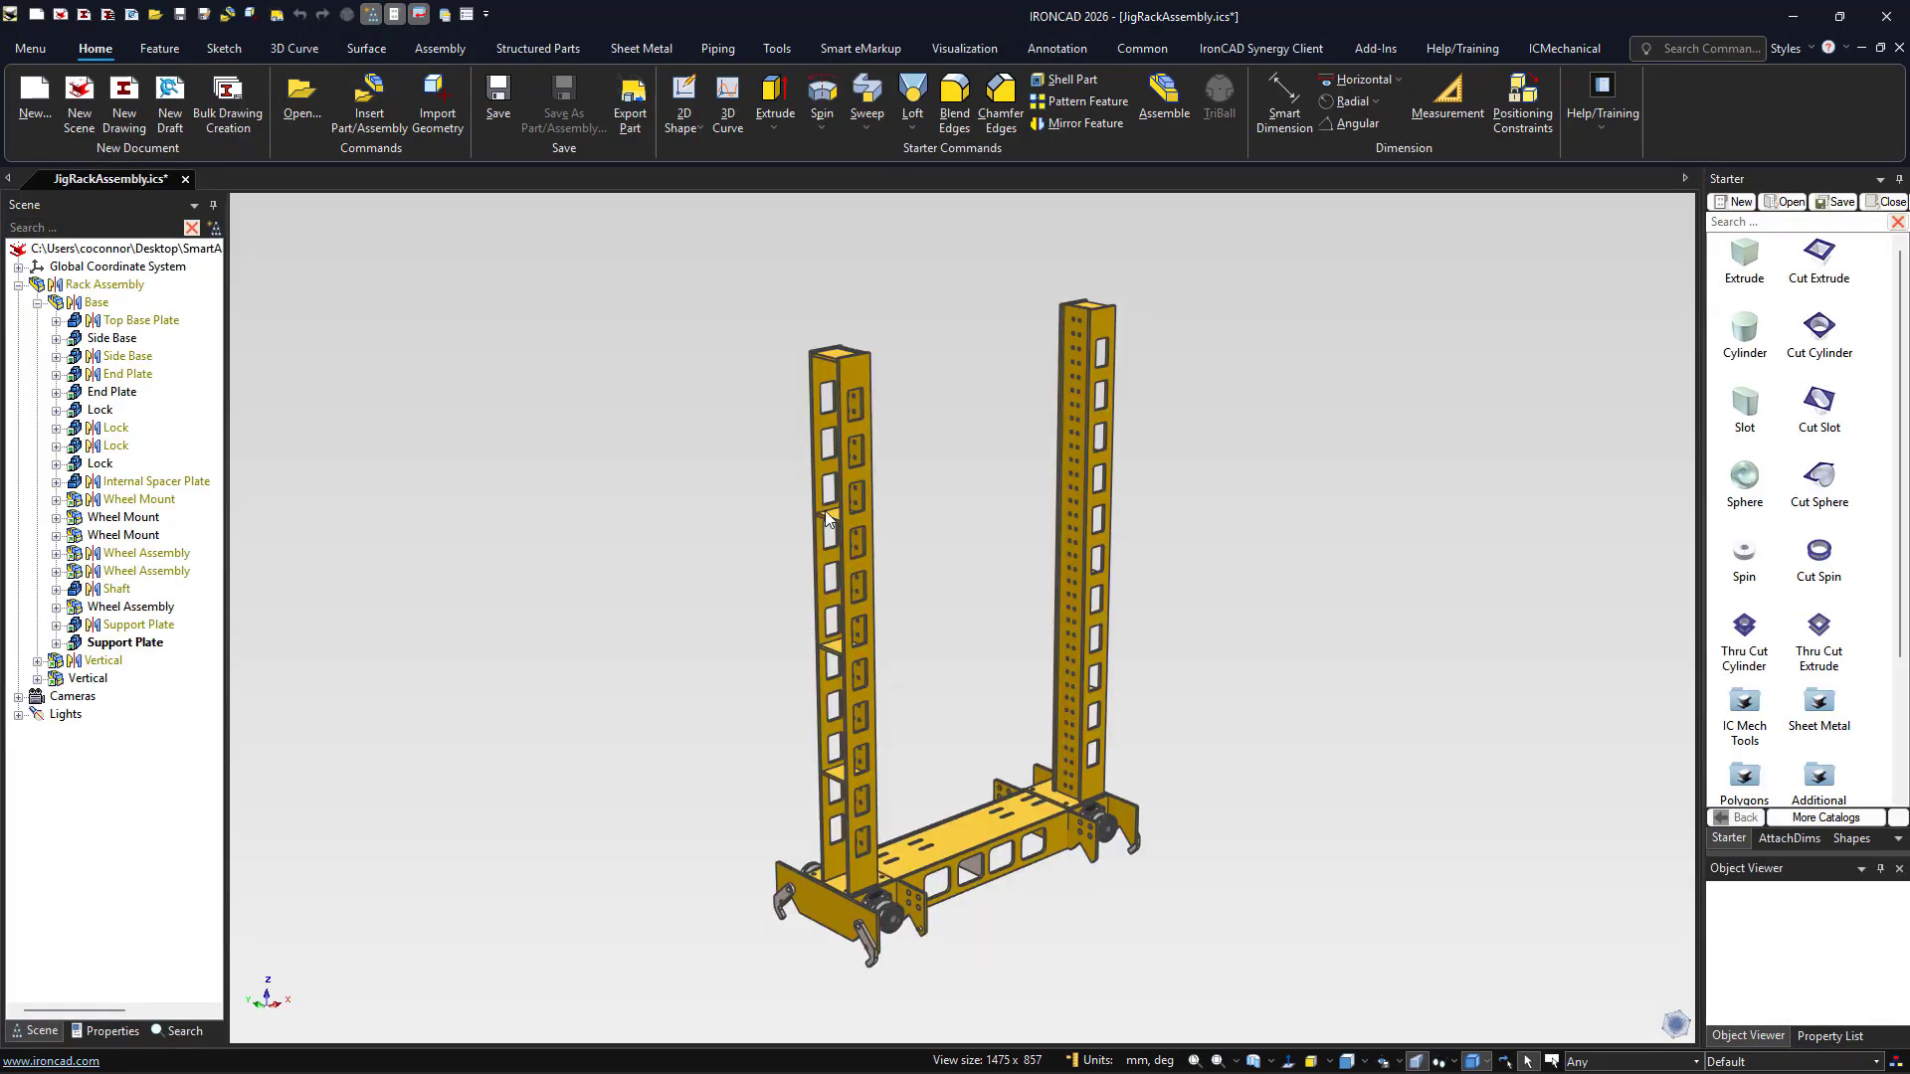
# Select the Rack Assembly and inspect the Dima and DimaVer ordinate attachment points at the base's near wheel
pyautogui.click(930, 890)
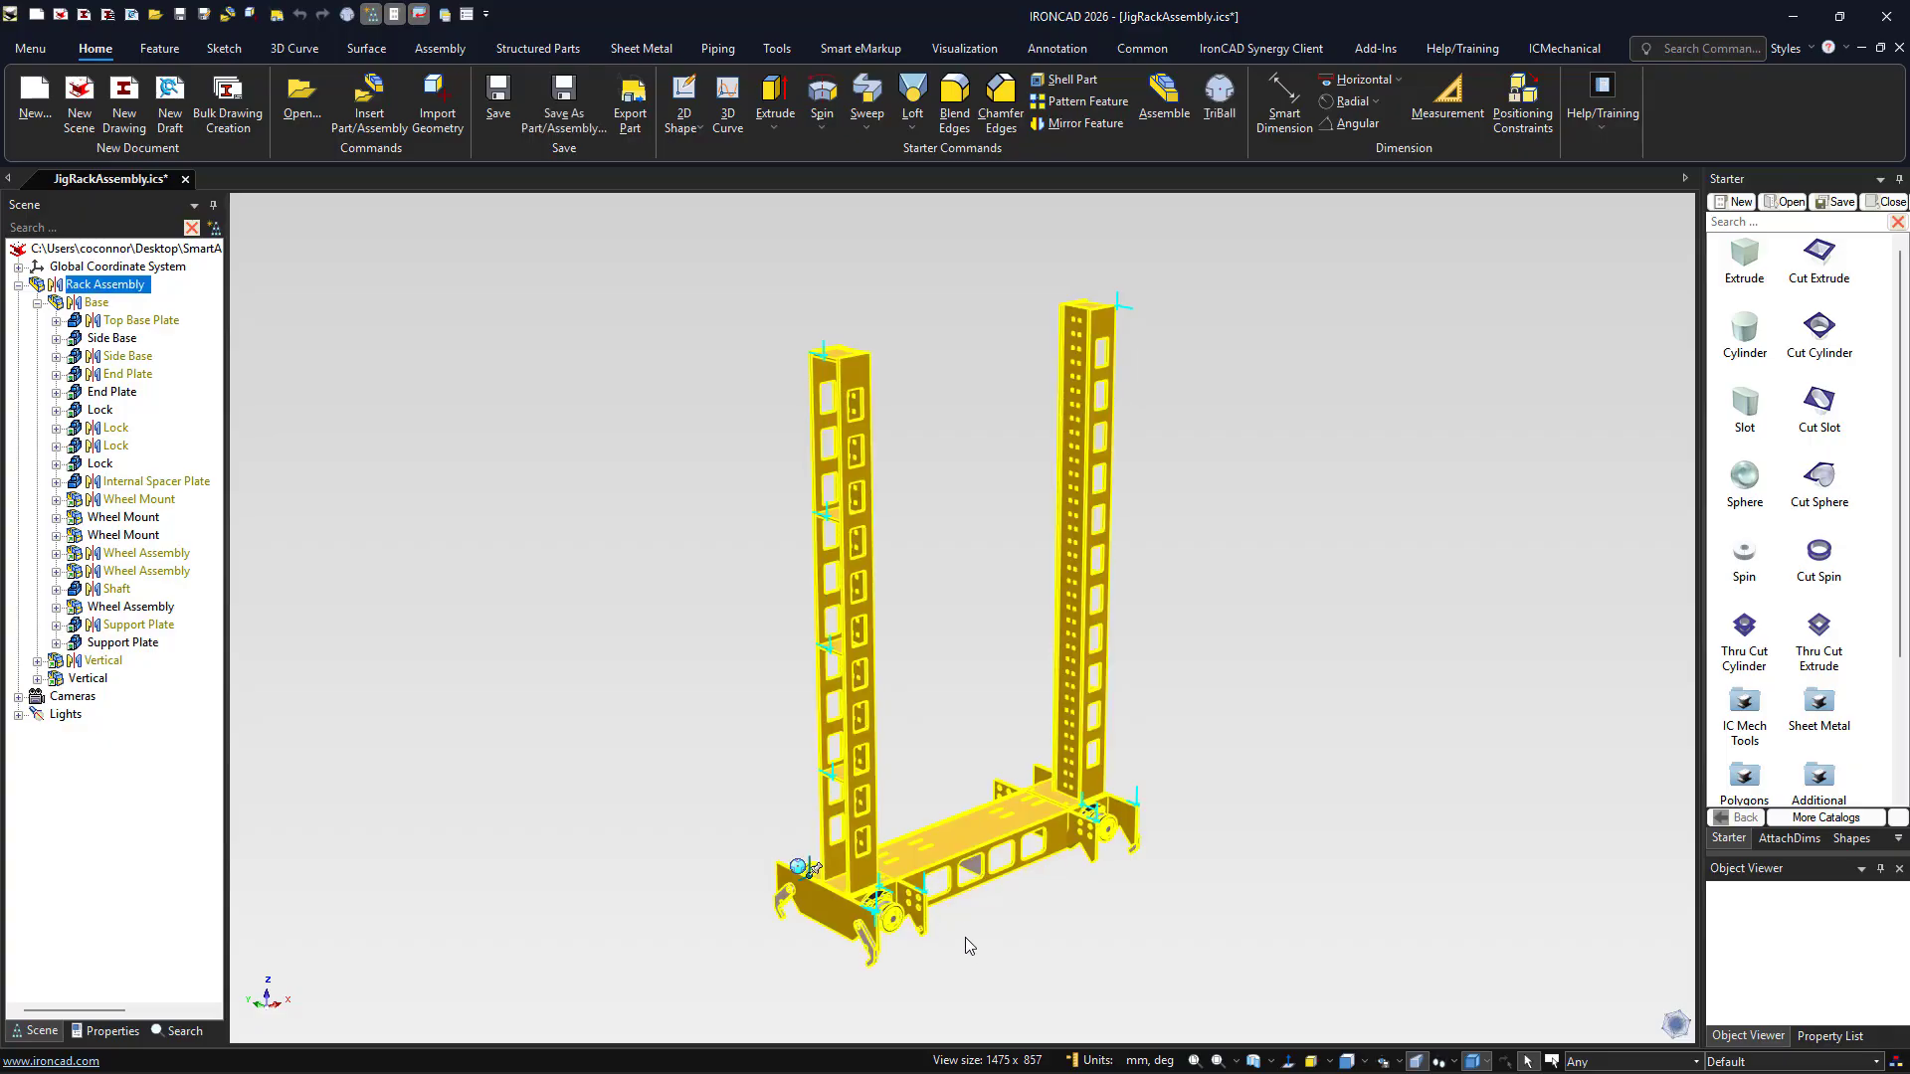
pyautogui.scroll(2, 900, 910)
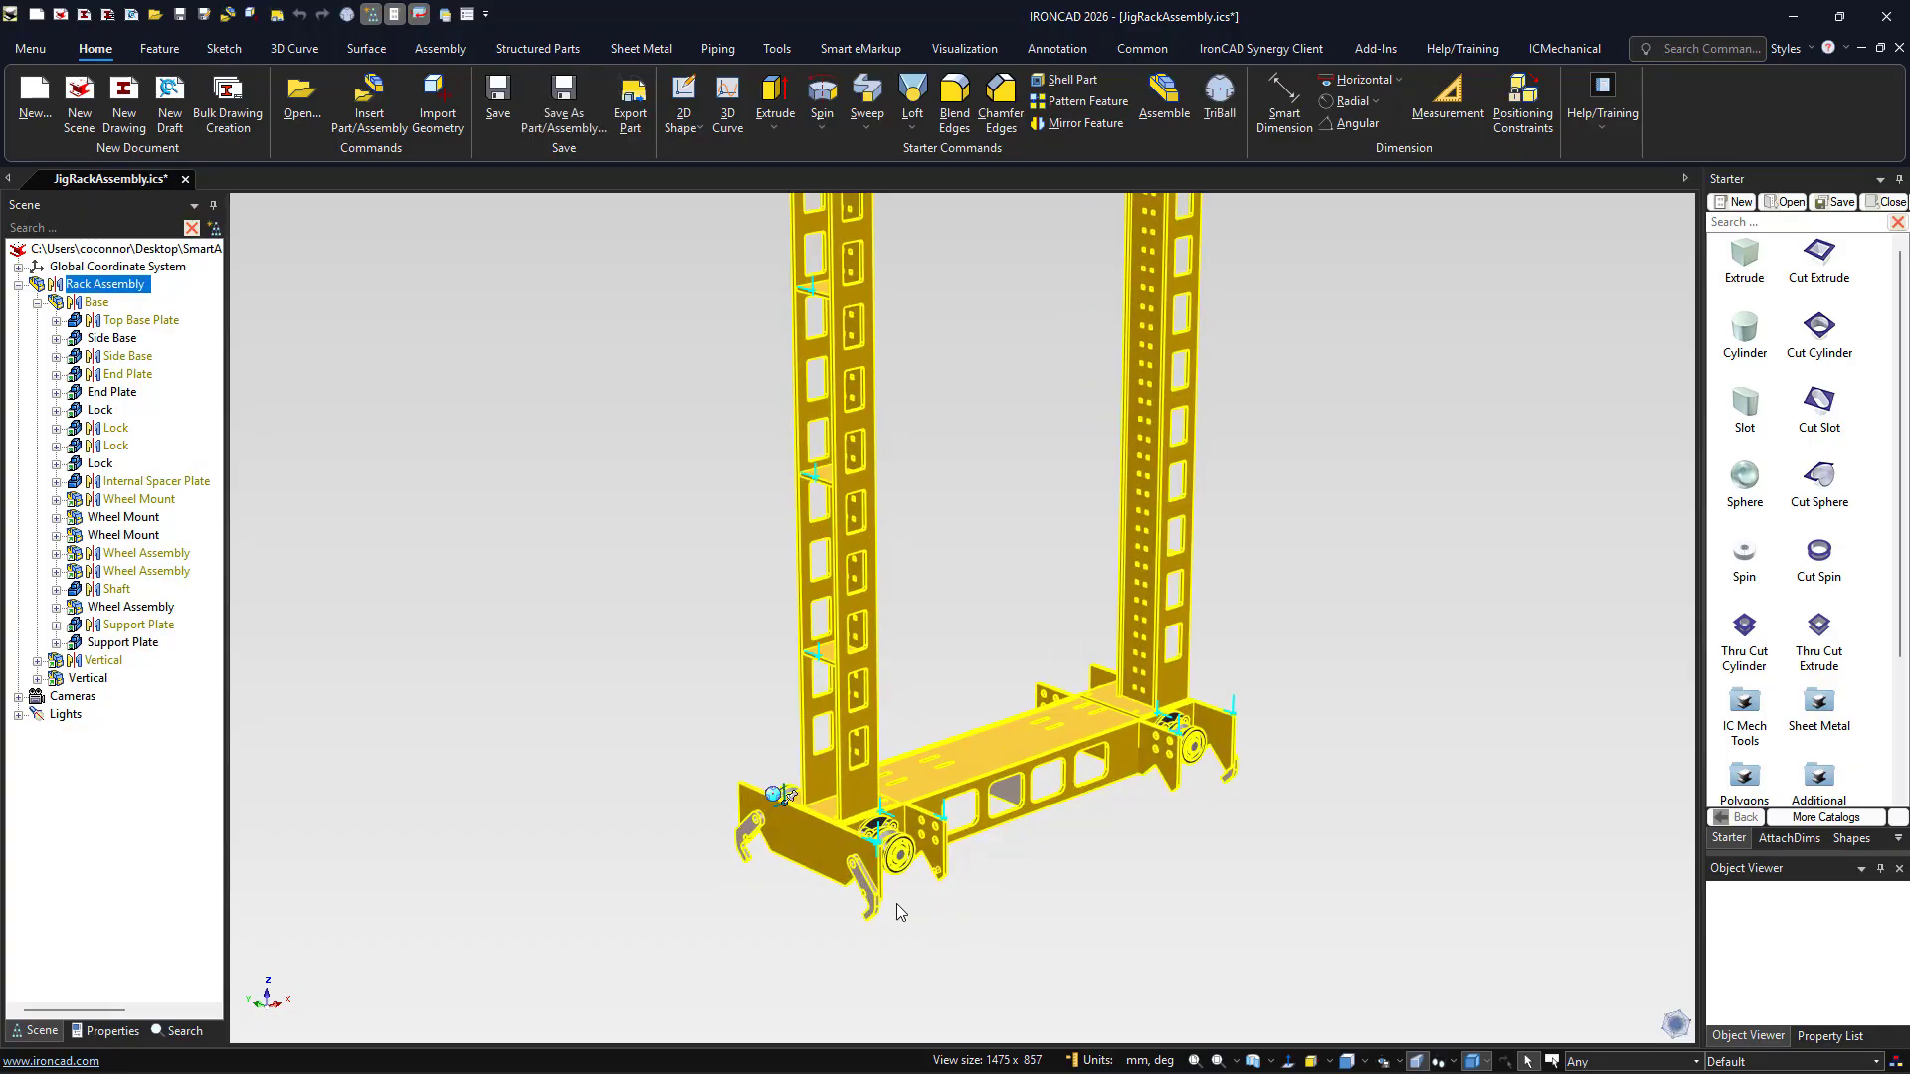
pyautogui.click(885, 842)
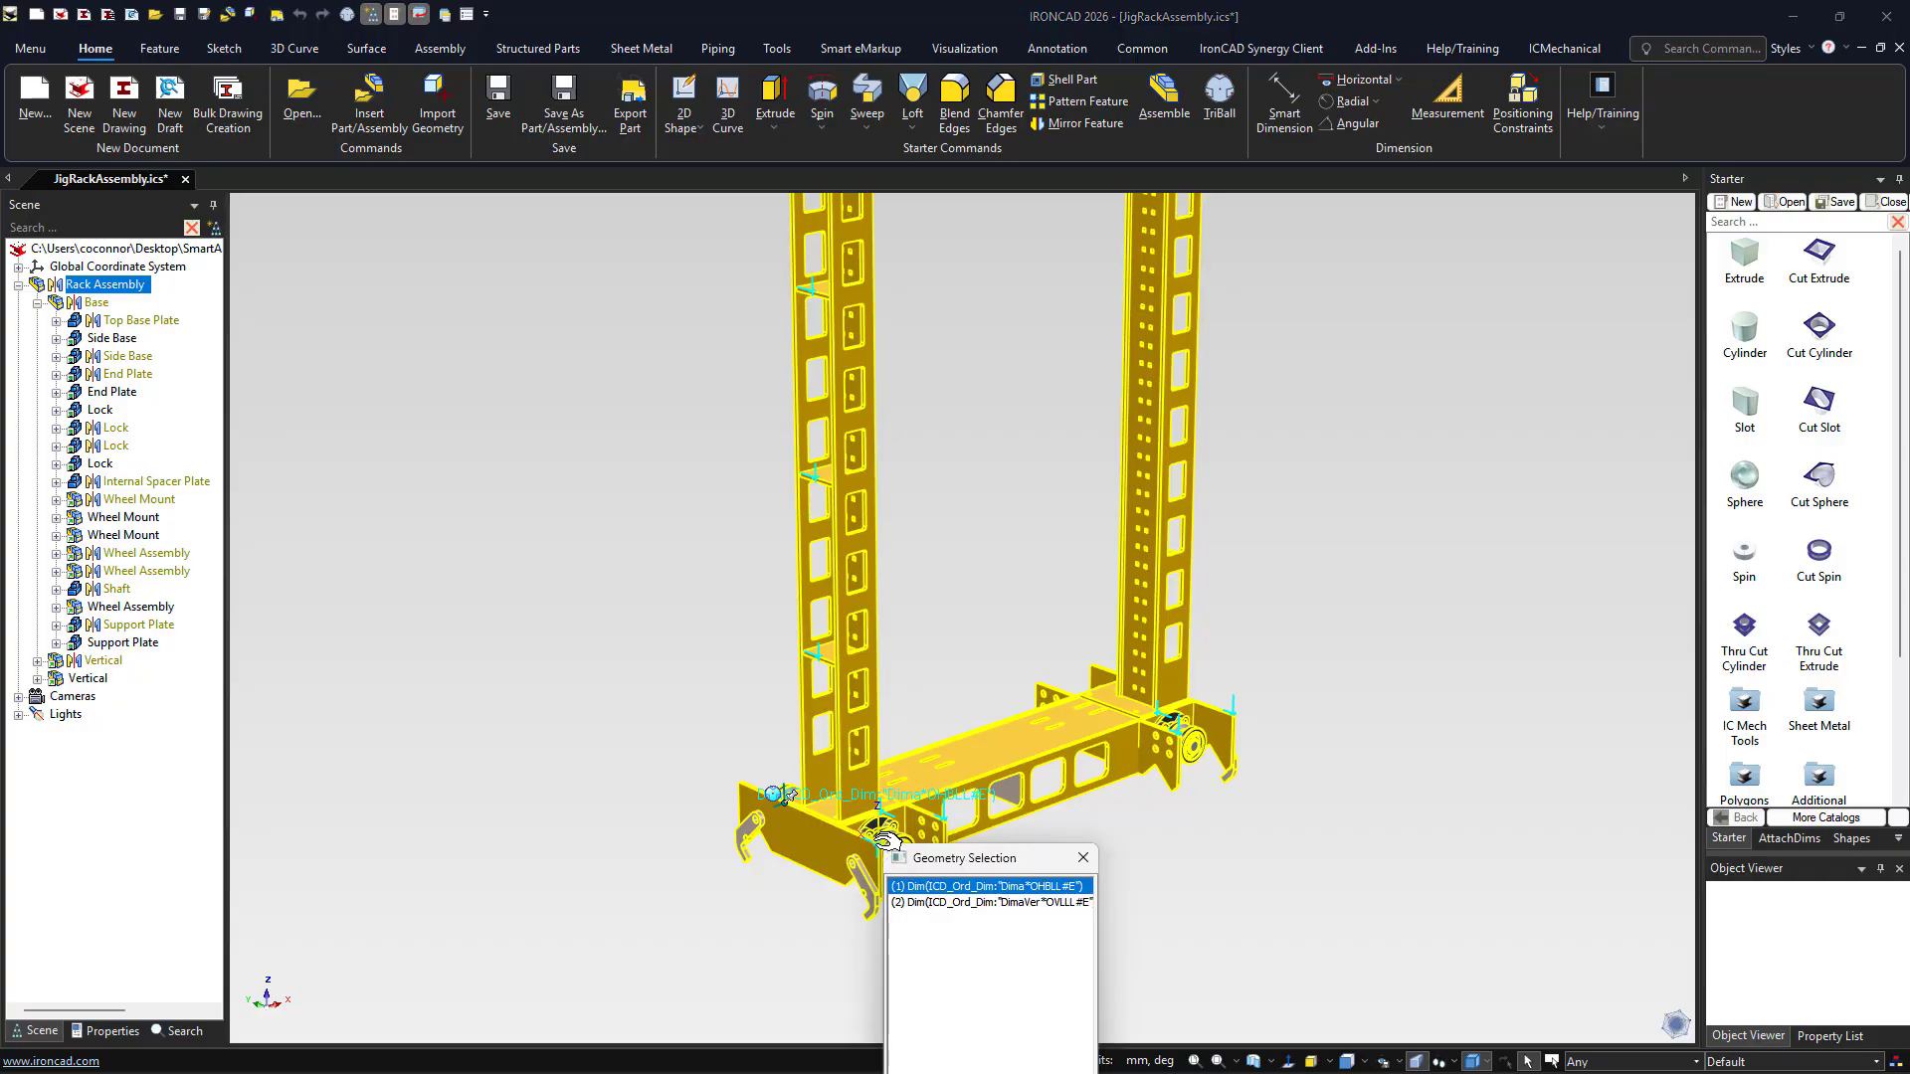
pyautogui.click(1014, 905)
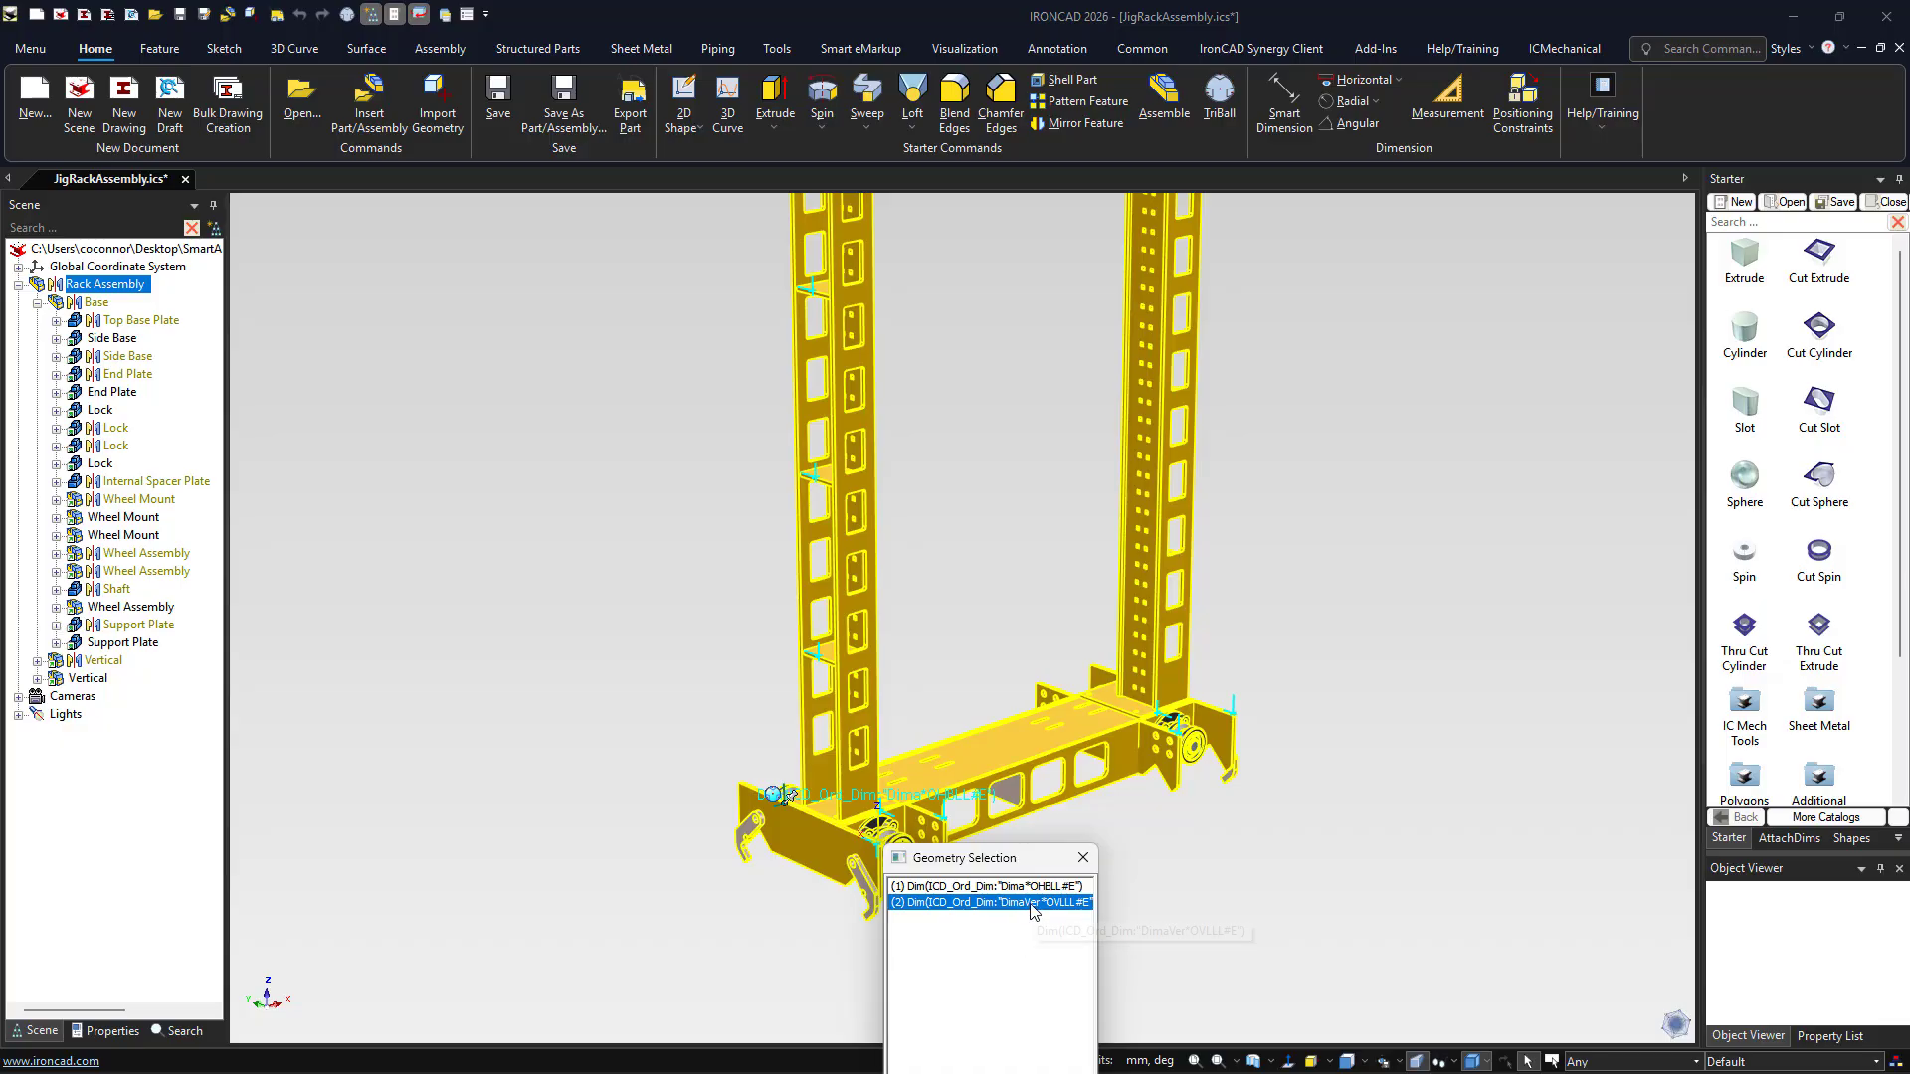
pyautogui.click(1049, 887)
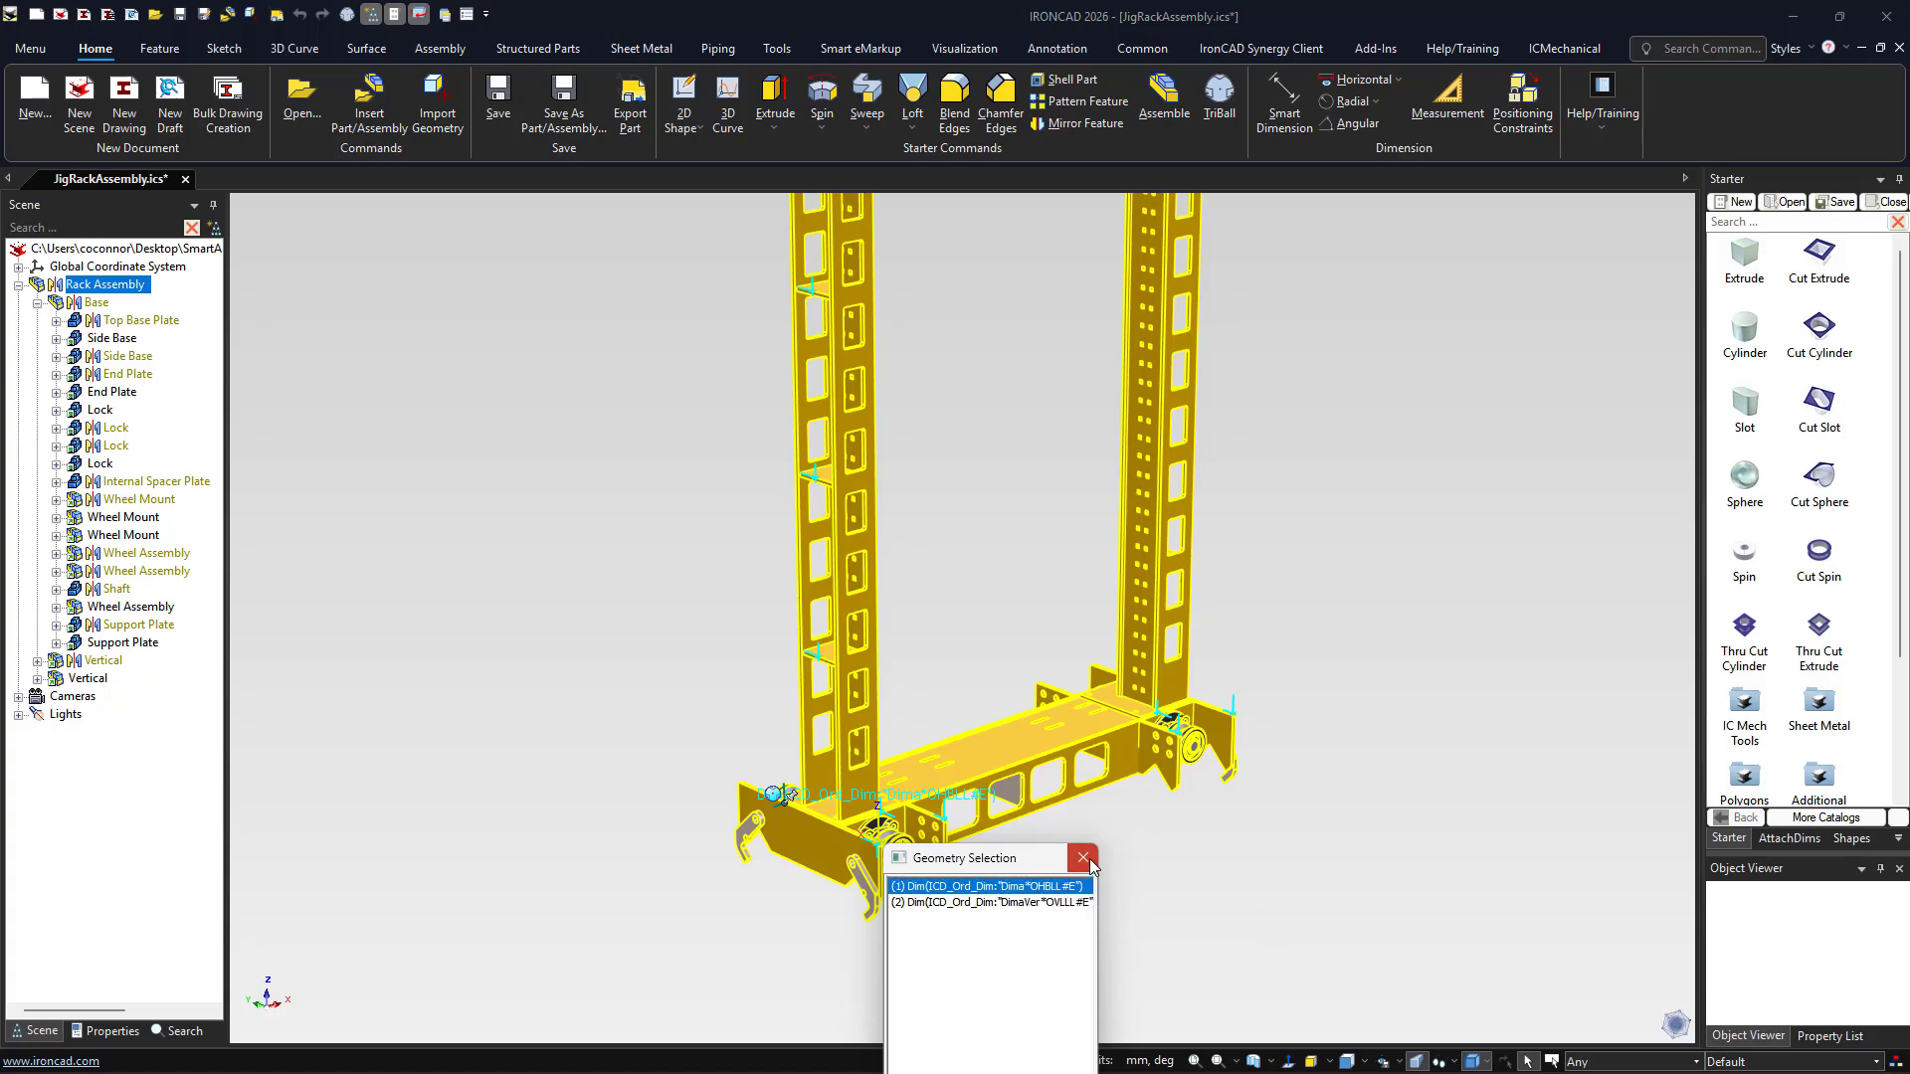
pyautogui.click(1083, 857)
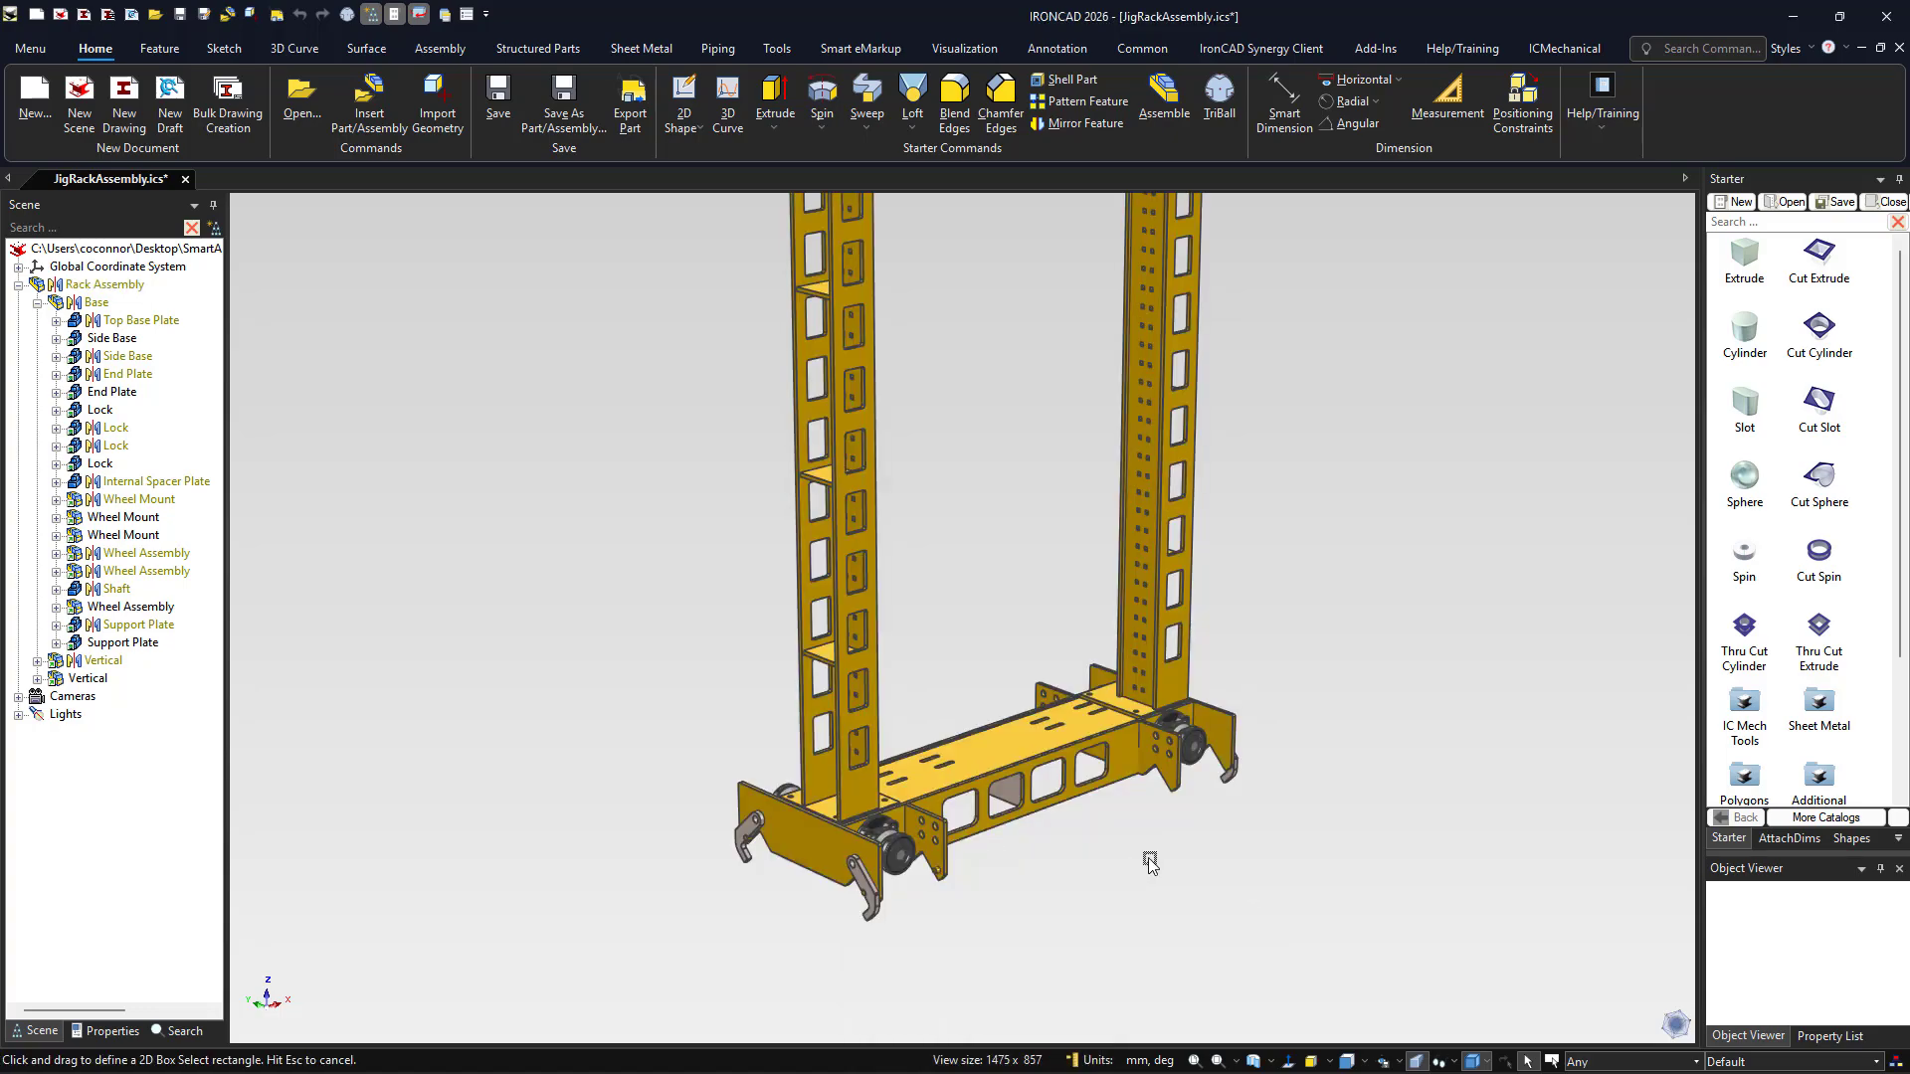
# Inspect the ordinate dimension attachment point at the lowest cross plate of the near tower
pyautogui.click(828, 654)
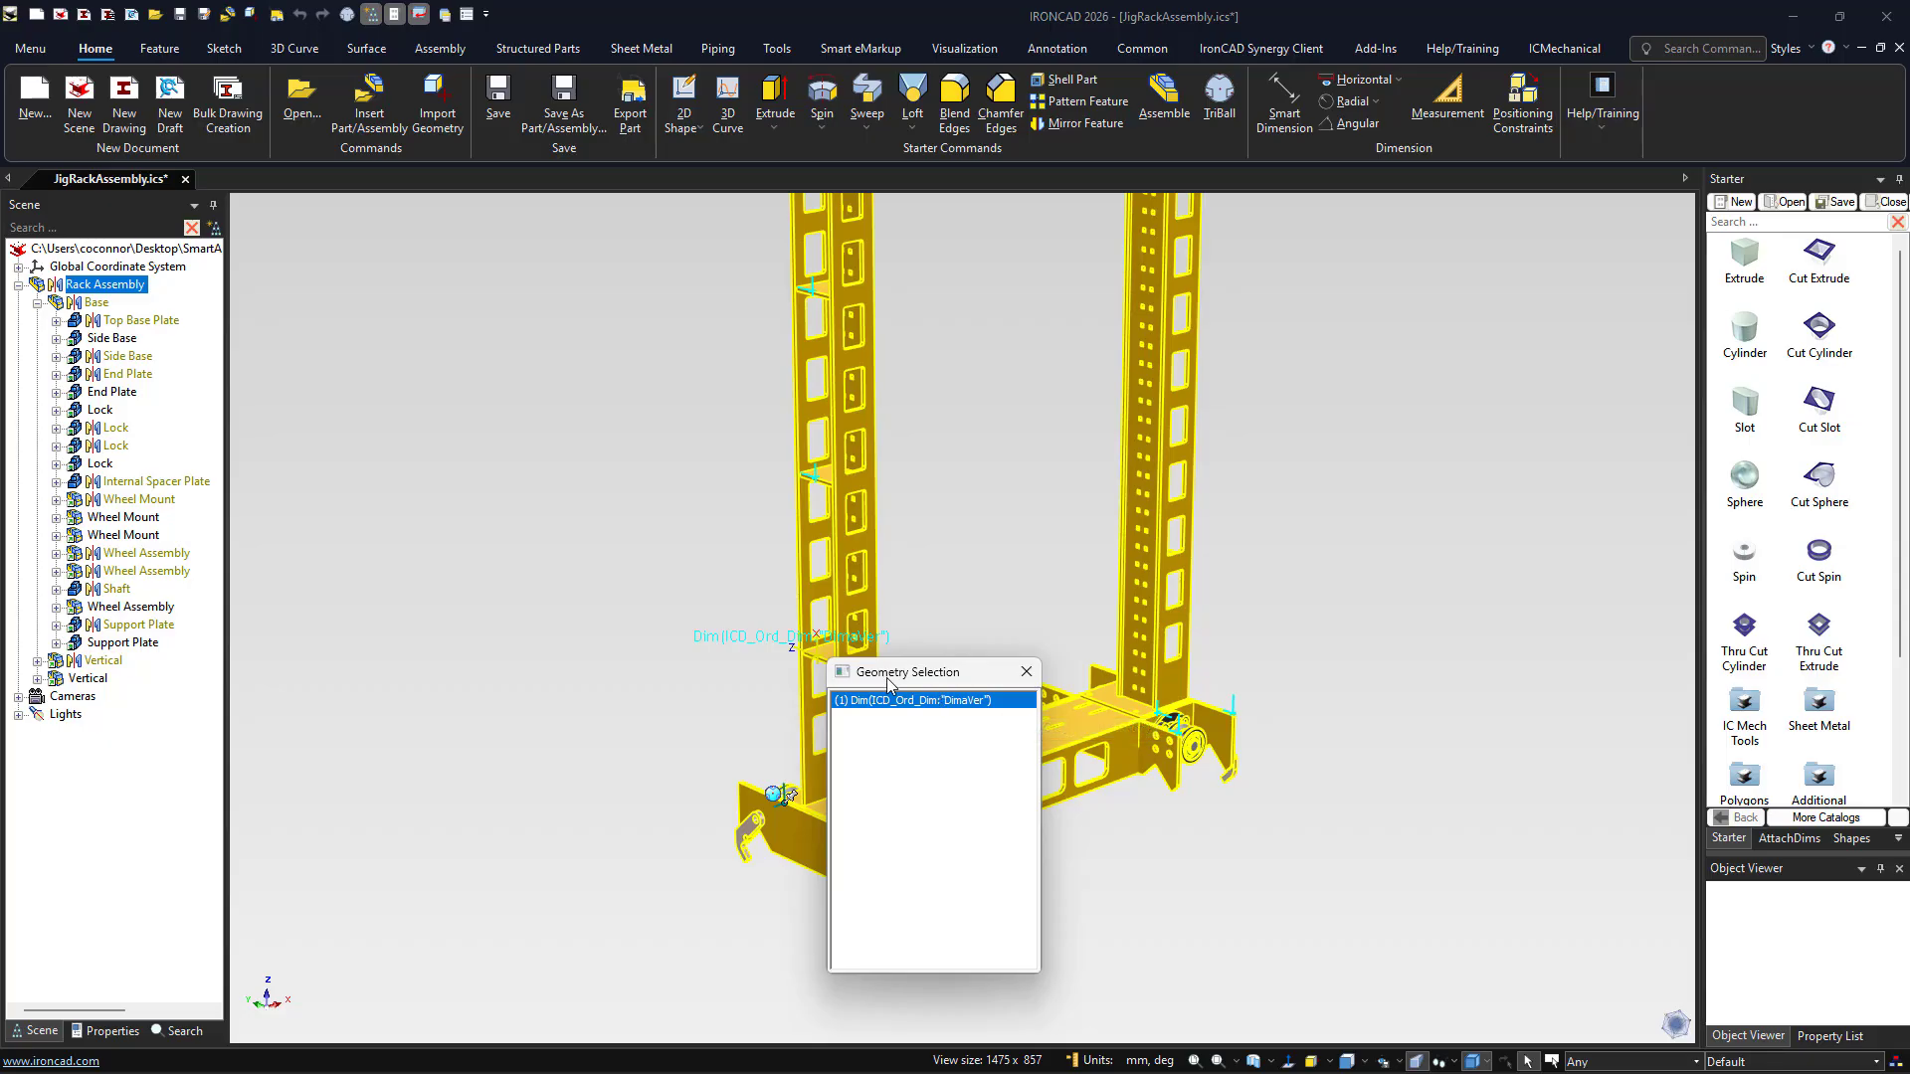
pyautogui.click(940, 469)
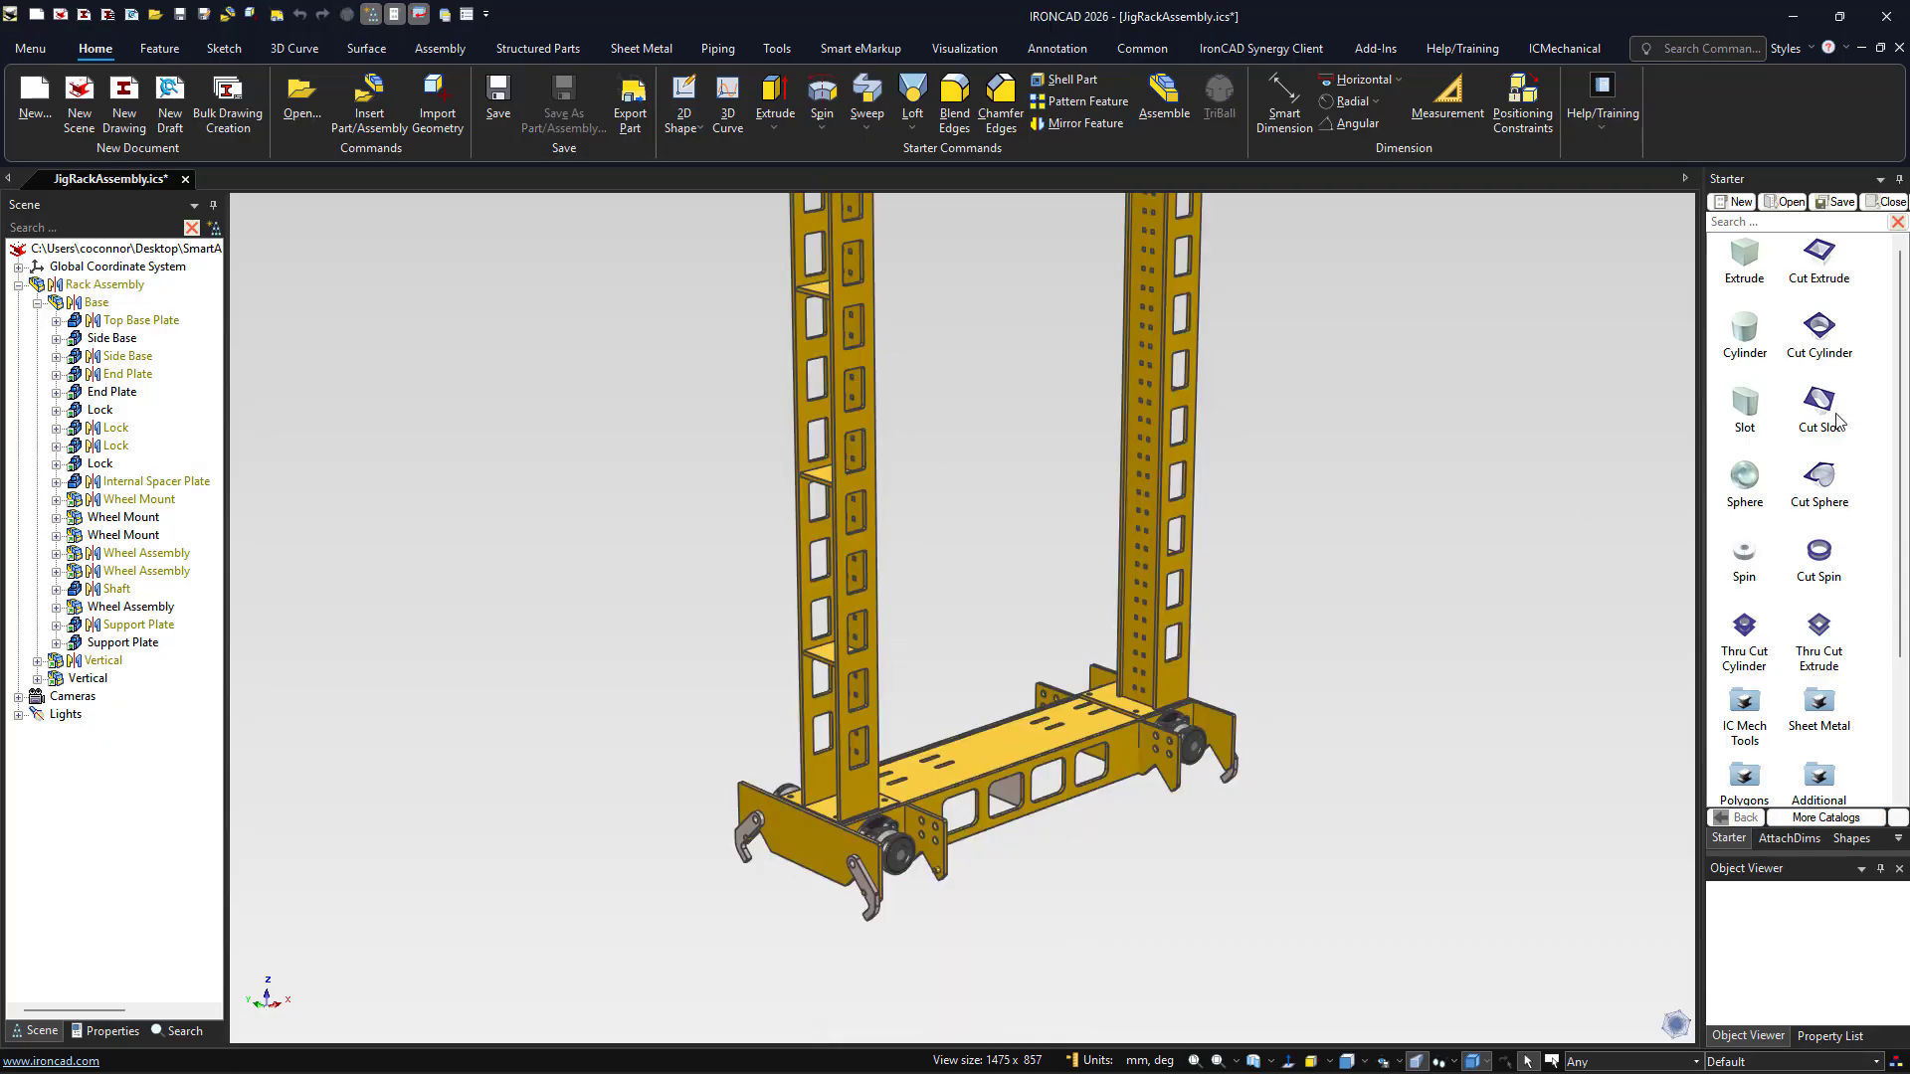
# Create a new catalog and store the Rack Assembly's Dim(ICD_Ord_Dim:"Dima*OHBLL#E") attachment point from the near wheel in it
pyautogui.click(1735, 201)
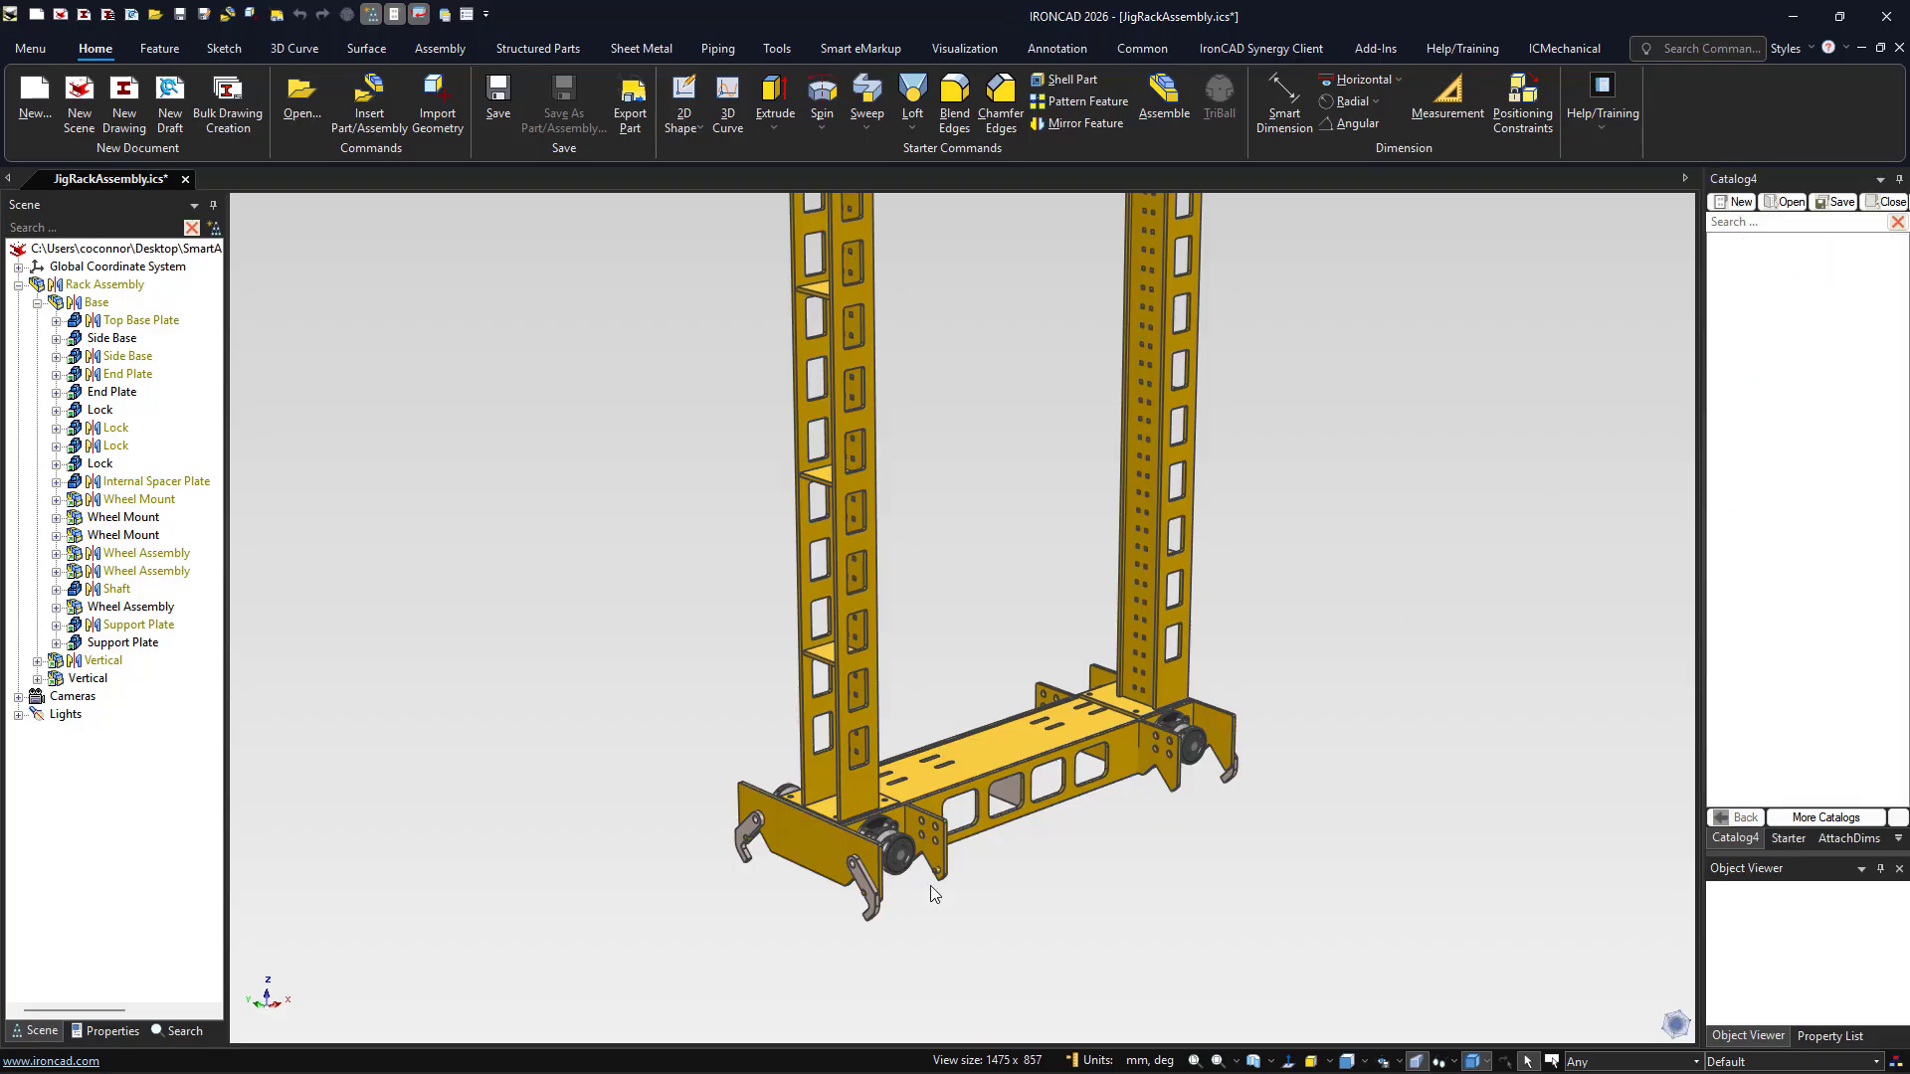
pyautogui.click(883, 843)
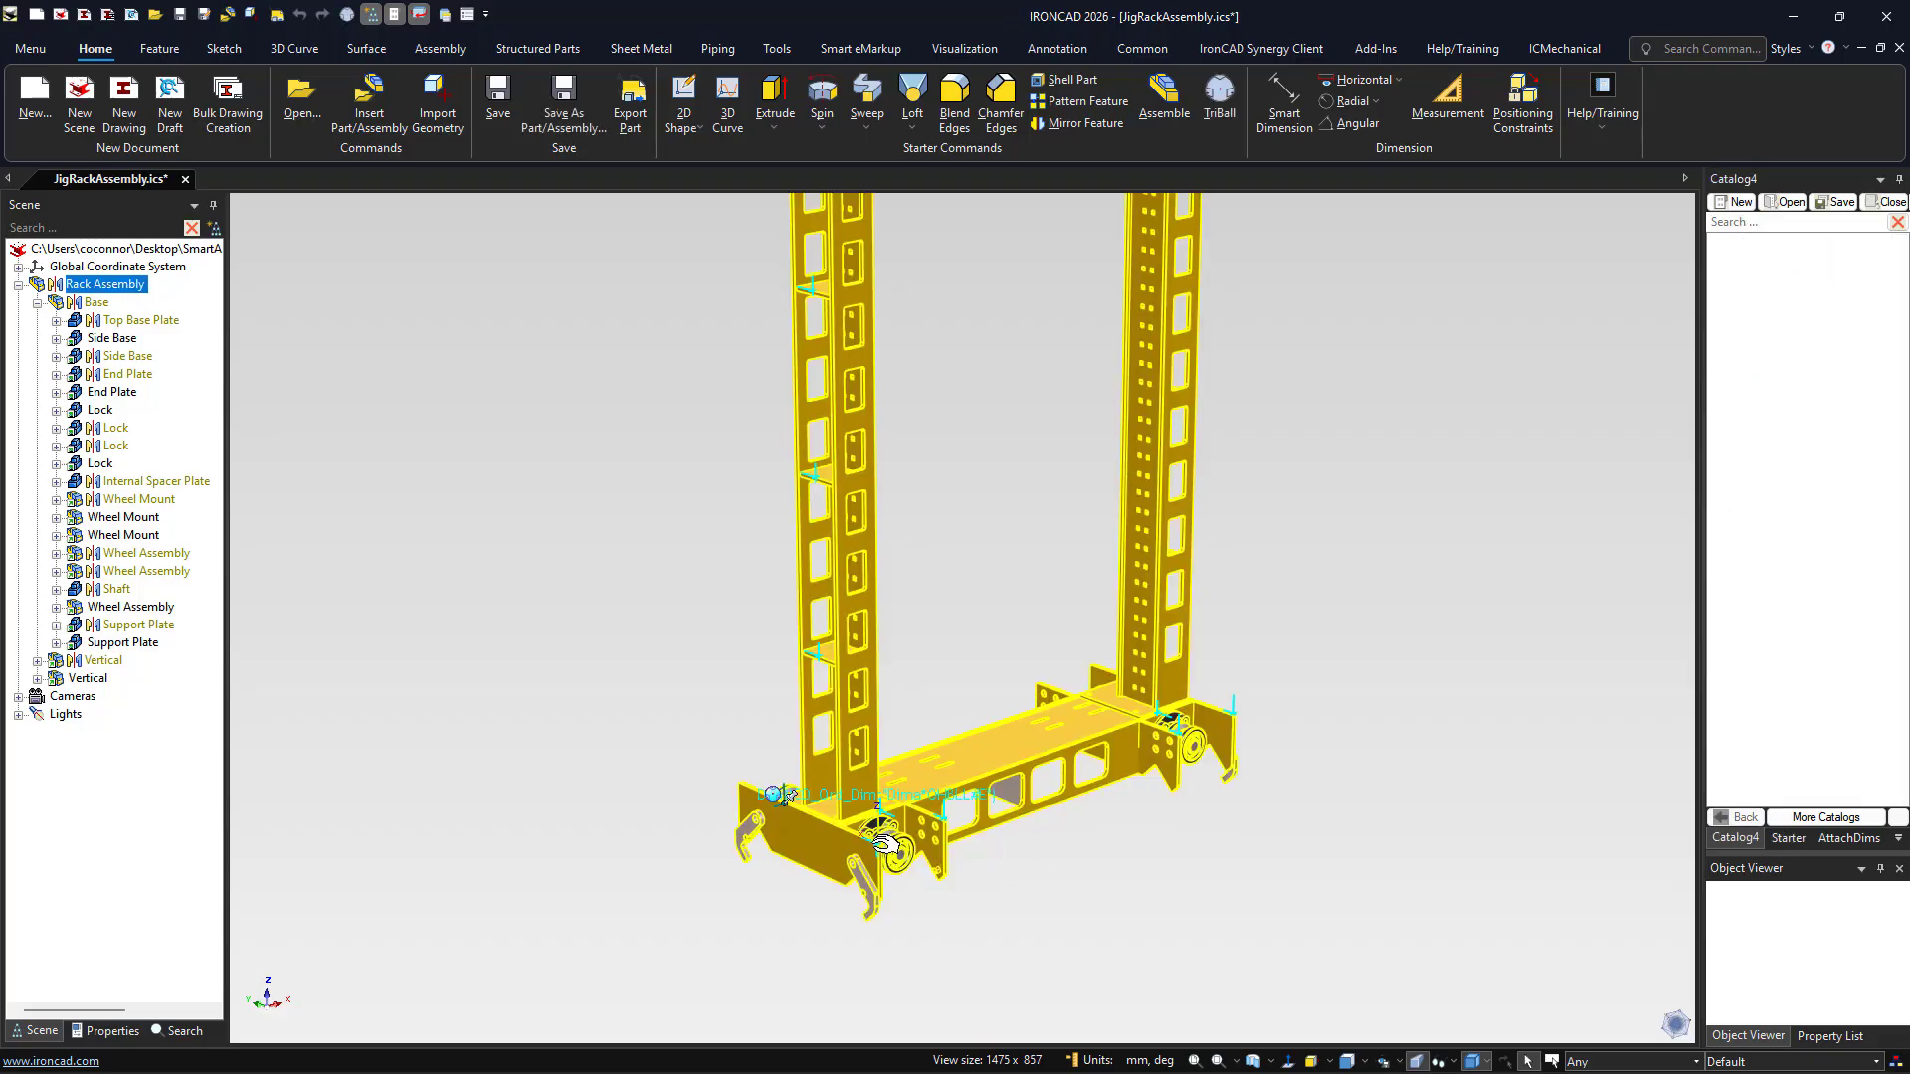
pyautogui.moveTo(883, 844); pyautogui.dragTo(1533, 667)
pyautogui.moveTo(1750, 574); pyautogui.dragTo(1748, 568)
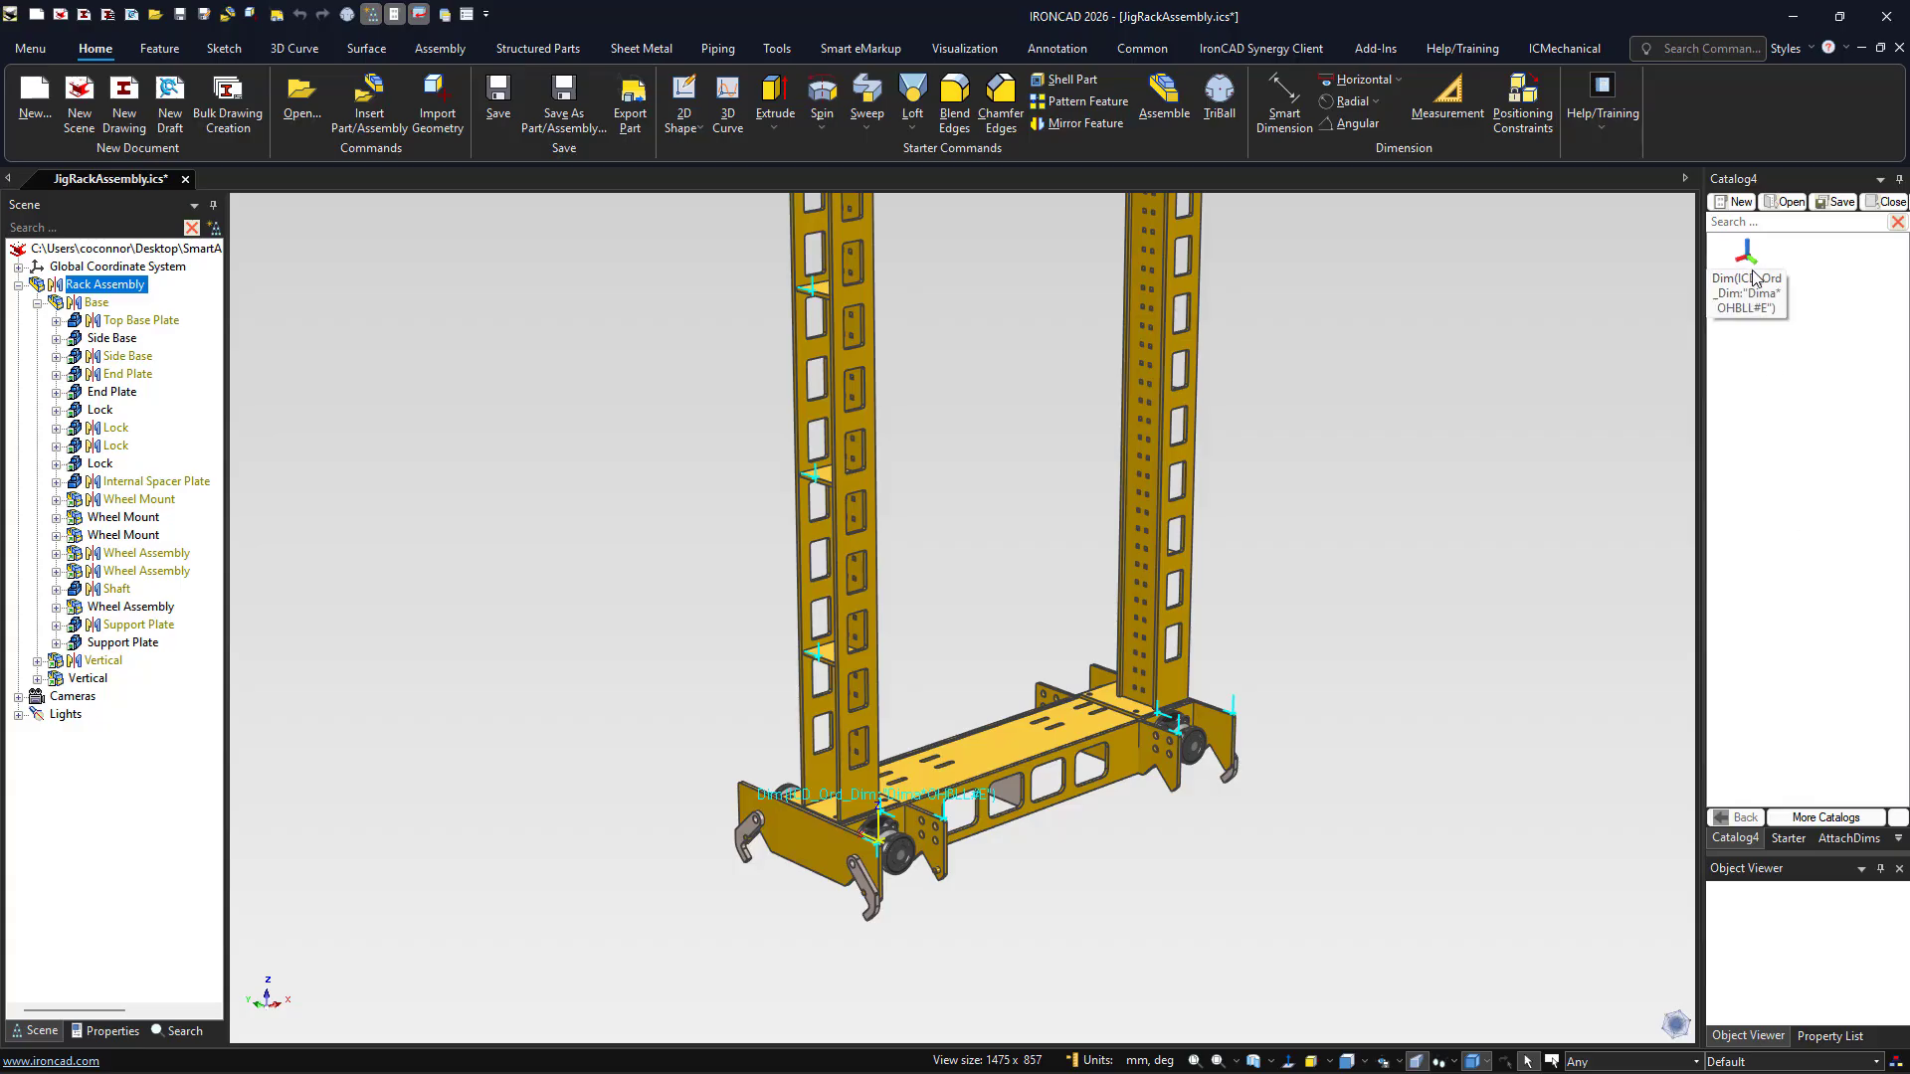
# Add the plain "Dima" ordinate attachment point from the base's far end to the new catalog, and check both stored items' names
pyautogui.moveTo(1161, 781); pyautogui.dragTo(1312, 688)
pyautogui.moveTo(1773, 532); pyautogui.dragTo(1774, 532)
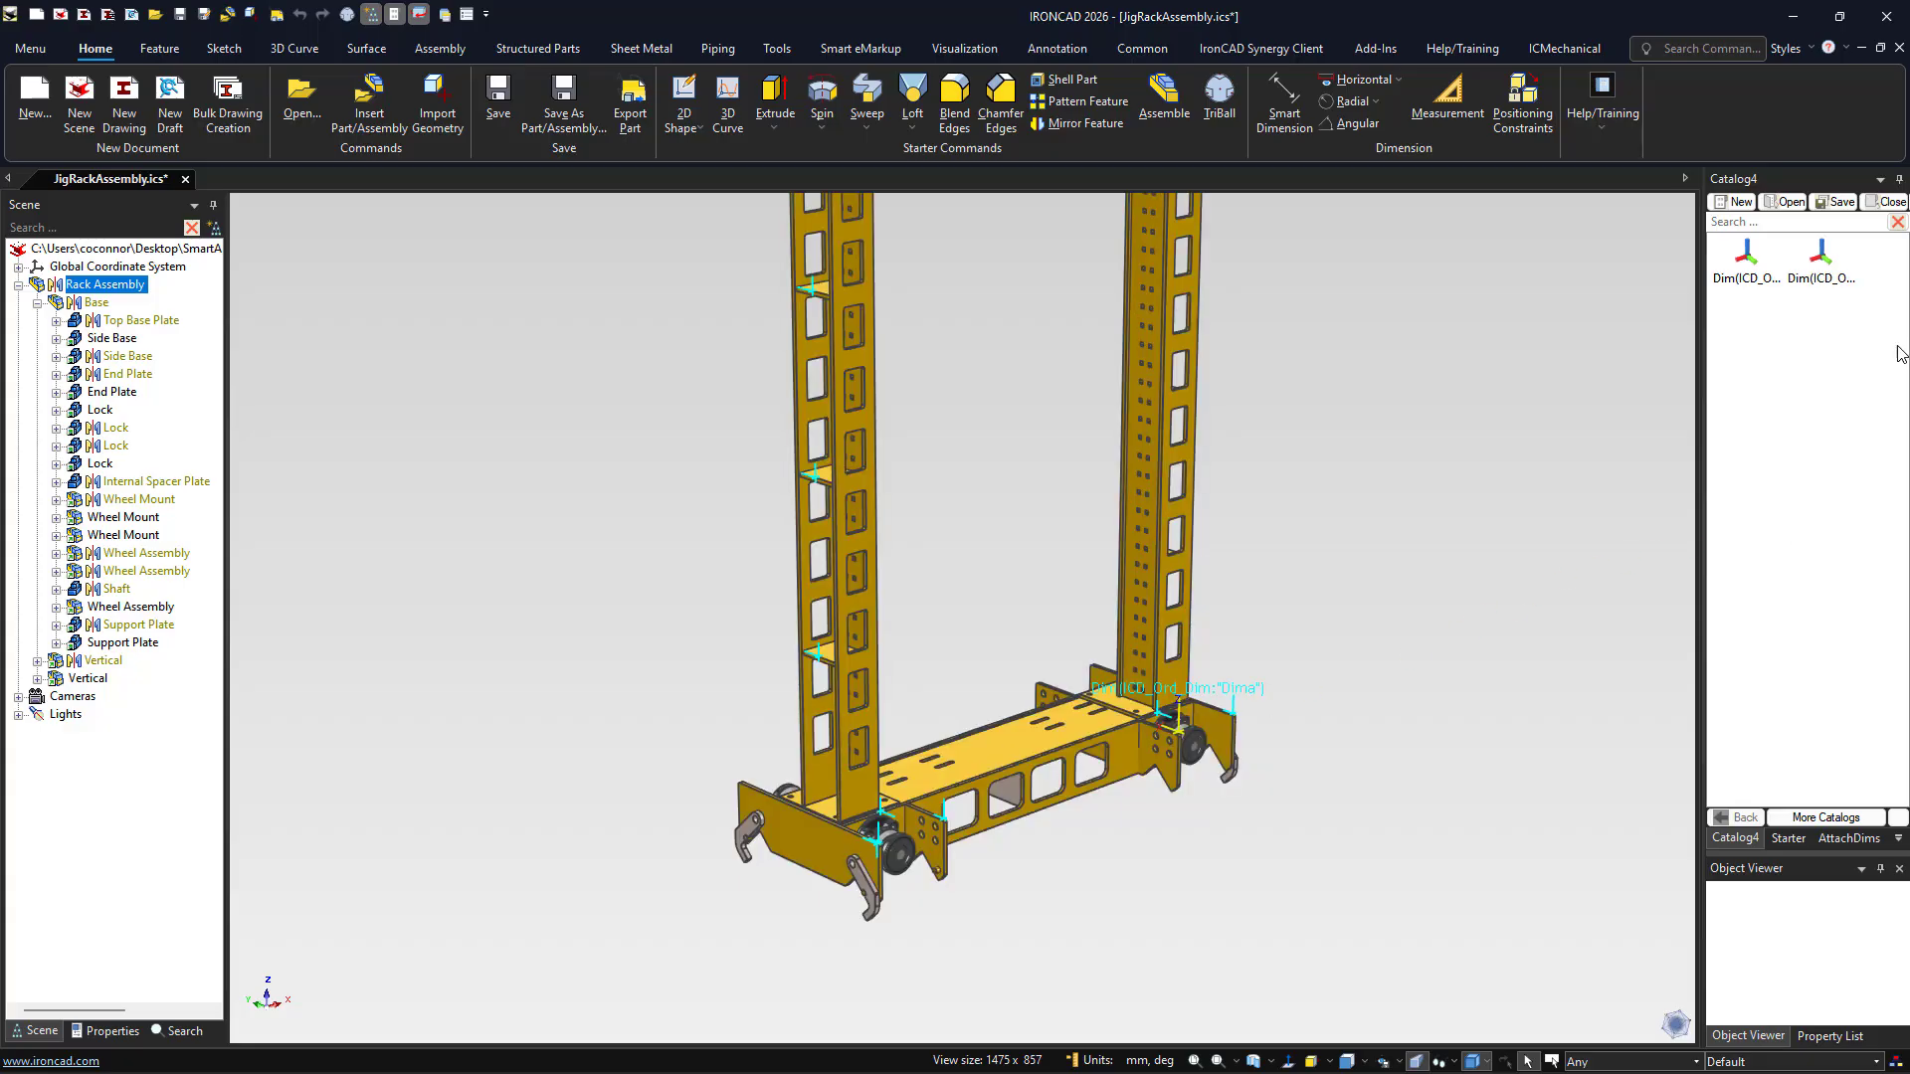
pyautogui.click(1739, 264)
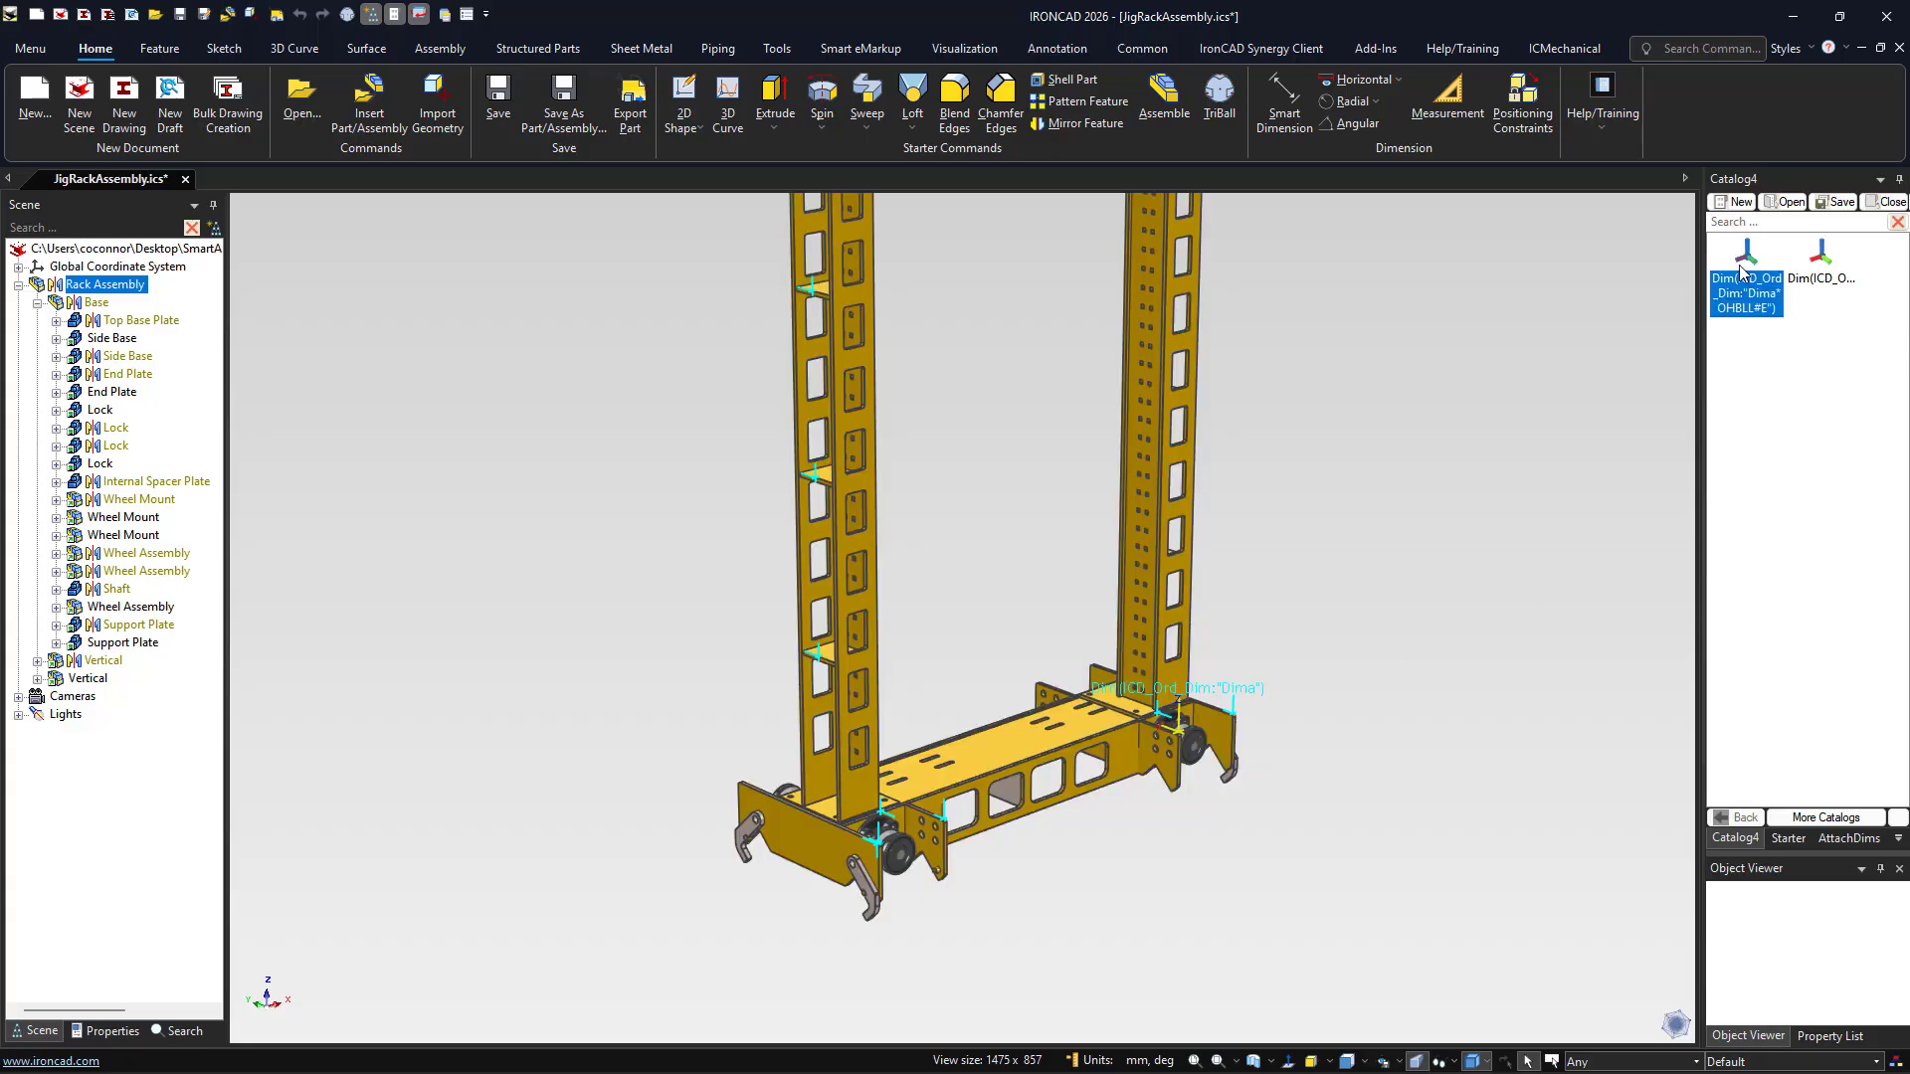
pyautogui.click(1812, 262)
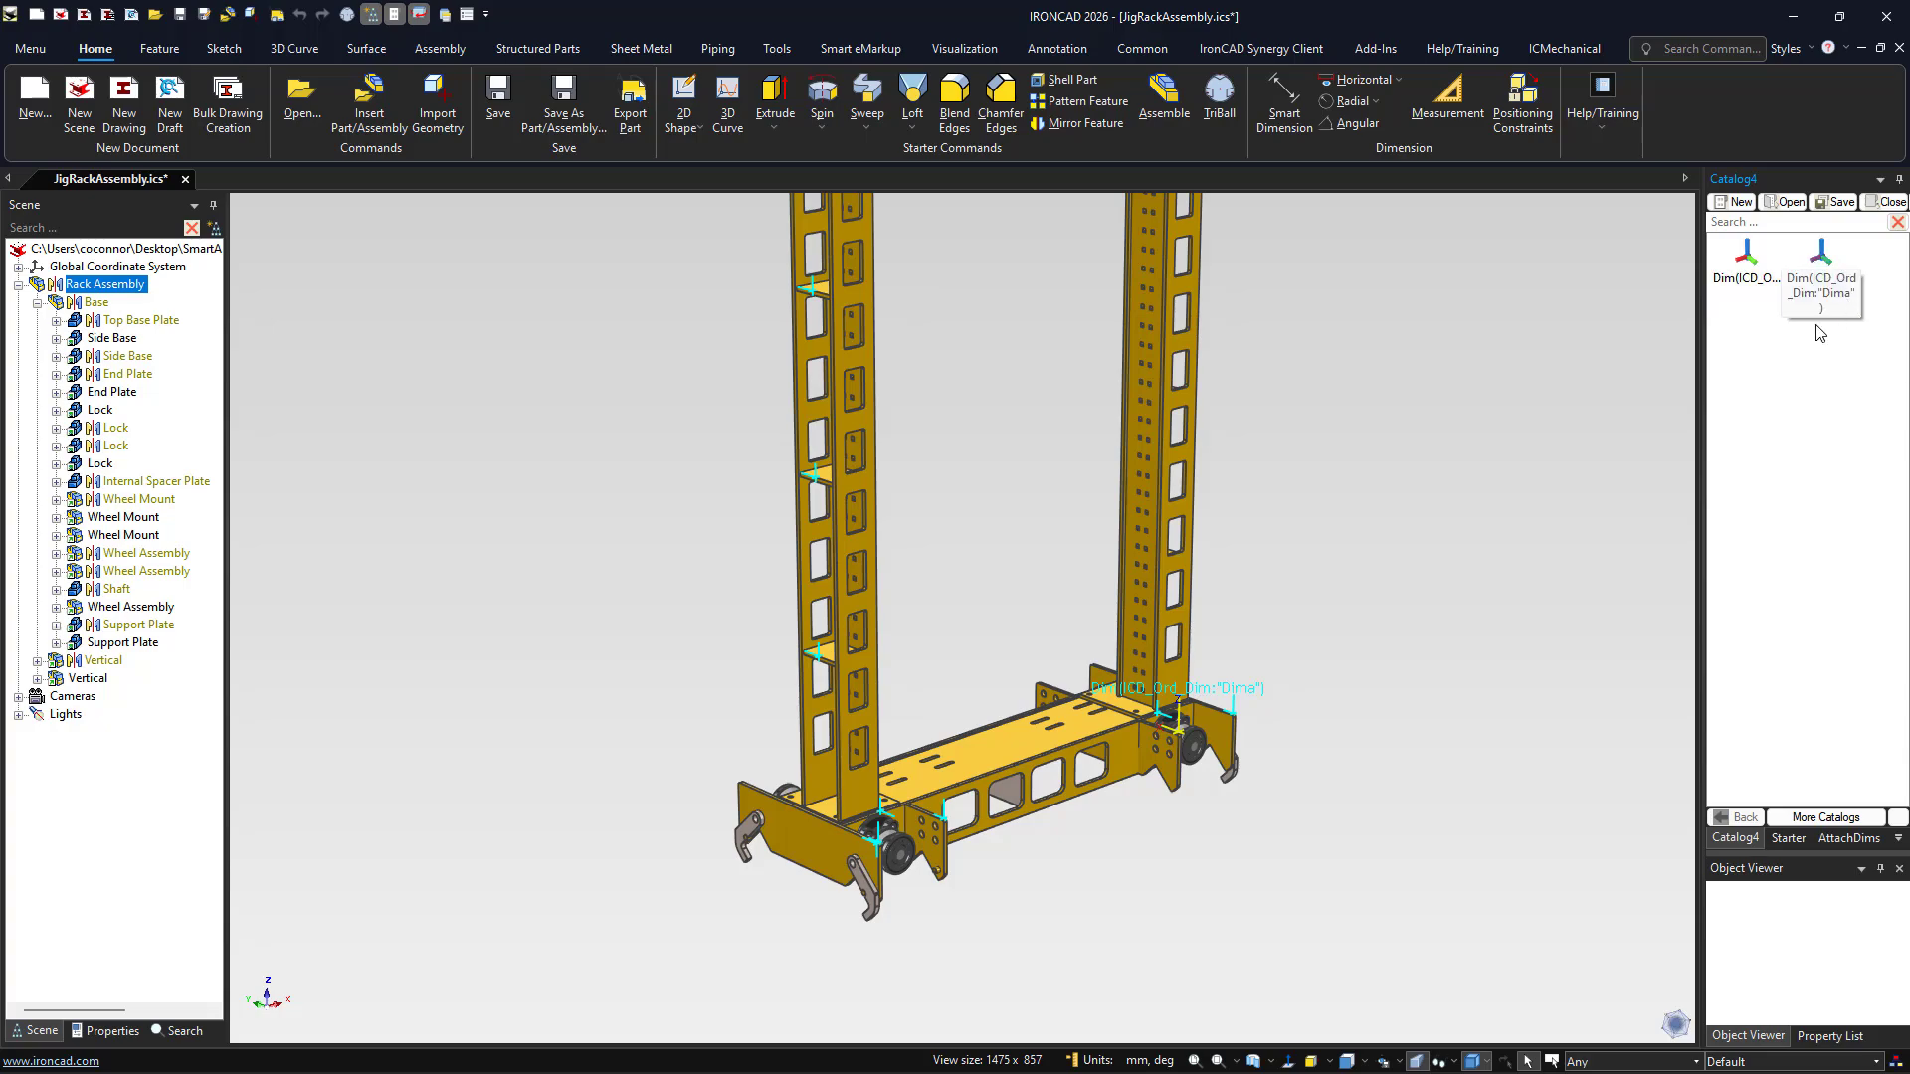
# Store the Dim(ICD_Ord_Dim:"Dim*OHAVLUL#E") attachment point and its neighbour from the near Support Plate's upper edge in the new catalog
pyautogui.scroll(2, 934, 882)
pyautogui.moveTo(841, 902); pyautogui.dragTo(880, 684)
pyautogui.scroll(2, 758, 731)
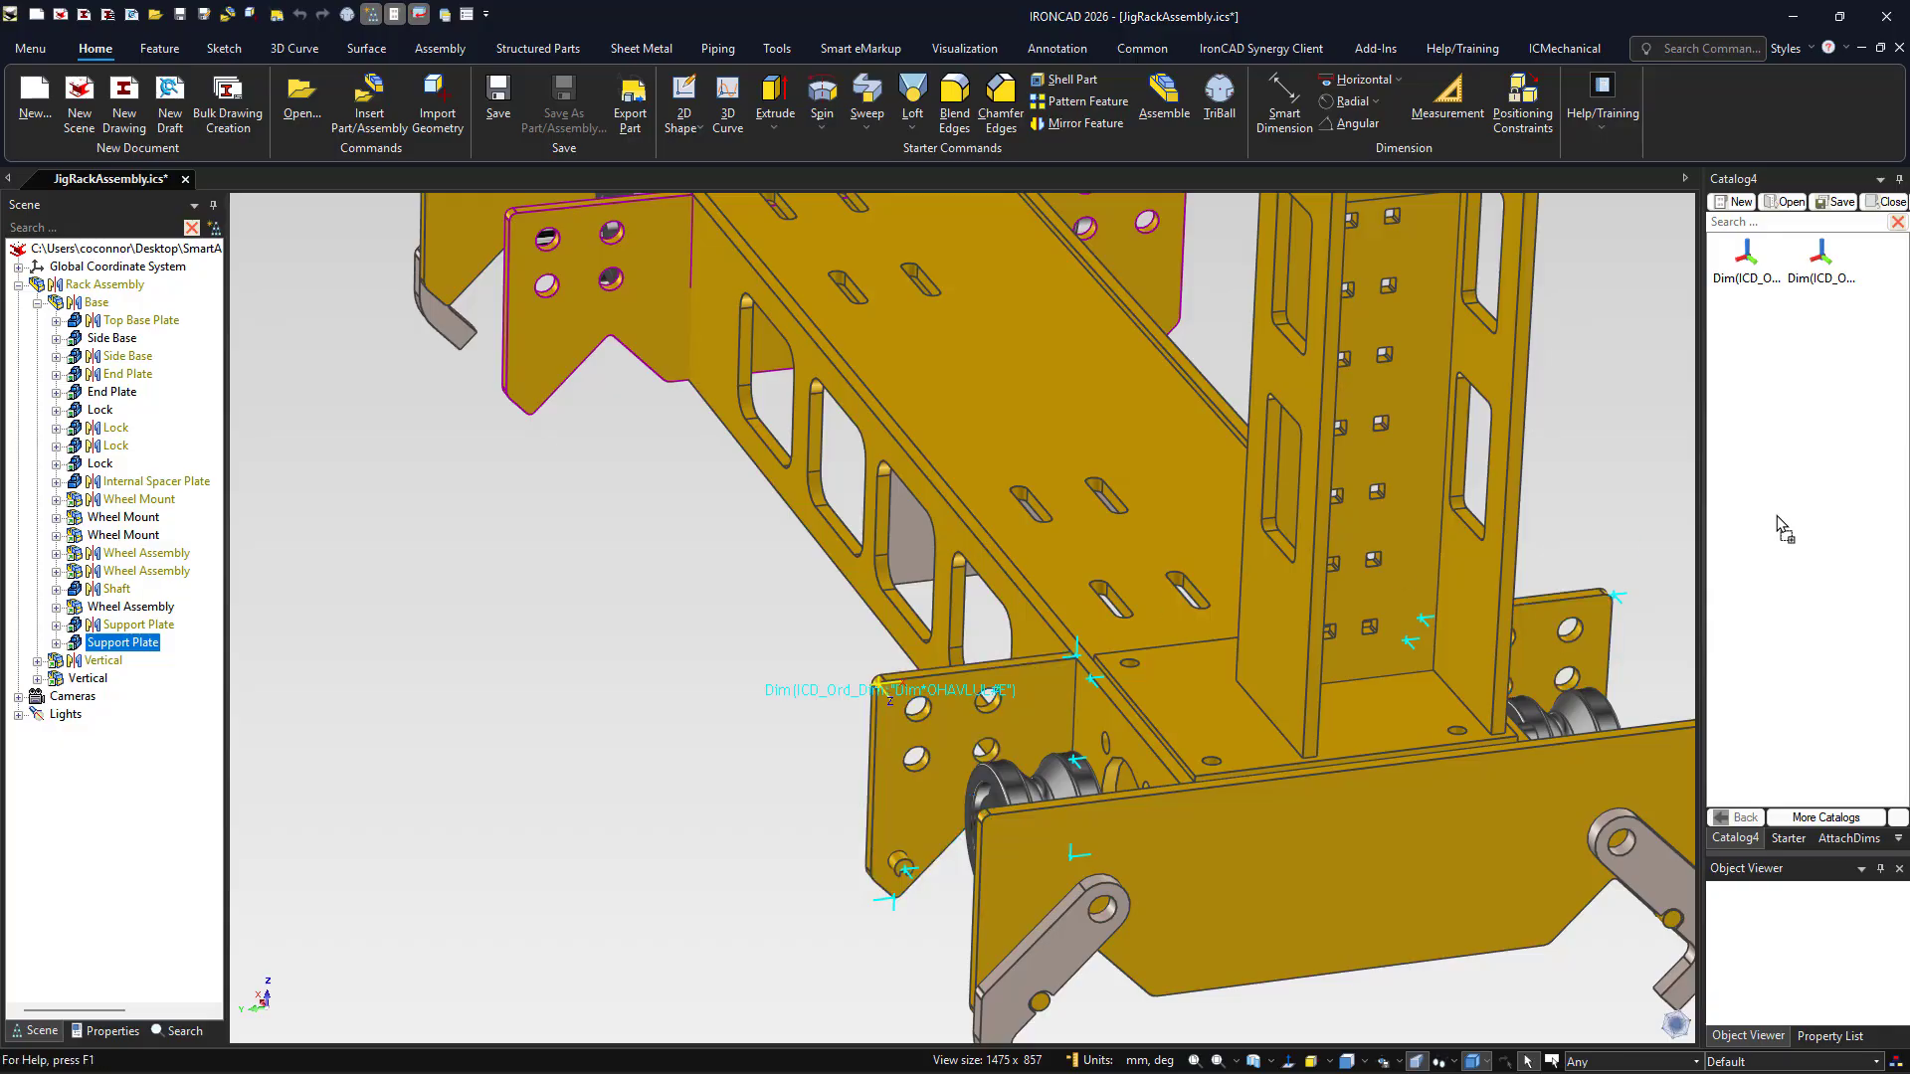
pyautogui.moveTo(1097, 691); pyautogui.dragTo(1086, 655)
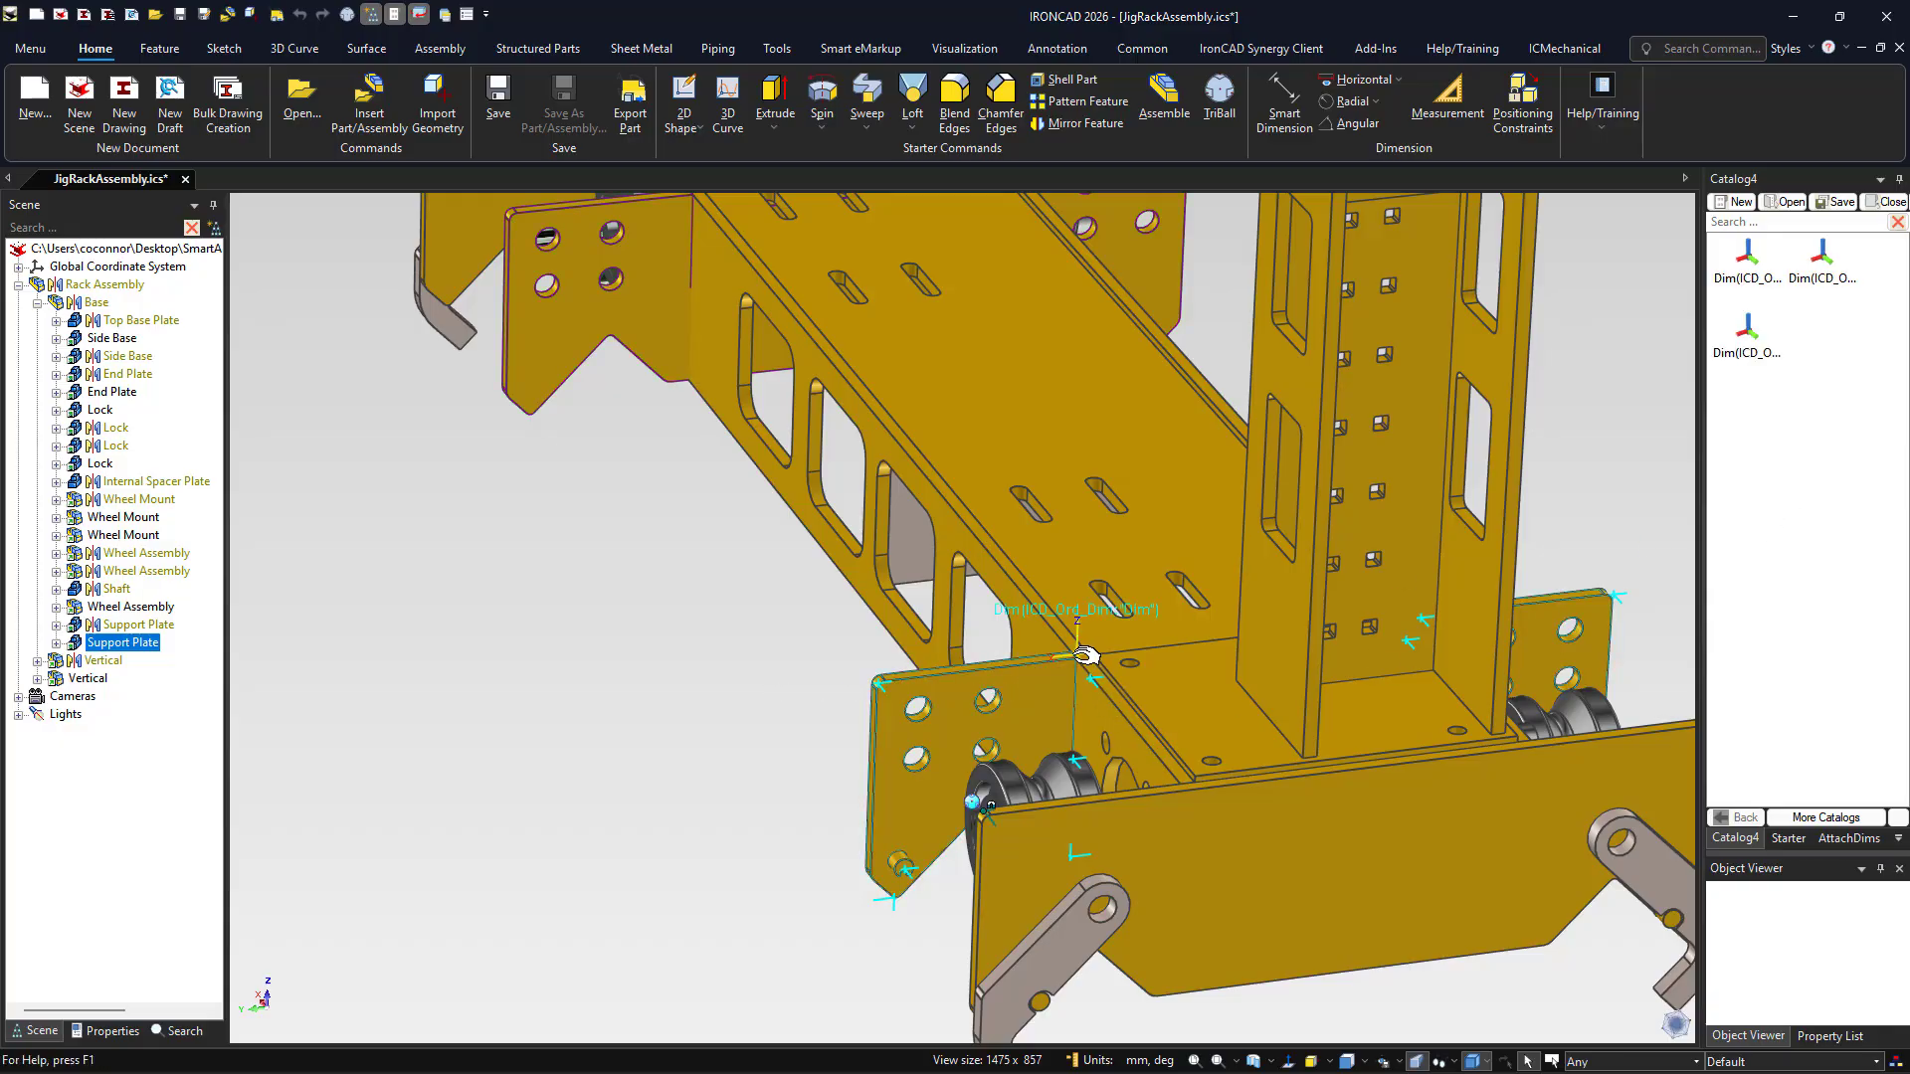
pyautogui.moveTo(1801, 527); pyautogui.dragTo(1856, 458)
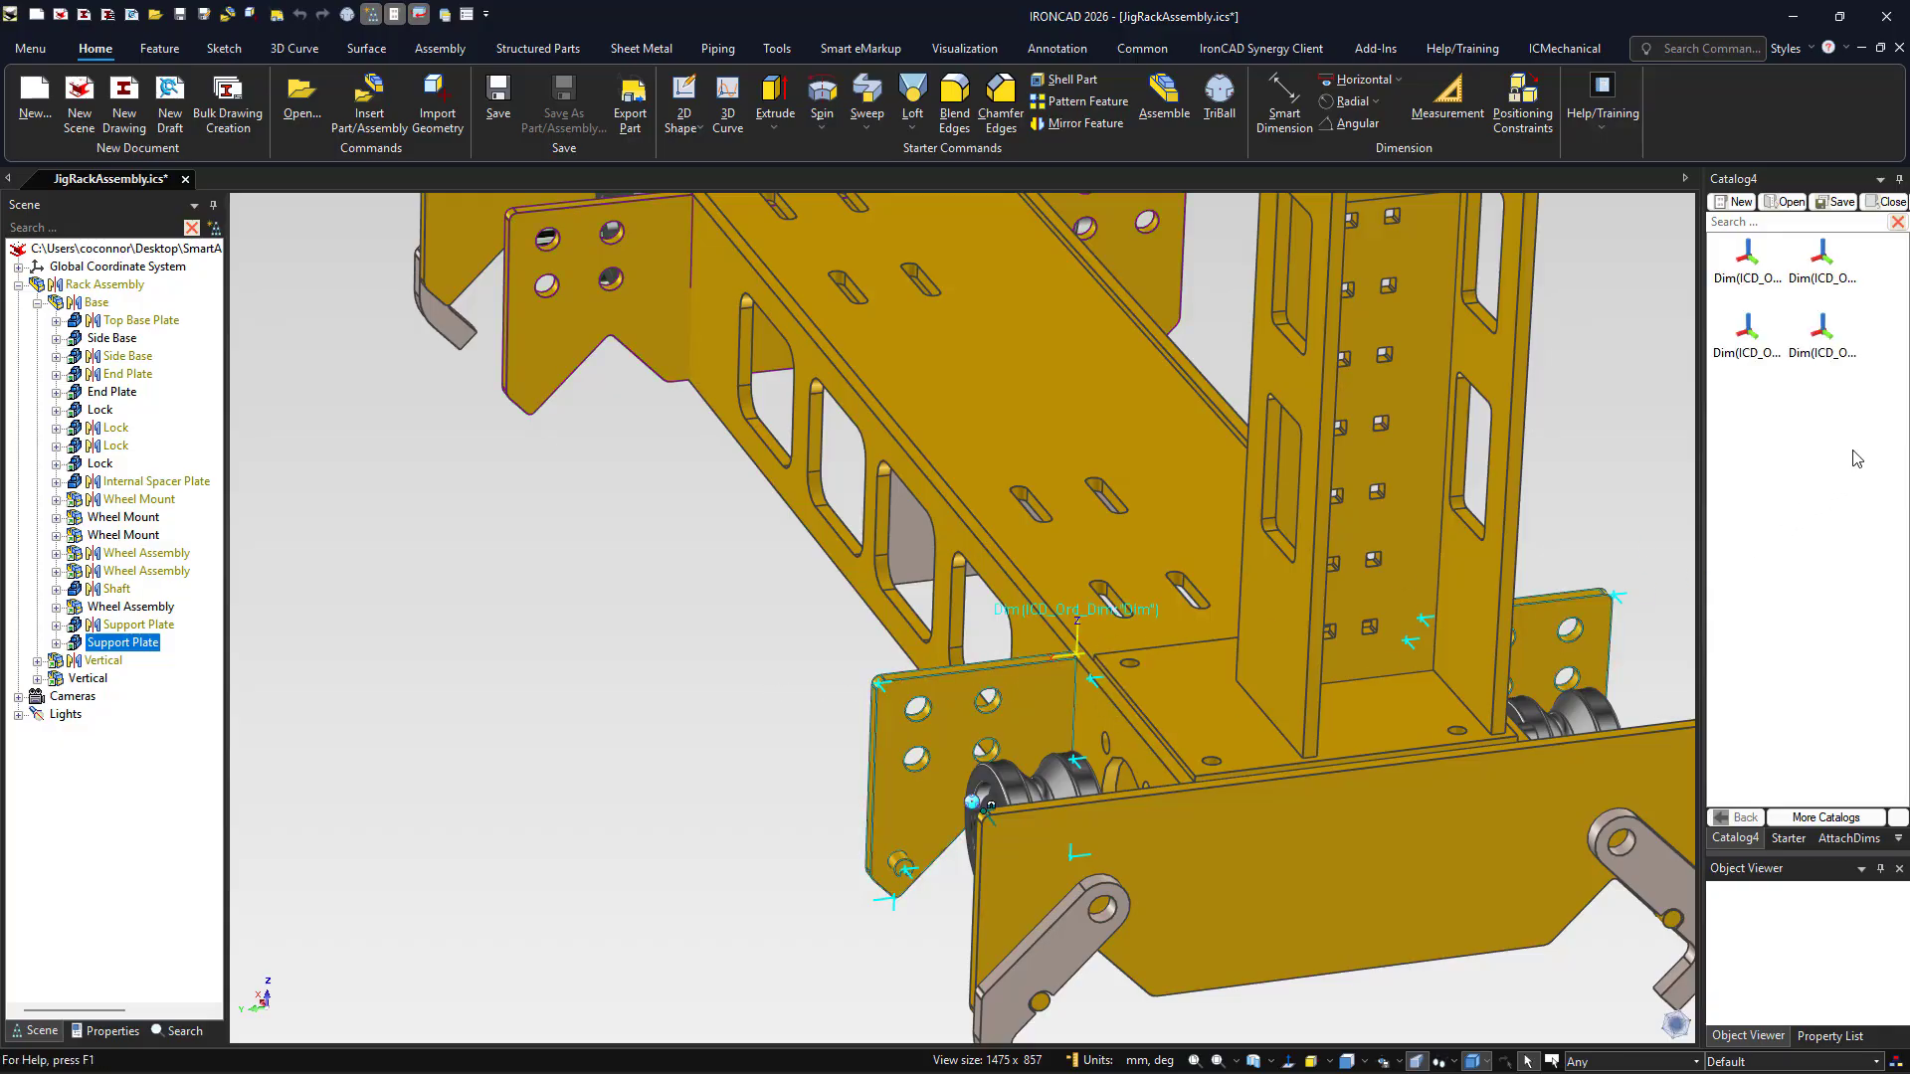
pyautogui.click(1750, 364)
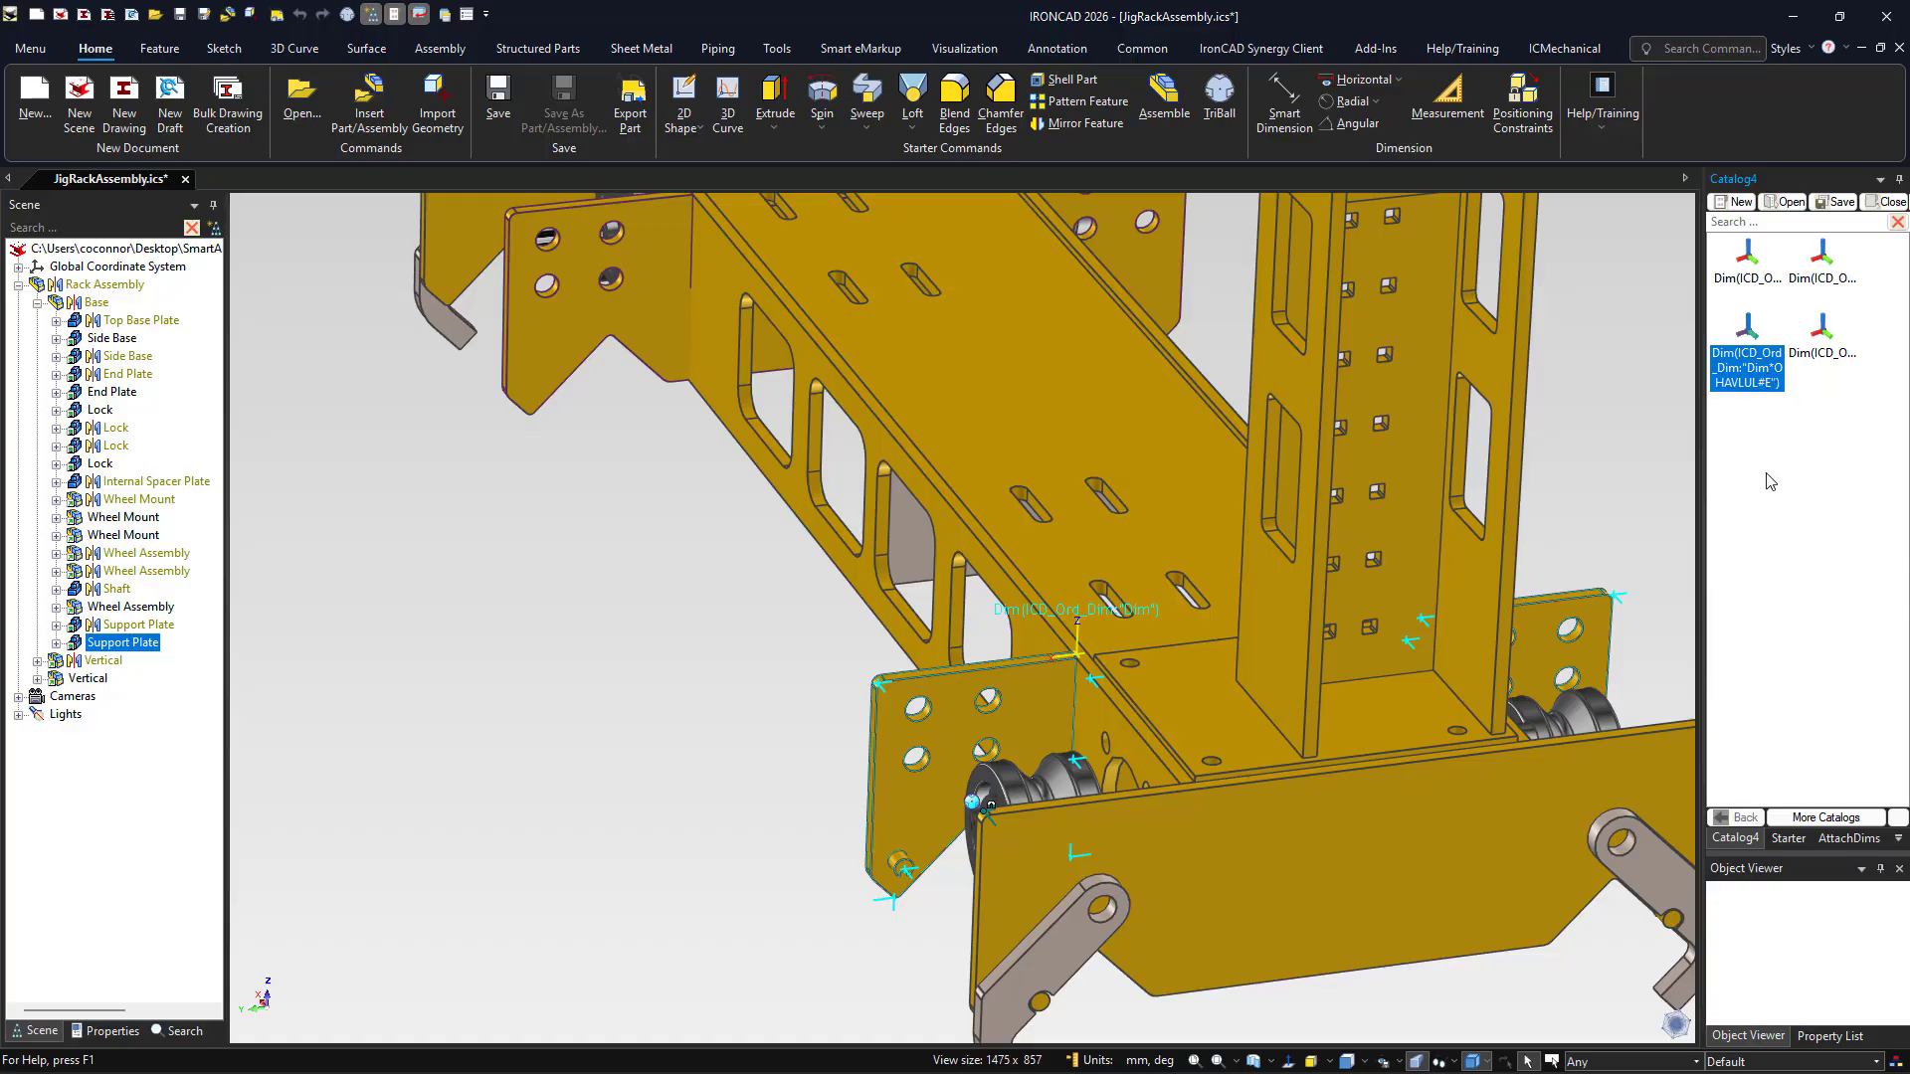
# Add the Rack Assembly's Dim(ICD_Ord_Dim:"DimaVer") attachment point from the near tower's lowest cross plate to the catalog and check its name
pyautogui.click(486, 619)
pyautogui.scroll(5, 720, 887)
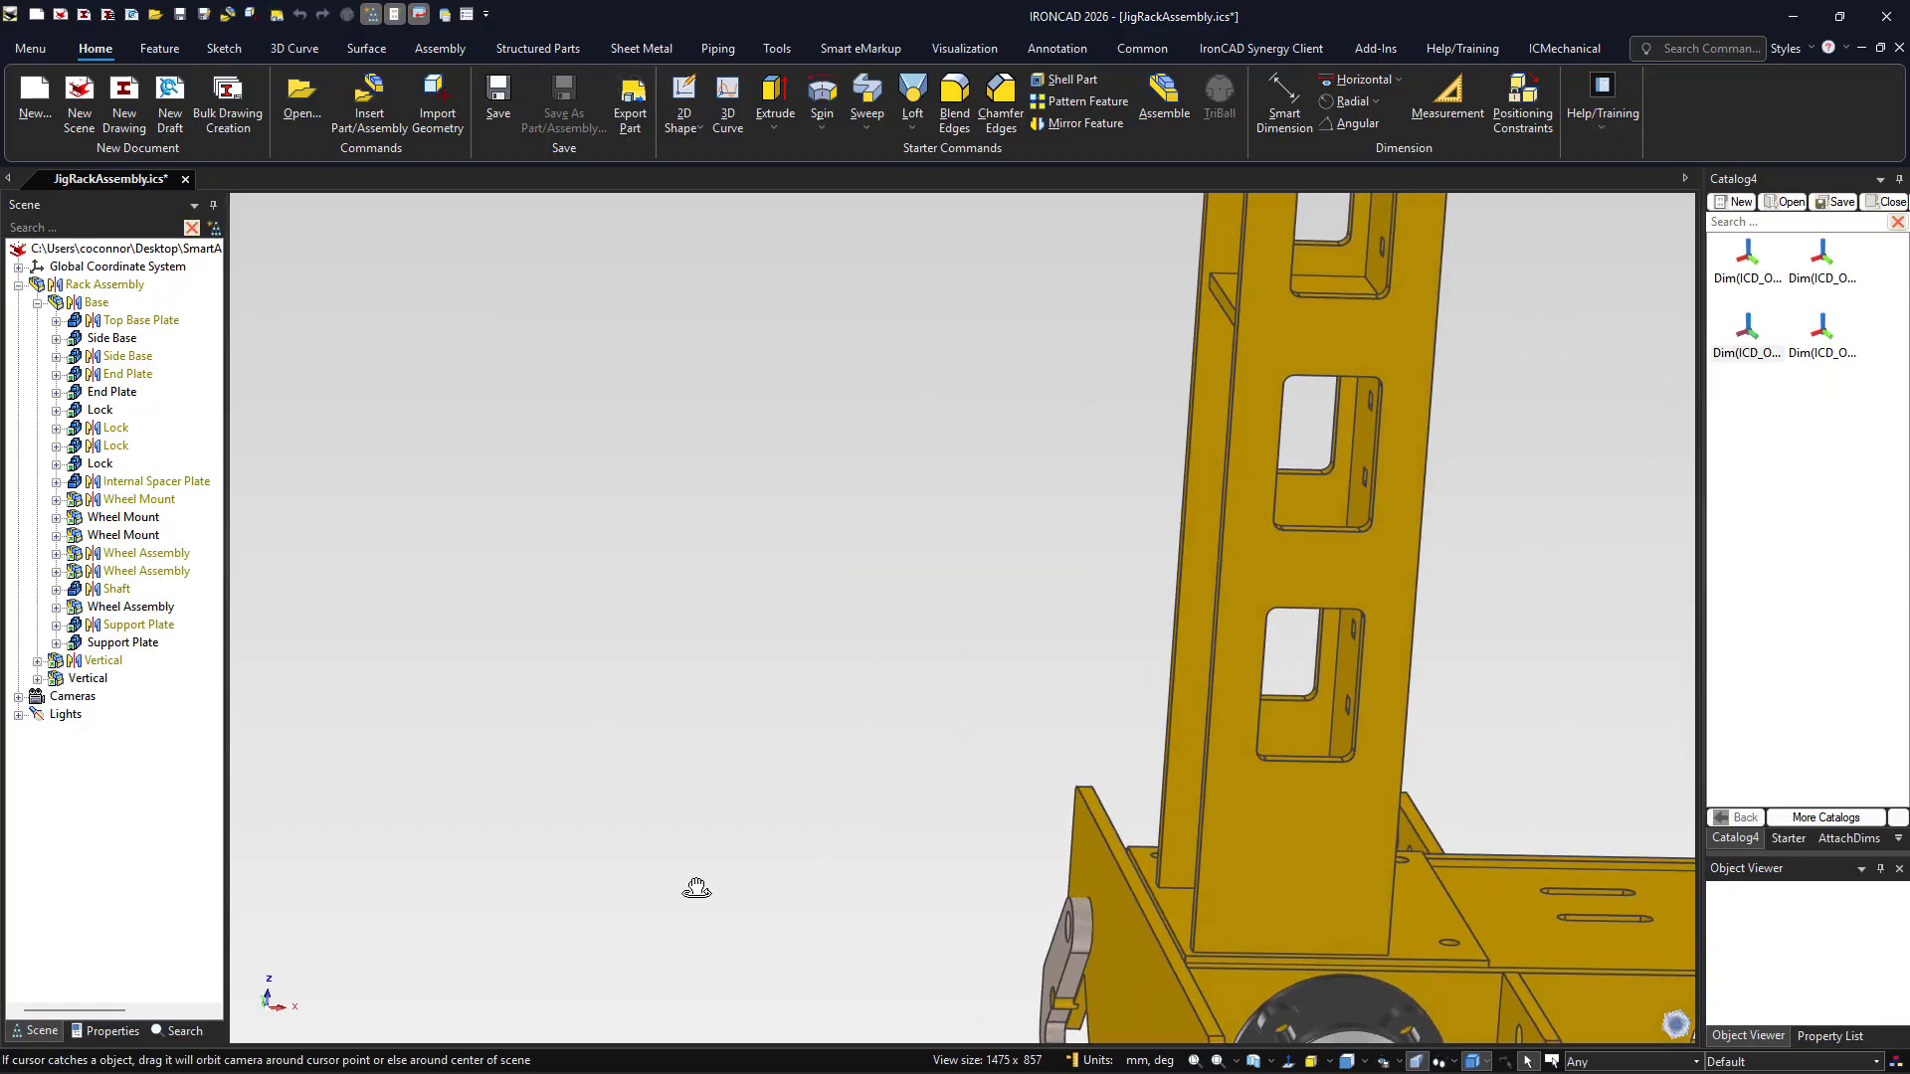
pyautogui.scroll(-10, 720, 887)
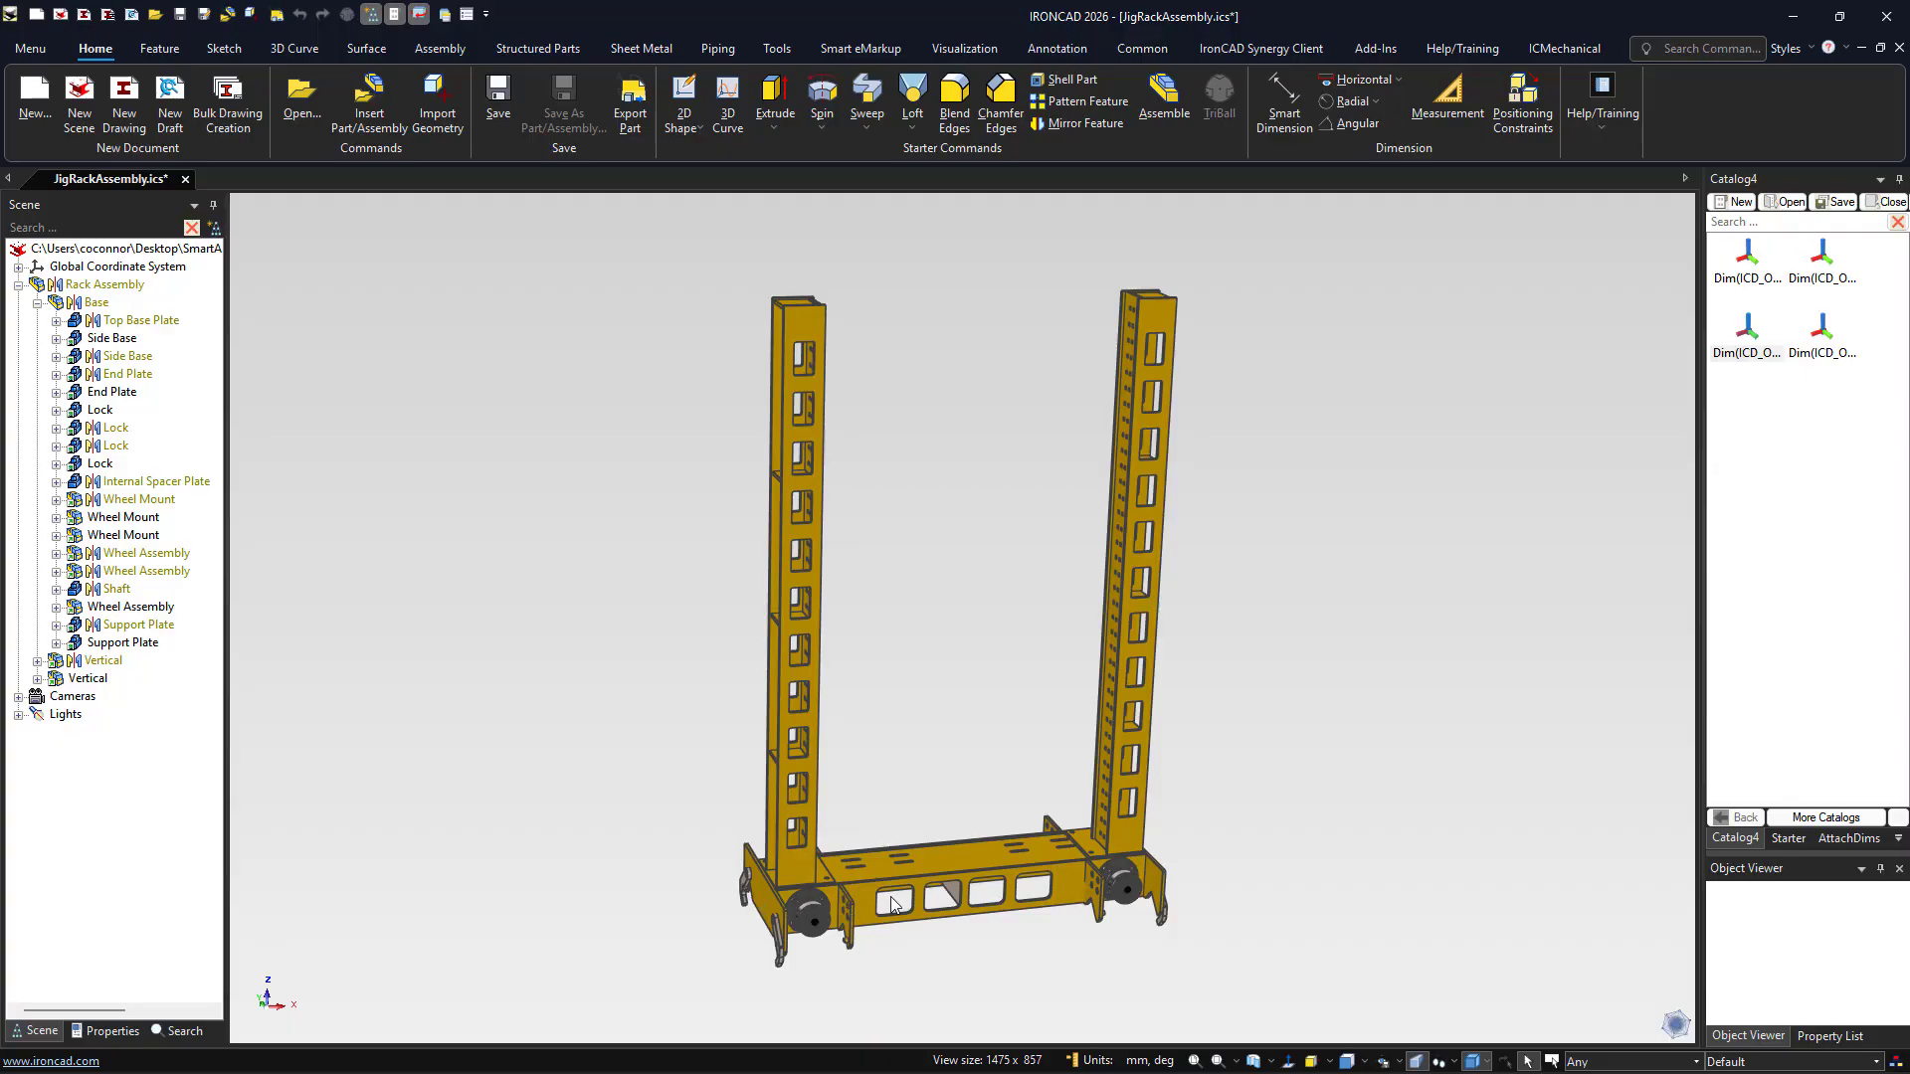
pyautogui.moveTo(920, 894); pyautogui.dragTo(940, 895, button='middle')
pyautogui.click(790, 790)
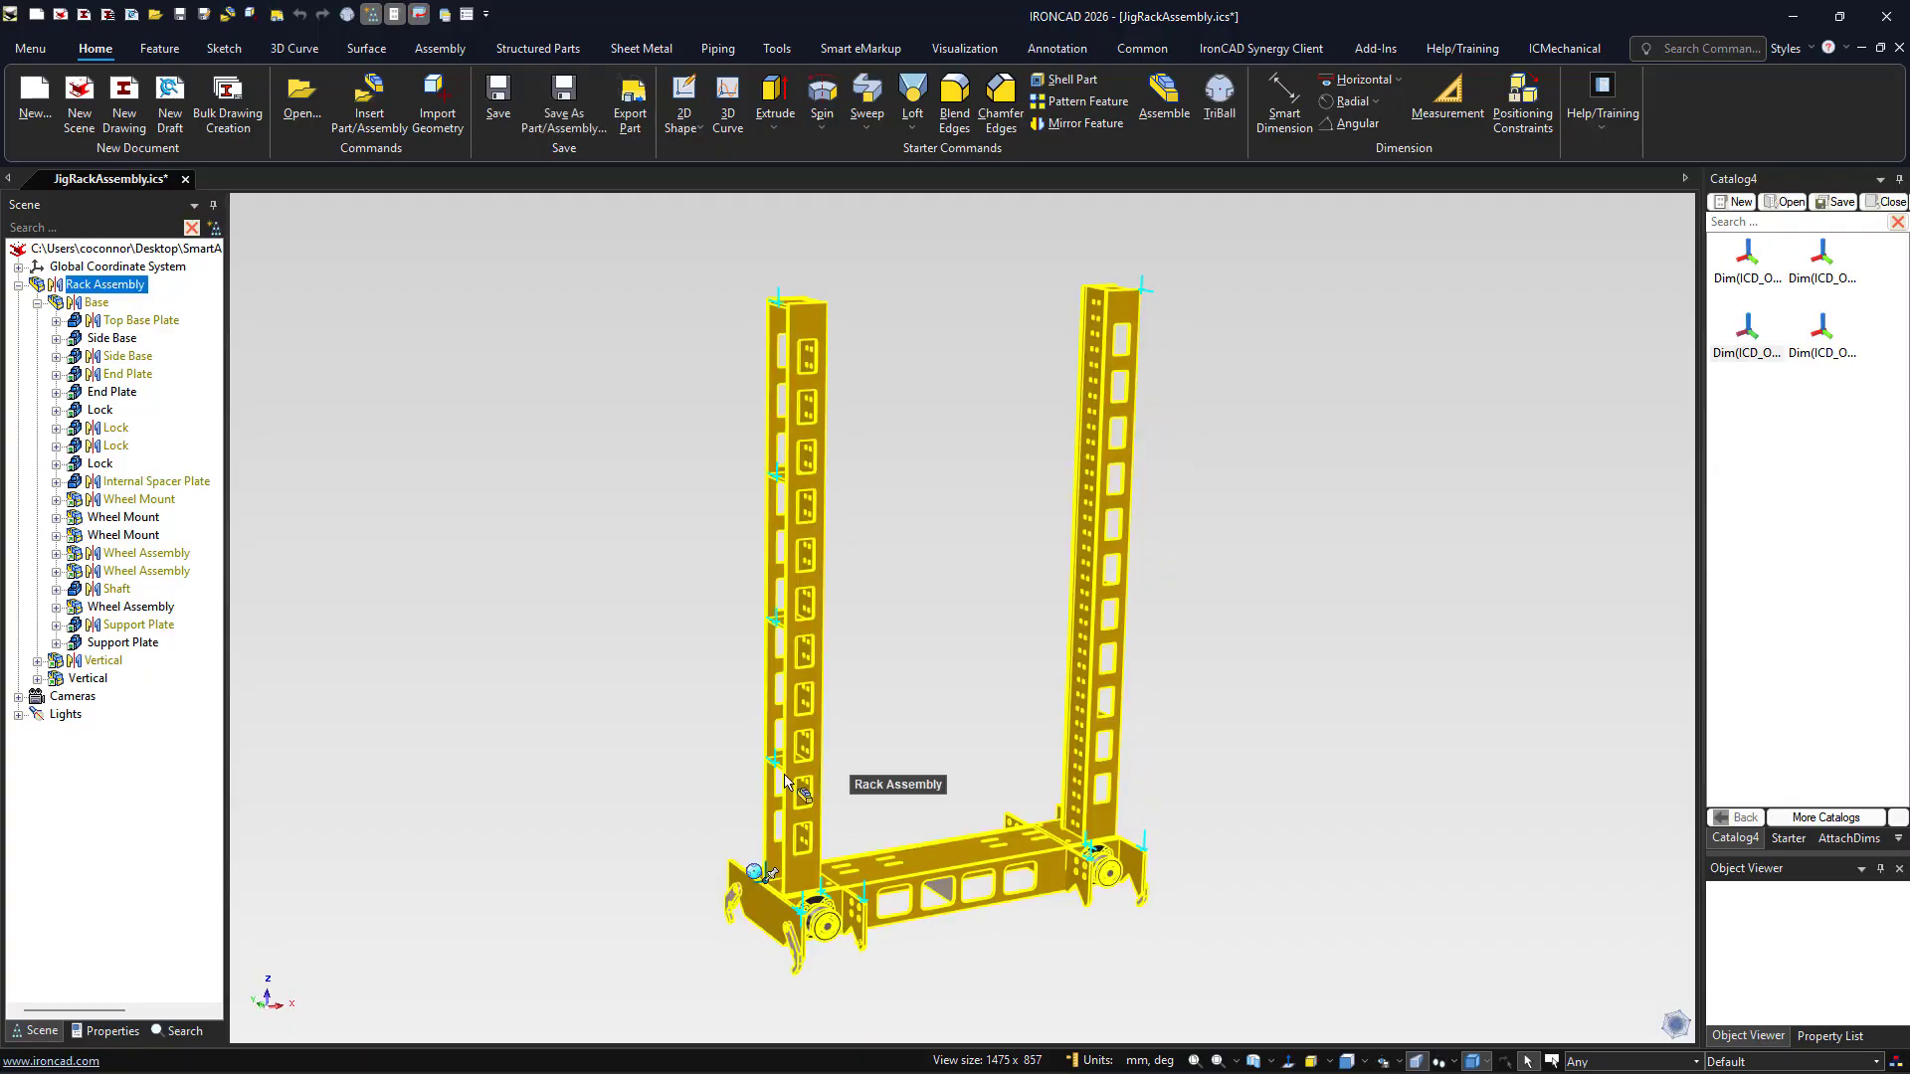
pyautogui.moveTo(784, 761); pyautogui.dragTo(1786, 637)
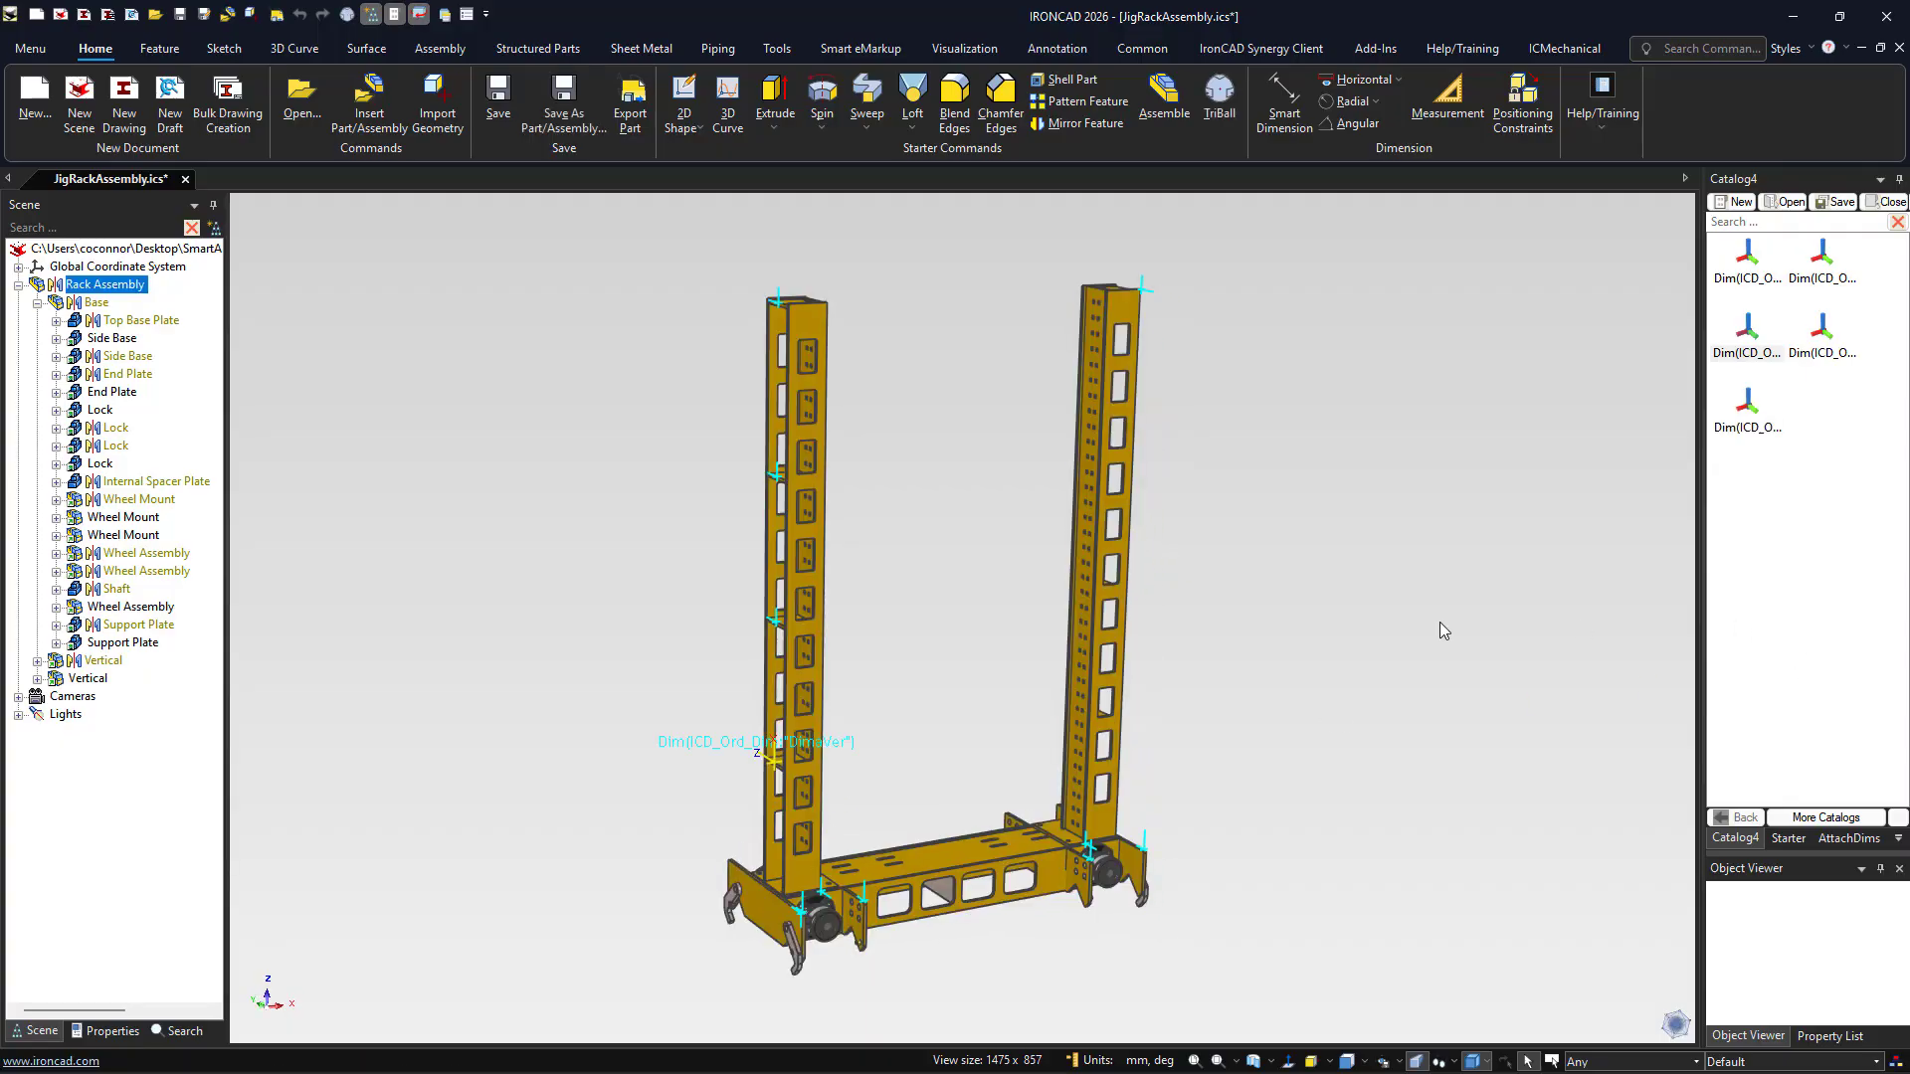
pyautogui.click(1764, 428)
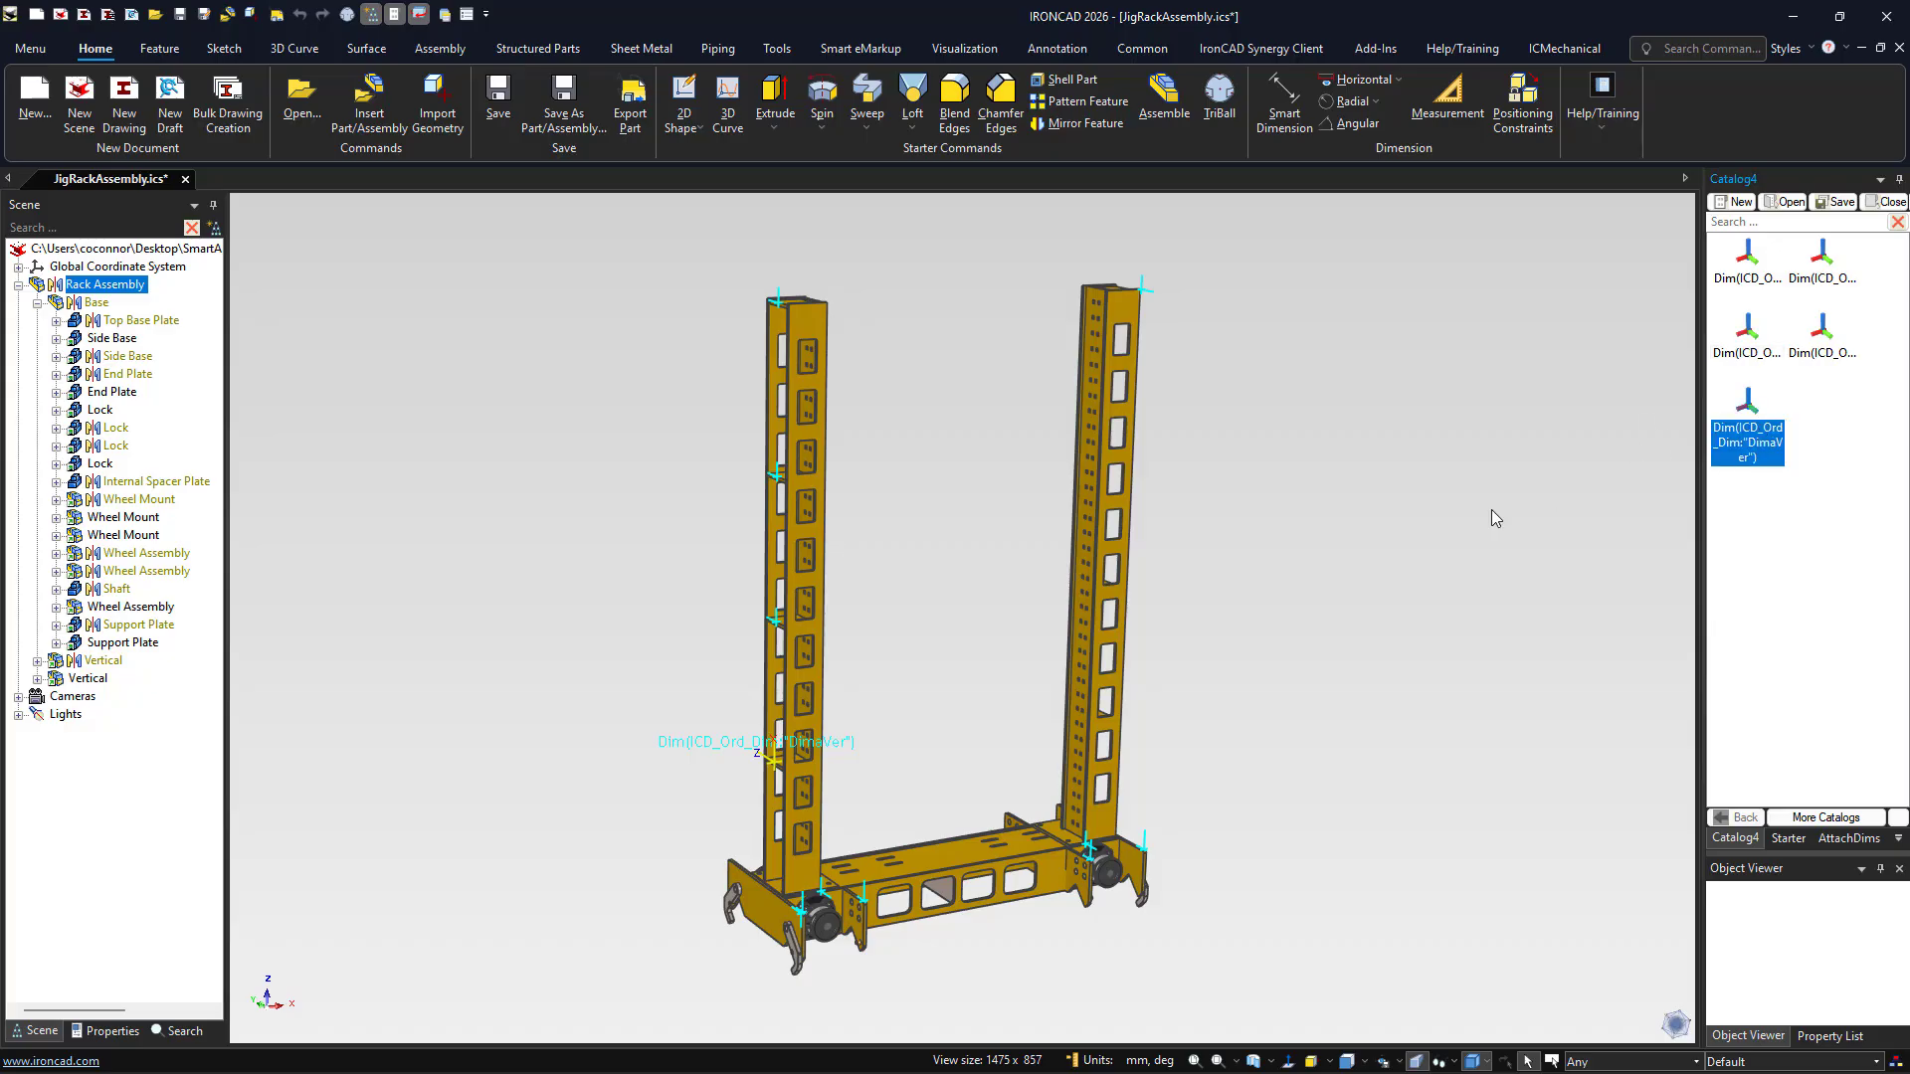
pyautogui.click(712, 546)
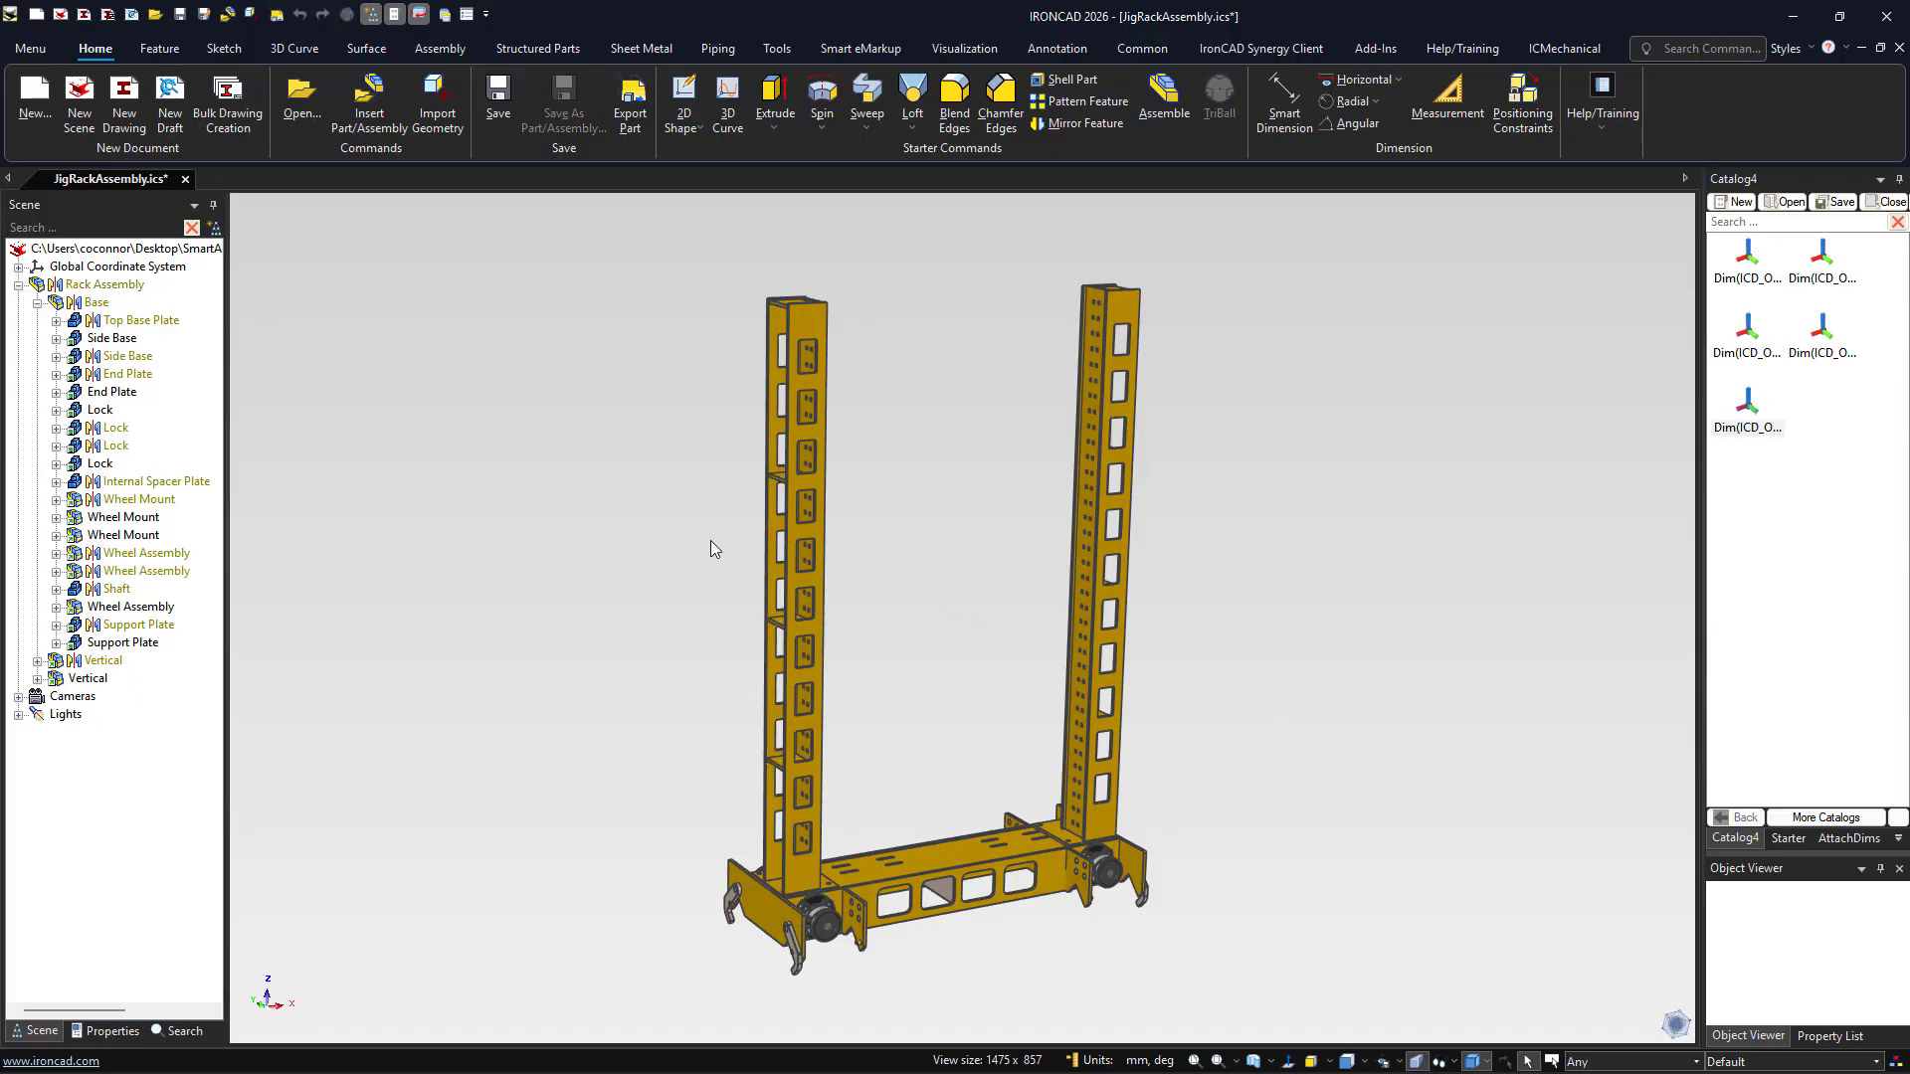
# Create a new scene and set its length units to Millimeters
pyautogui.click(81, 111)
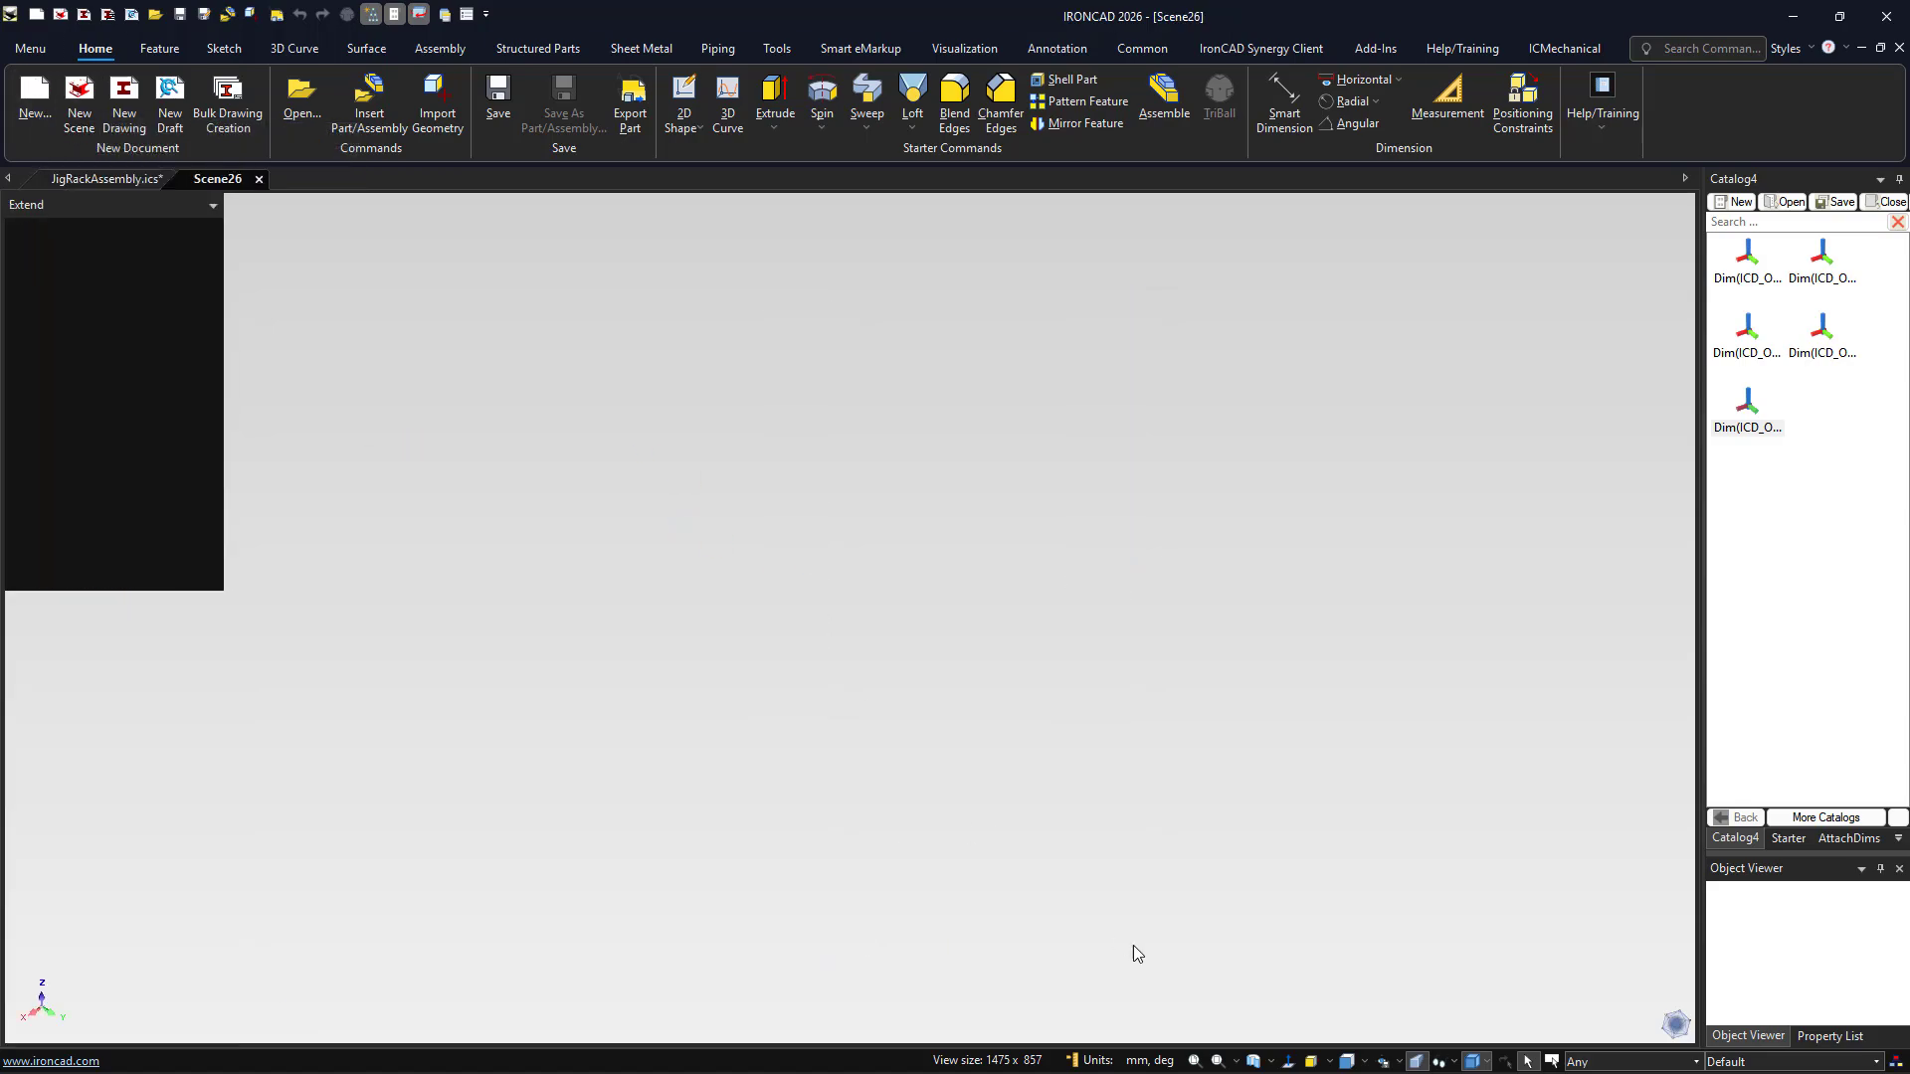
pyautogui.click(1093, 1063)
pyautogui.click(942, 382)
pyautogui.click(940, 437)
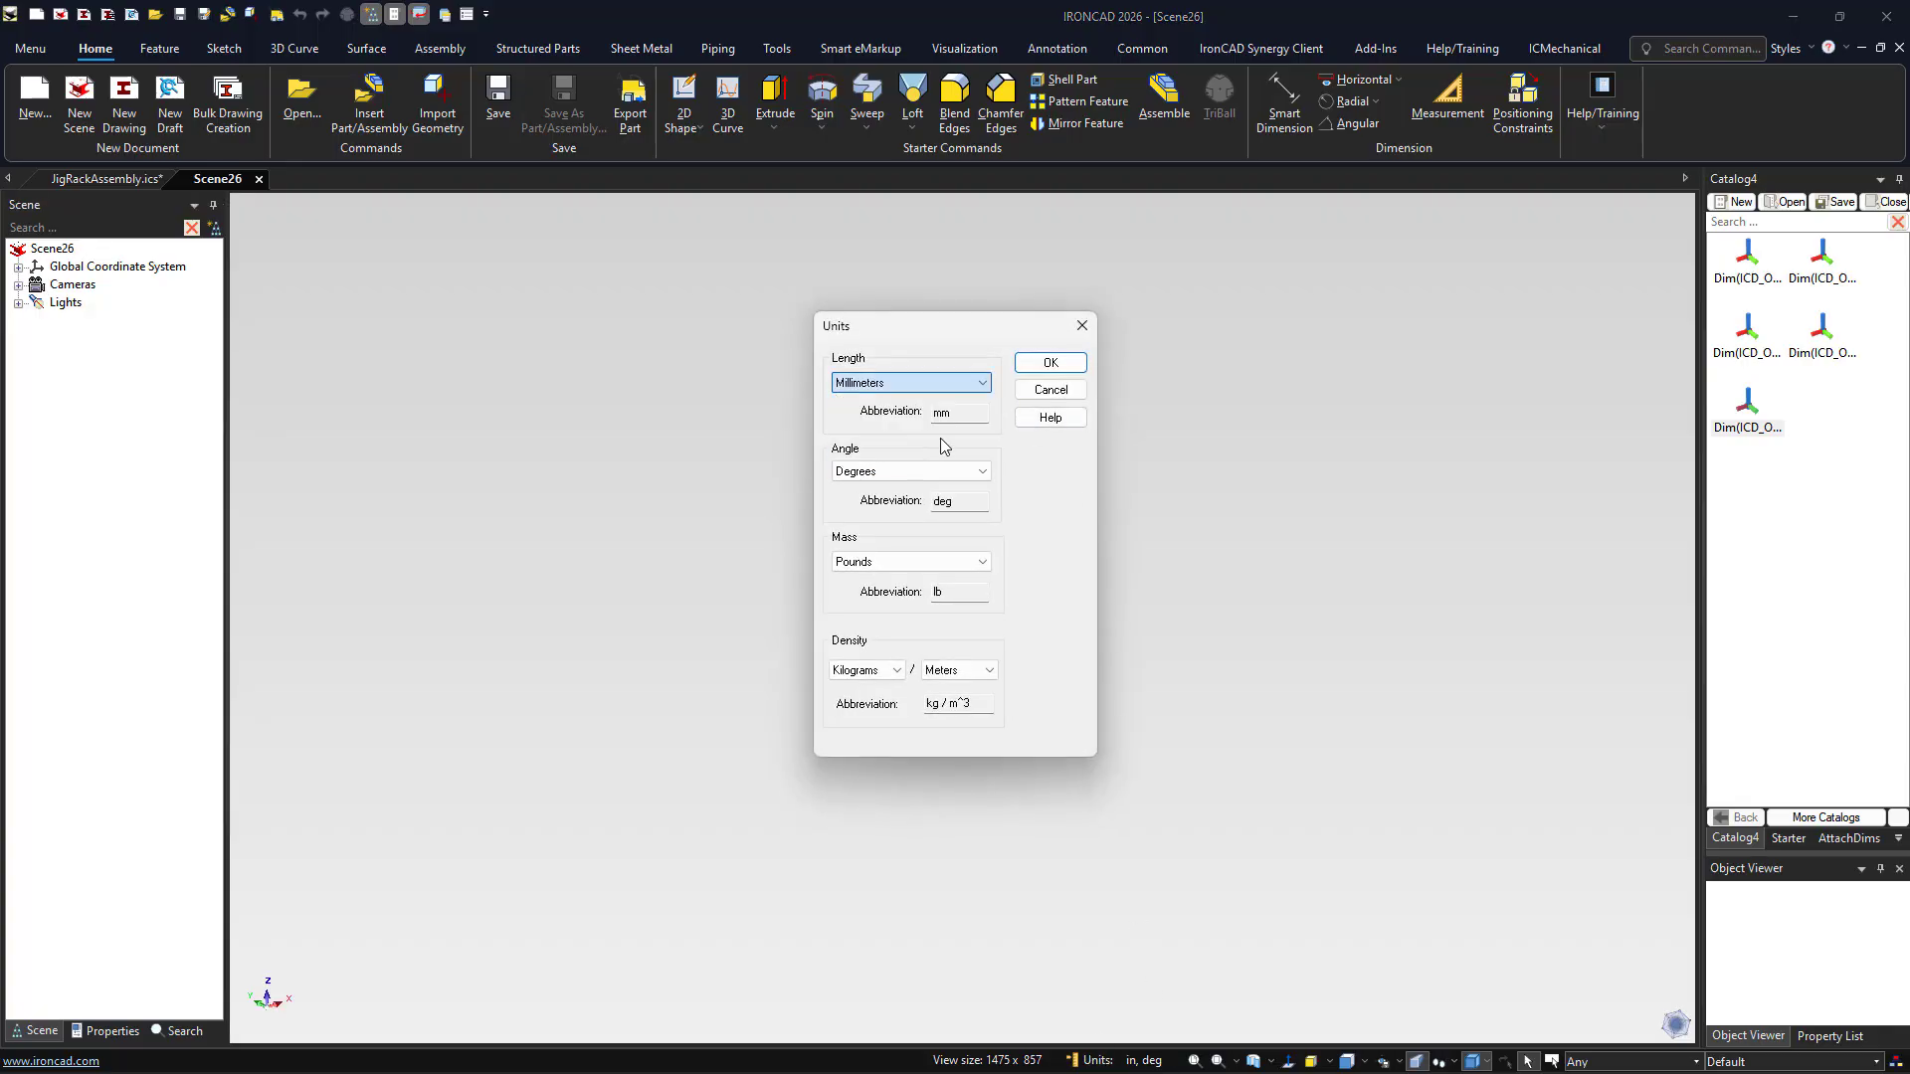
pyautogui.click(1050, 363)
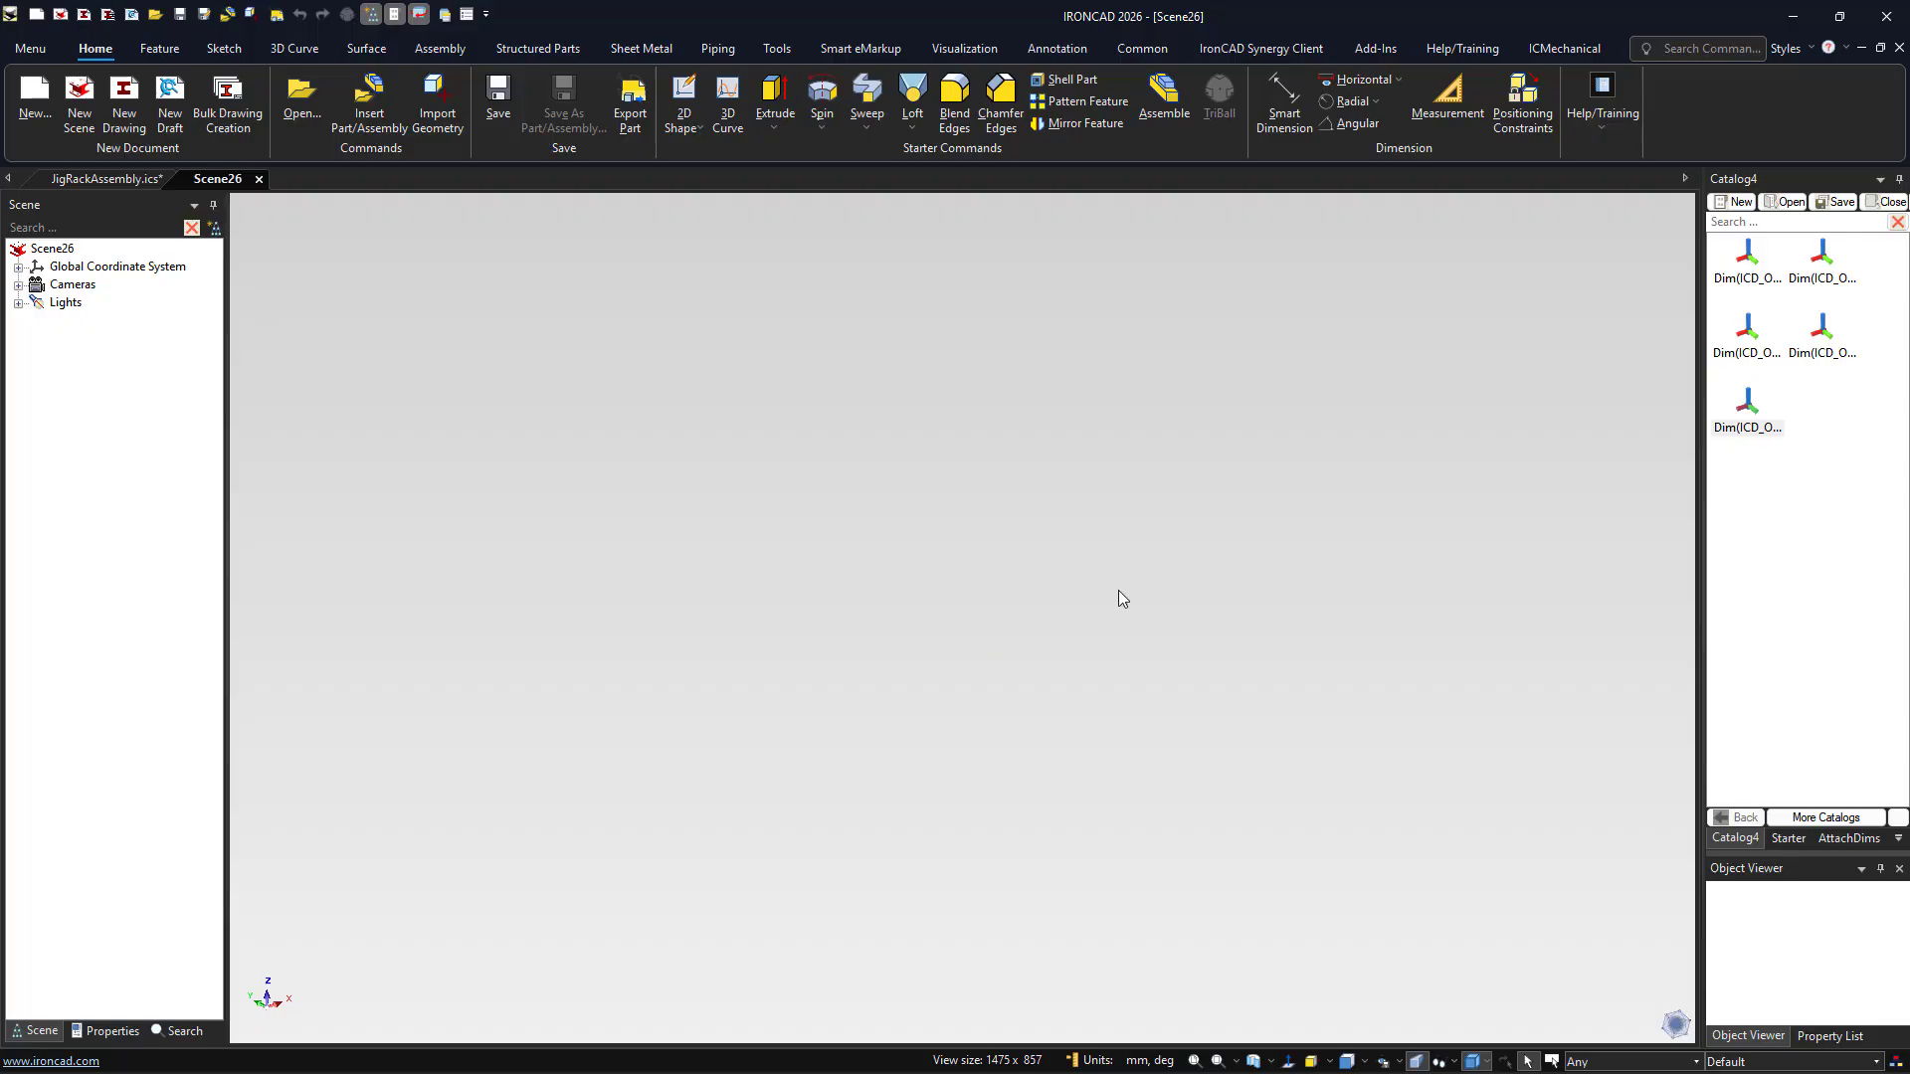
# Place an Extrude block from the Starter catalog in the empty scene and stretch it longer and taller
pyautogui.click(1787, 839)
pyautogui.moveTo(1744, 261); pyautogui.dragTo(958, 639)
pyautogui.click(1010, 615)
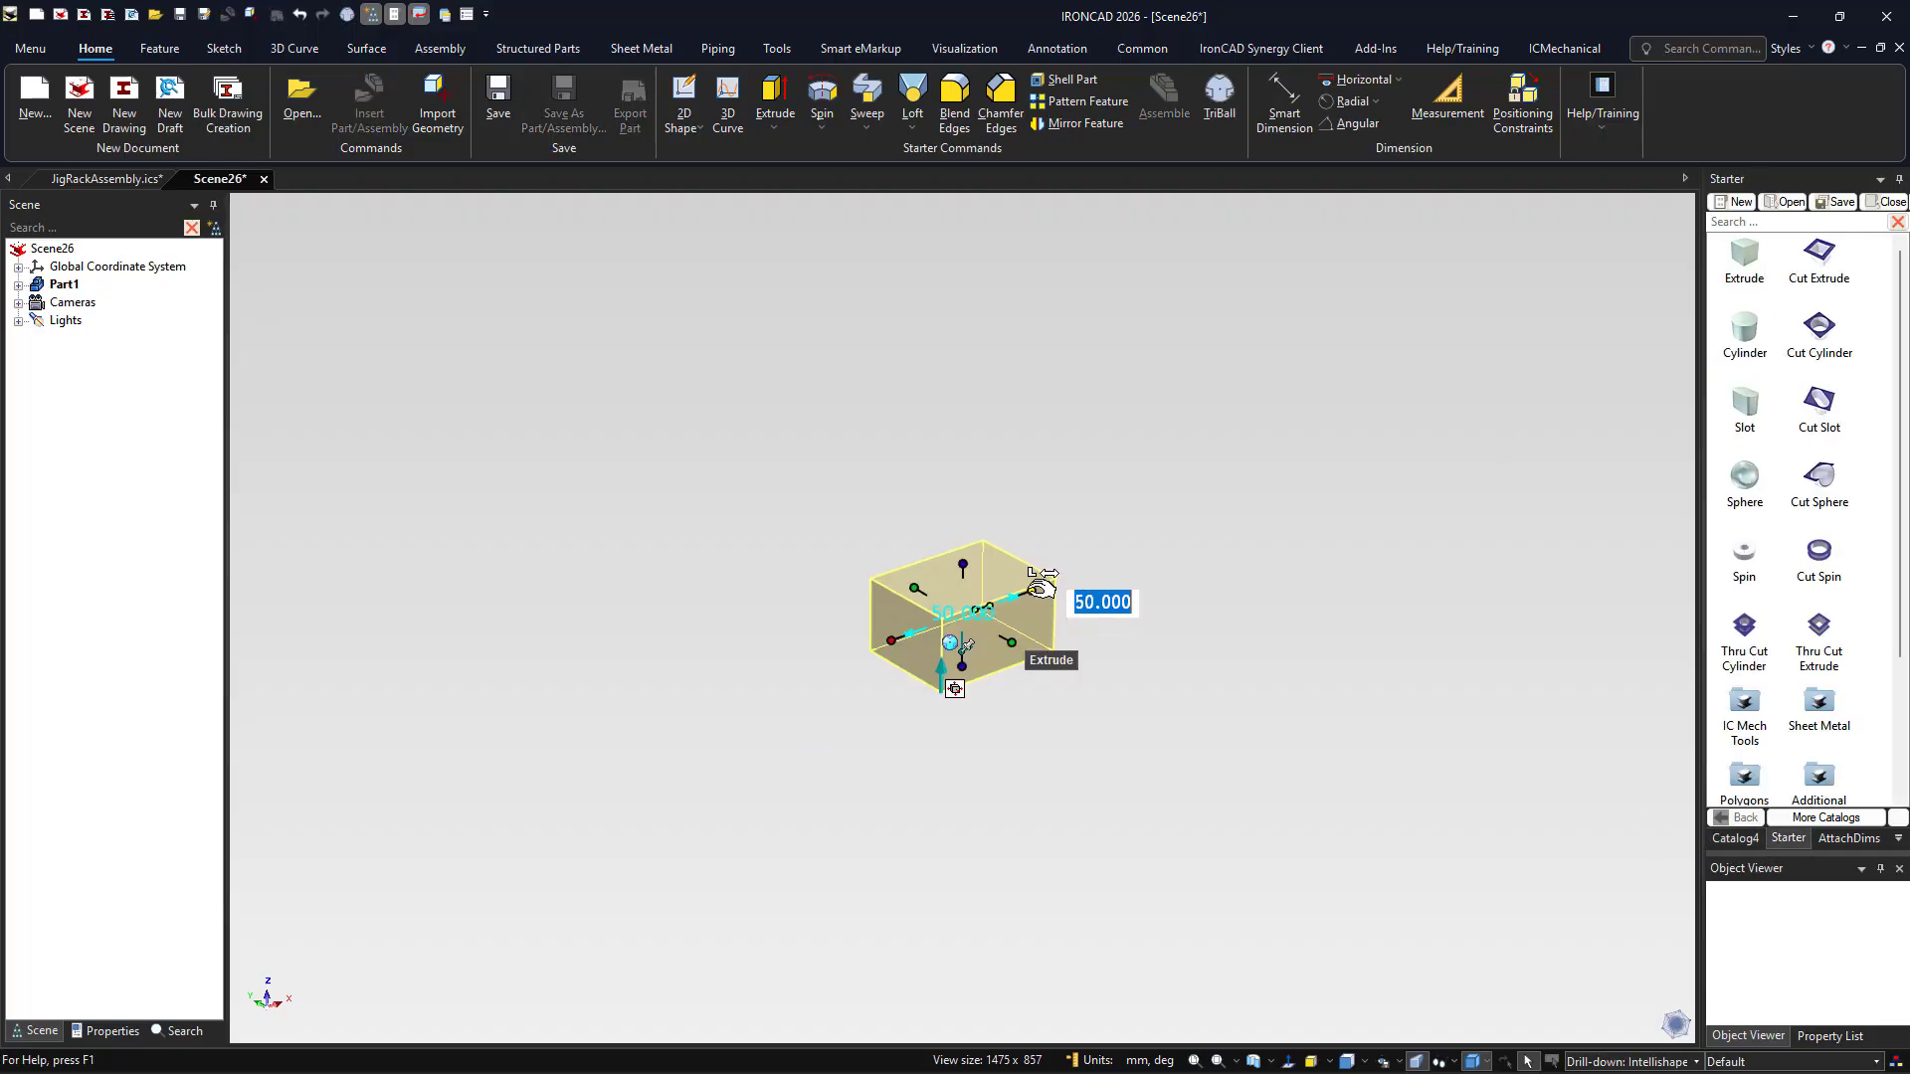
pyautogui.moveTo(1035, 588); pyautogui.dragTo(1132, 556)
pyautogui.moveTo(972, 564); pyautogui.dragTo(962, 487)
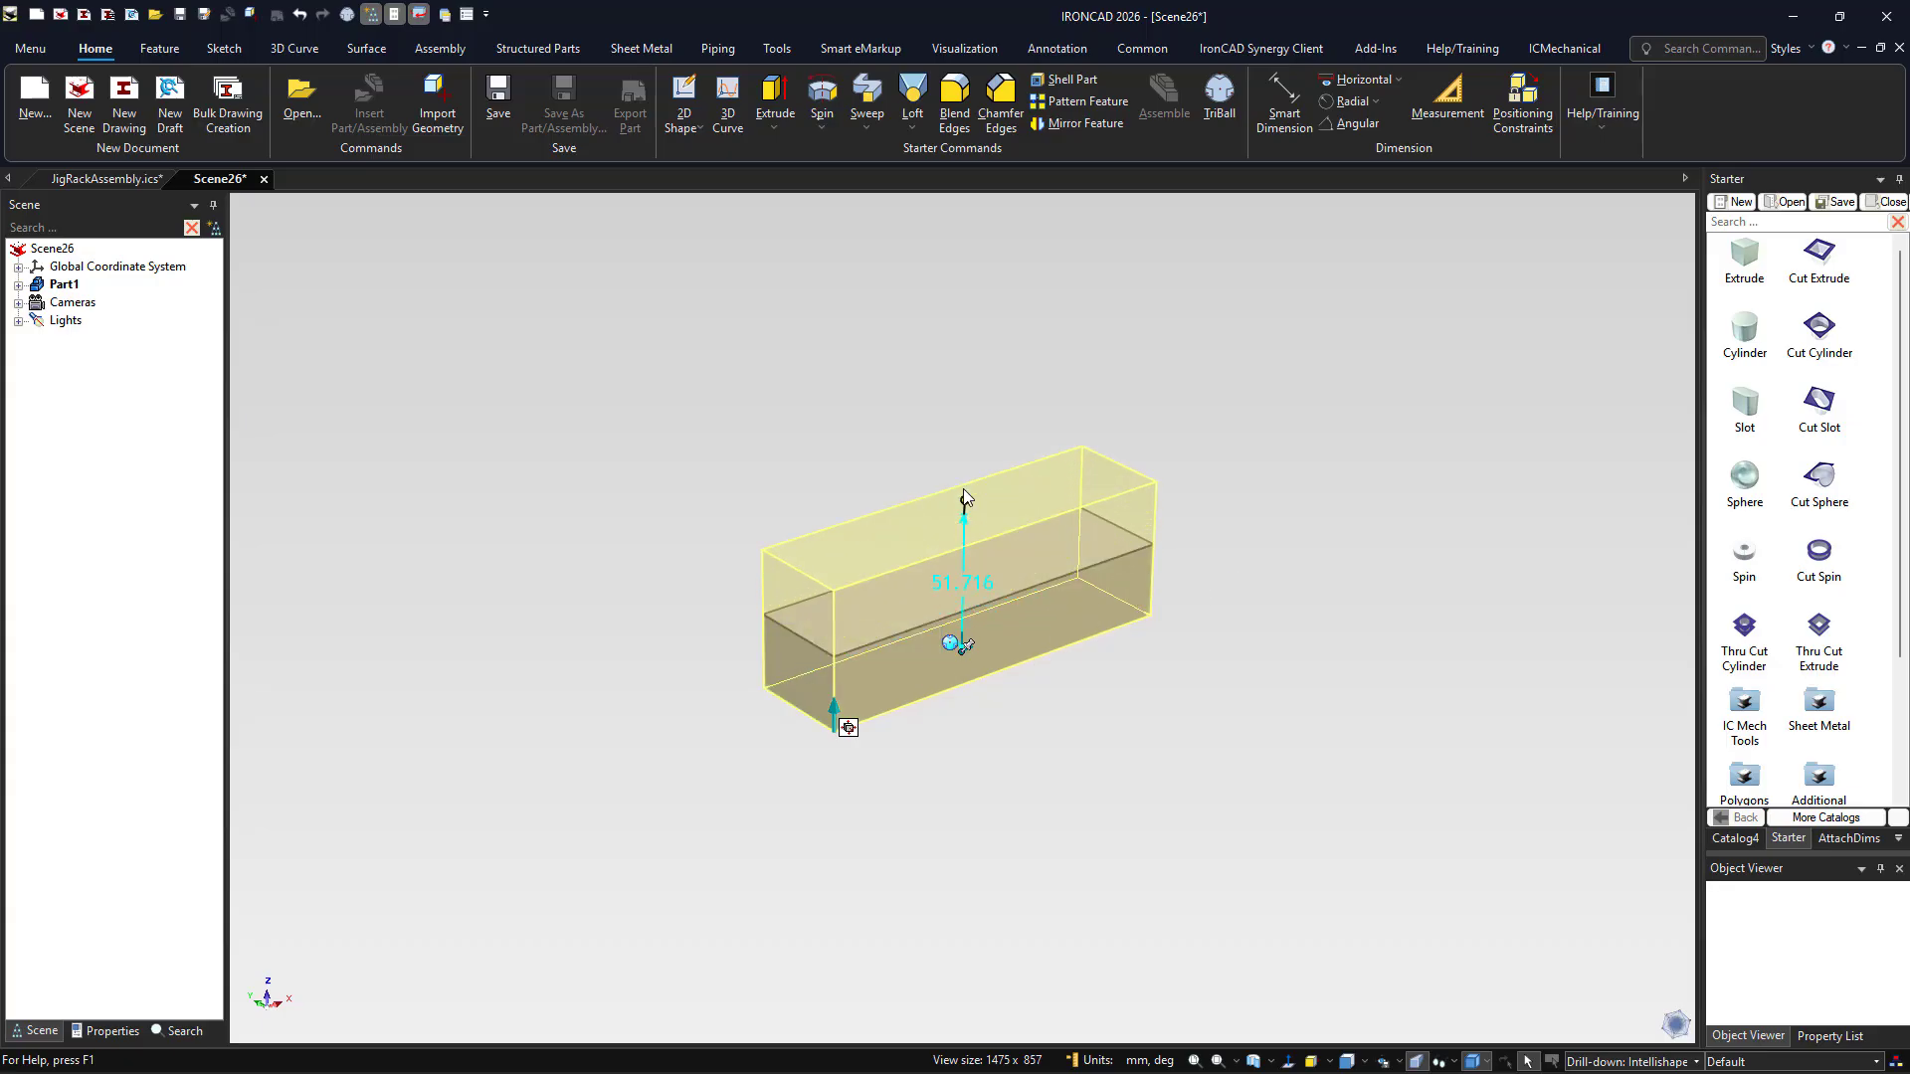
pyautogui.click(1039, 537)
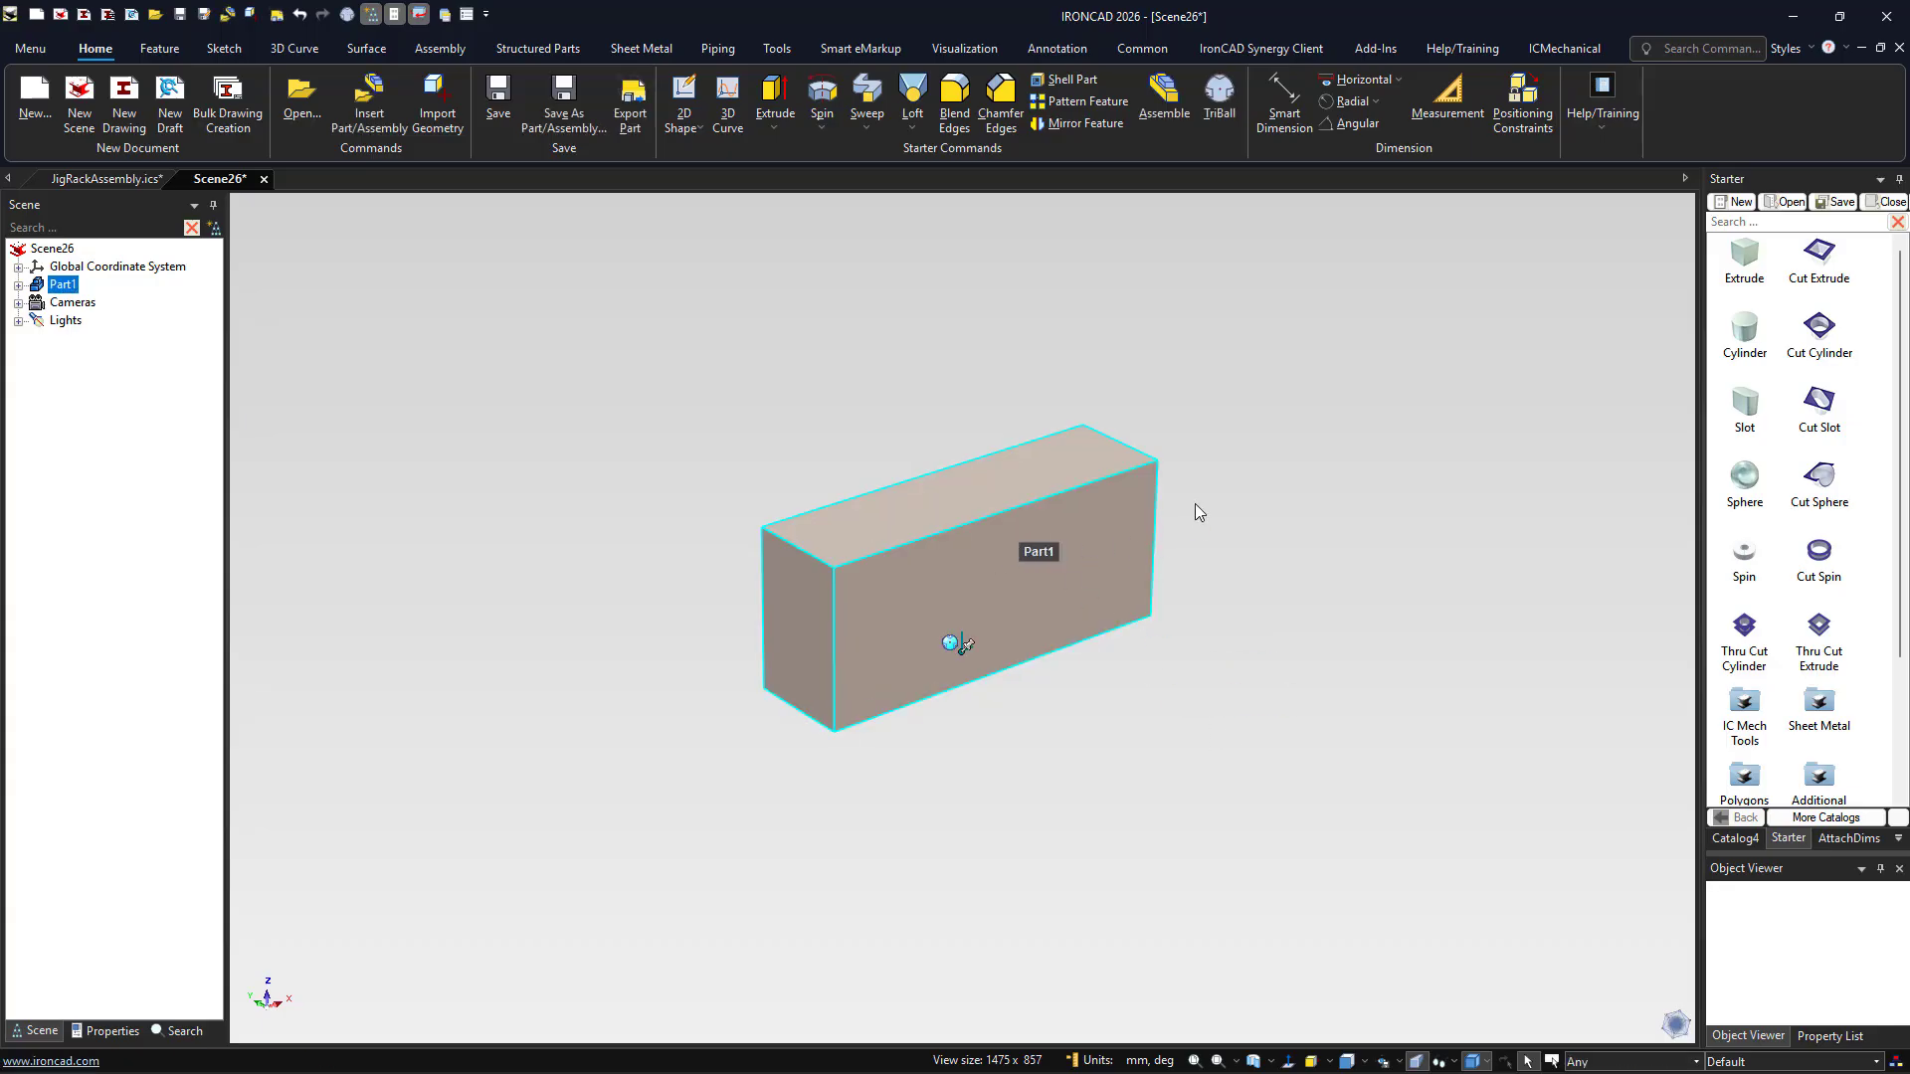
pyautogui.scroll(-1, 1183, 537)
pyautogui.moveTo(1180, 545); pyautogui.dragTo(1106, 562, button='middle')
pyautogui.scroll(-1, 1049, 551)
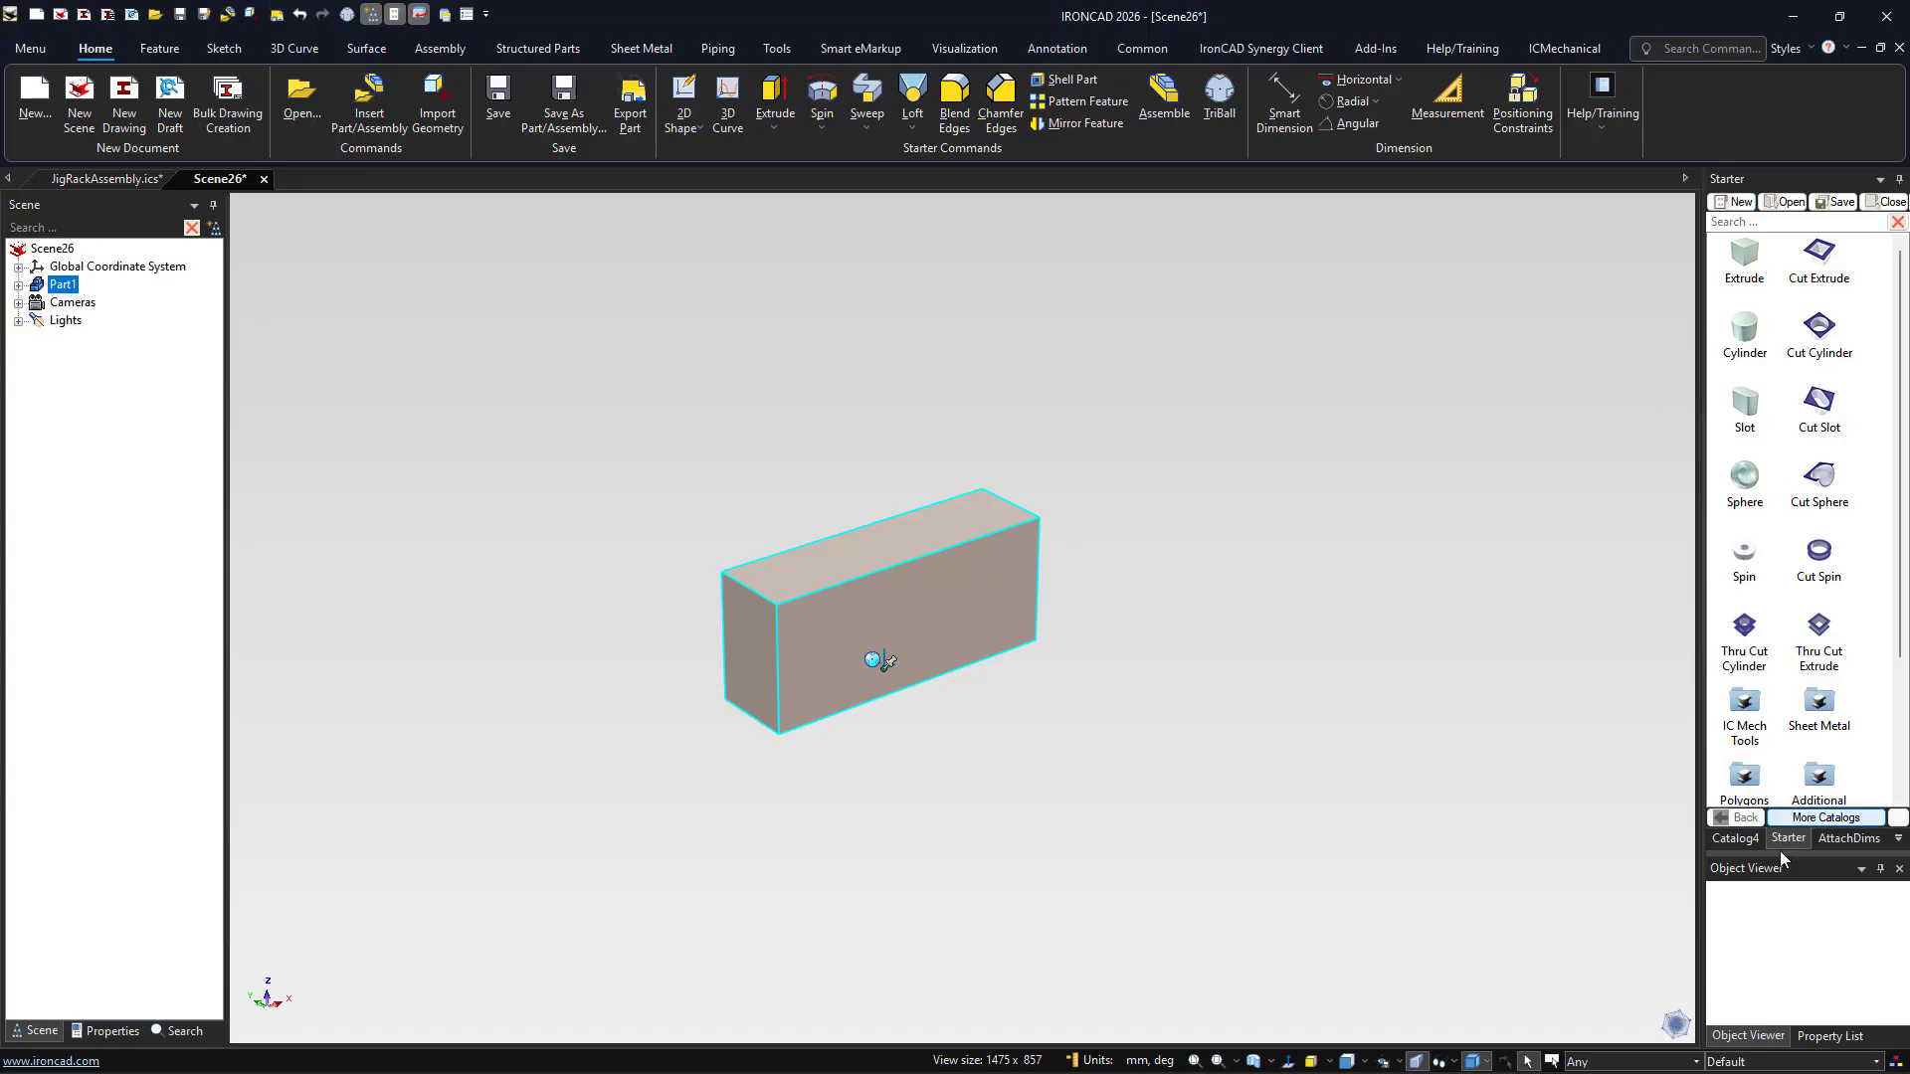
# Store the block in Catalog4 and stack two more copies of it on top of the original
pyautogui.click(1735, 838)
pyautogui.moveTo(1007, 574); pyautogui.dragTo(1807, 538)
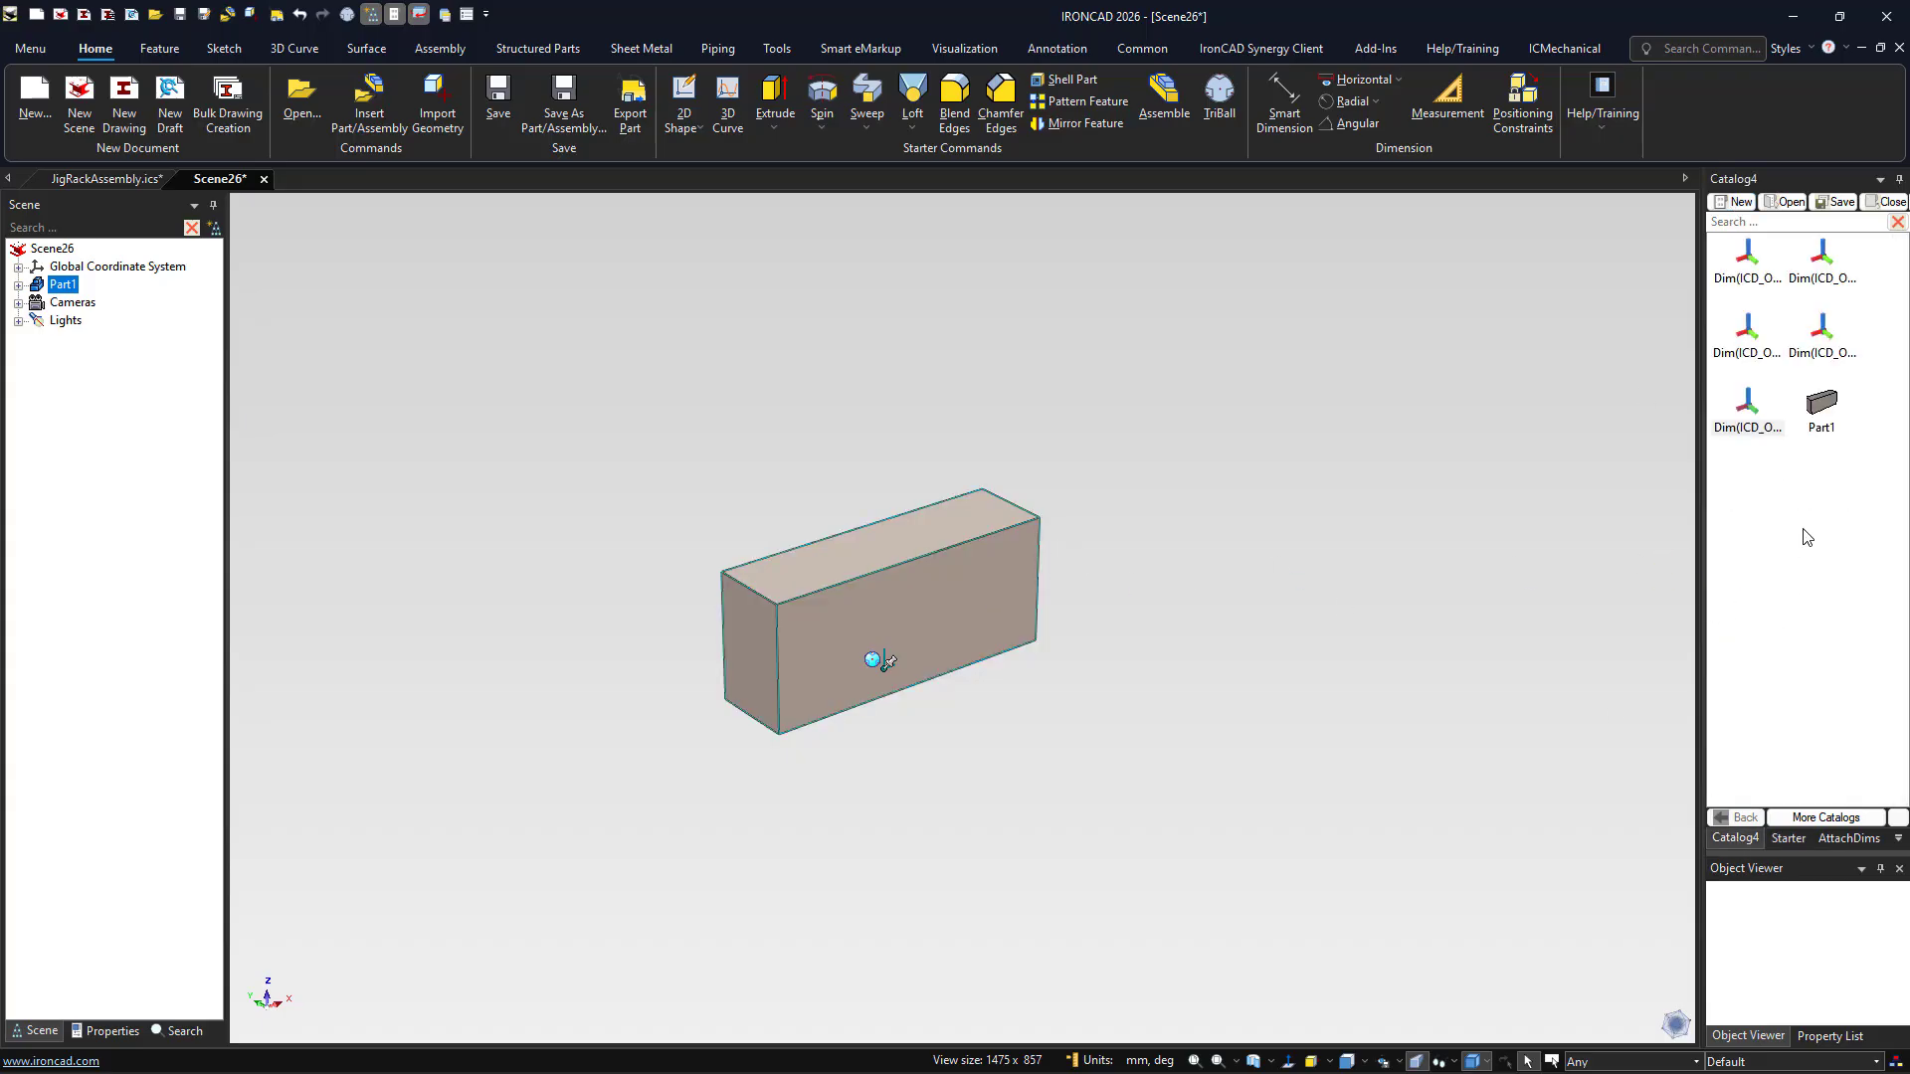
pyautogui.moveTo(1826, 424); pyautogui.dragTo(935, 539)
pyautogui.moveTo(1821, 408); pyautogui.dragTo(895, 417)
pyautogui.scroll(-2, 951, 523)
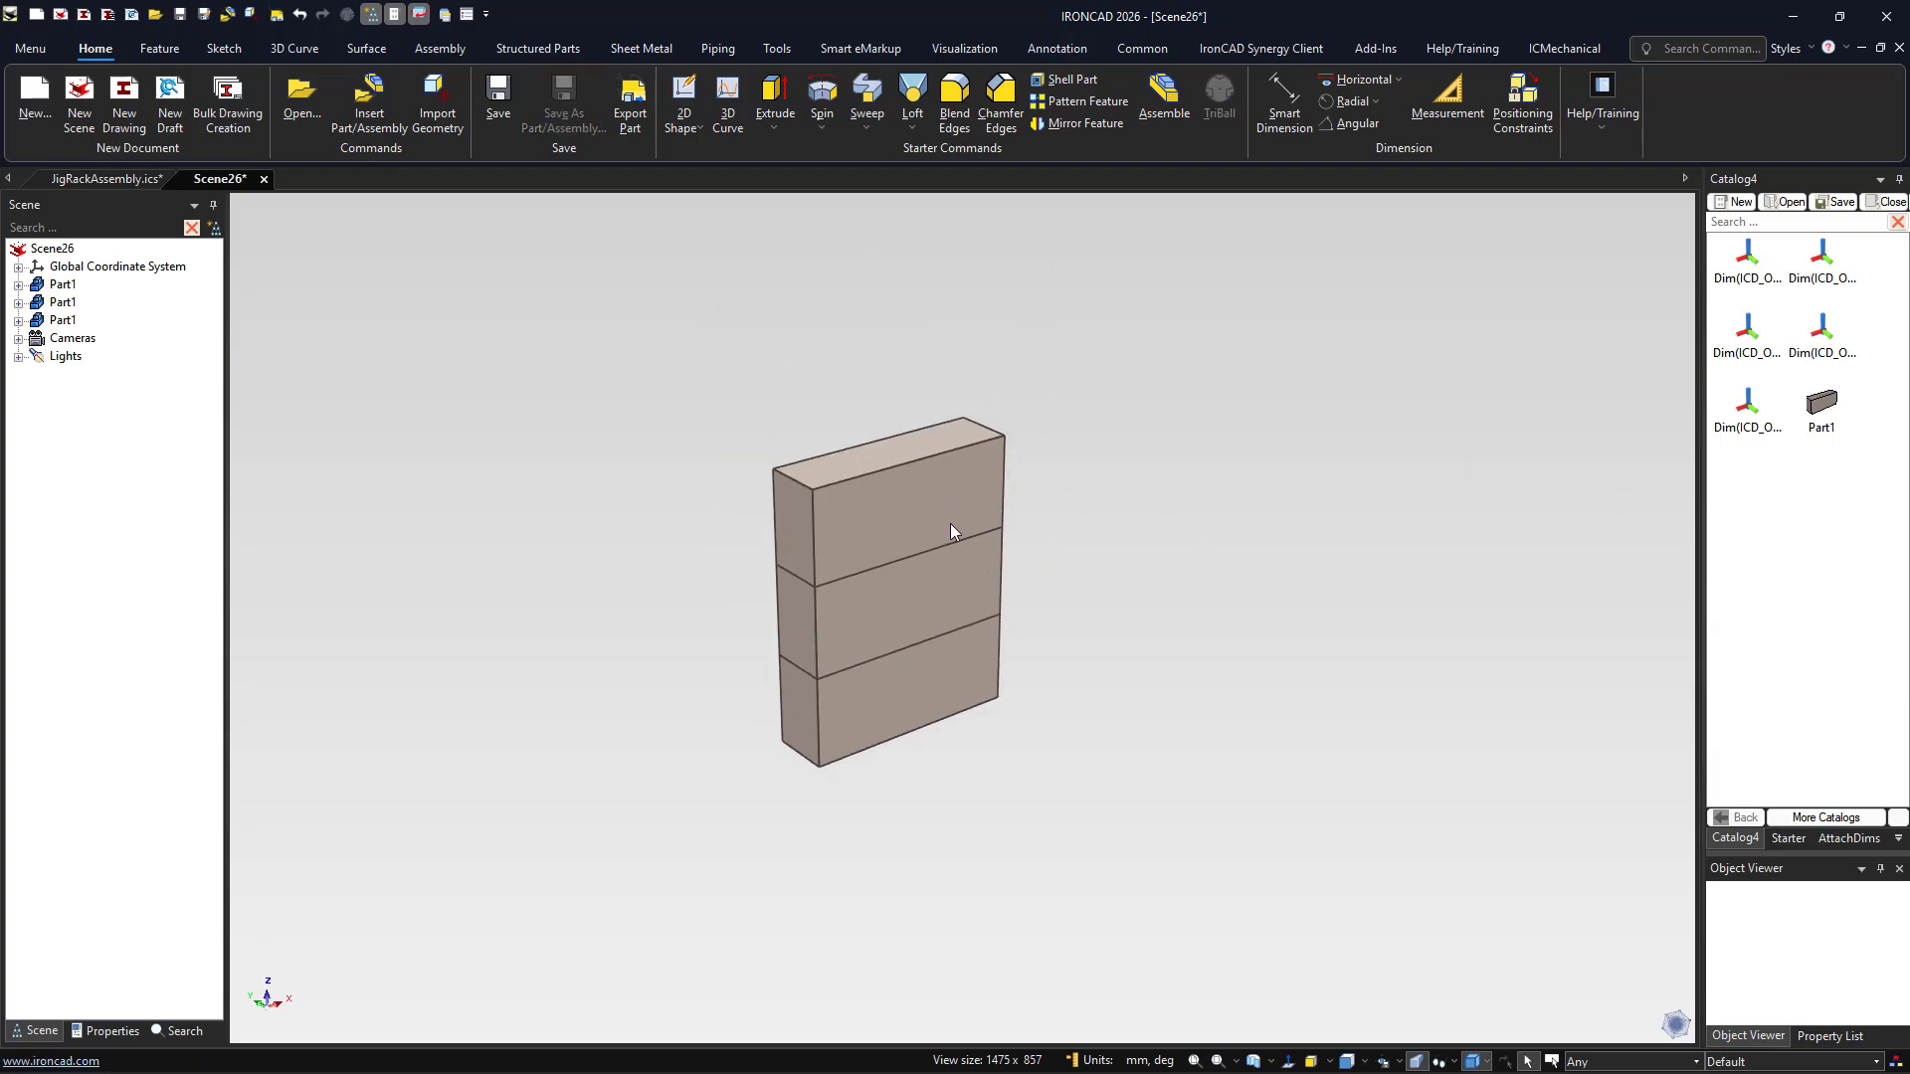
# Shift the middle and upper blocks lengthwise with the TriBall so that the three blocks form a staircase
pyautogui.click(933, 604)
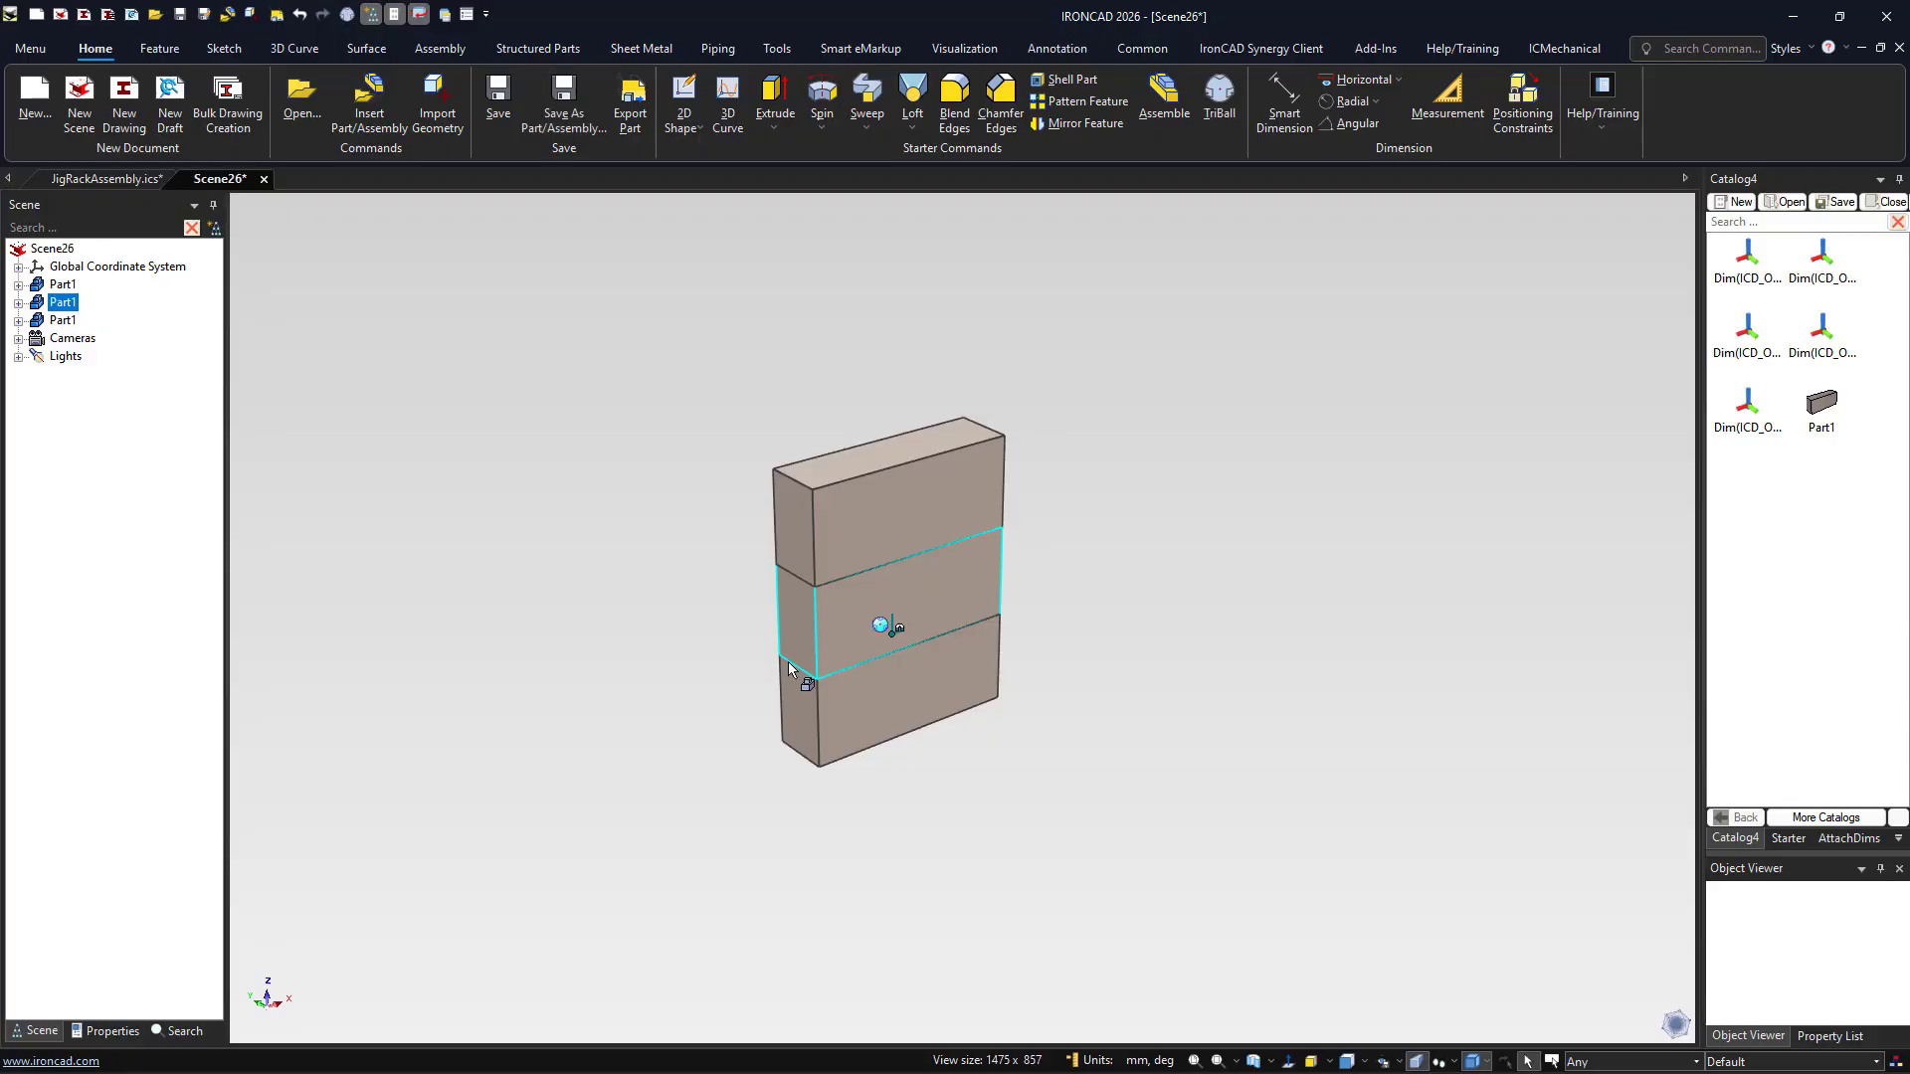
pyautogui.press('F10')
pyautogui.moveTo(796, 668); pyautogui.dragTo(836, 647)
pyautogui.click(862, 518)
pyautogui.press('F10')
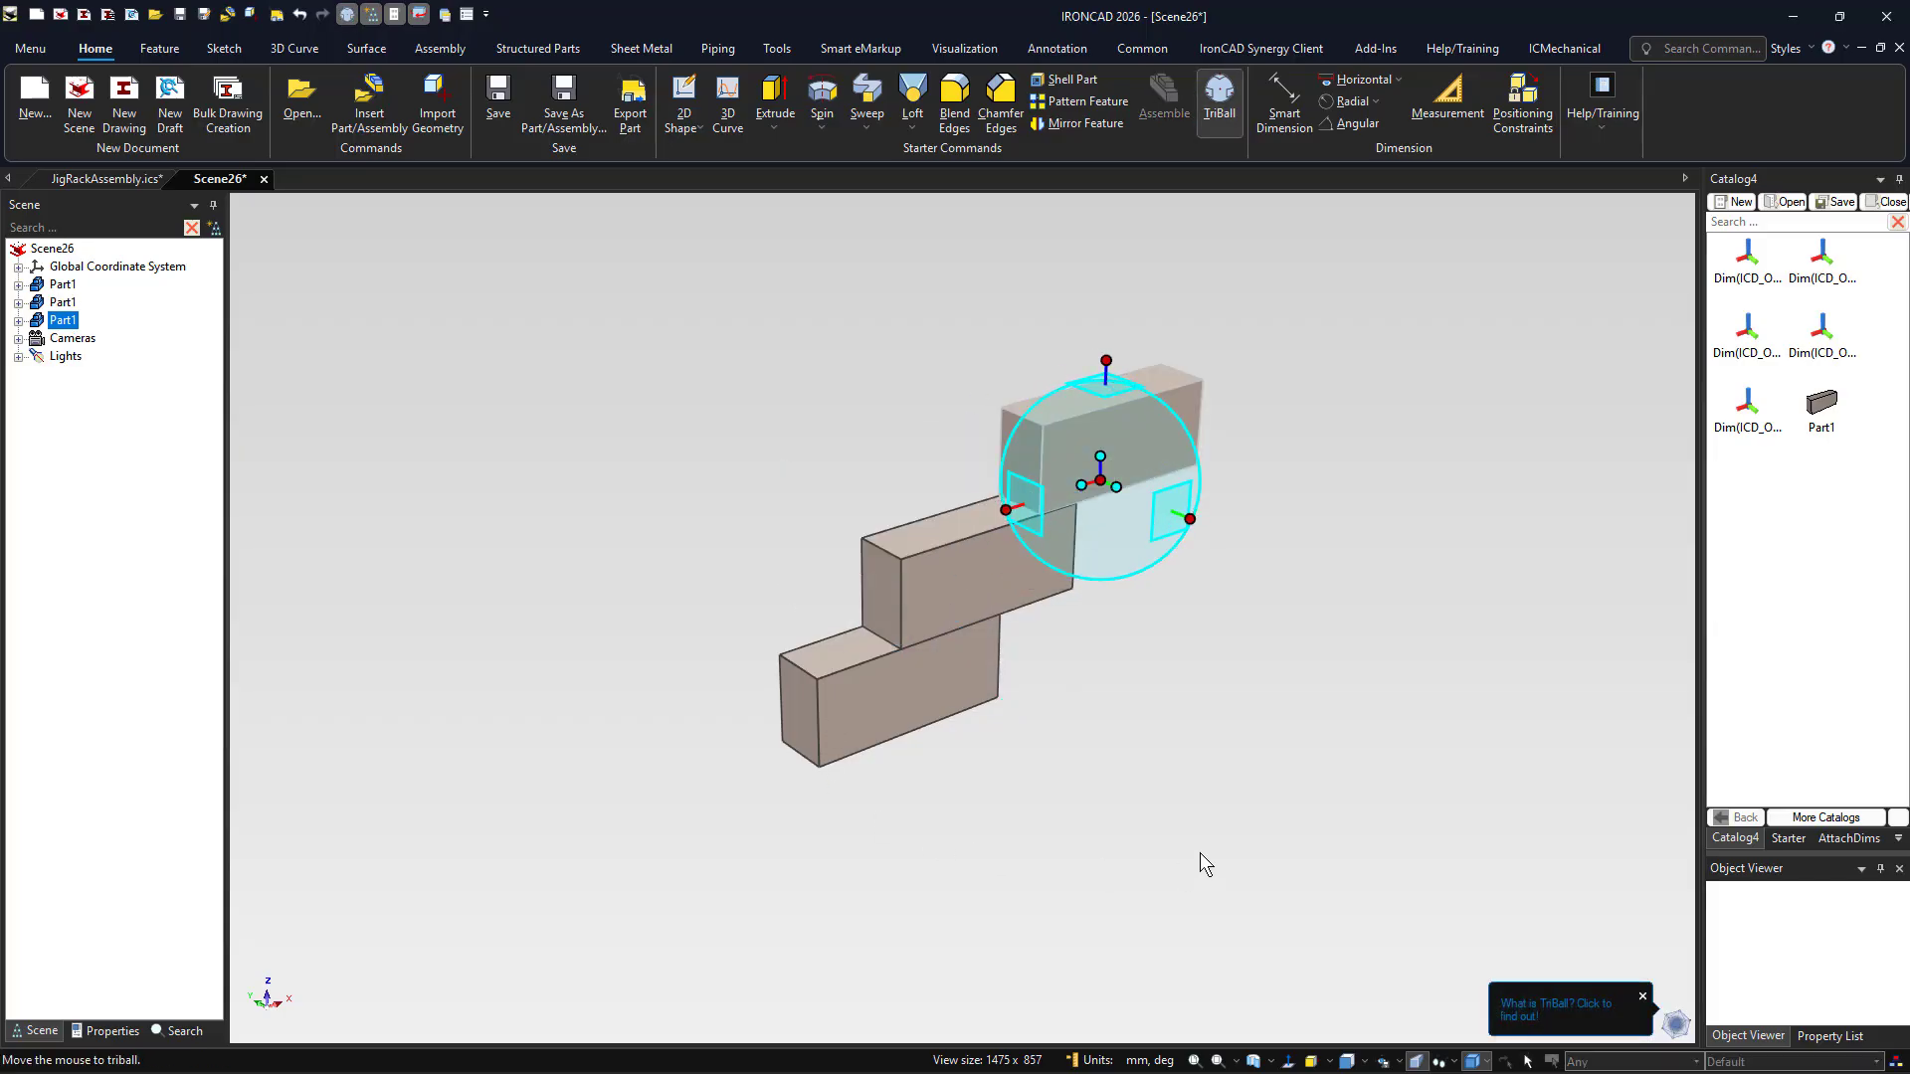
pyautogui.press('F10')
# Change the middle block's Smart Paint color to dark gray
pyautogui.click(938, 713)
pyautogui.click(991, 607)
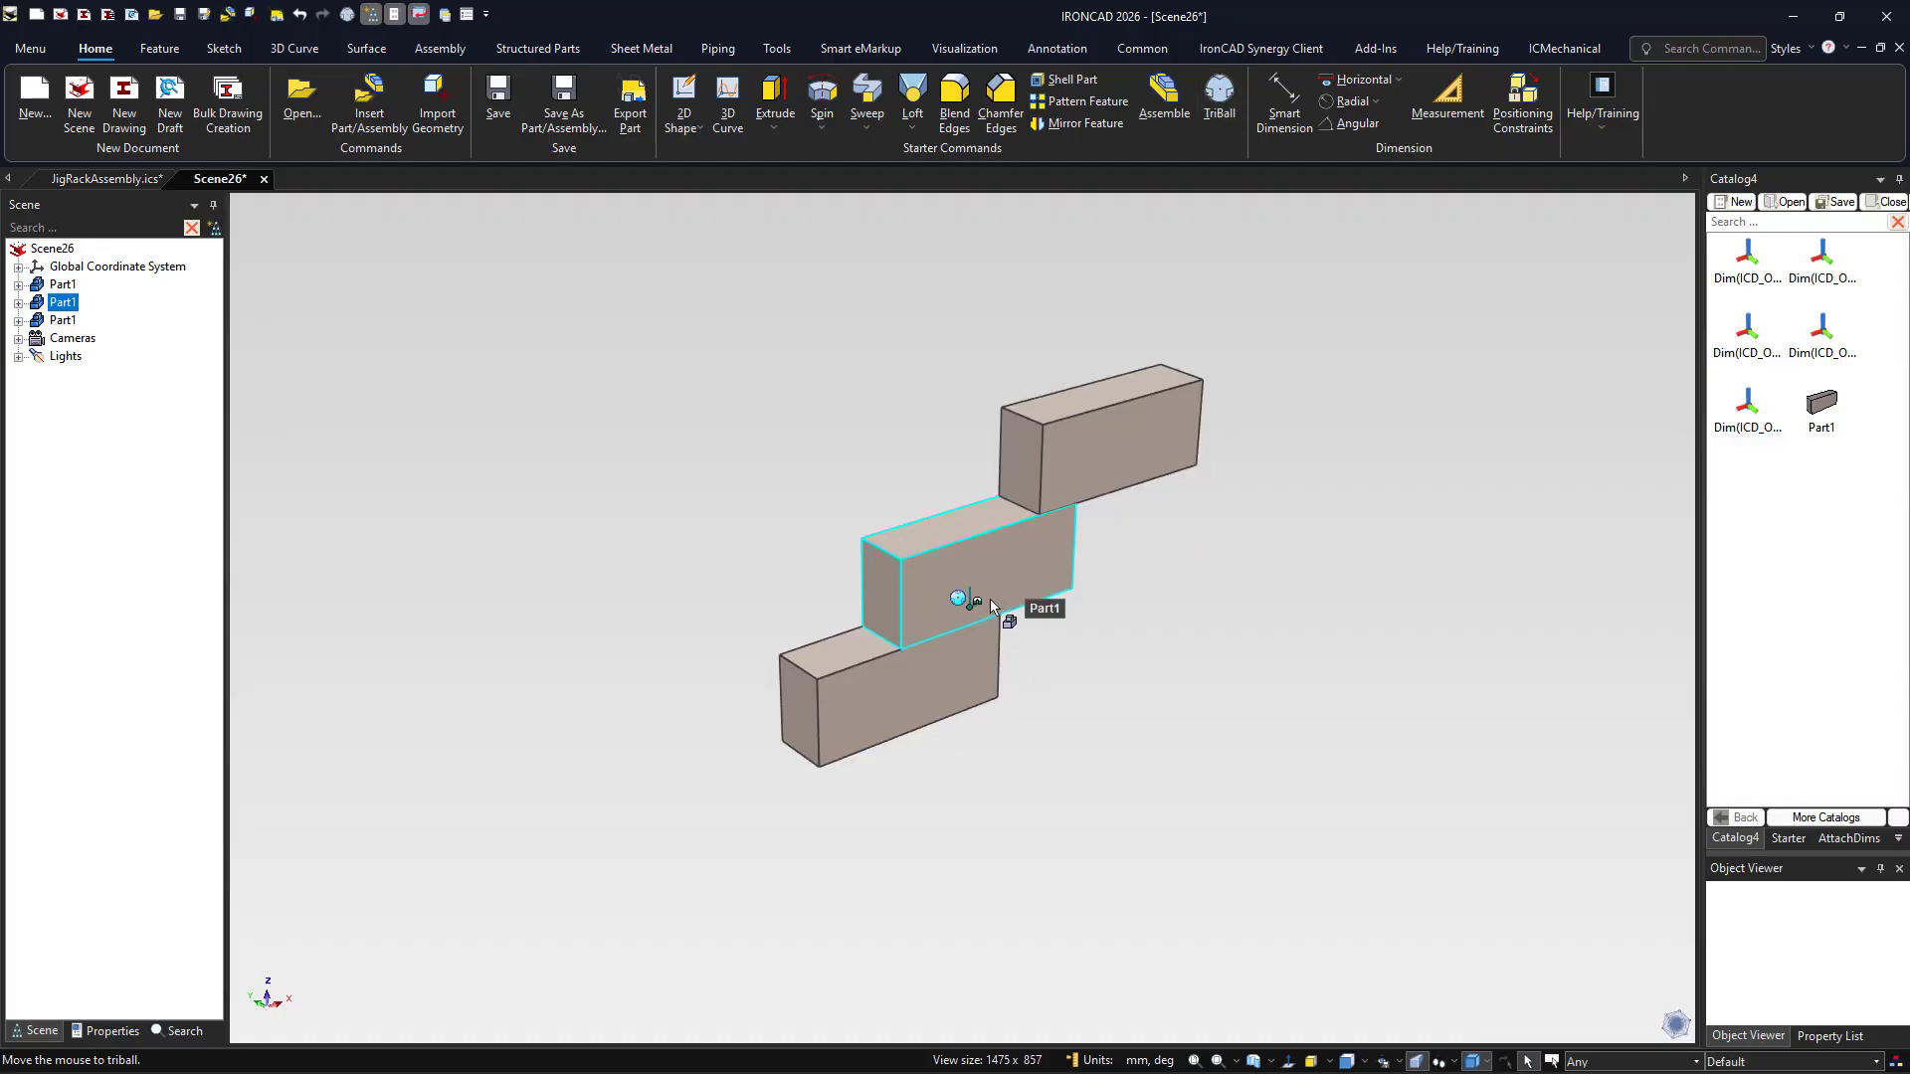
pyautogui.click(105, 1031)
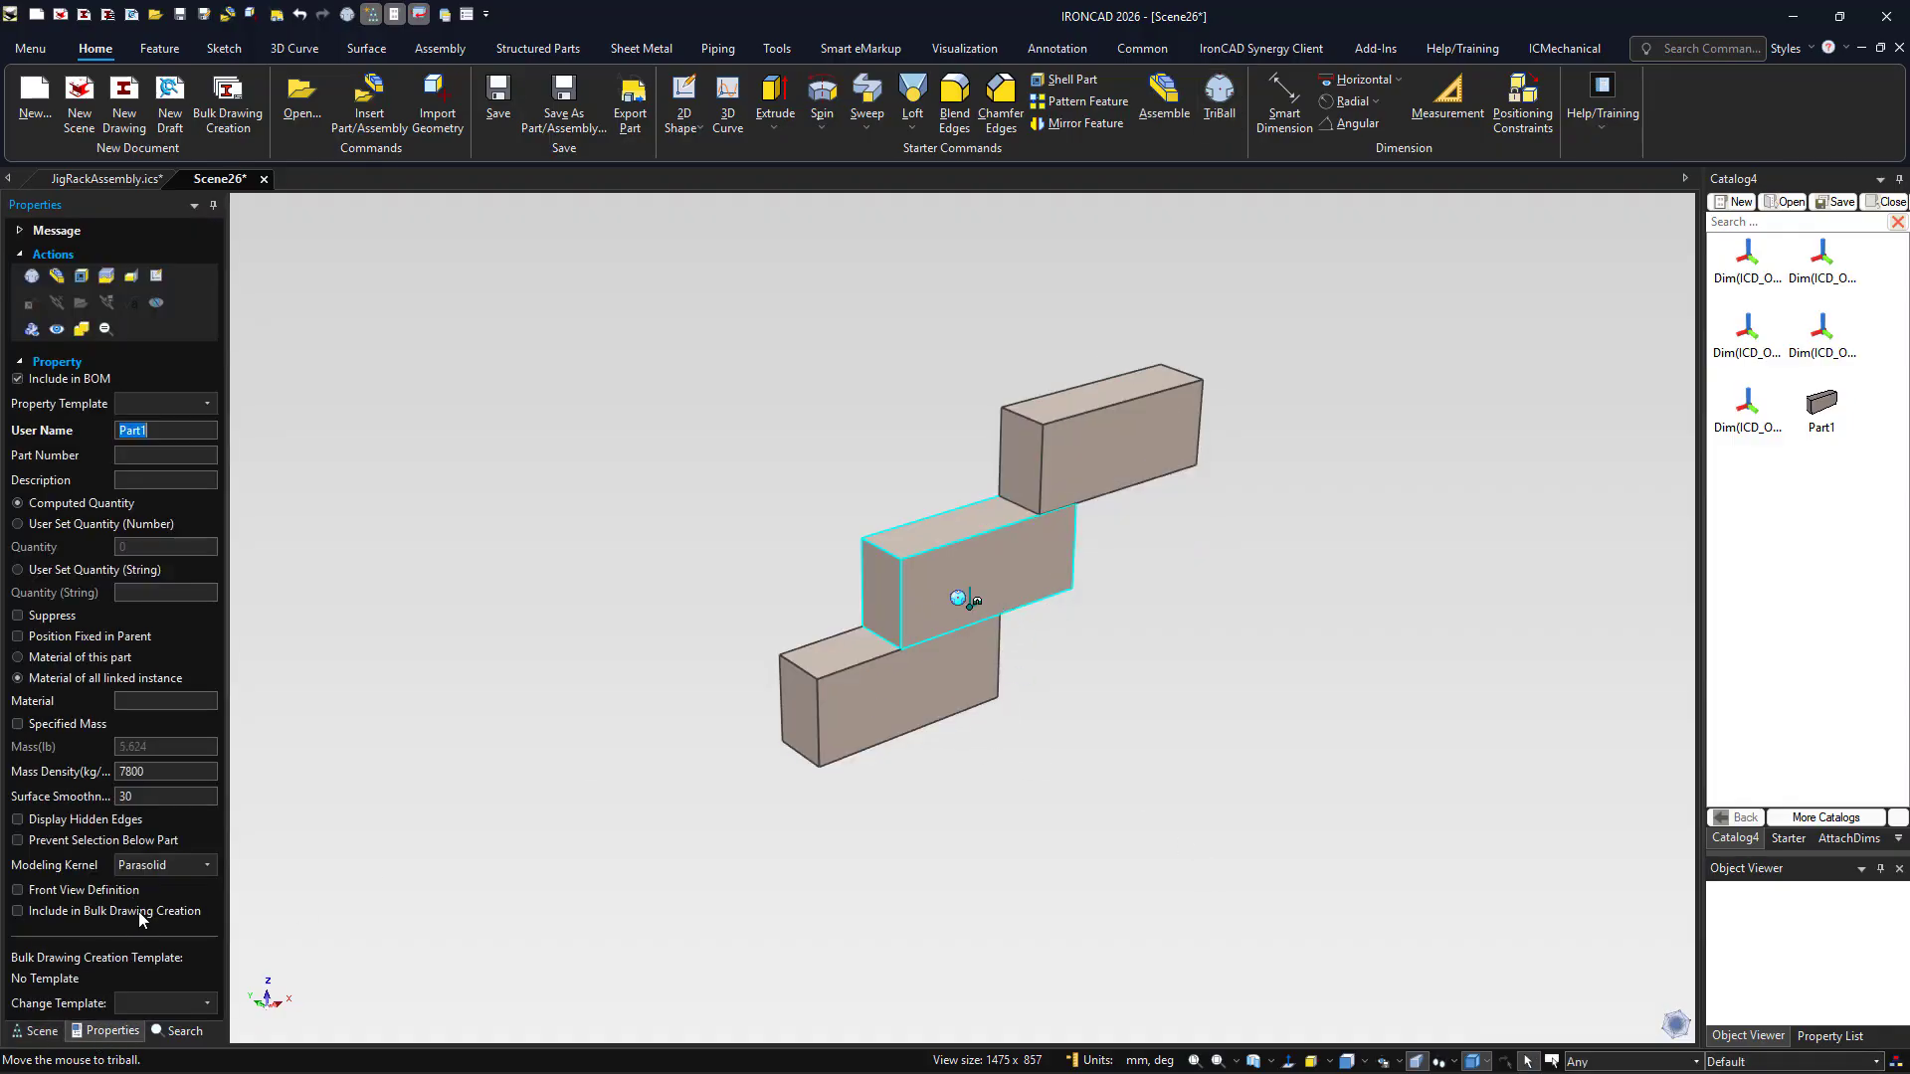
pyautogui.click(471, 844)
pyautogui.click(899, 597)
pyautogui.scroll(-5, 157, 844)
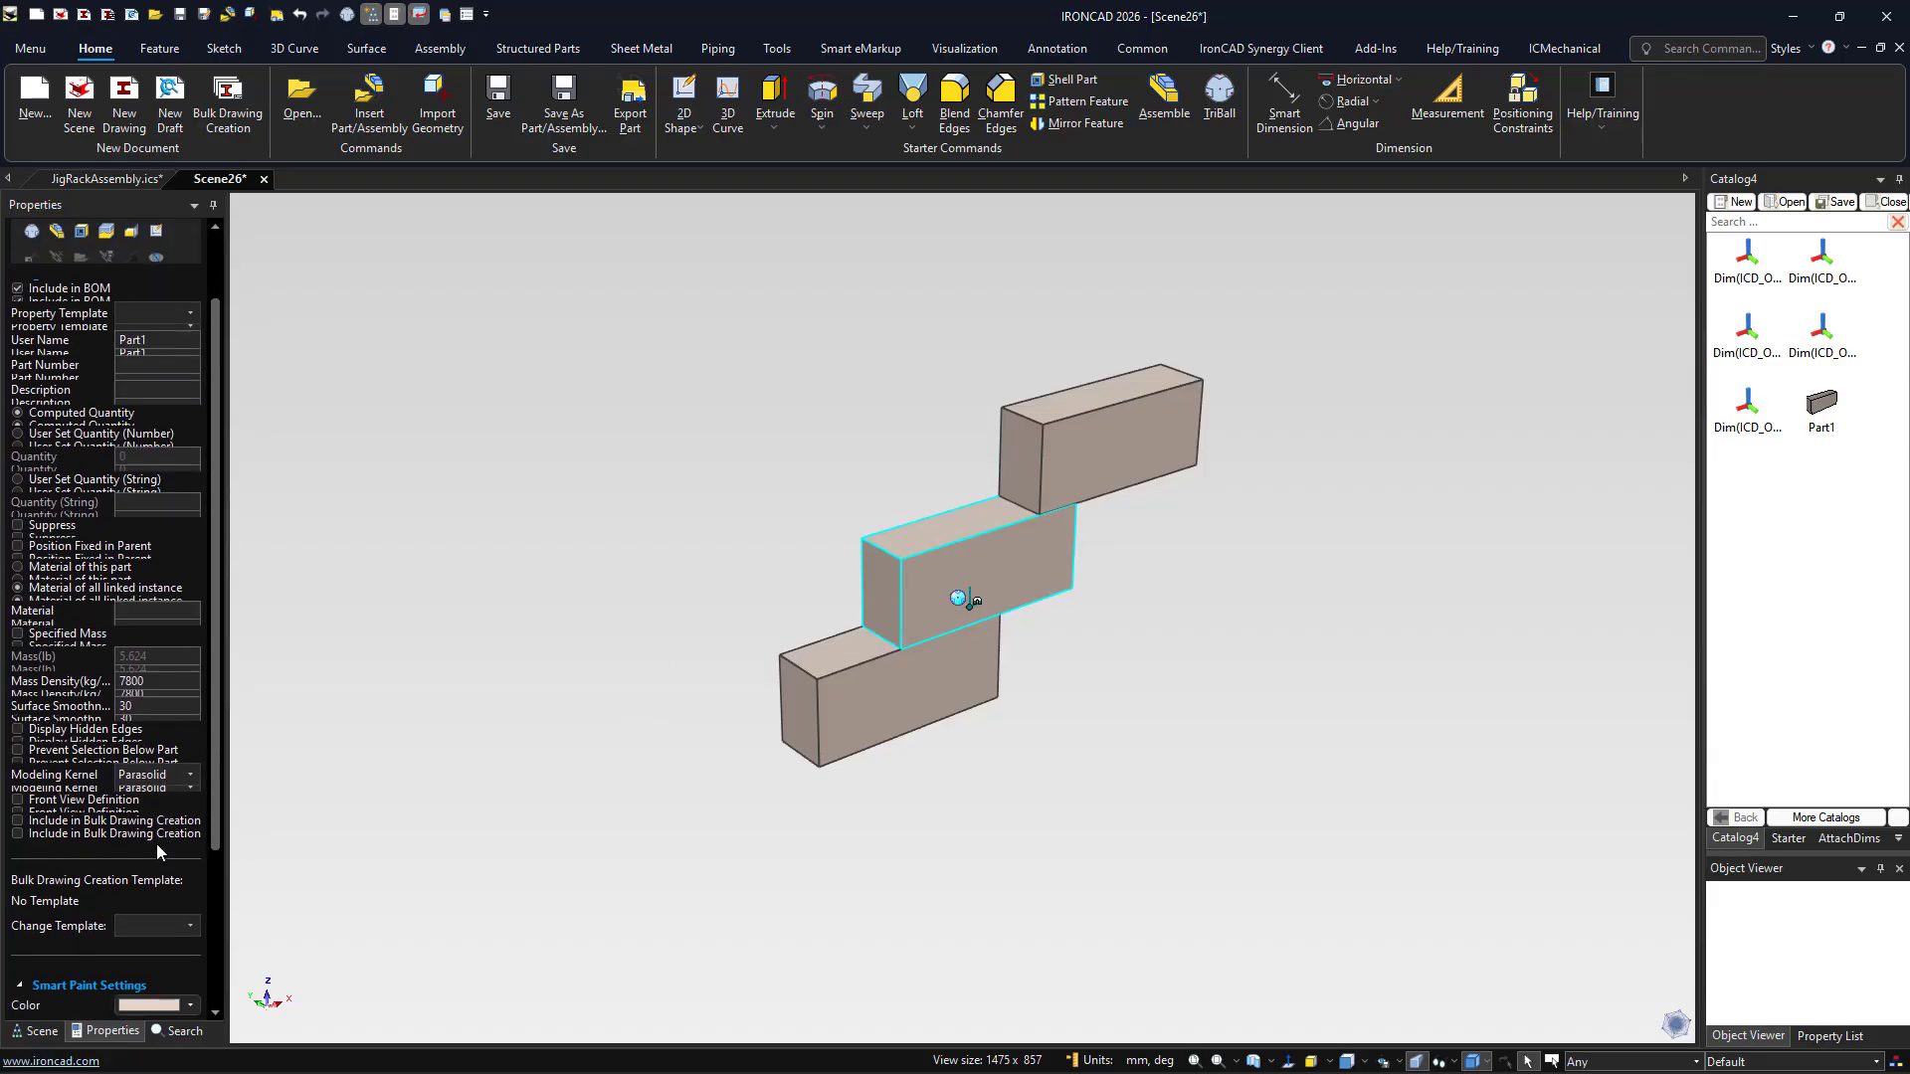
pyautogui.click(190, 877)
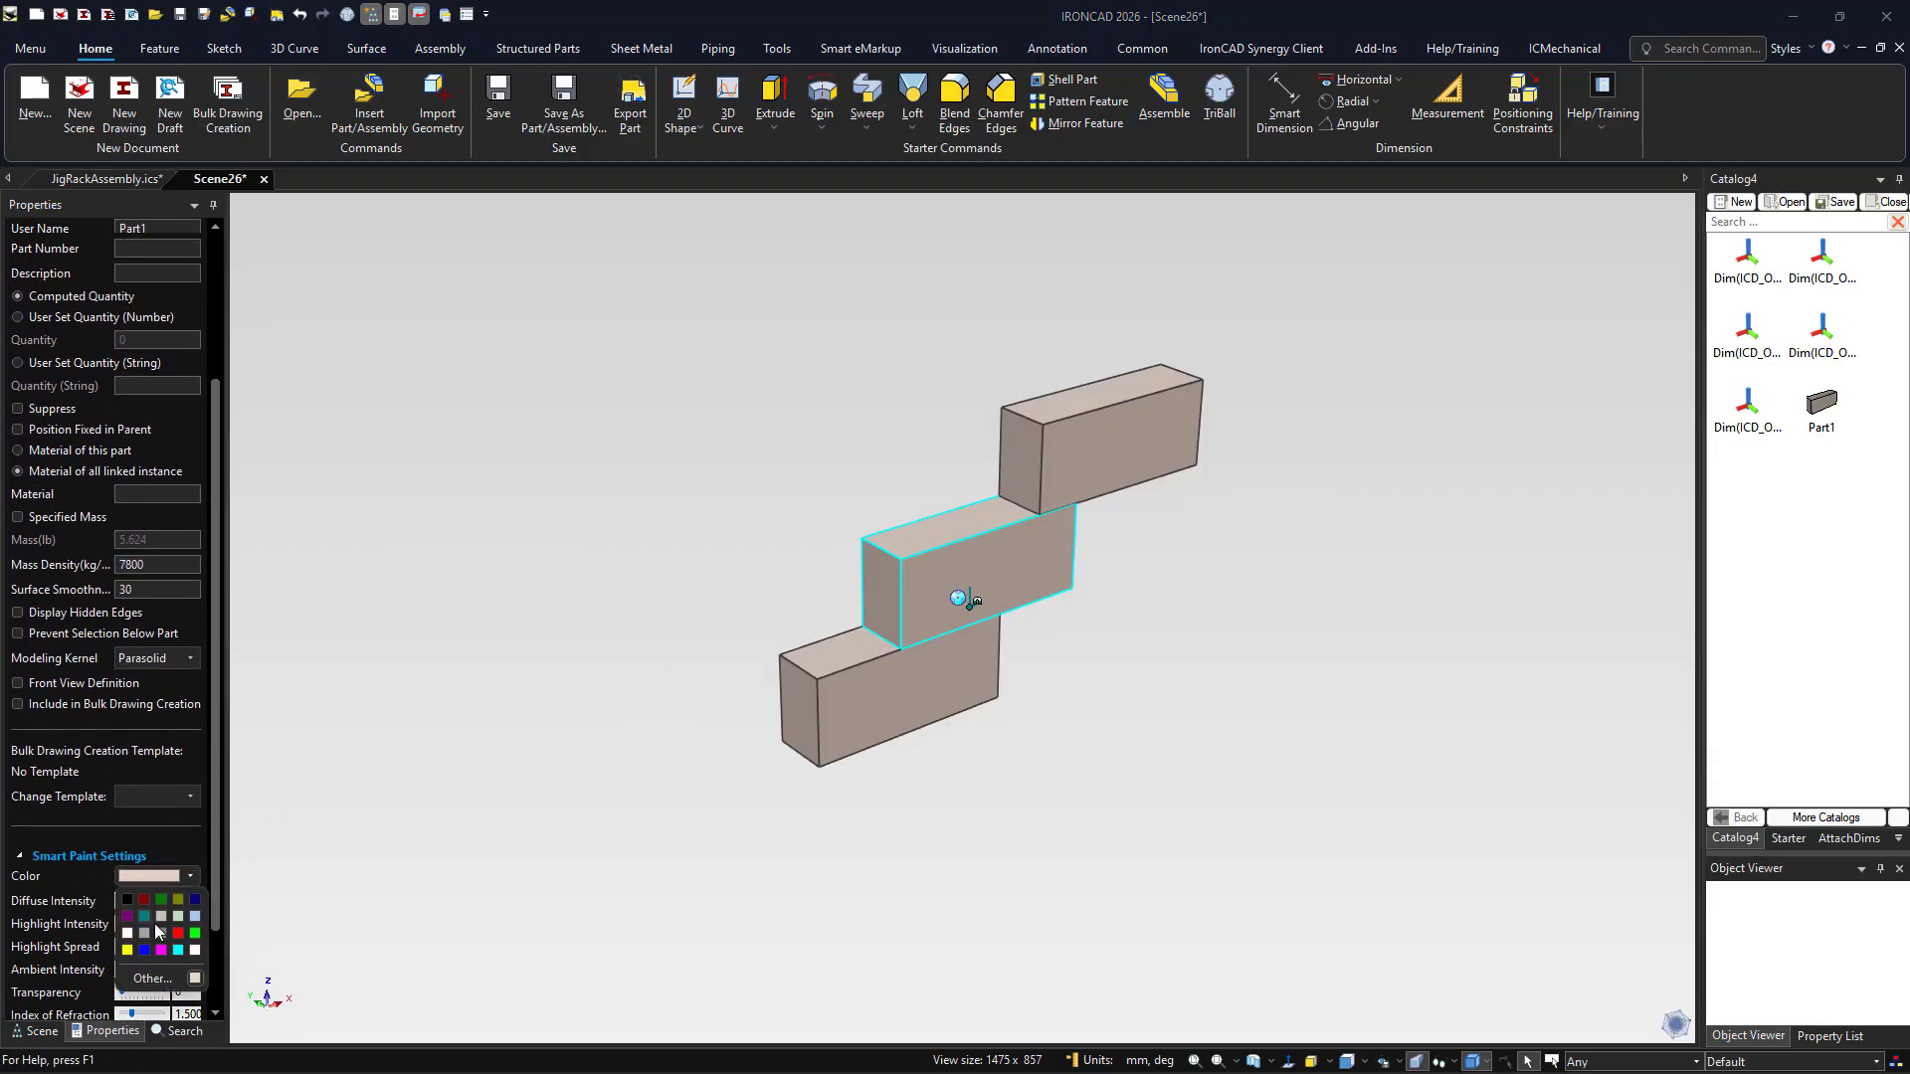
pyautogui.click(155, 953)
# Change the upper block's Smart Paint color to blue
pyautogui.click(1094, 471)
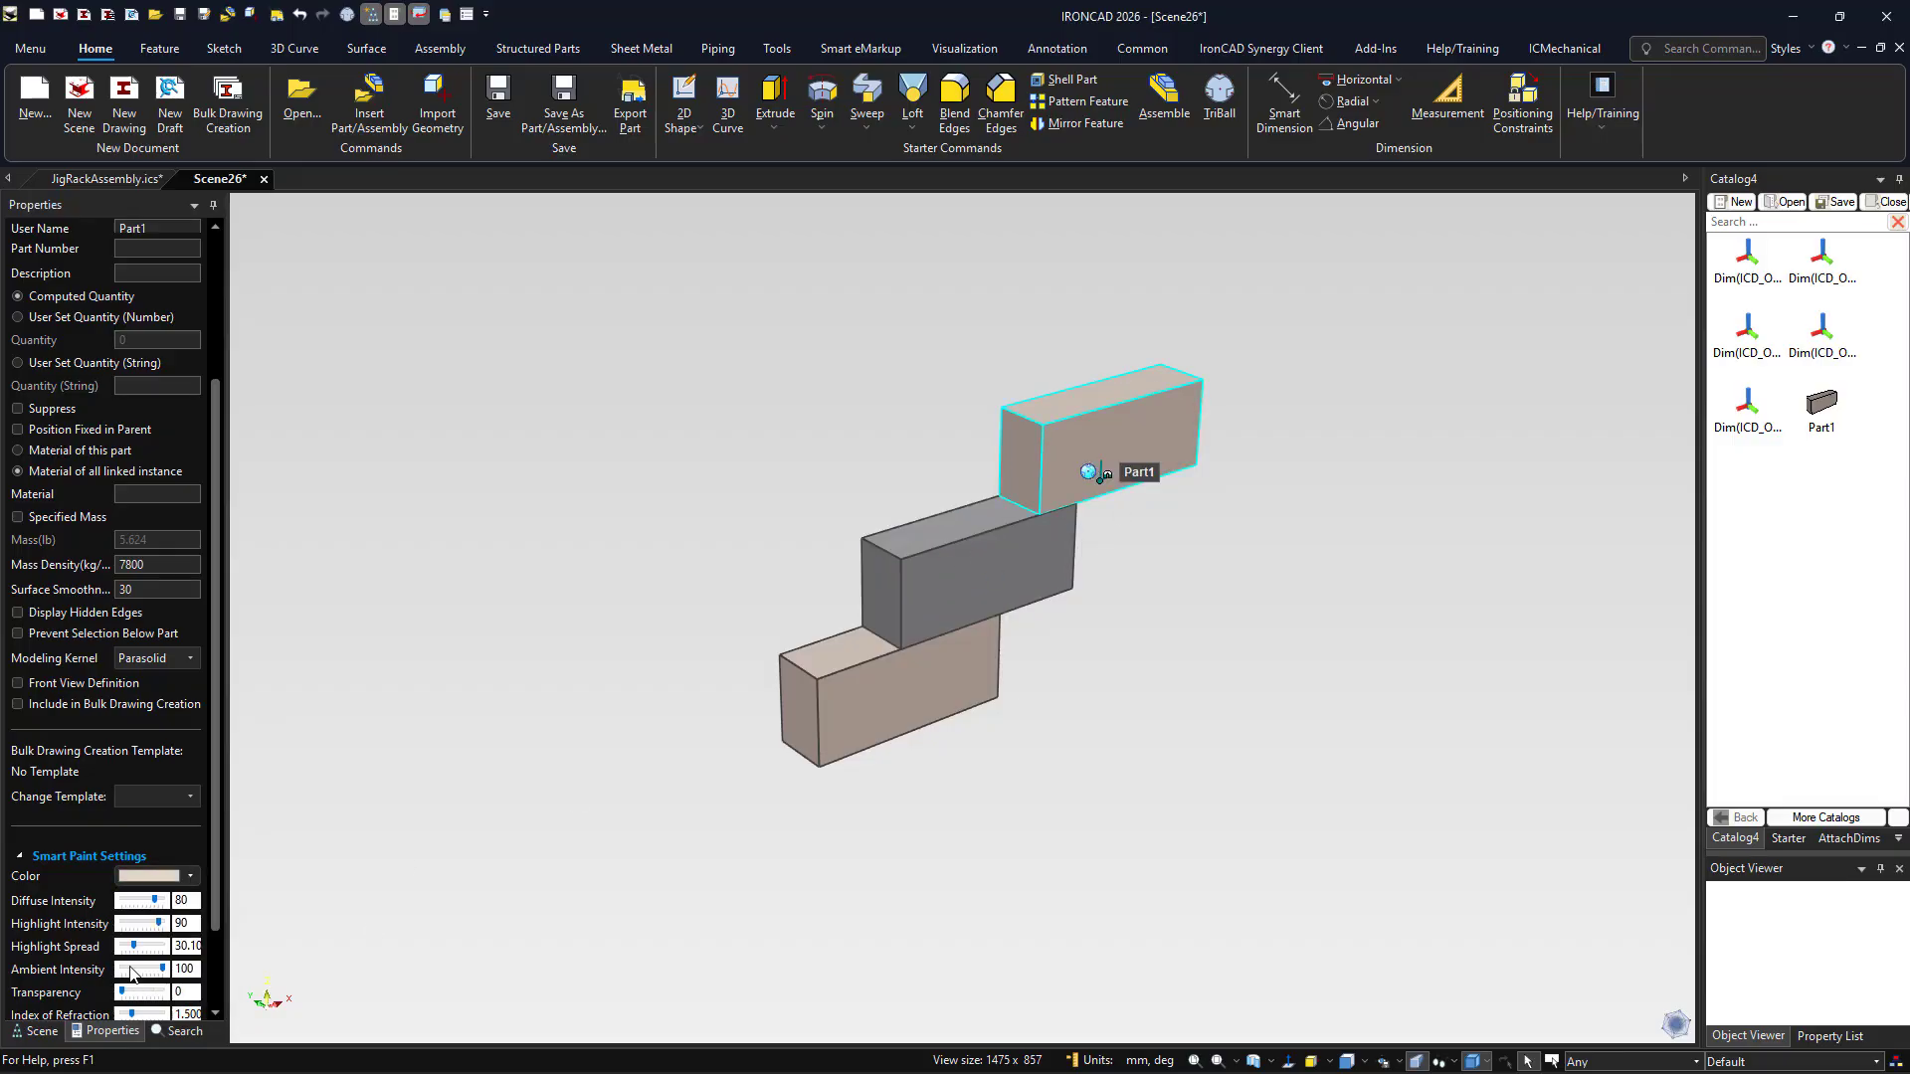
pyautogui.click(191, 876)
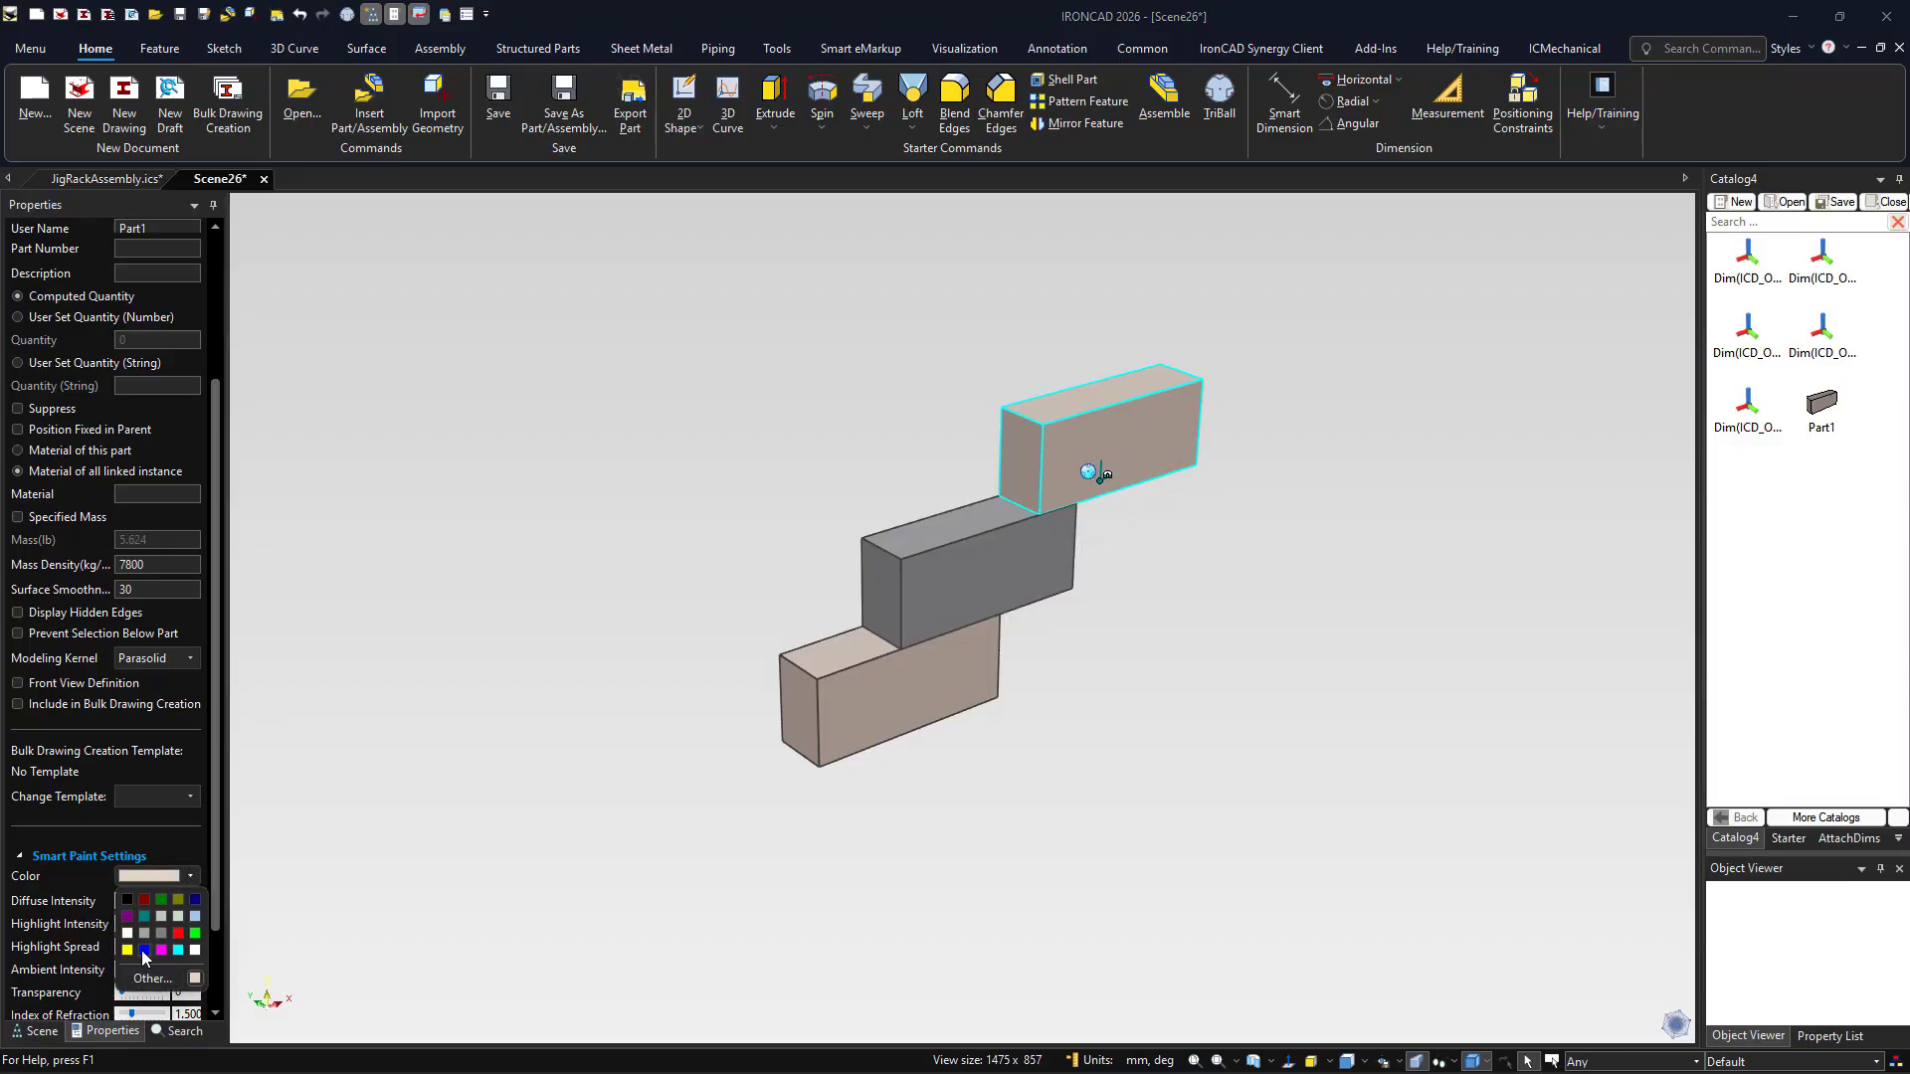
pyautogui.click(144, 950)
pyautogui.click(726, 895)
# Cut a hole about 20 mm in diameter into the blue block's long front face with a Cut Cylinder
pyautogui.scroll(5, 1134, 468)
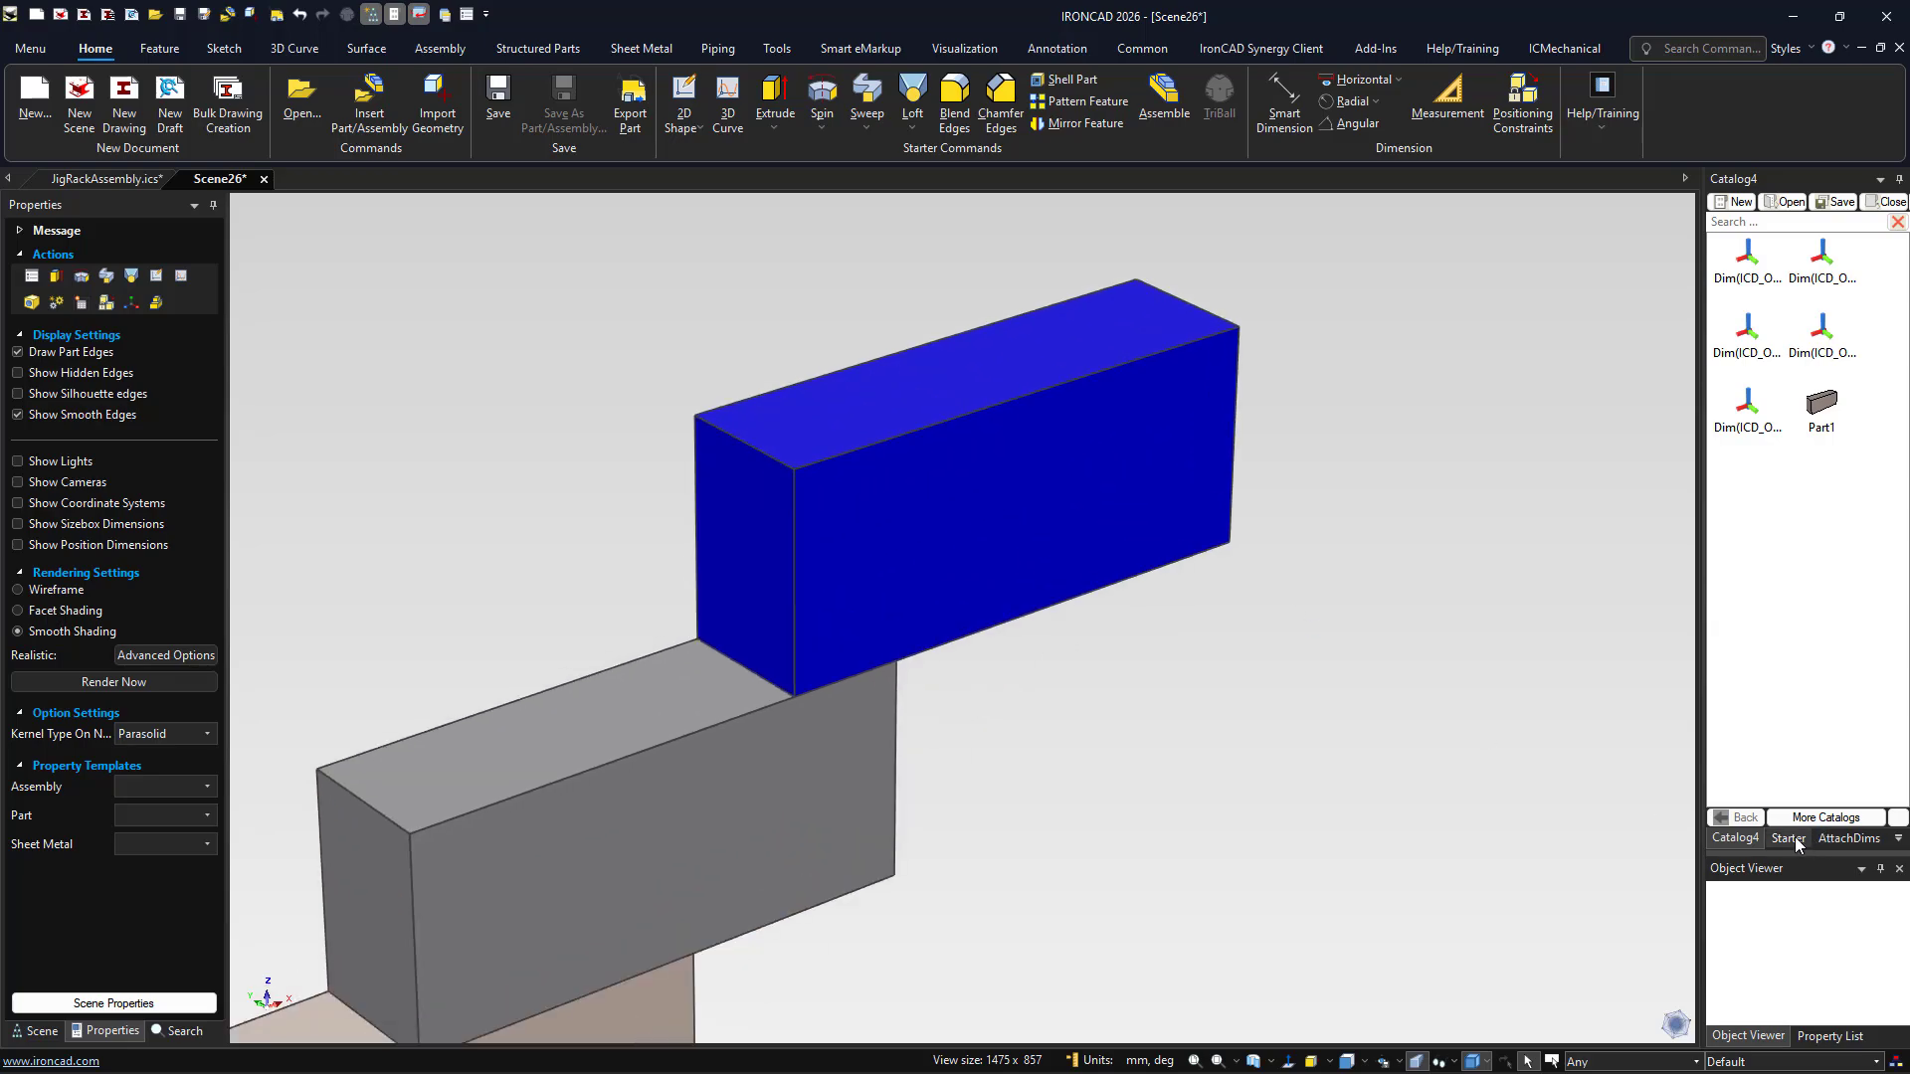
pyautogui.click(1788, 839)
pyautogui.moveTo(1823, 333); pyautogui.dragTo(985, 458)
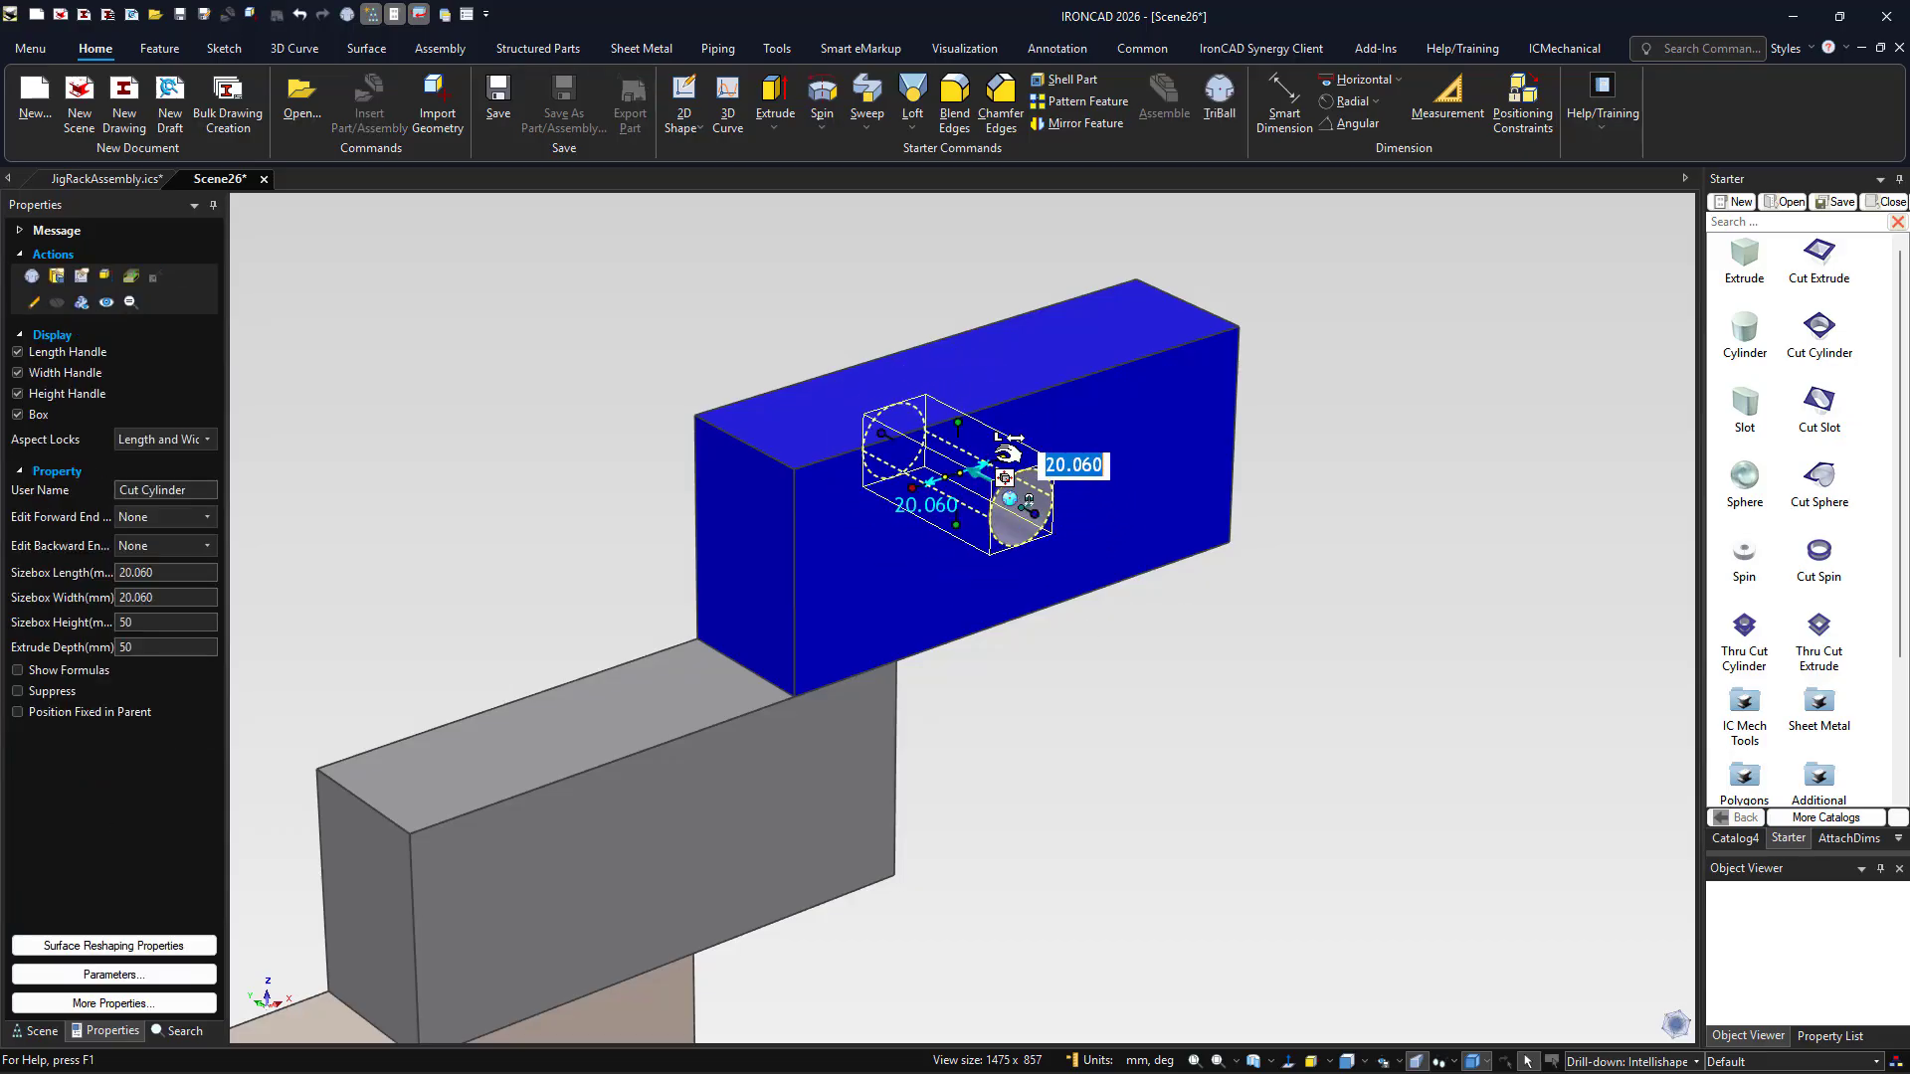
# Link one copy of the hole at about 39.87 mm along the blue block with the TriBall, repeating it in the reverse direction
pyautogui.press('F10')
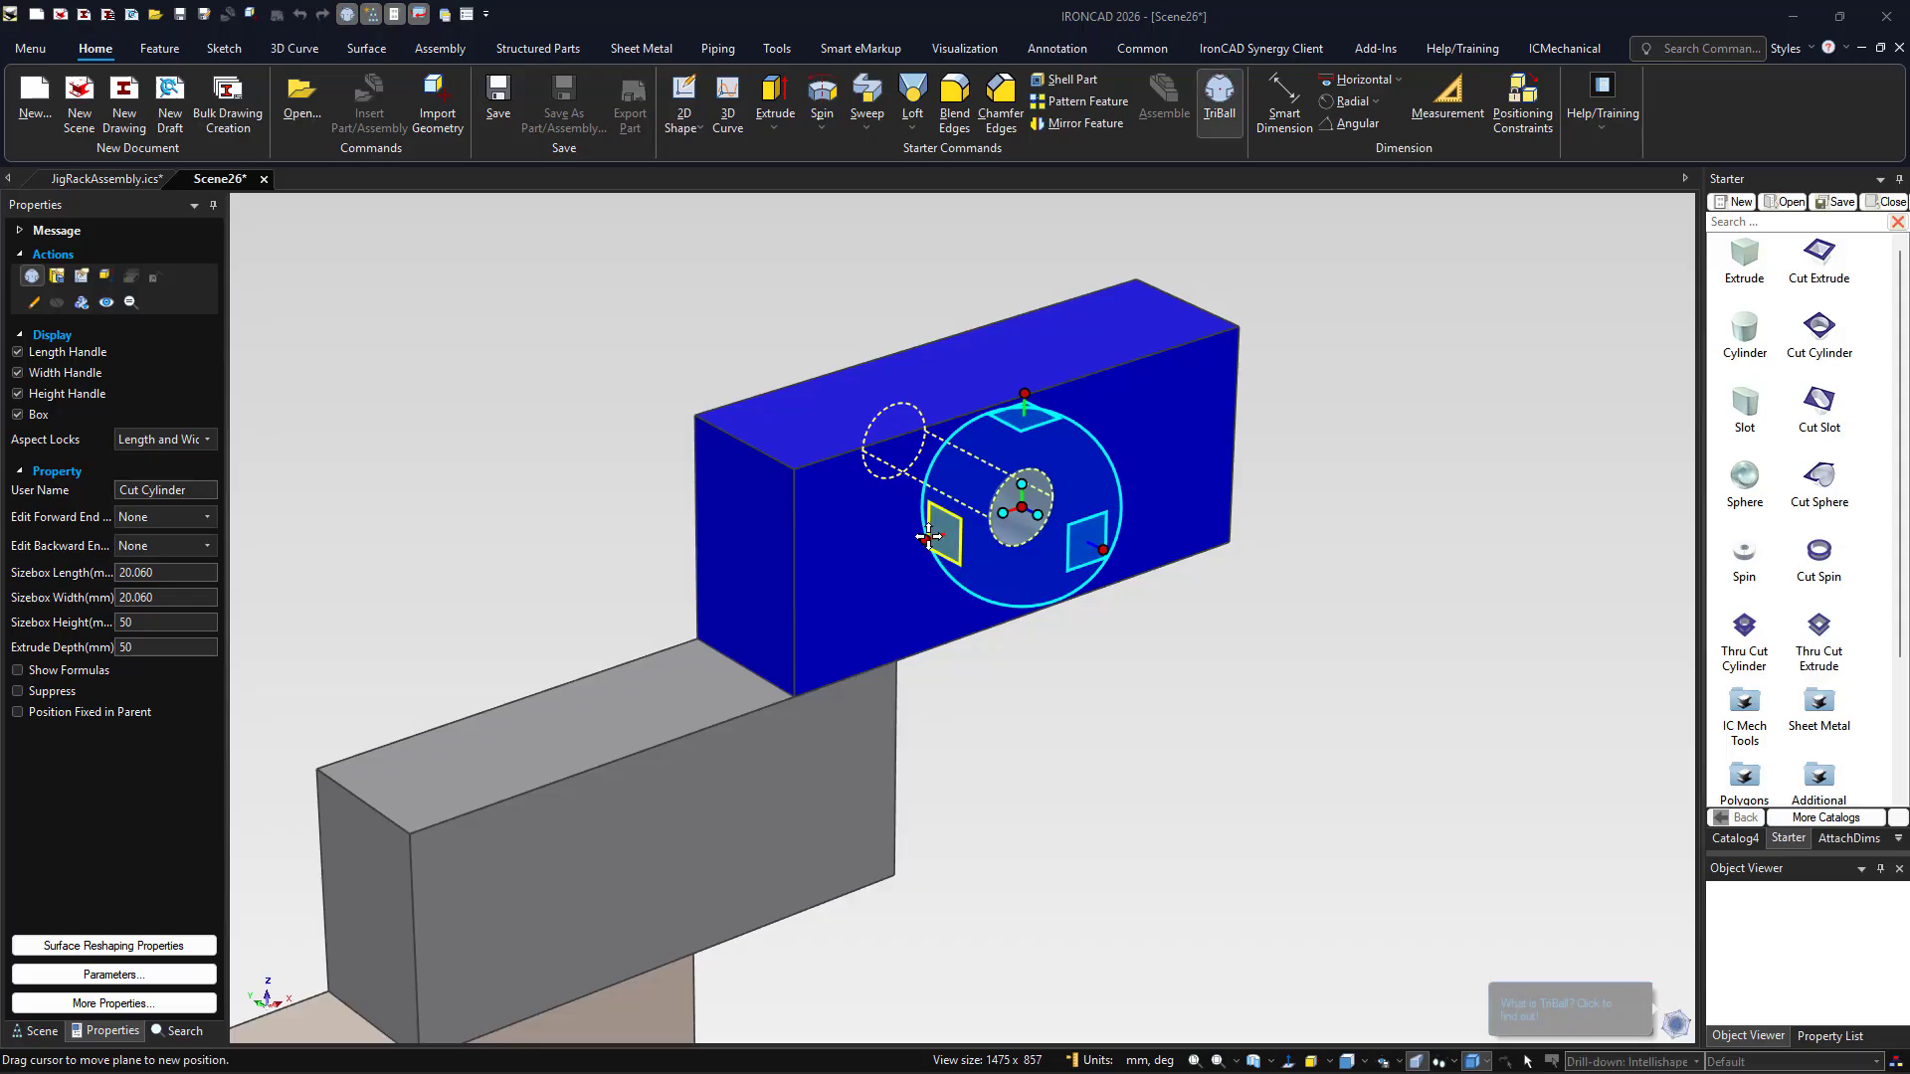
pyautogui.moveTo(1022, 499); pyautogui.dragTo(915, 542)
pyautogui.moveTo(915, 542); pyautogui.dragTo(895, 549, button='right')
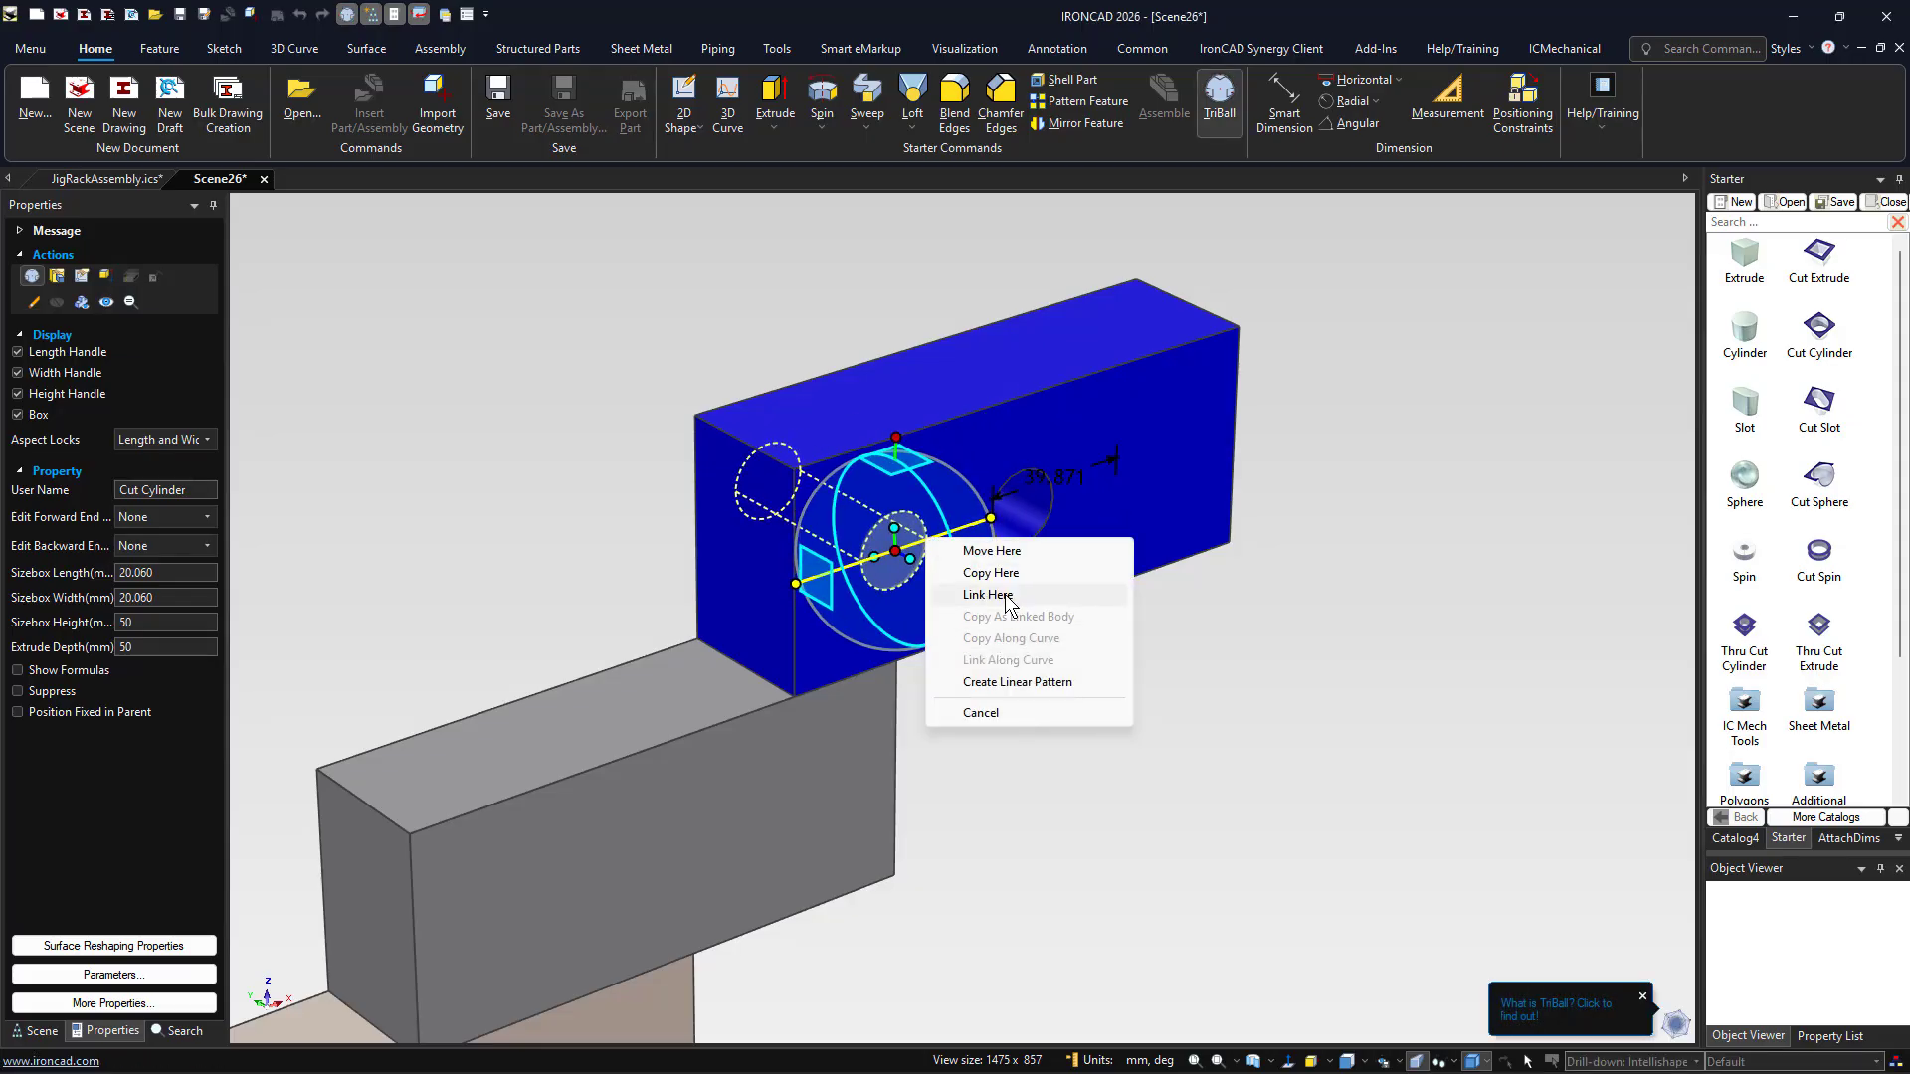
pyautogui.click(1012, 601)
pyautogui.click(308, 382)
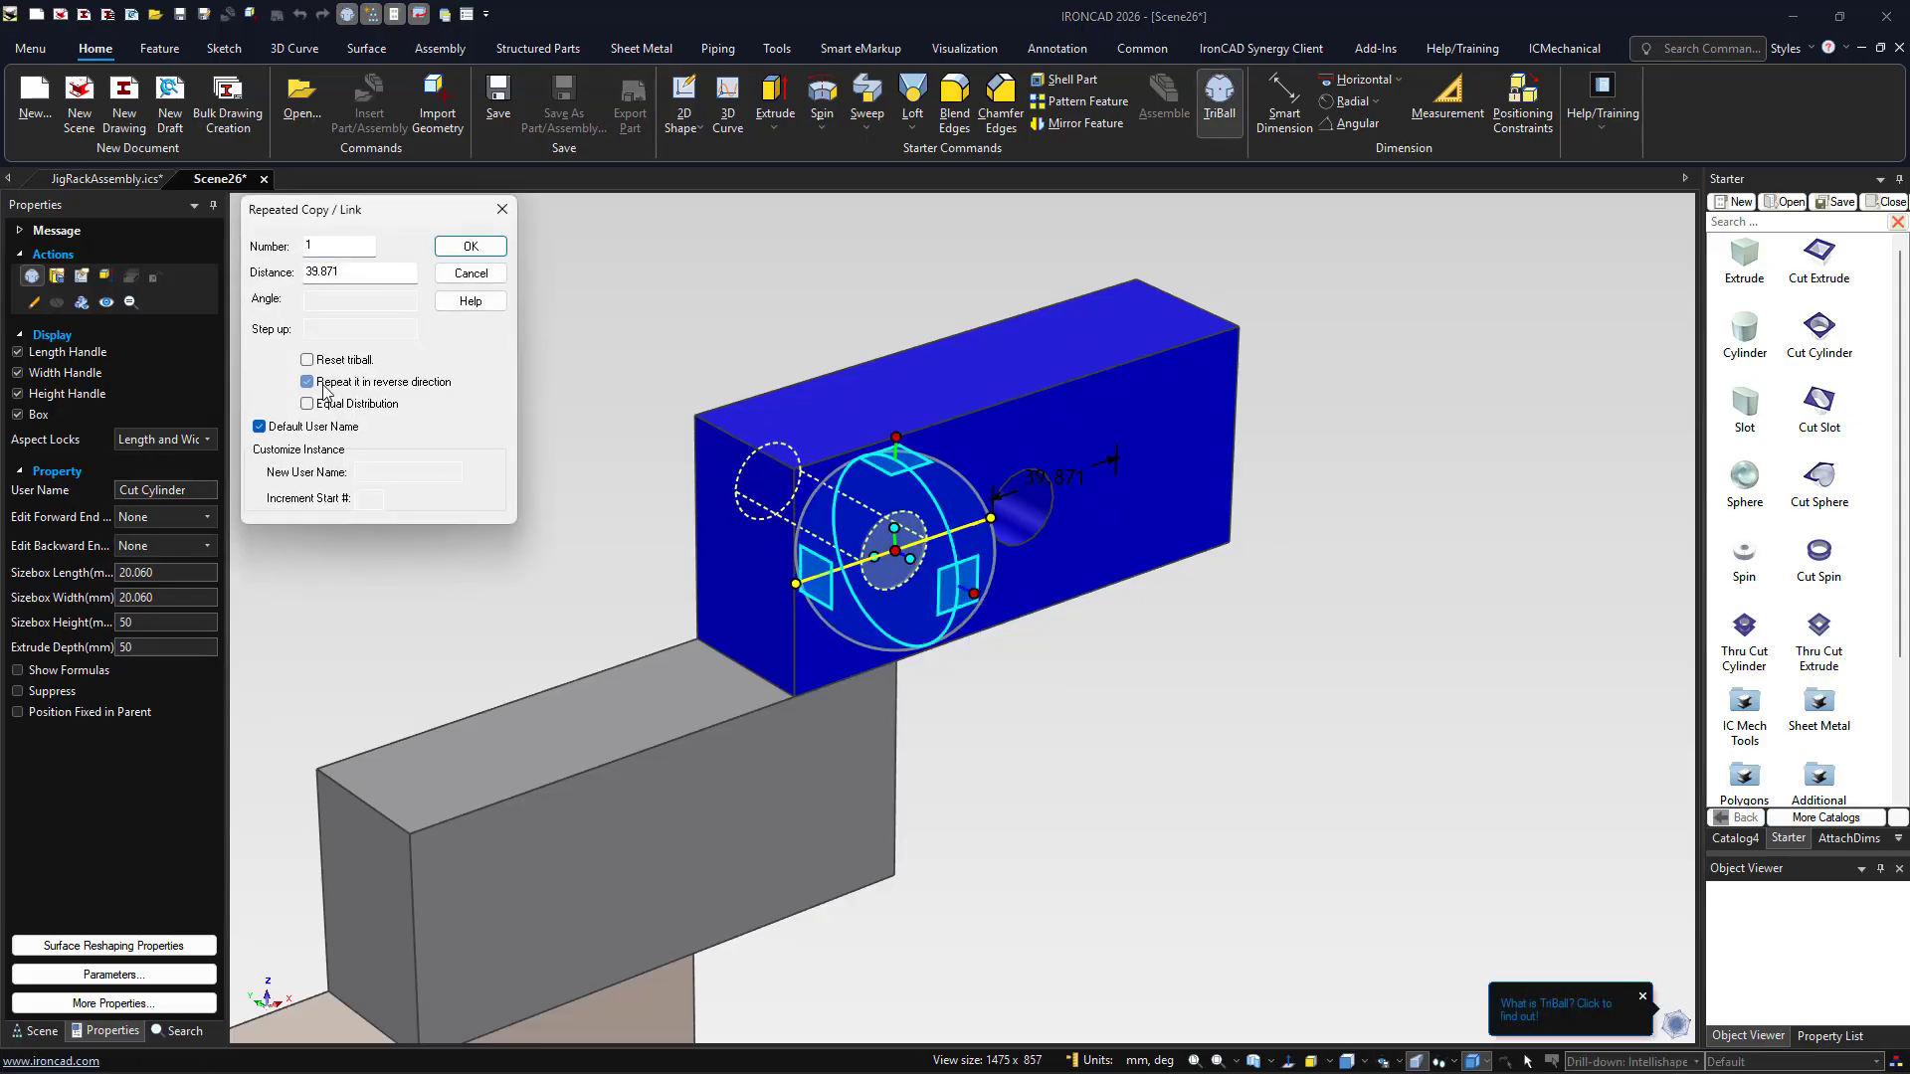
pyautogui.click(492, 247)
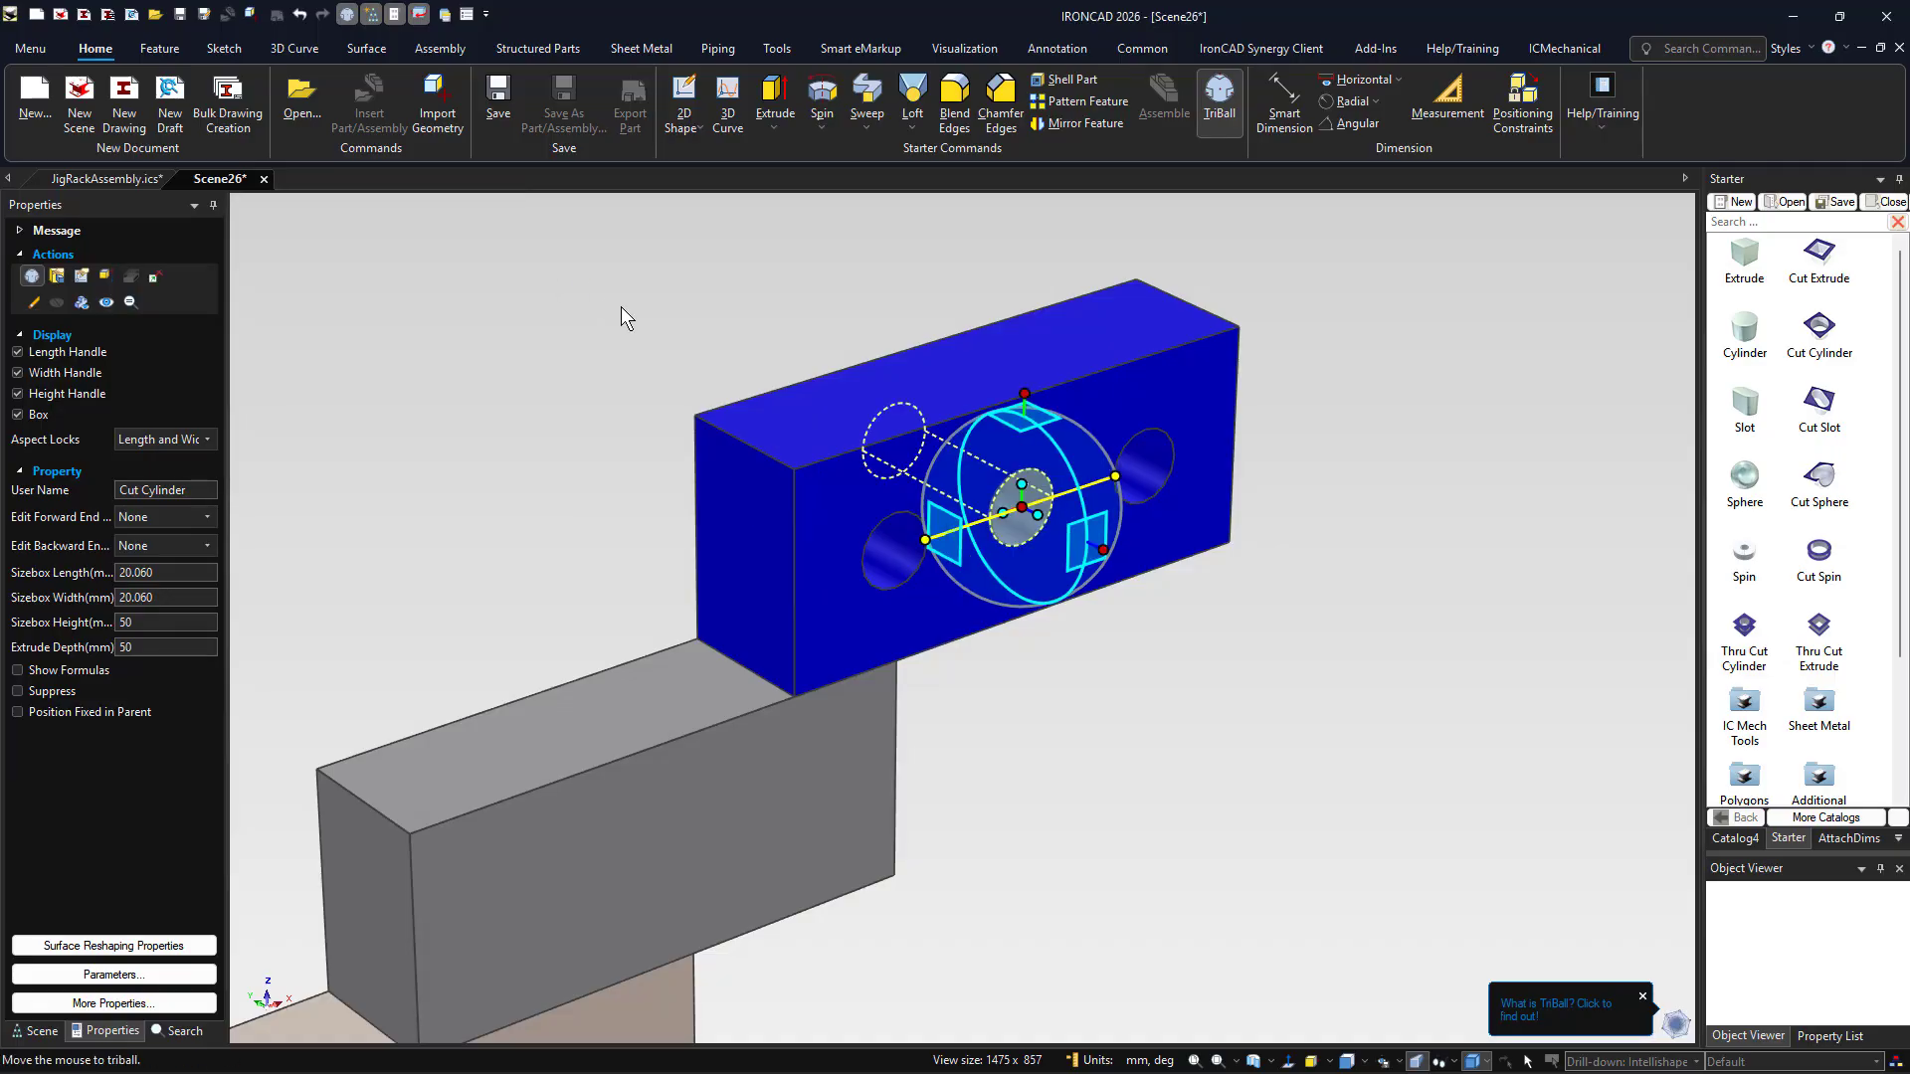
pyautogui.click(1373, 916)
# Fit the scene in view and group all three blocks into one assembly
pyautogui.press('F8')
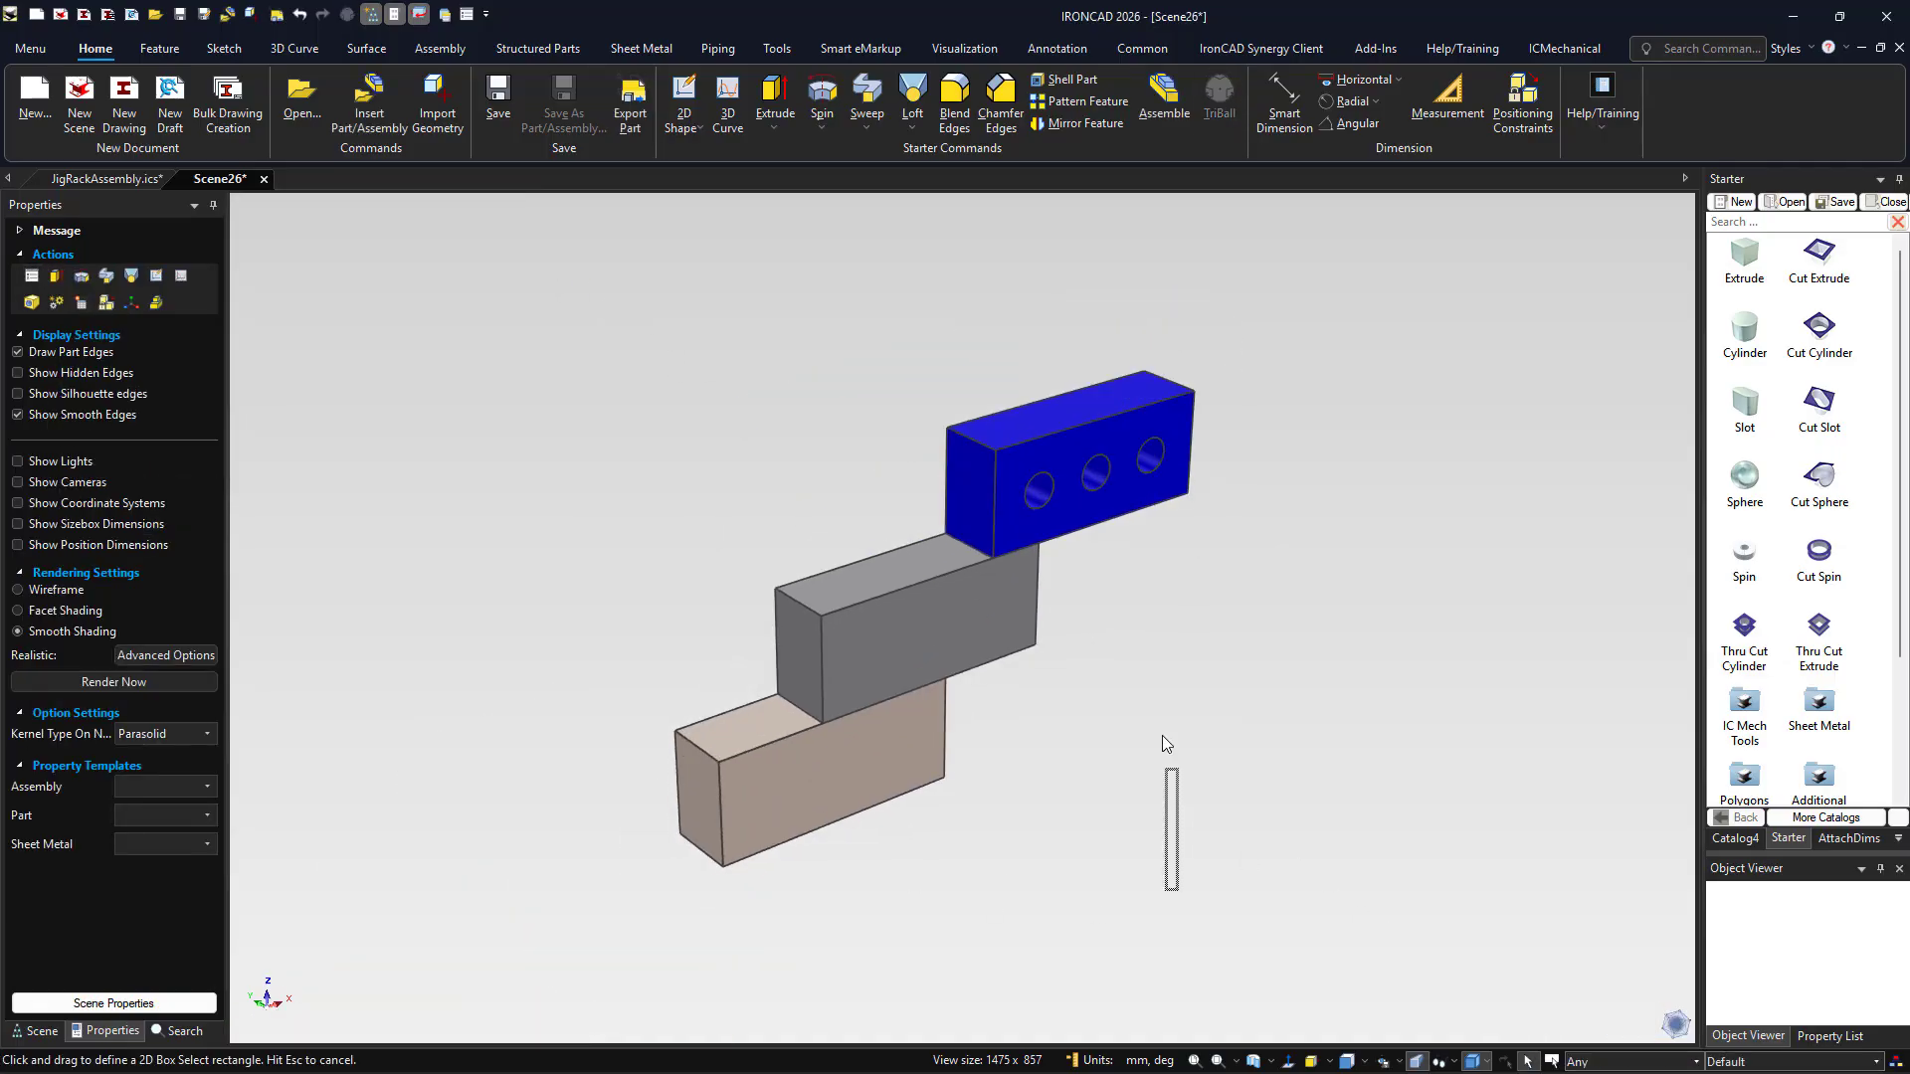
pyautogui.rightClick(560, 428)
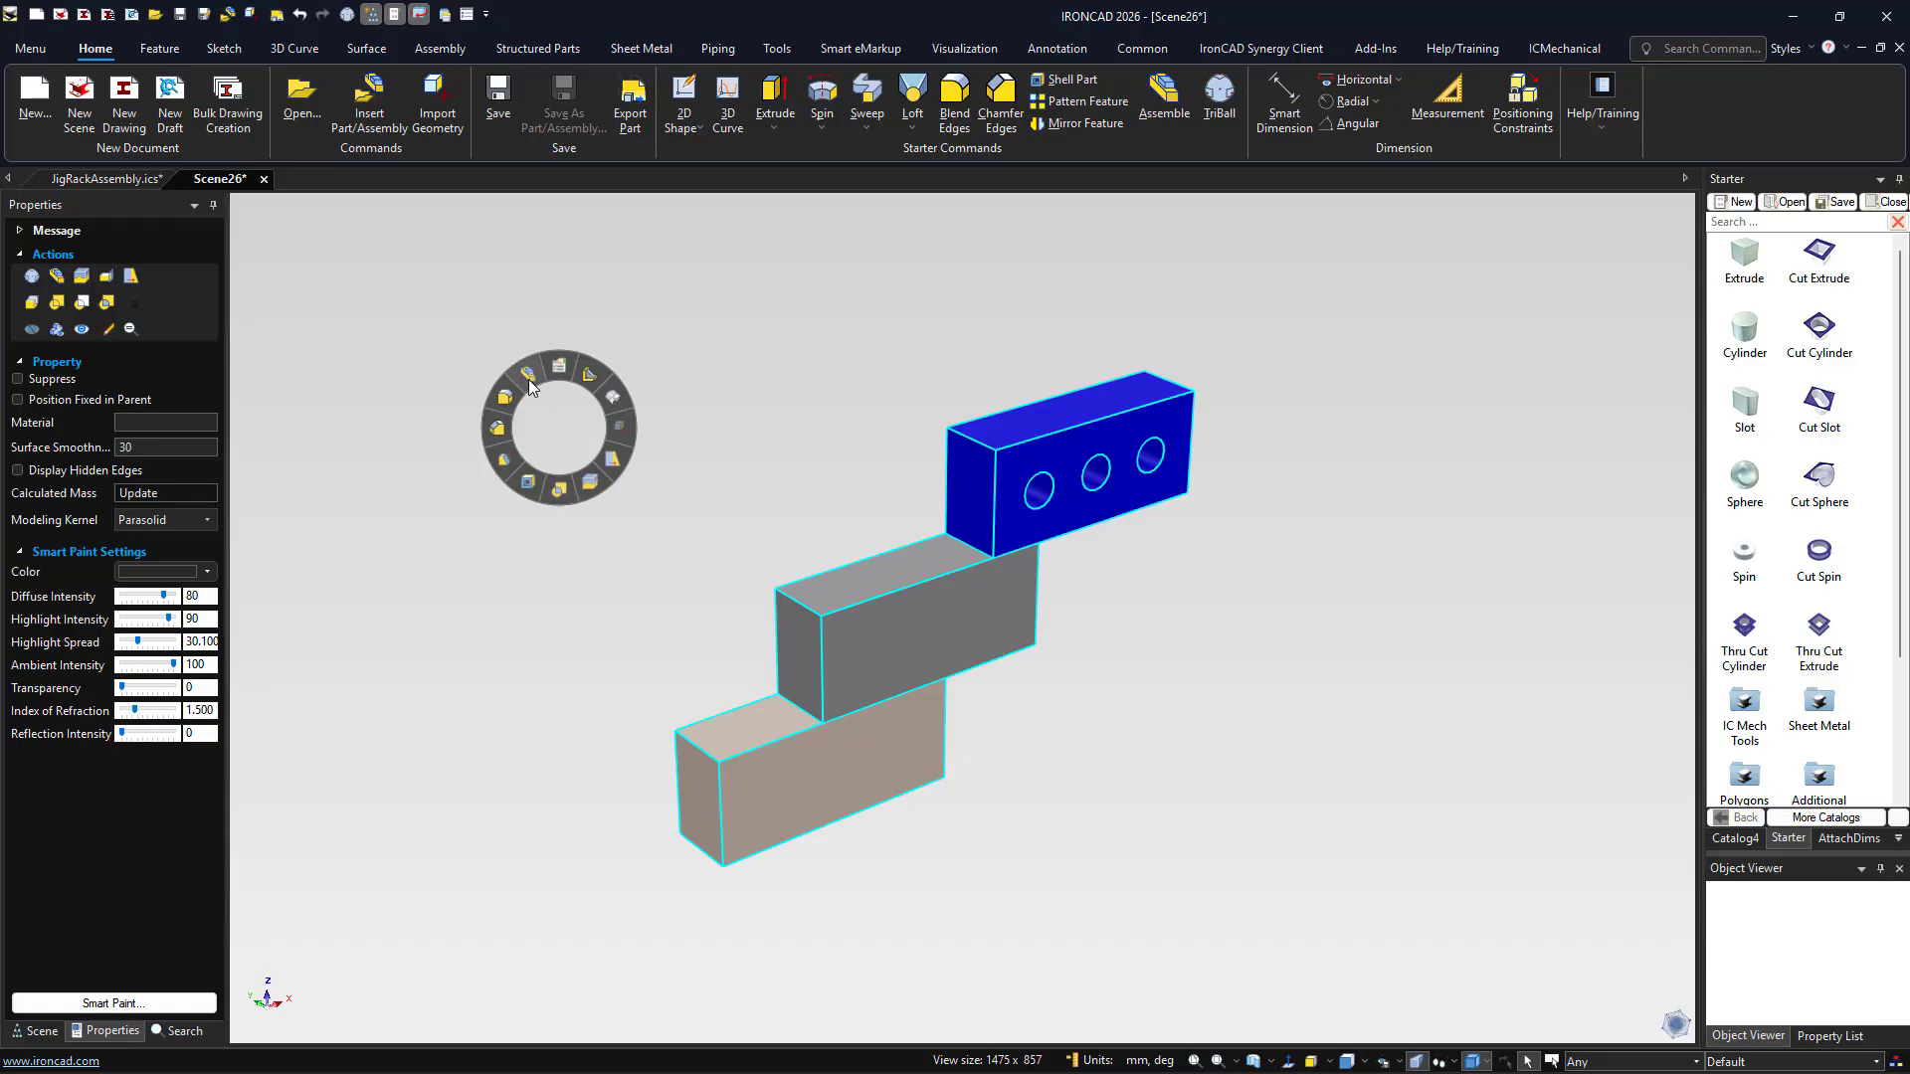
pyautogui.click(667, 555)
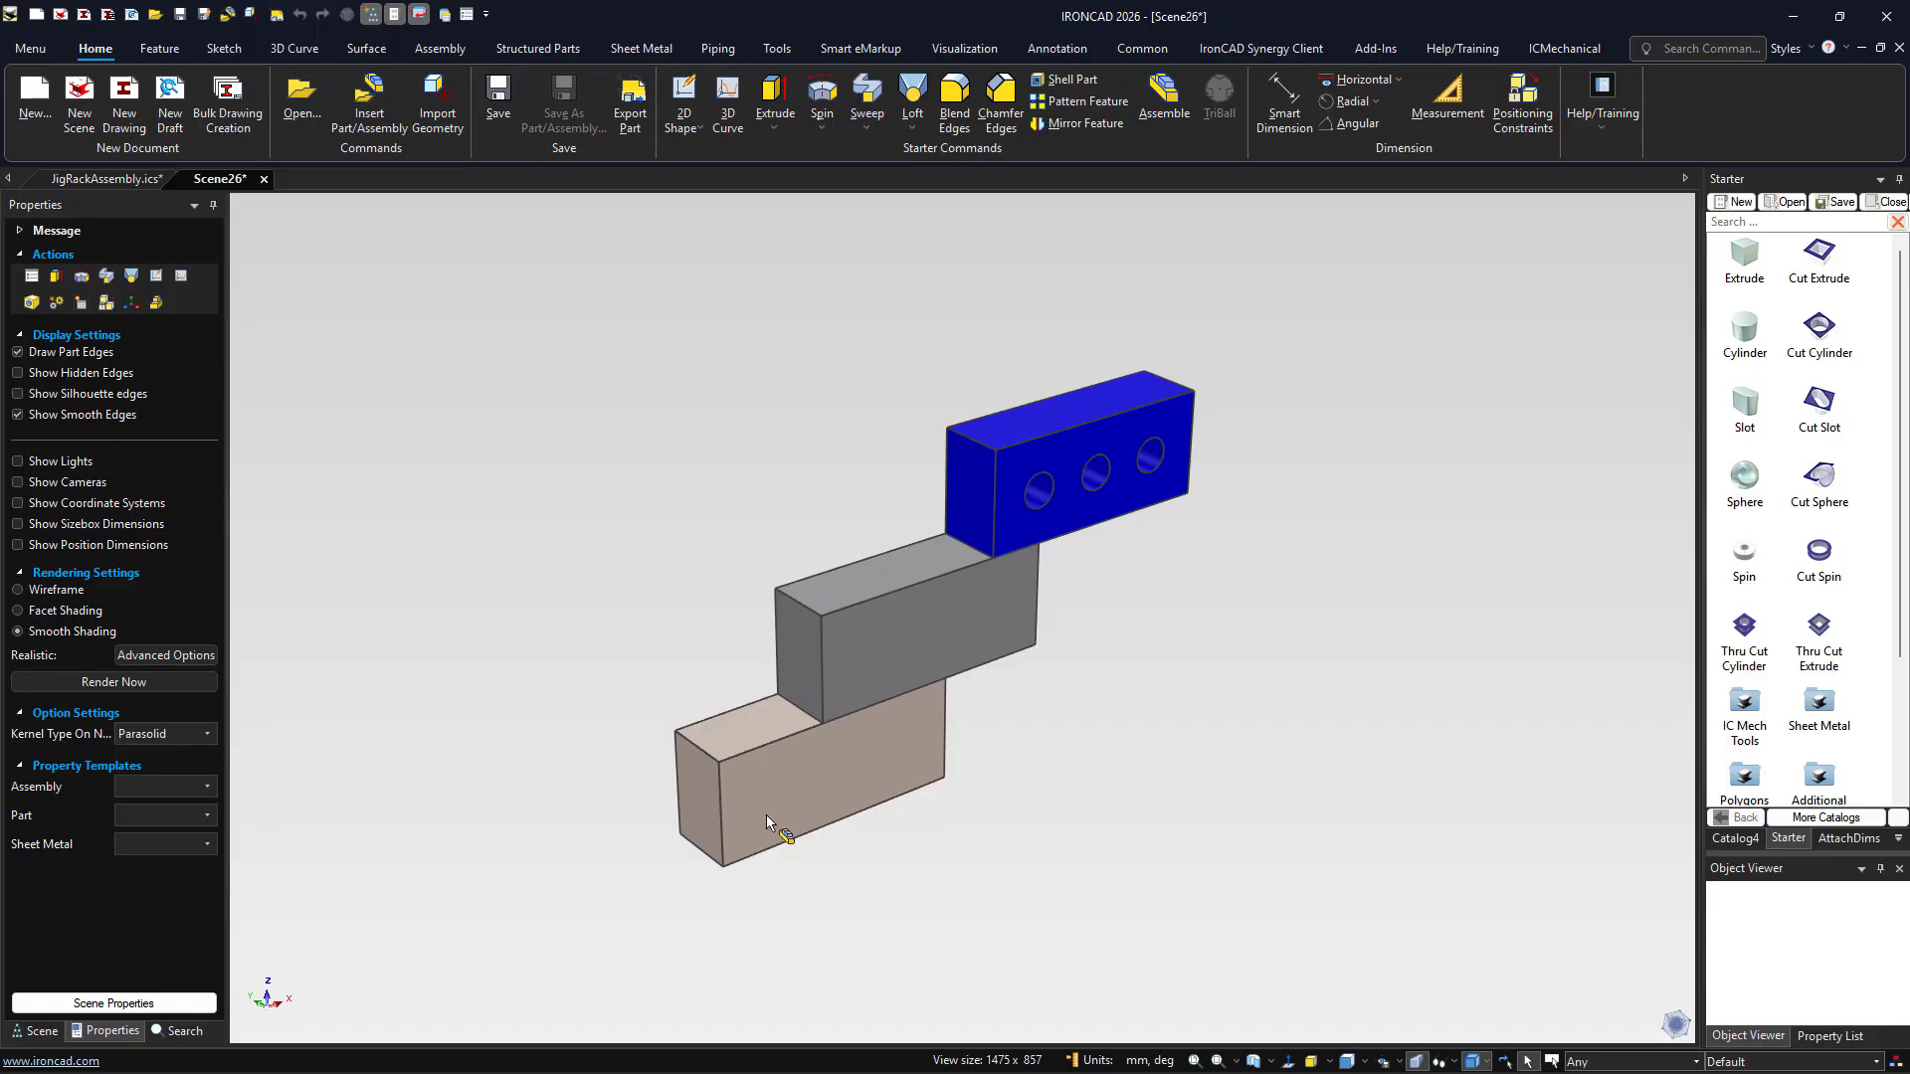
# Attach the Dima*OHBLL#E dimension point from Catalog4 to the lower left front corner of the beige block
pyautogui.click(1090, 464)
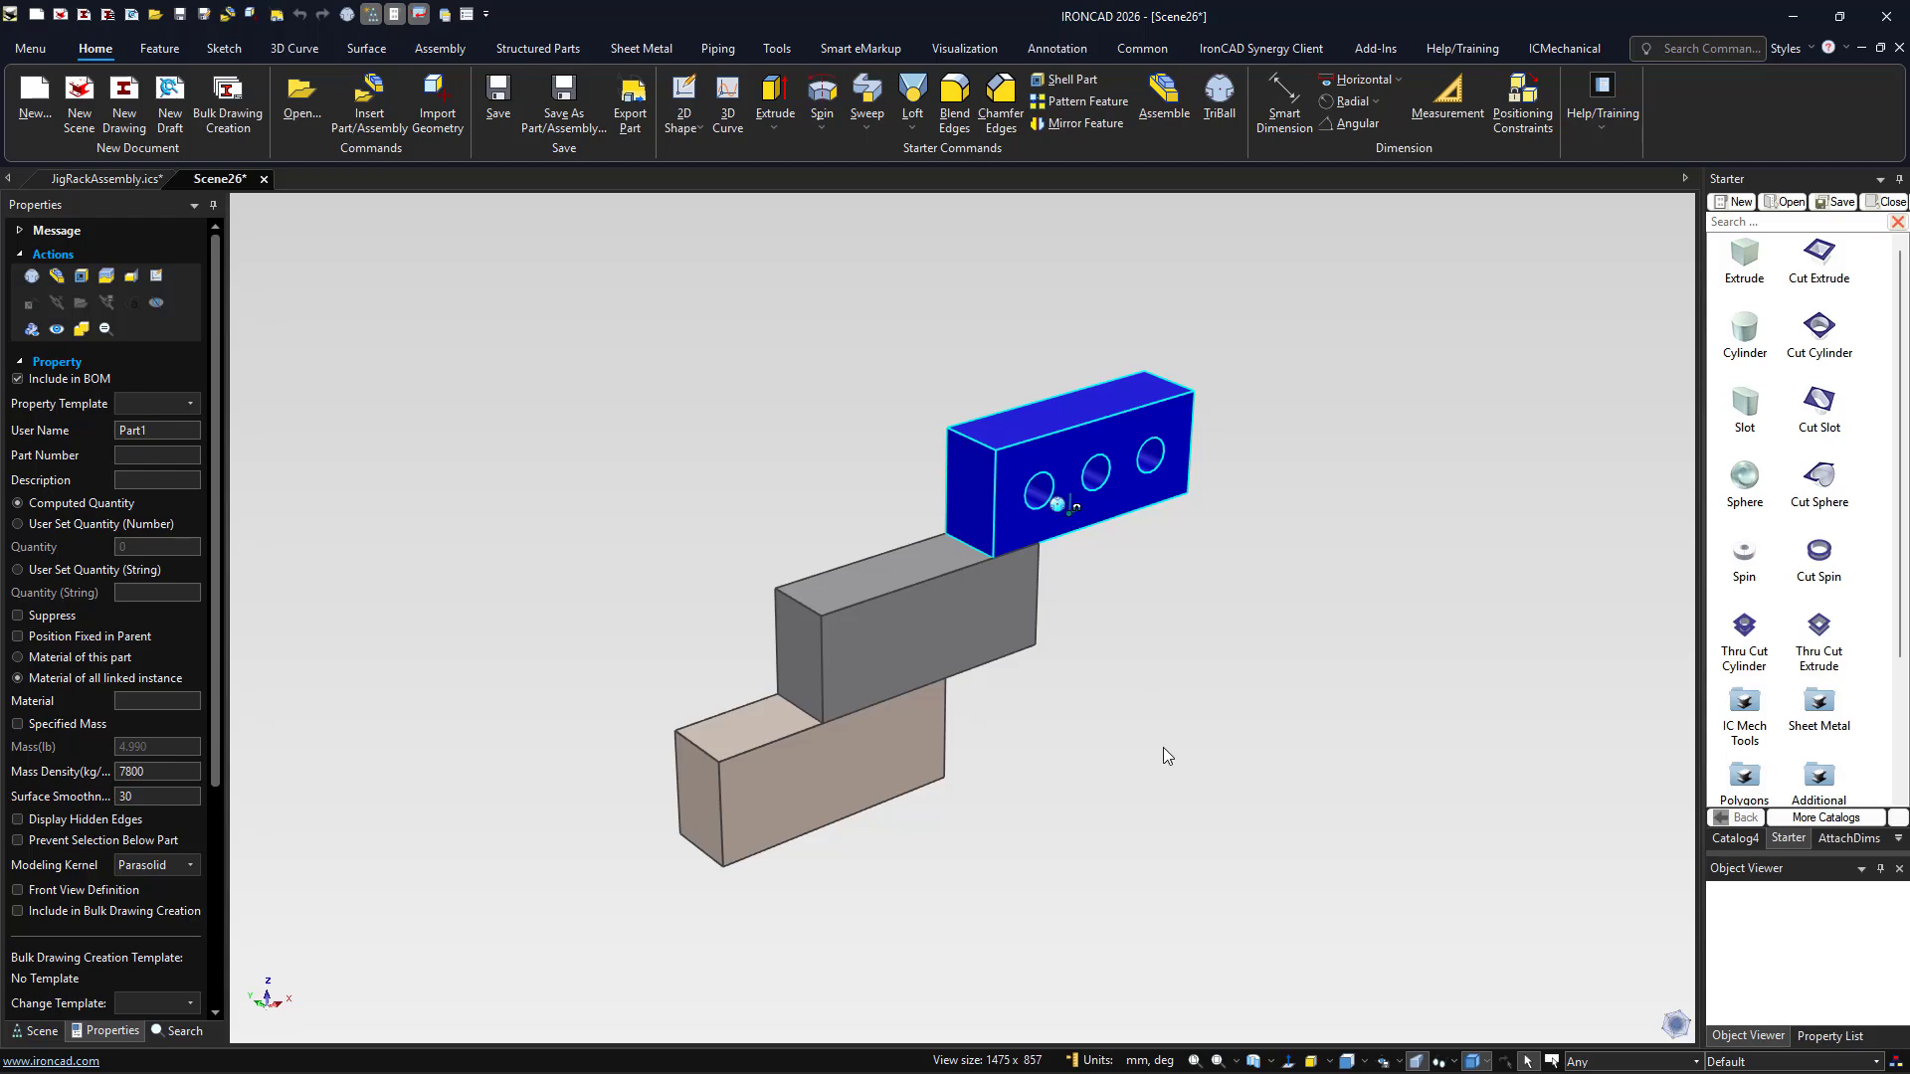
pyautogui.click(1733, 838)
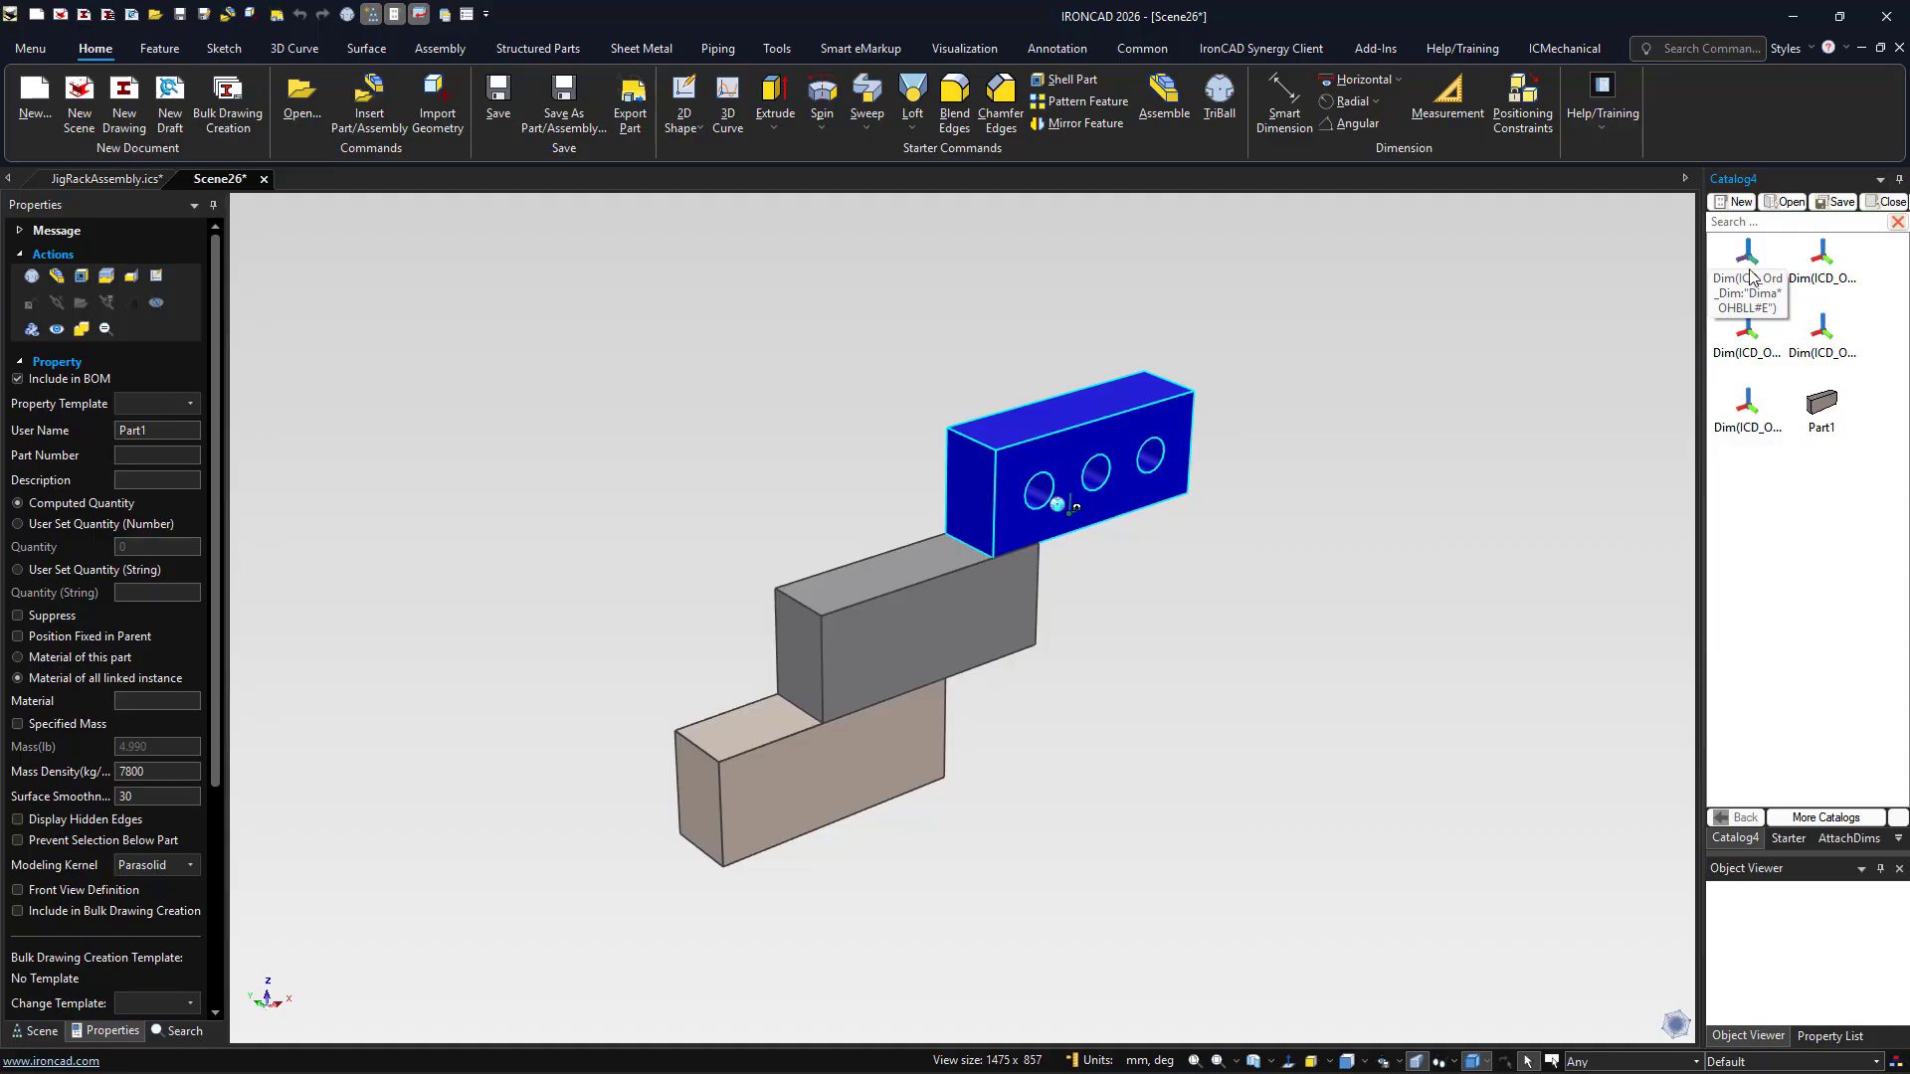
pyautogui.moveTo(1748, 268)
pyautogui.mouseDown()
pyautogui.moveTo(1273, 620)
pyautogui.moveTo(977, 613)
pyautogui.moveTo(648, 852)
pyautogui.moveTo(725, 883)
pyautogui.moveTo(724, 861)
pyautogui.mouseUp()
pyautogui.click(1089, 905)
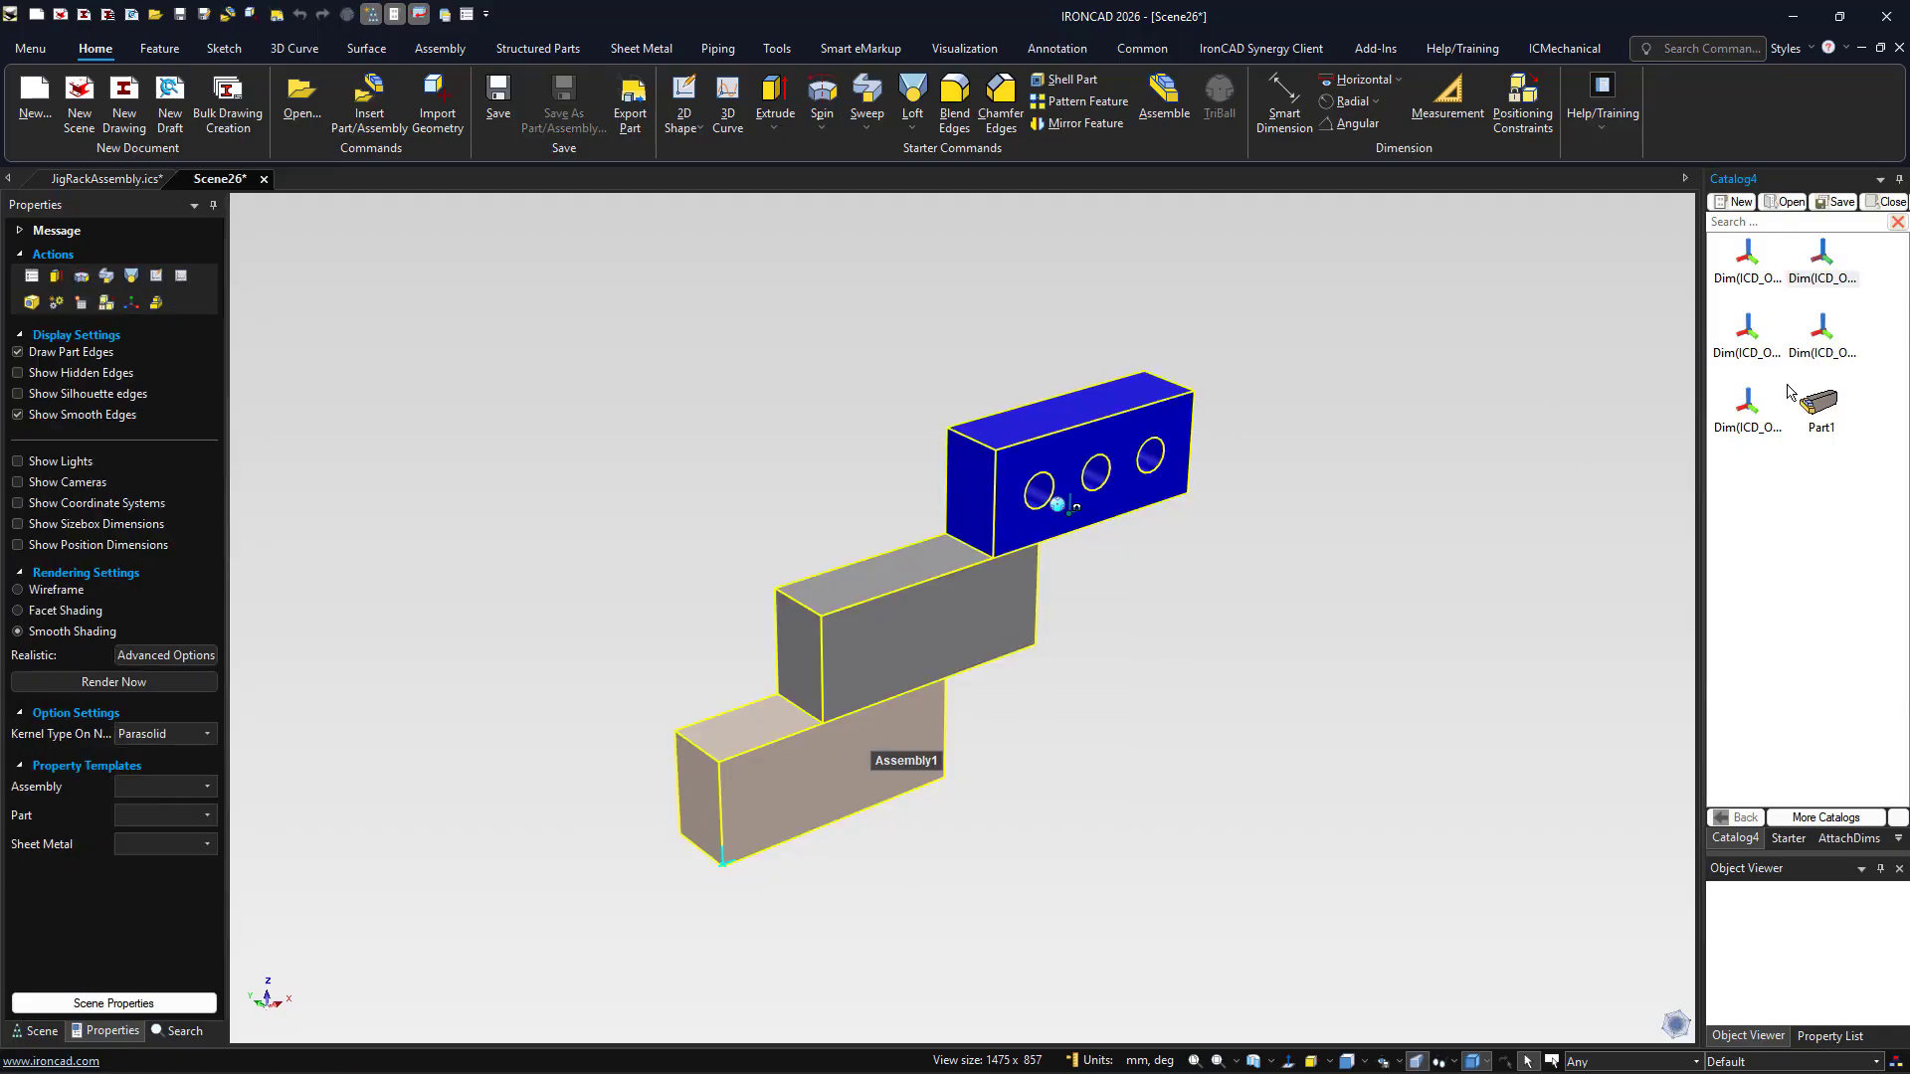
# Attach Dima points to the assembly at the gray and blue blocks' lower front corners and the beige block's upper right front corner
pyautogui.click(832, 756)
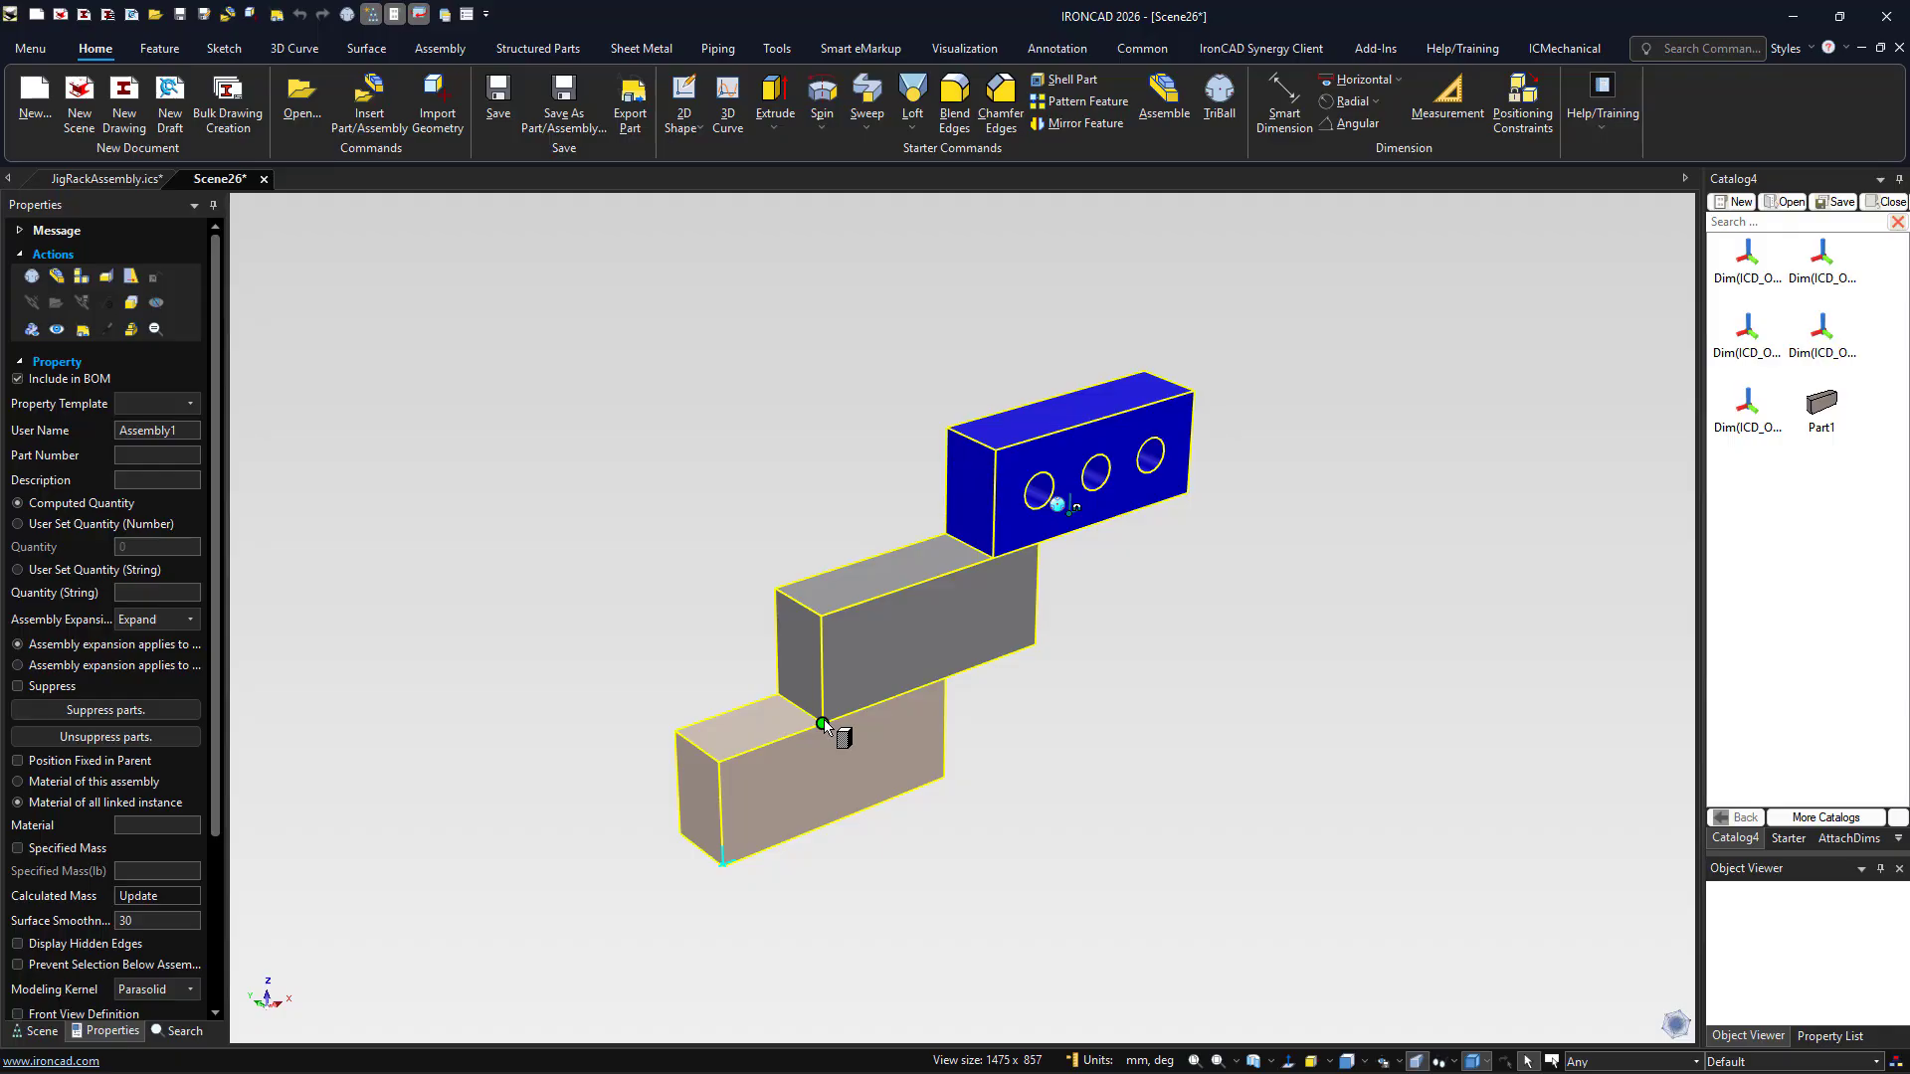
pyautogui.moveTo(824, 726); pyautogui.dragTo(822, 724)
pyautogui.moveTo(1805, 282); pyautogui.dragTo(945, 679)
pyautogui.moveTo(1815, 286); pyautogui.dragTo(994, 560)
pyautogui.moveTo(1830, 271); pyautogui.dragTo(1035, 642)
pyautogui.moveTo(1854, 283); pyautogui.dragTo(1189, 502)
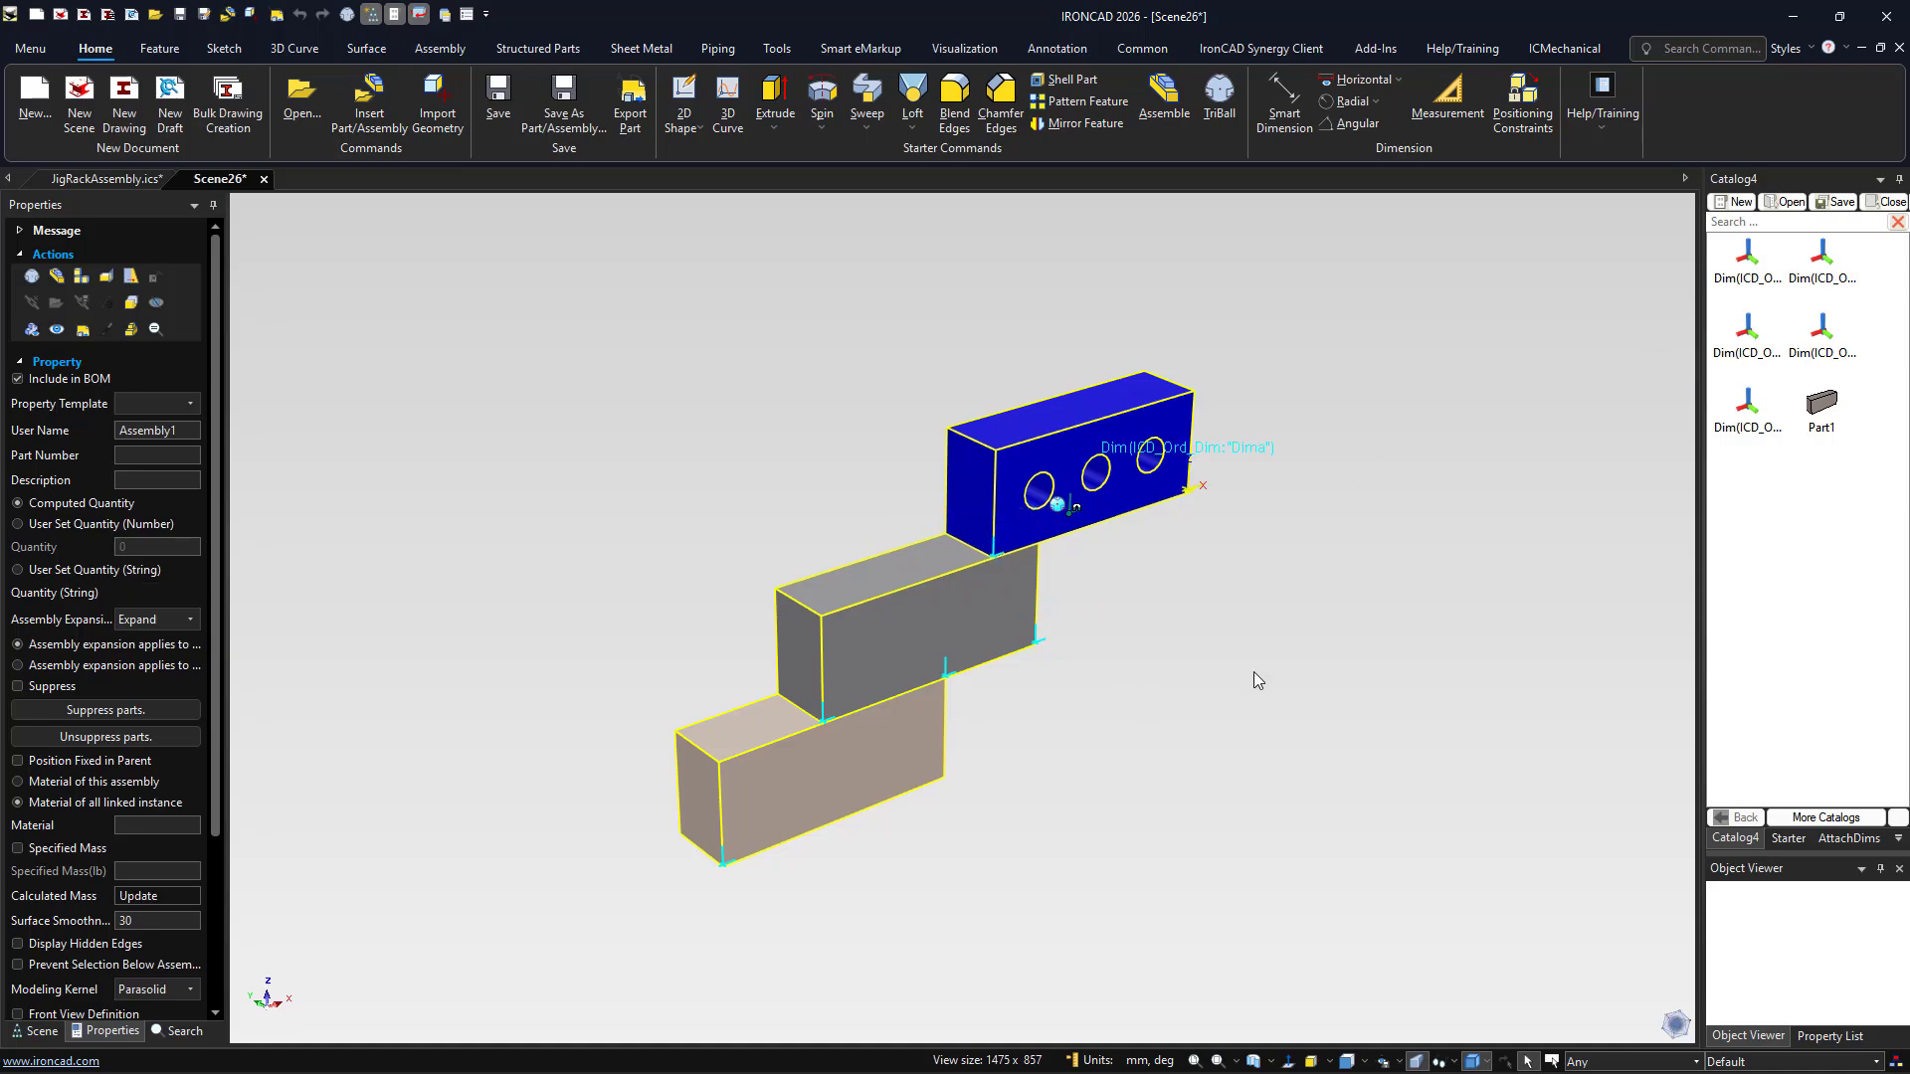
pyautogui.click(1202, 700)
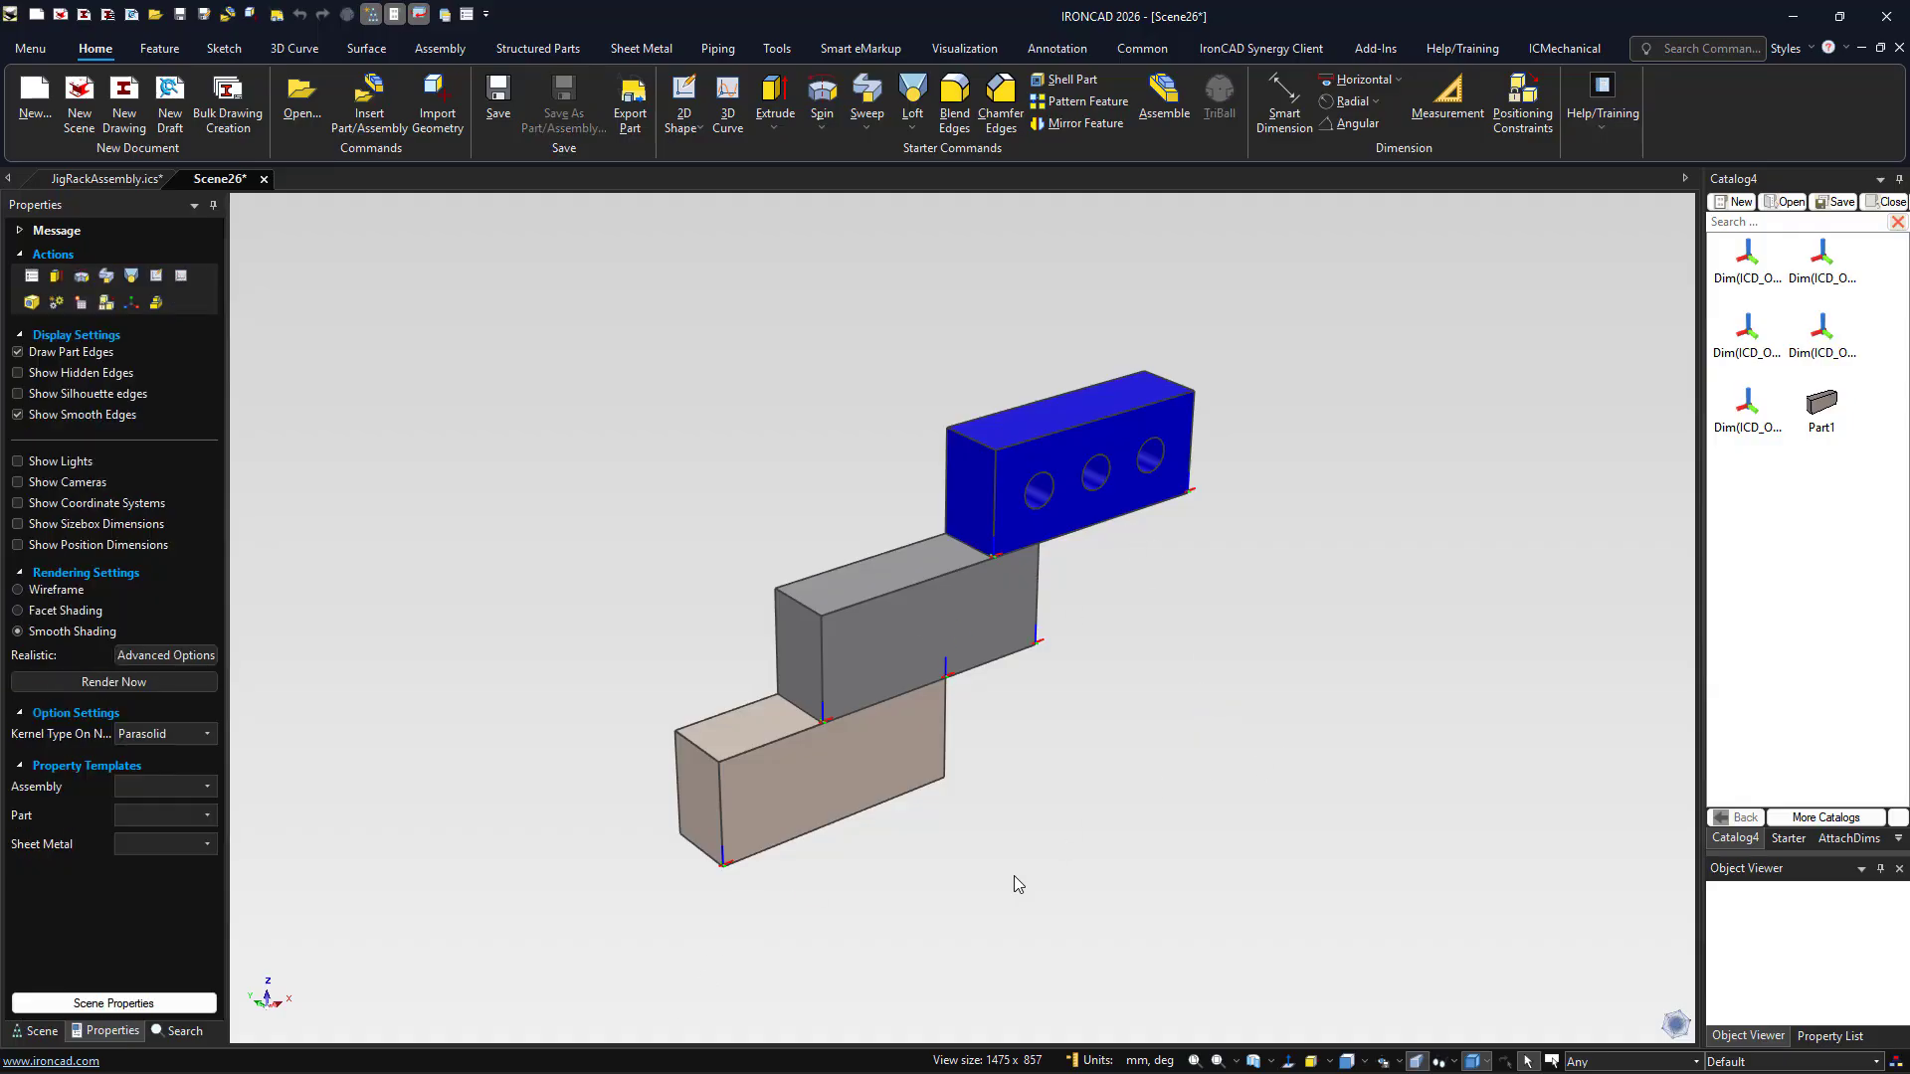
# Try to attach a DimaVer point from the catalog to the upper left front corner of the beige block
pyautogui.moveTo(904, 969); pyautogui.dragTo(670, 763, button='middle')
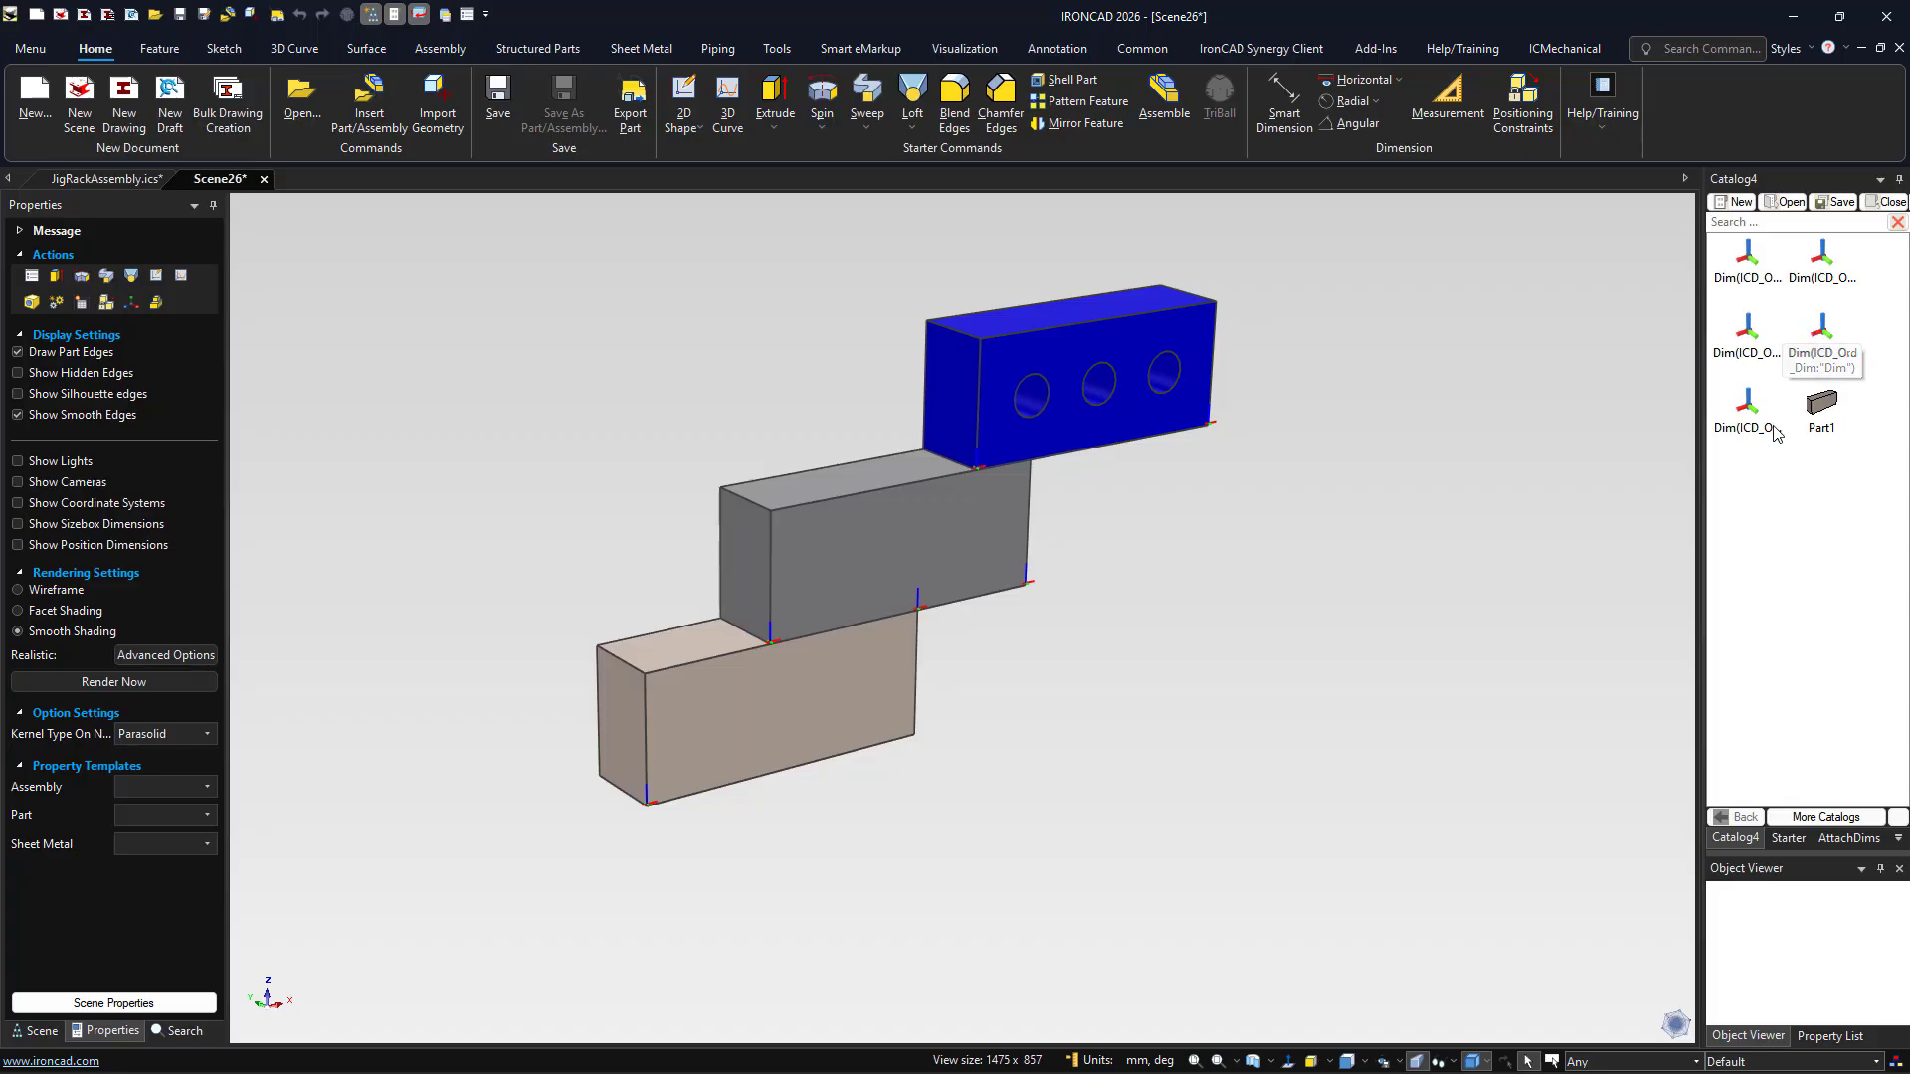
pyautogui.moveTo(1724, 414); pyautogui.dragTo(773, 576)
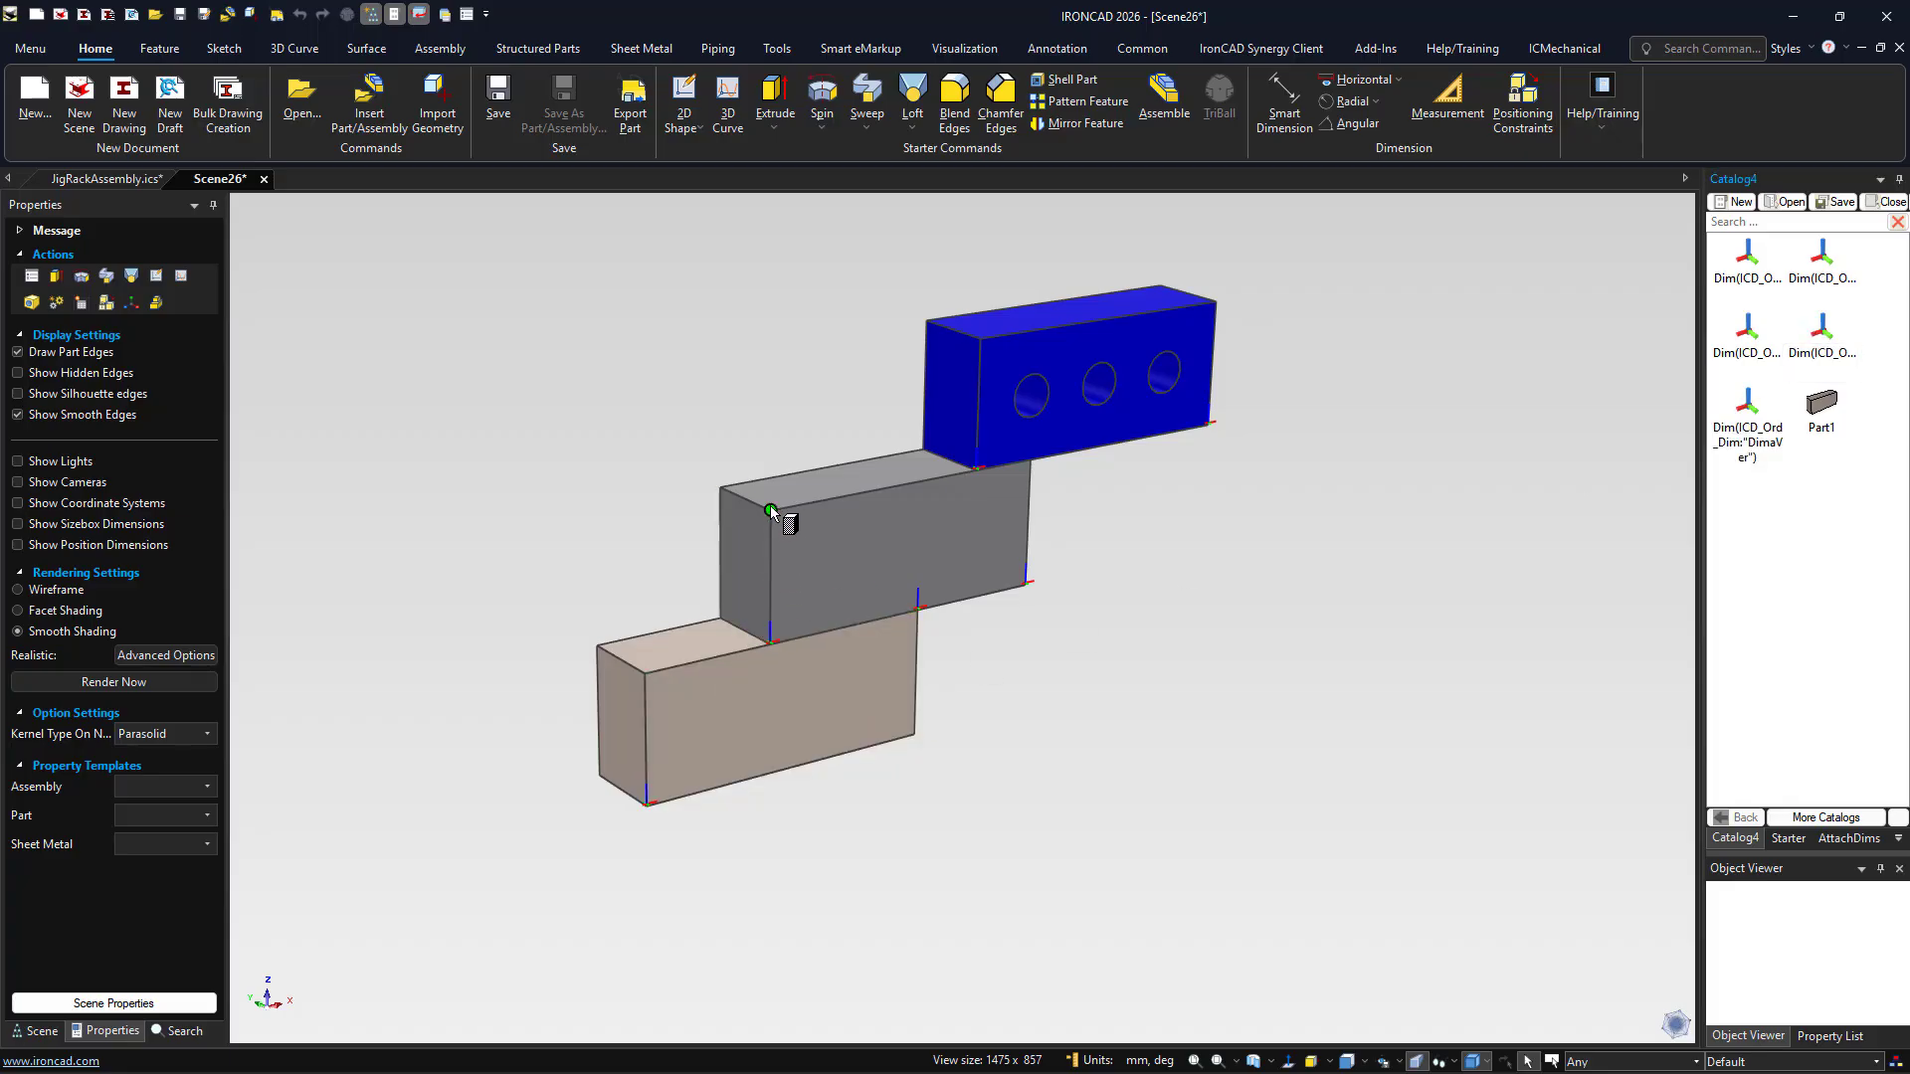
pyautogui.moveTo(772, 511); pyautogui.dragTo(643, 677)
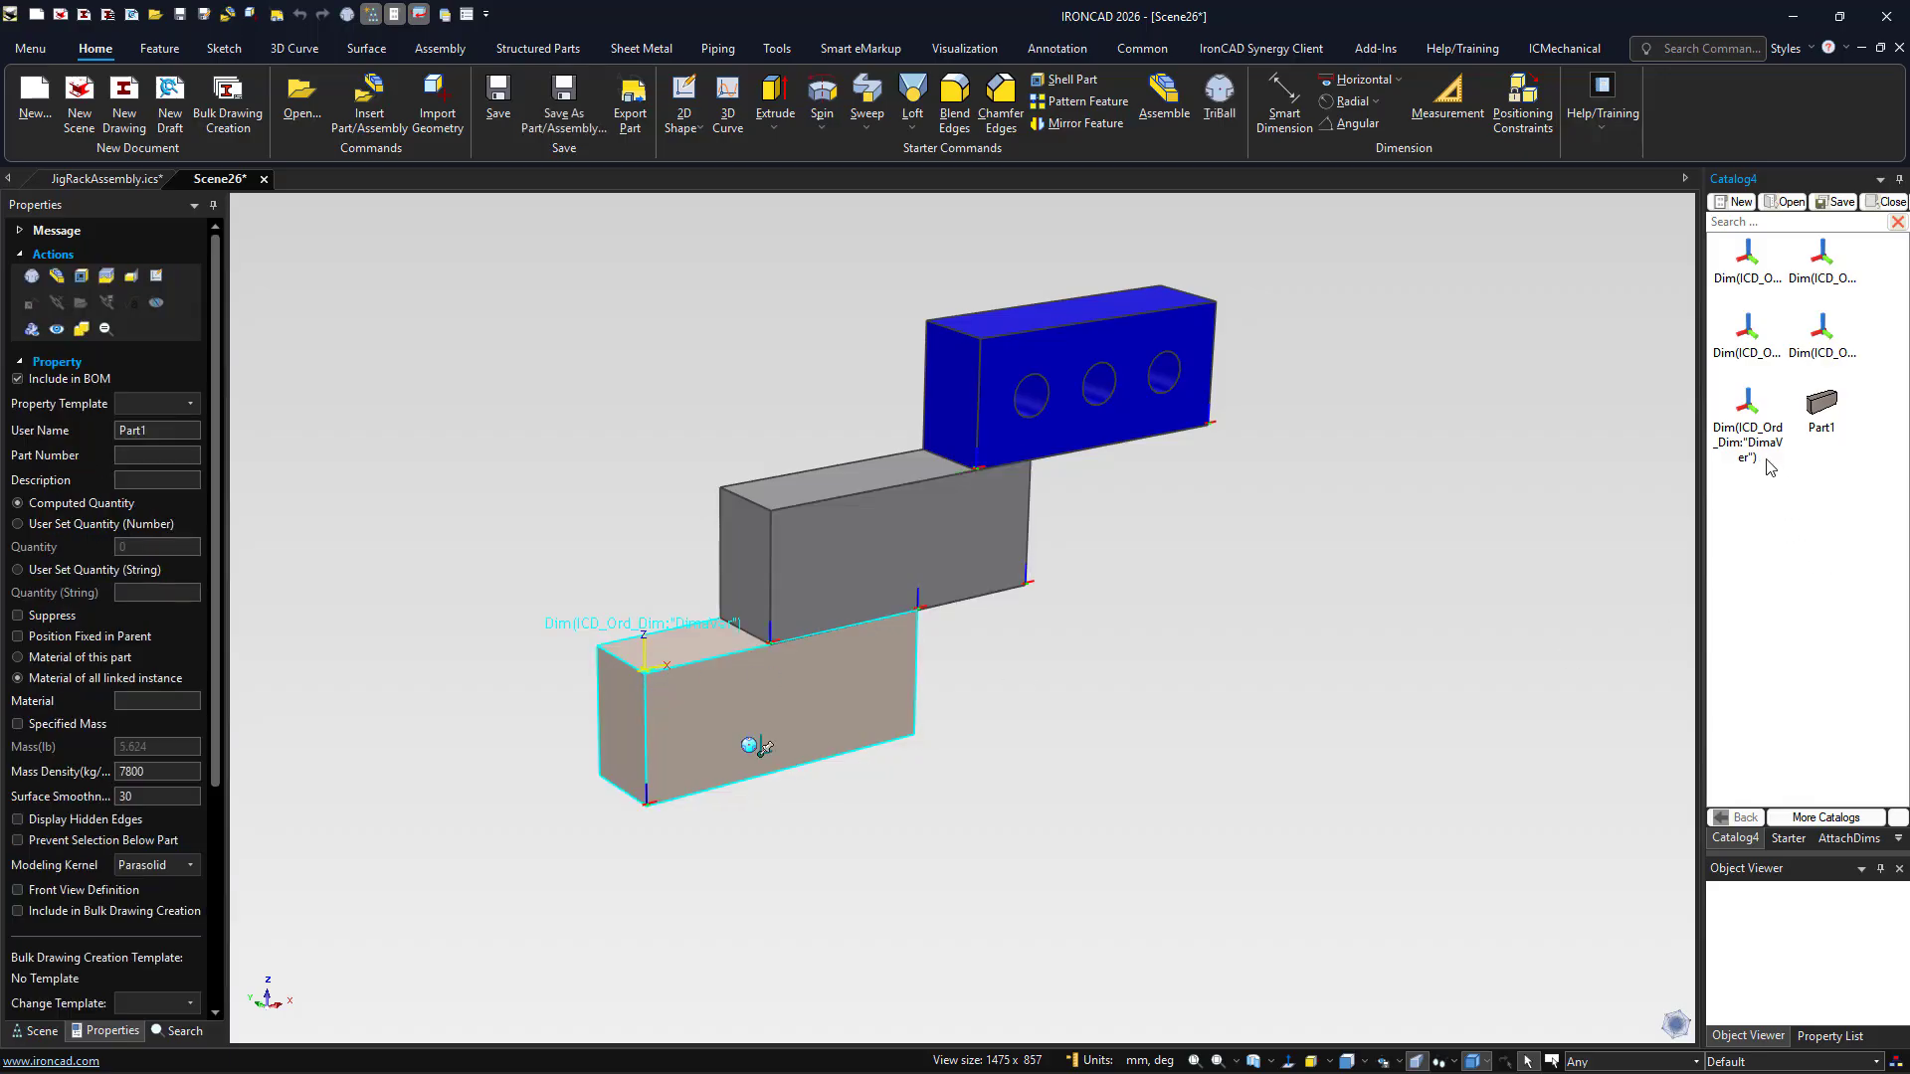
pyautogui.moveTo(1747, 413); pyautogui.dragTo(721, 512)
pyautogui.click(1152, 767)
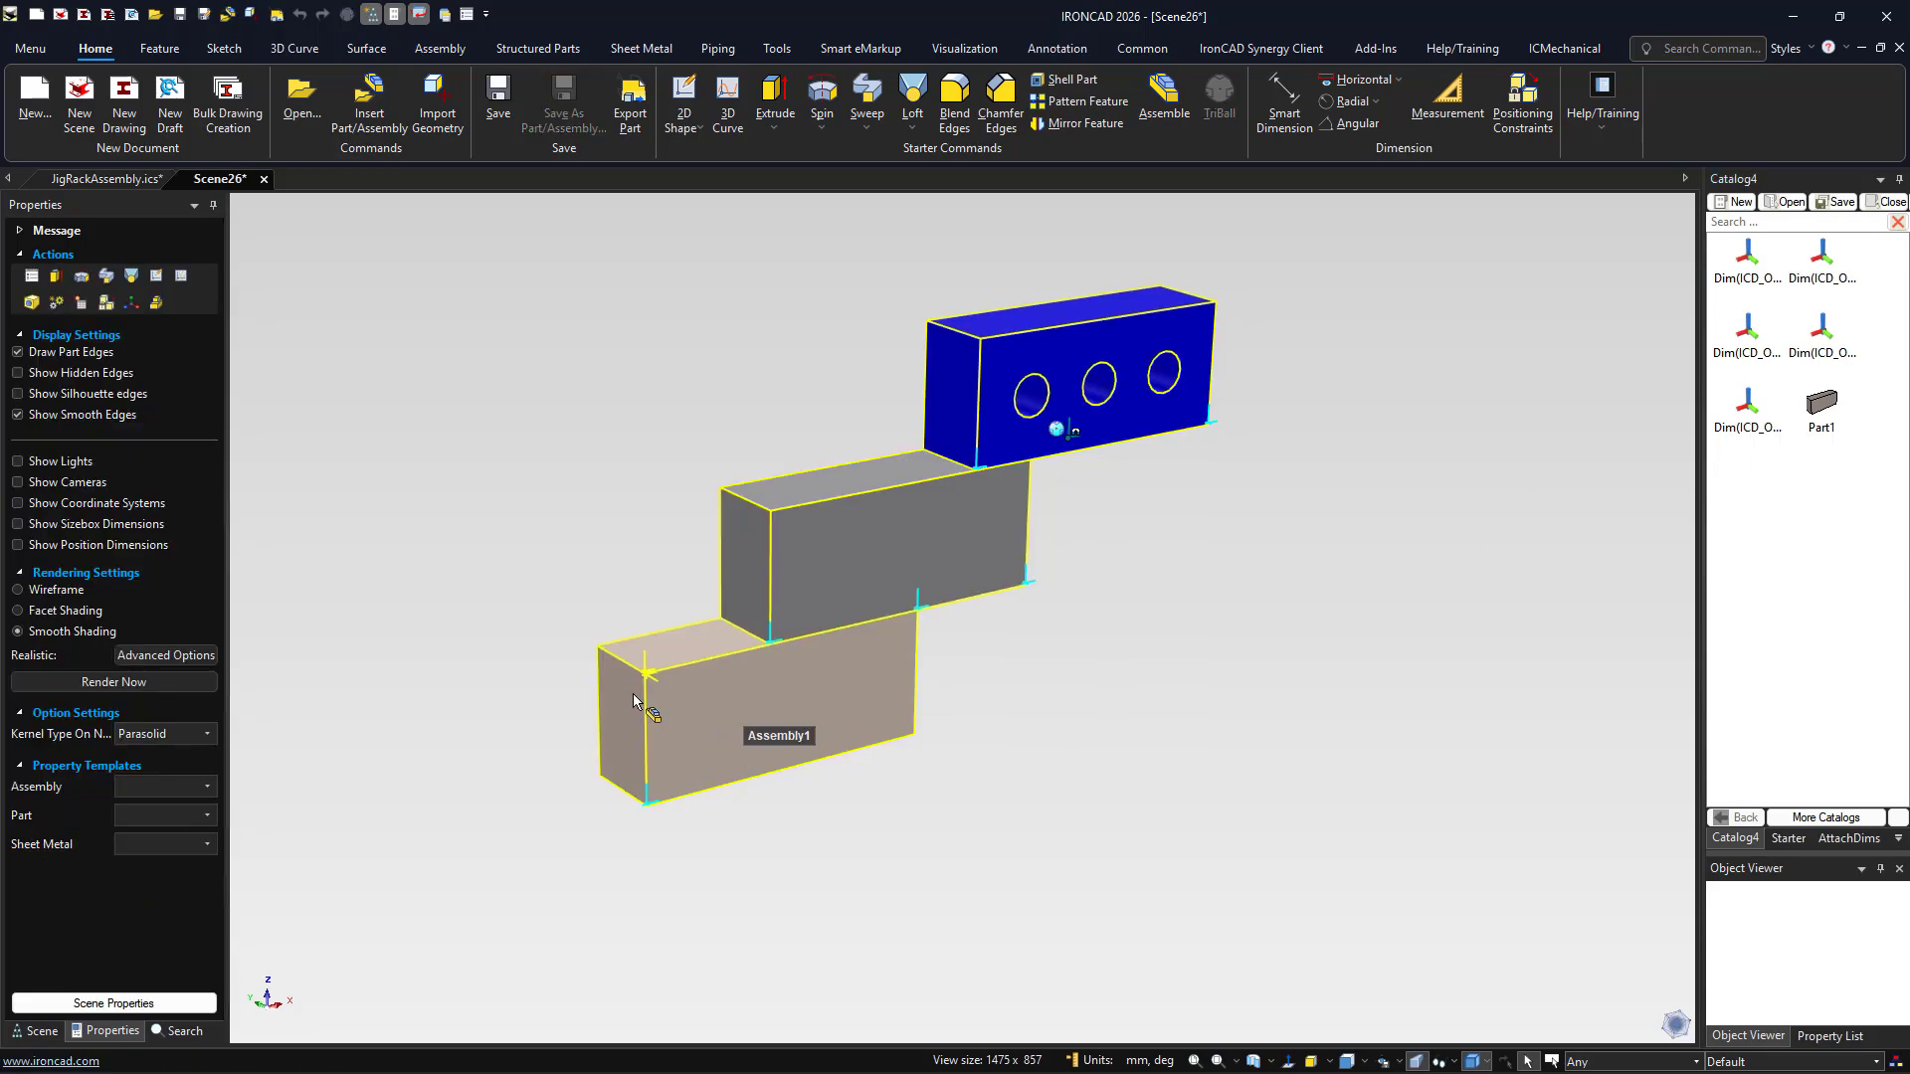
# Delete the attachment point from the beige block's upper left front corner
pyautogui.click(668, 697)
pyautogui.click(677, 697)
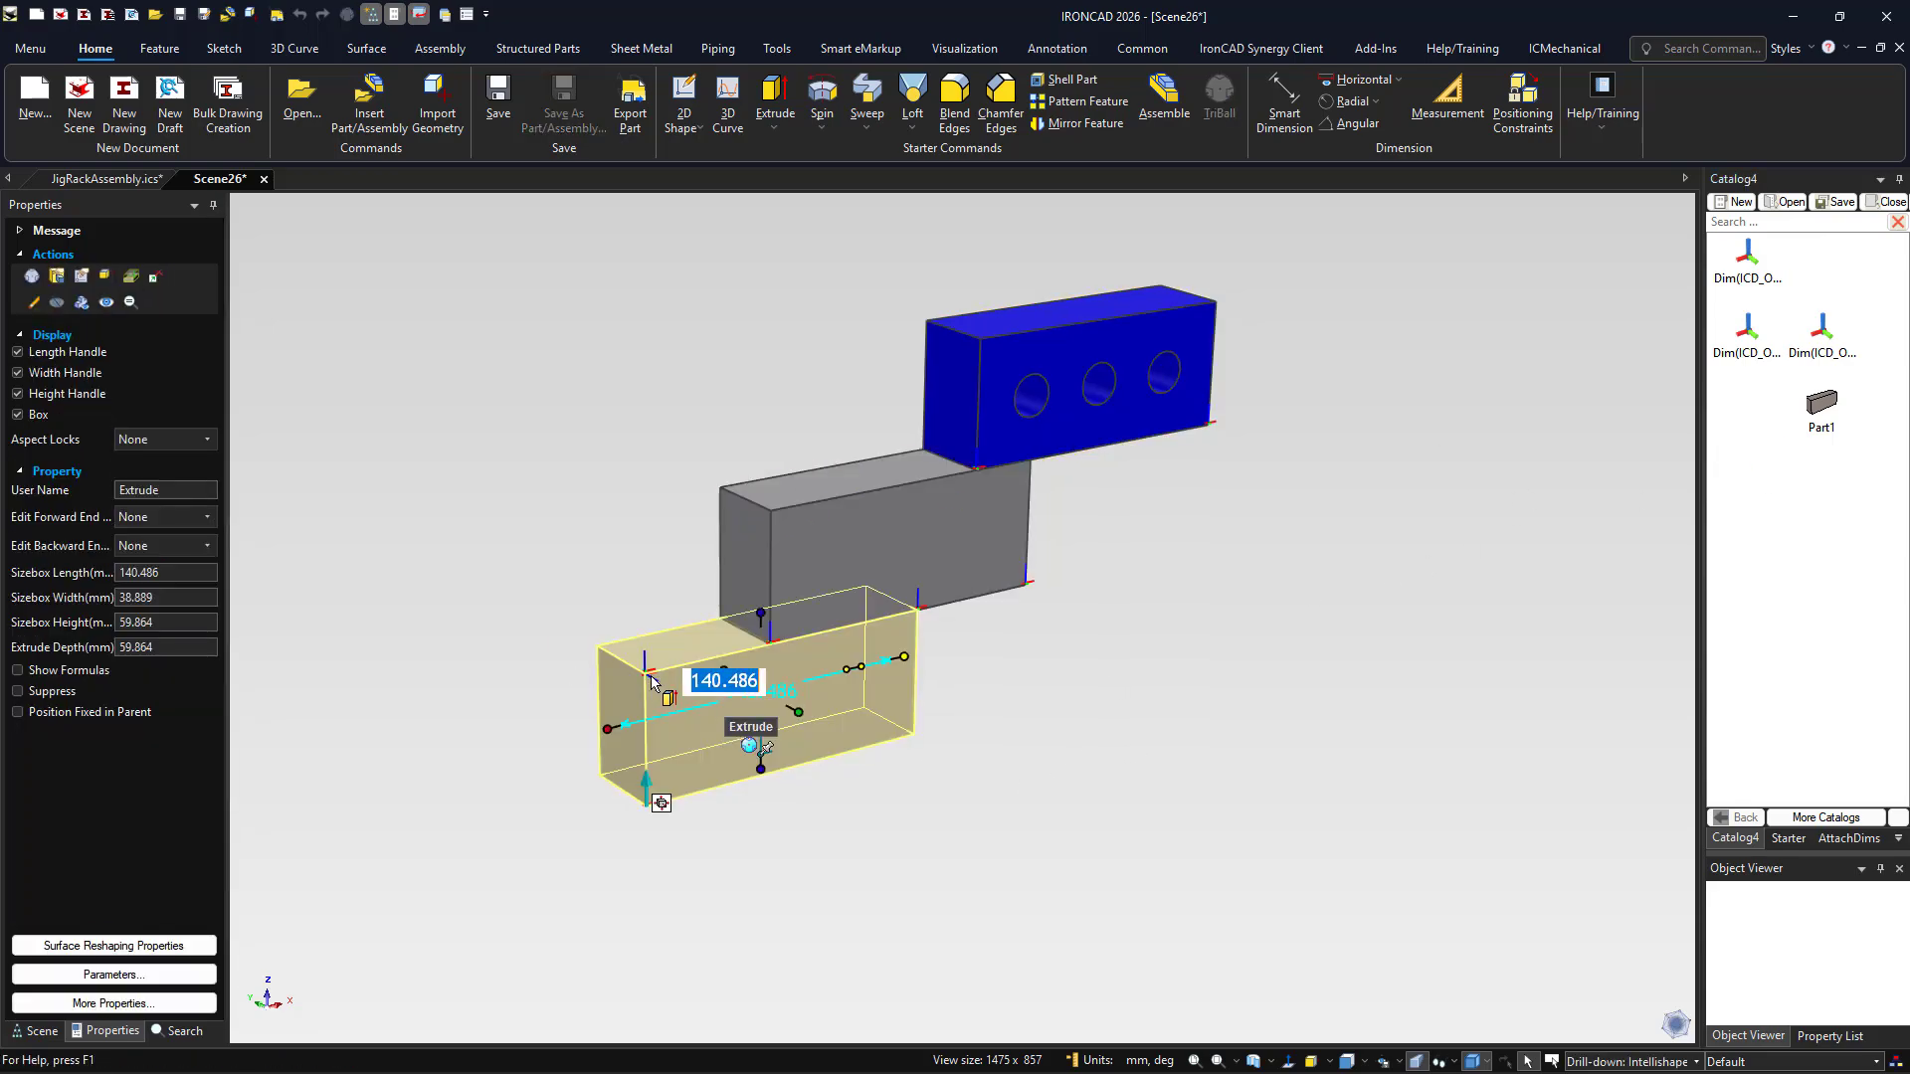
pyautogui.press('Escape')
pyautogui.click(664, 693)
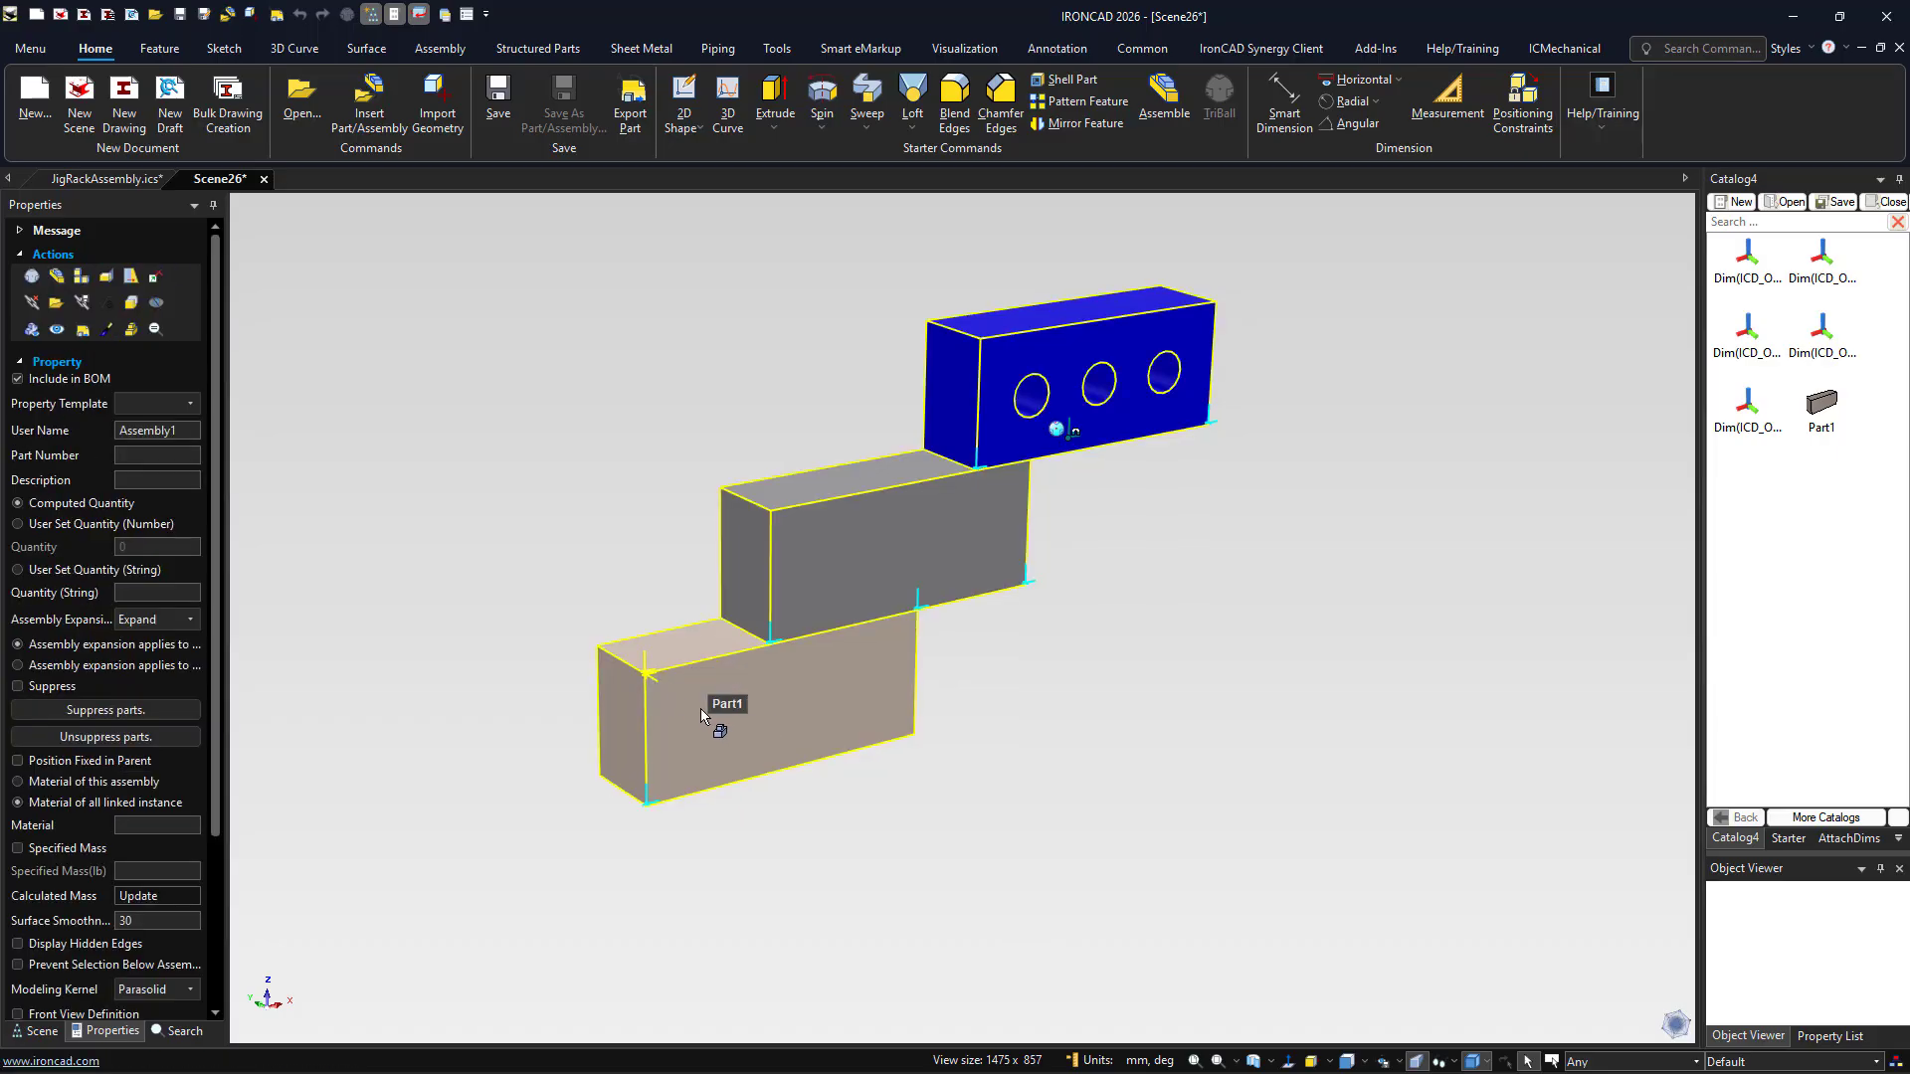
pyautogui.click(664, 694)
pyautogui.click(665, 694)
pyautogui.click(665, 656)
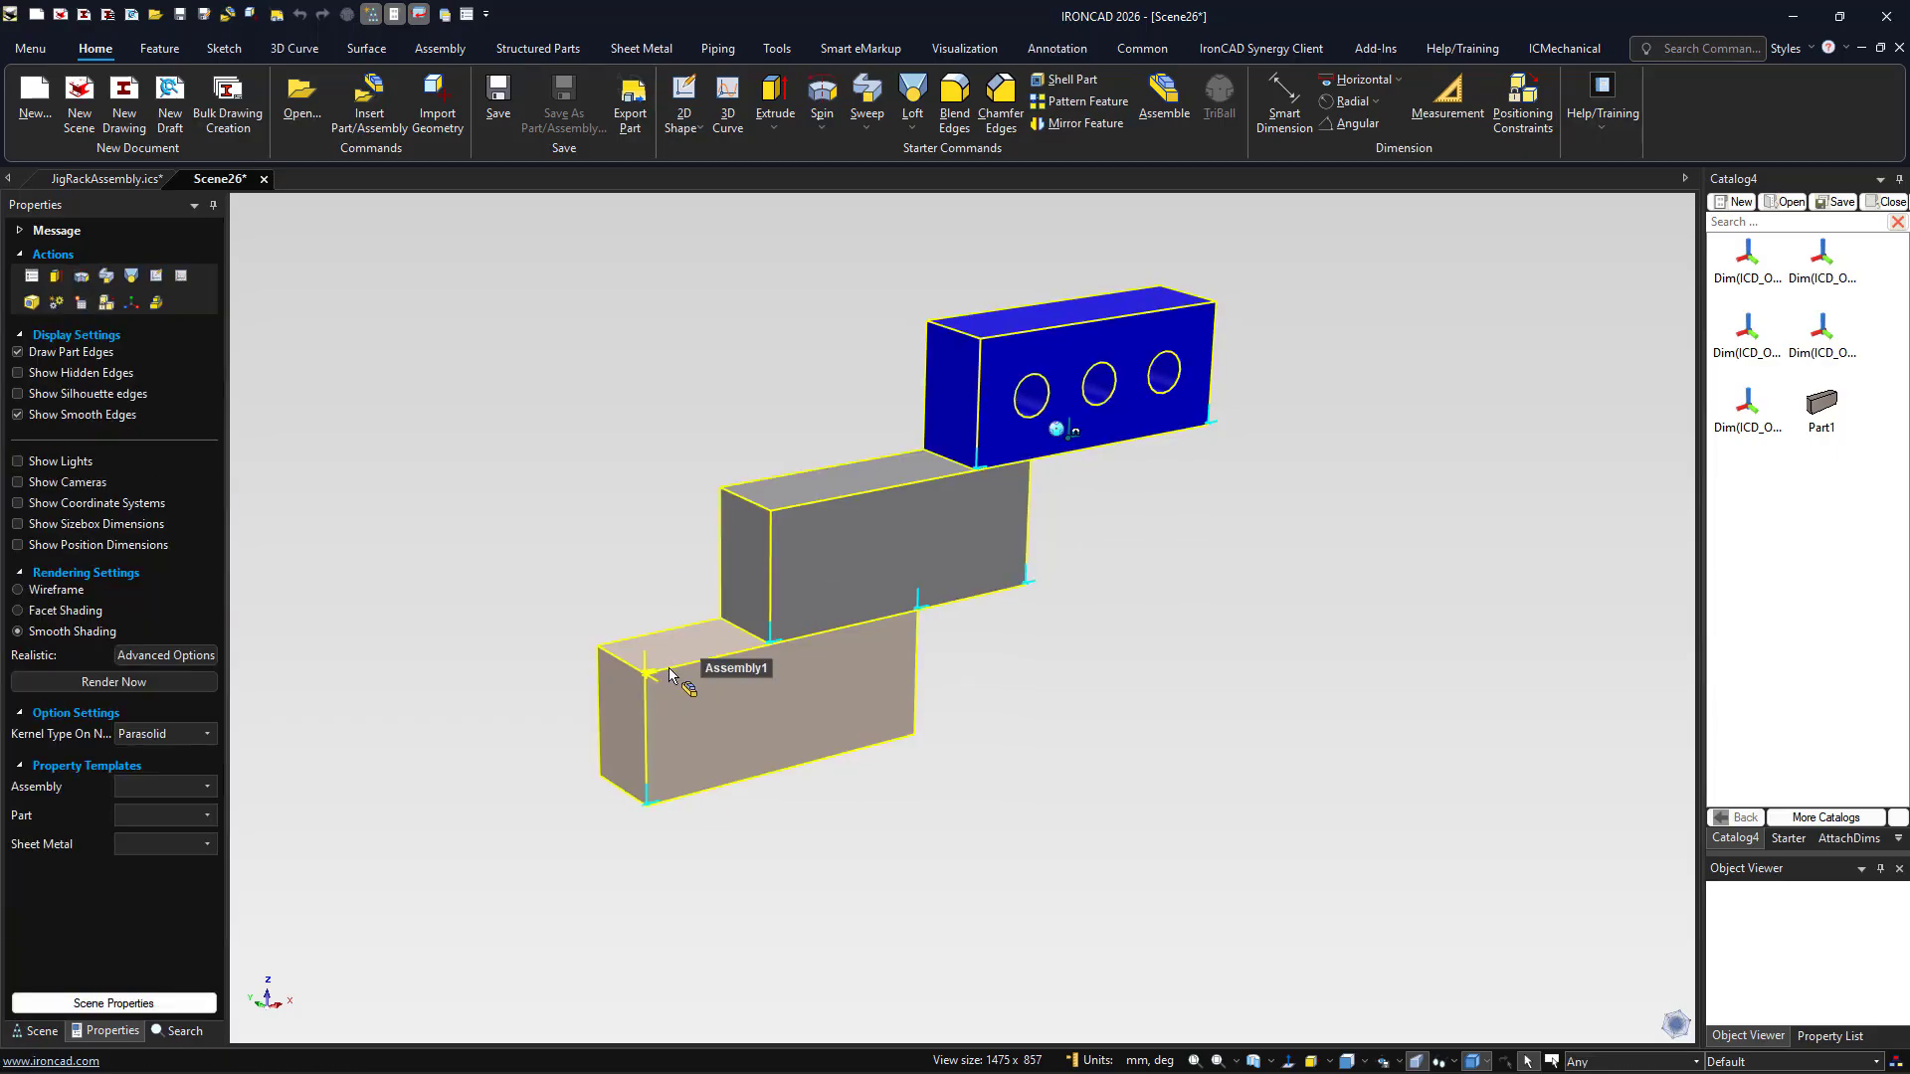
pyautogui.scroll(-1, 701, 706)
pyautogui.click(699, 707)
pyautogui.scroll(2, 702, 708)
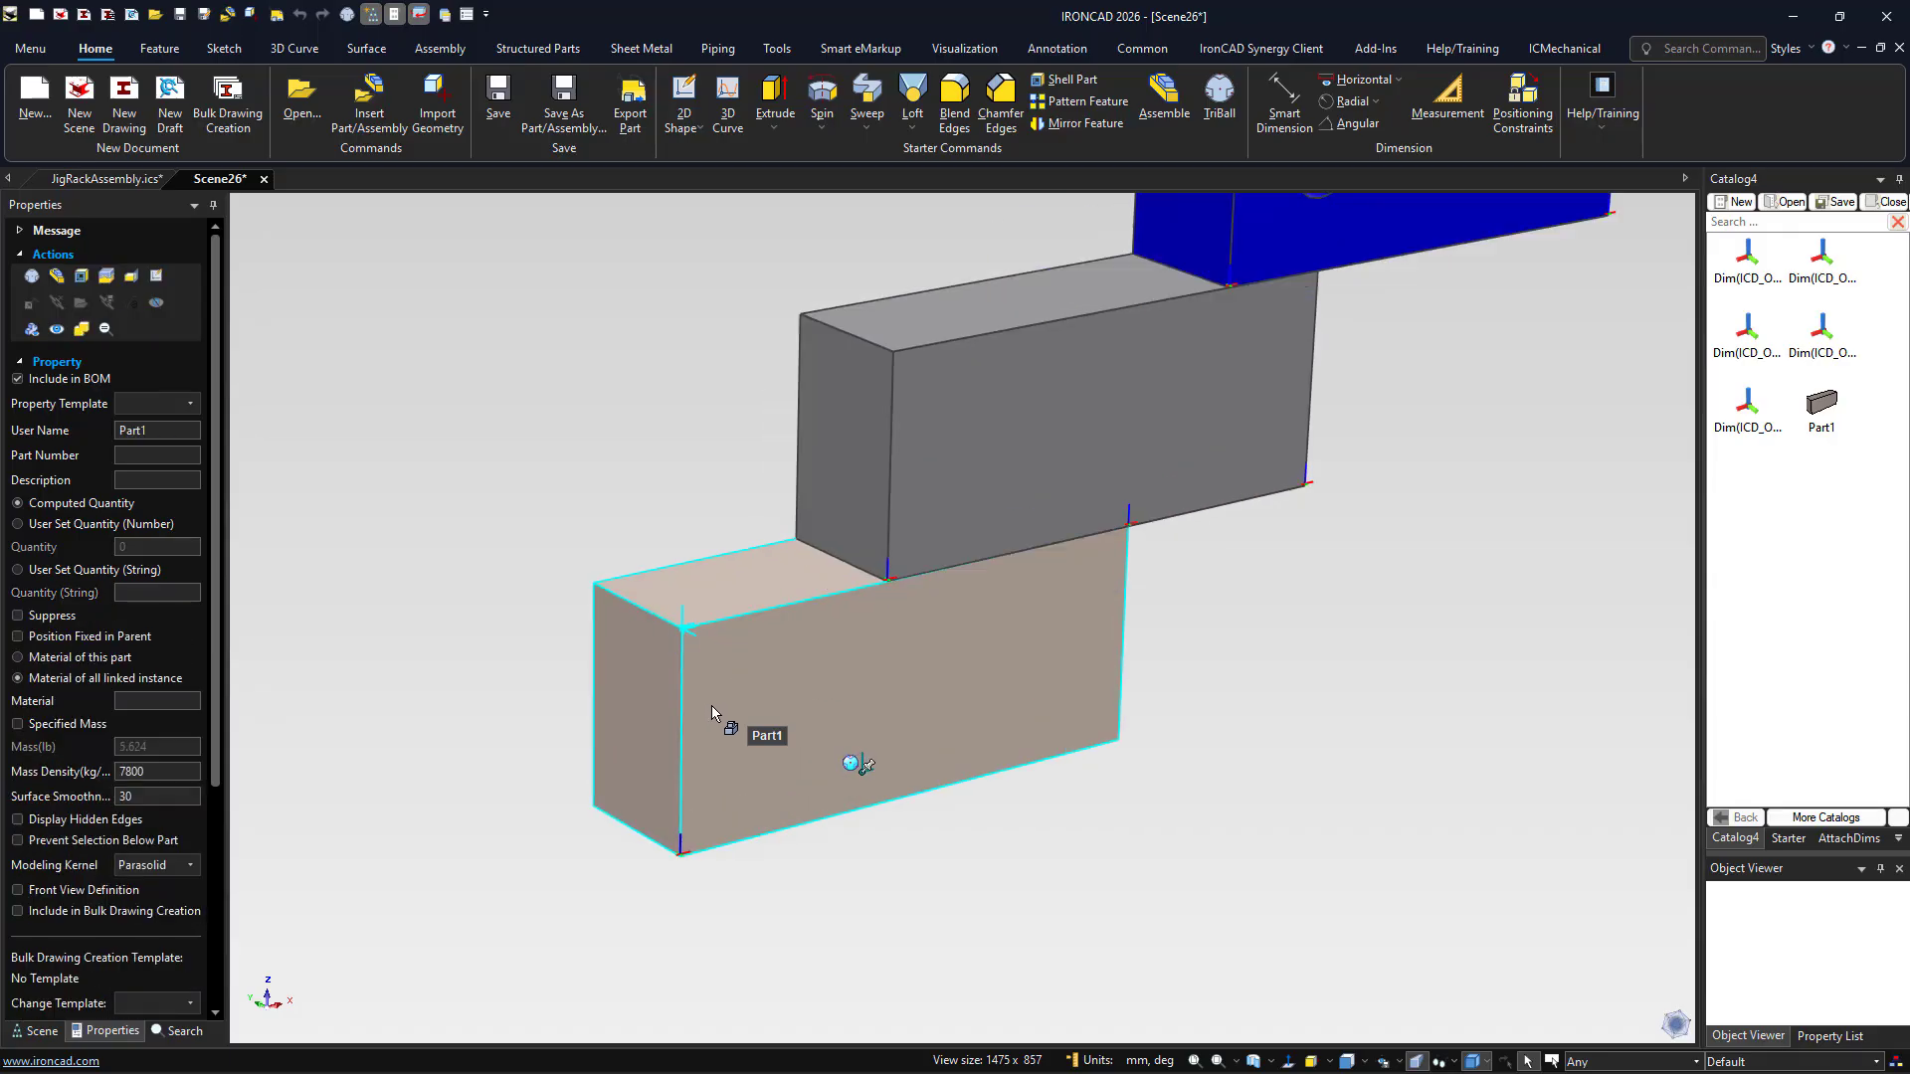
pyautogui.rightClick(720, 627)
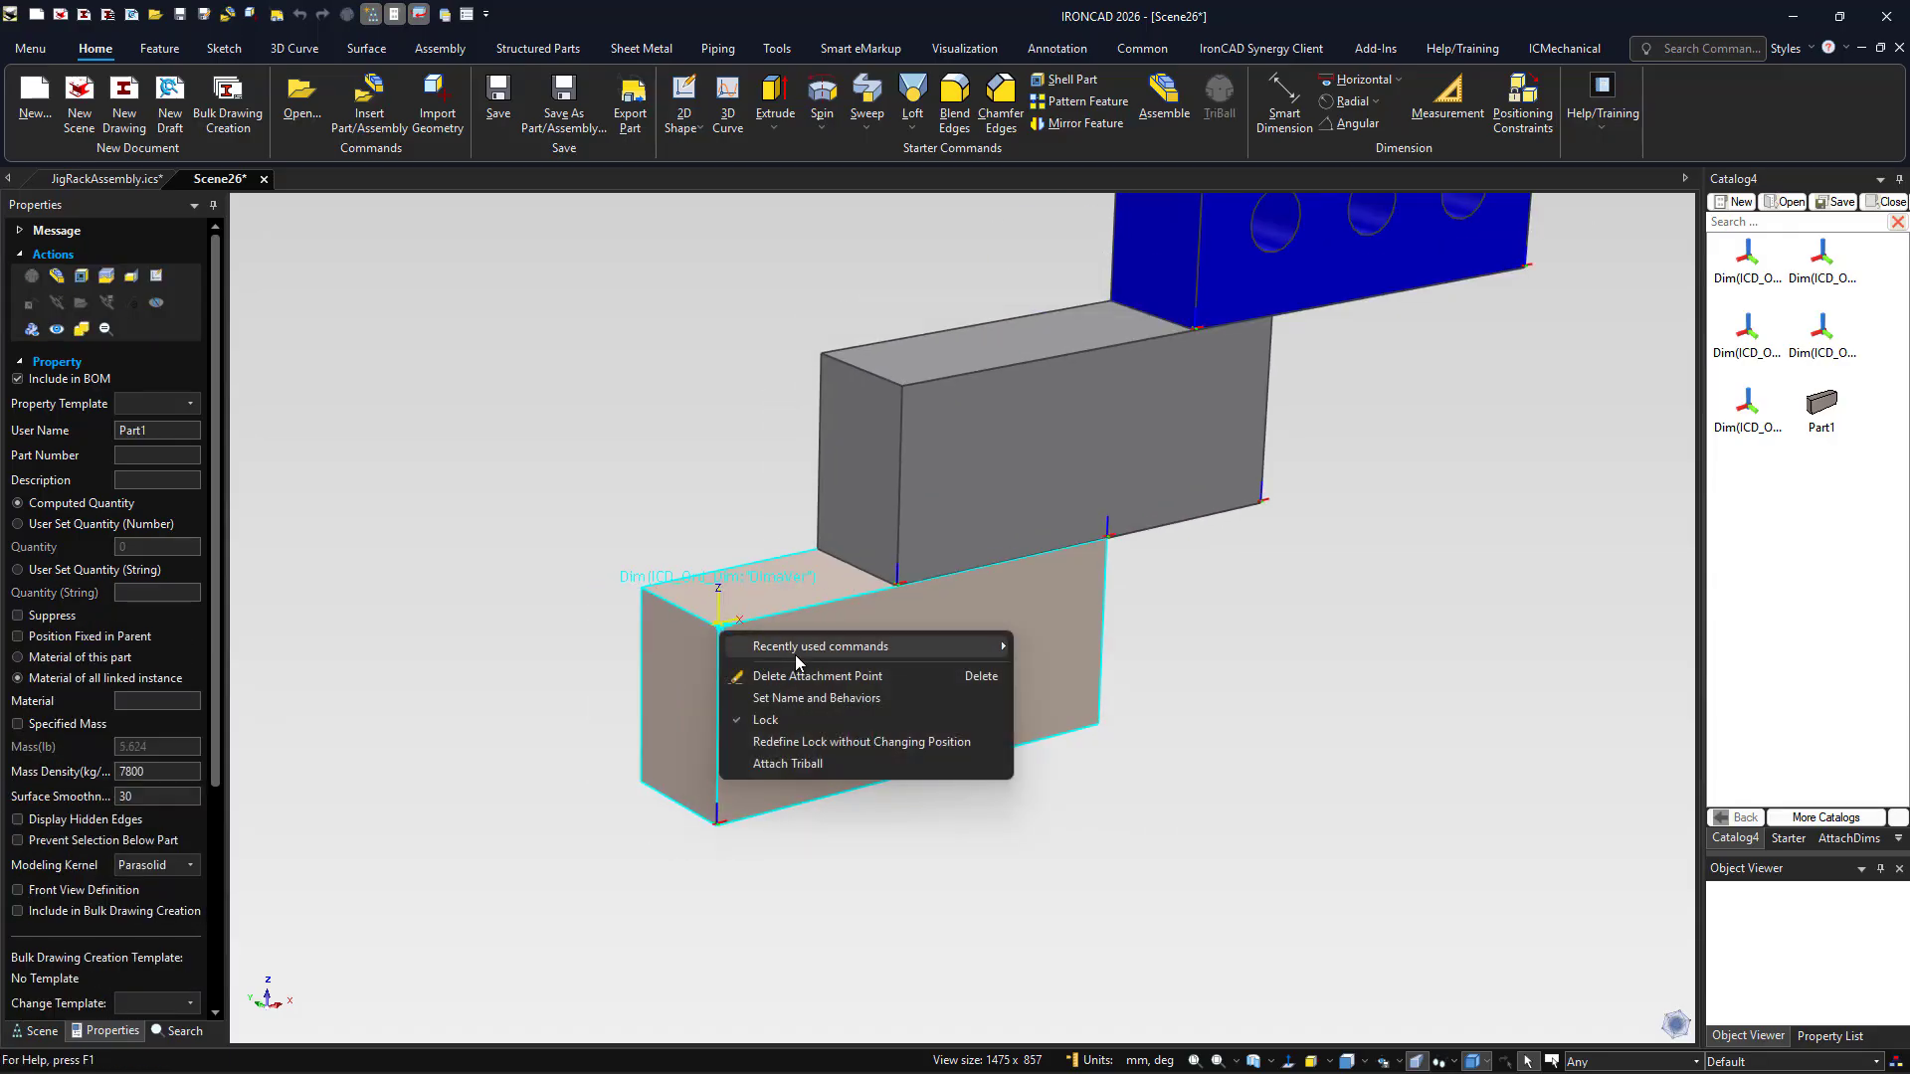
pyautogui.press('Escape')
pyautogui.rightClick(723, 637)
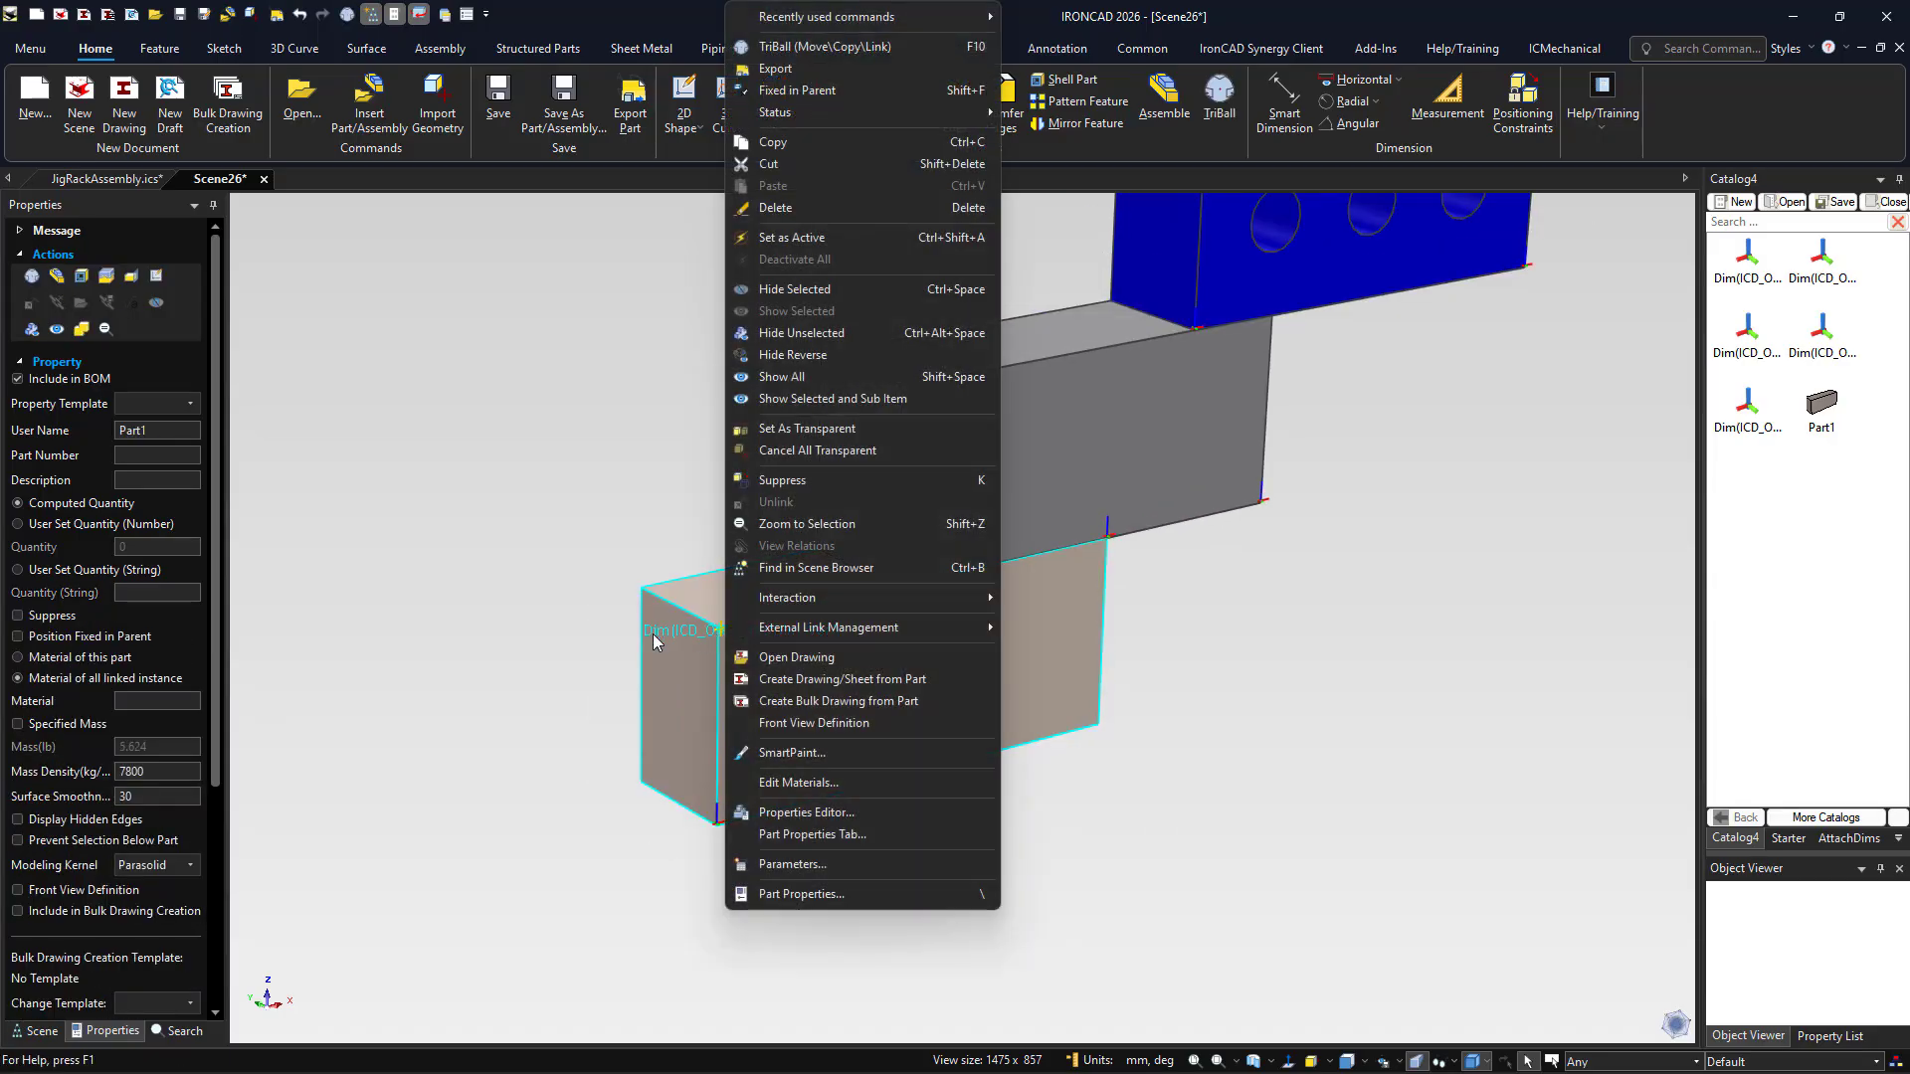
pyautogui.click(336, 615)
pyautogui.click(780, 727)
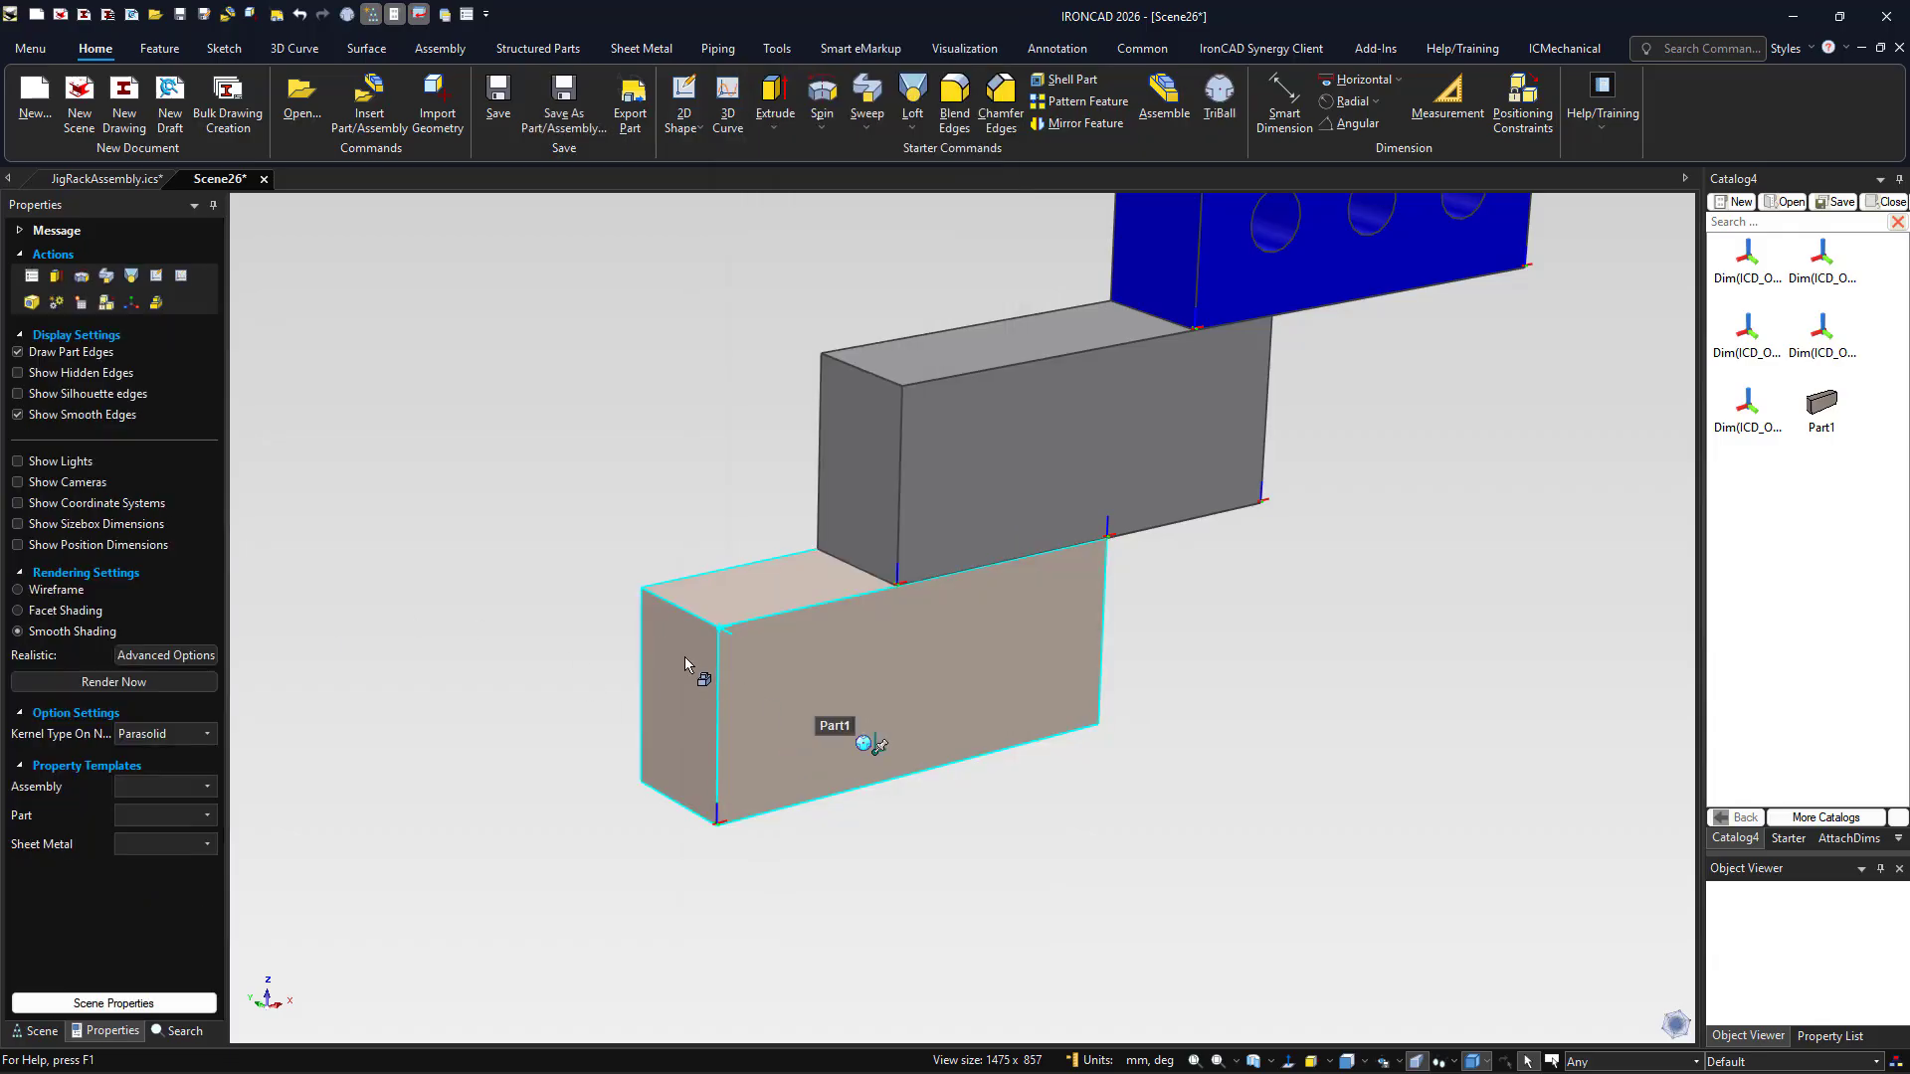
pyautogui.rightClick(722, 629)
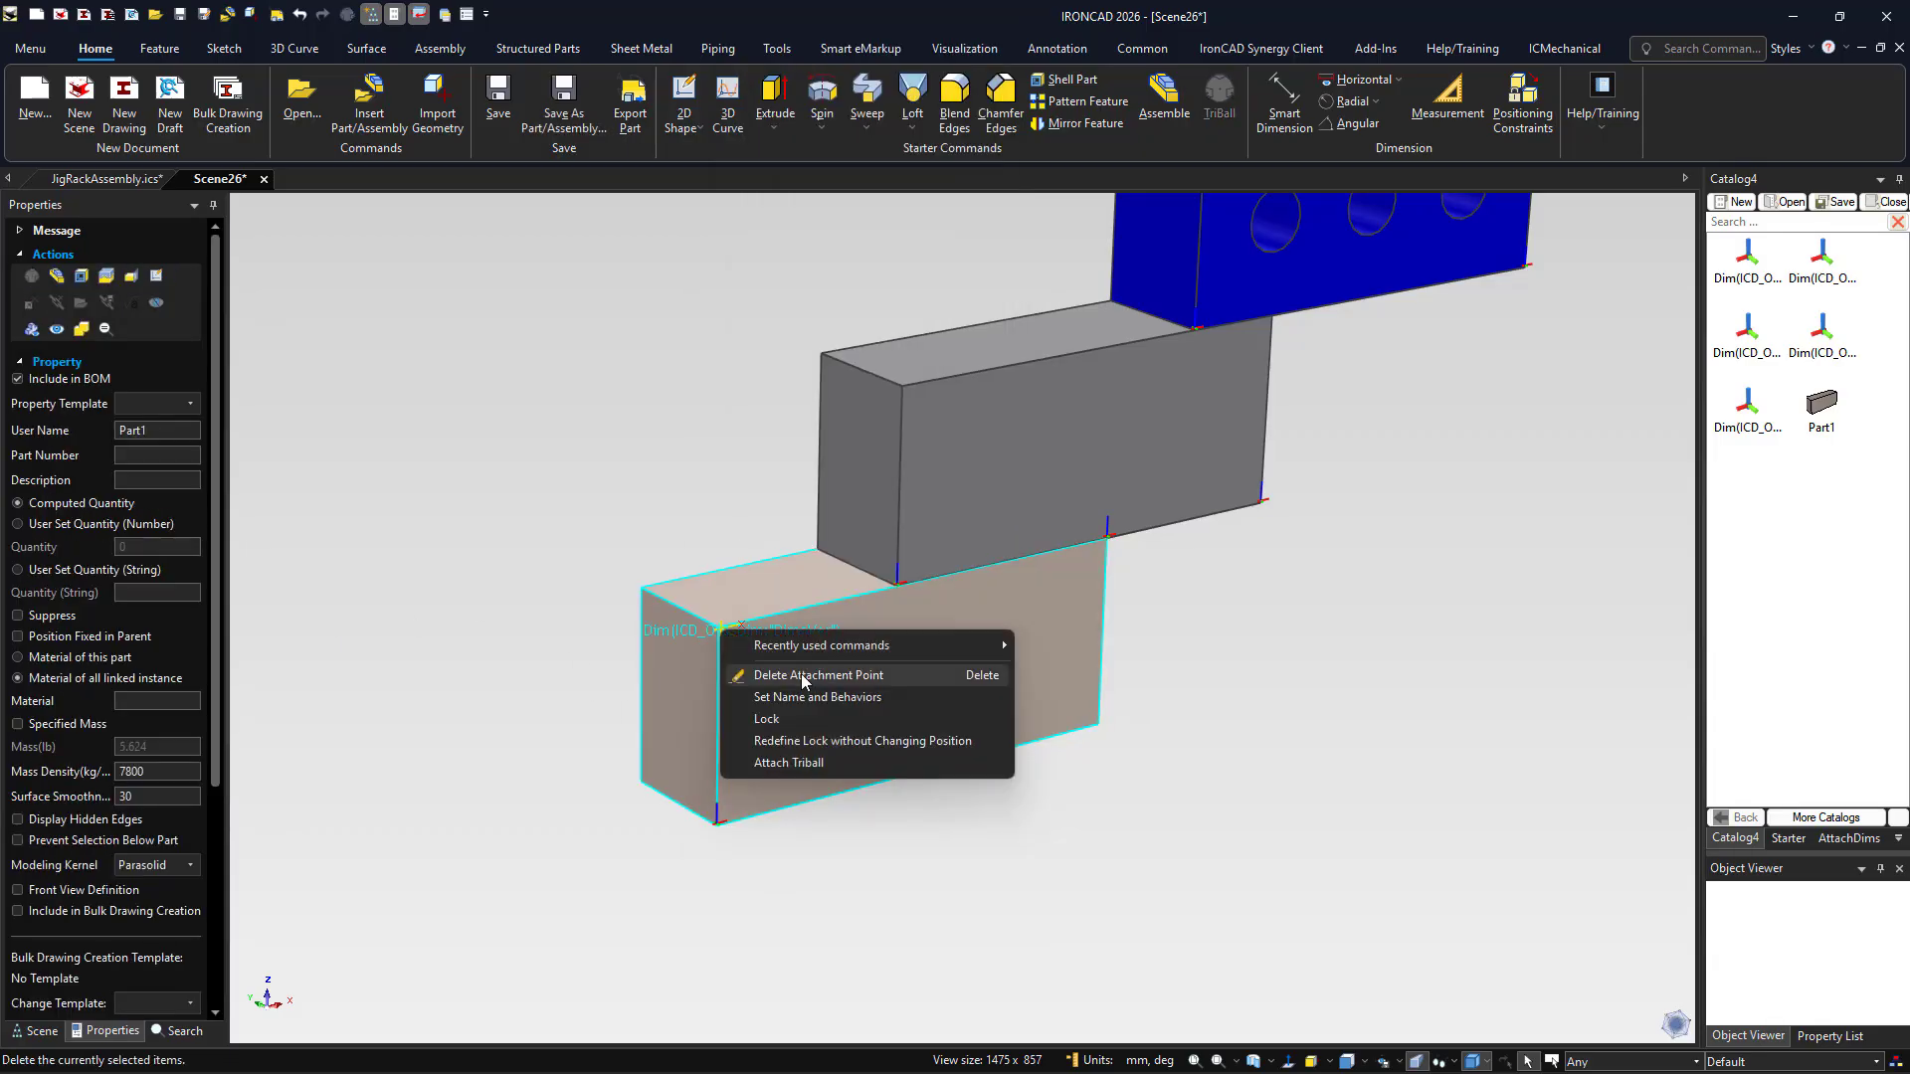
pyautogui.click(816, 675)
# Attach DimaVer points to the assembly at the upper left front corners of the beige, gray and blue blocks
pyautogui.click(995, 703)
pyautogui.scroll(-2, 1179, 563)
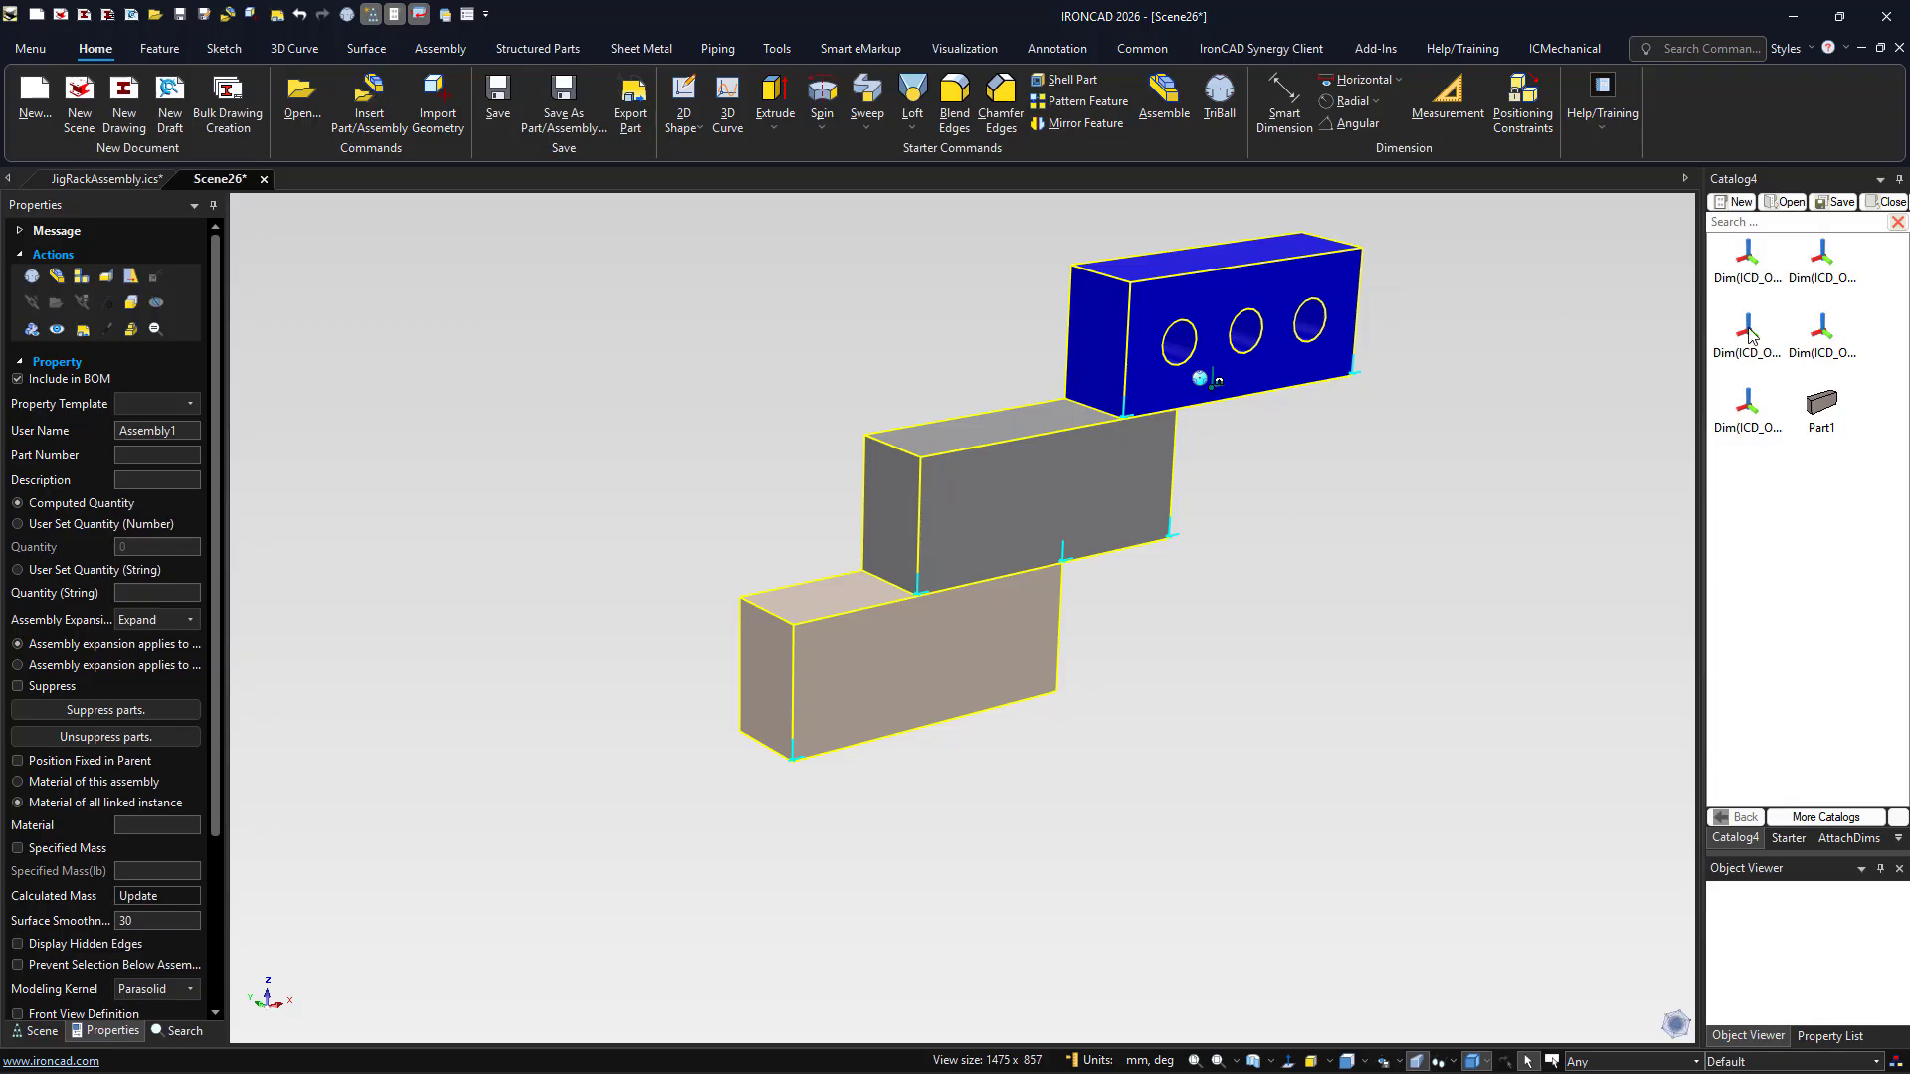
pyautogui.moveTo(1741, 413); pyautogui.dragTo(793, 622)
pyautogui.moveTo(1781, 440); pyautogui.dragTo(921, 456)
pyautogui.moveTo(1199, 378); pyautogui.dragTo(1131, 280)
pyautogui.click(1247, 659)
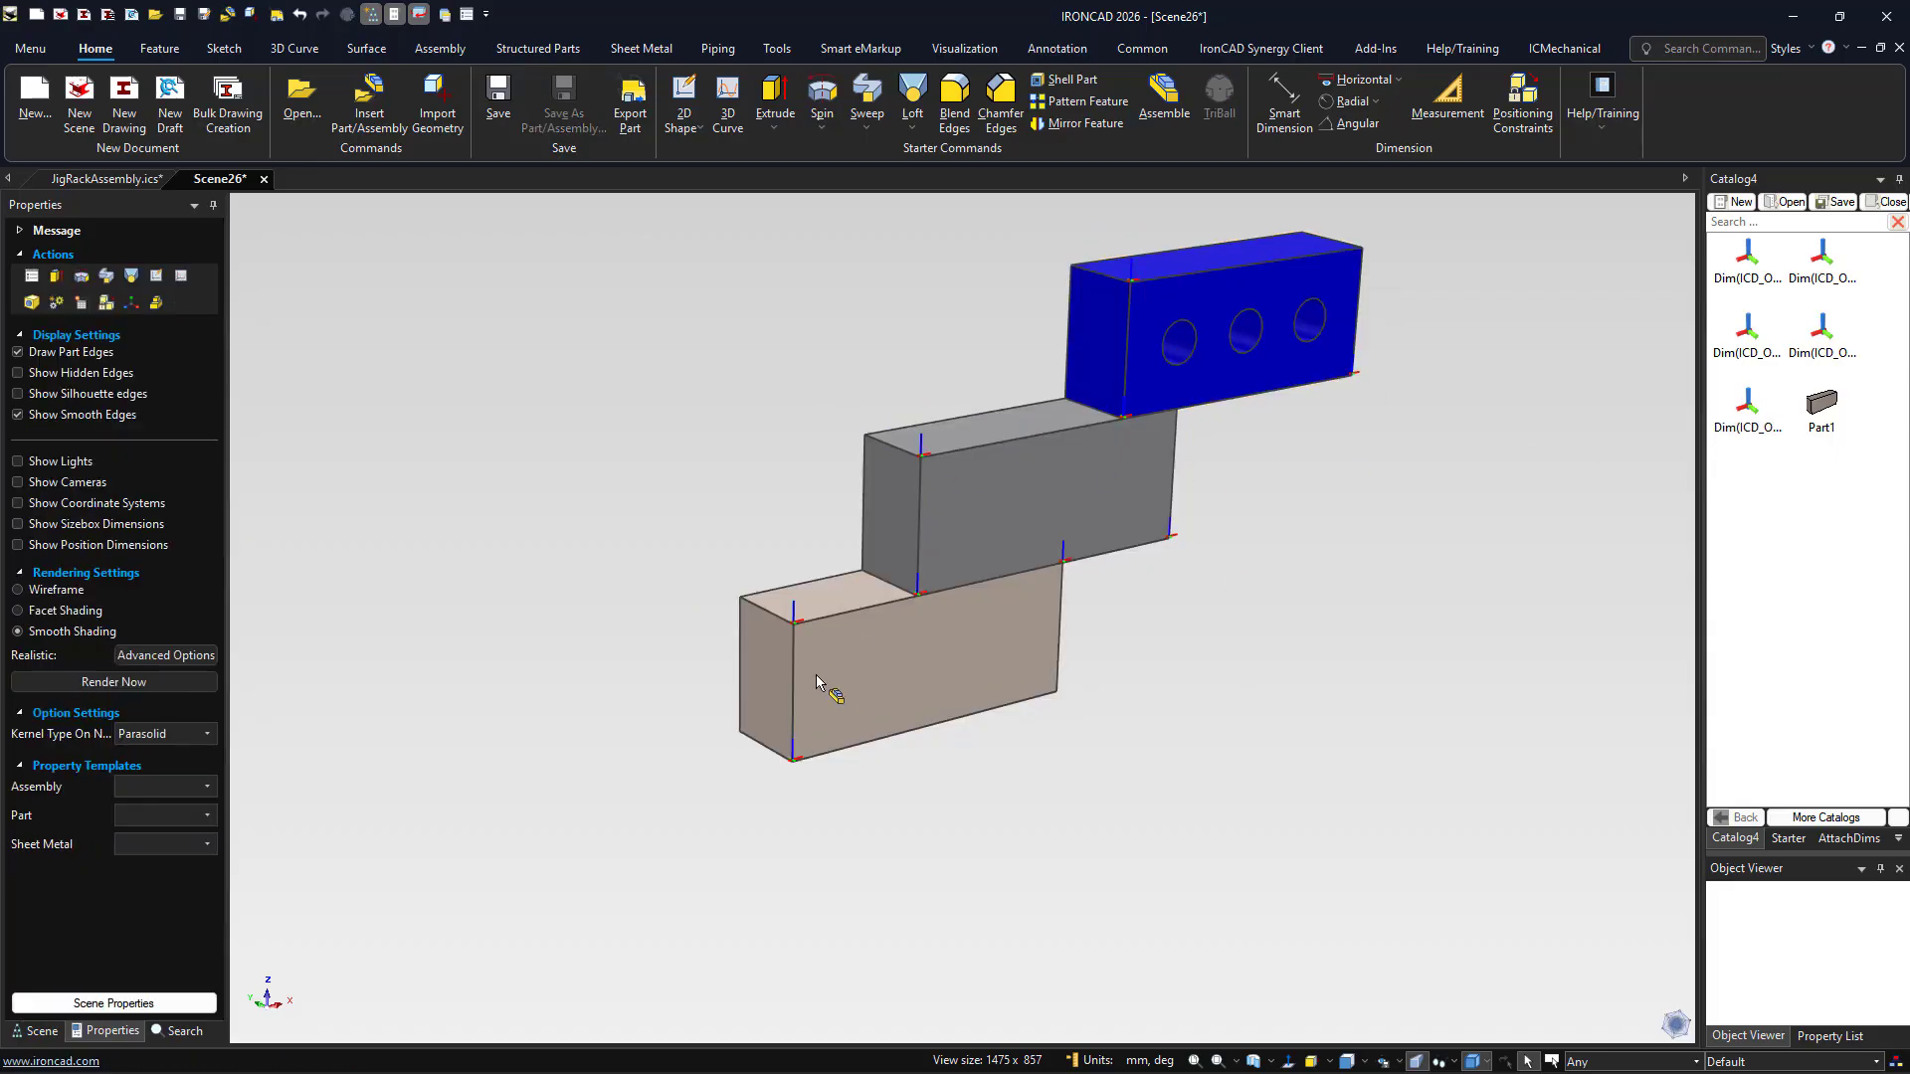
# Attach another DimaVer point to the assembly about midway up the beige block's left front vertical edge
pyautogui.click(802, 622)
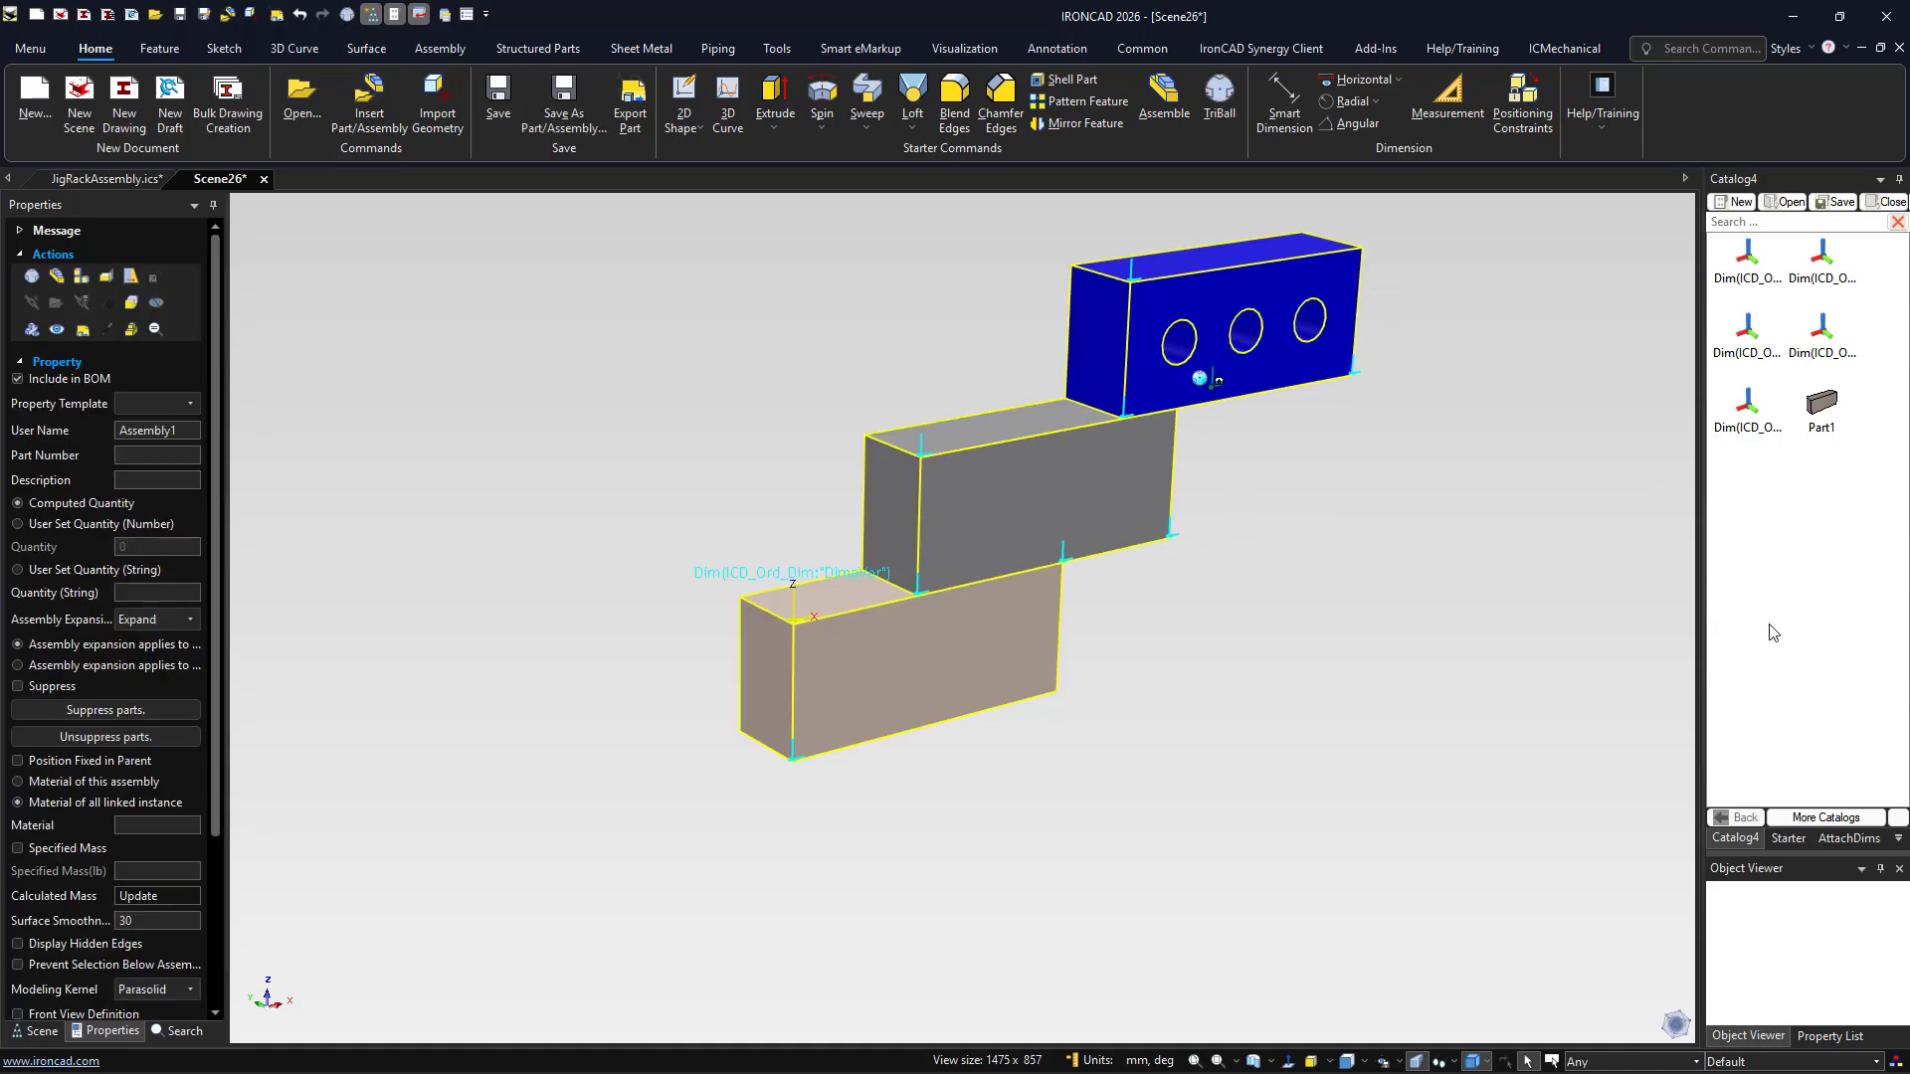
pyautogui.moveTo(1747, 403); pyautogui.dragTo(797, 696)
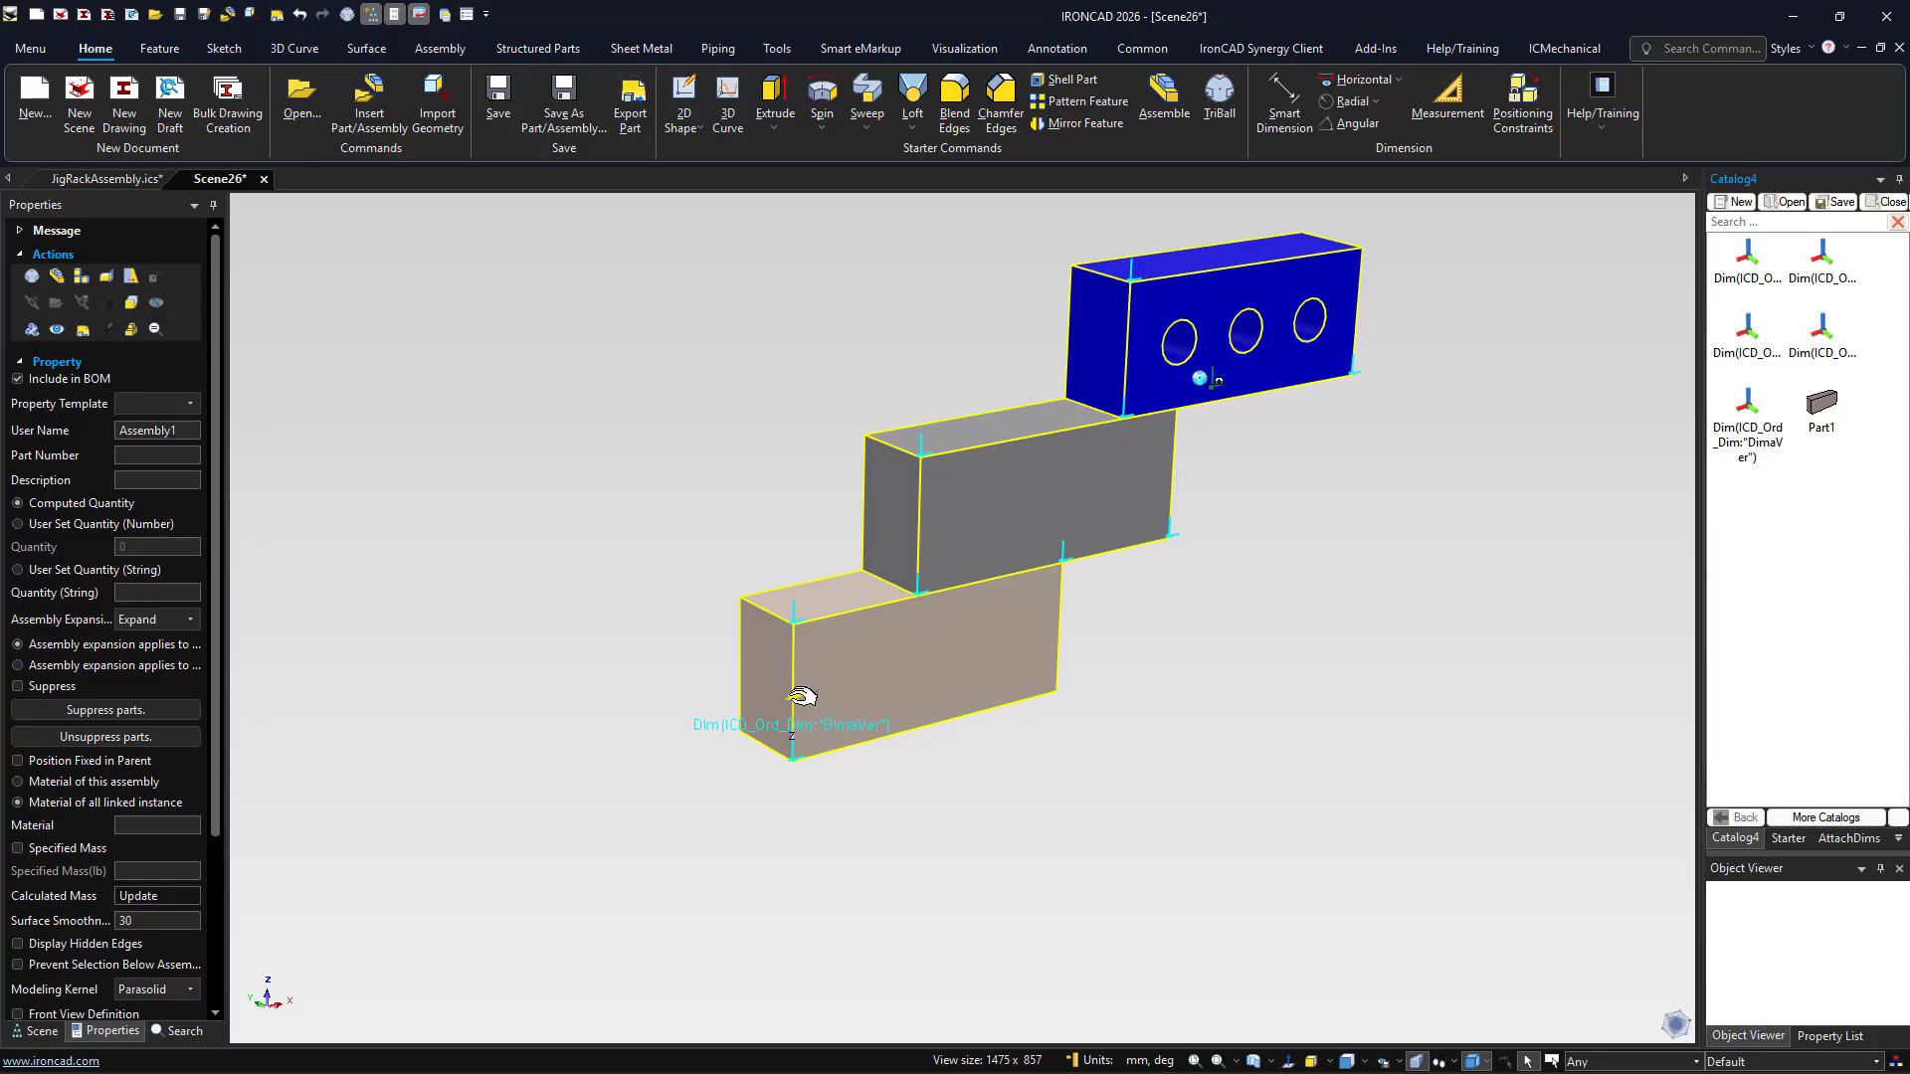
pyautogui.rightClick(798, 699)
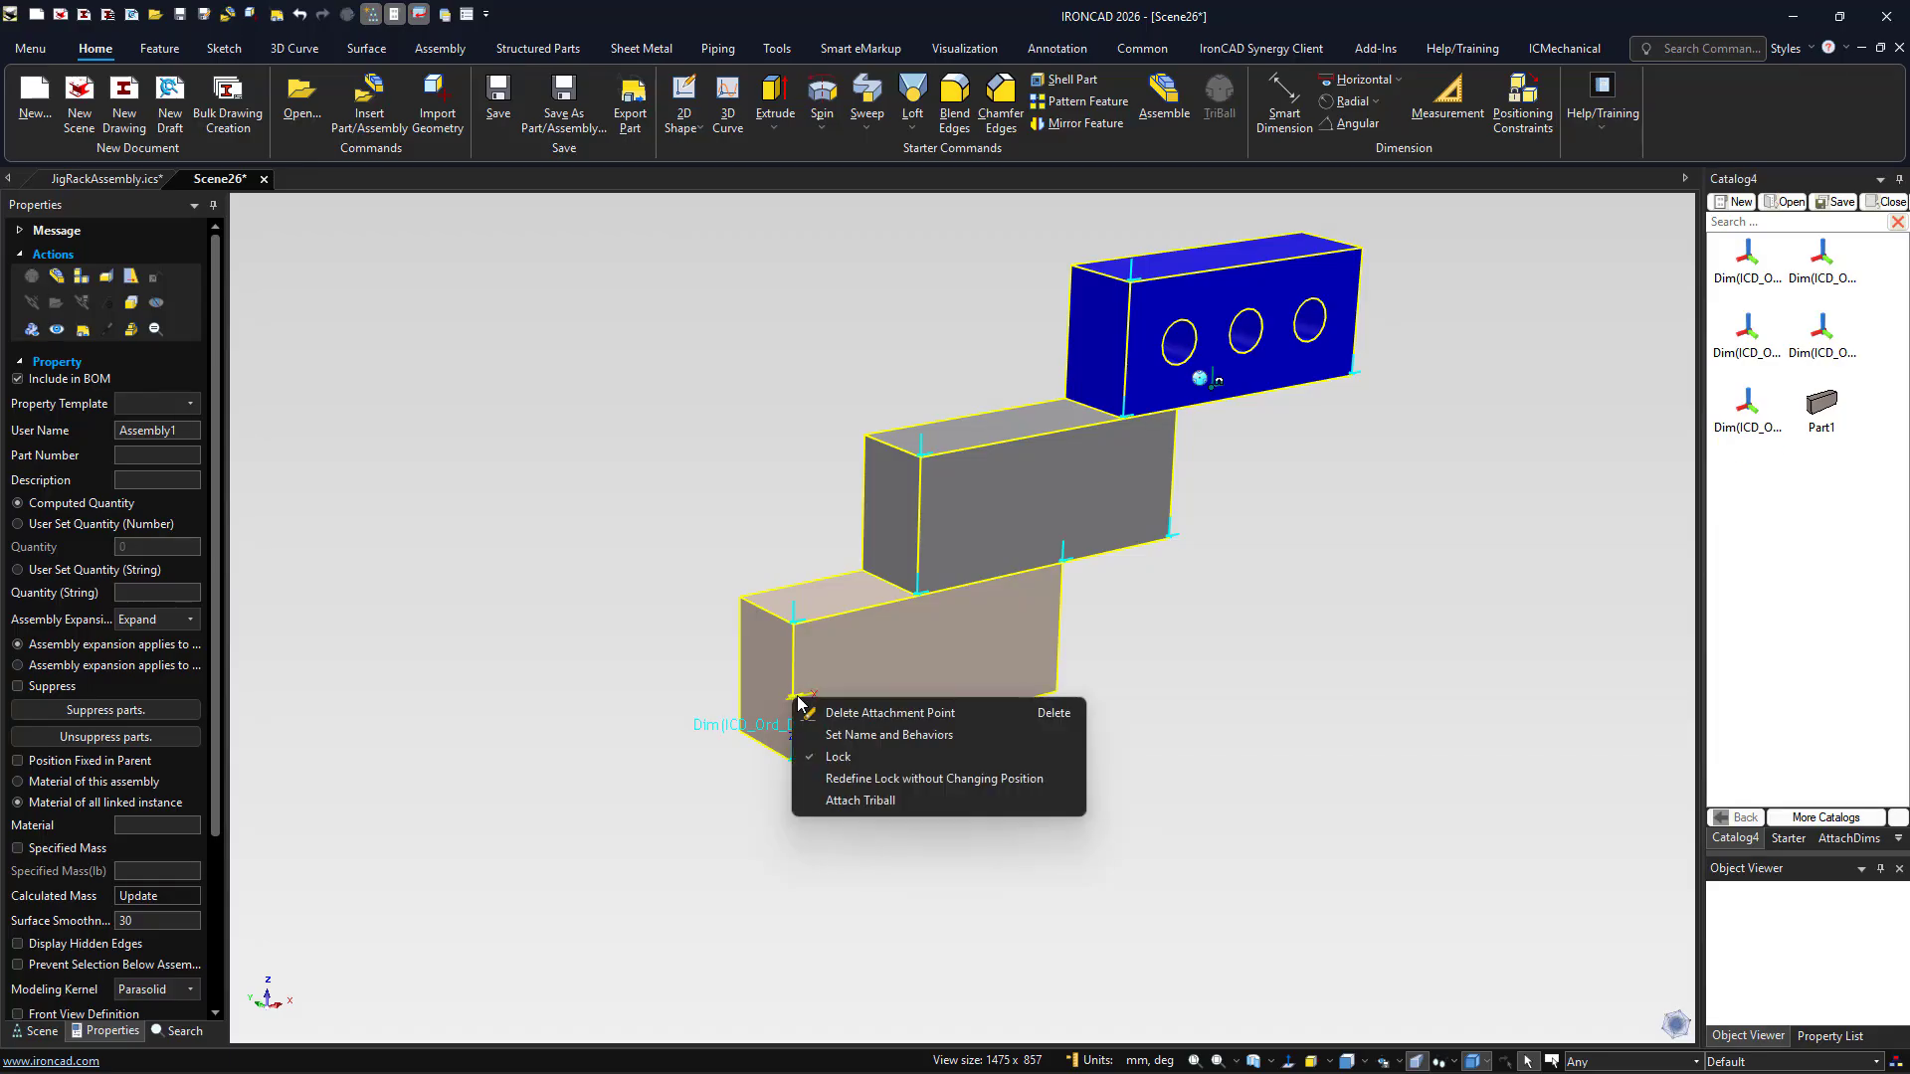
pyautogui.click(1202, 676)
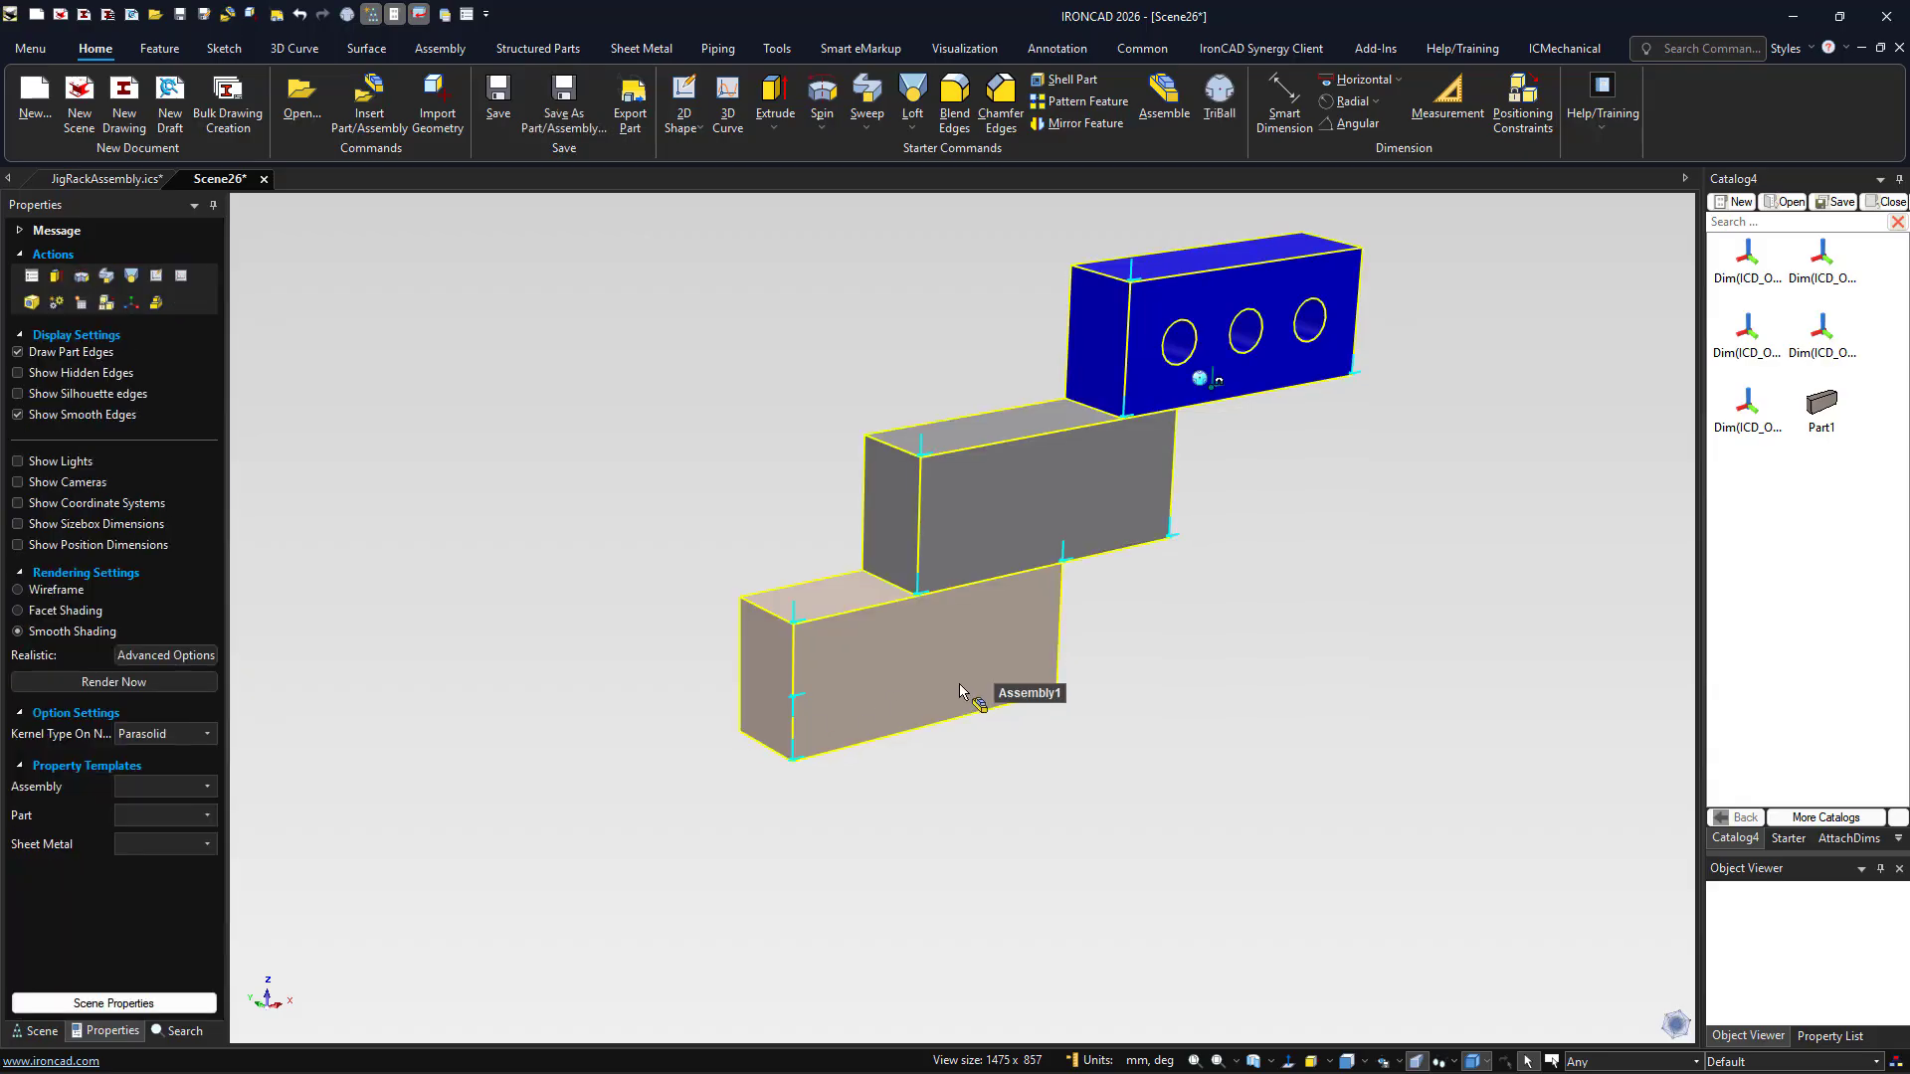
# Open the name and behavior settings of the point on the beige block's vertical edge and choose the Dimension Group property
pyautogui.click(777, 47)
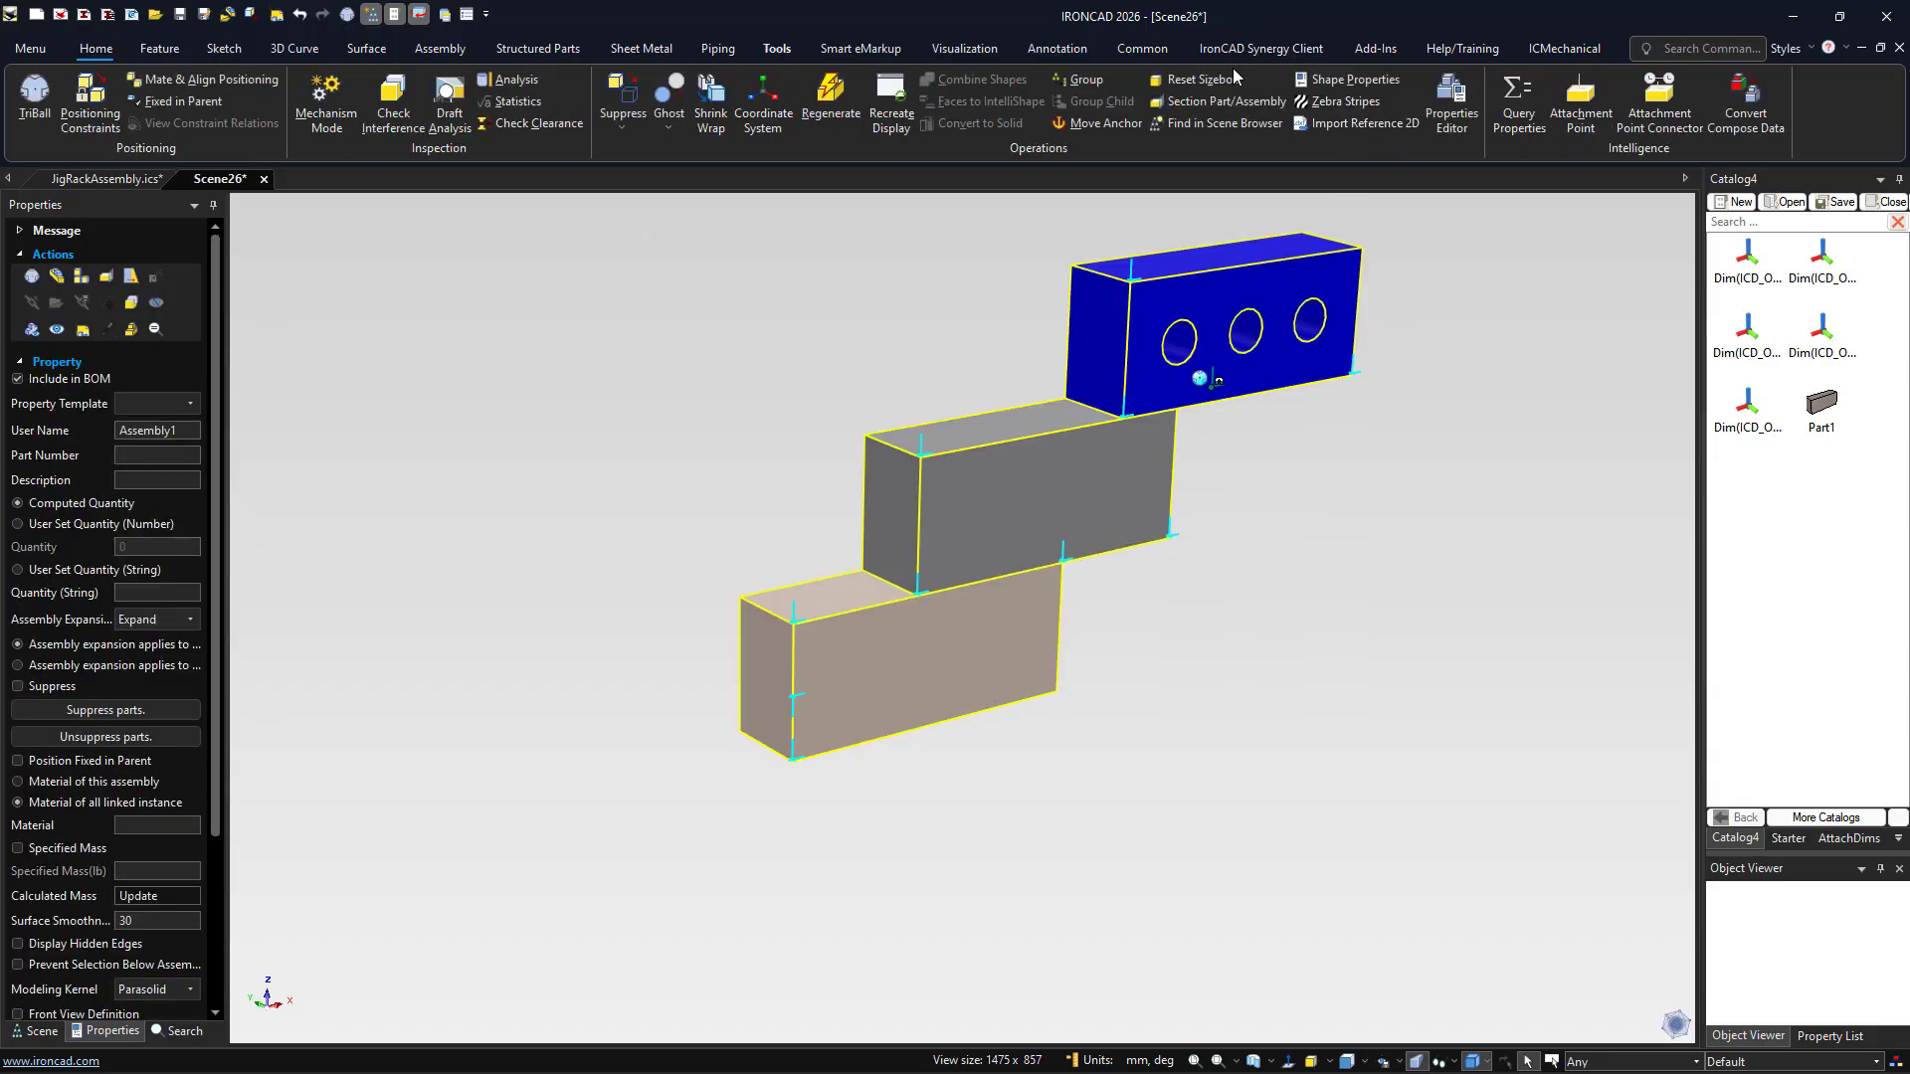
pyautogui.rightClick(800, 695)
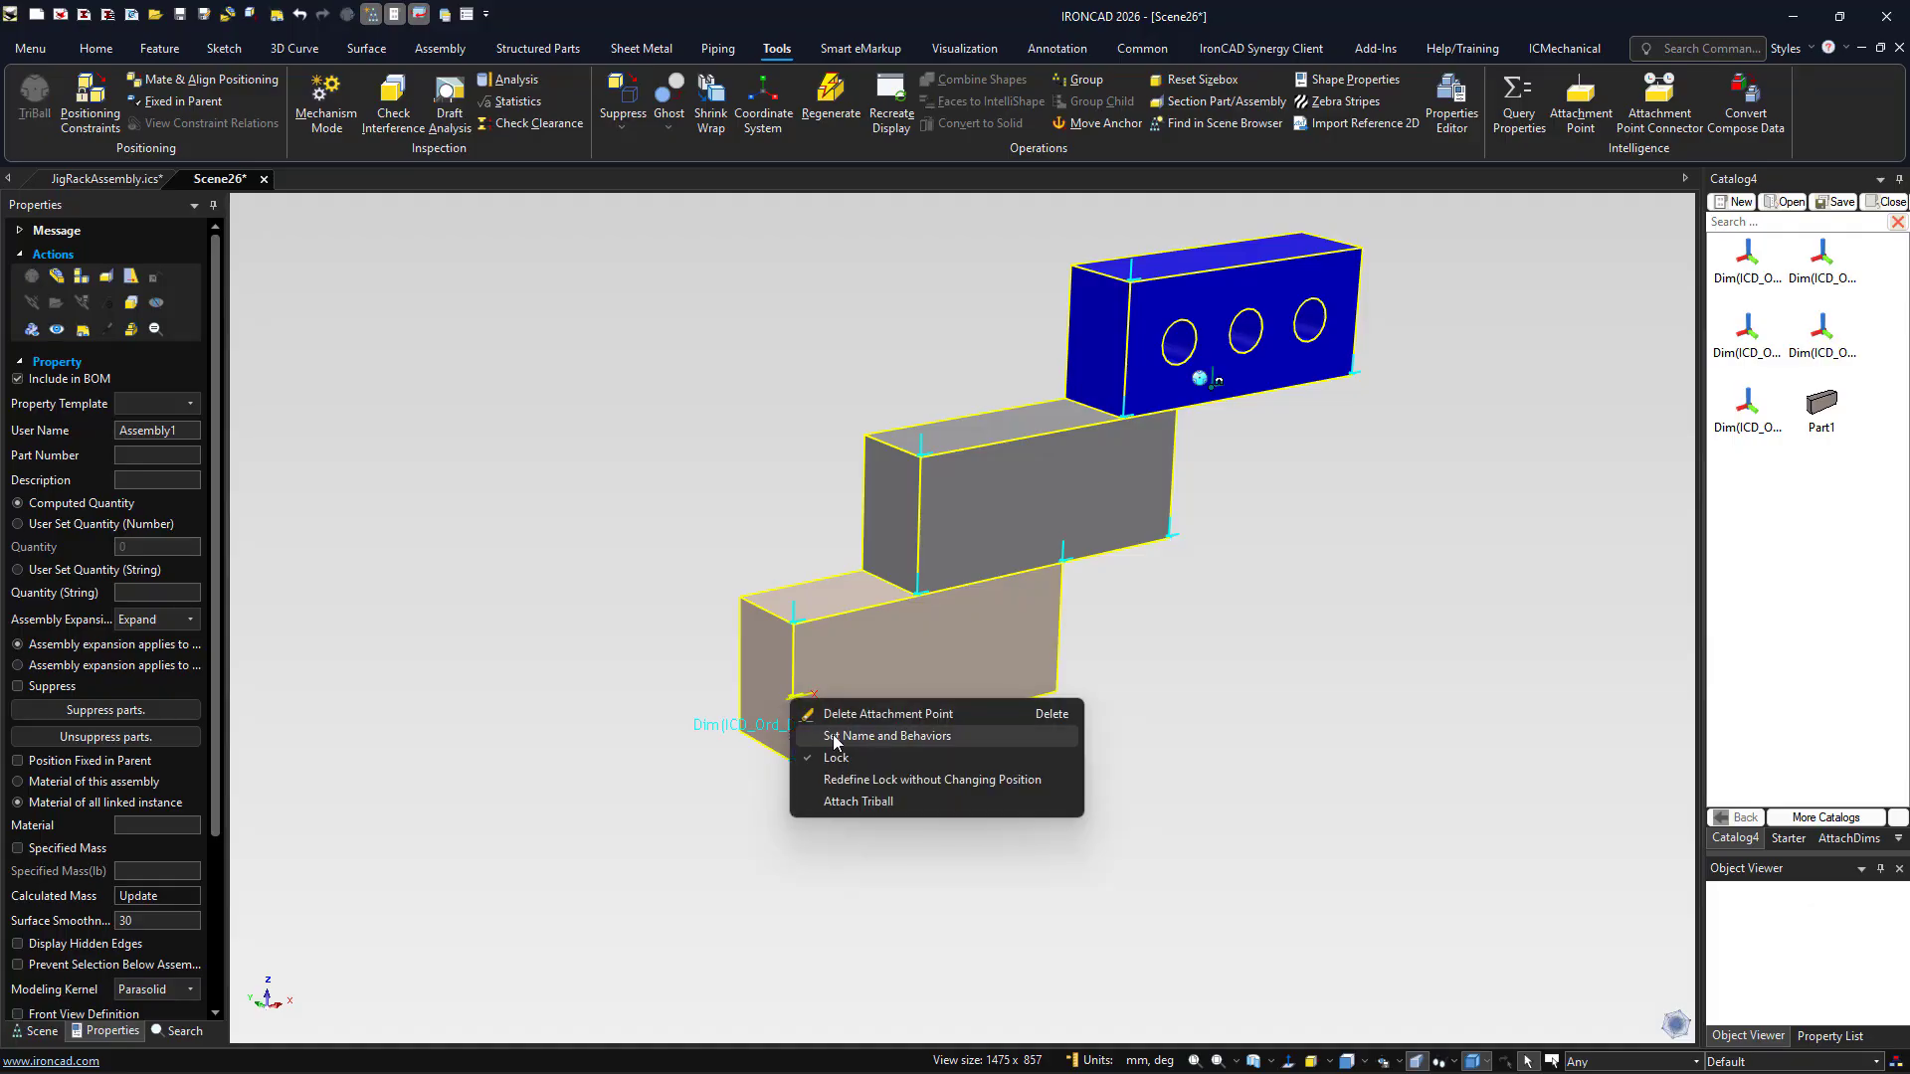
pyautogui.click(835, 738)
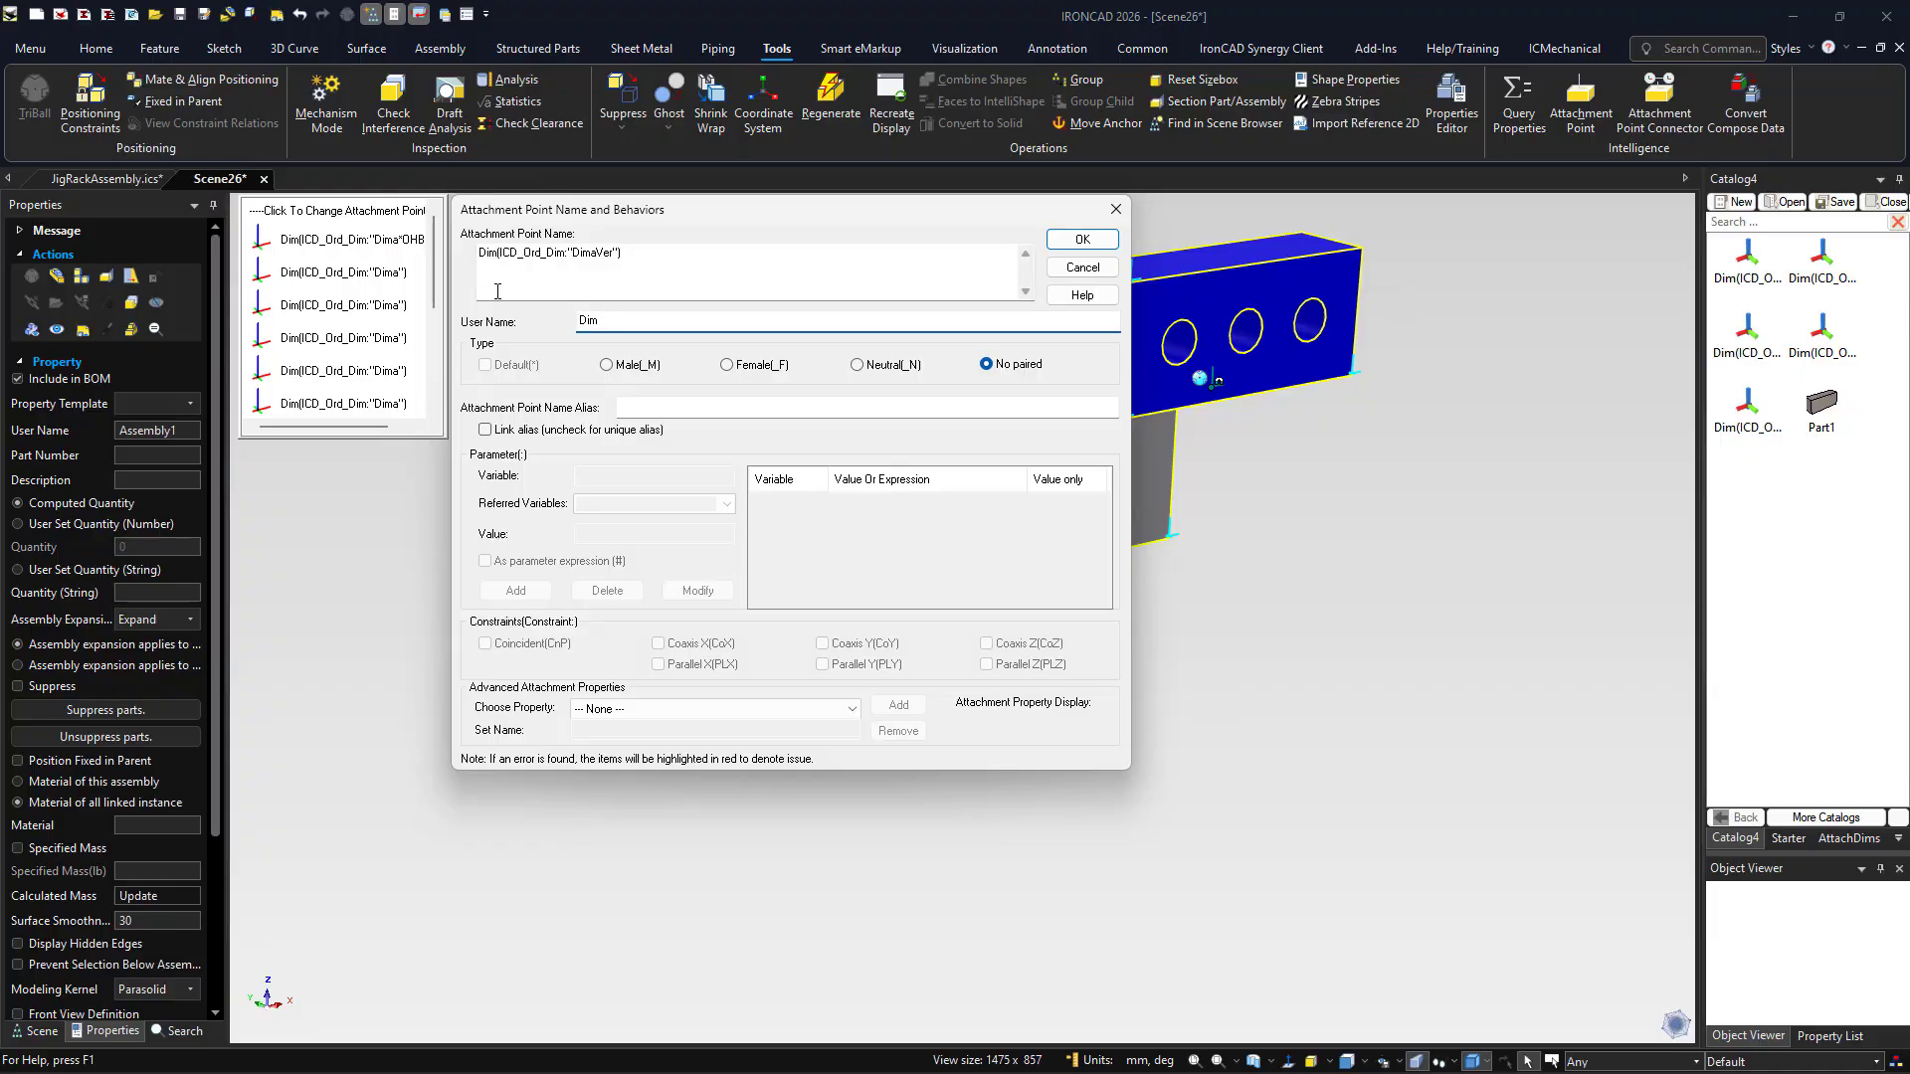
pyautogui.click(684, 711)
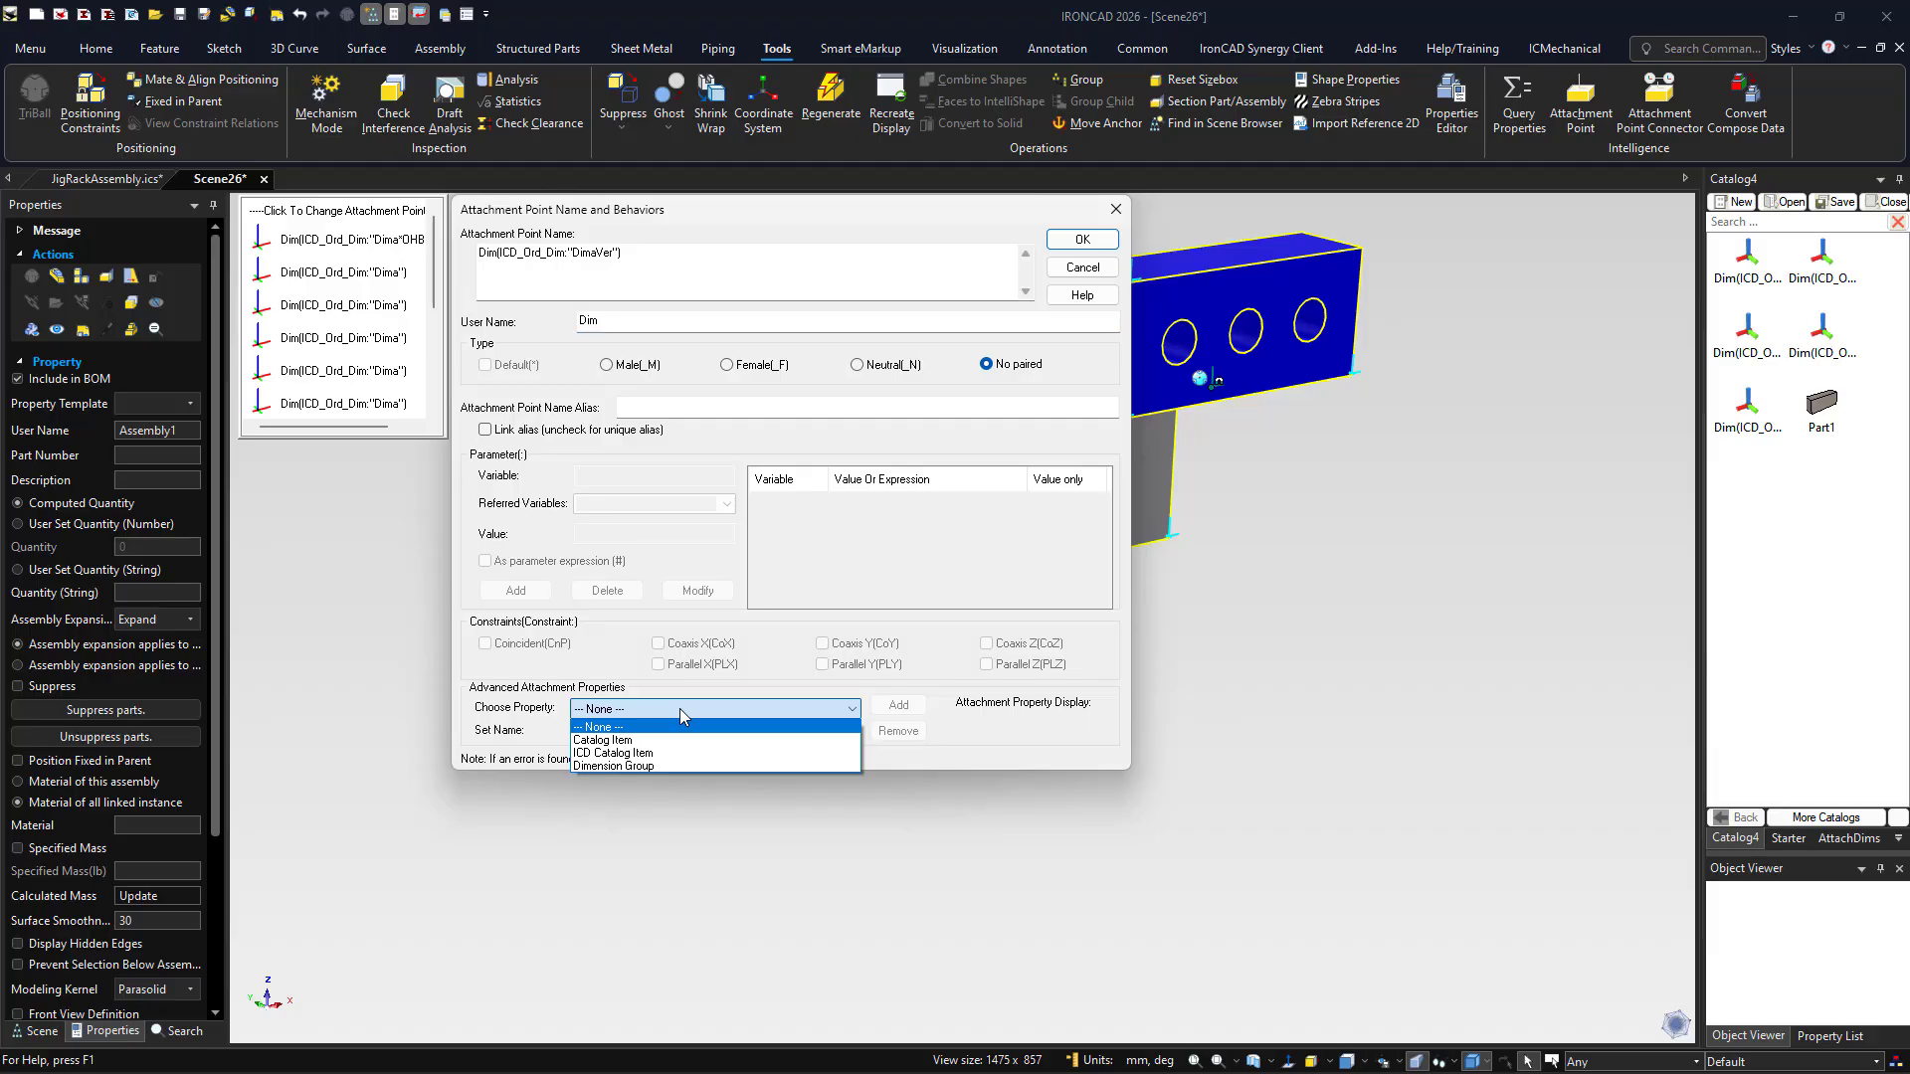
pyautogui.click(672, 766)
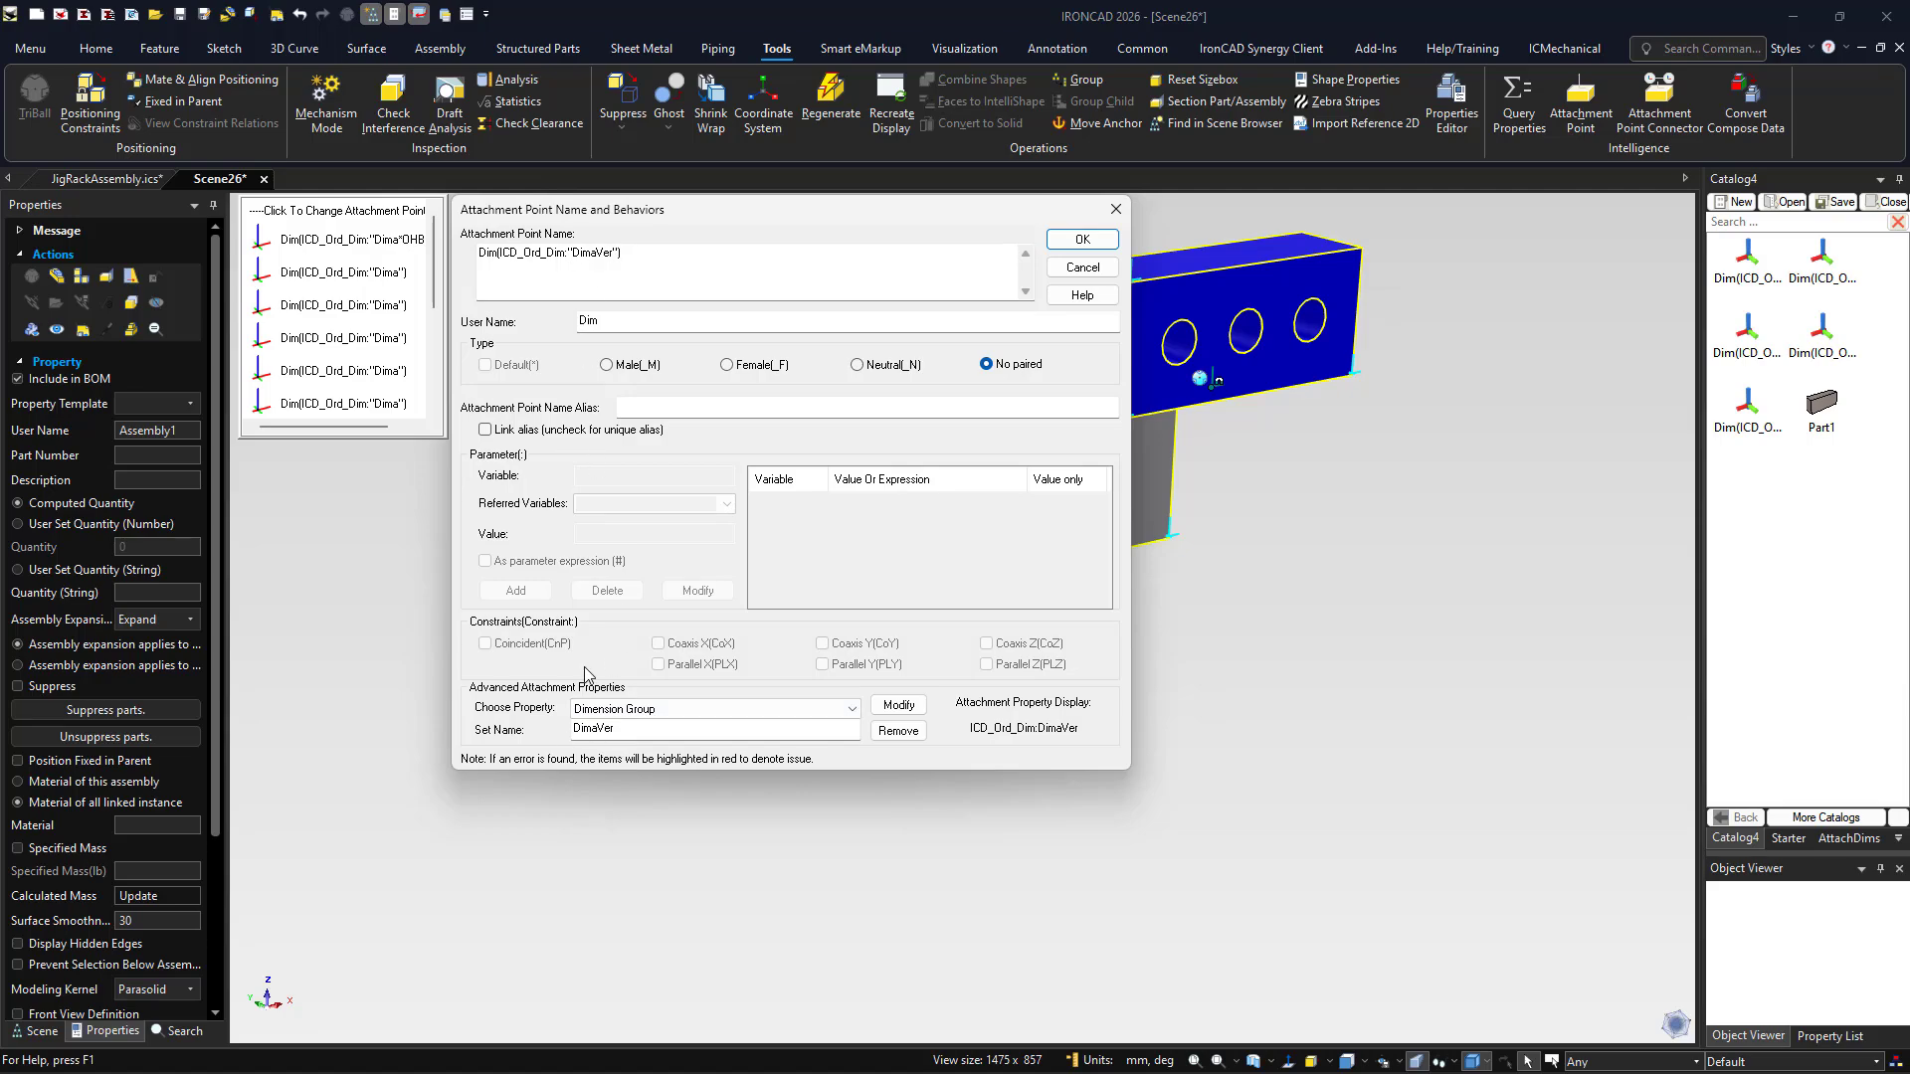
# Set the DimaVer group to Ordinate dimensions with Left vertical alignment, Lower Left origin and the last dimension in the group used
pyautogui.click(898, 706)
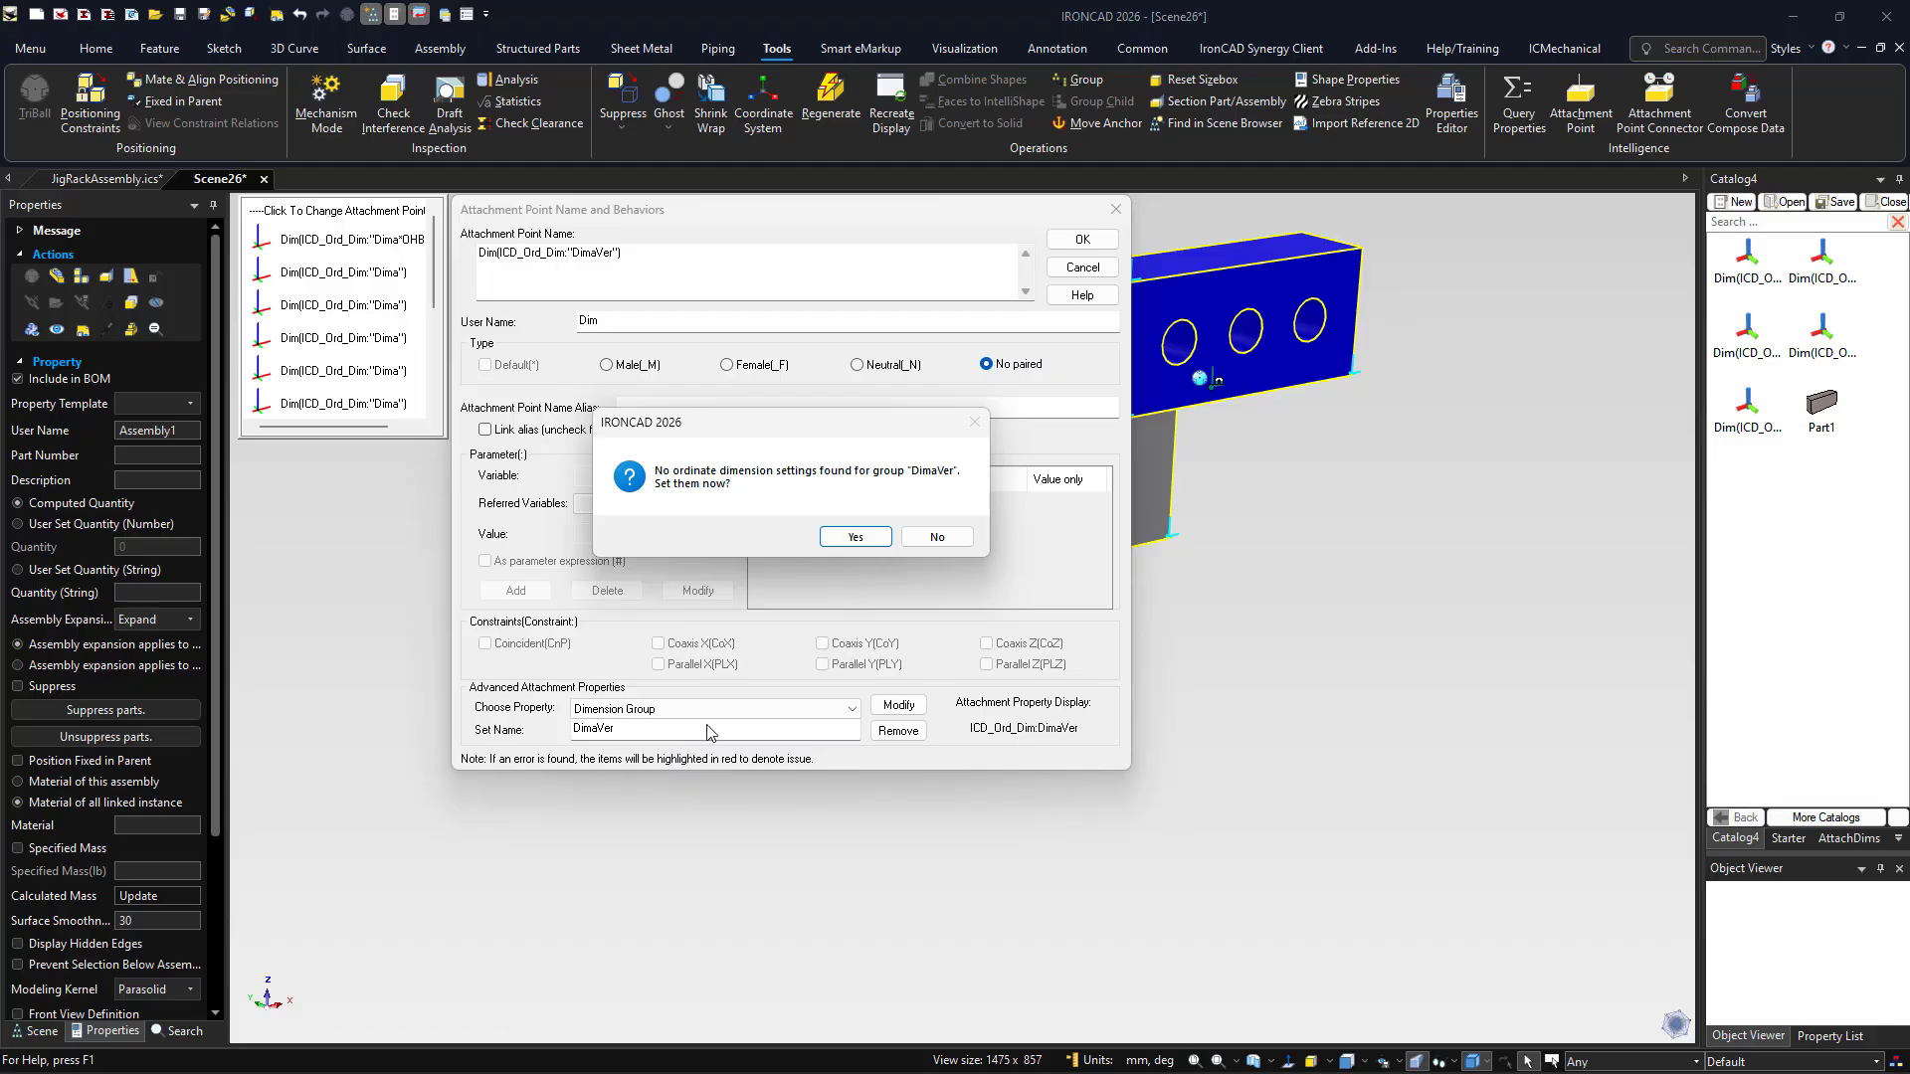
pyautogui.click(855, 538)
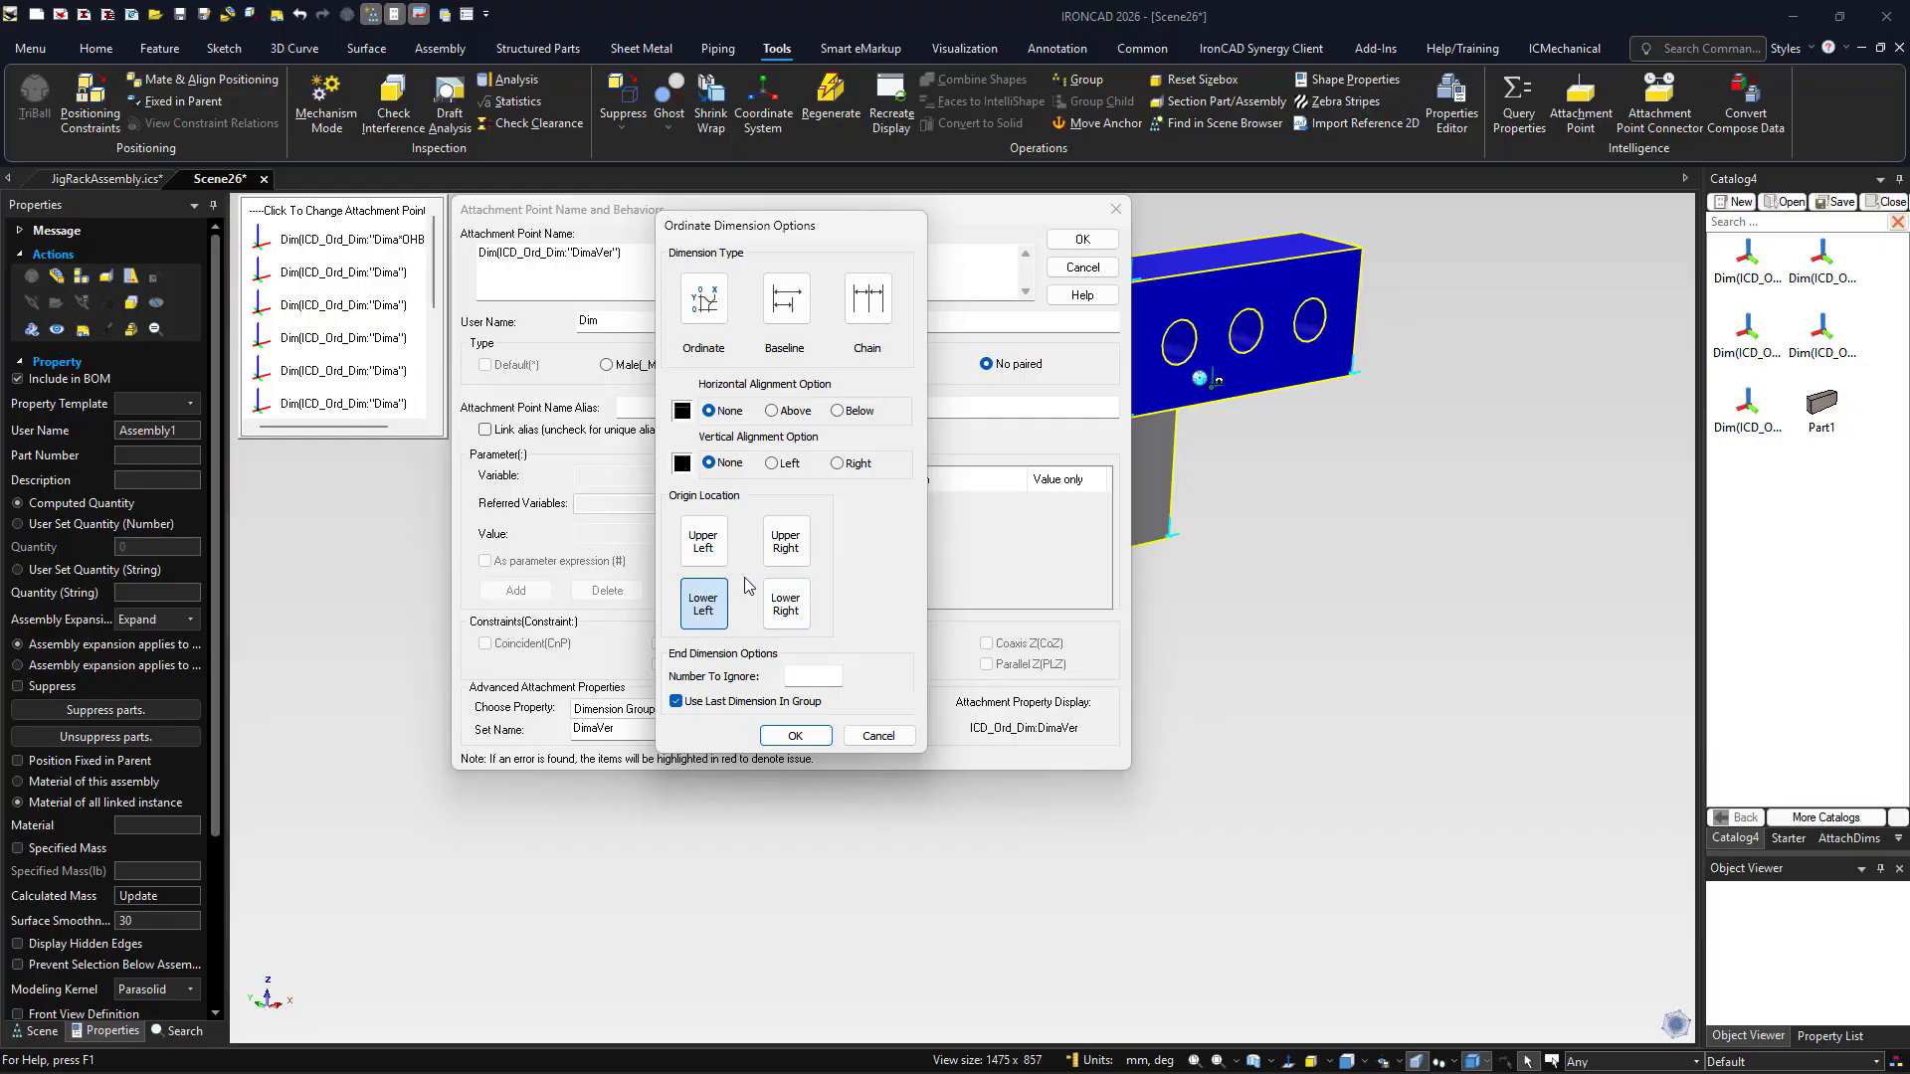
pyautogui.click(776, 464)
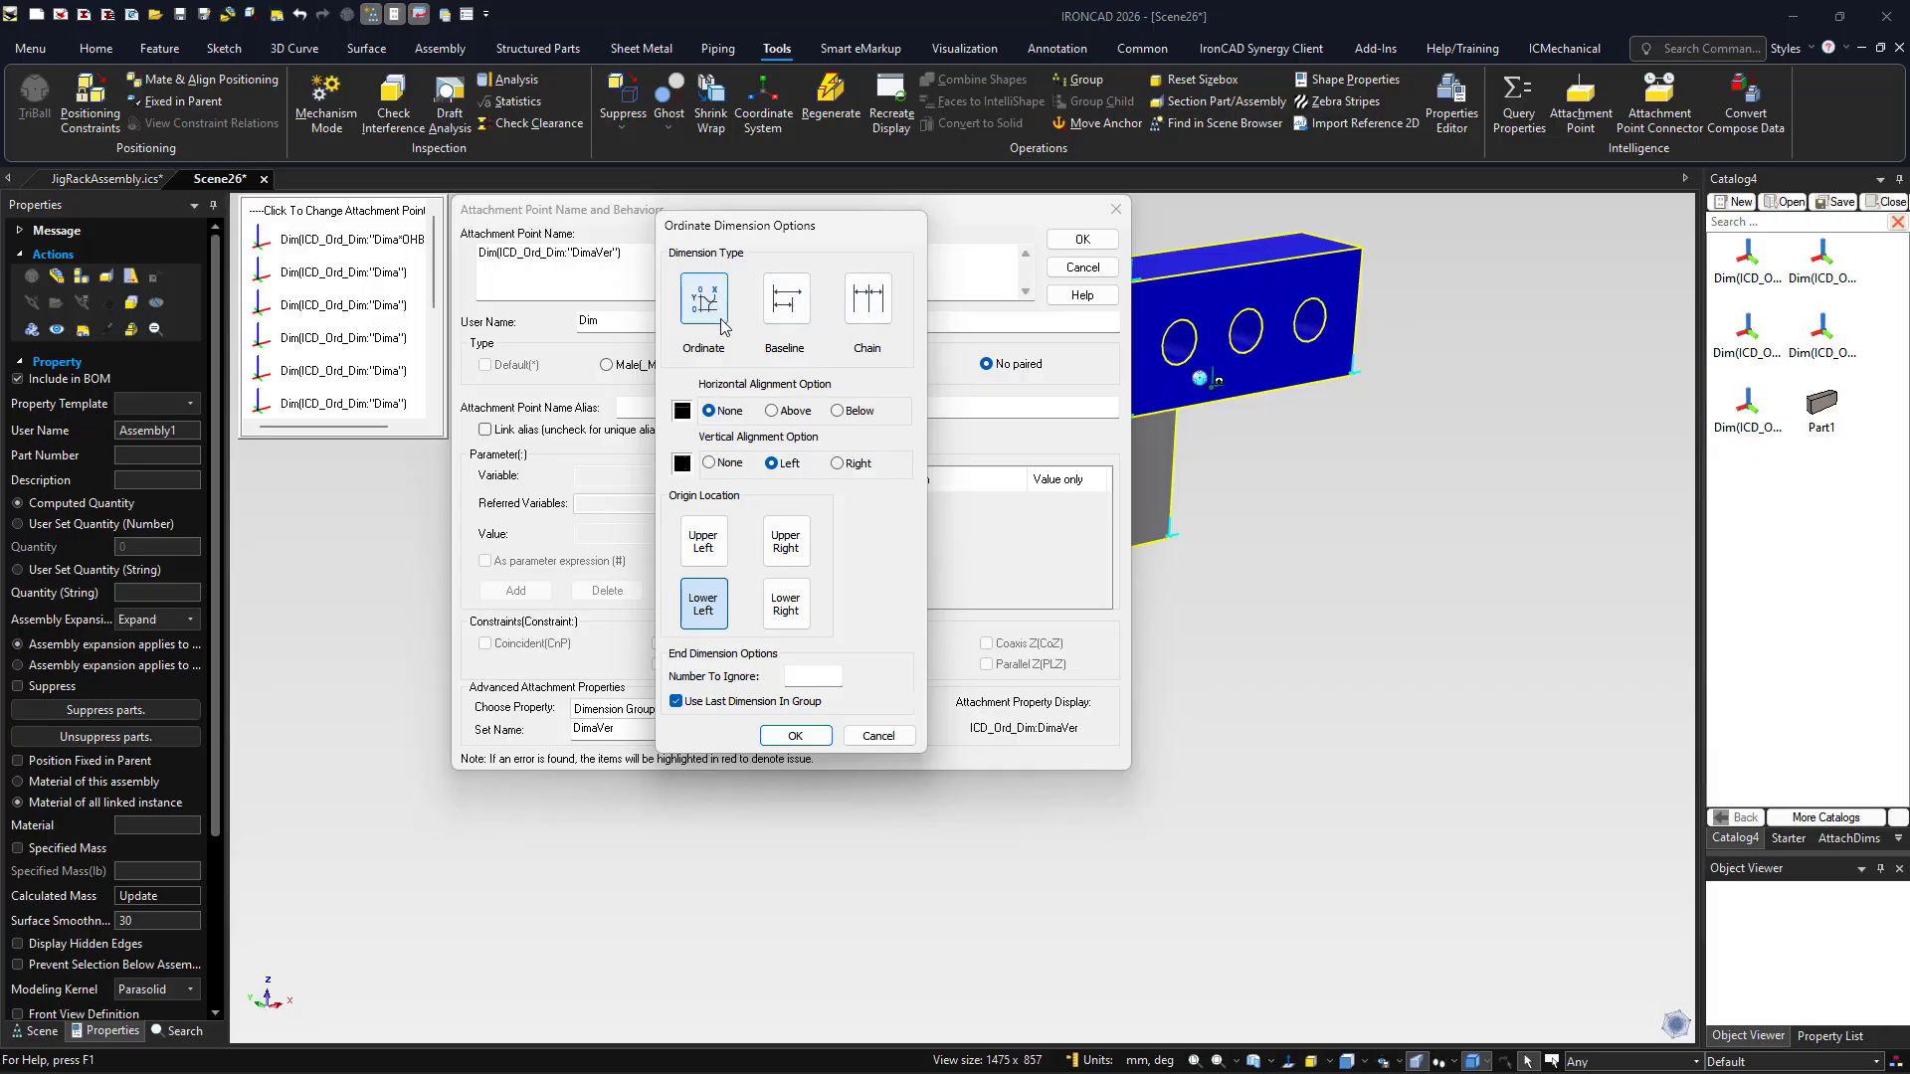
pyautogui.click(868, 298)
pyautogui.click(702, 306)
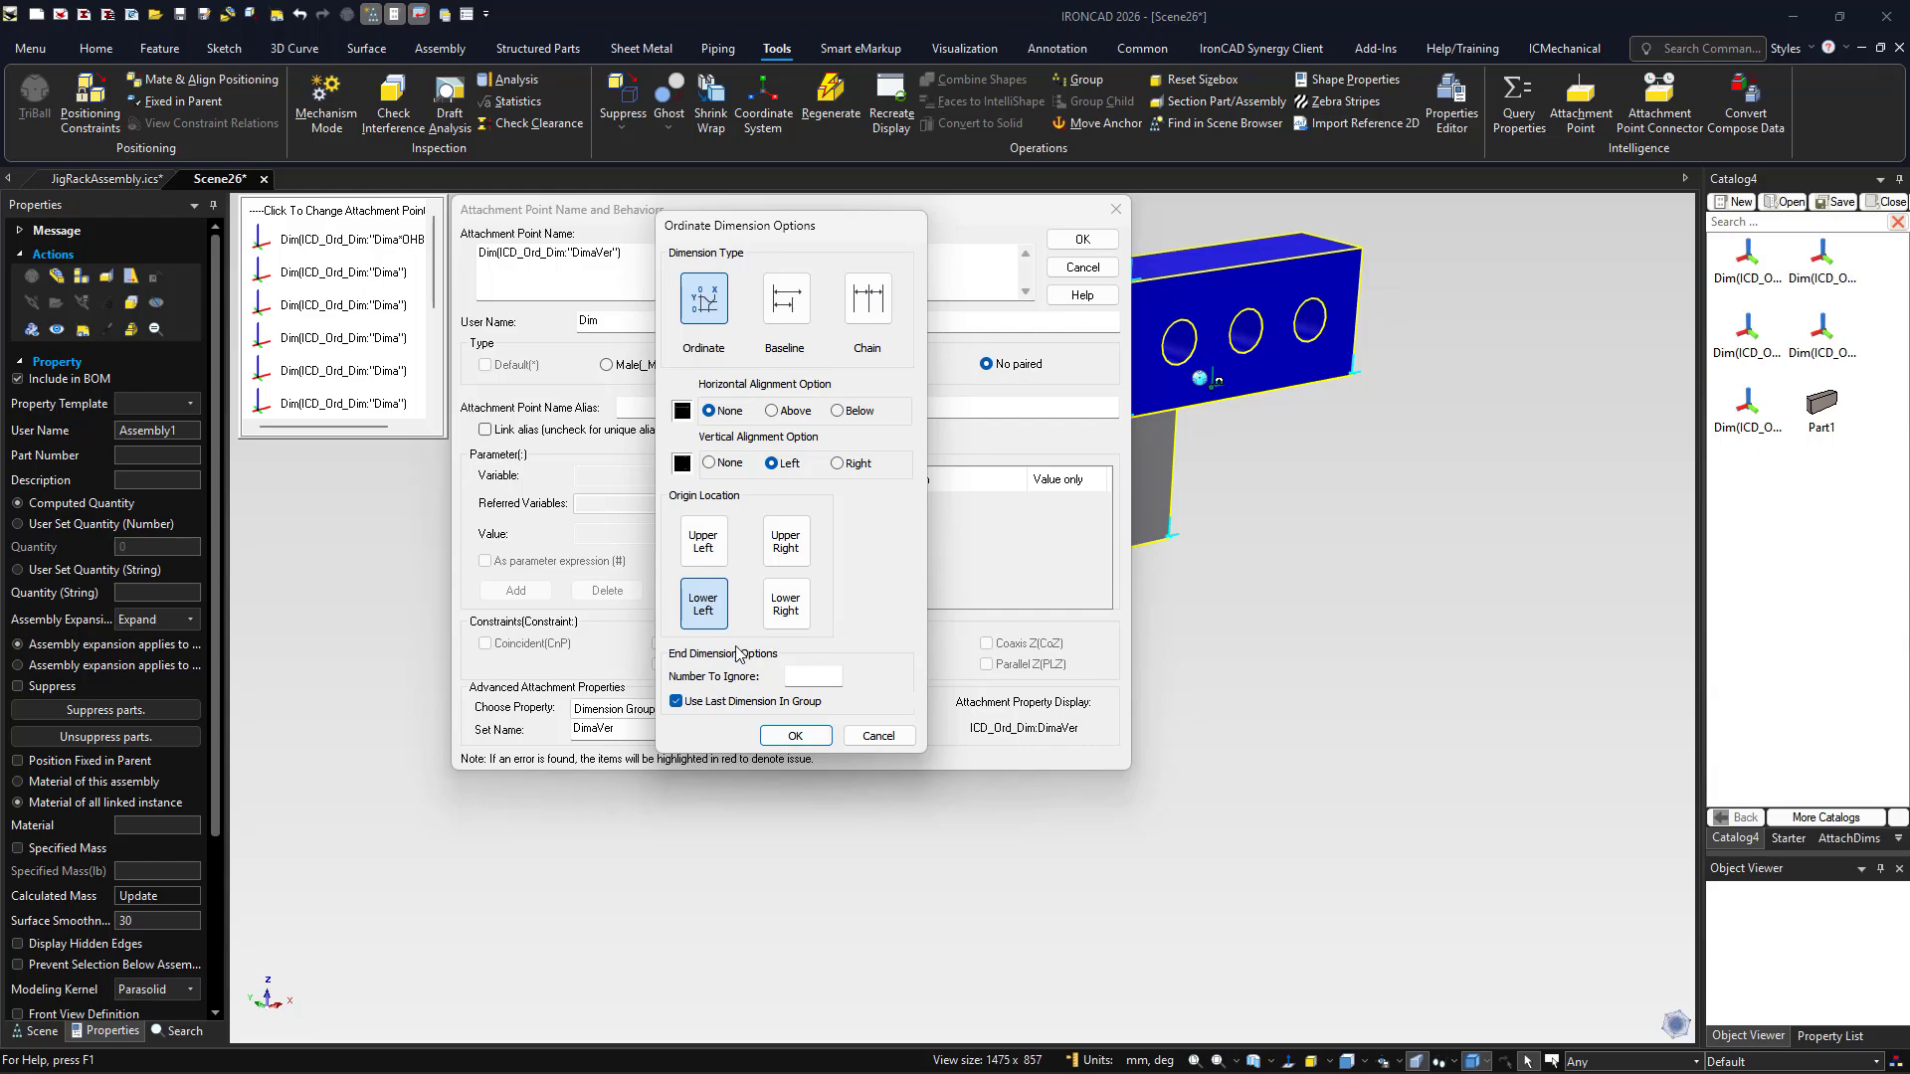
pyautogui.click(795, 736)
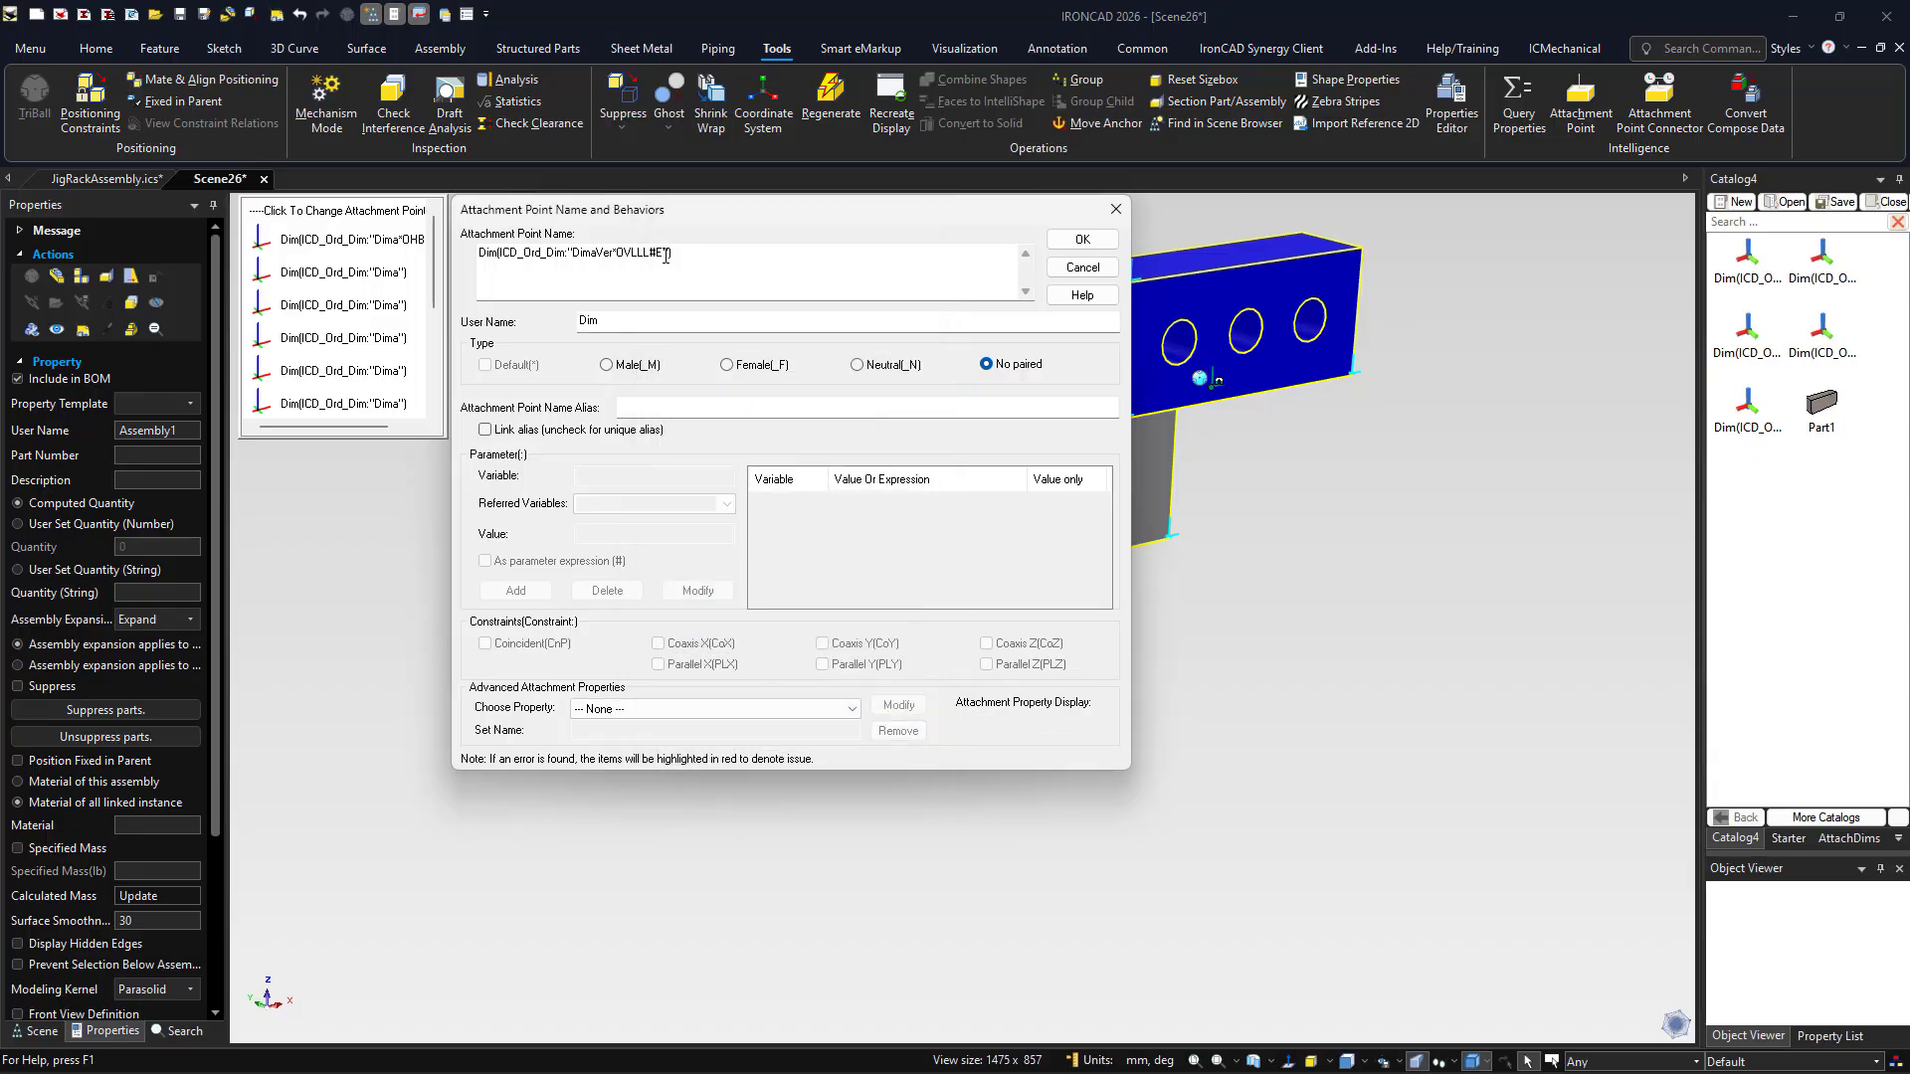
# Recheck the point's Dimension Group property, decline editing its dimension settings, and accept the attachment point settings
pyautogui.click(713, 709)
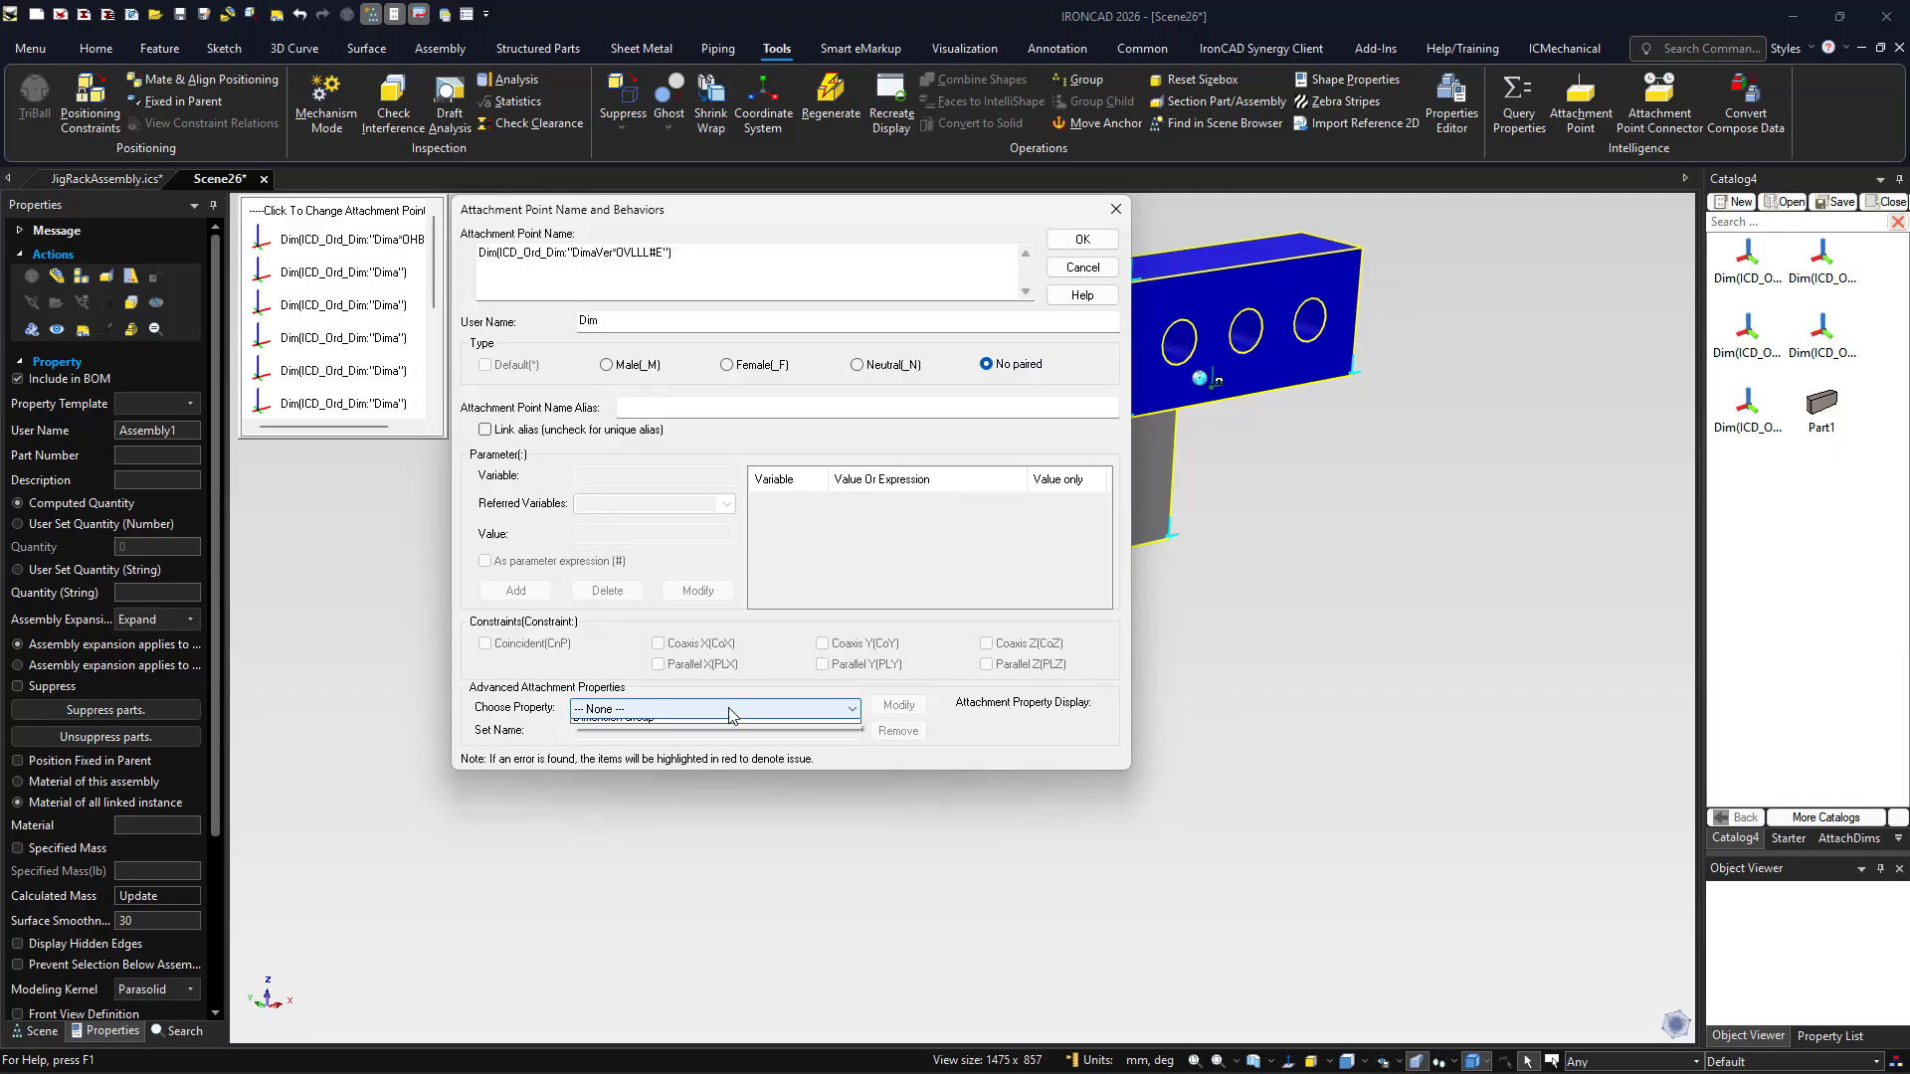
pyautogui.click(704, 768)
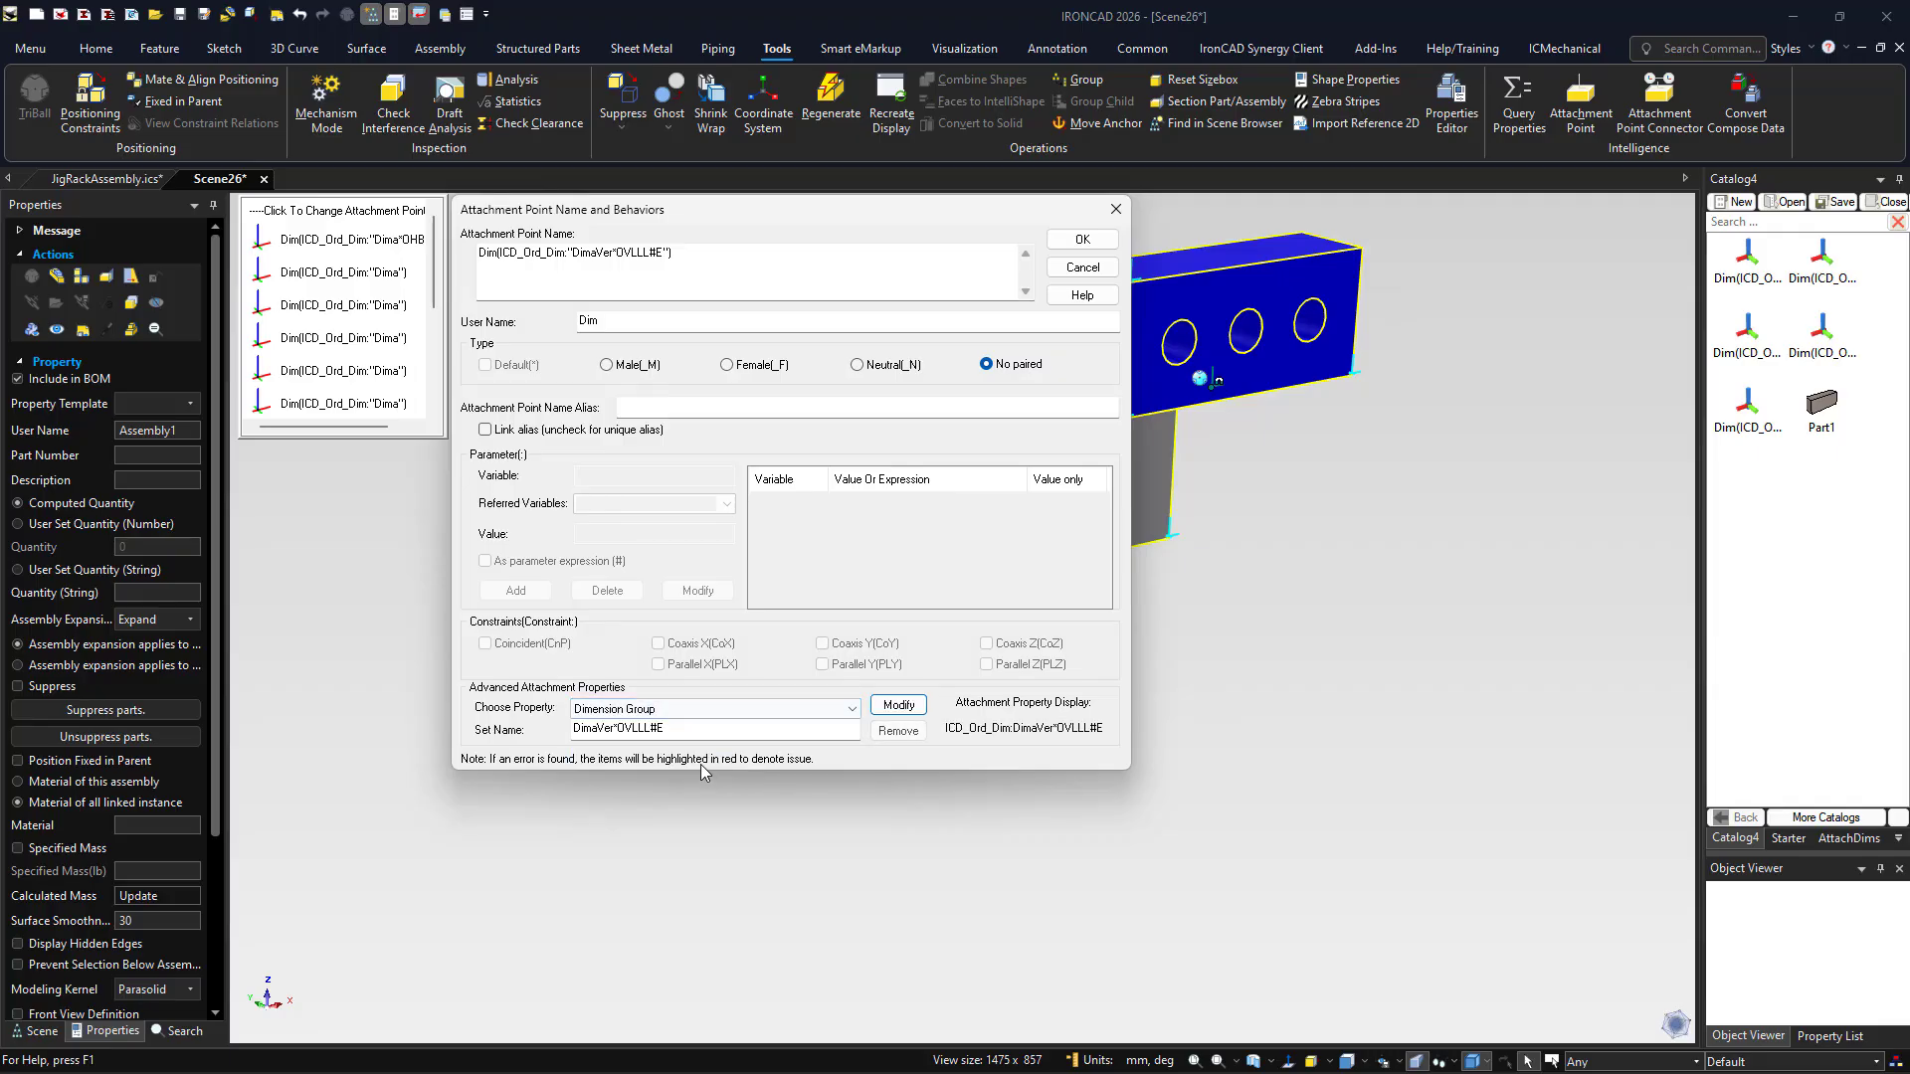
pyautogui.click(898, 704)
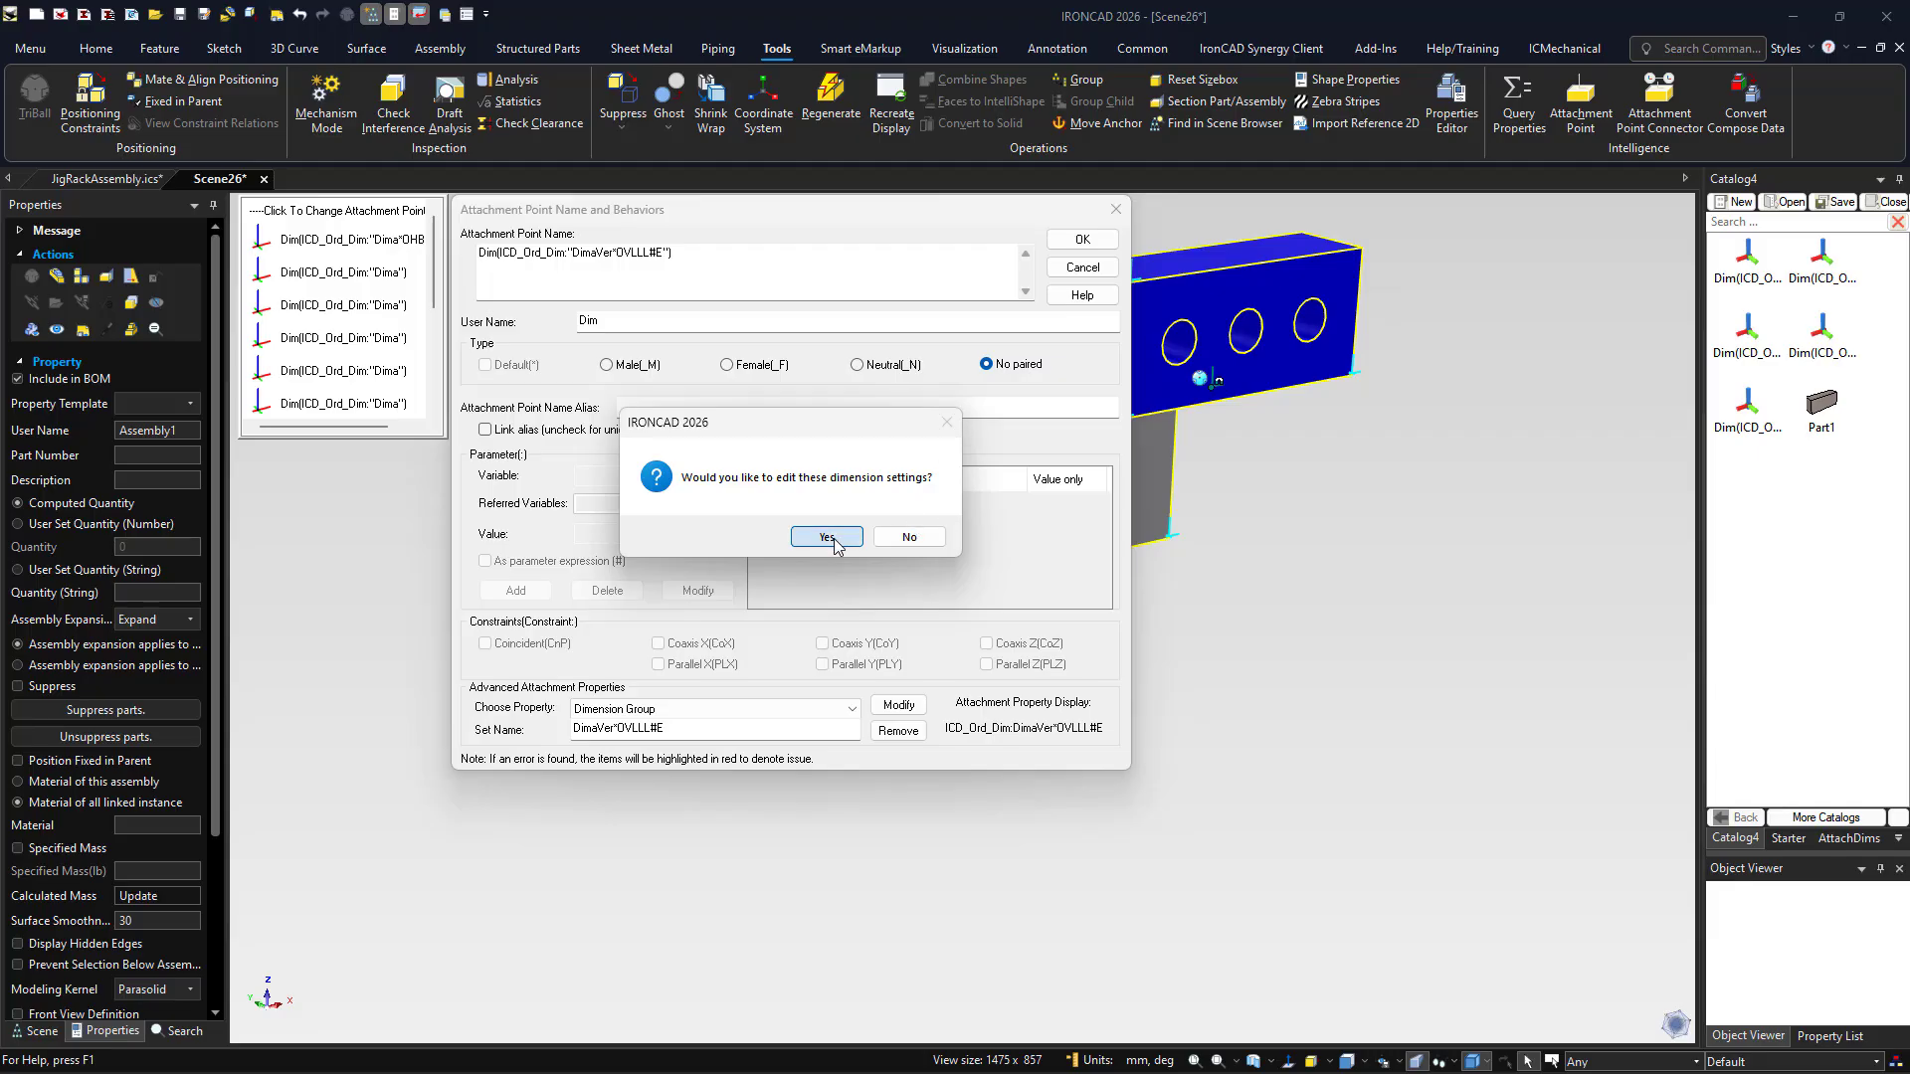
pyautogui.click(909, 537)
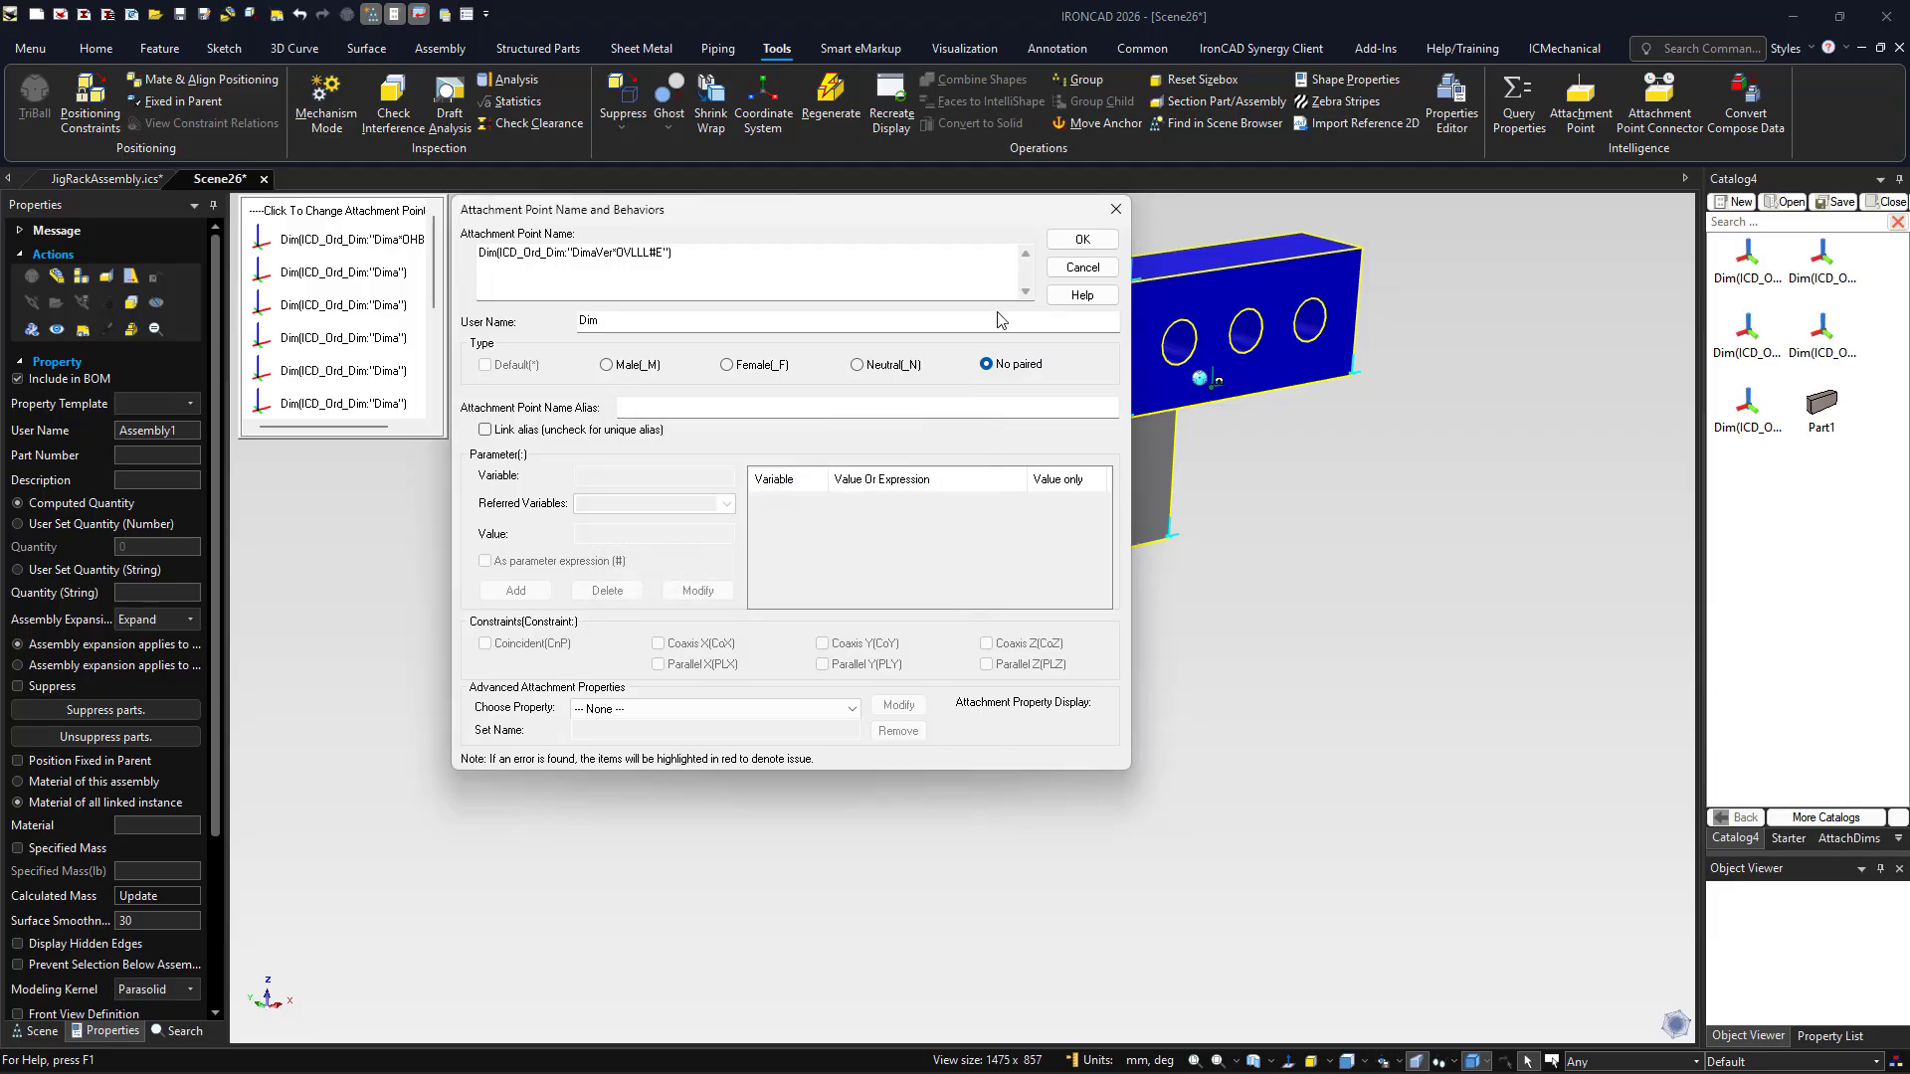
pyautogui.click(1082, 240)
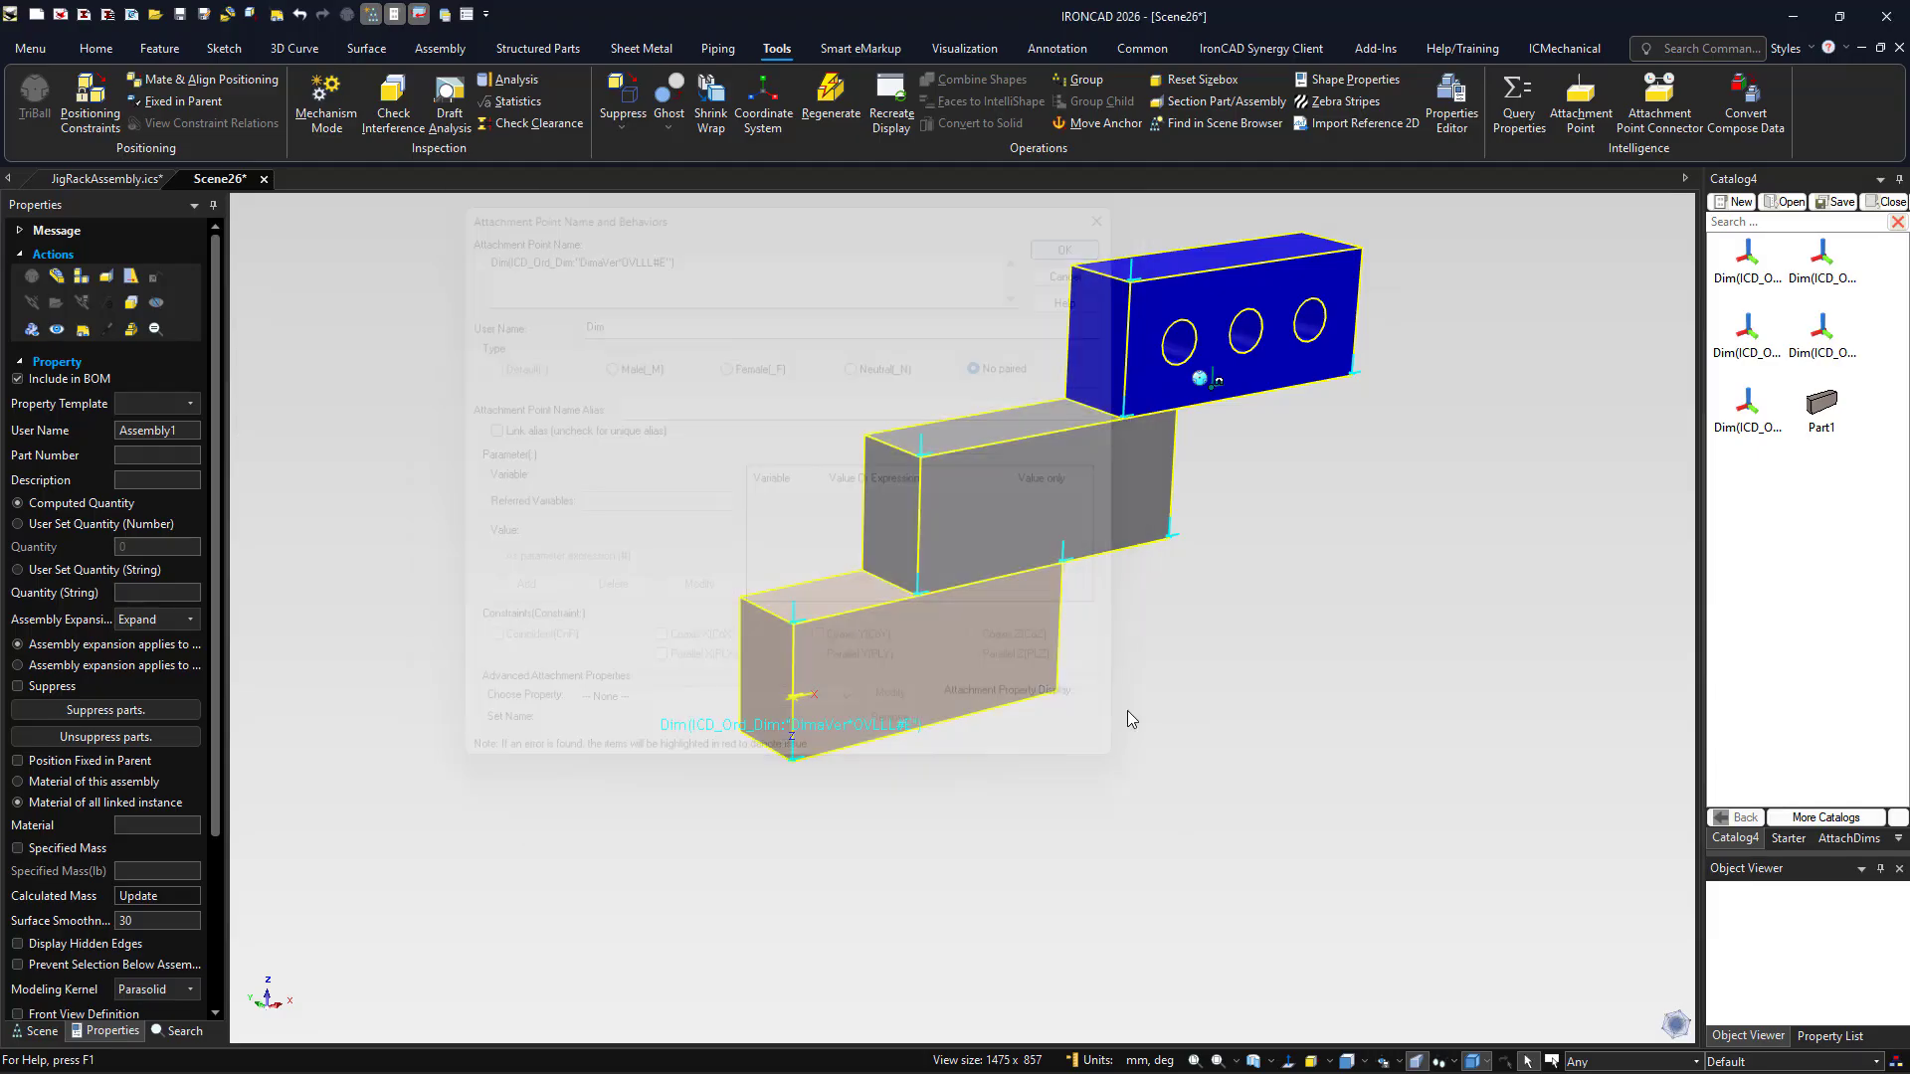
# Move the DimaVer point on the beige block's vertical edge down to the lower left front corner with the TriBall
pyautogui.click(854, 768)
pyautogui.click(793, 706)
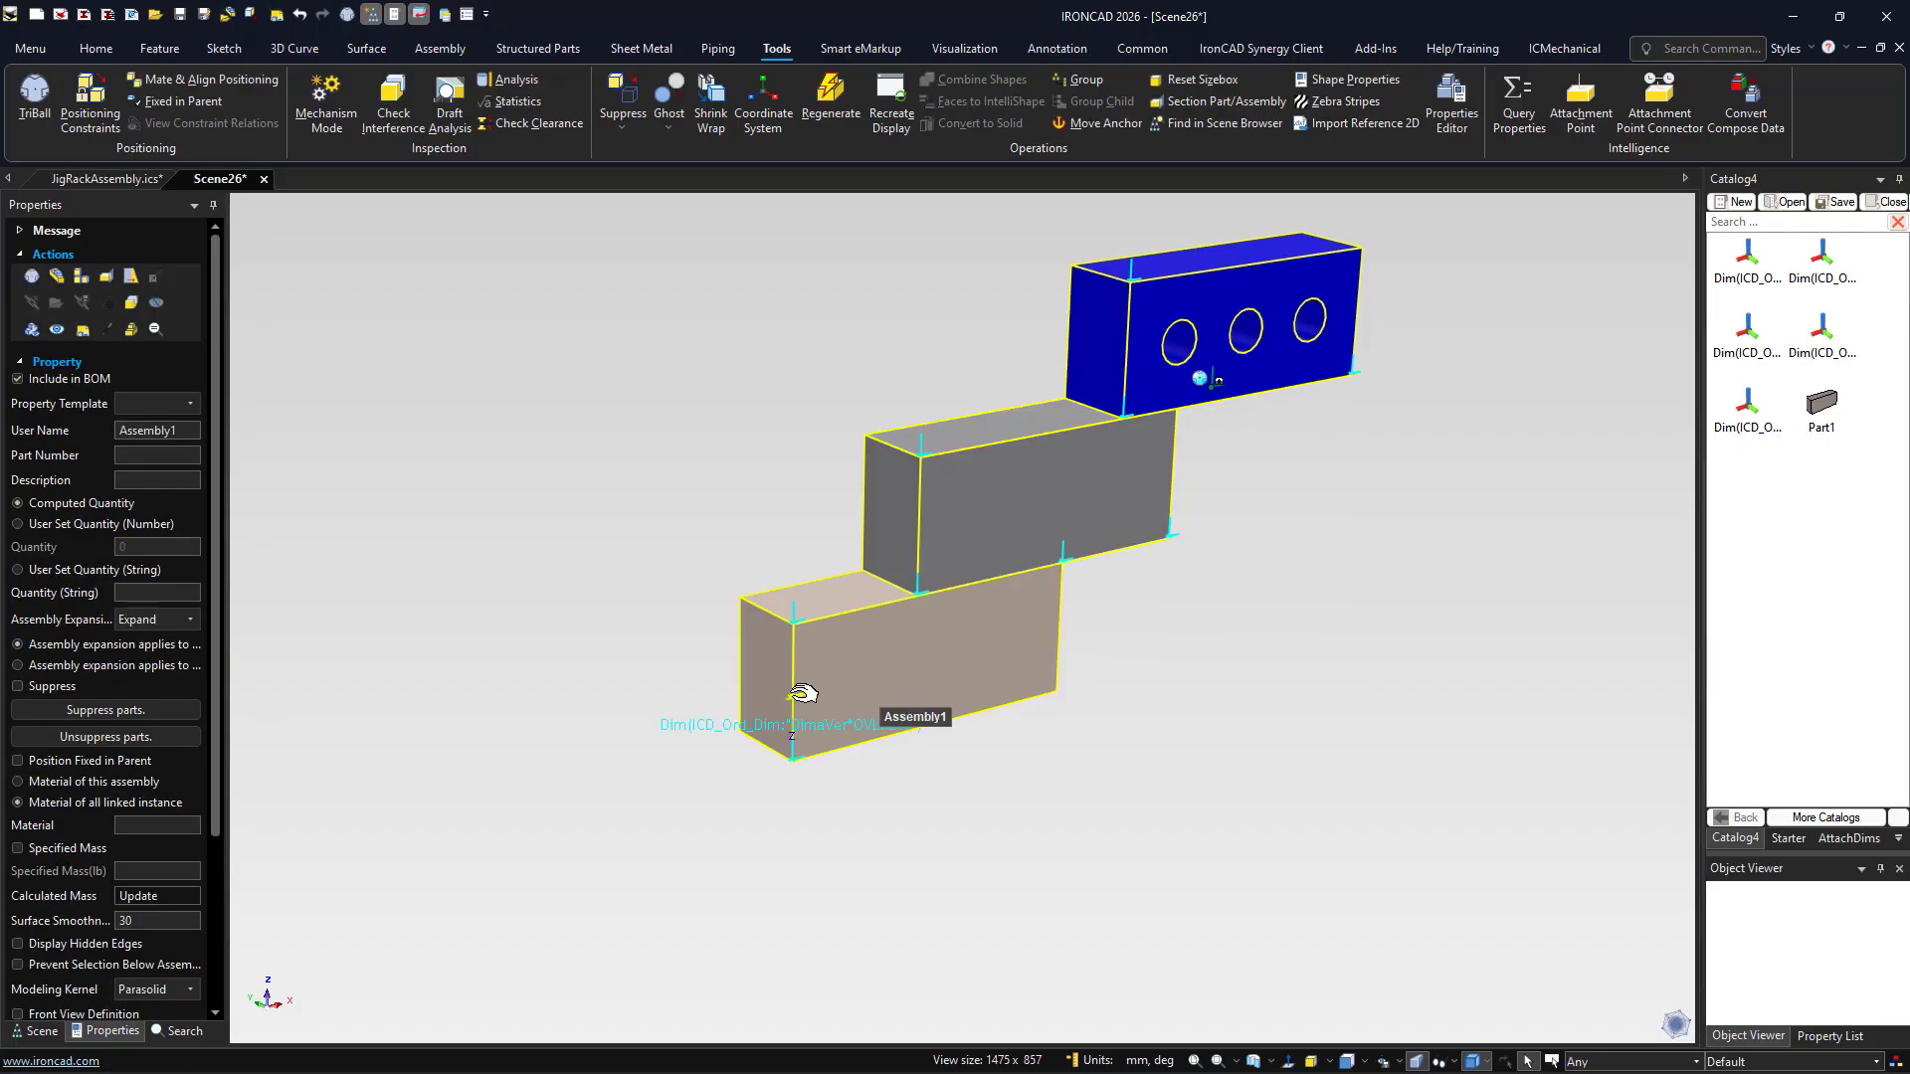
pyautogui.press('F10')
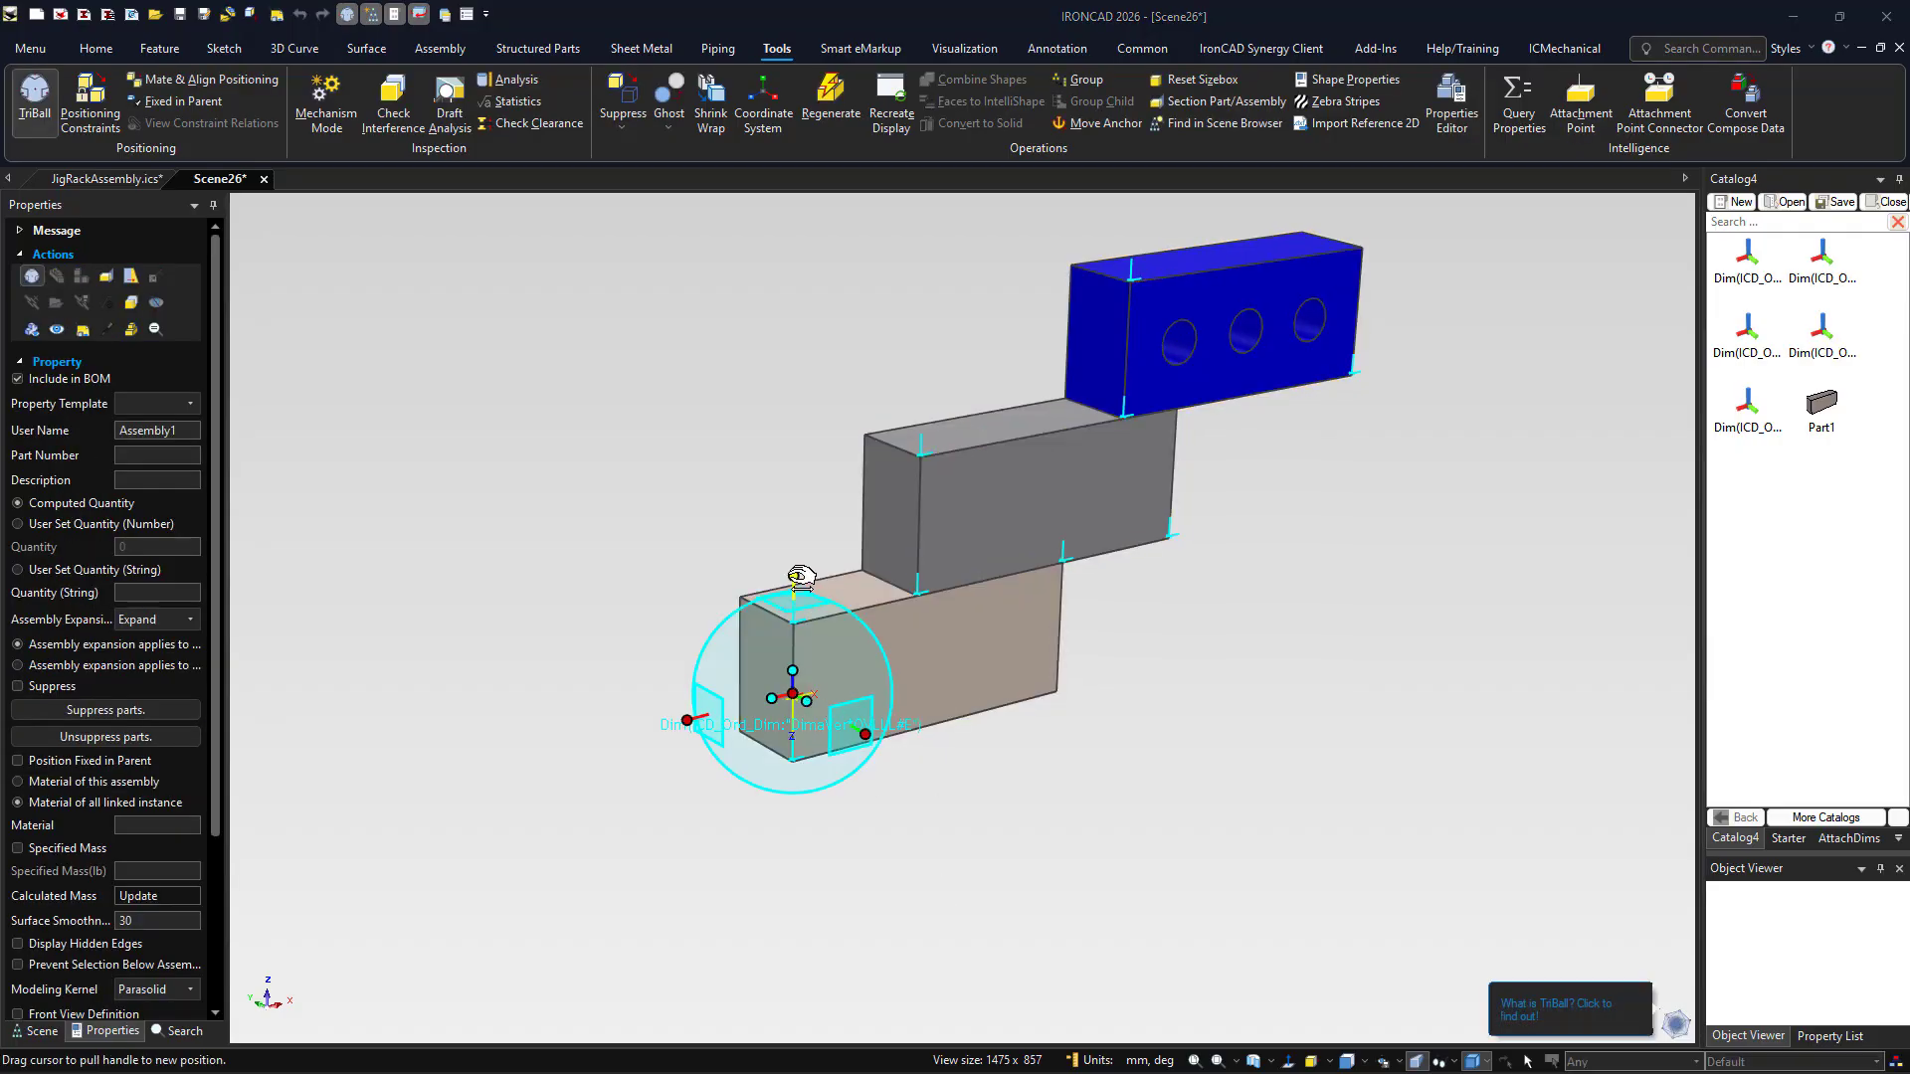
pyautogui.click(1042, 822)
pyautogui.click(897, 740)
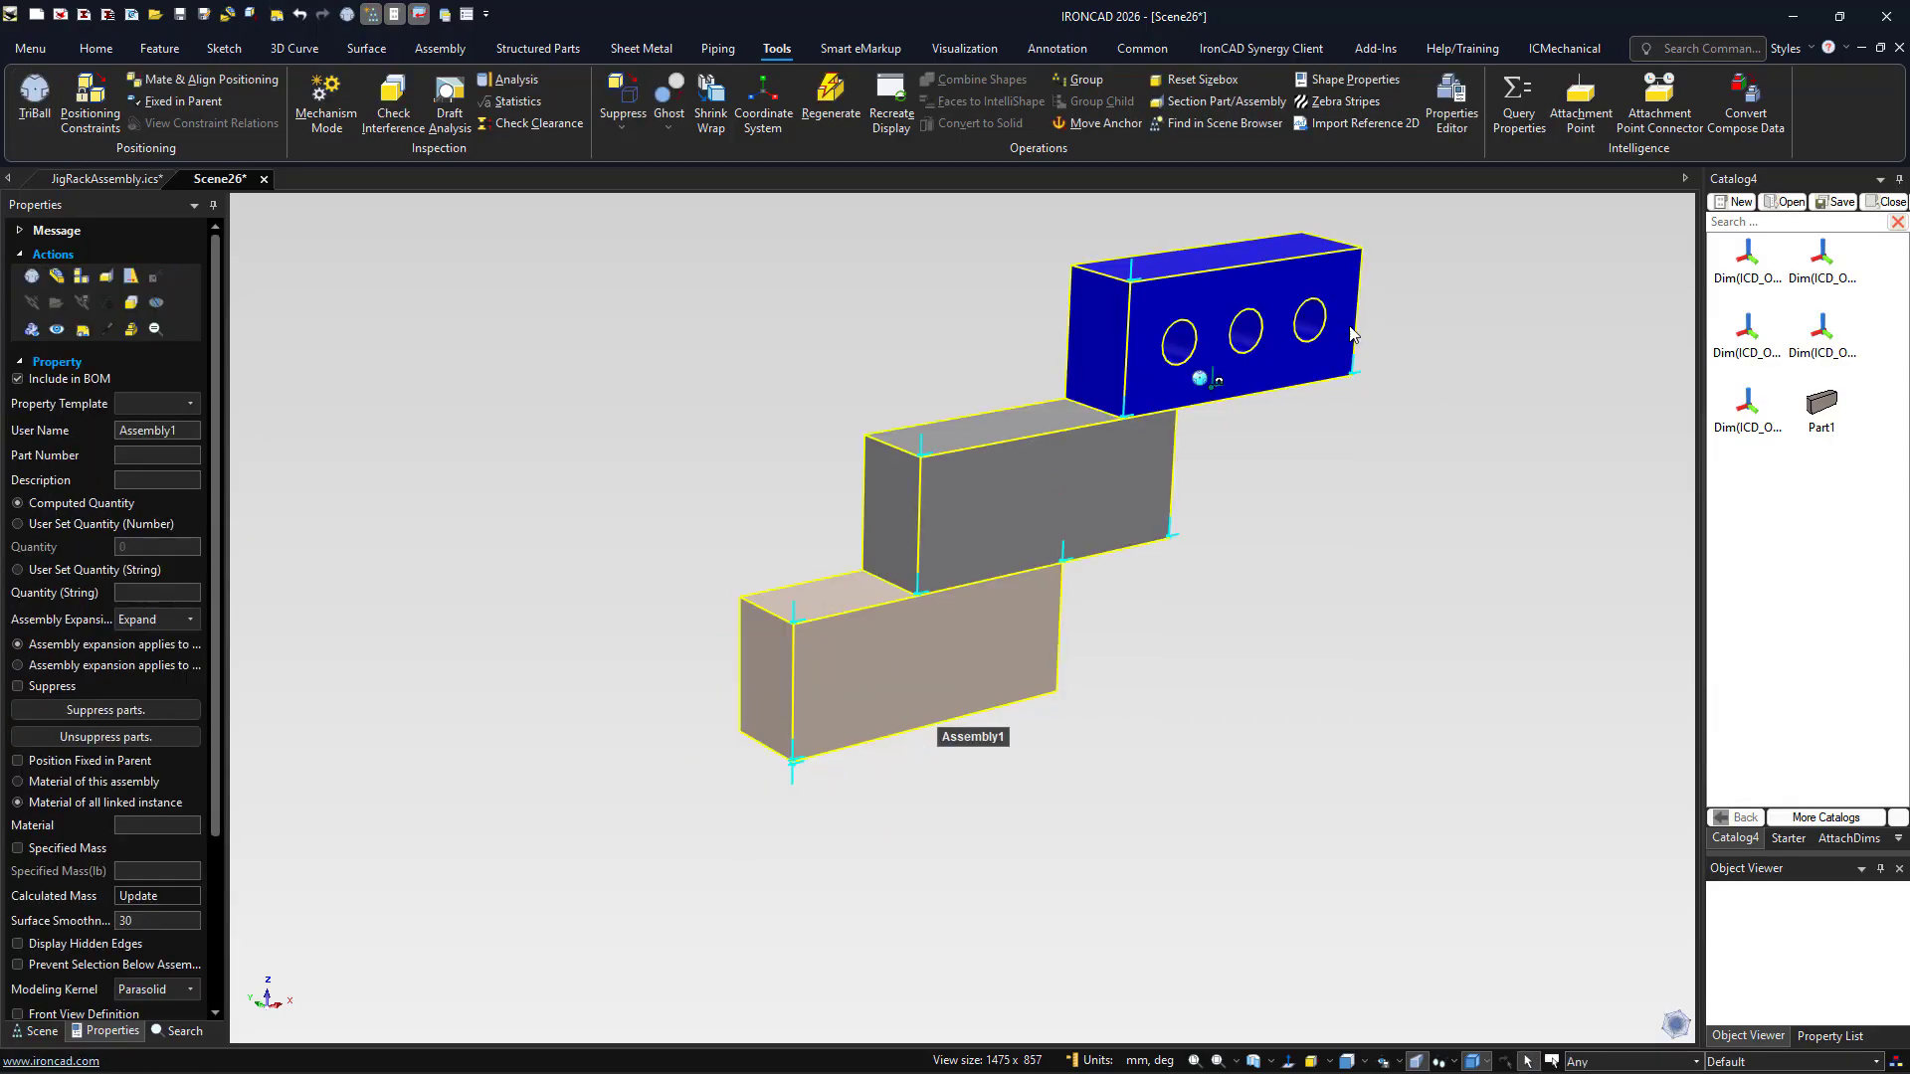
# Select the blue block at part level and hide the other blocks
pyautogui.click(1213, 306)
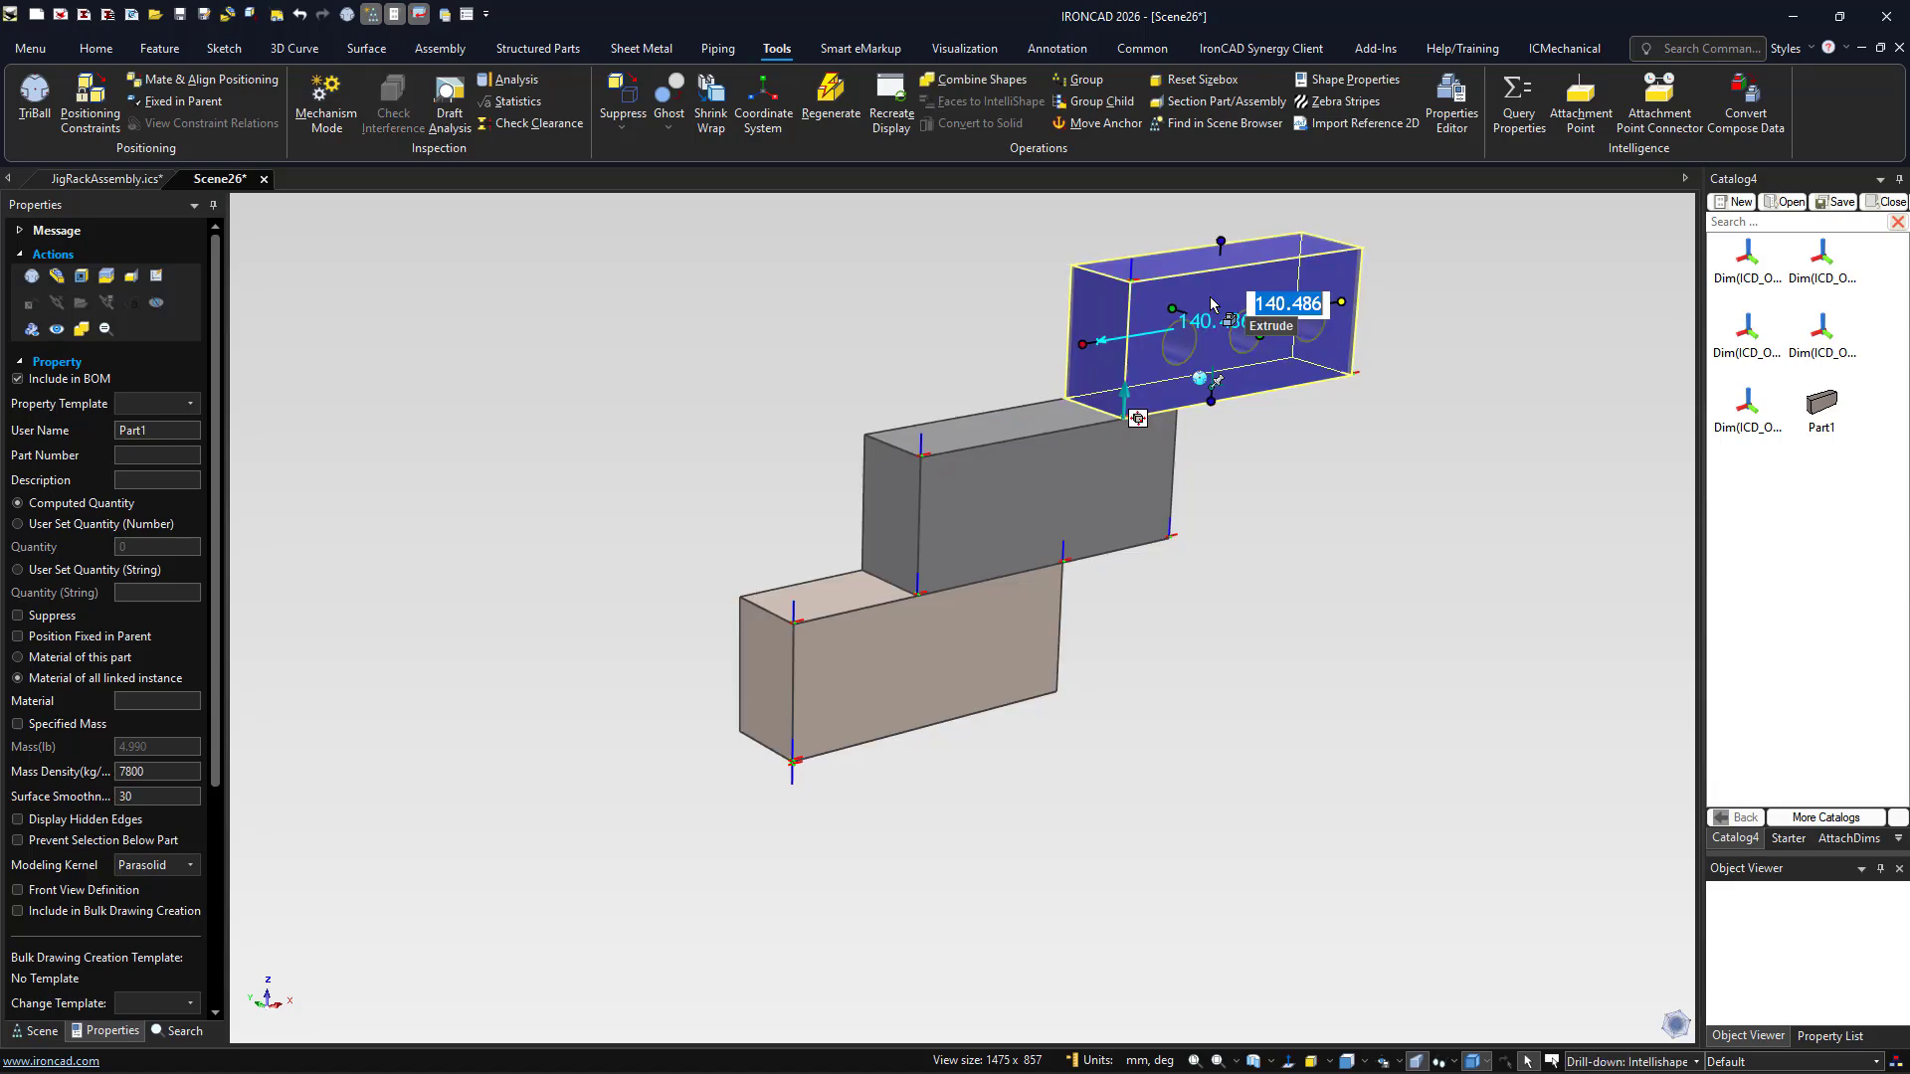
pyautogui.click(1220, 312)
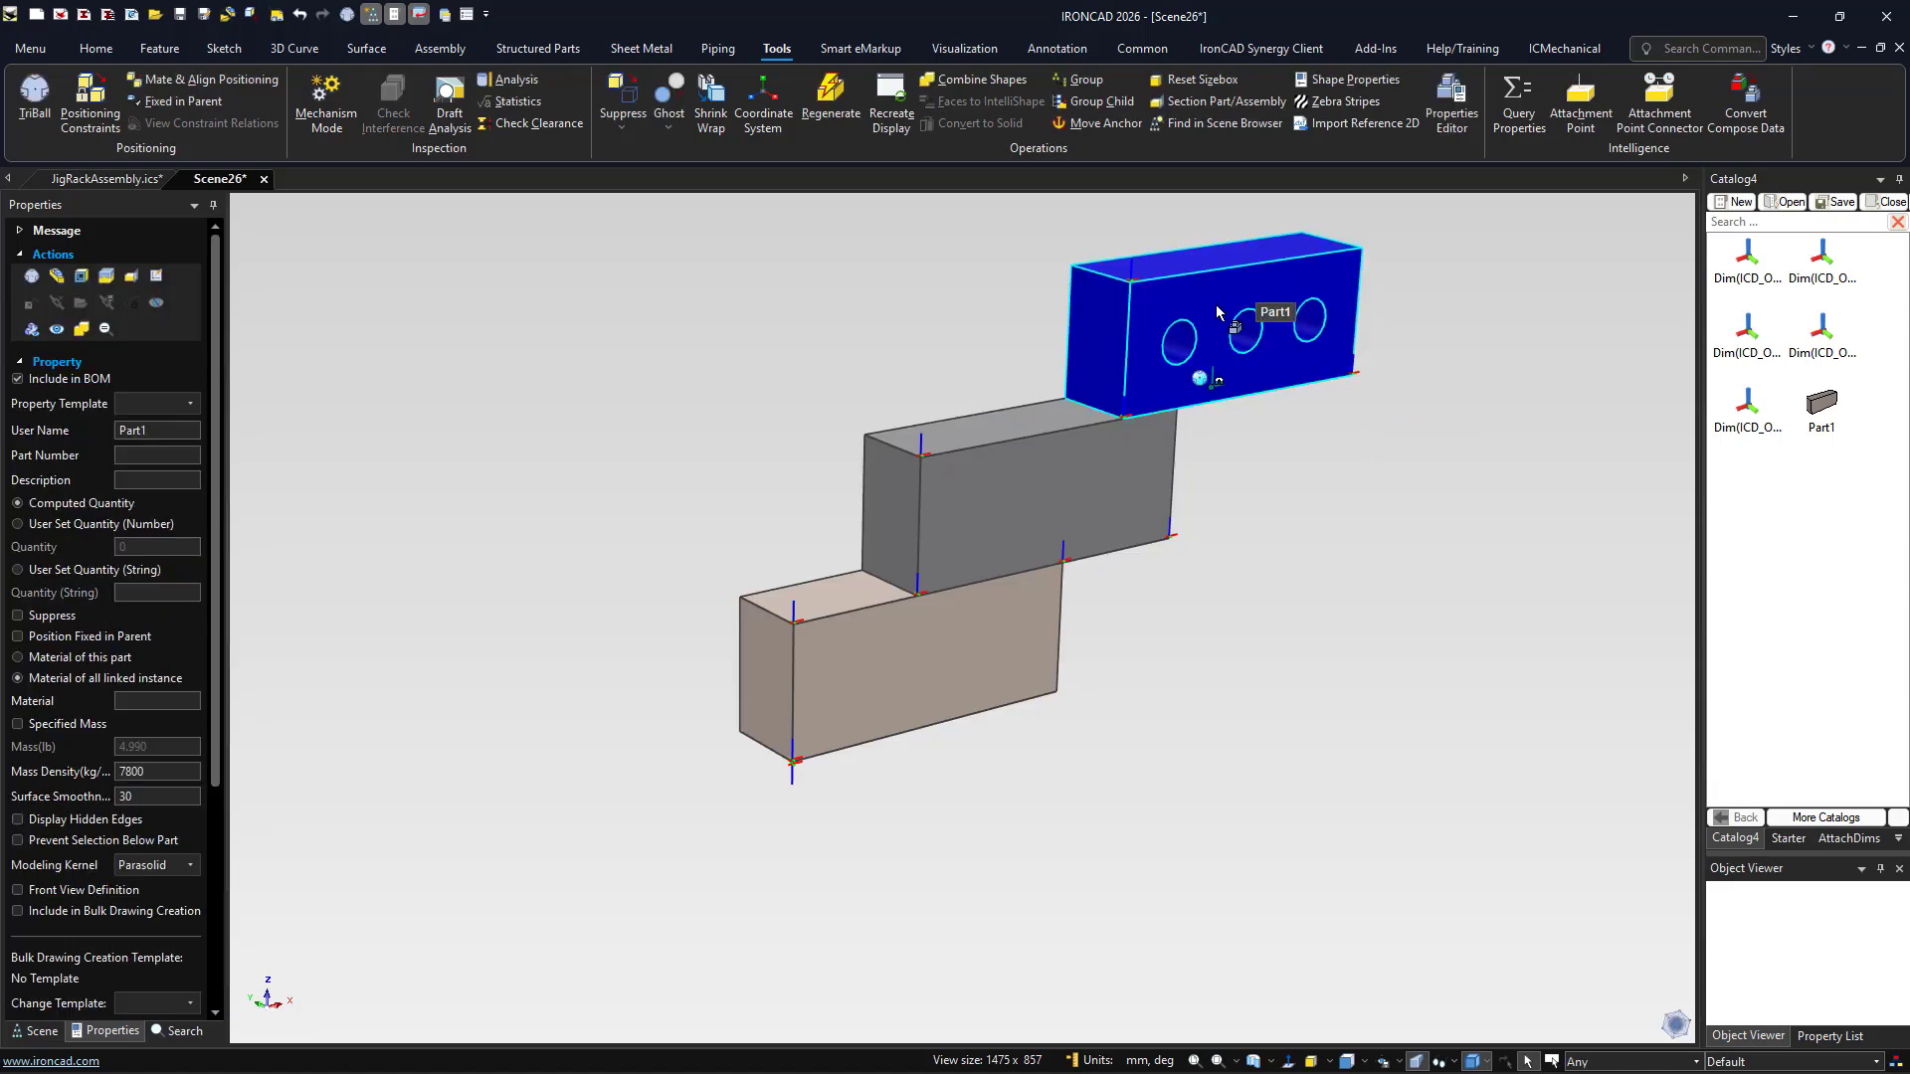
pyautogui.press('Delete')
pyautogui.click(1281, 391)
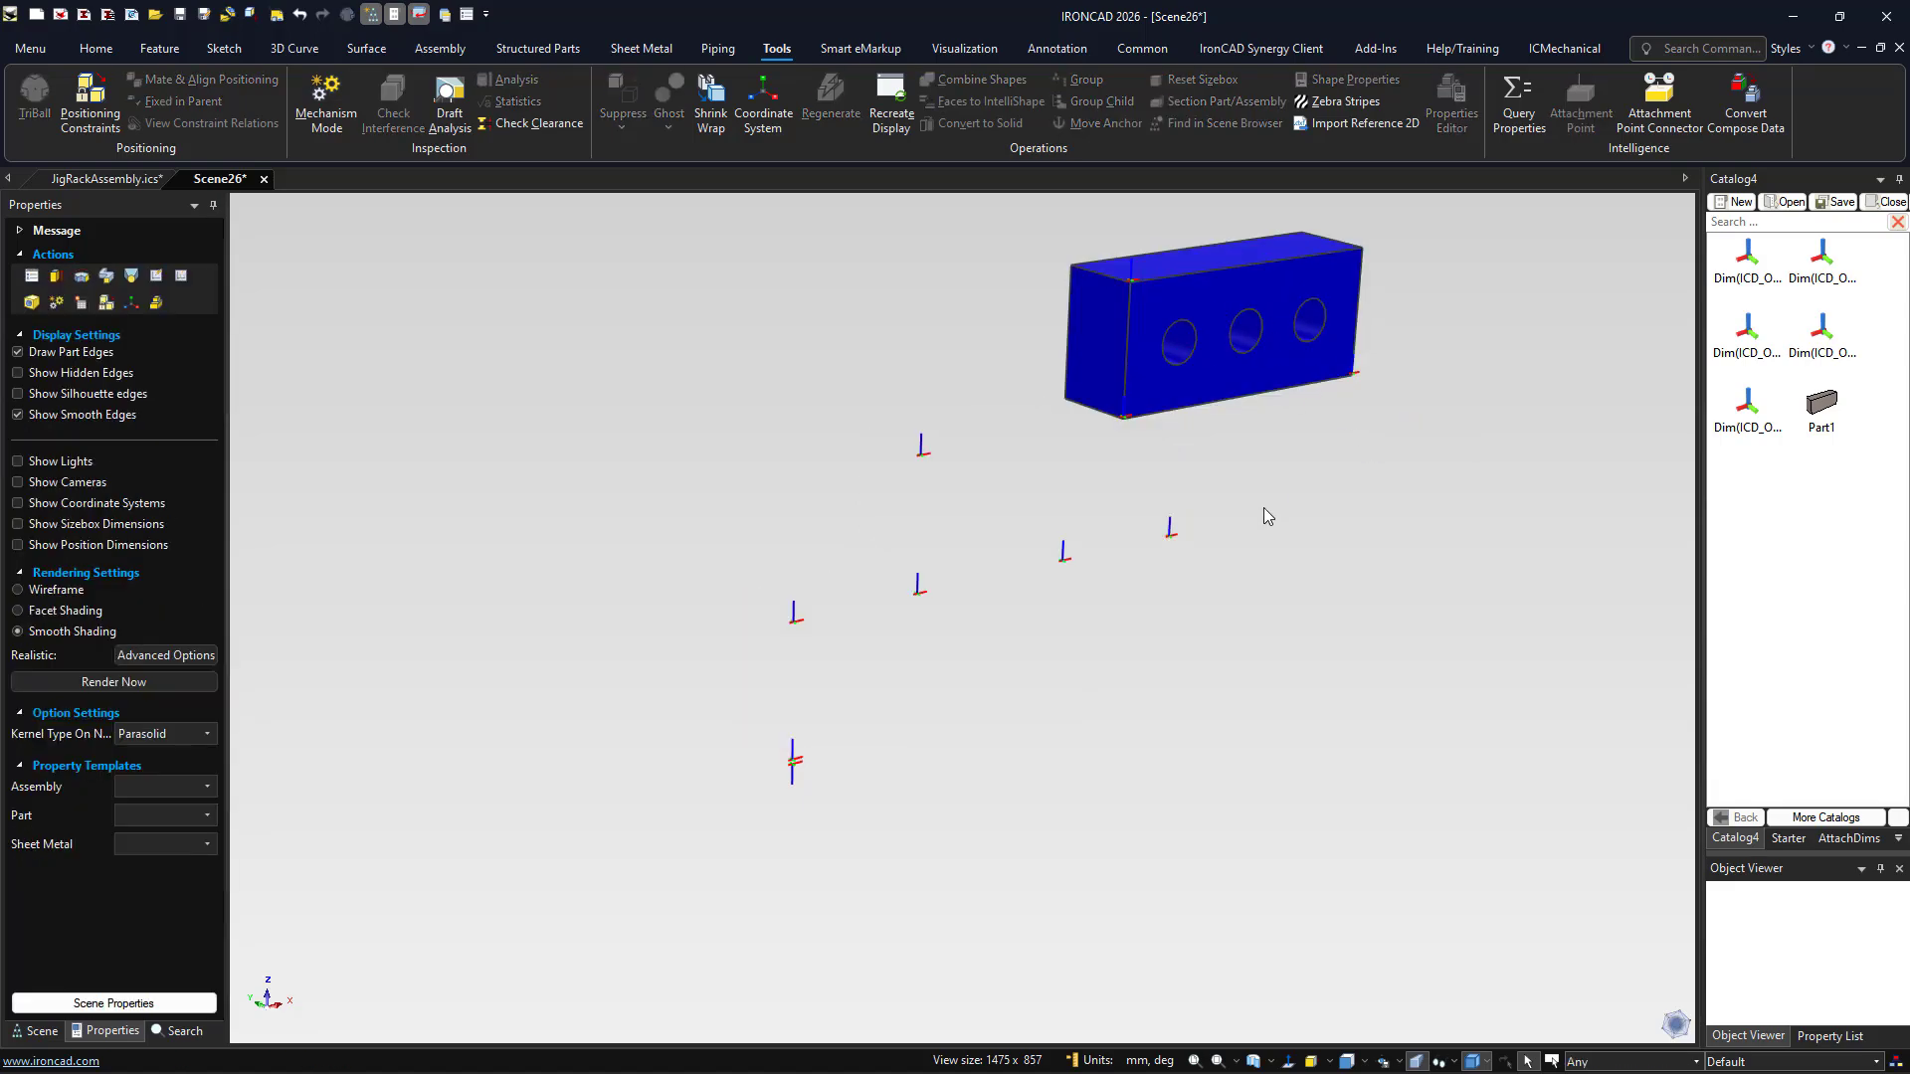
# Attach the Dim*OHAVLUL#E point to the blue part's upper left front corner and a Dim point to its lower right front corner
pyautogui.moveTo(1232, 464); pyautogui.dragTo(1066, 591, button='middle')
pyautogui.click(1034, 609)
pyautogui.scroll(3, 1014, 587)
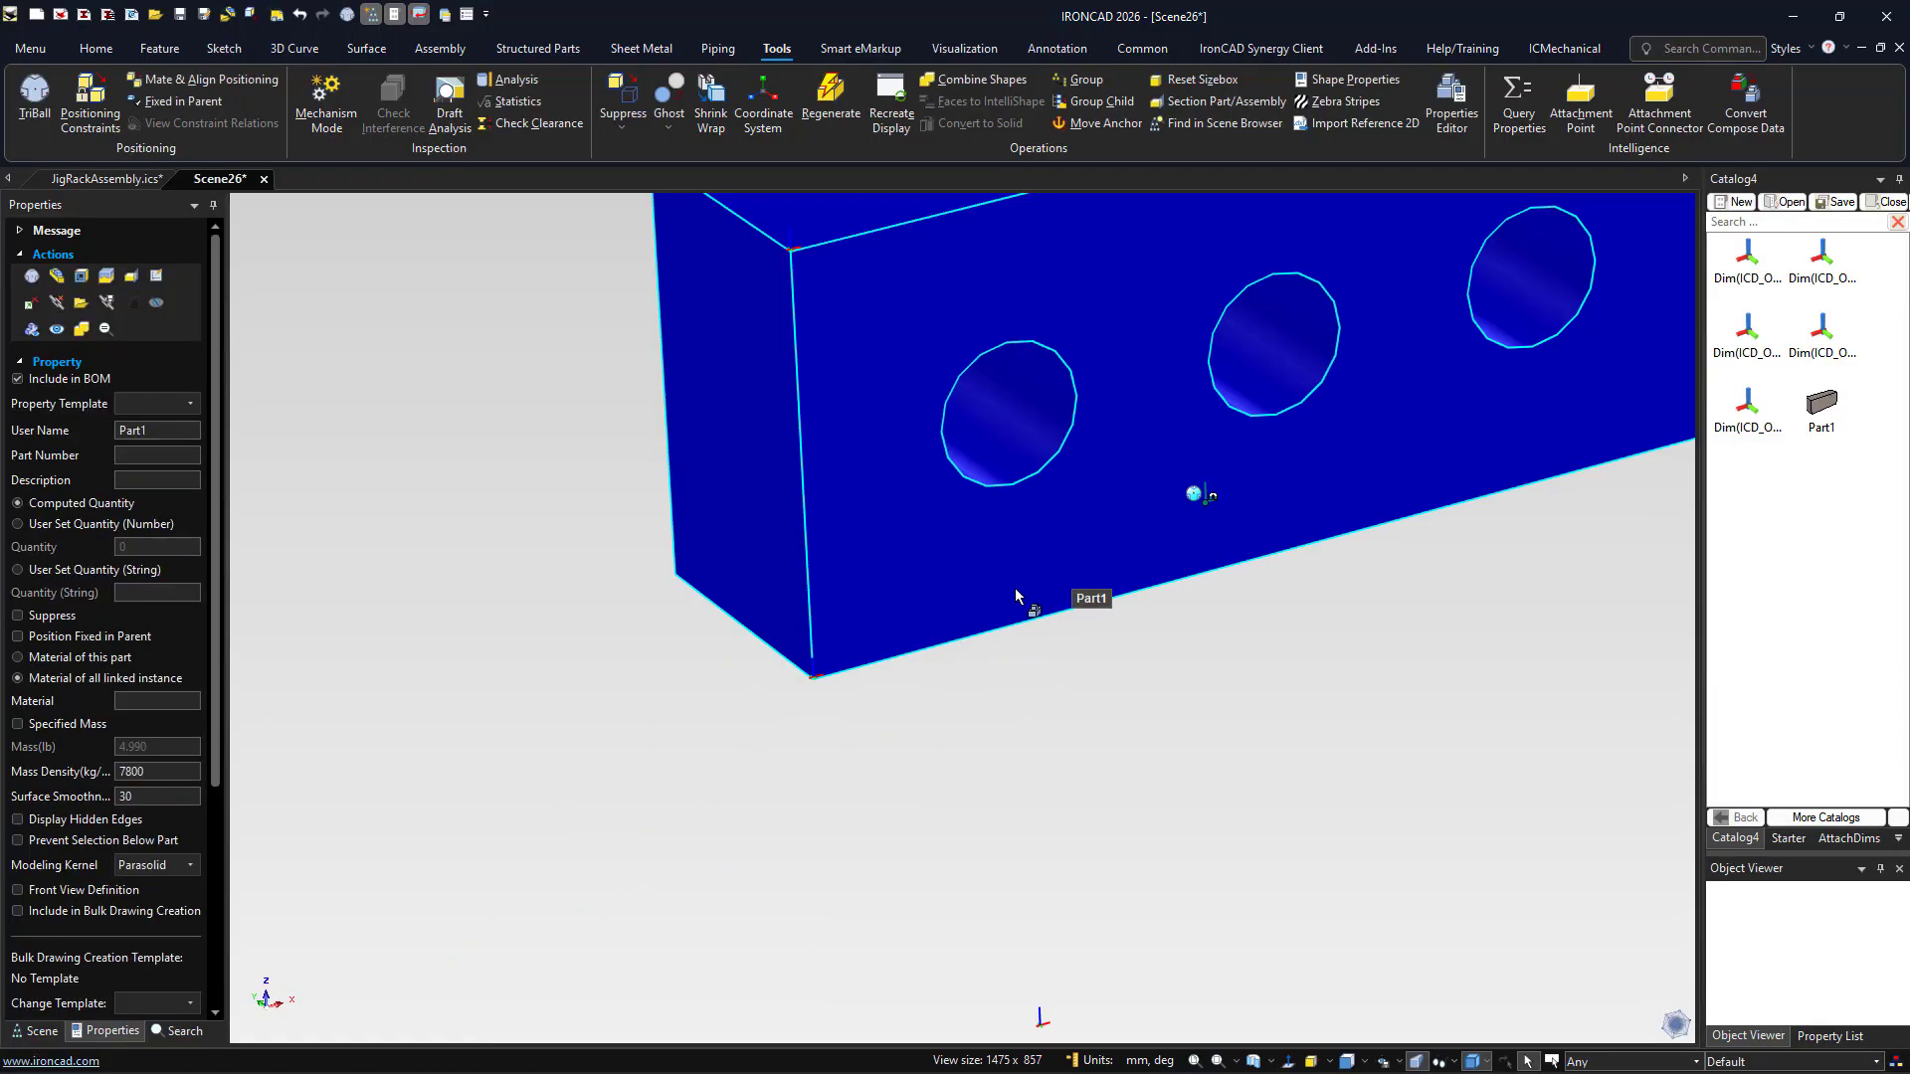
pyautogui.scroll(-1, 1016, 585)
pyautogui.scroll(2, 1136, 511)
pyautogui.scroll(-1, 1136, 511)
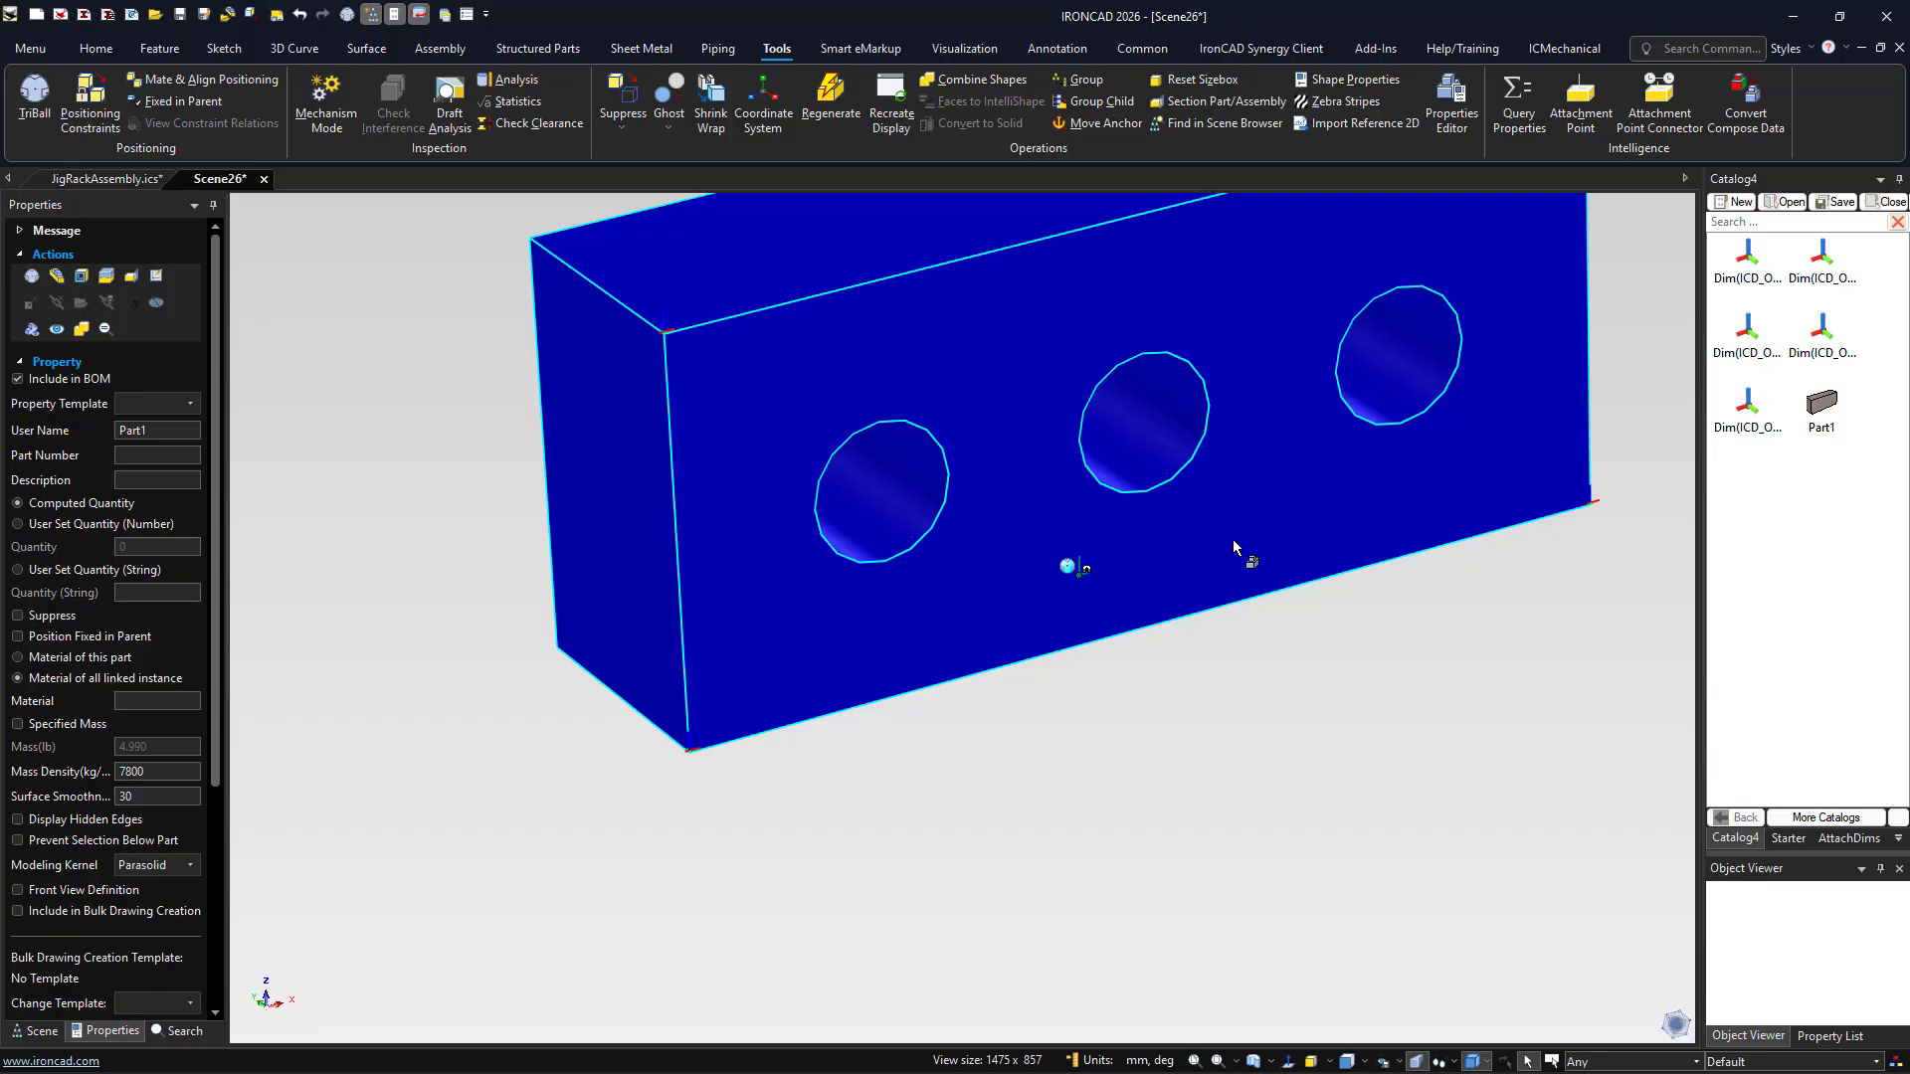
pyautogui.keyDown('shift'); pyautogui.moveTo(1241, 554); pyautogui.dragTo(1154, 658, button='middle'); pyautogui.keyUp('shift')
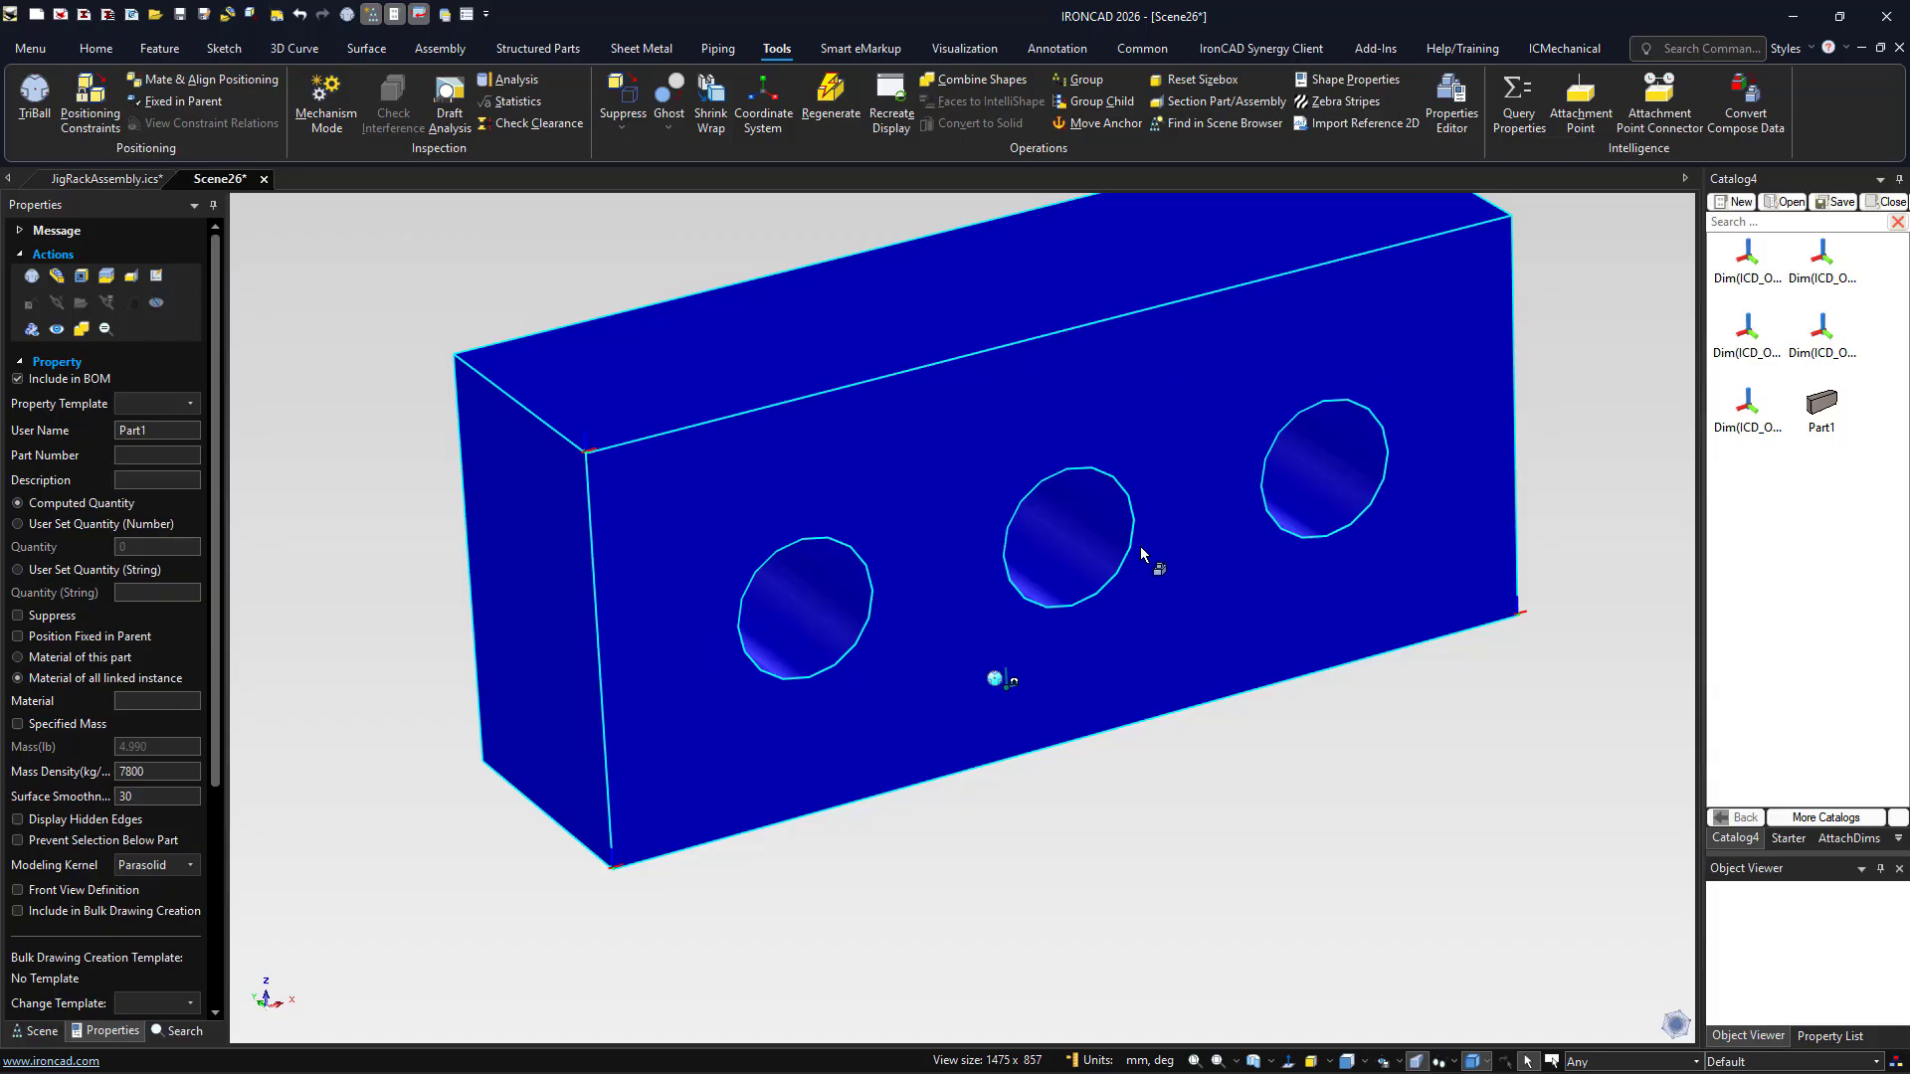
pyautogui.click(1749, 334)
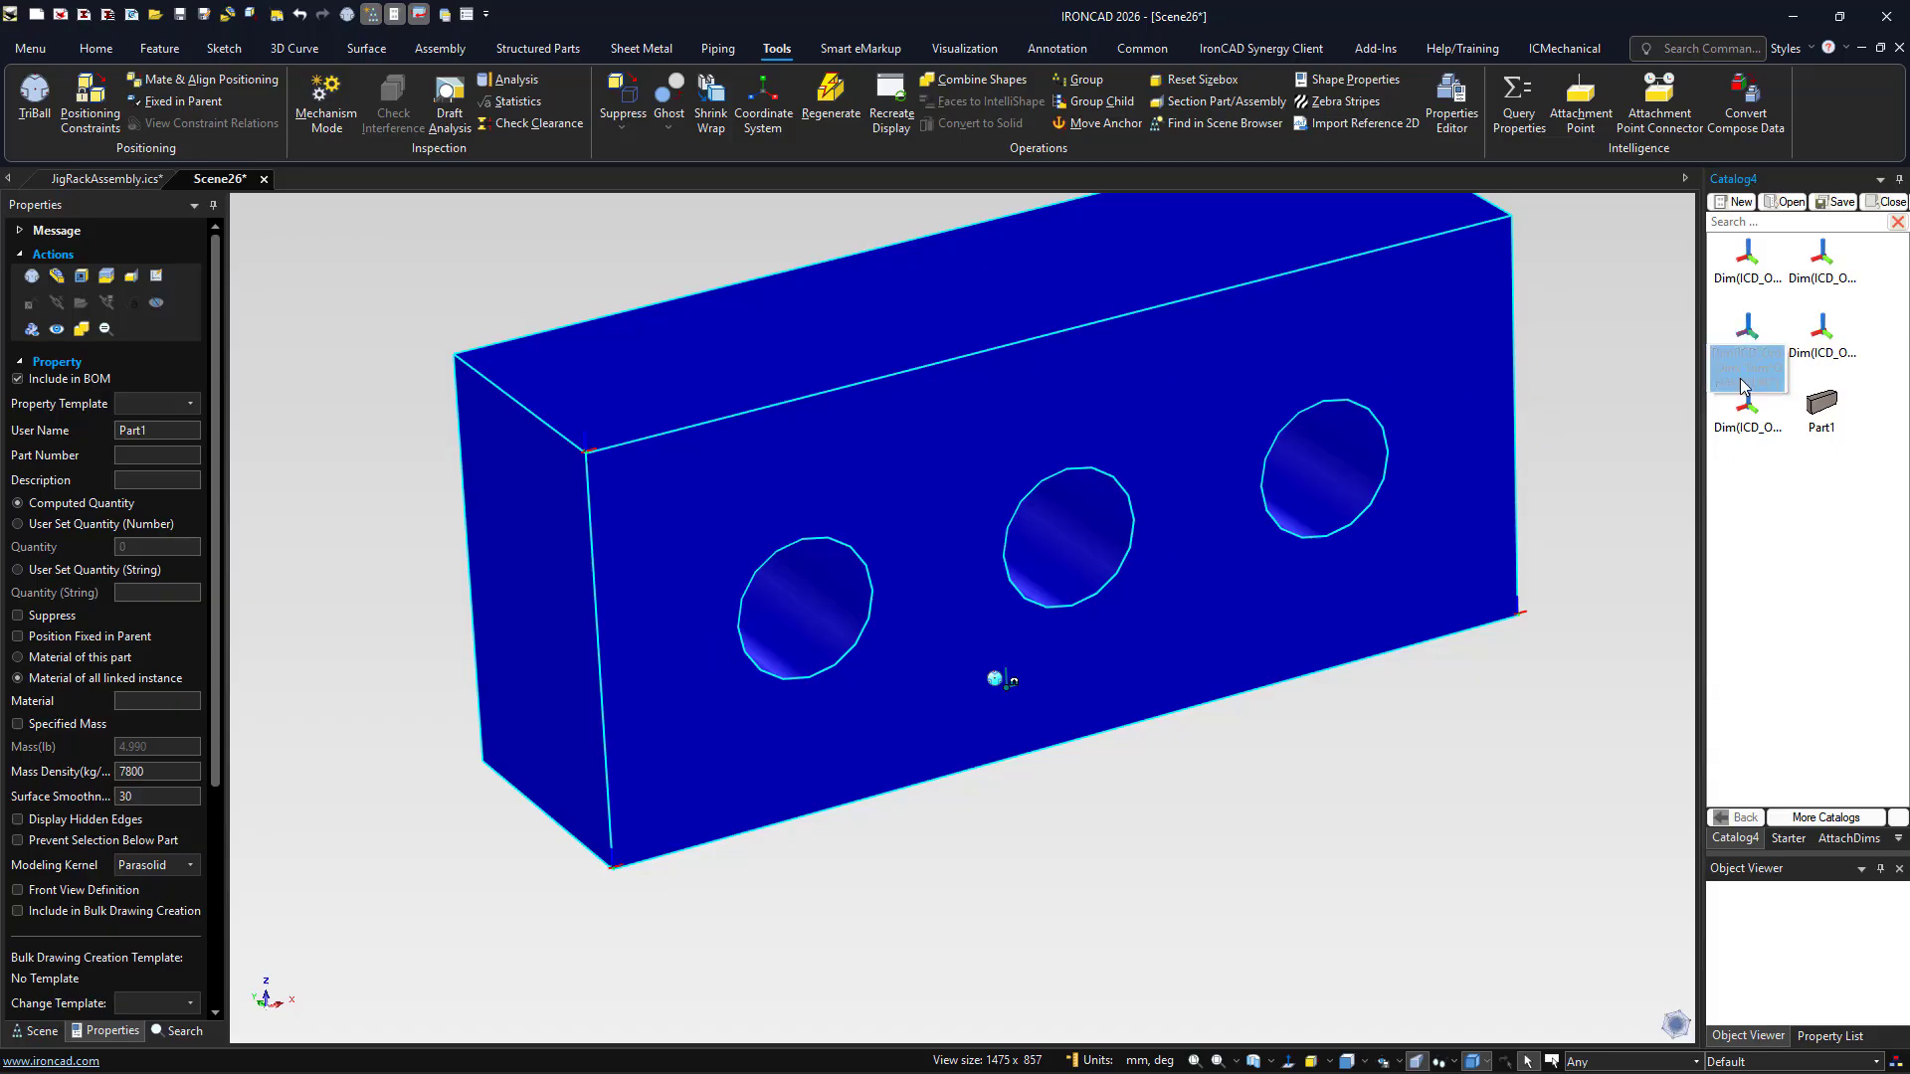
pyautogui.moveTo(1748, 343); pyautogui.dragTo(587, 451)
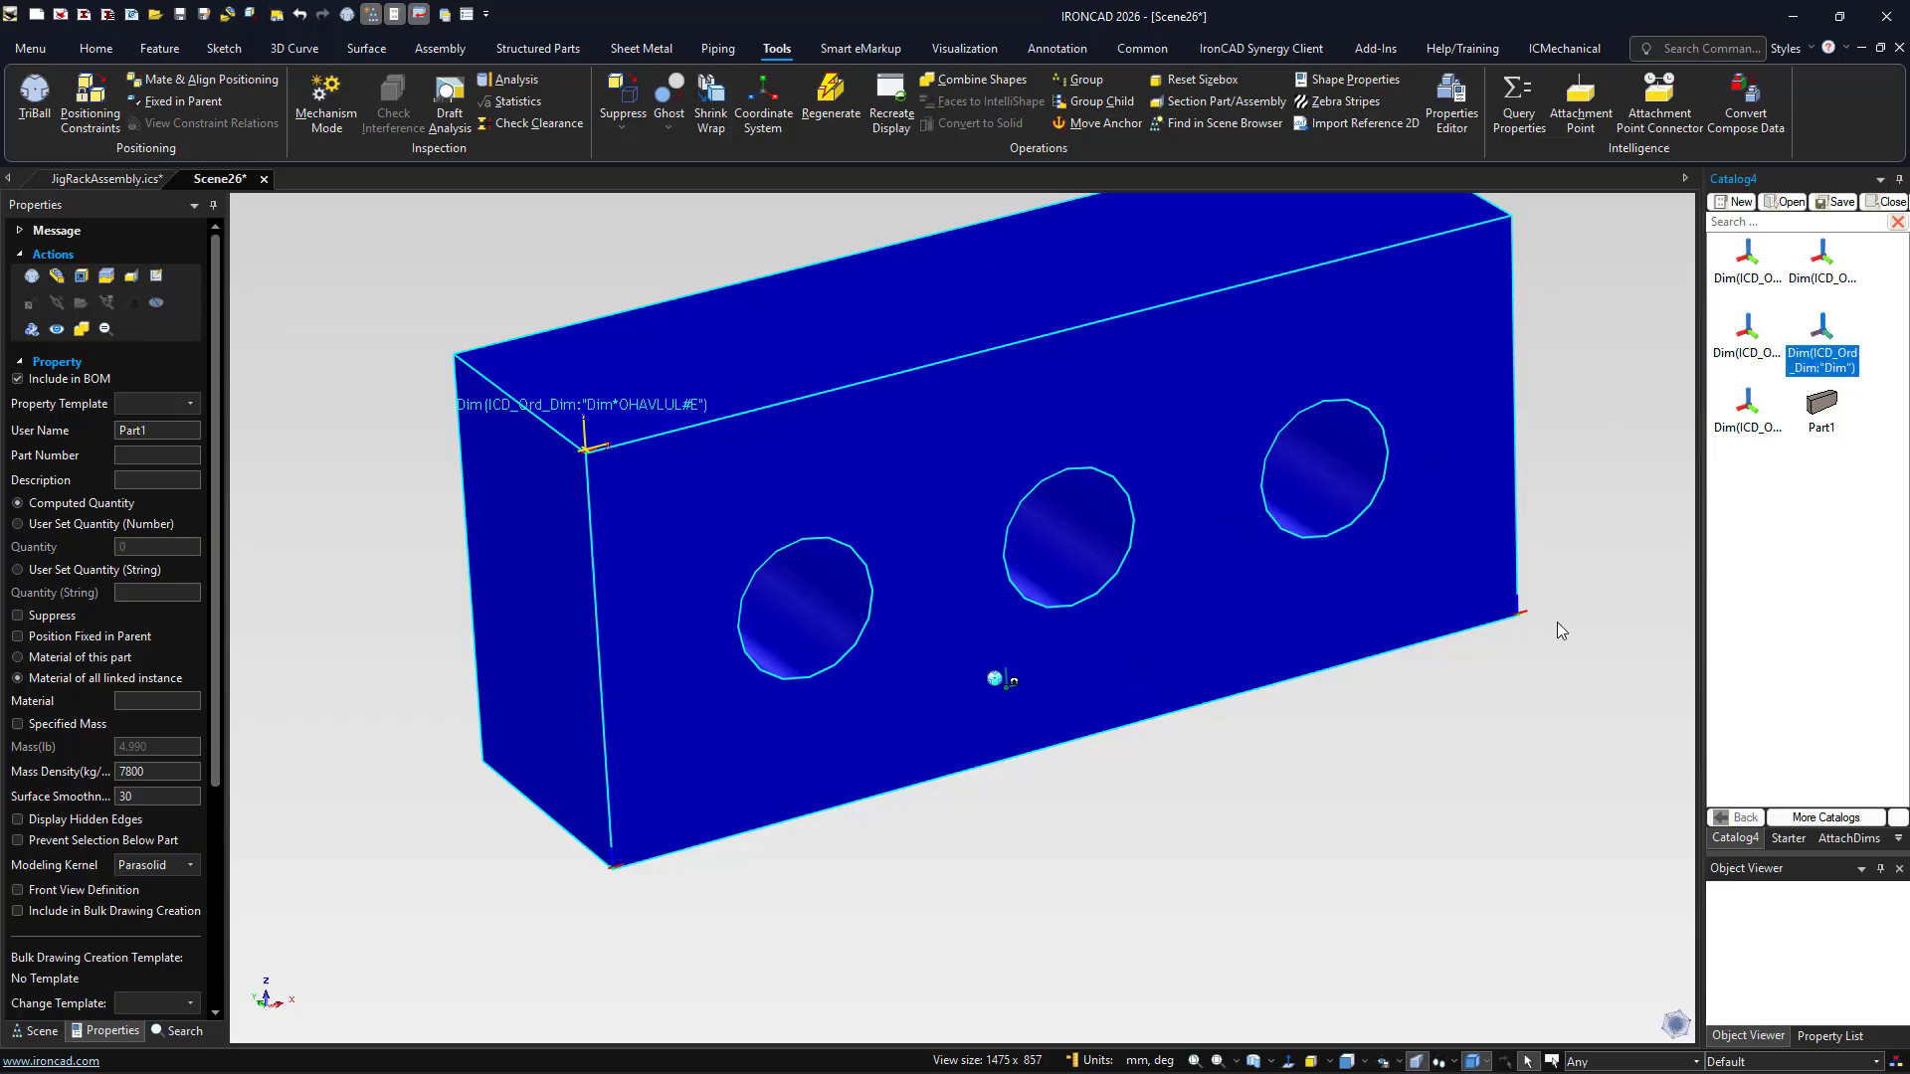
pyautogui.moveTo(1819, 345); pyautogui.dragTo(1518, 618)
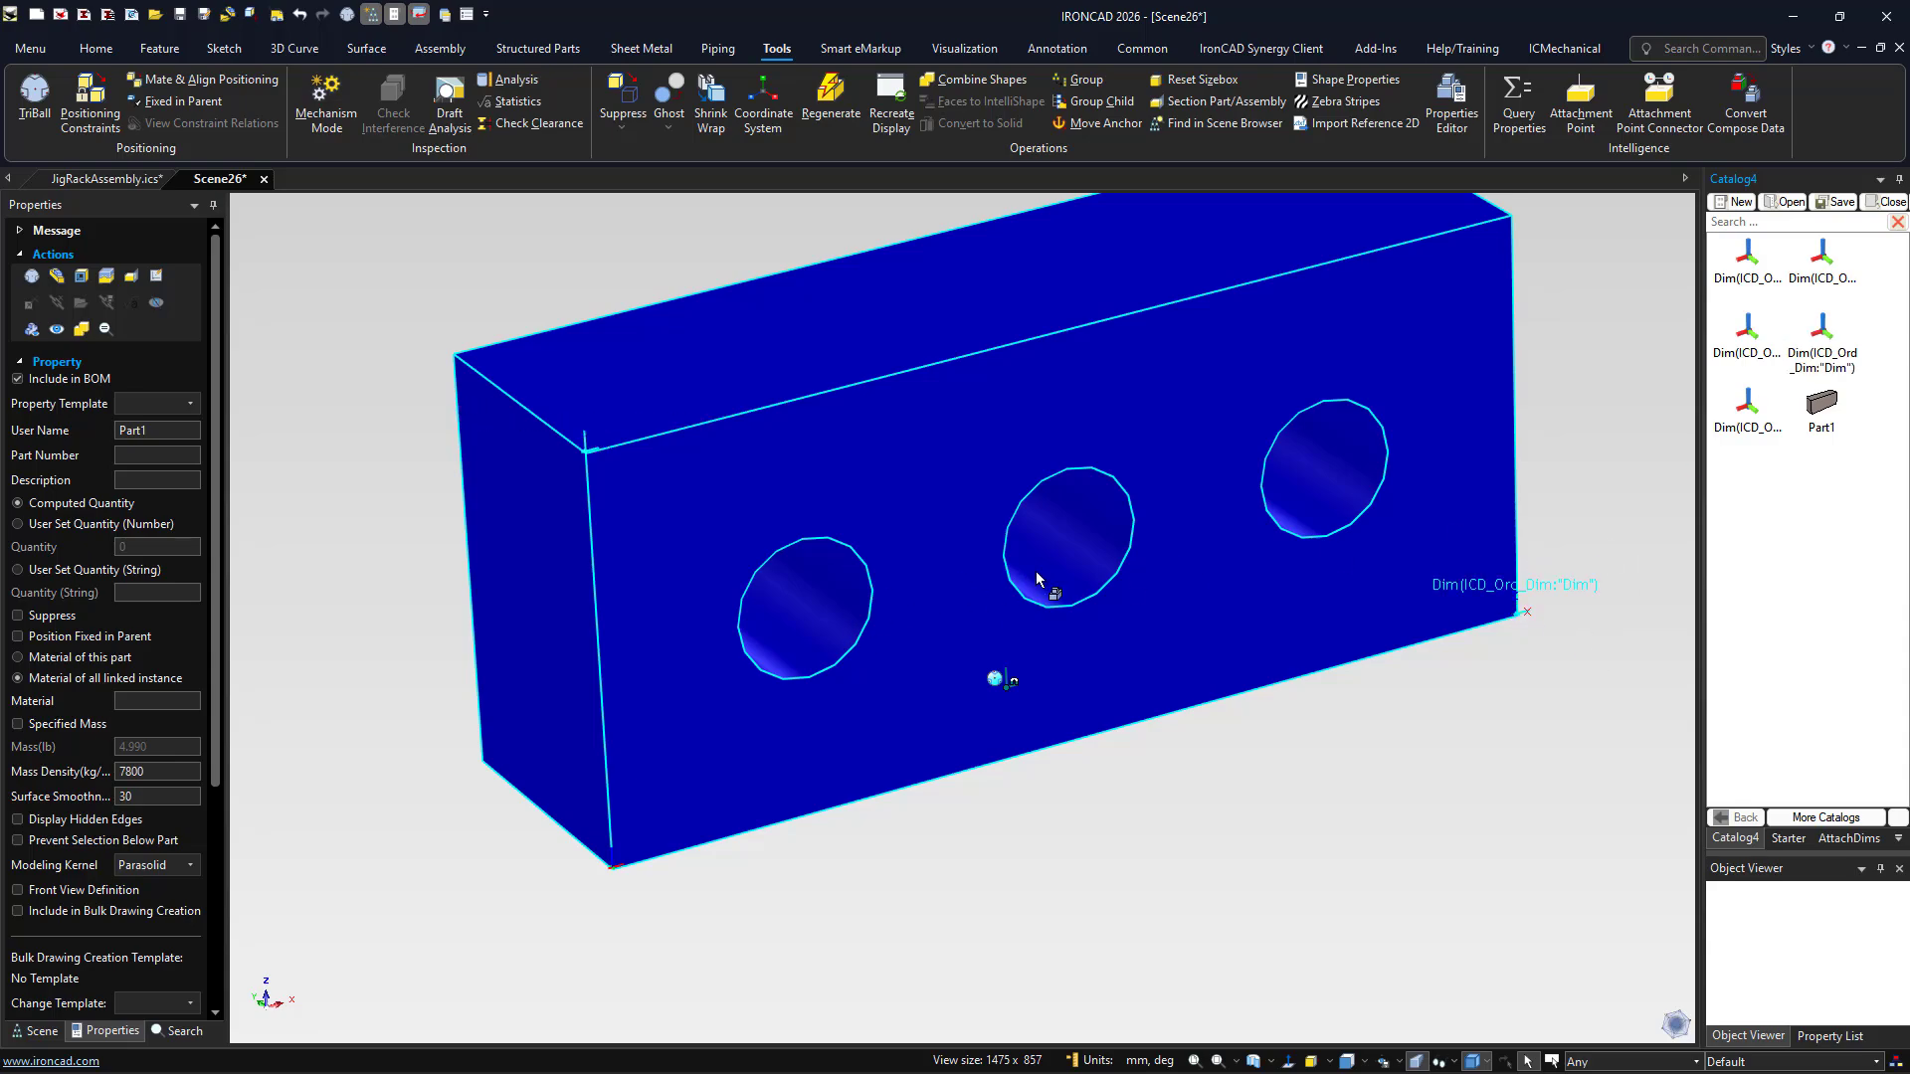
# Attach a Dim point to the front center of the blue part's middle hole and check the holes linked to it
pyautogui.click(1064, 559)
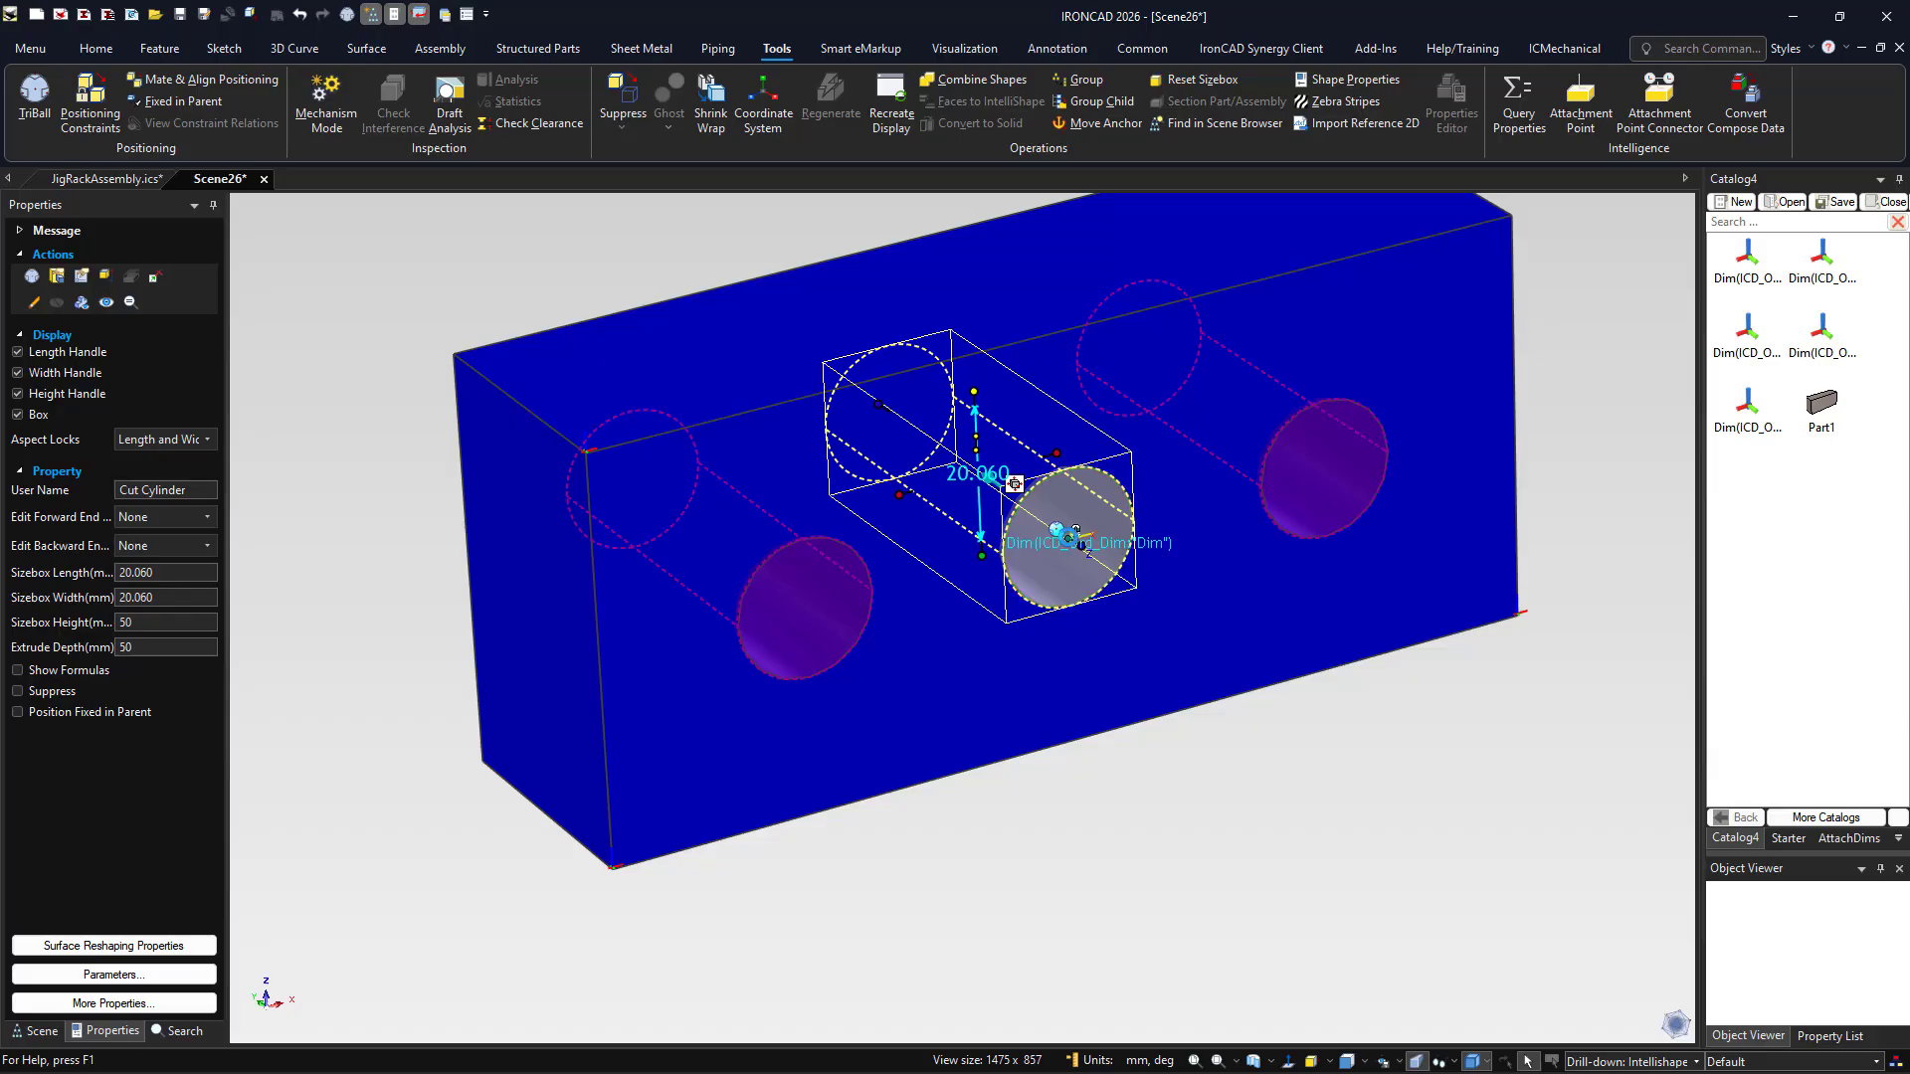
pyautogui.press('Escape')
pyautogui.click(766, 646)
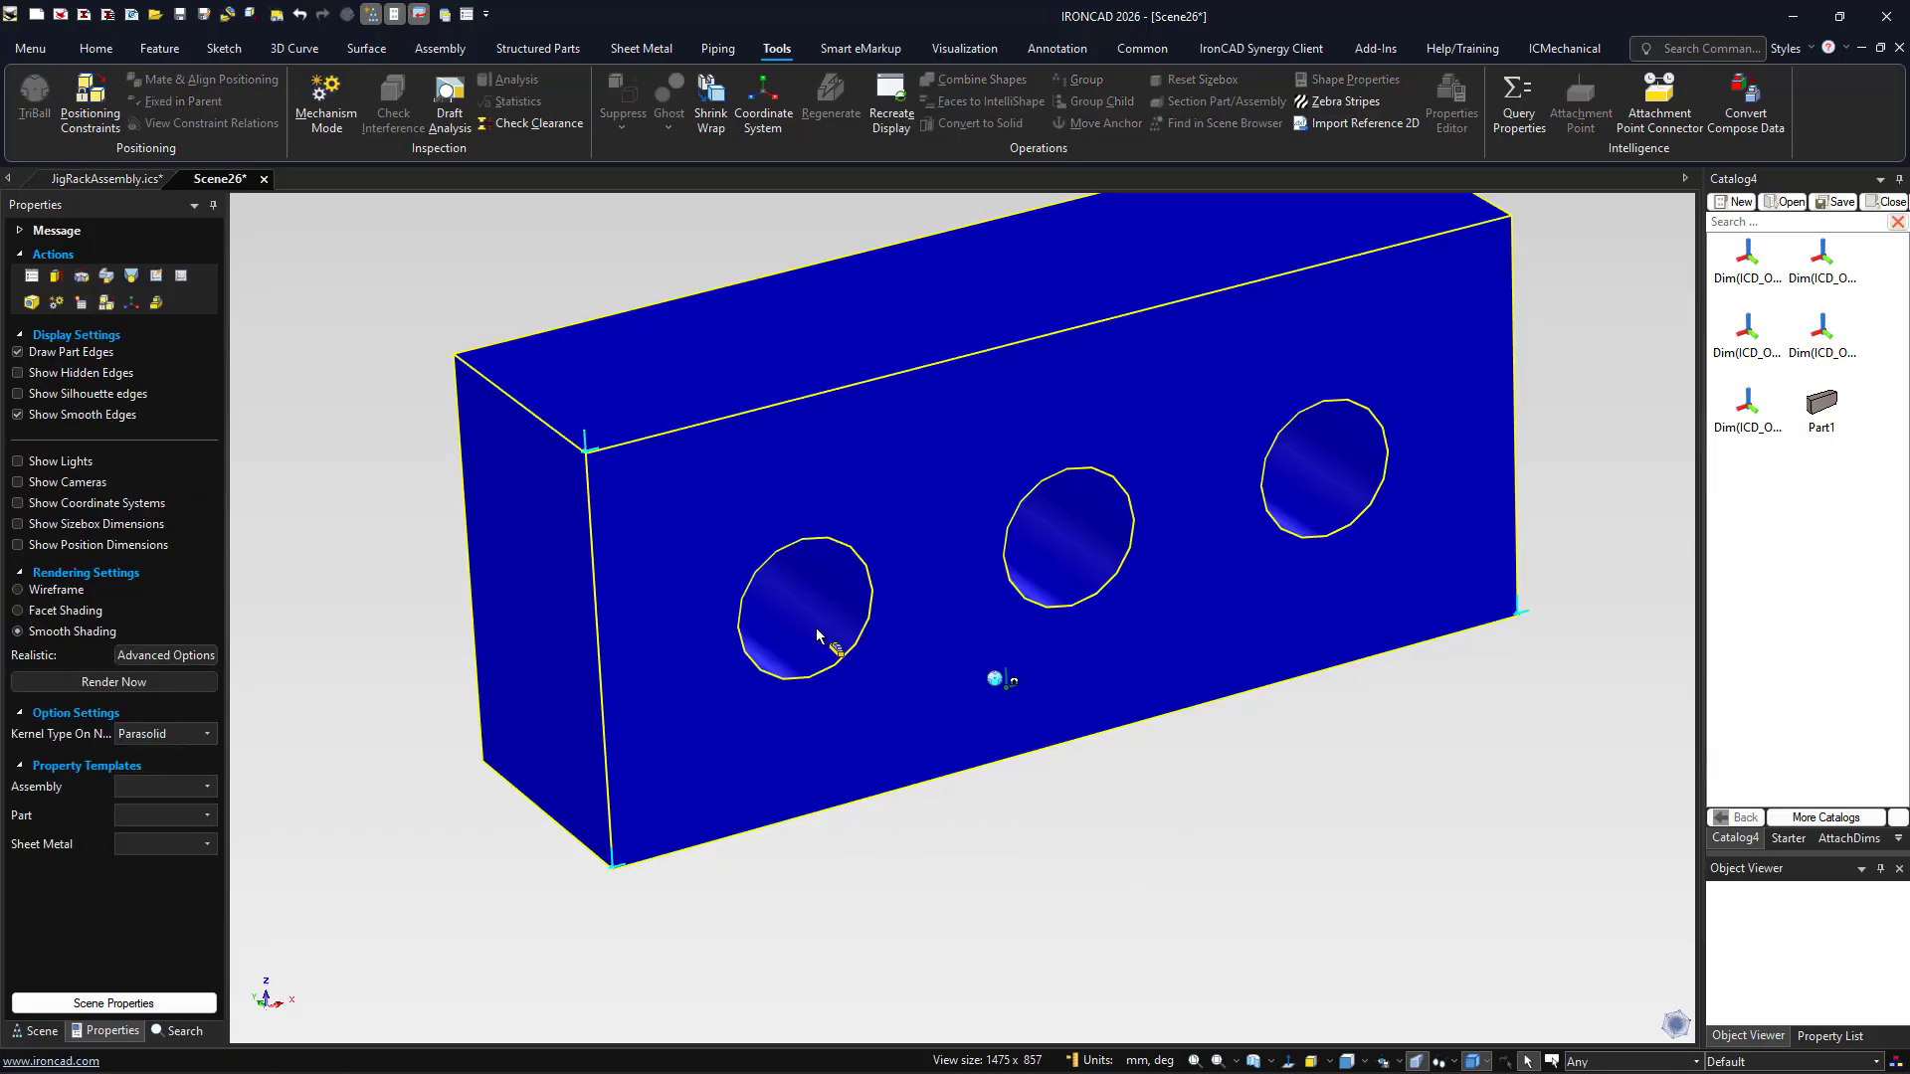
pyautogui.click(821, 637)
pyautogui.moveTo(810, 616); pyautogui.dragTo(1330, 477)
pyautogui.click(1356, 776)
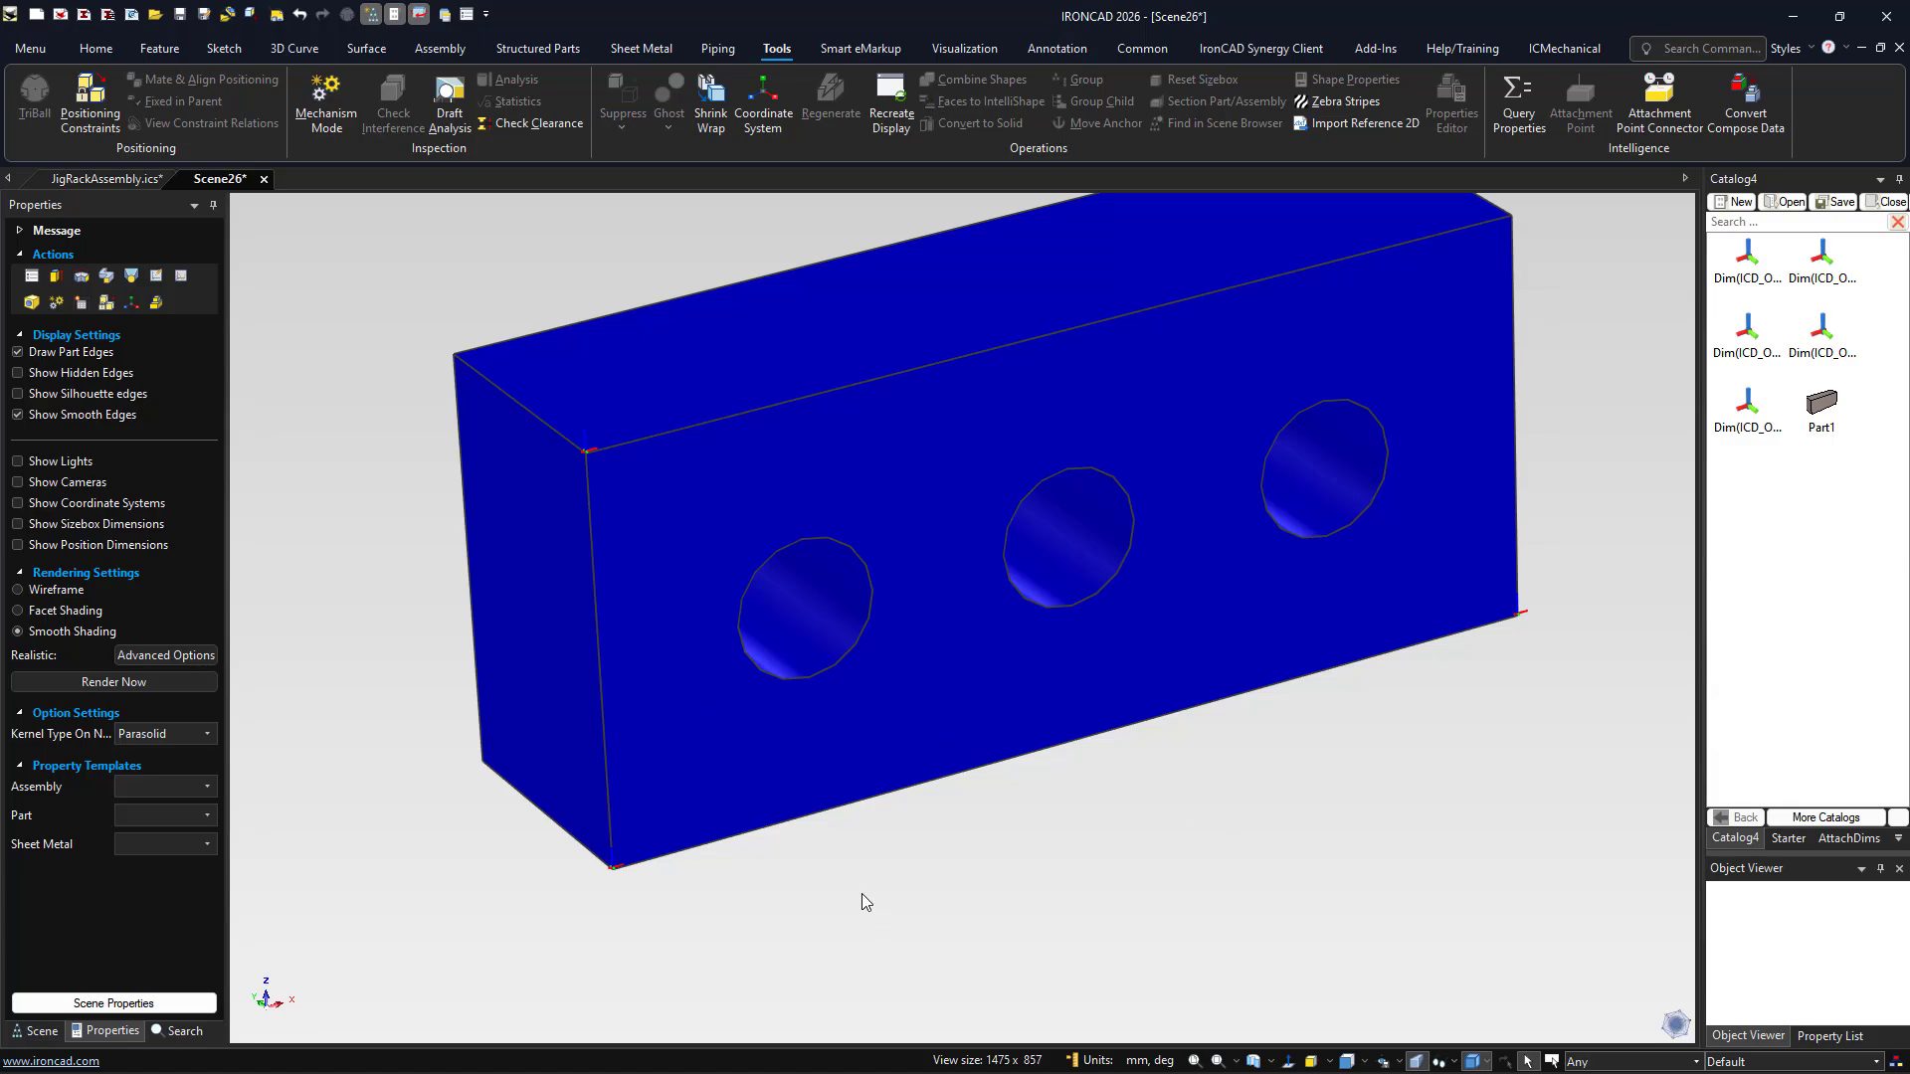
# Show the hidden gray and beige blocks again
pyautogui.scroll(-5, 876, 880)
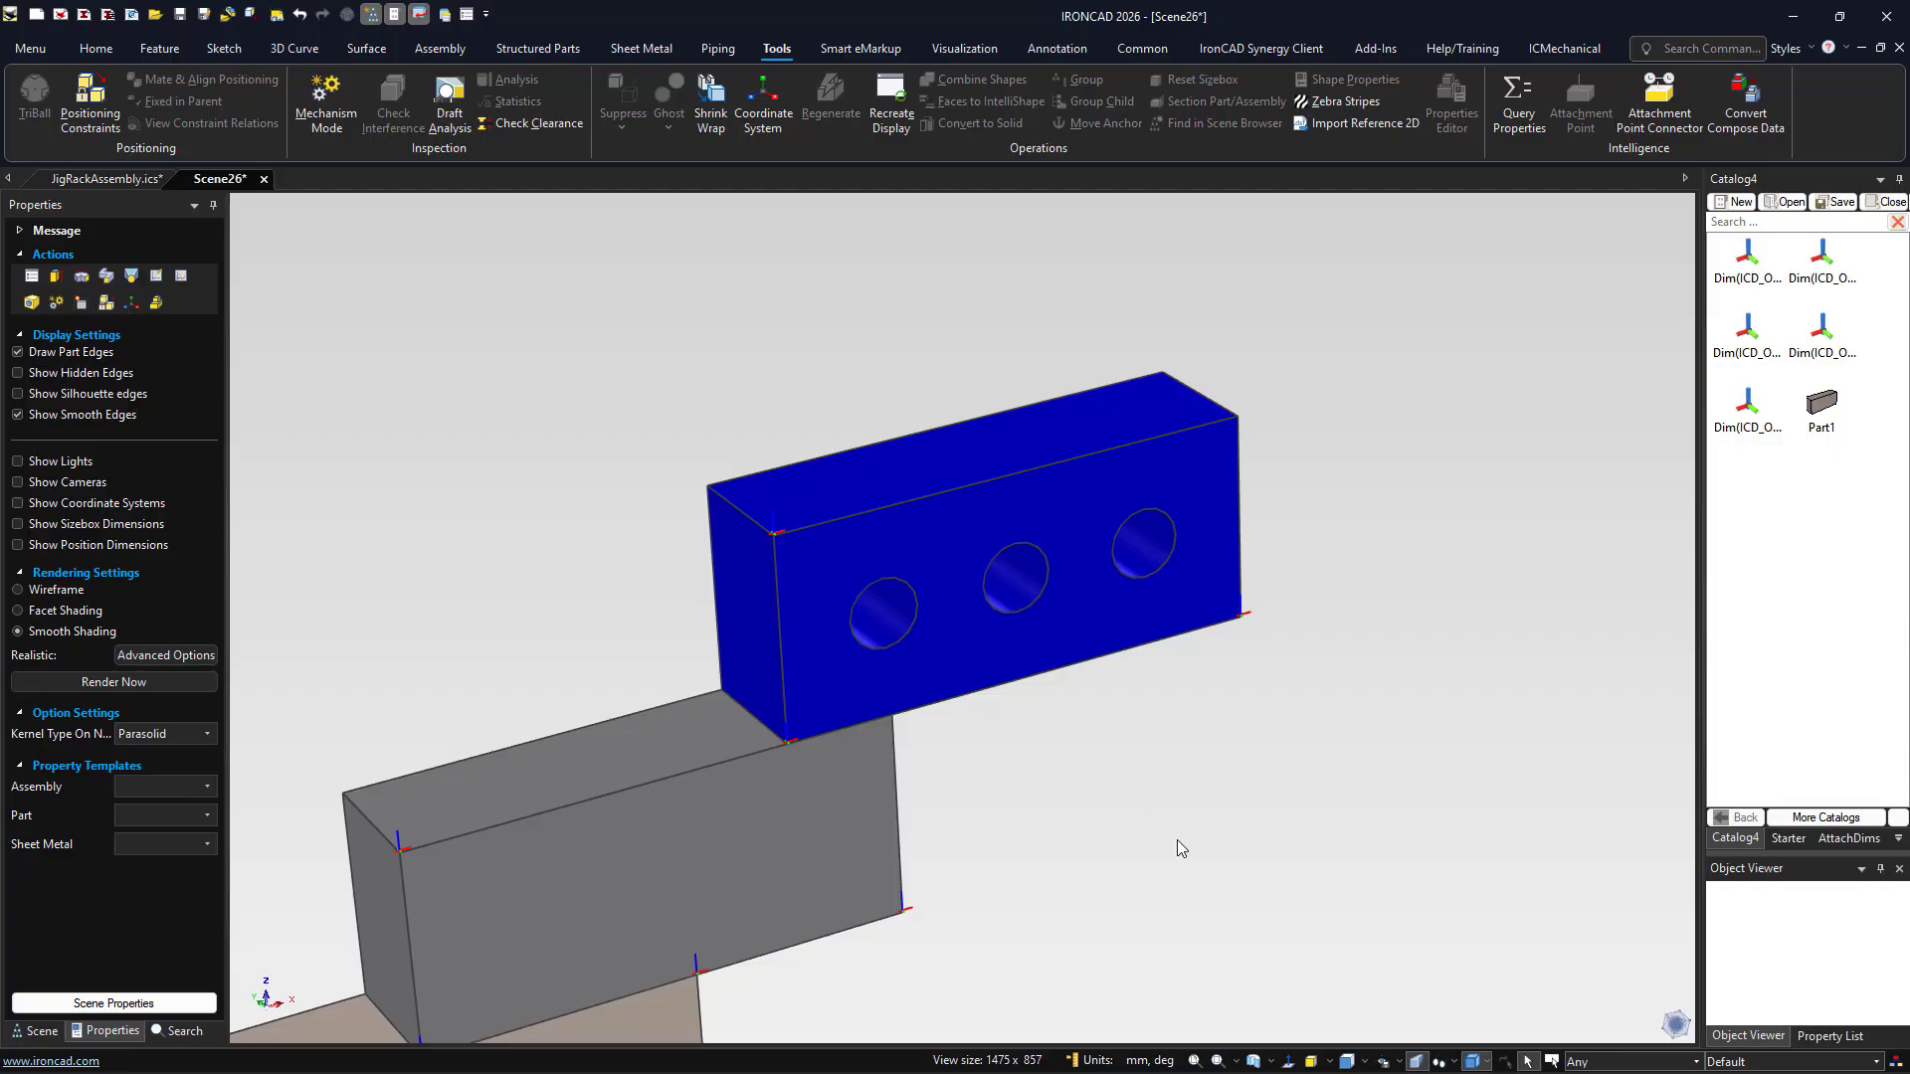
pyautogui.scroll(-3, 1177, 840)
pyautogui.click(1077, 477)
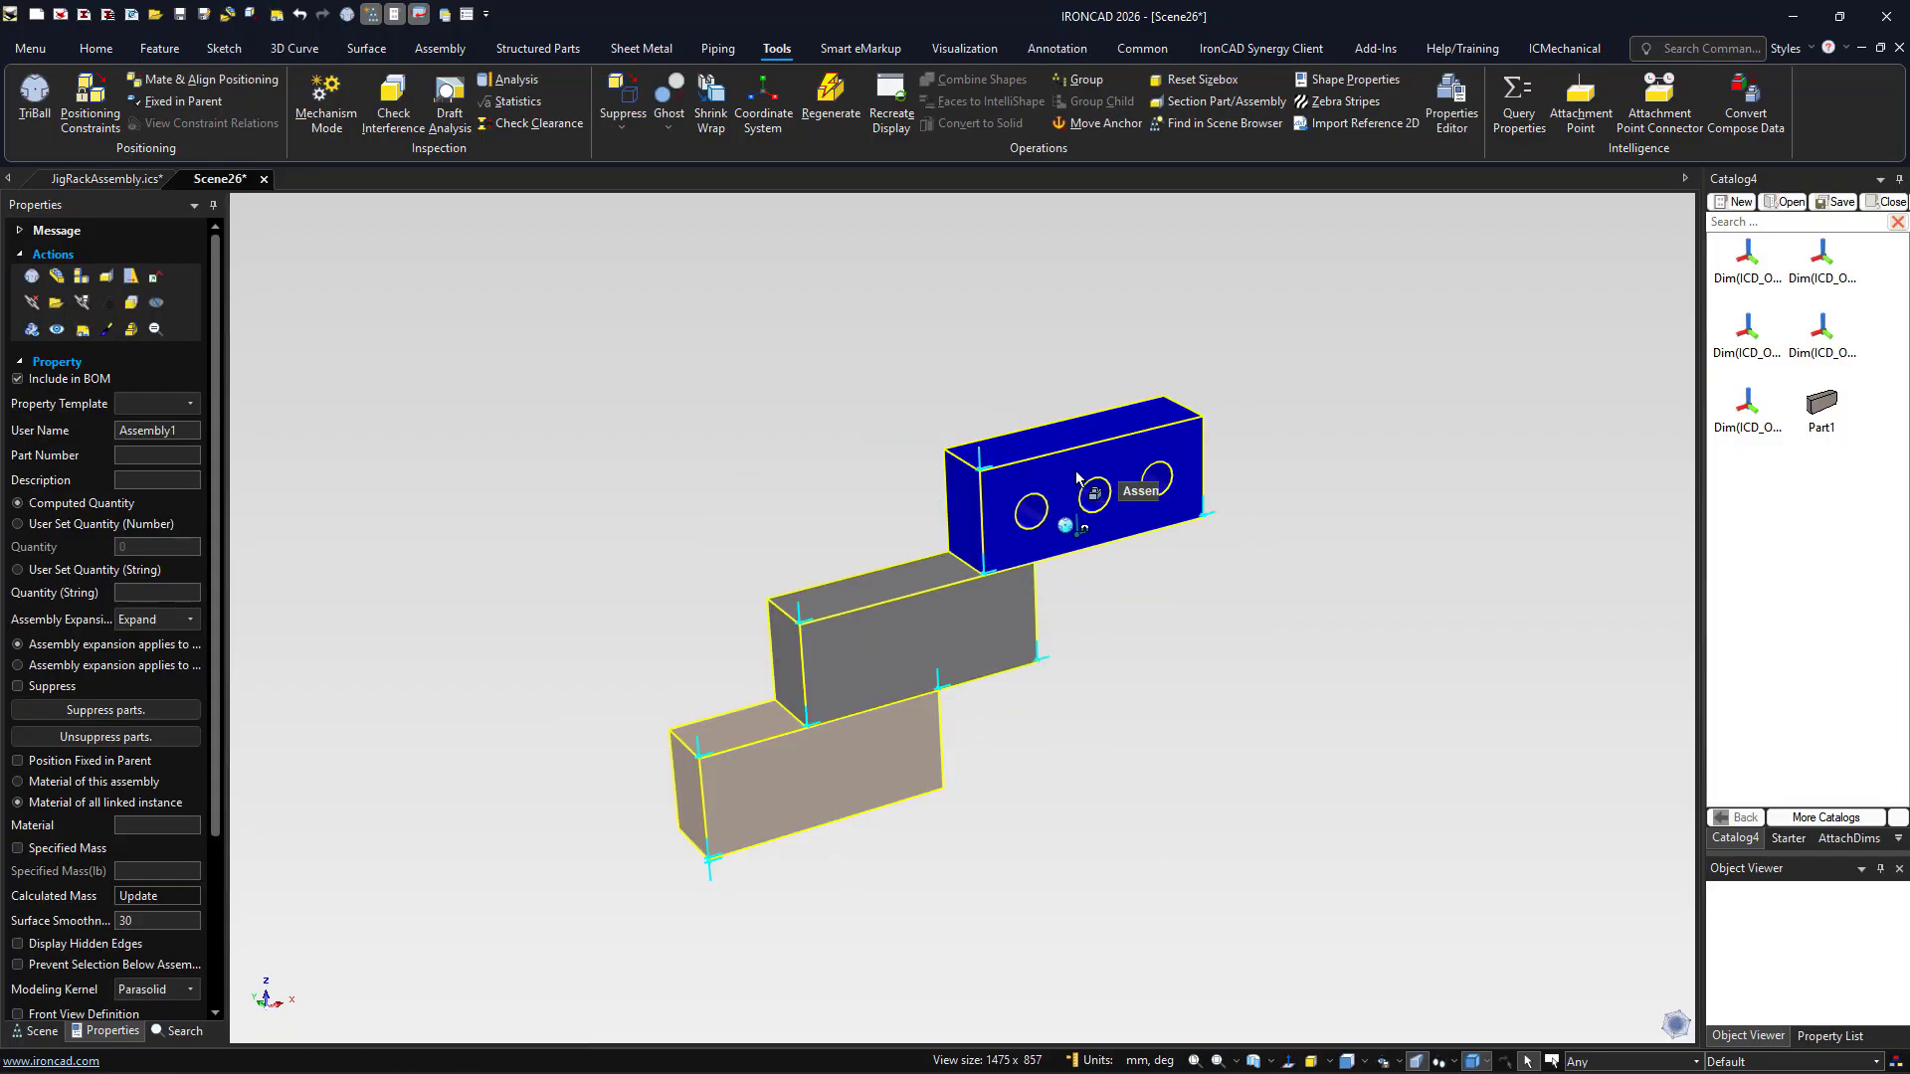
pyautogui.press('Escape')
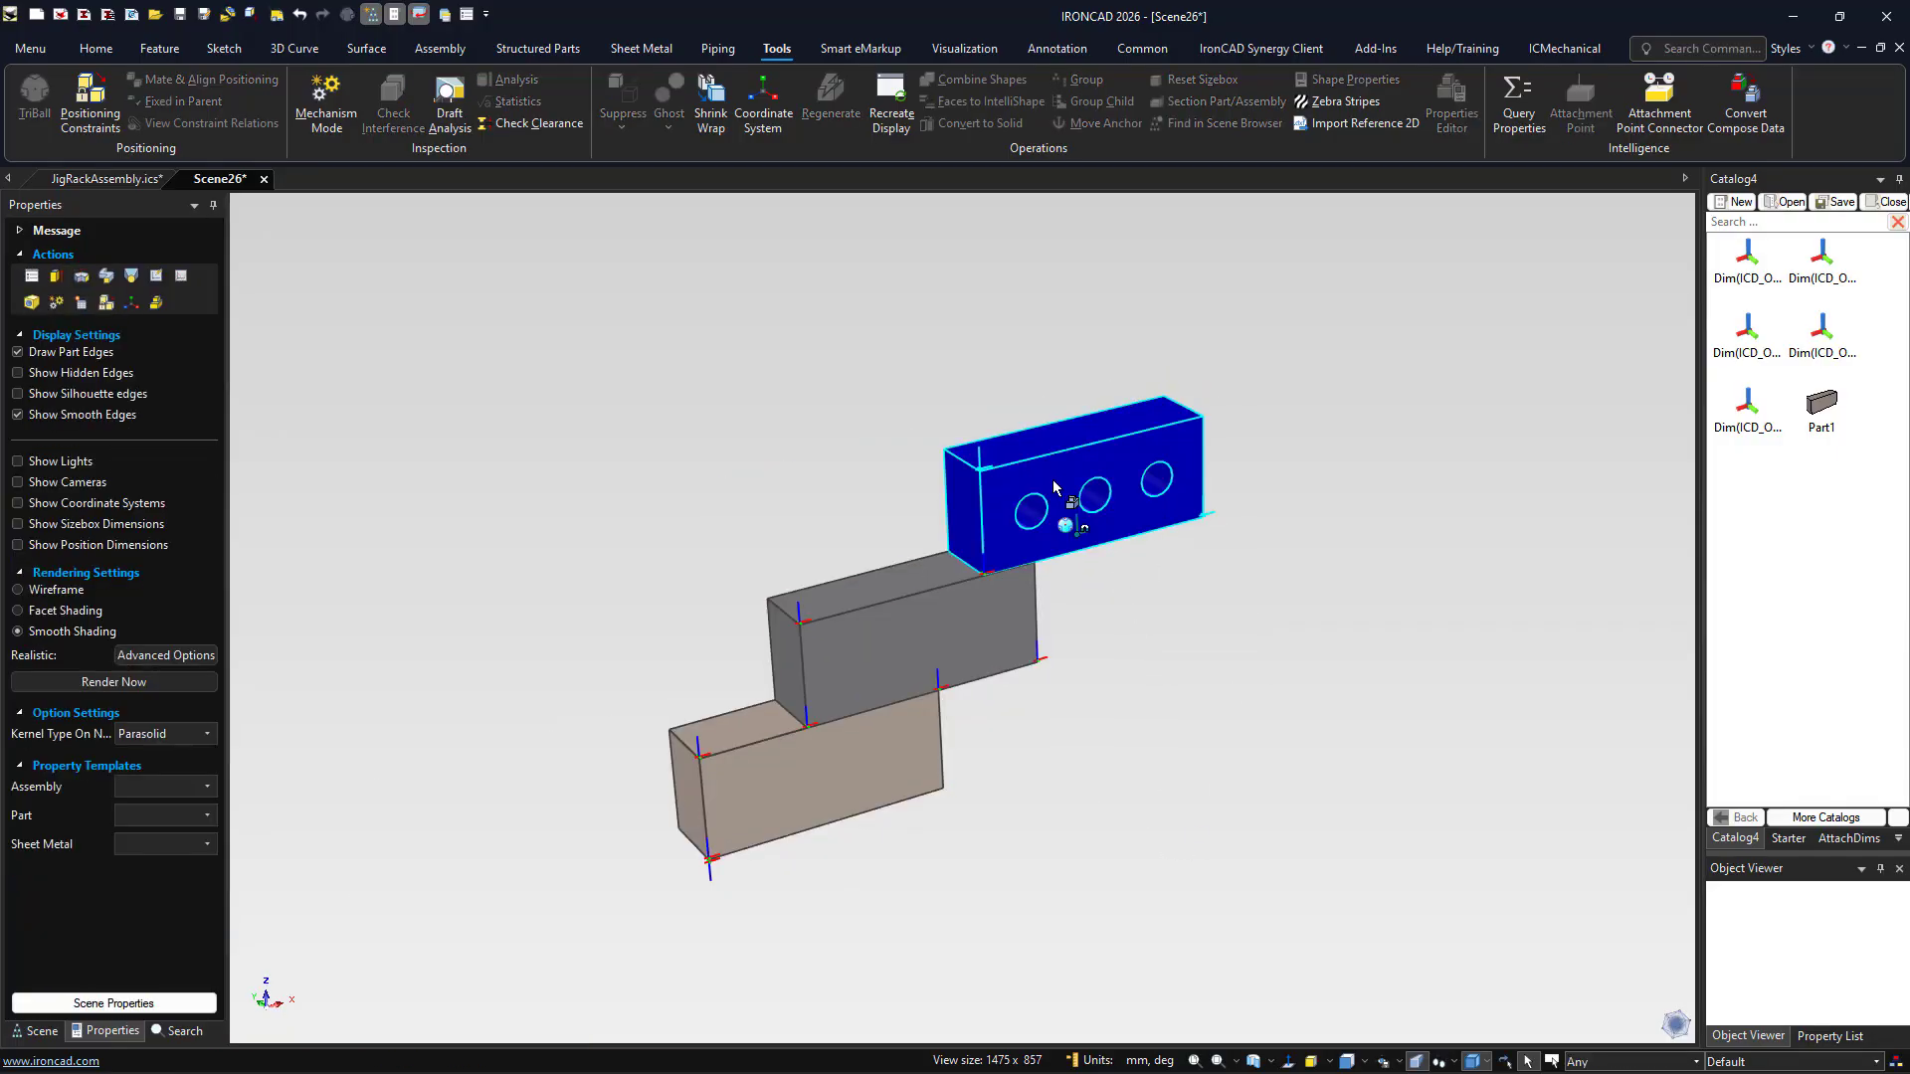
pyautogui.click(1054, 487)
pyautogui.click(1132, 667)
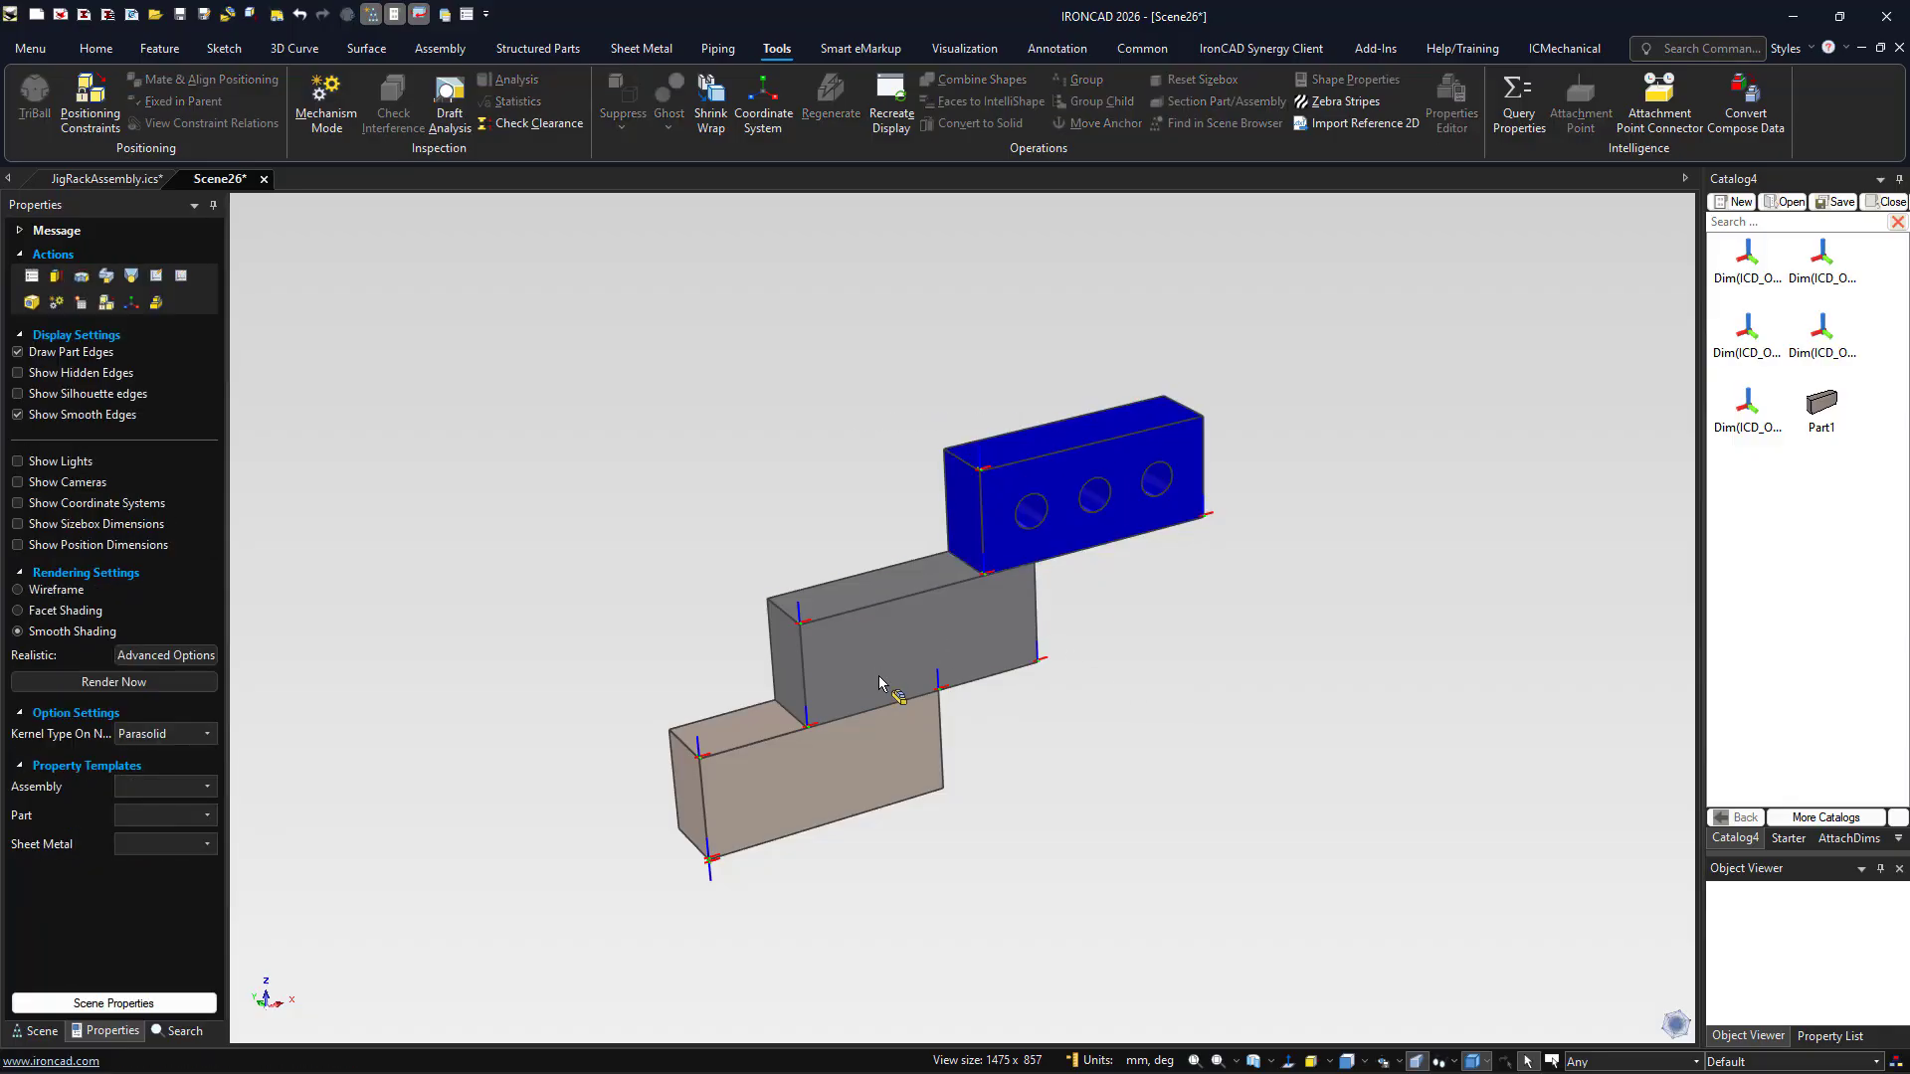
pyautogui.click(880, 685)
pyautogui.click(1010, 839)
# Review the blue part's front view definition, based on its front face and lower front edge, and accept it
pyautogui.click(1037, 557)
pyautogui.rightClick(1037, 557)
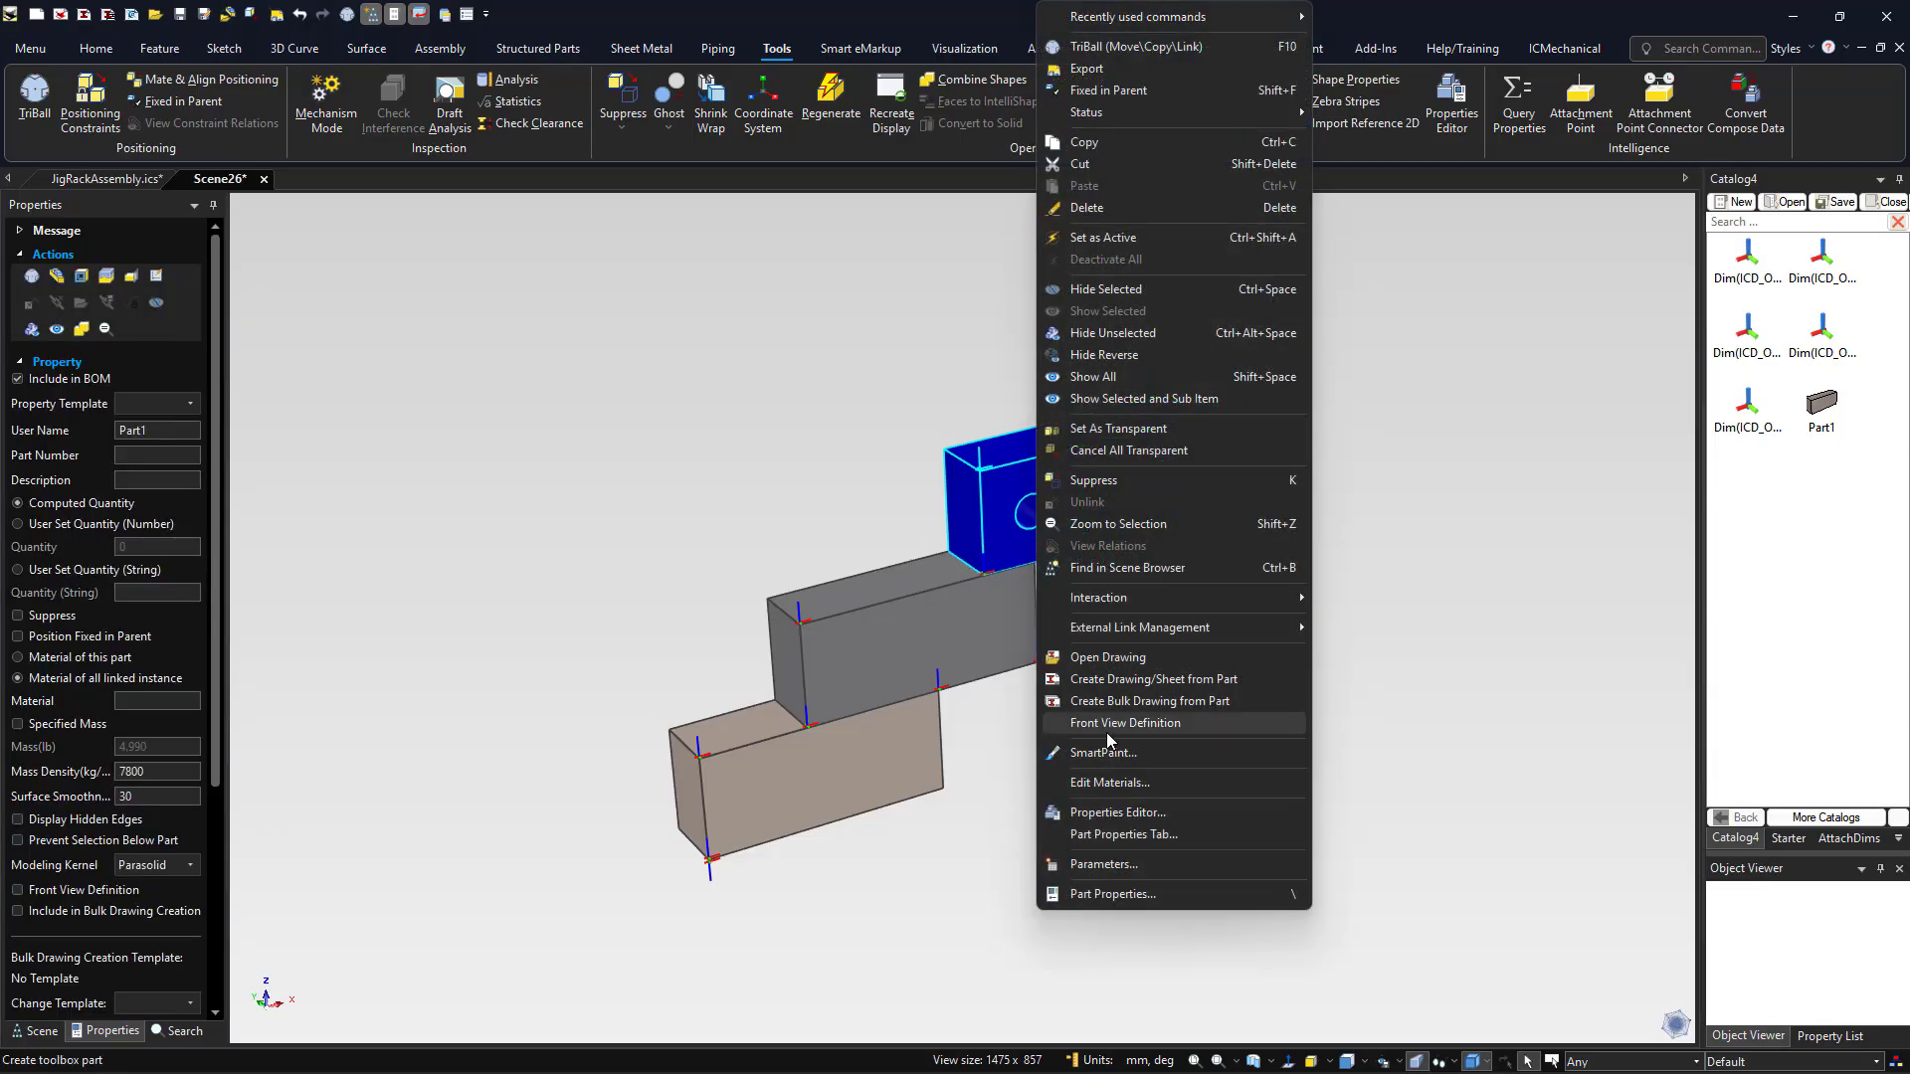
pyautogui.click(1103, 731)
pyautogui.click(1023, 547)
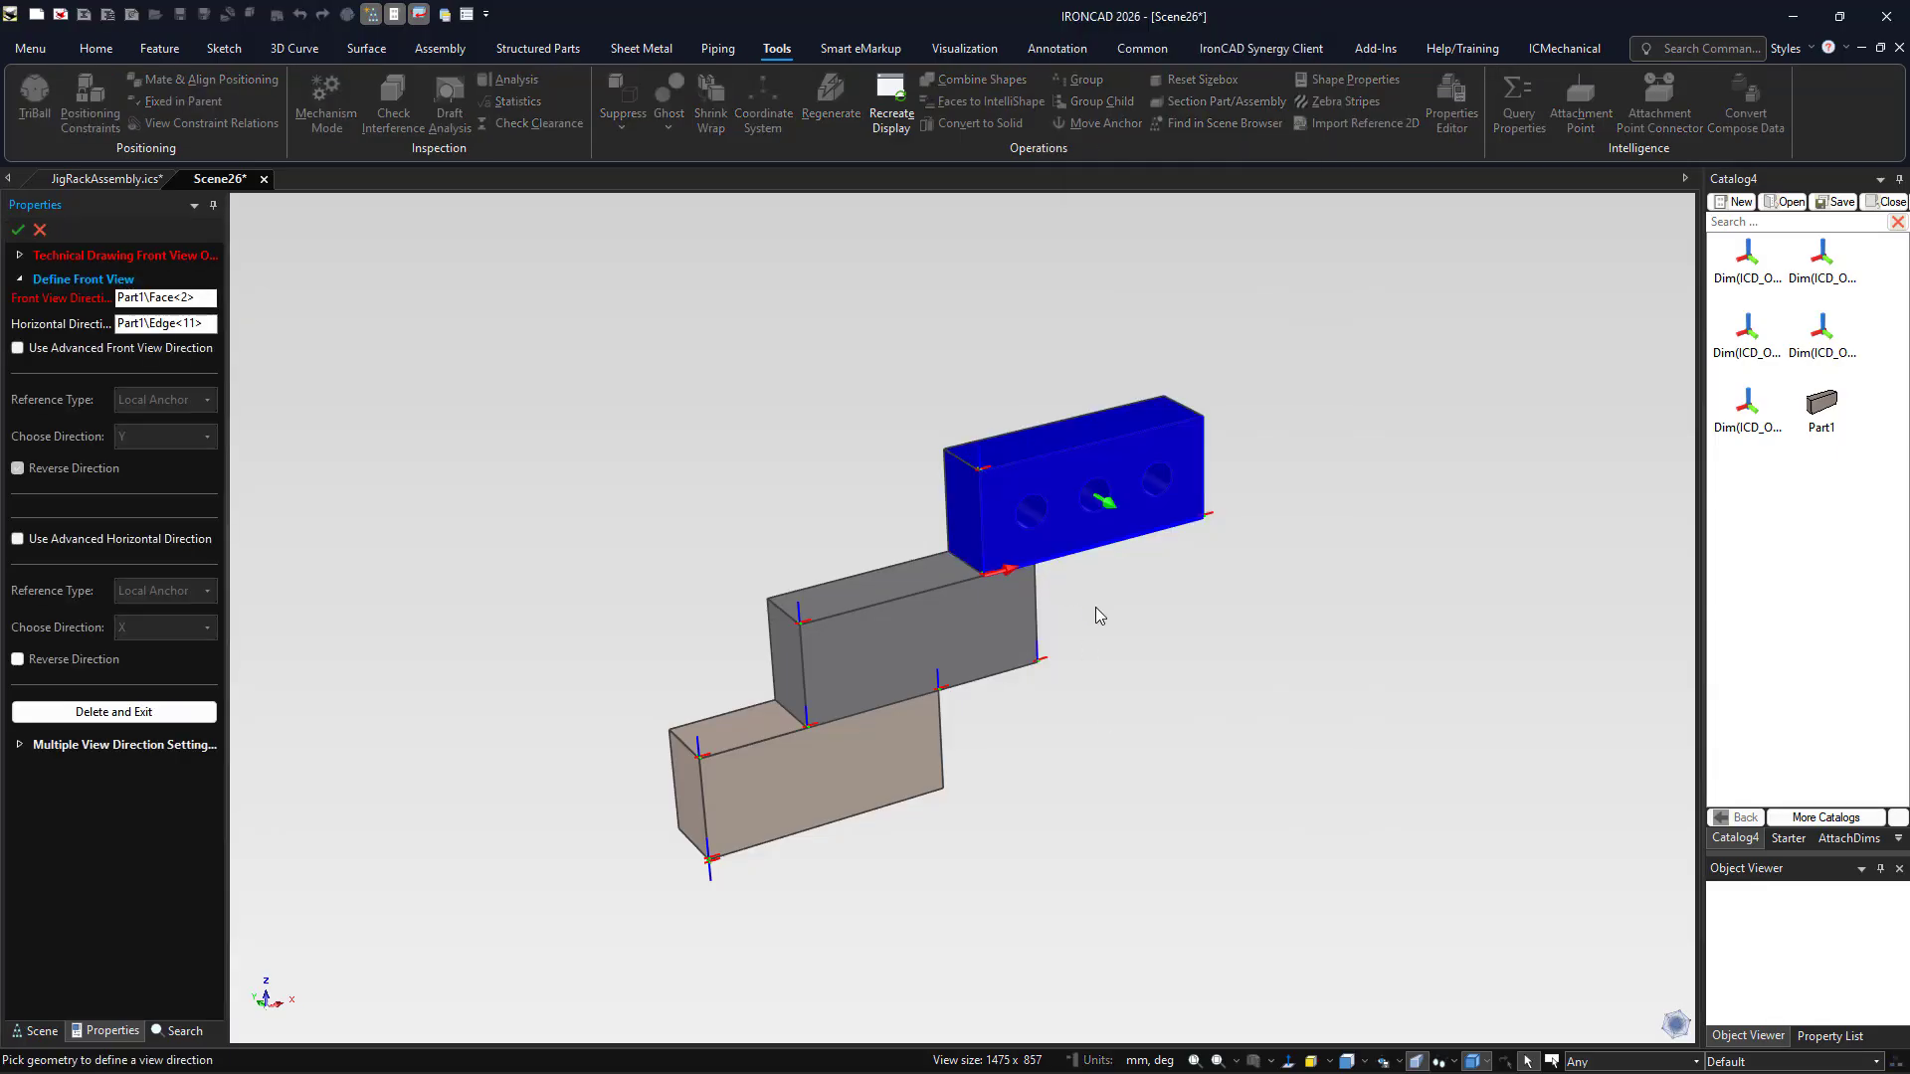
pyautogui.click(18, 229)
# Review the assembly's front view definition, based on the beige block's front face and lower front edge, and close it
pyautogui.click(891, 678)
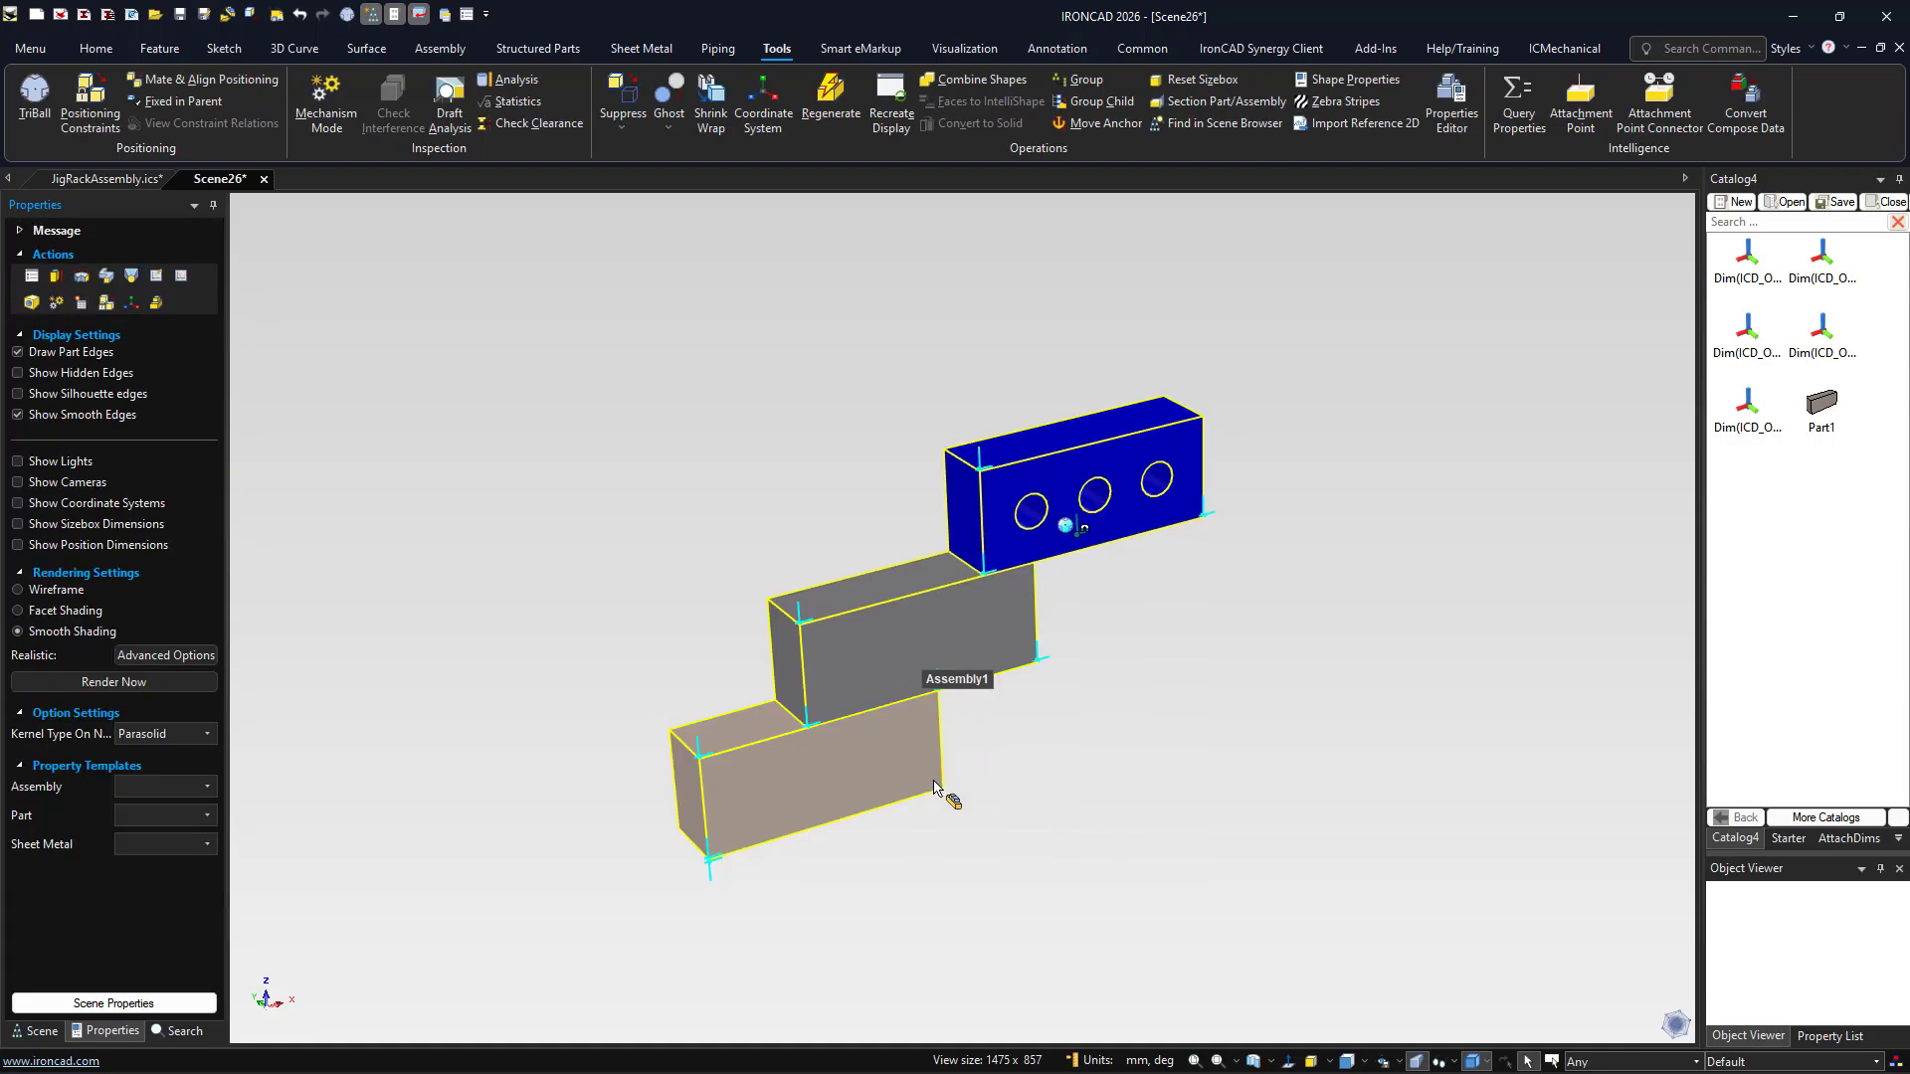
pyautogui.rightClick(840, 796)
pyautogui.click(853, 826)
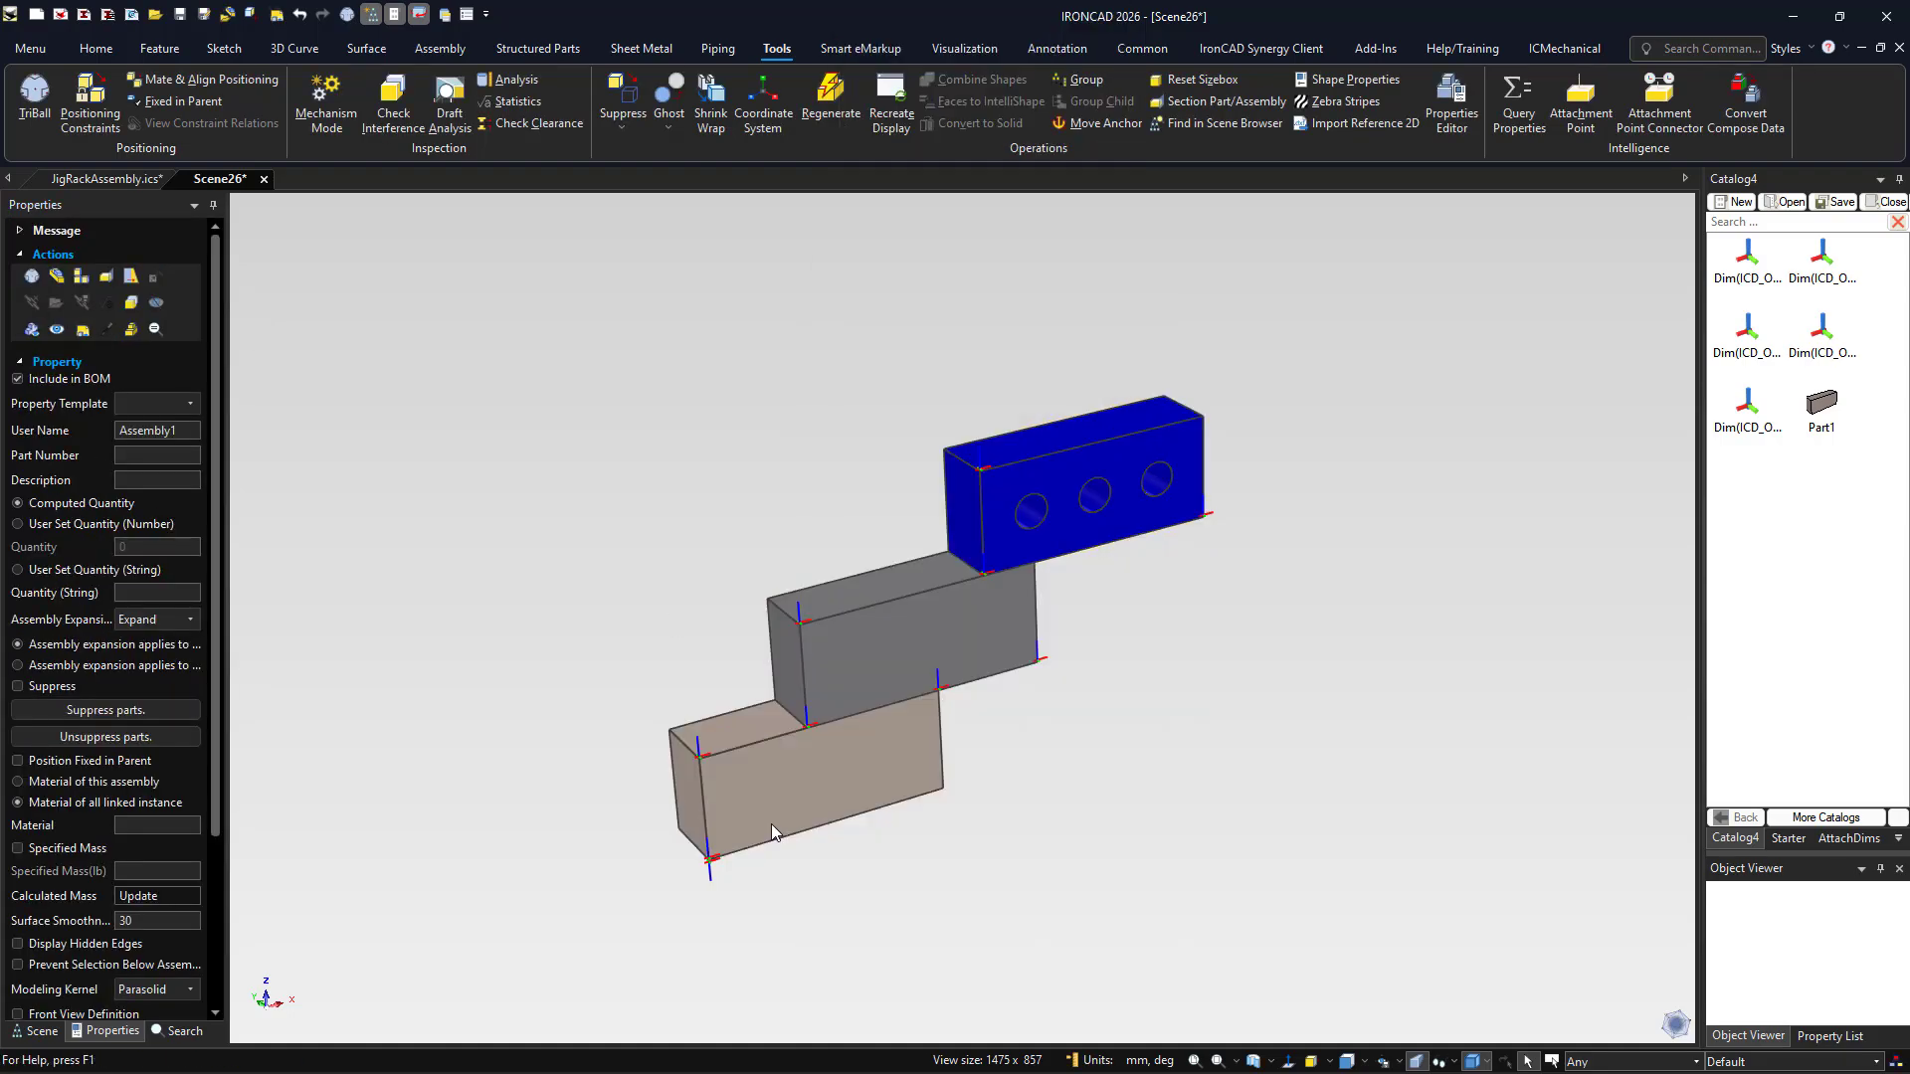
pyautogui.click(750, 825)
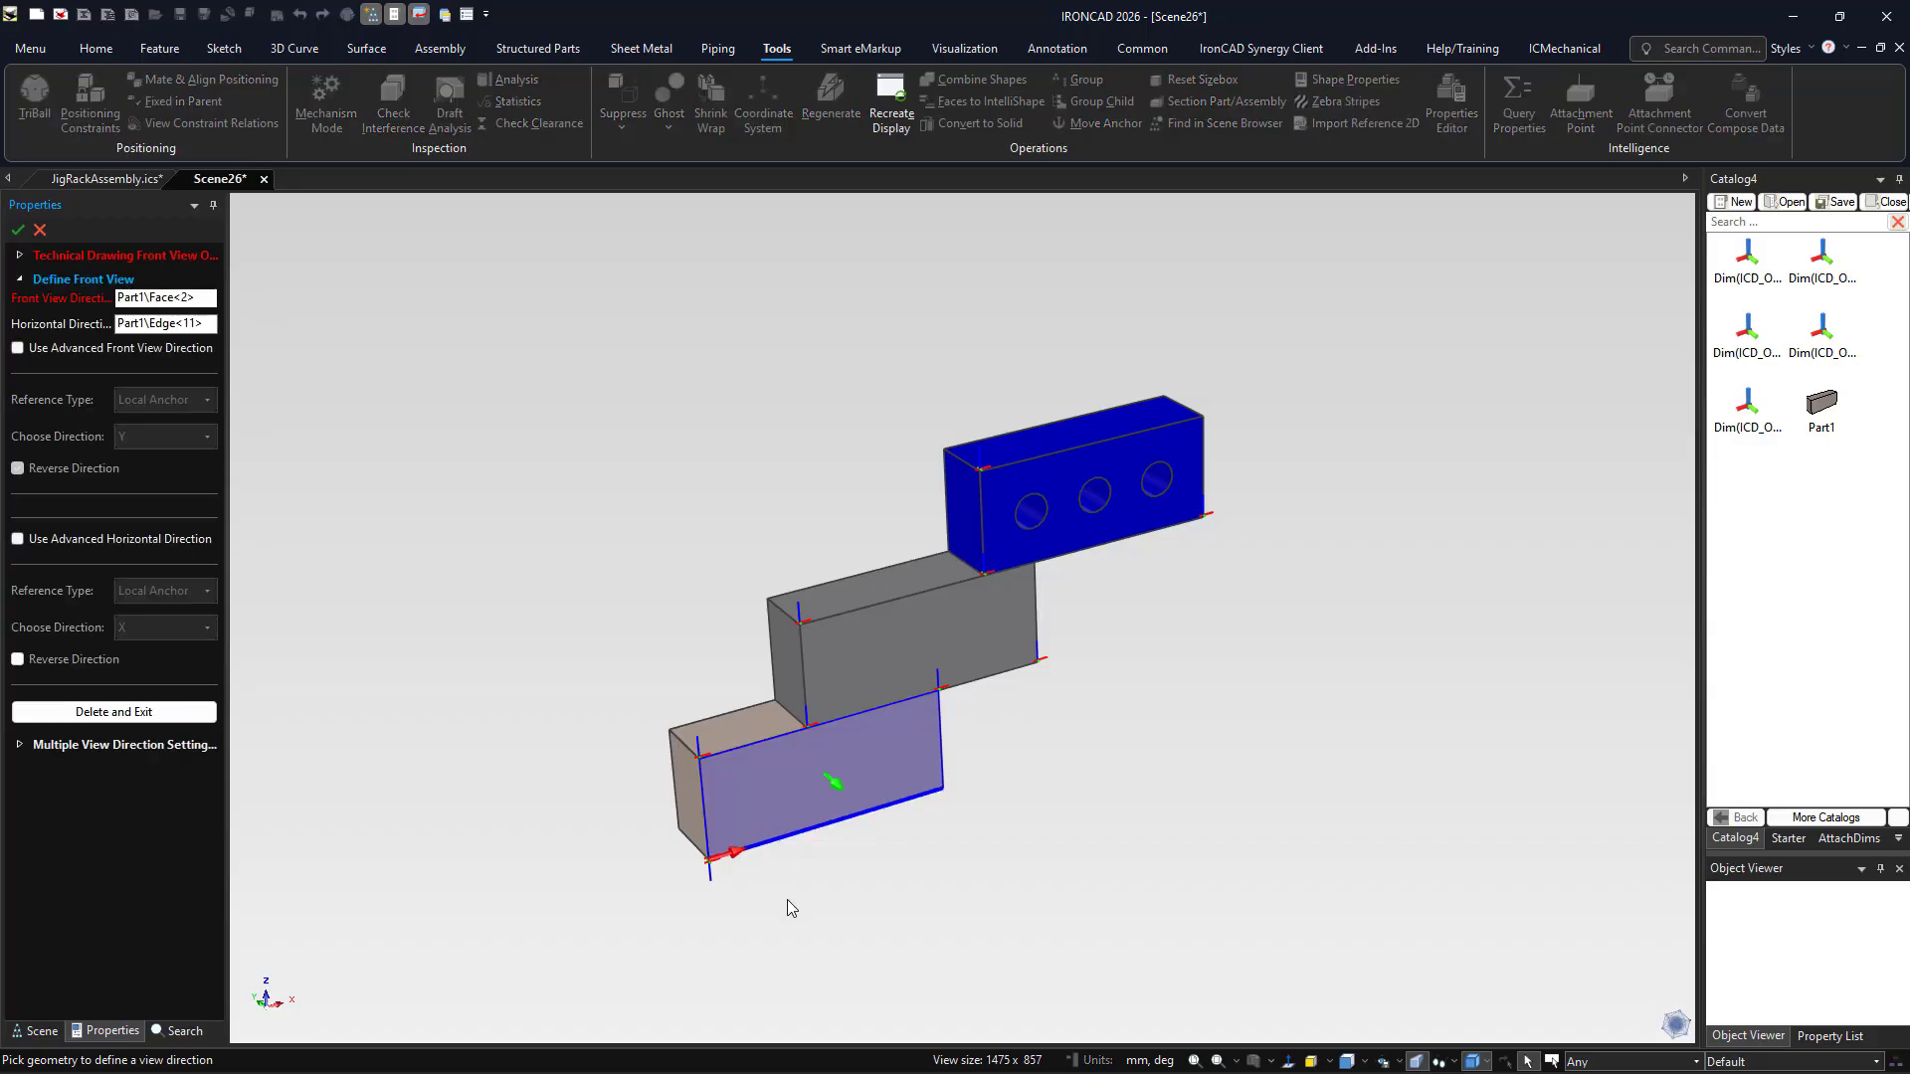
pyautogui.rightClick(1061, 863)
pyautogui.click(1138, 393)
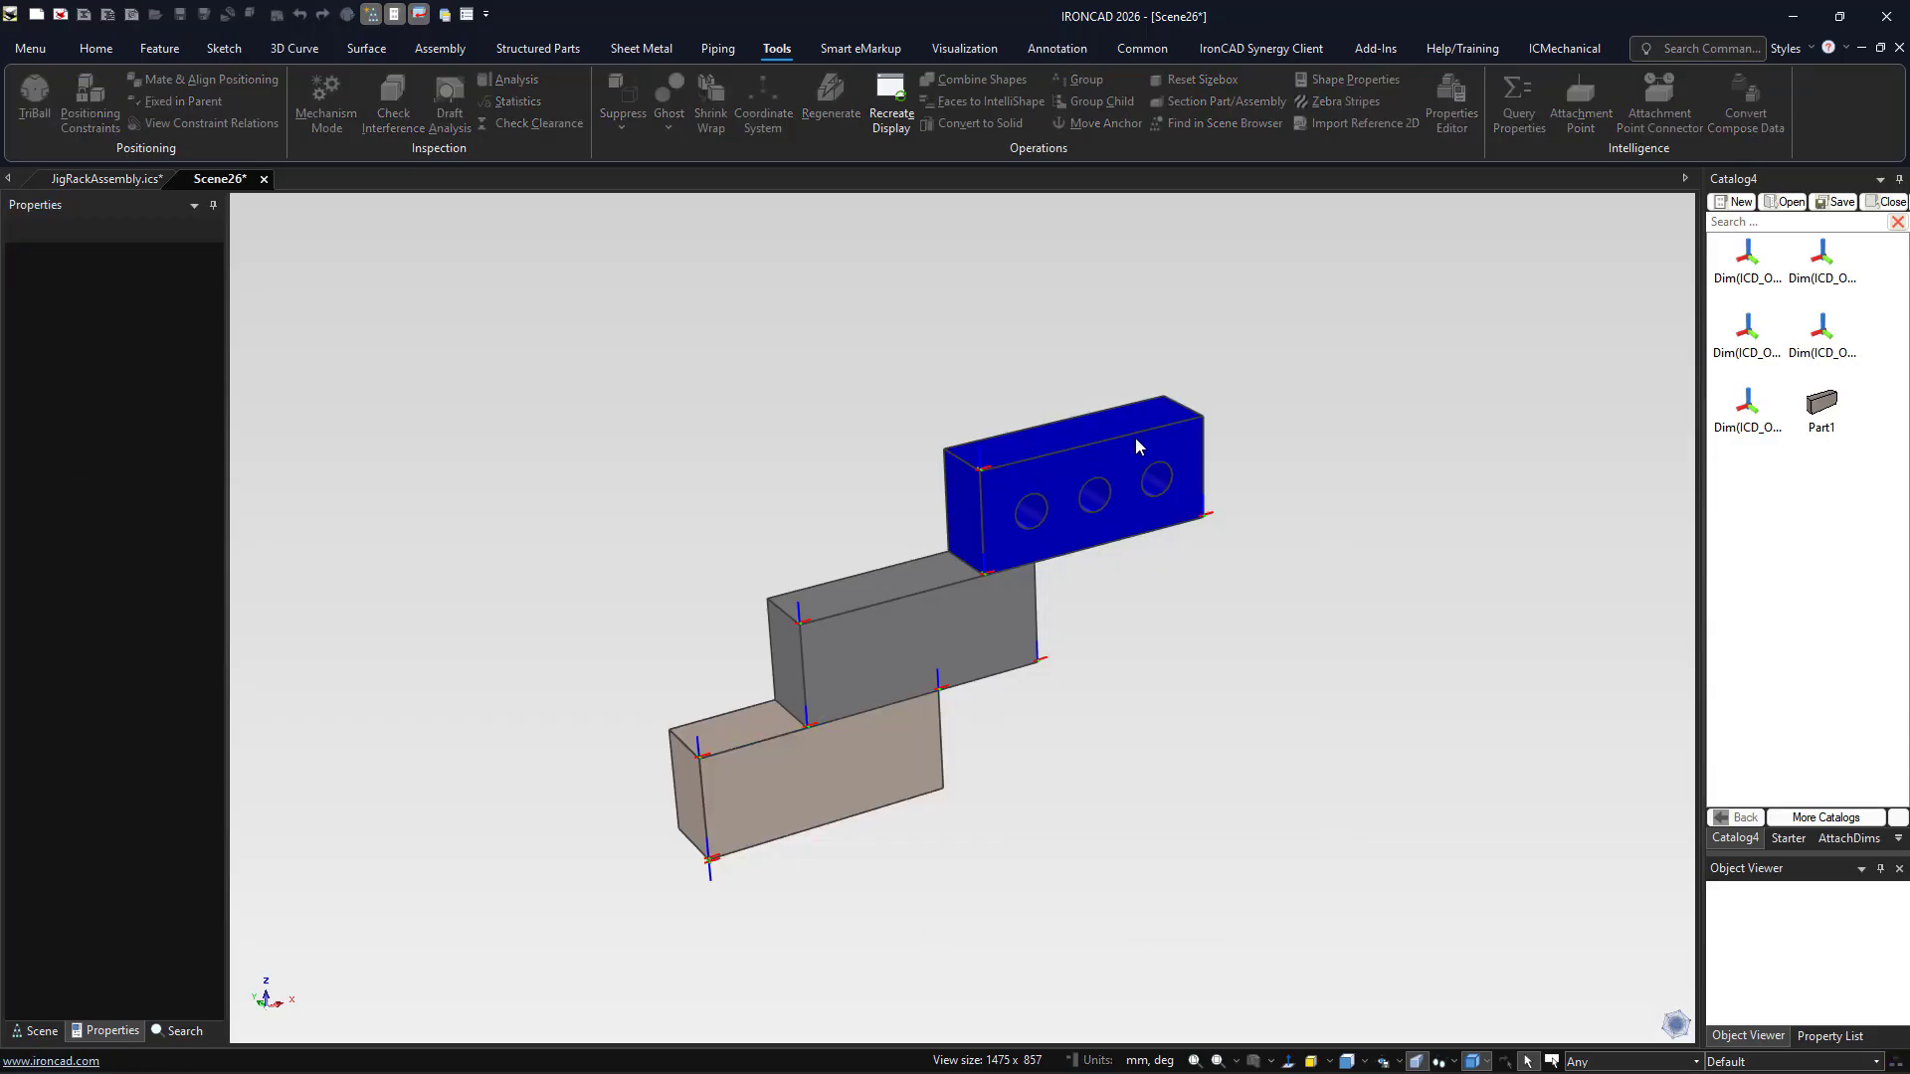
# Save the three-block scene as TestNew in the SmartAnnotations folder
pyautogui.click(1208, 785)
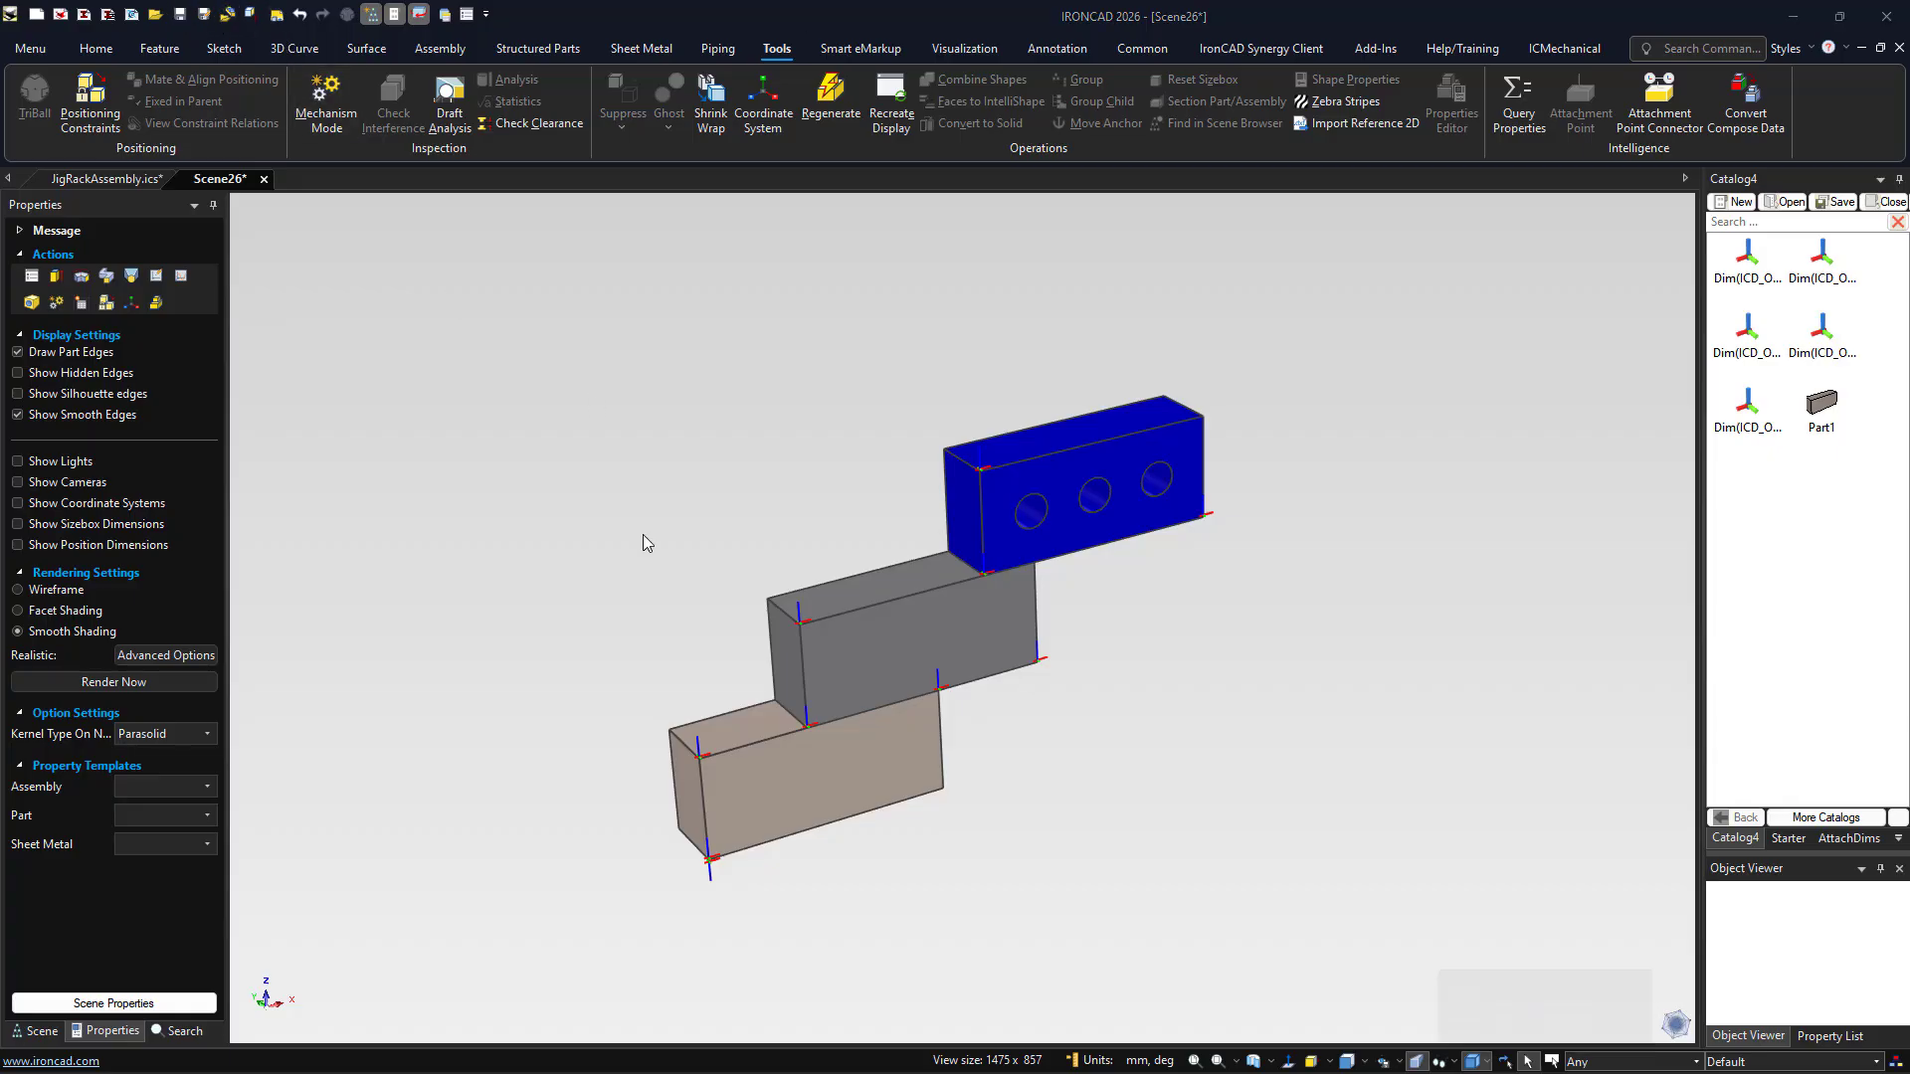
pyautogui.hotkey('ctrl', 's')
pyautogui.write('Te')
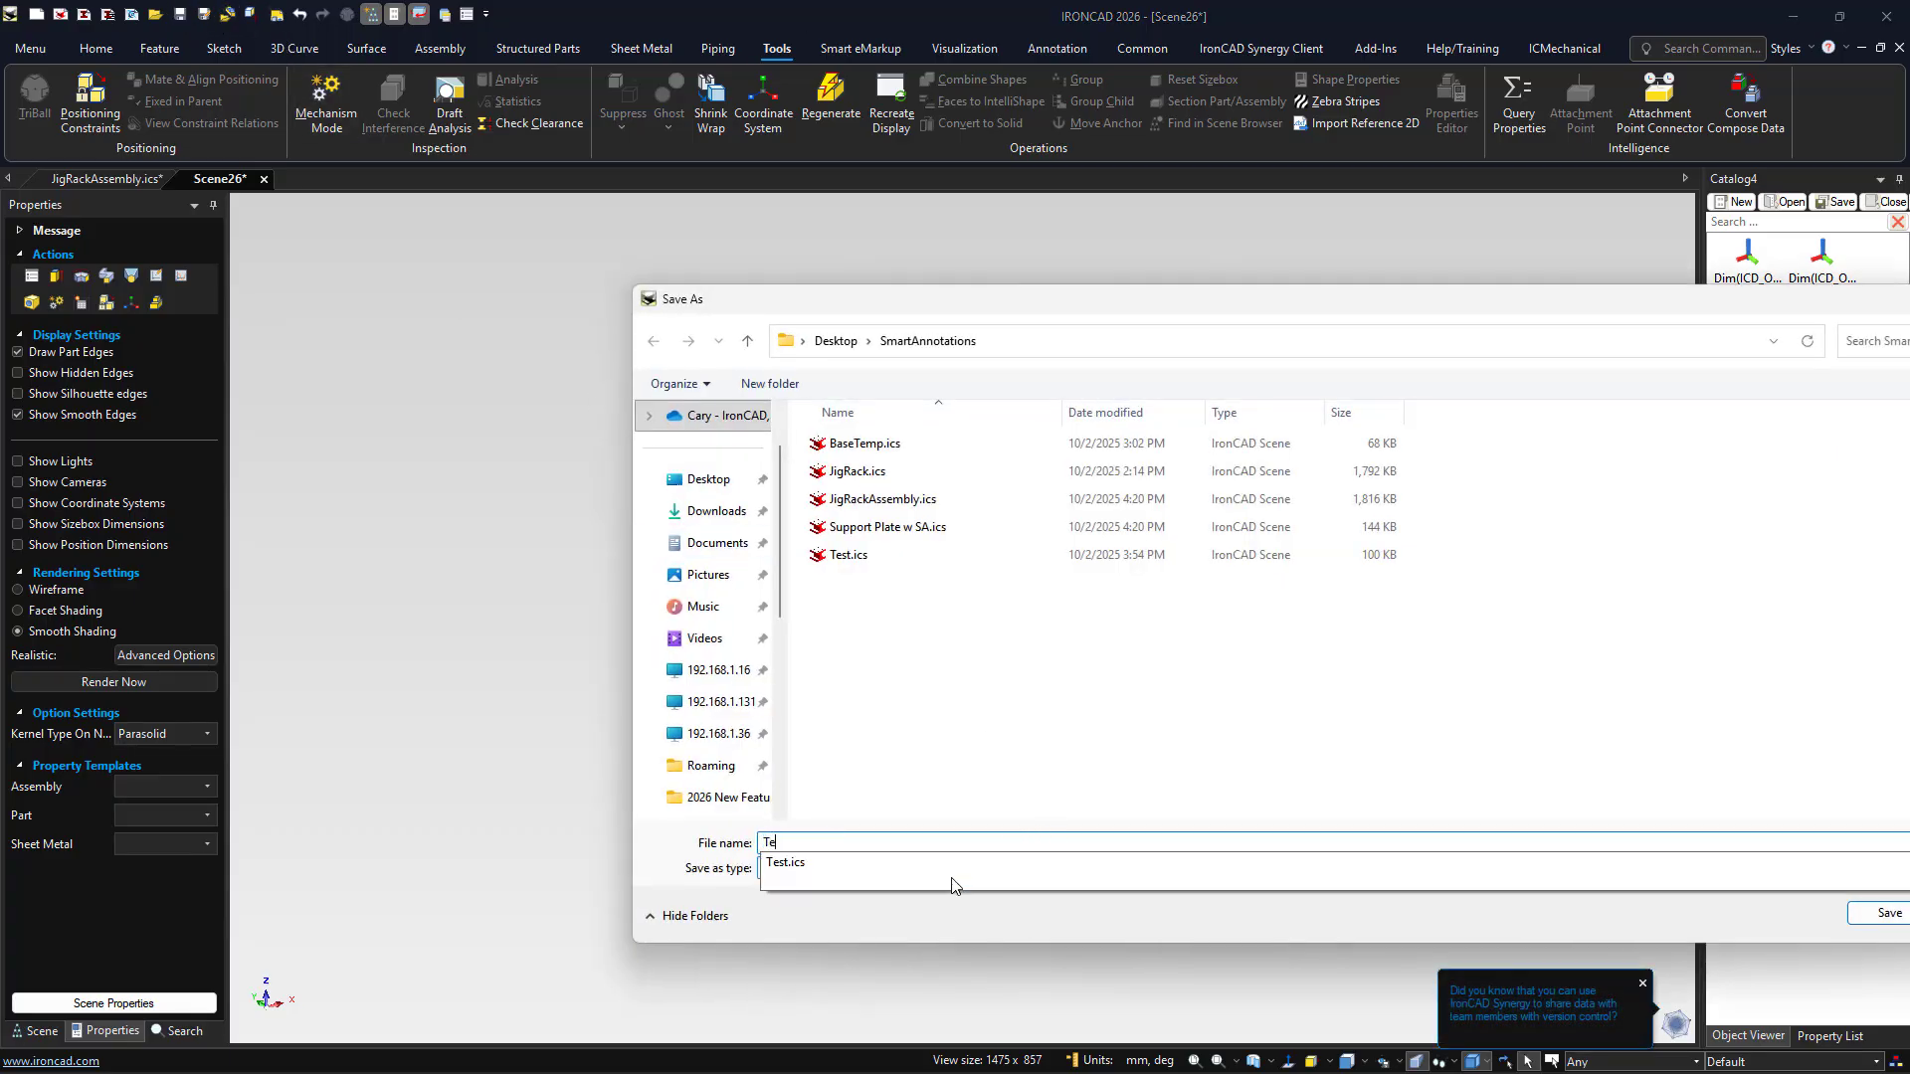
pyautogui.write('stN')
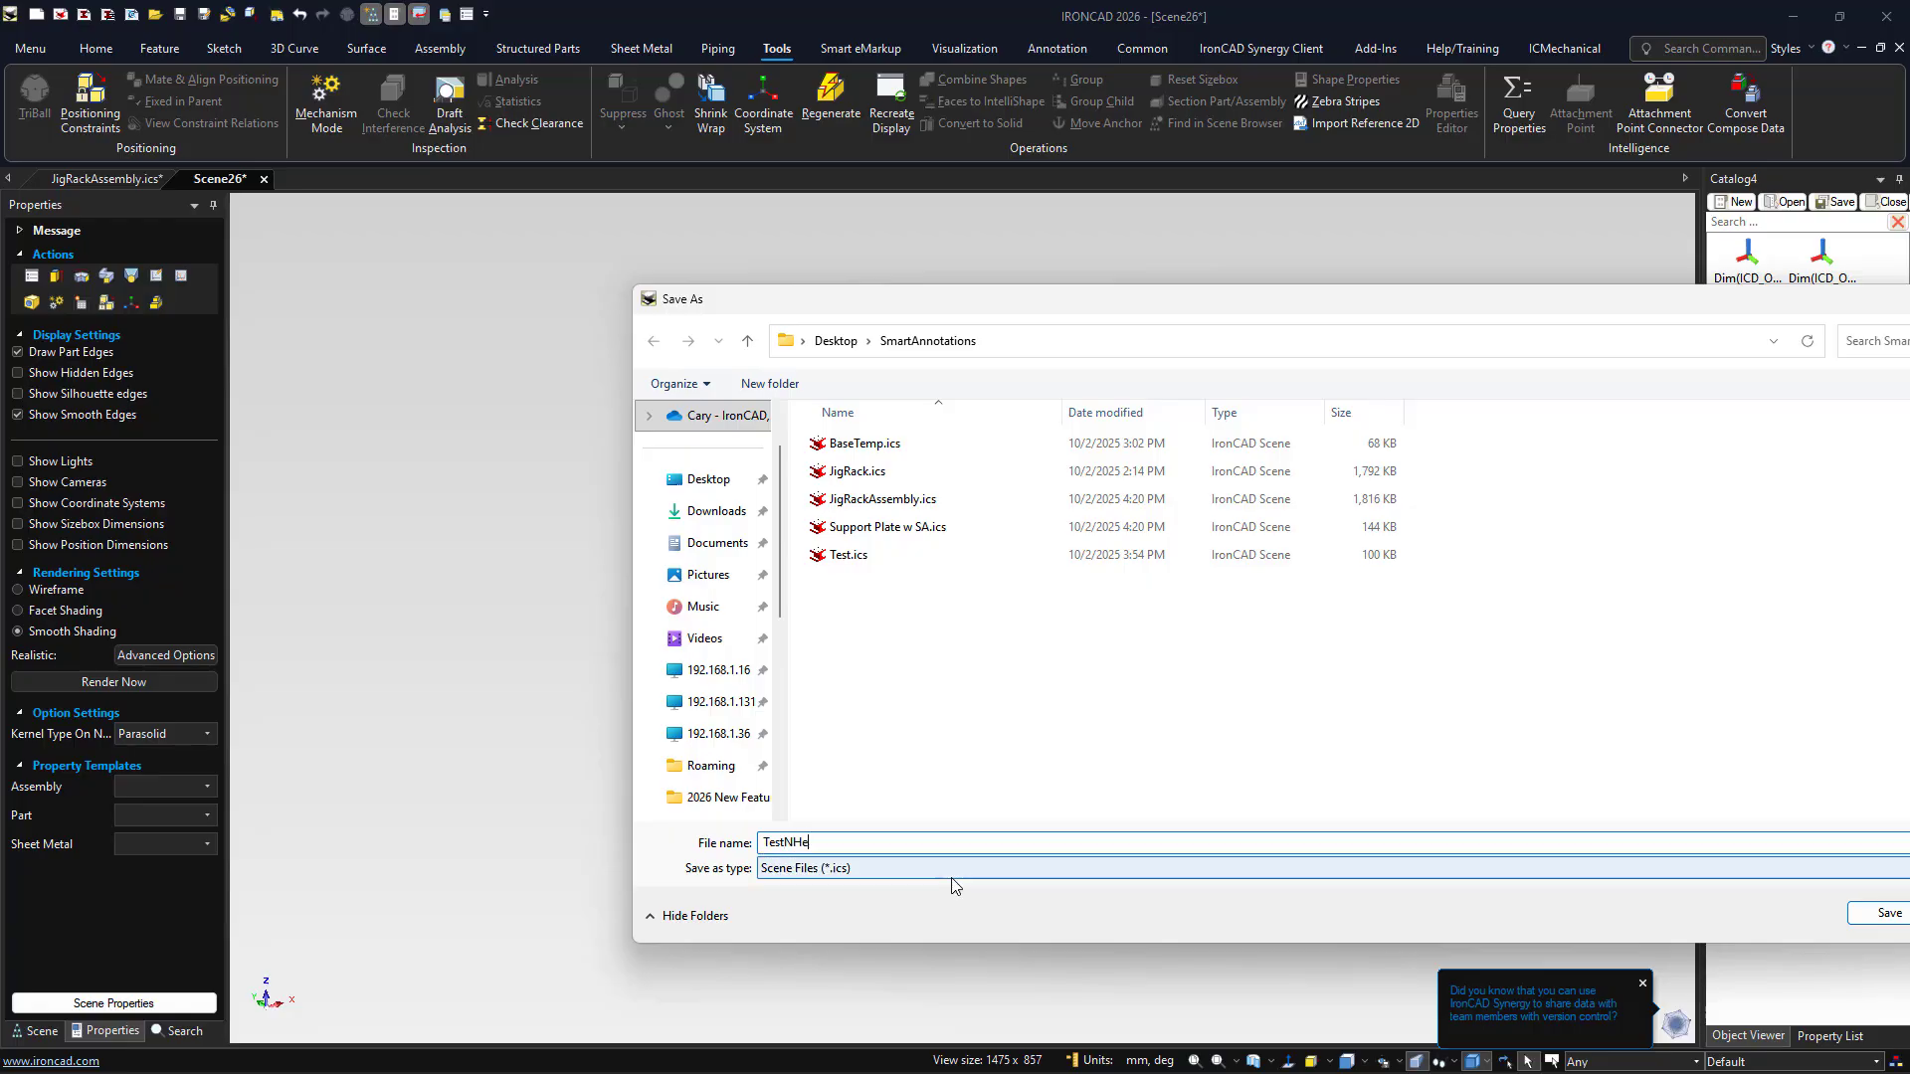
pyautogui.write('ew')
pyautogui.press('Return')
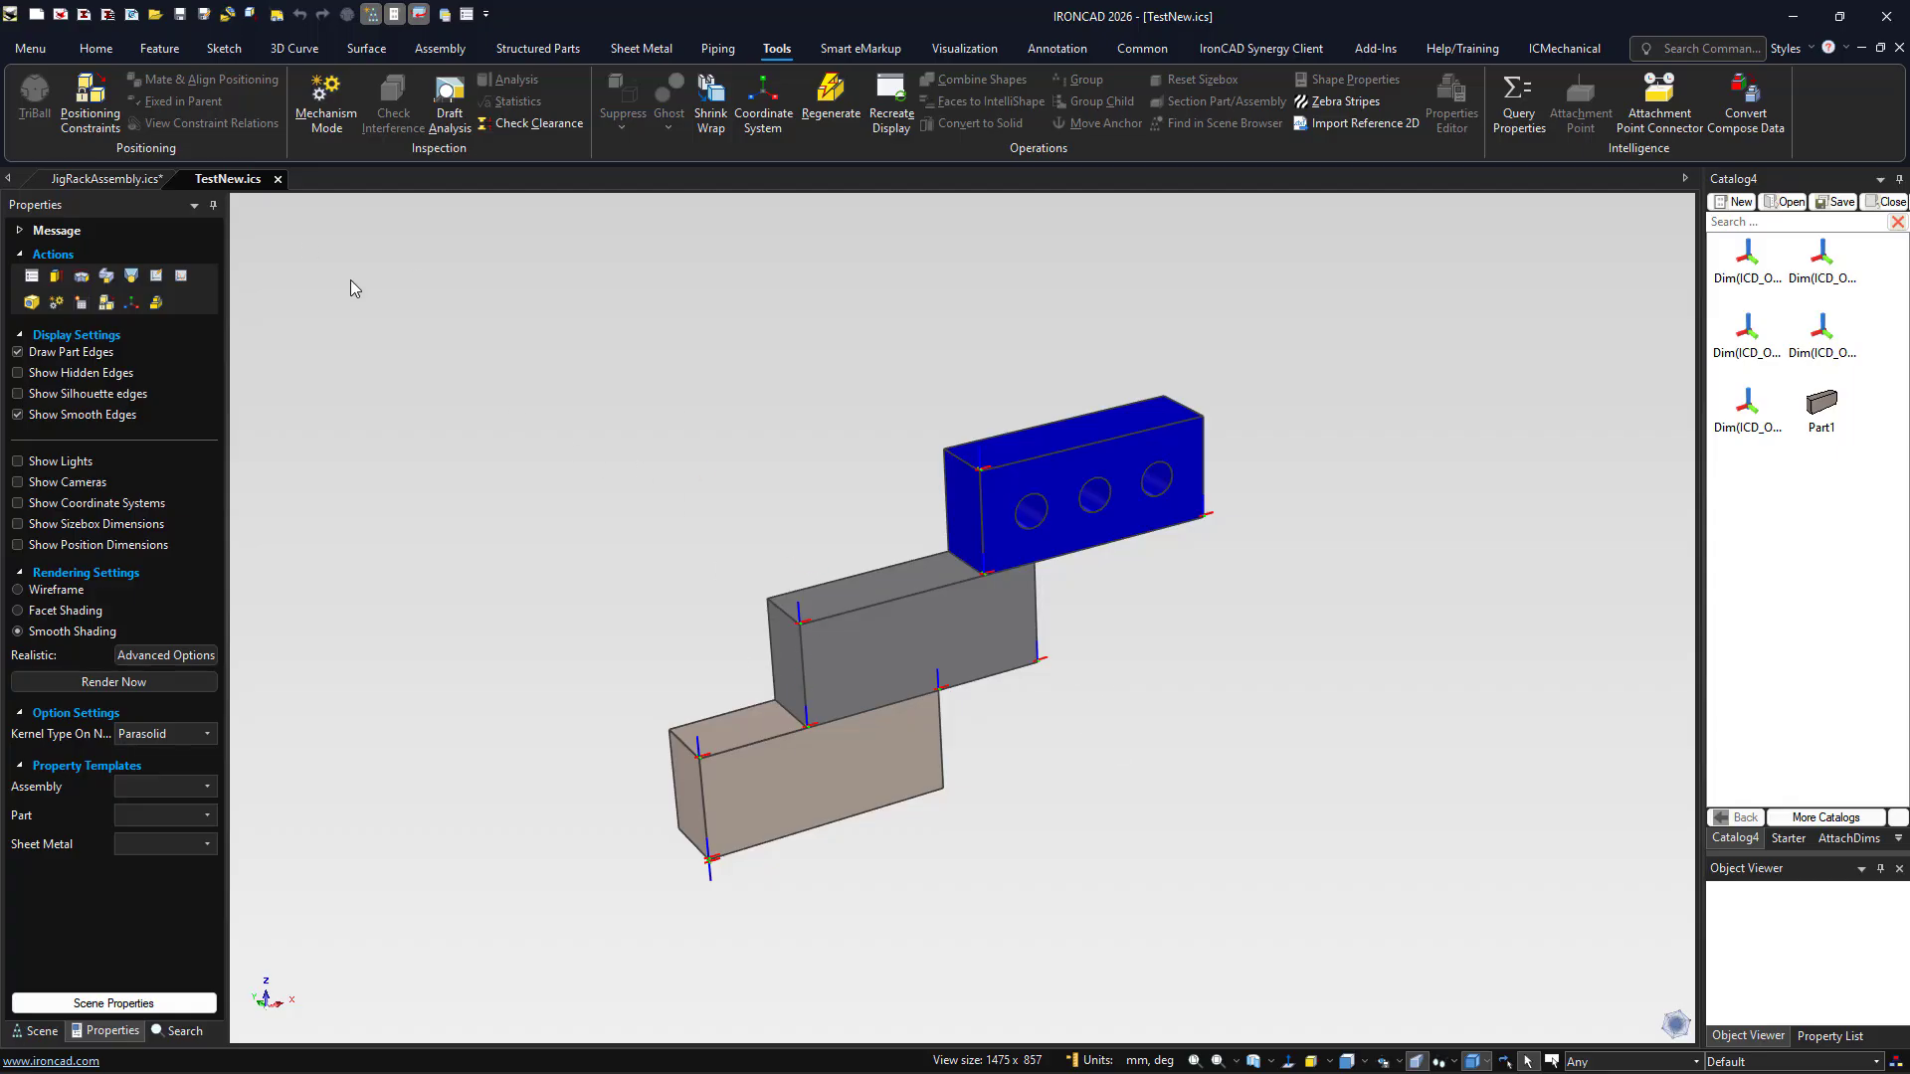
# Start a Bulk Drawing Creation for the scene and assign the AssemblyTemp_SMAnnotate smart template to its main row
pyautogui.click(95, 47)
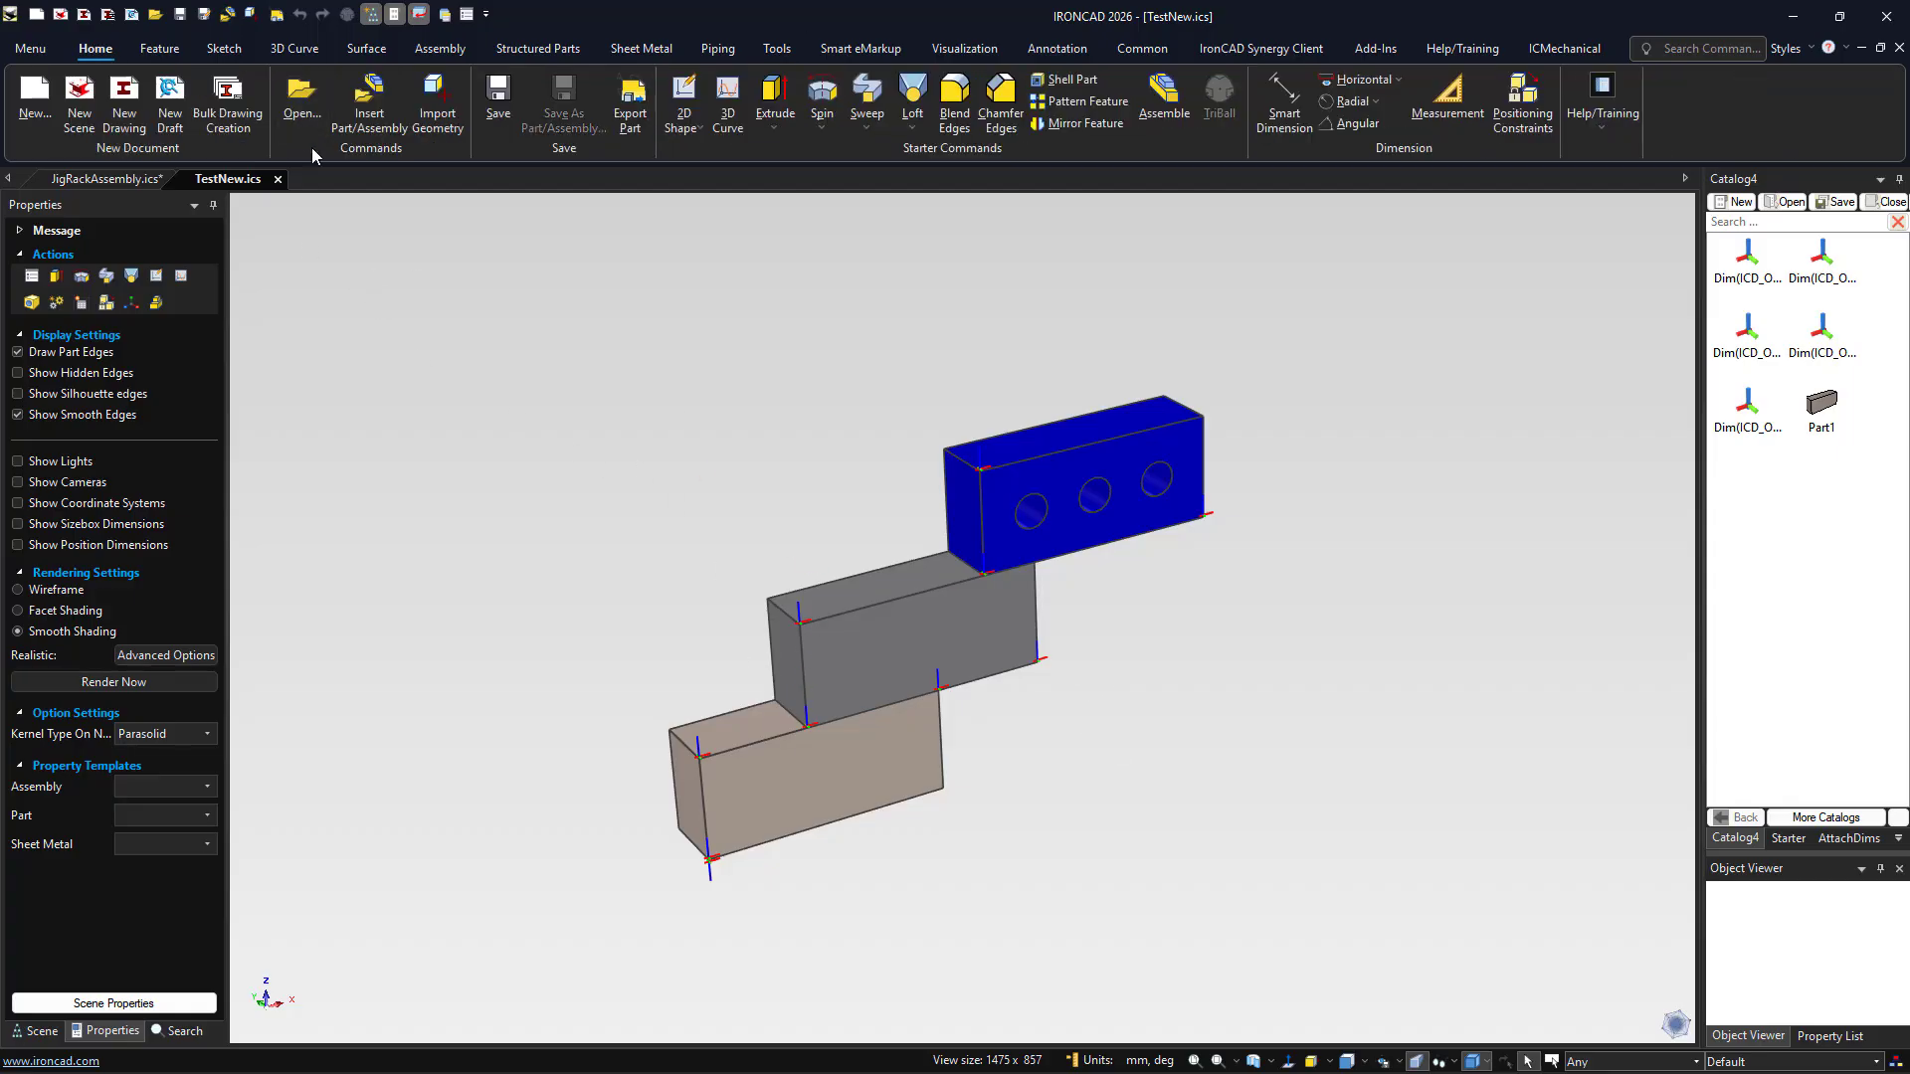
pyautogui.click(228, 103)
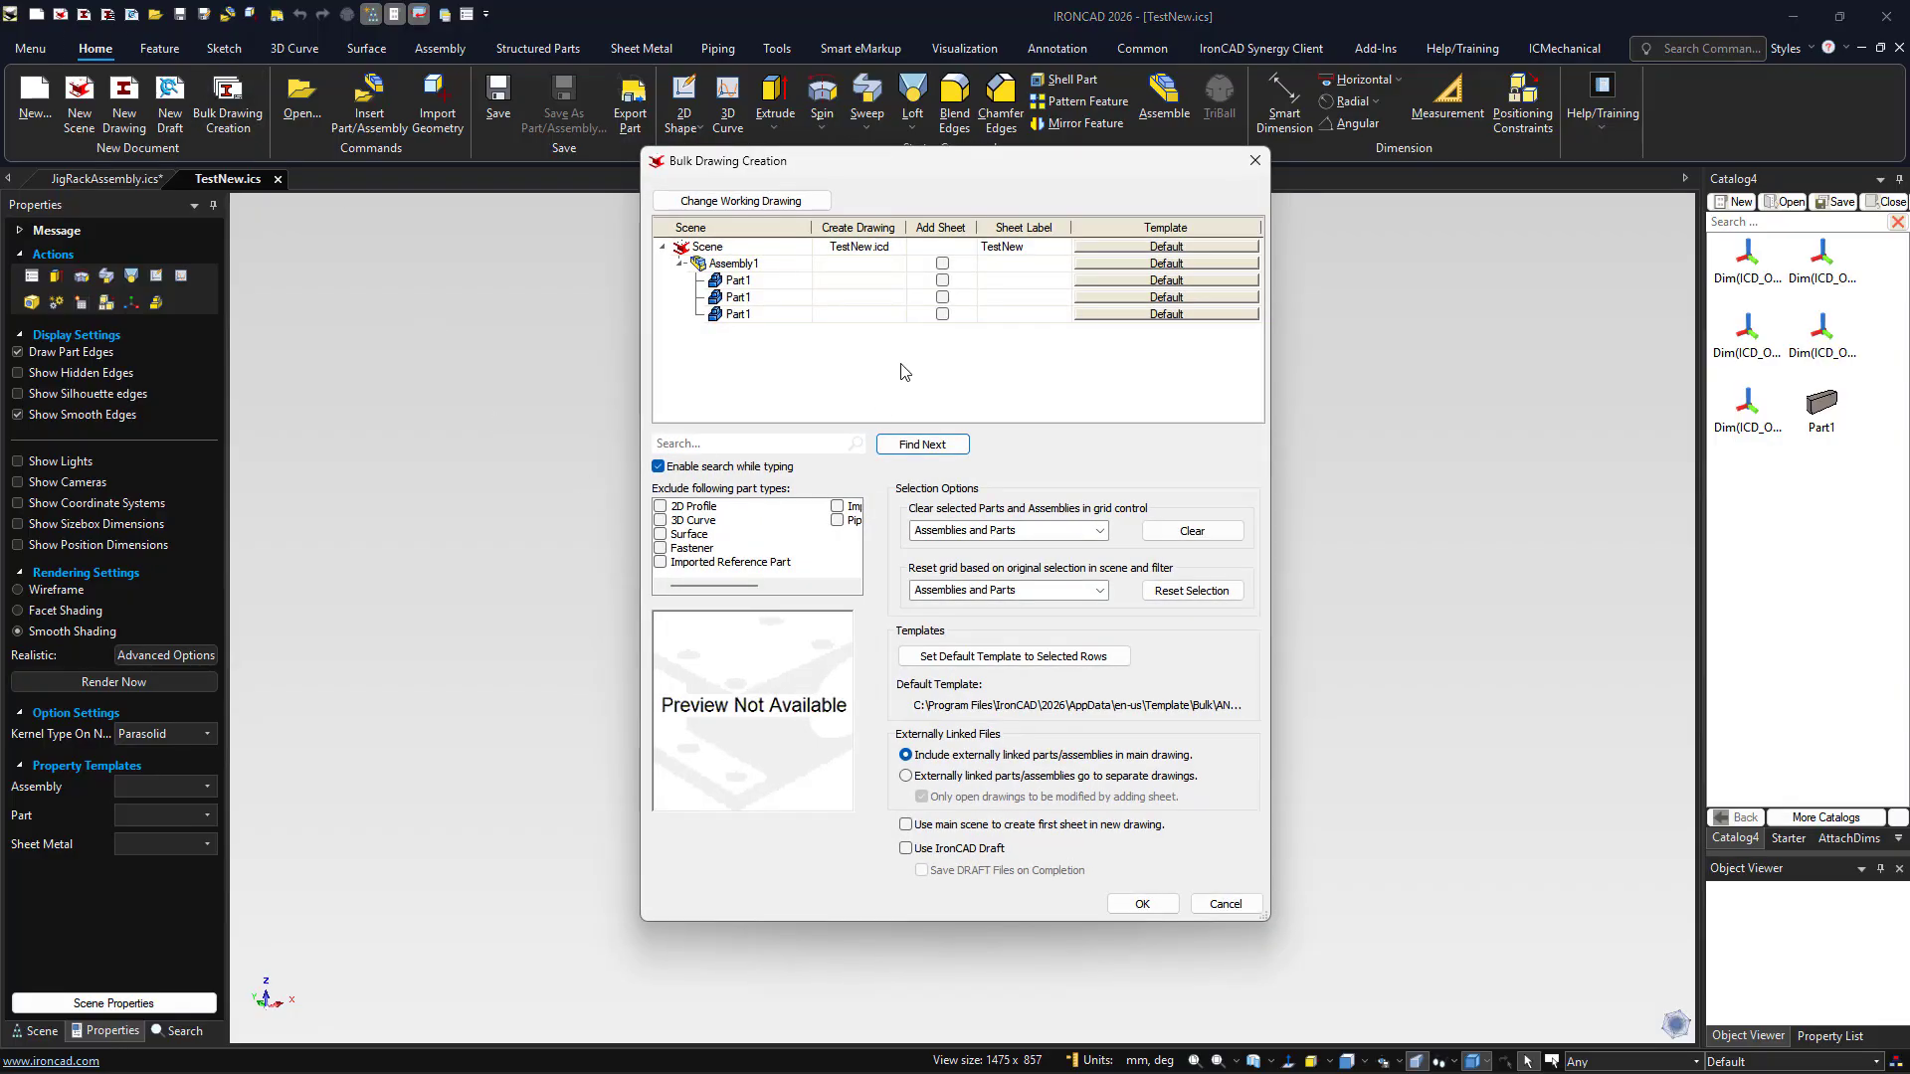
pyautogui.click(1162, 248)
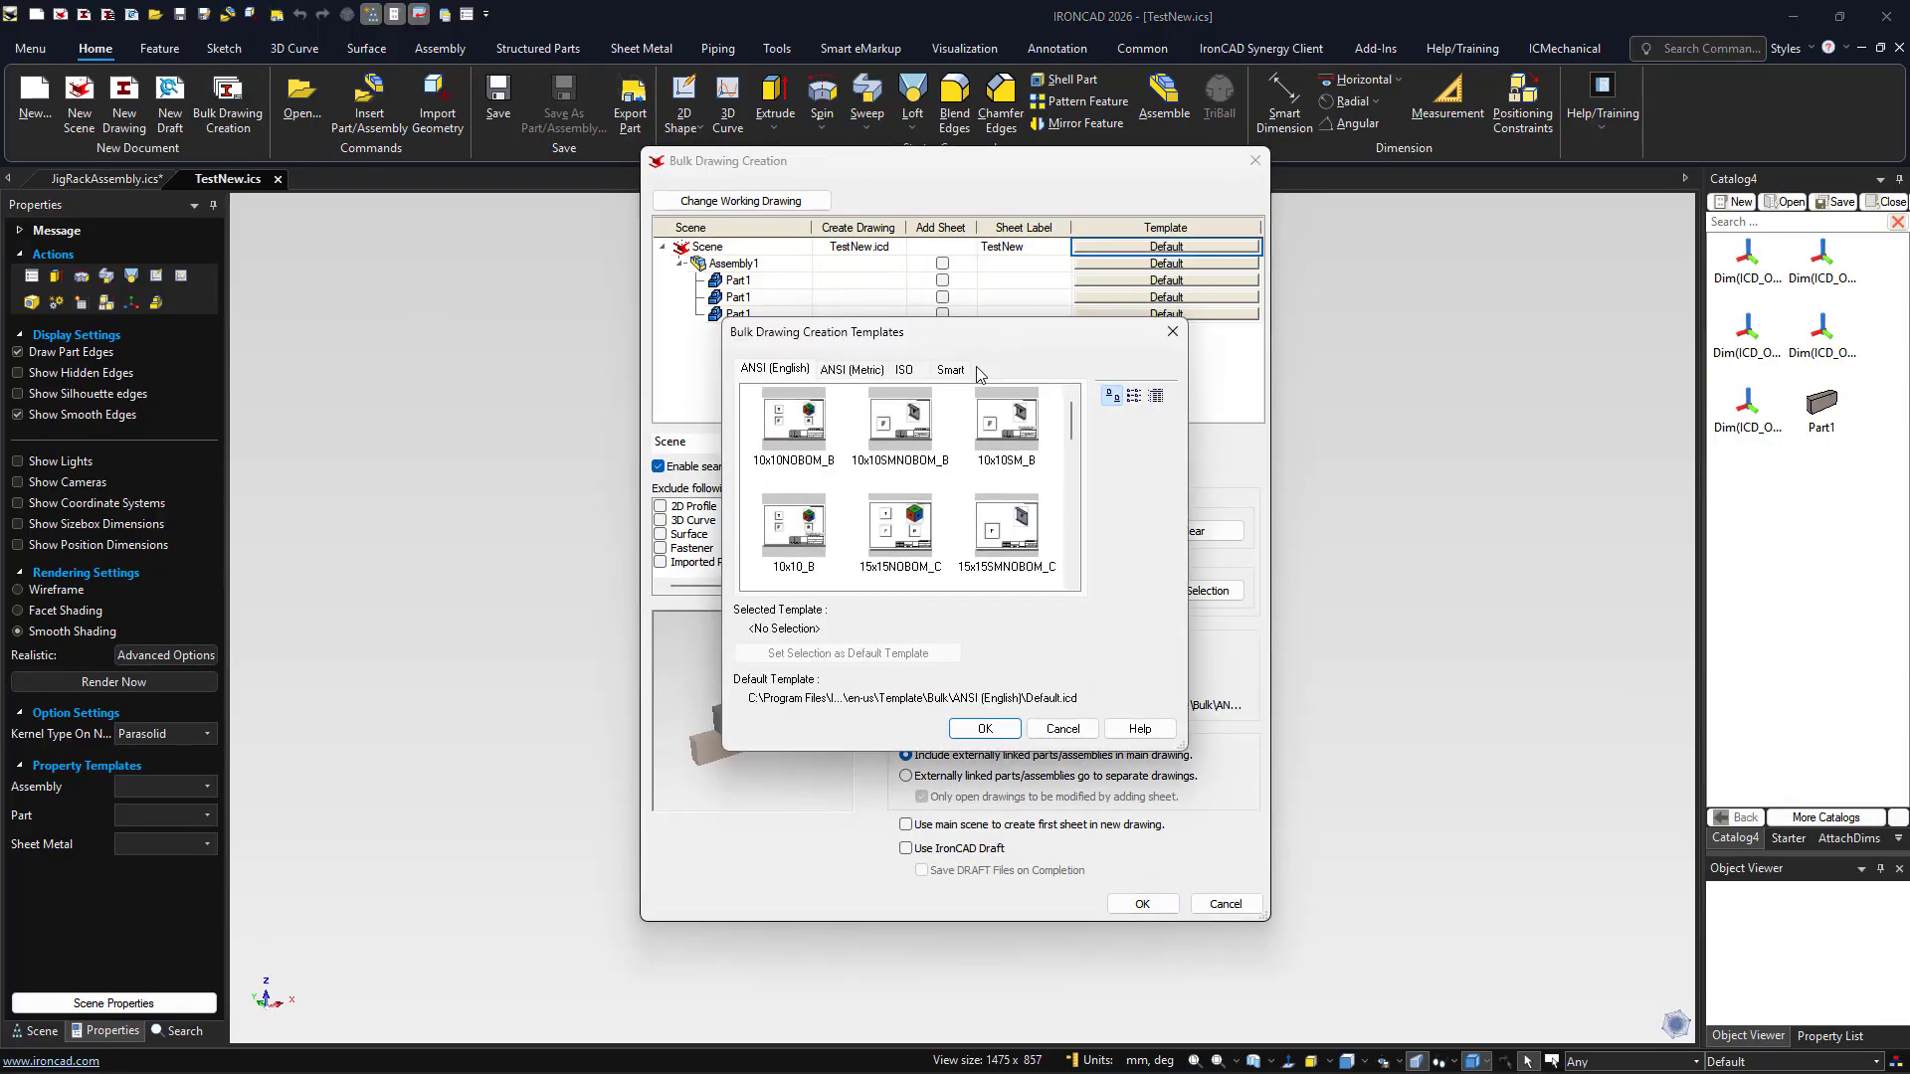
pyautogui.click(965, 370)
pyautogui.click(830, 434)
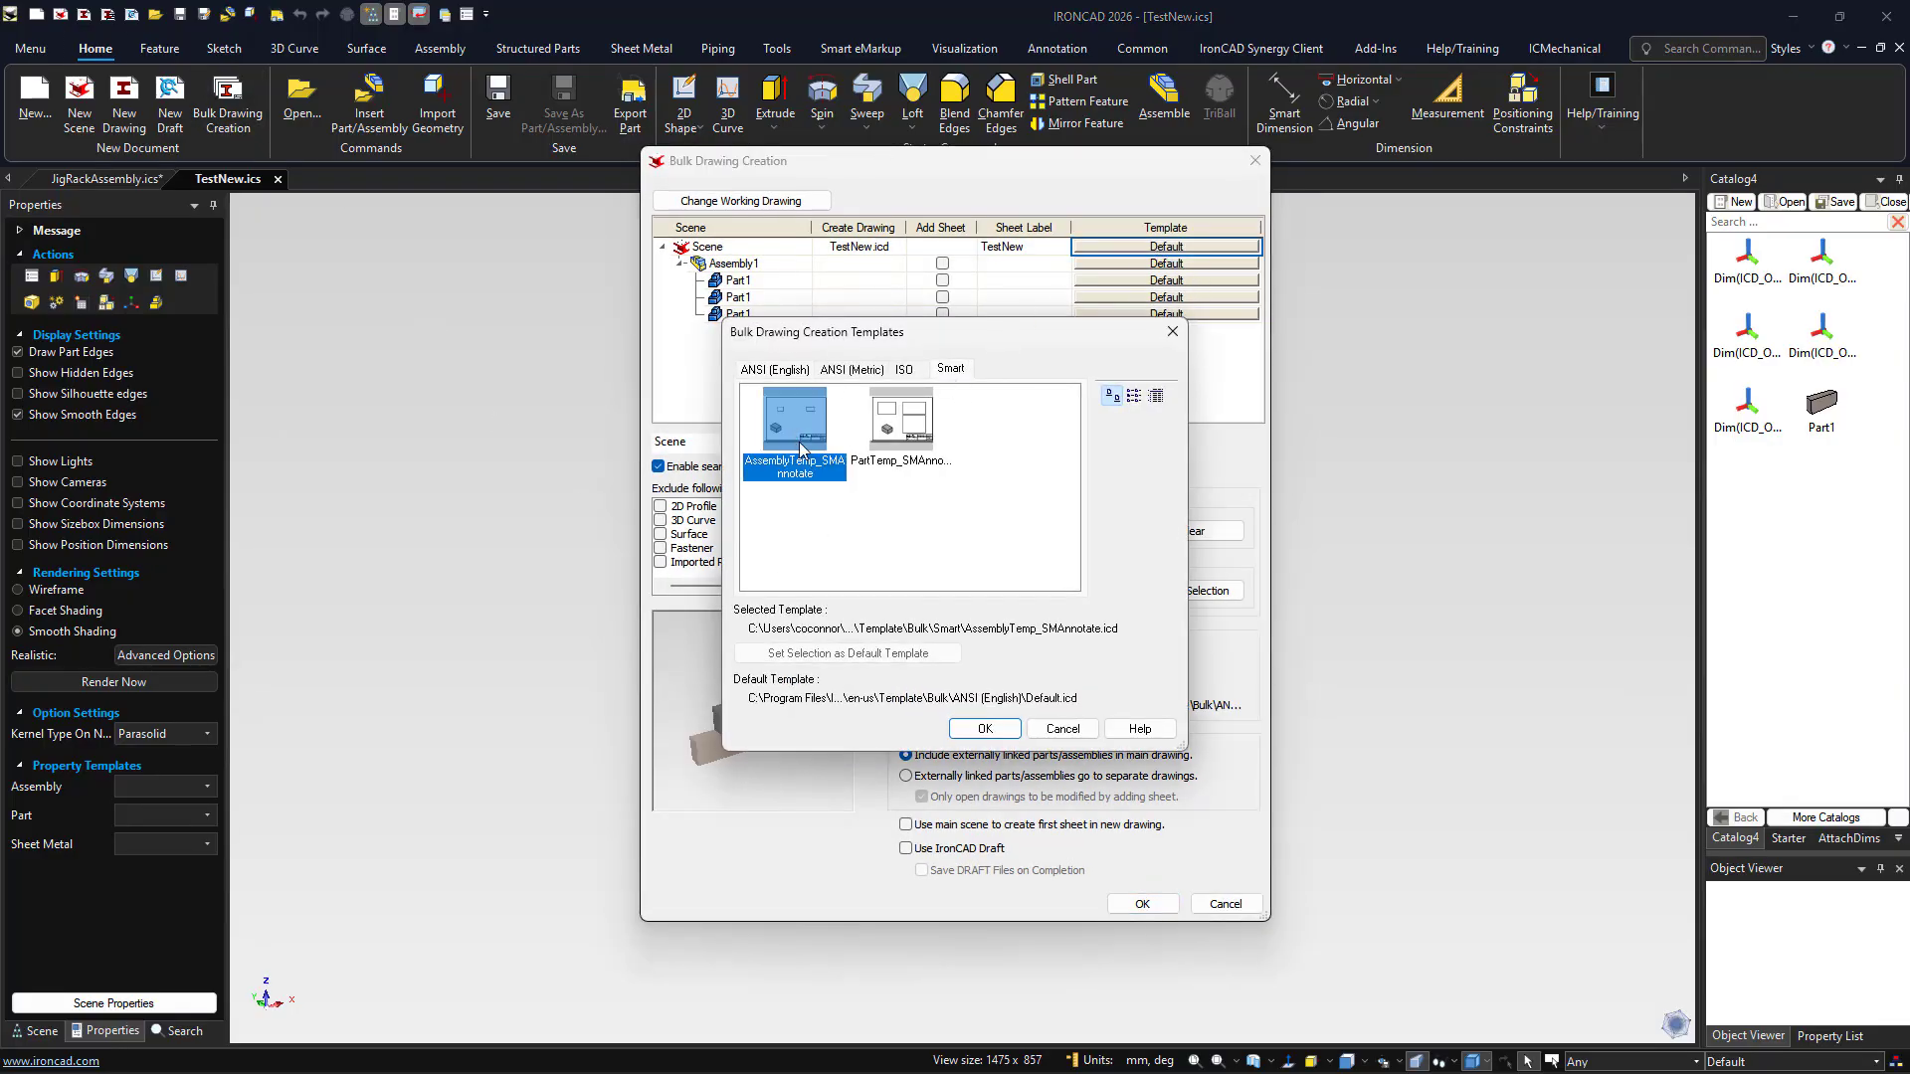
pyautogui.click(979, 731)
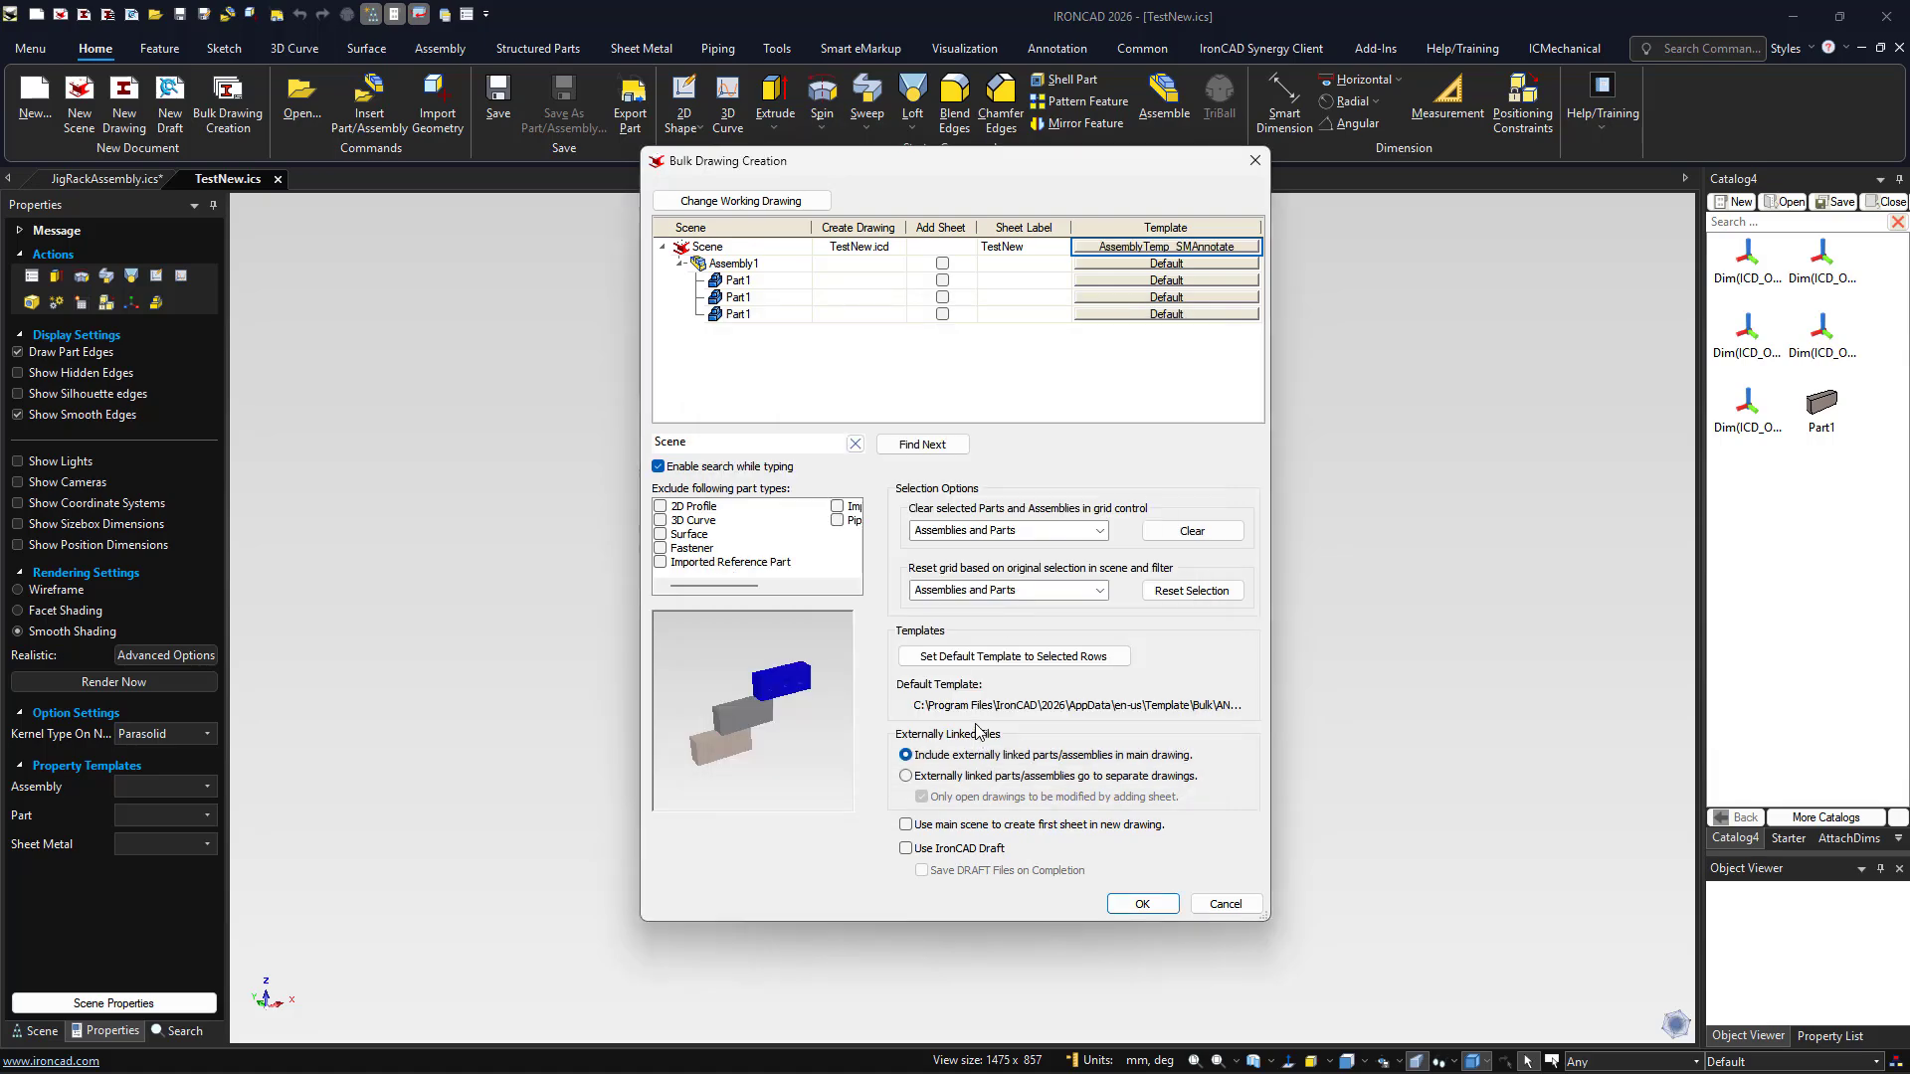
# Add a drawing sheet for the blue Part1 and assign it the PartTemp_SMAnnotate smart template
pyautogui.click(756, 282)
pyautogui.click(942, 280)
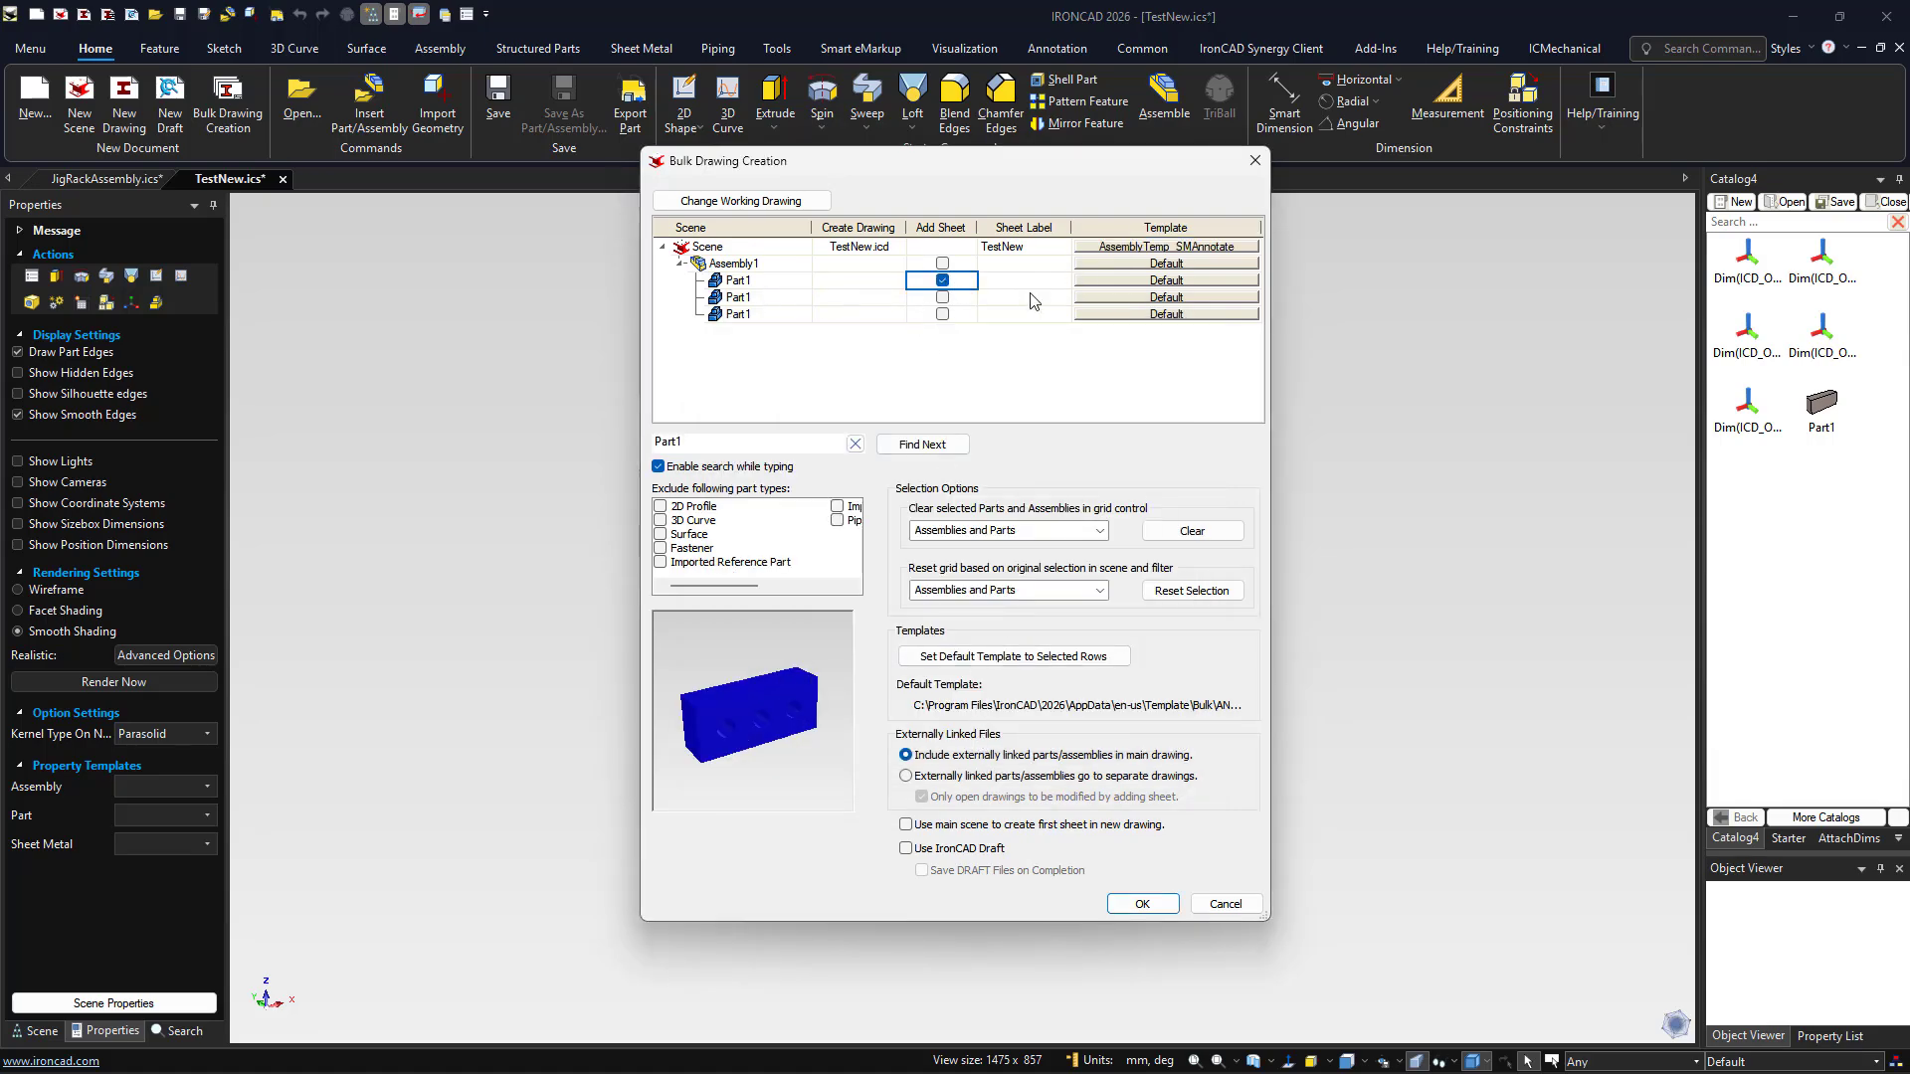
pyautogui.click(1079, 279)
pyautogui.click(1079, 280)
pyautogui.click(950, 368)
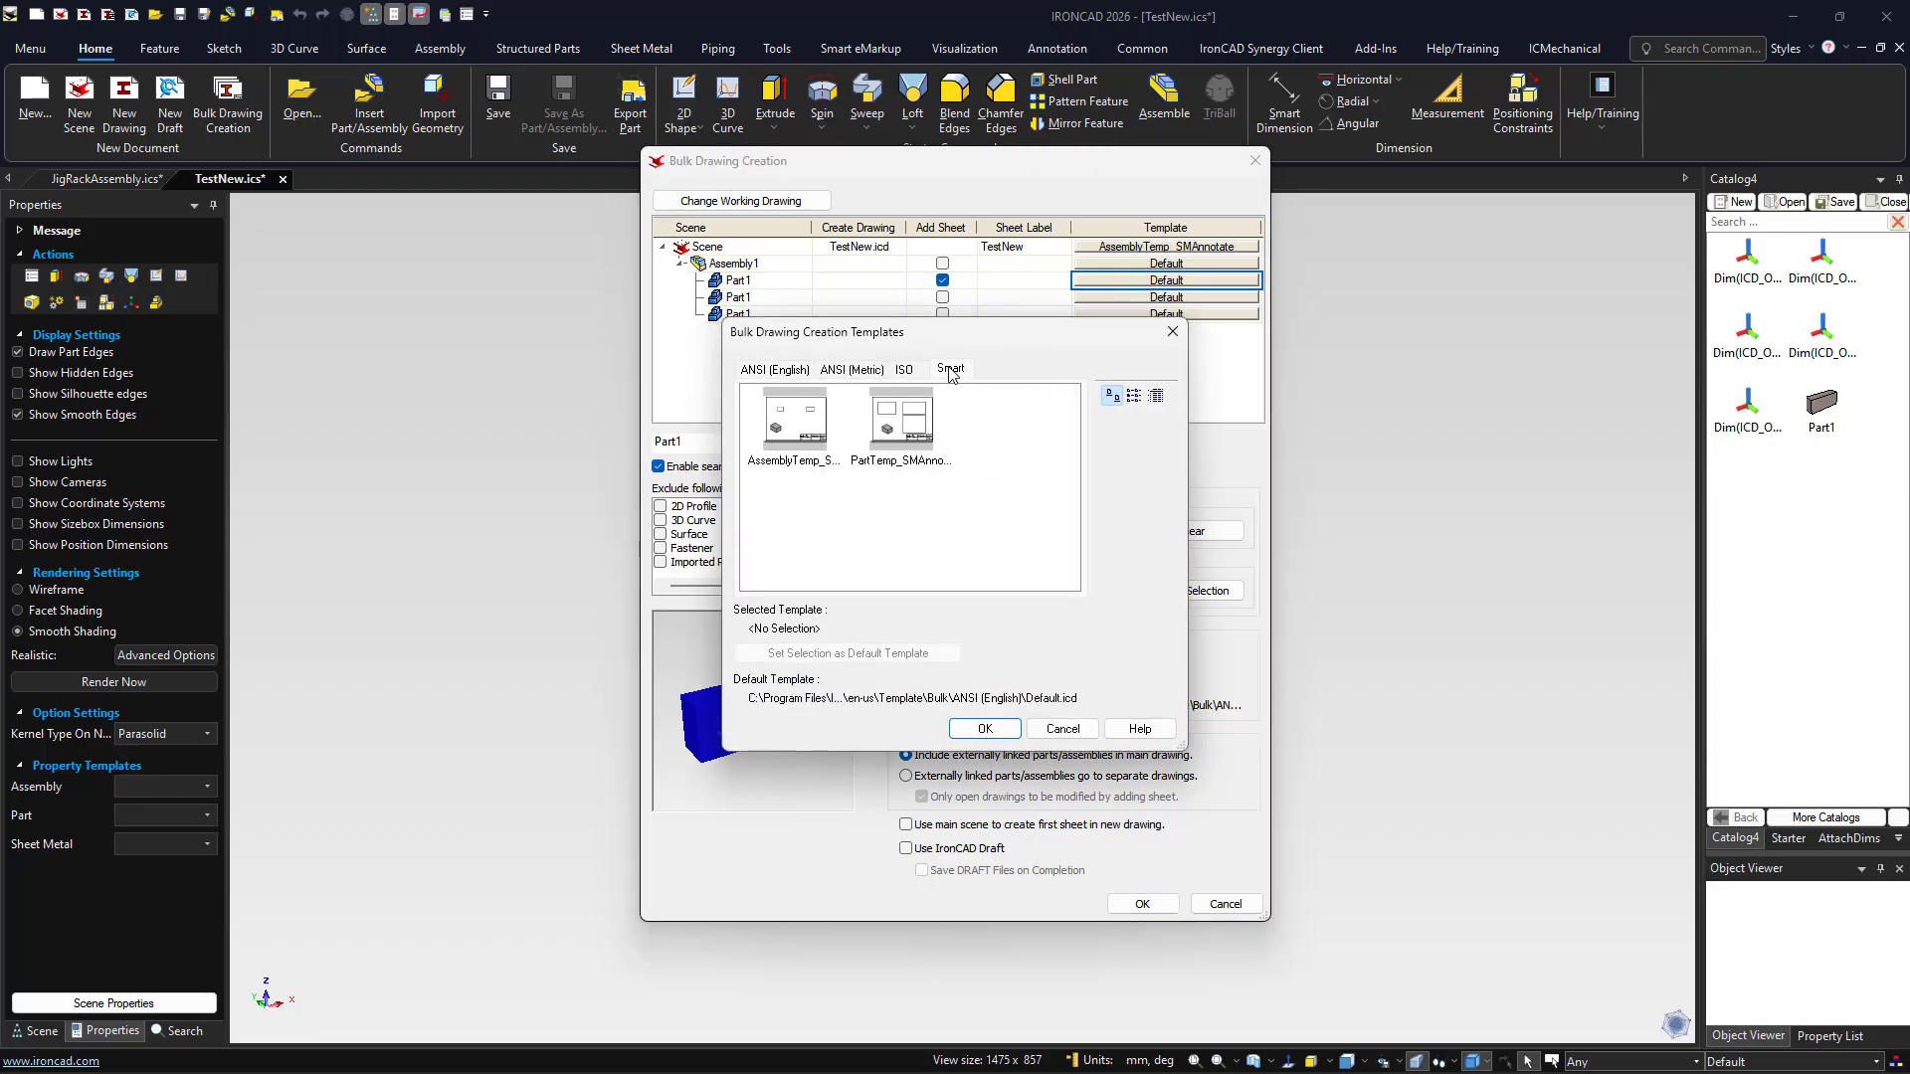
pyautogui.click(900, 423)
pyautogui.click(983, 729)
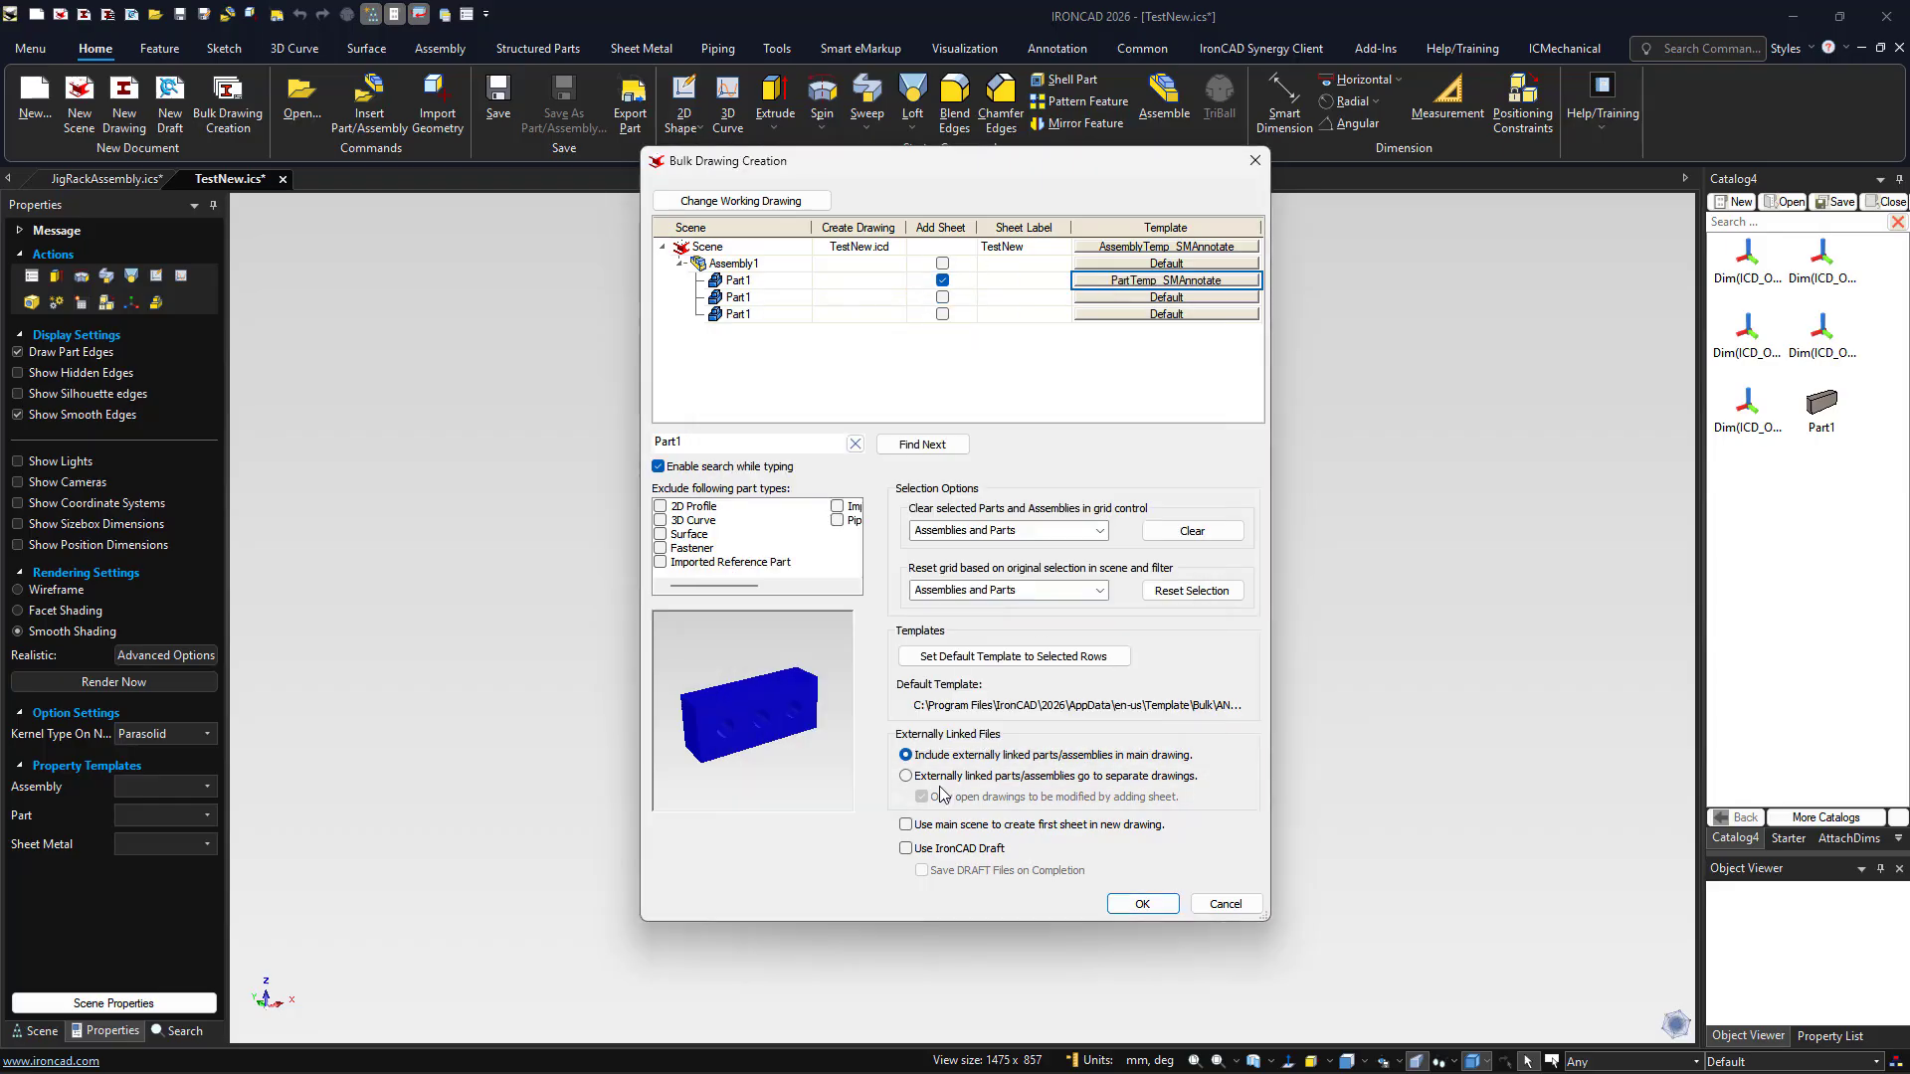
# Generate the drawing with the main scene used for its first sheet, and display the TestNew sheet
pyautogui.click(905, 825)
pyautogui.click(1143, 904)
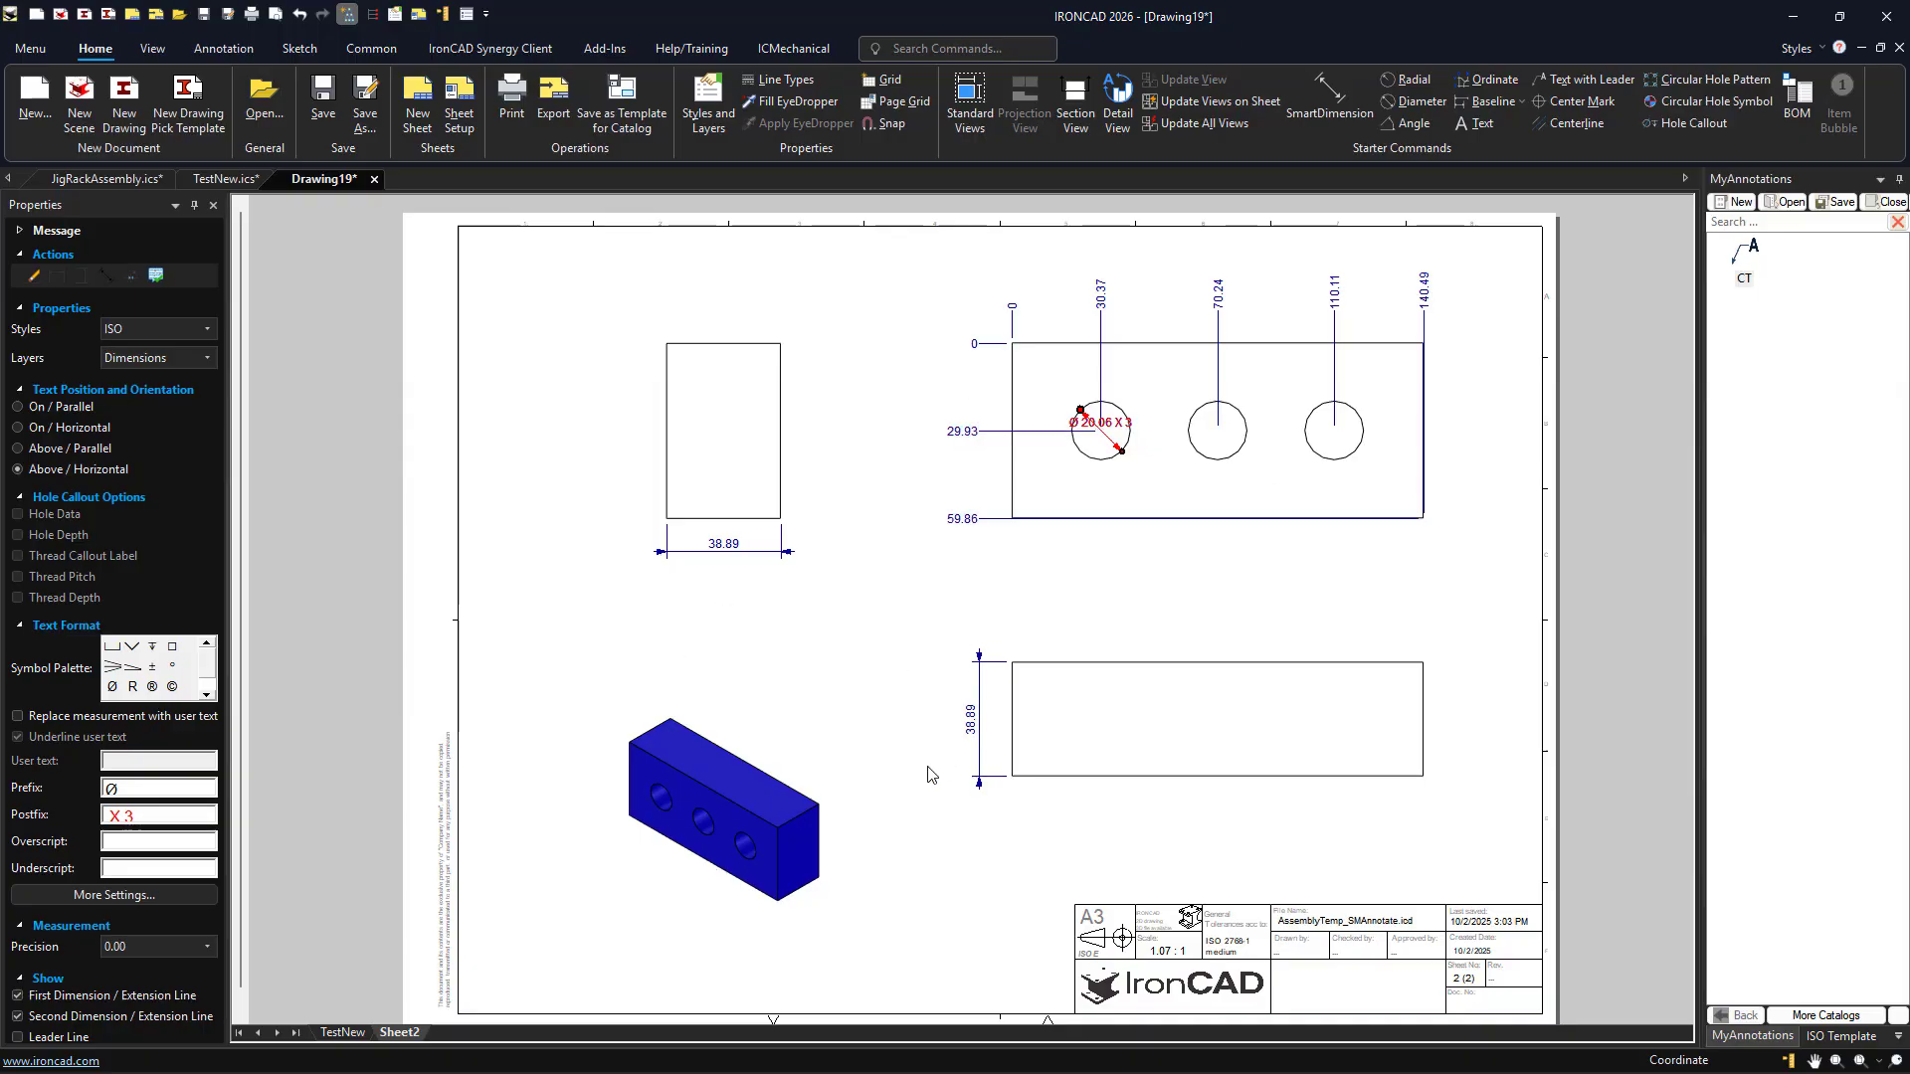
pyautogui.click(347, 1034)
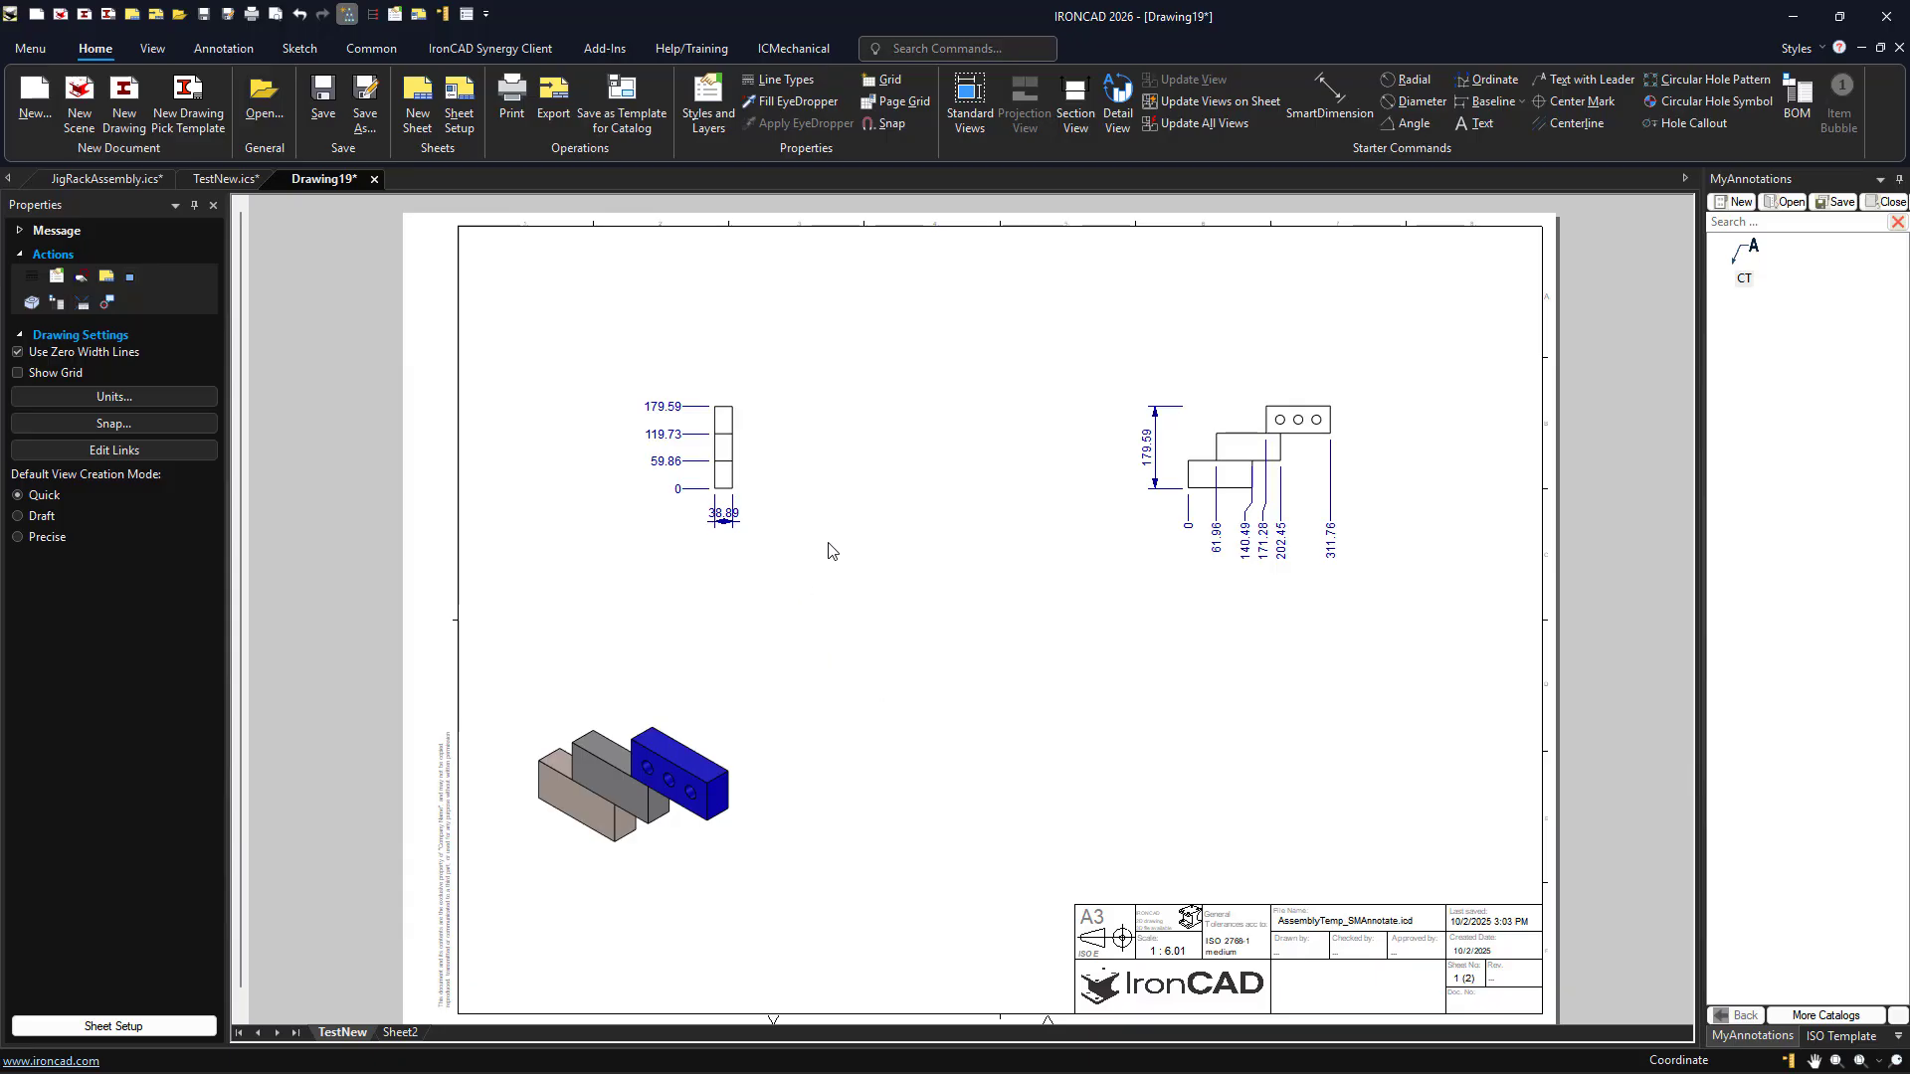
# Examine the automatic ordinate and overall dimensions on the assembly's front and side views
pyautogui.scroll(1, 1066, 537)
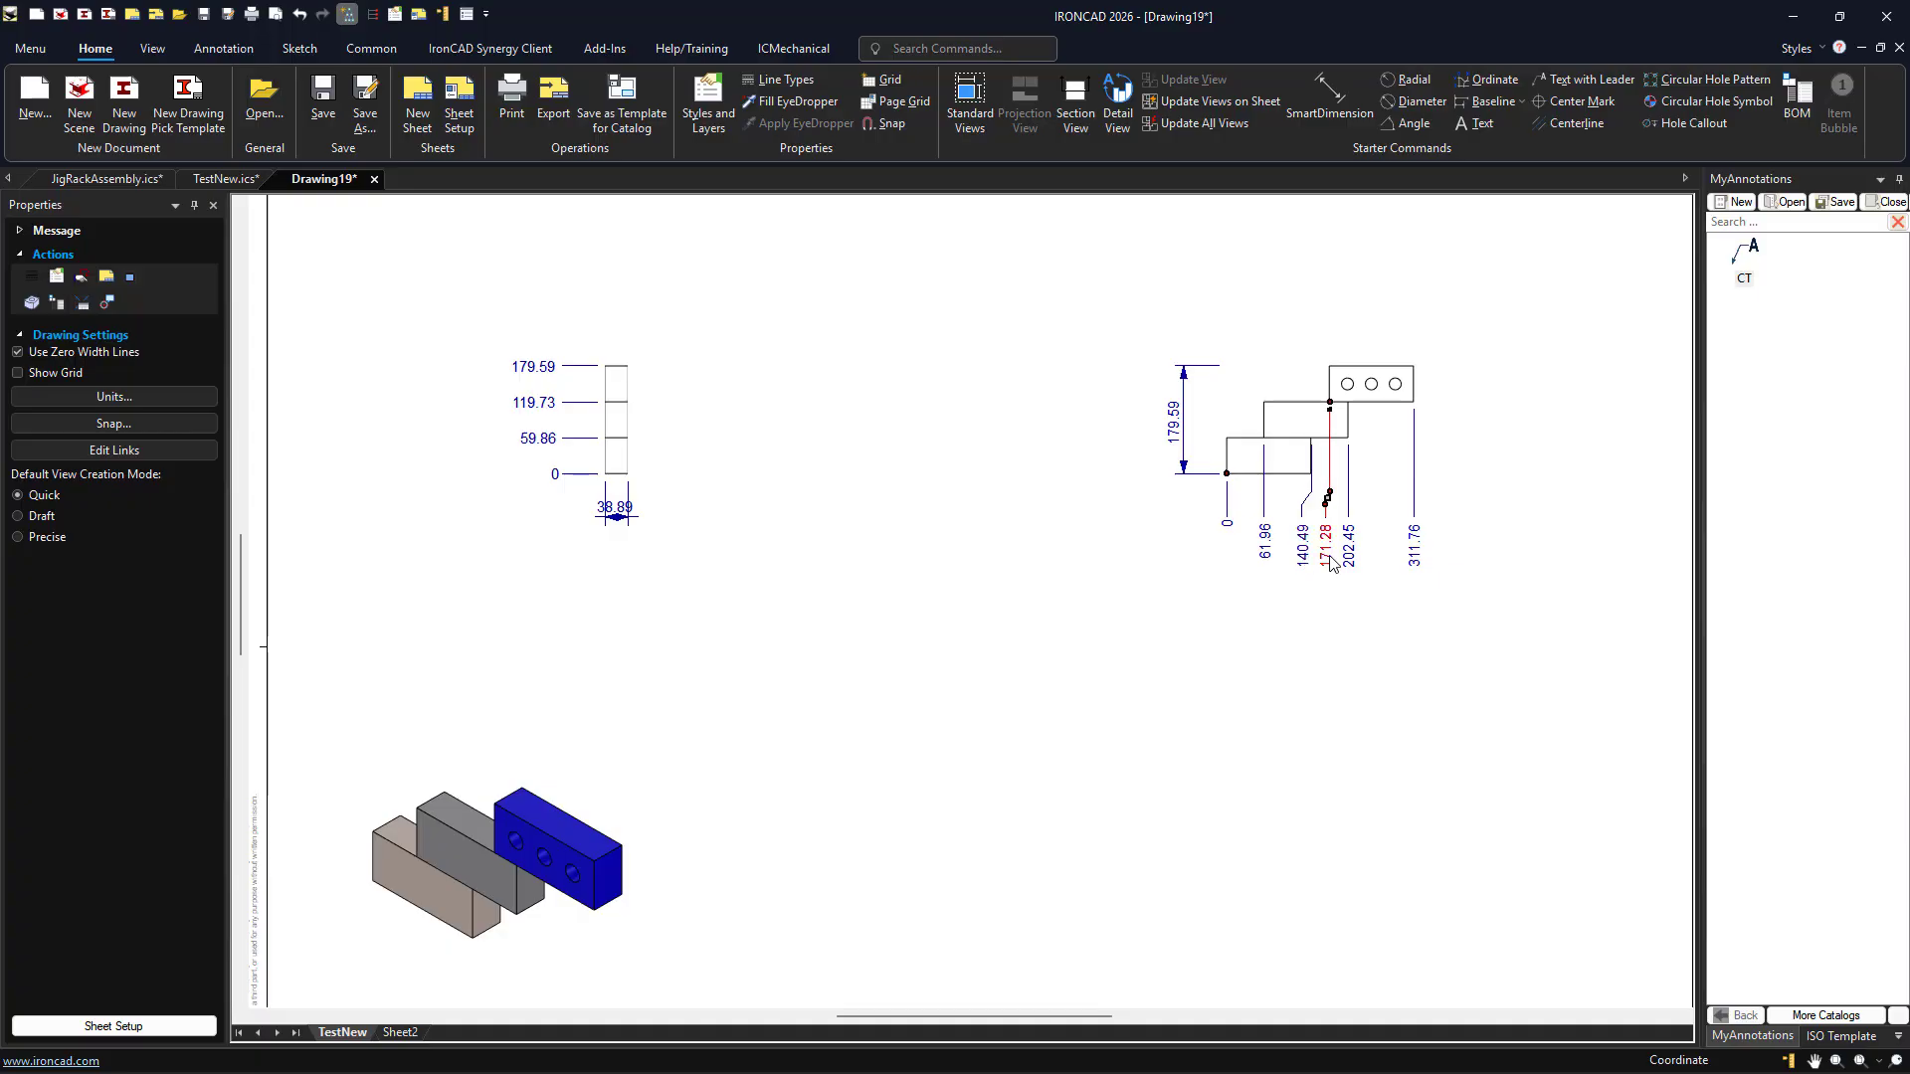
pyautogui.scroll(5, 1304, 537)
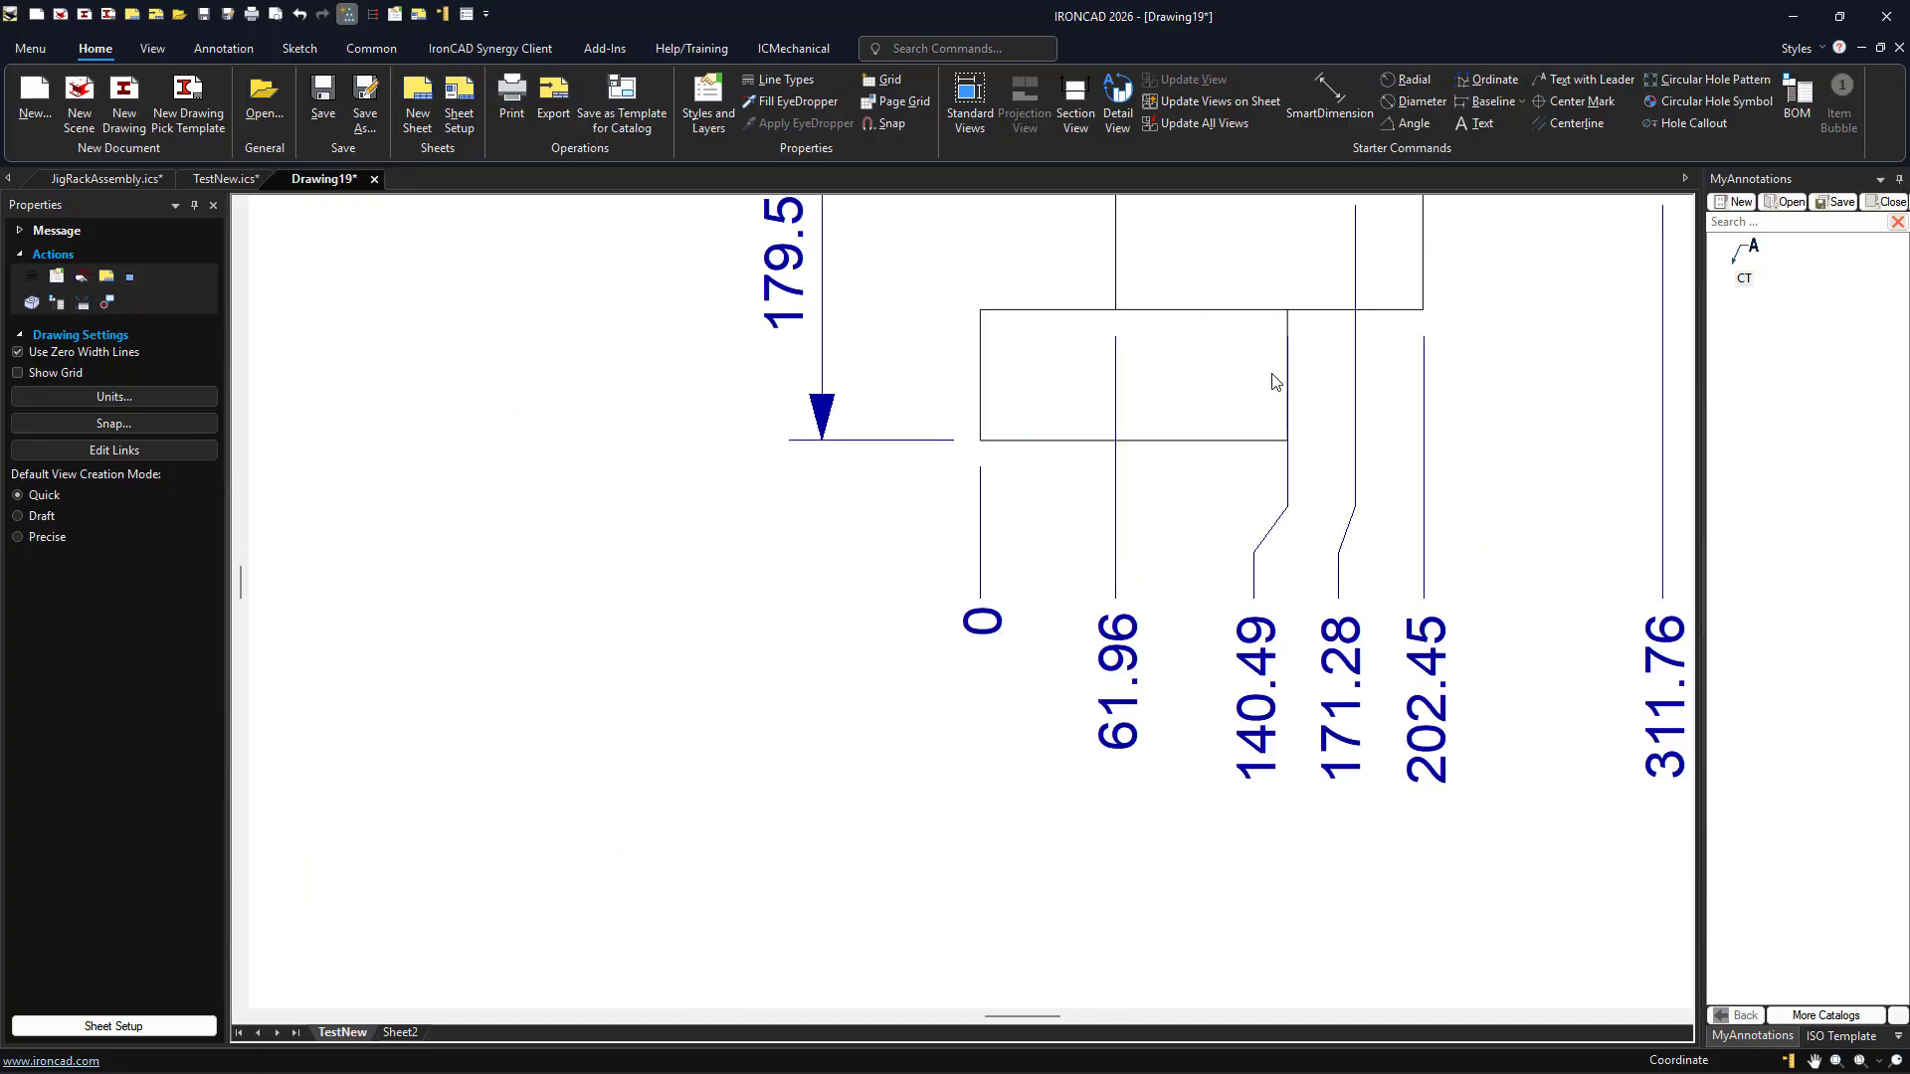
pyautogui.scroll(-3, 1245, 602)
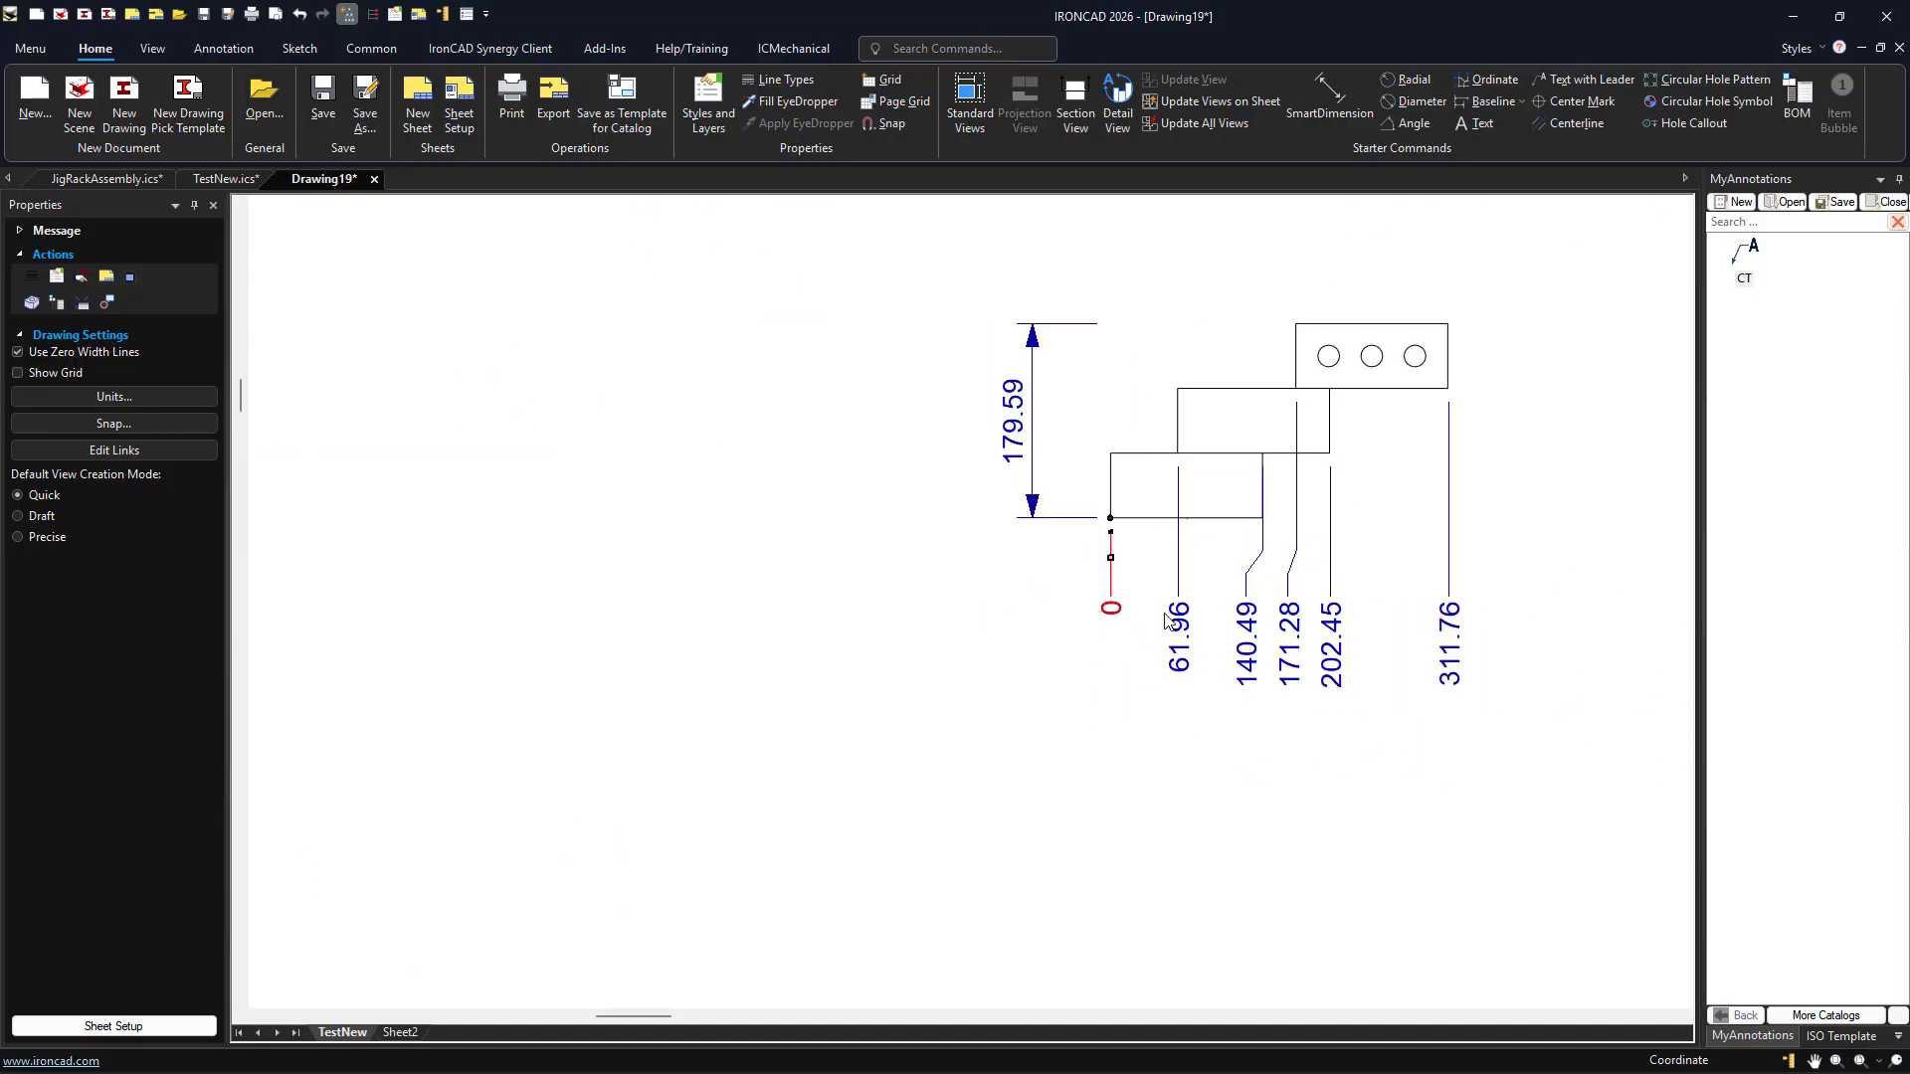
pyautogui.click(1306, 658)
pyautogui.click(1152, 664)
pyautogui.scroll(-5, 516, 558)
pyautogui.scroll(4, 468, 571)
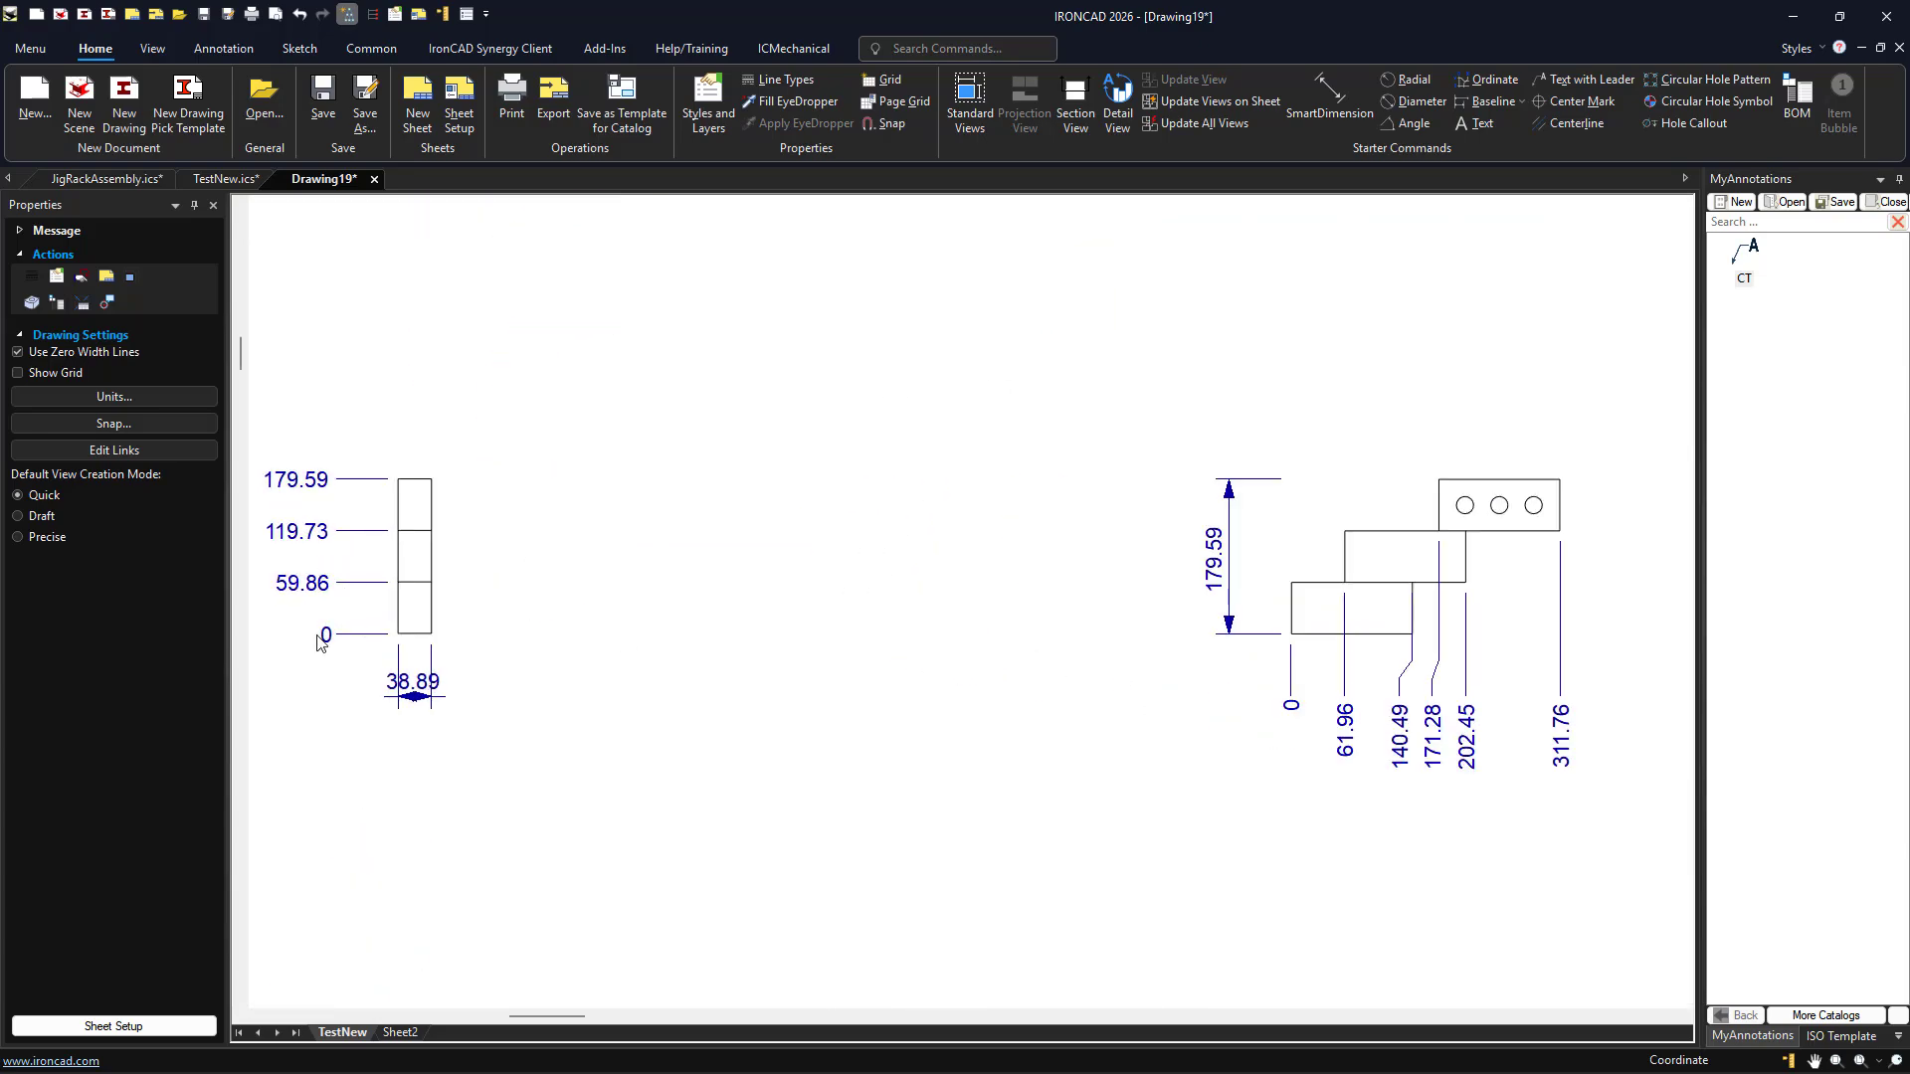
pyautogui.moveTo(534, 502); pyautogui.dragTo(748, 462, button='middle')
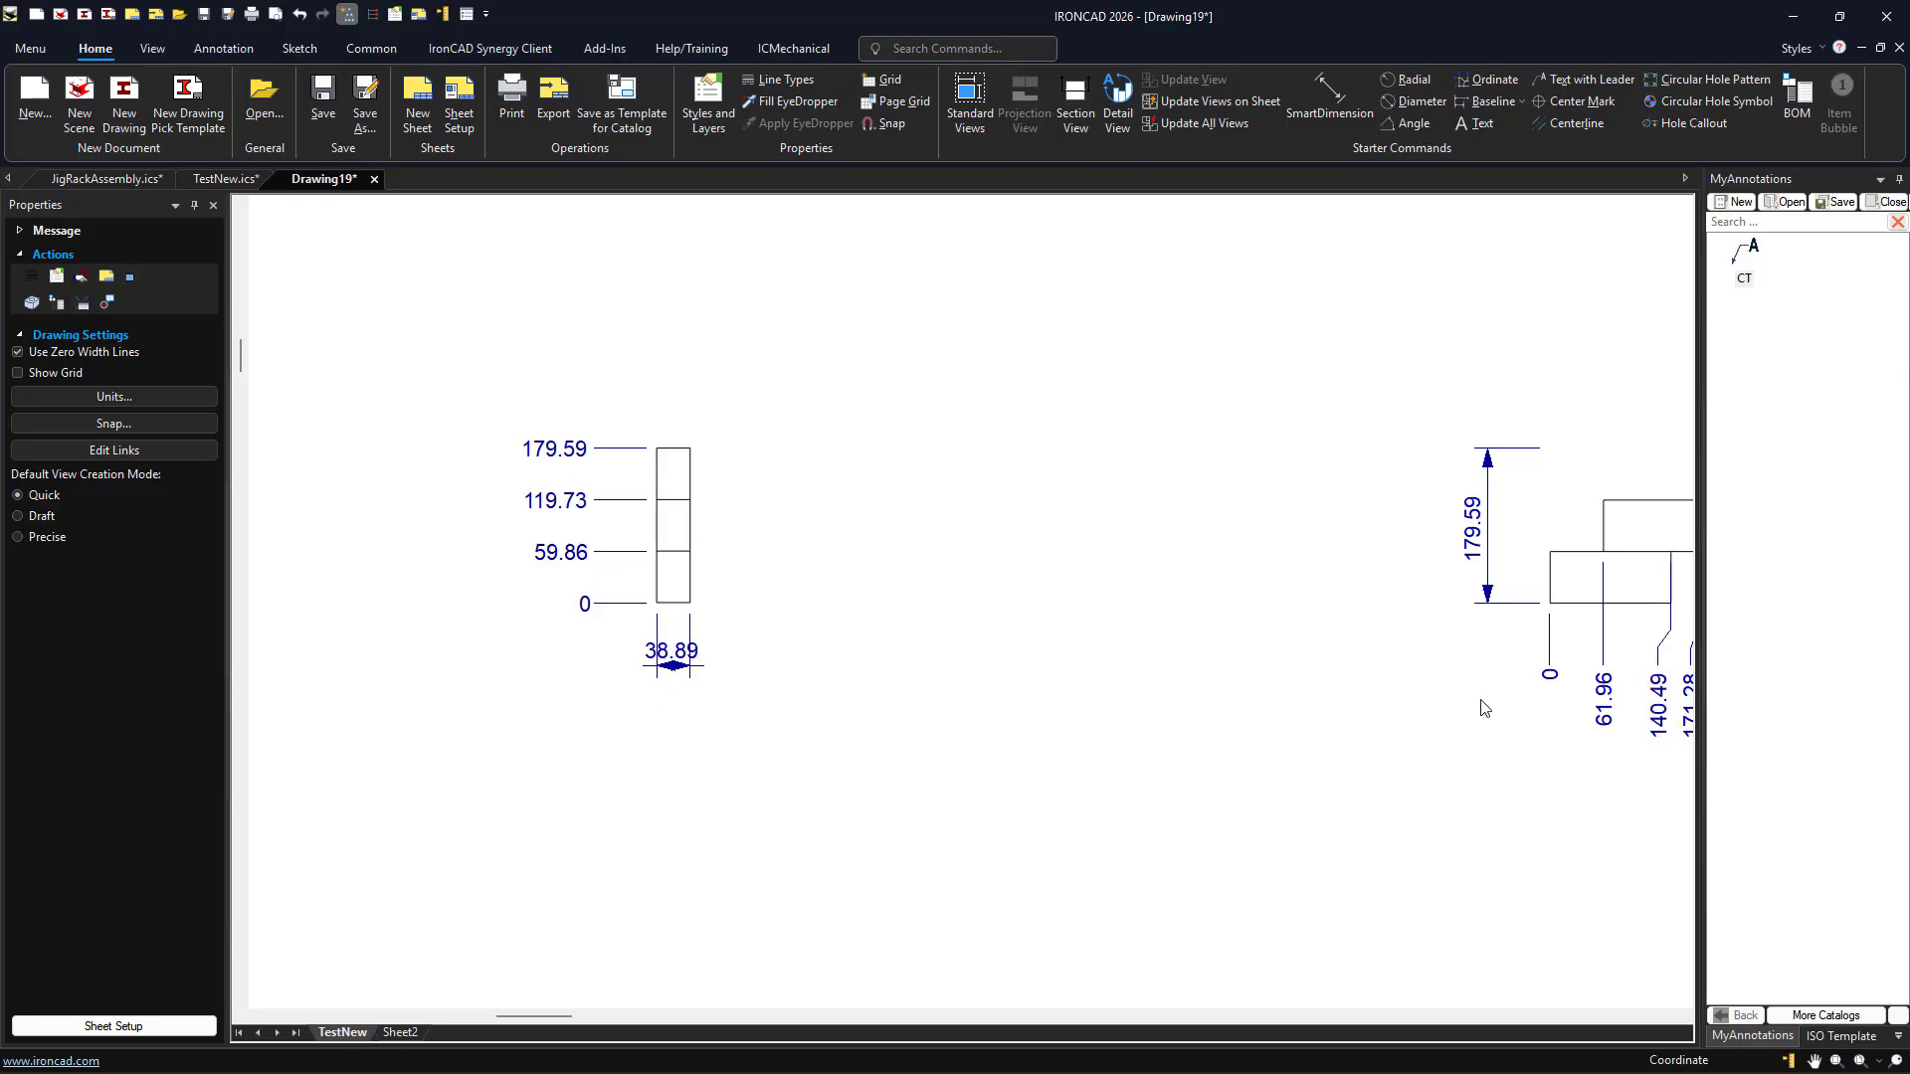
# Move the side view's width dimension text to the left of the view and flip its arrowheads outward
pyautogui.click(672, 663)
pyautogui.click(674, 659)
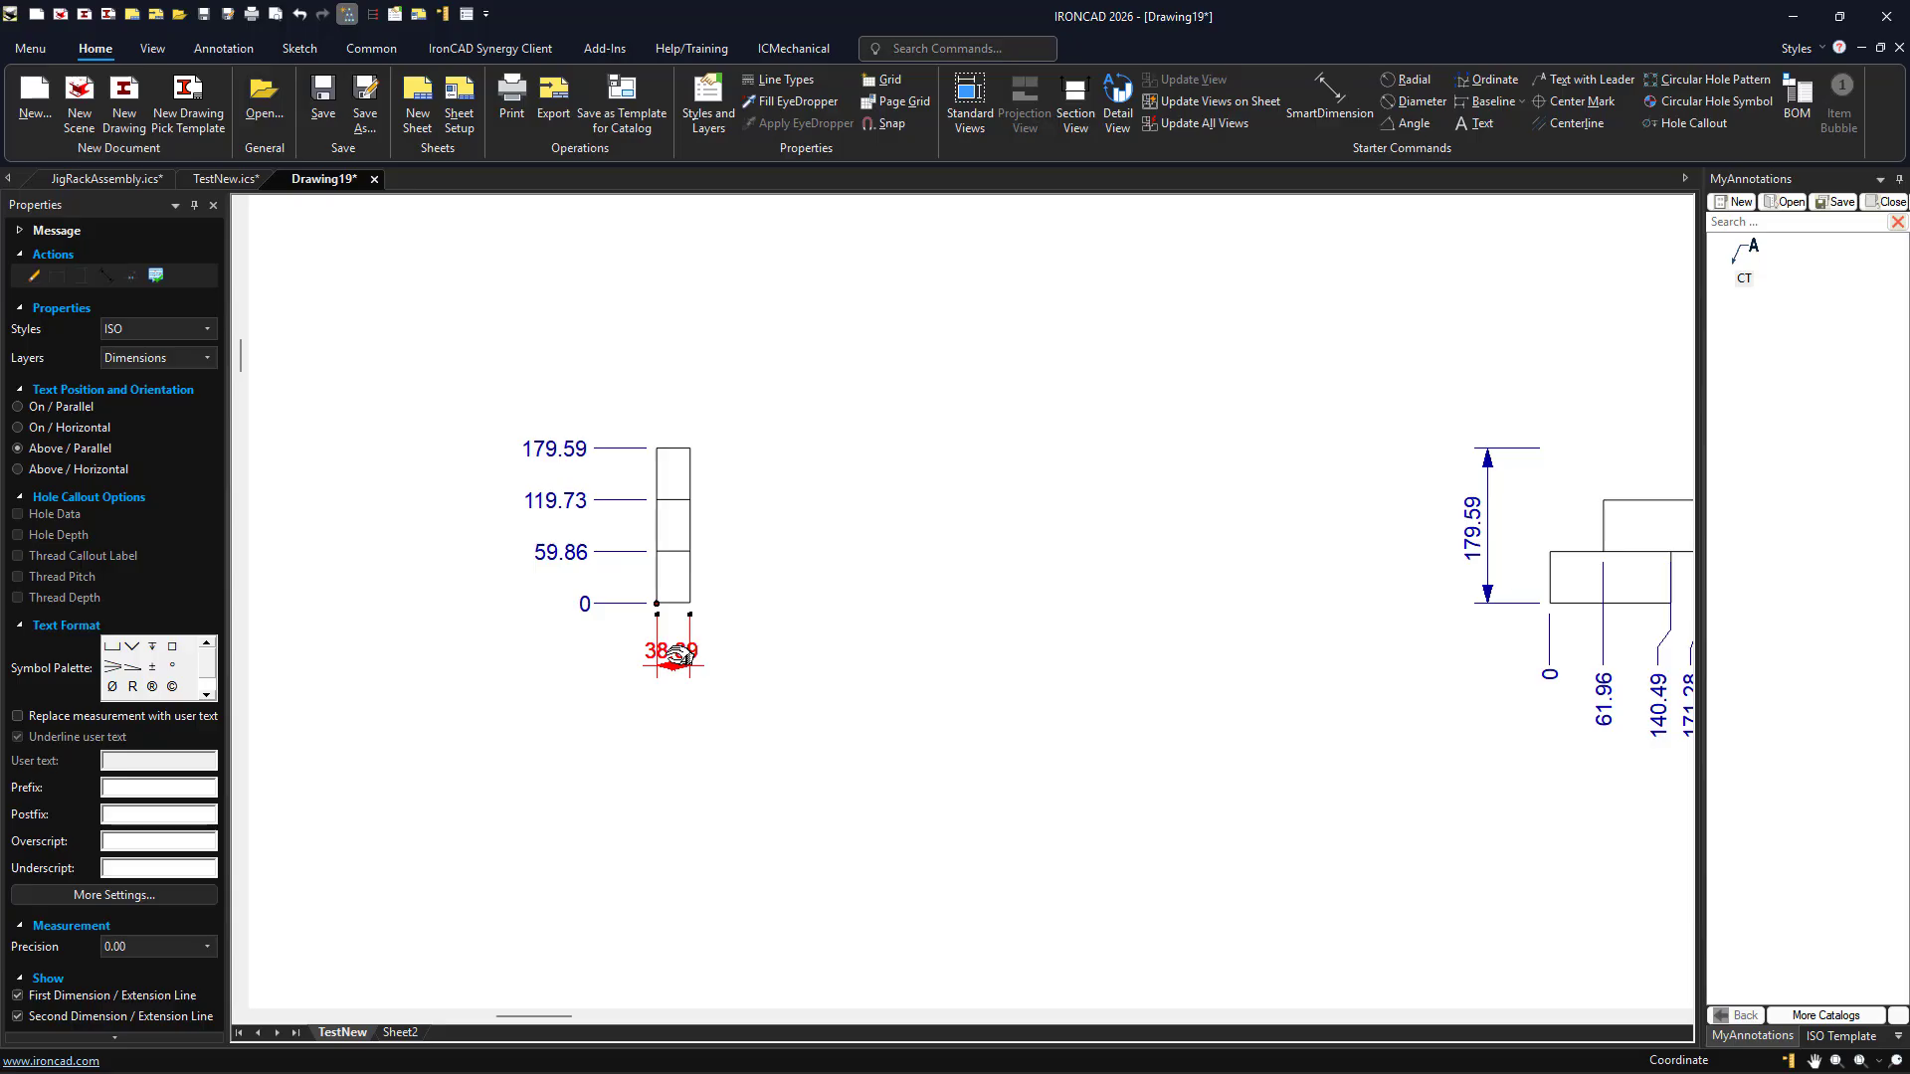
pyautogui.moveTo(677, 656); pyautogui.dragTo(560, 648)
pyautogui.click(564, 775)
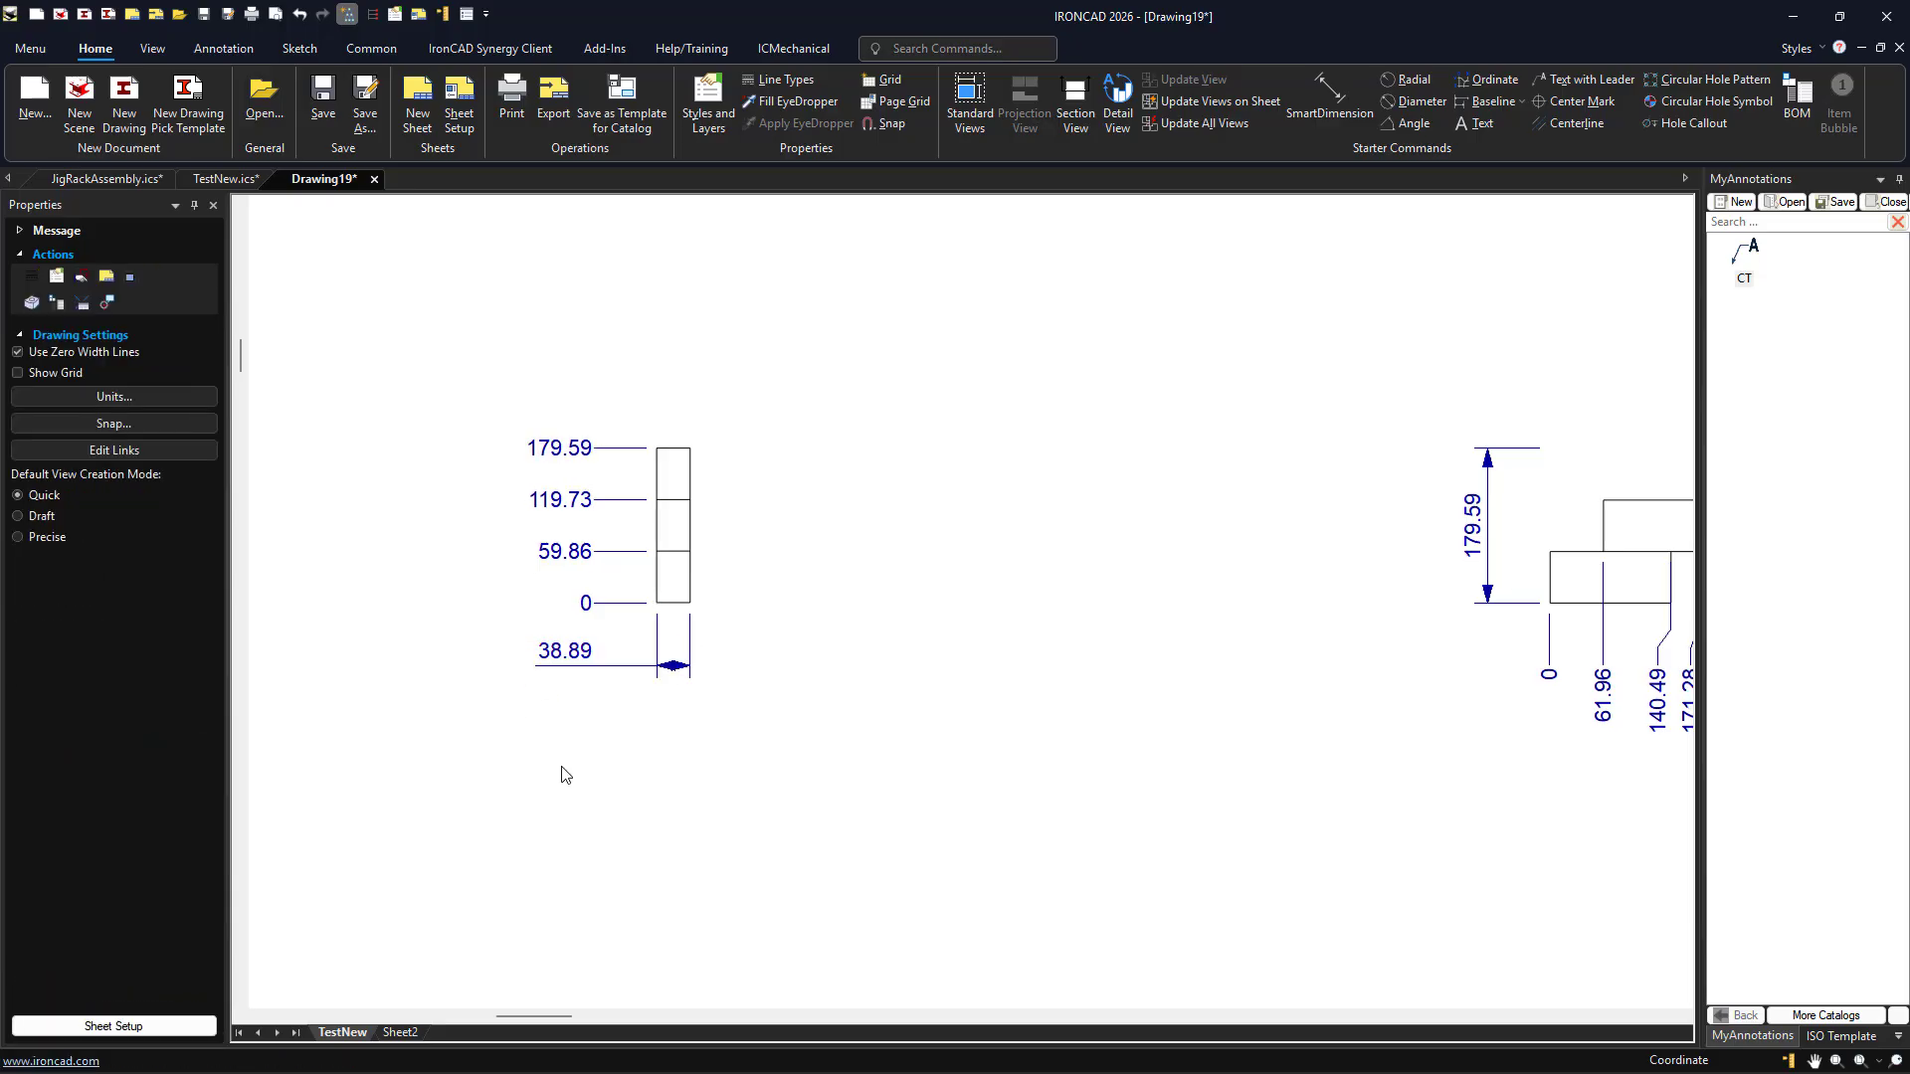
pyautogui.click(675, 666)
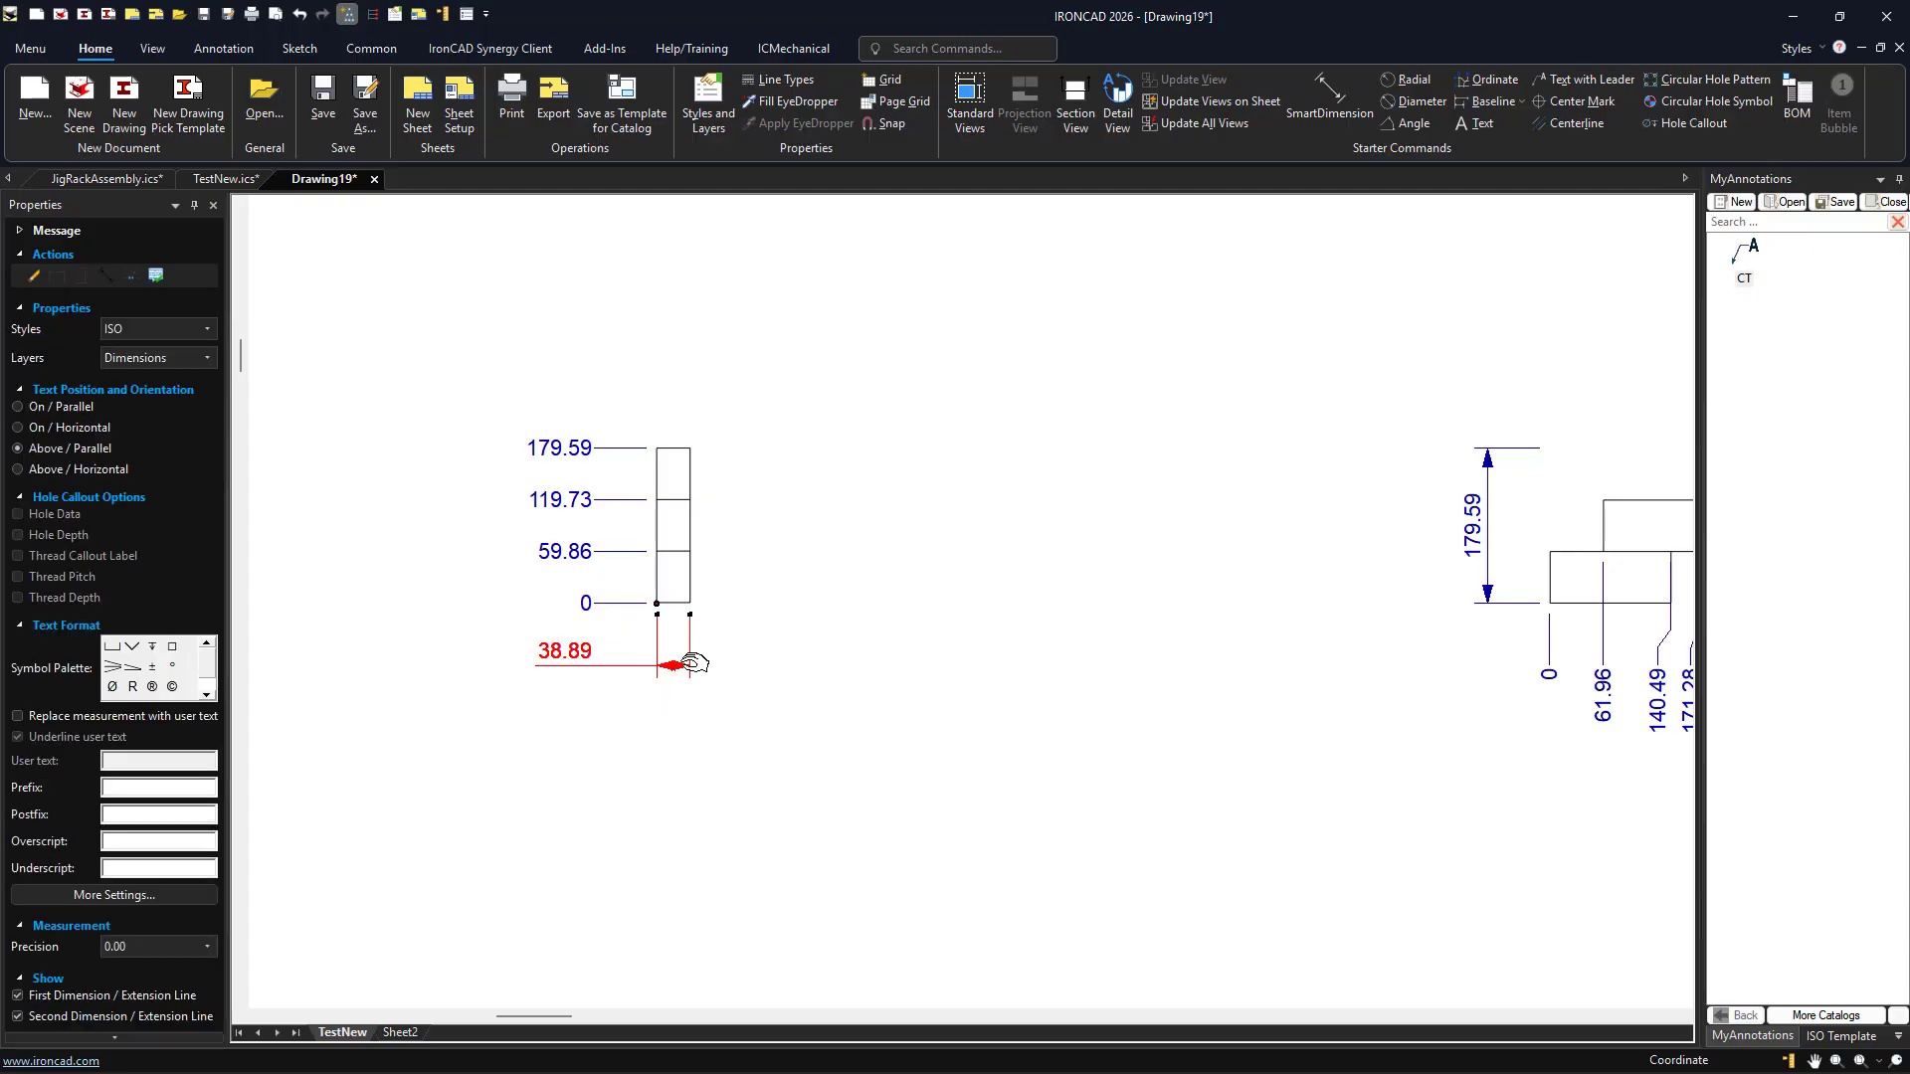
pyautogui.click(785, 668)
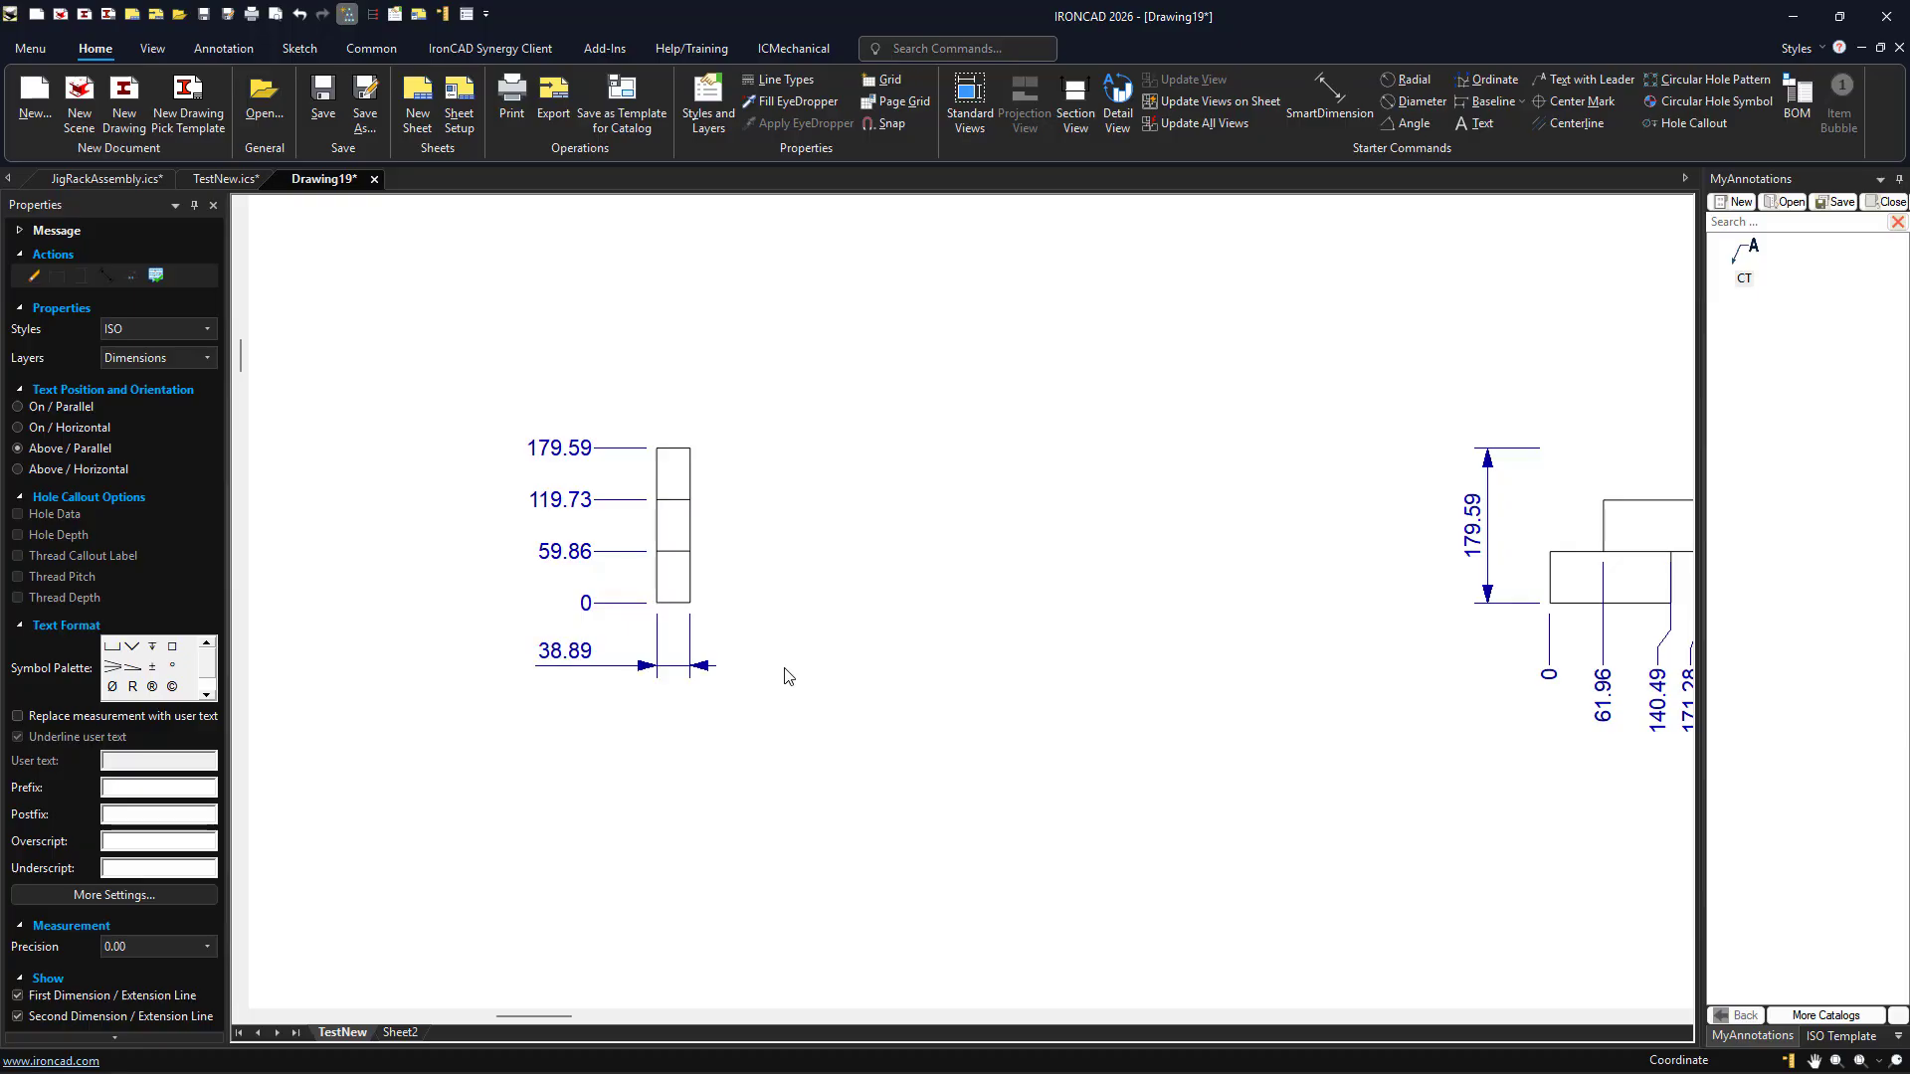
pyautogui.scroll(-5, 854, 773)
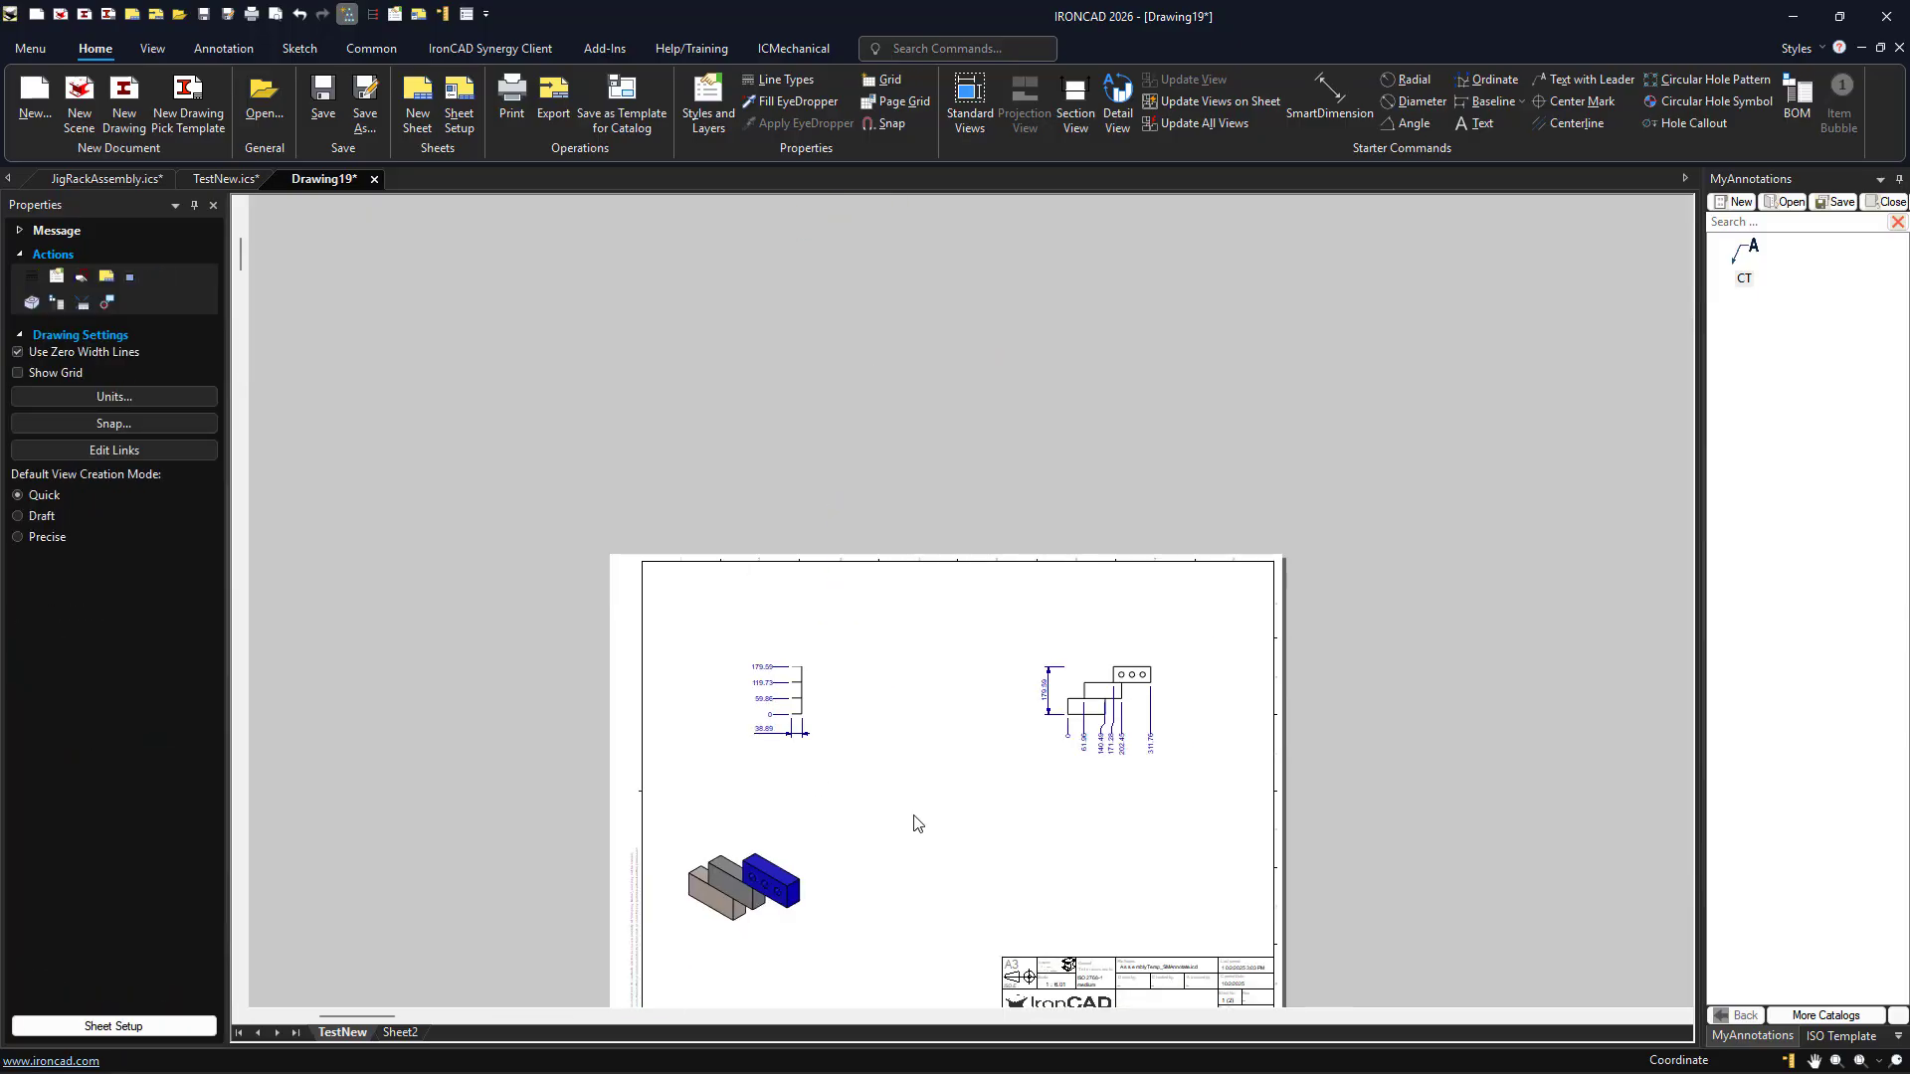
pyautogui.scroll(3, 912, 818)
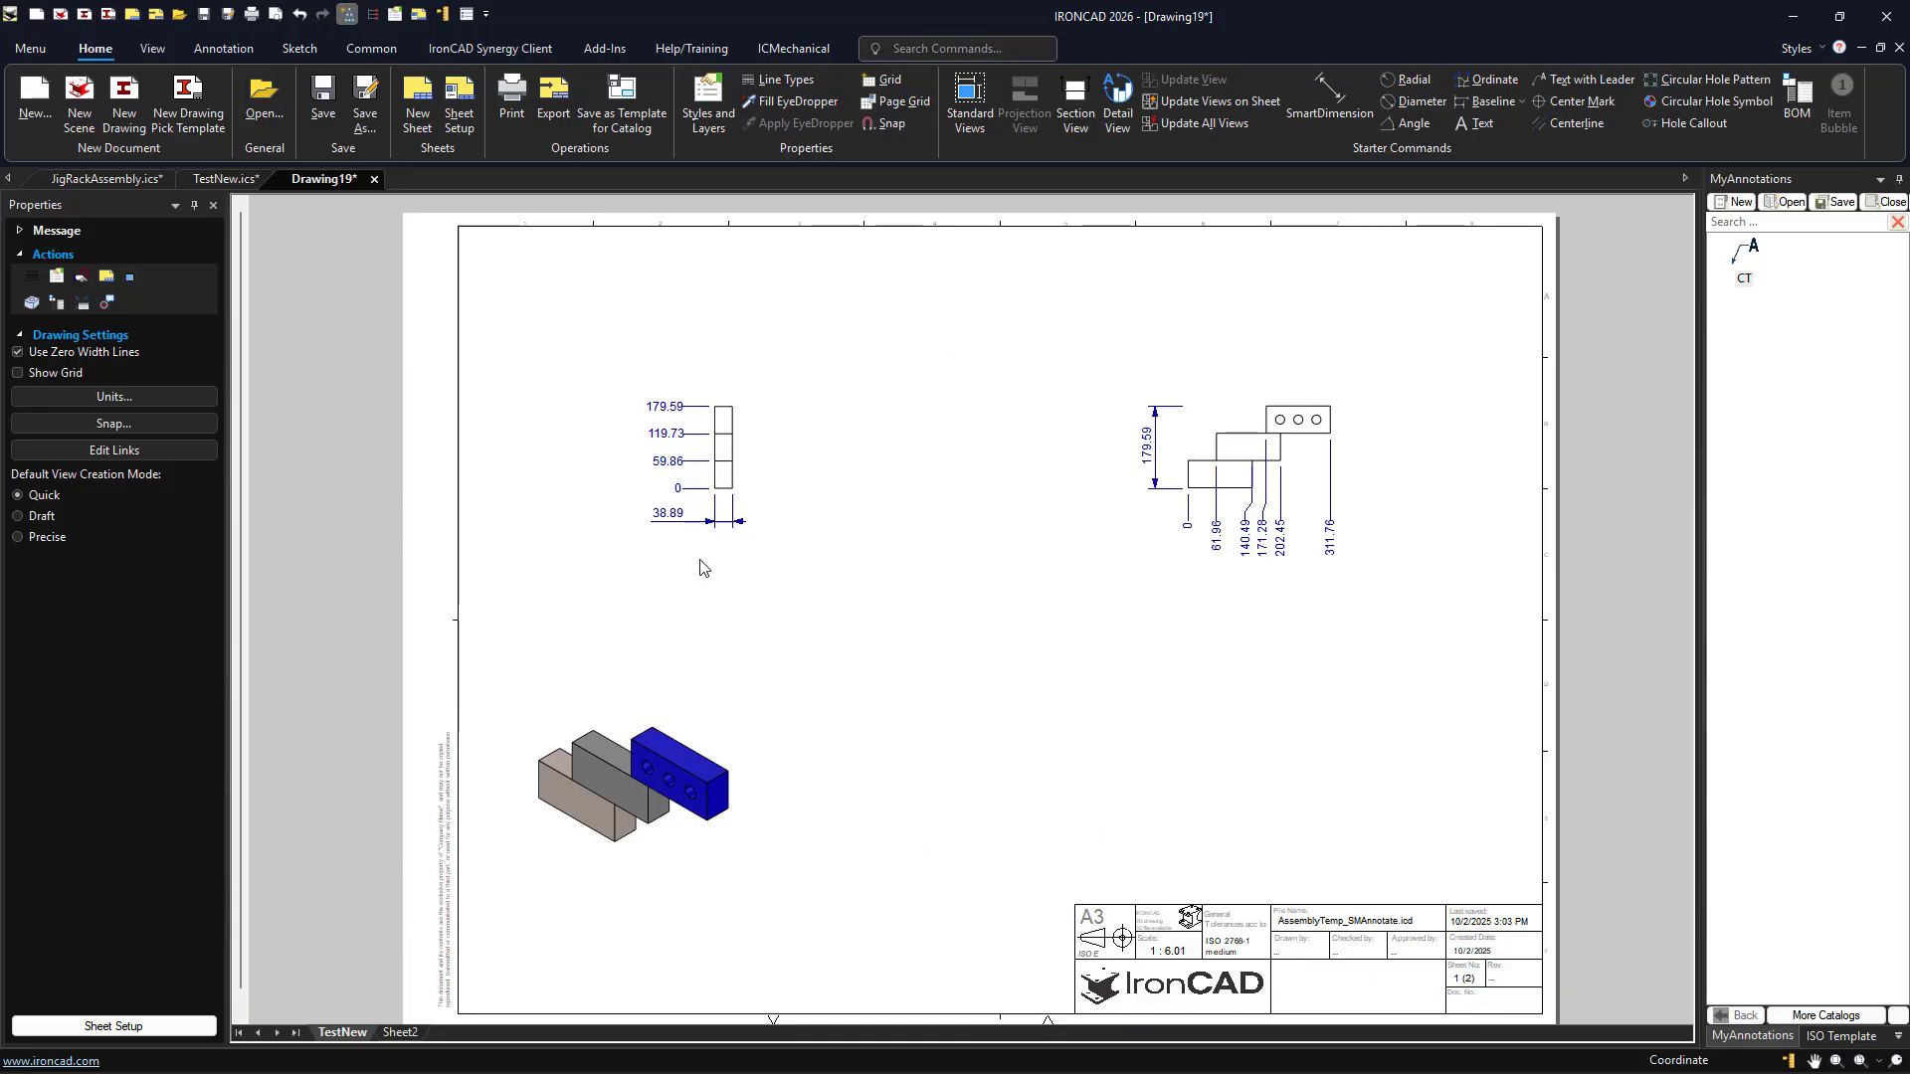
# Check the Attachment Point Annotations transfer option in the sheet setup and accept the settings
pyautogui.rightClick(971, 651)
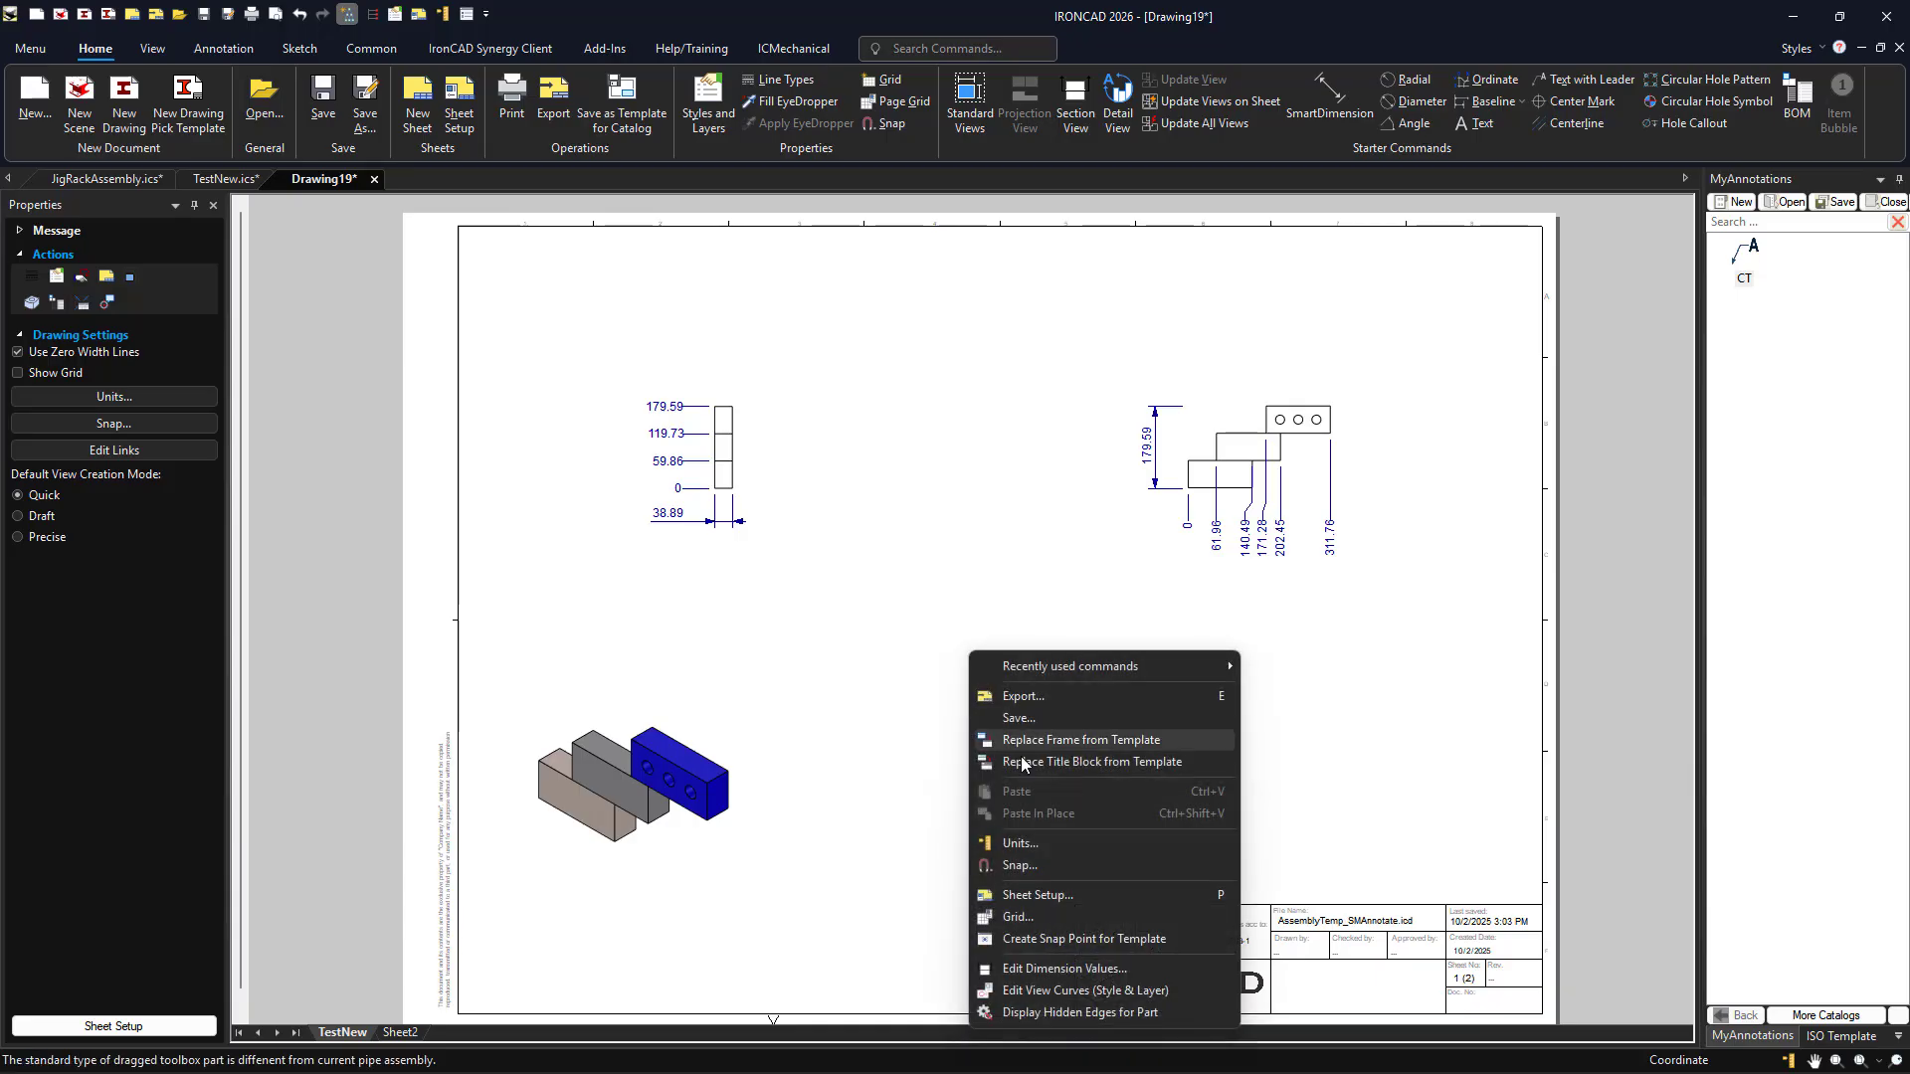
pyautogui.click(1038, 895)
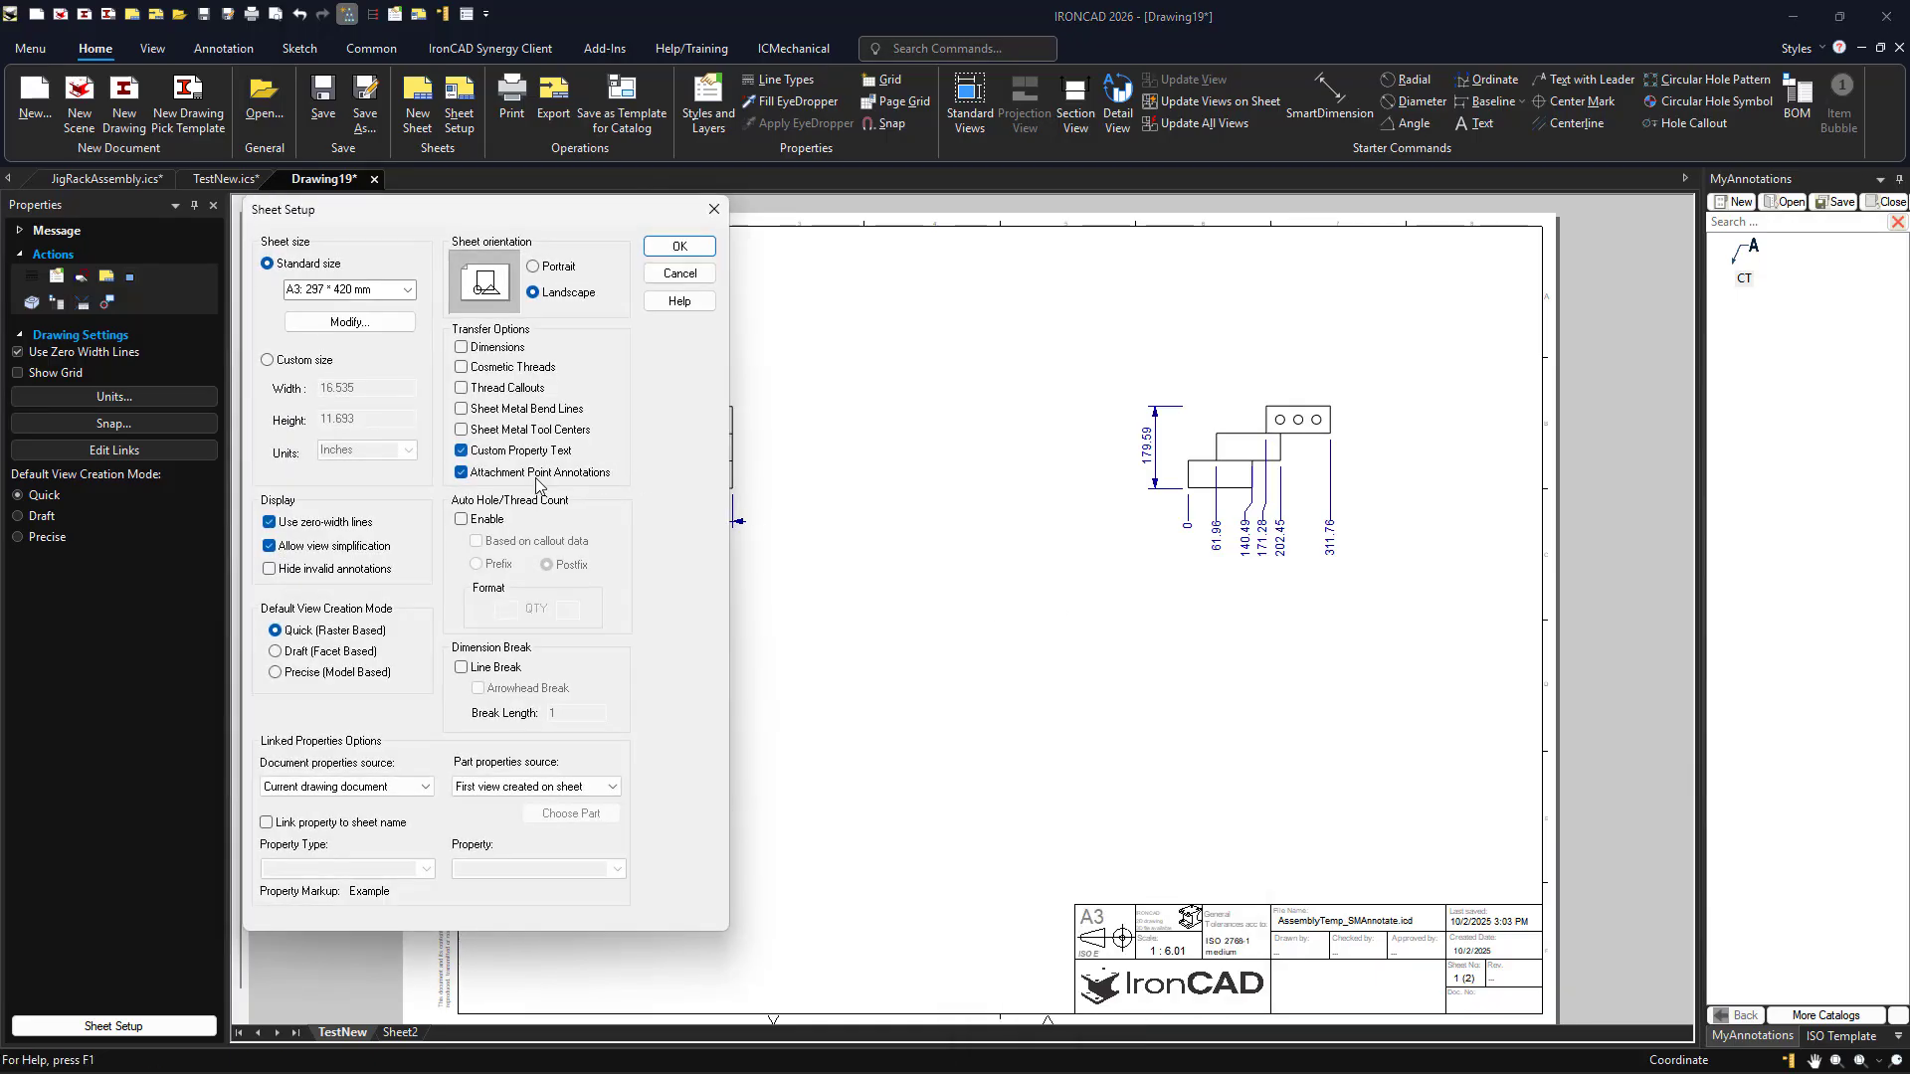
pyautogui.click(678, 247)
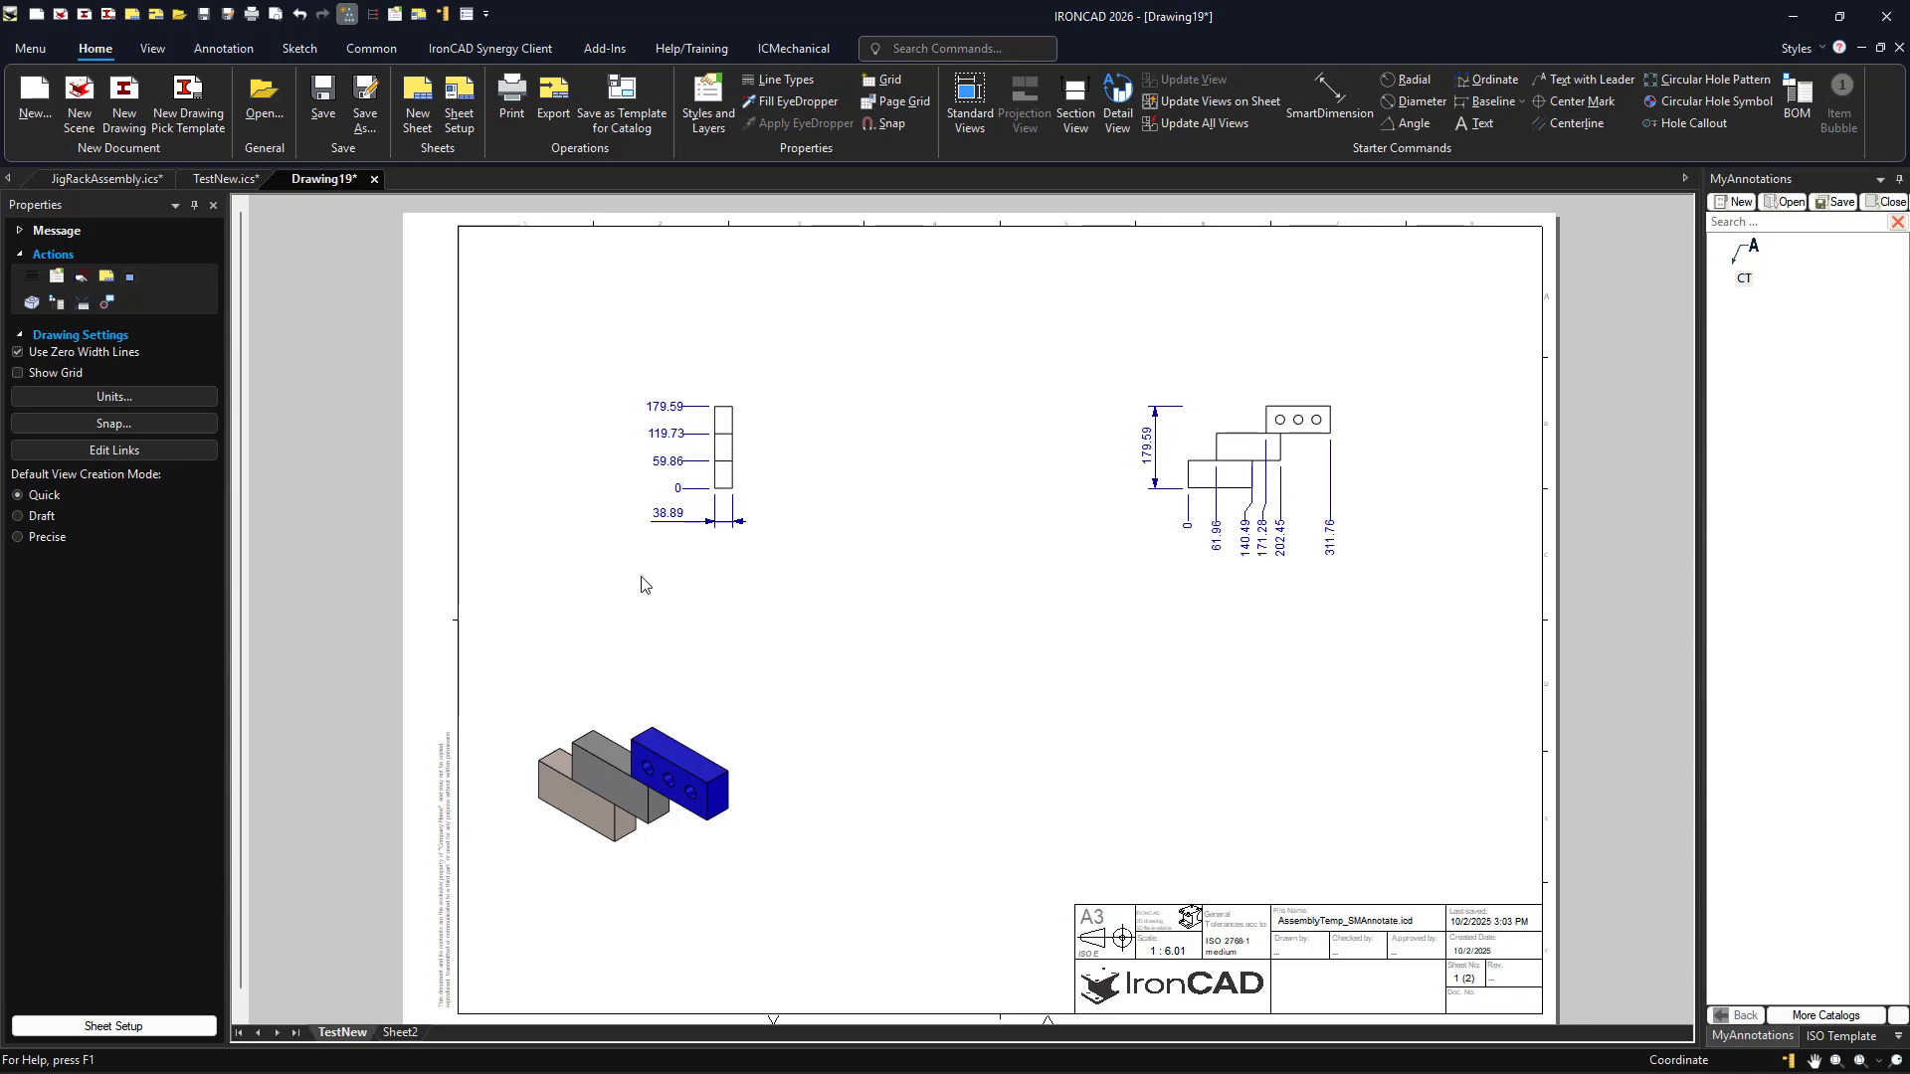
# Return to the TestNew scene and add an attachment point at the blue part's upper right front corner, keeping attachment points unhidden on selection
pyautogui.click(219, 181)
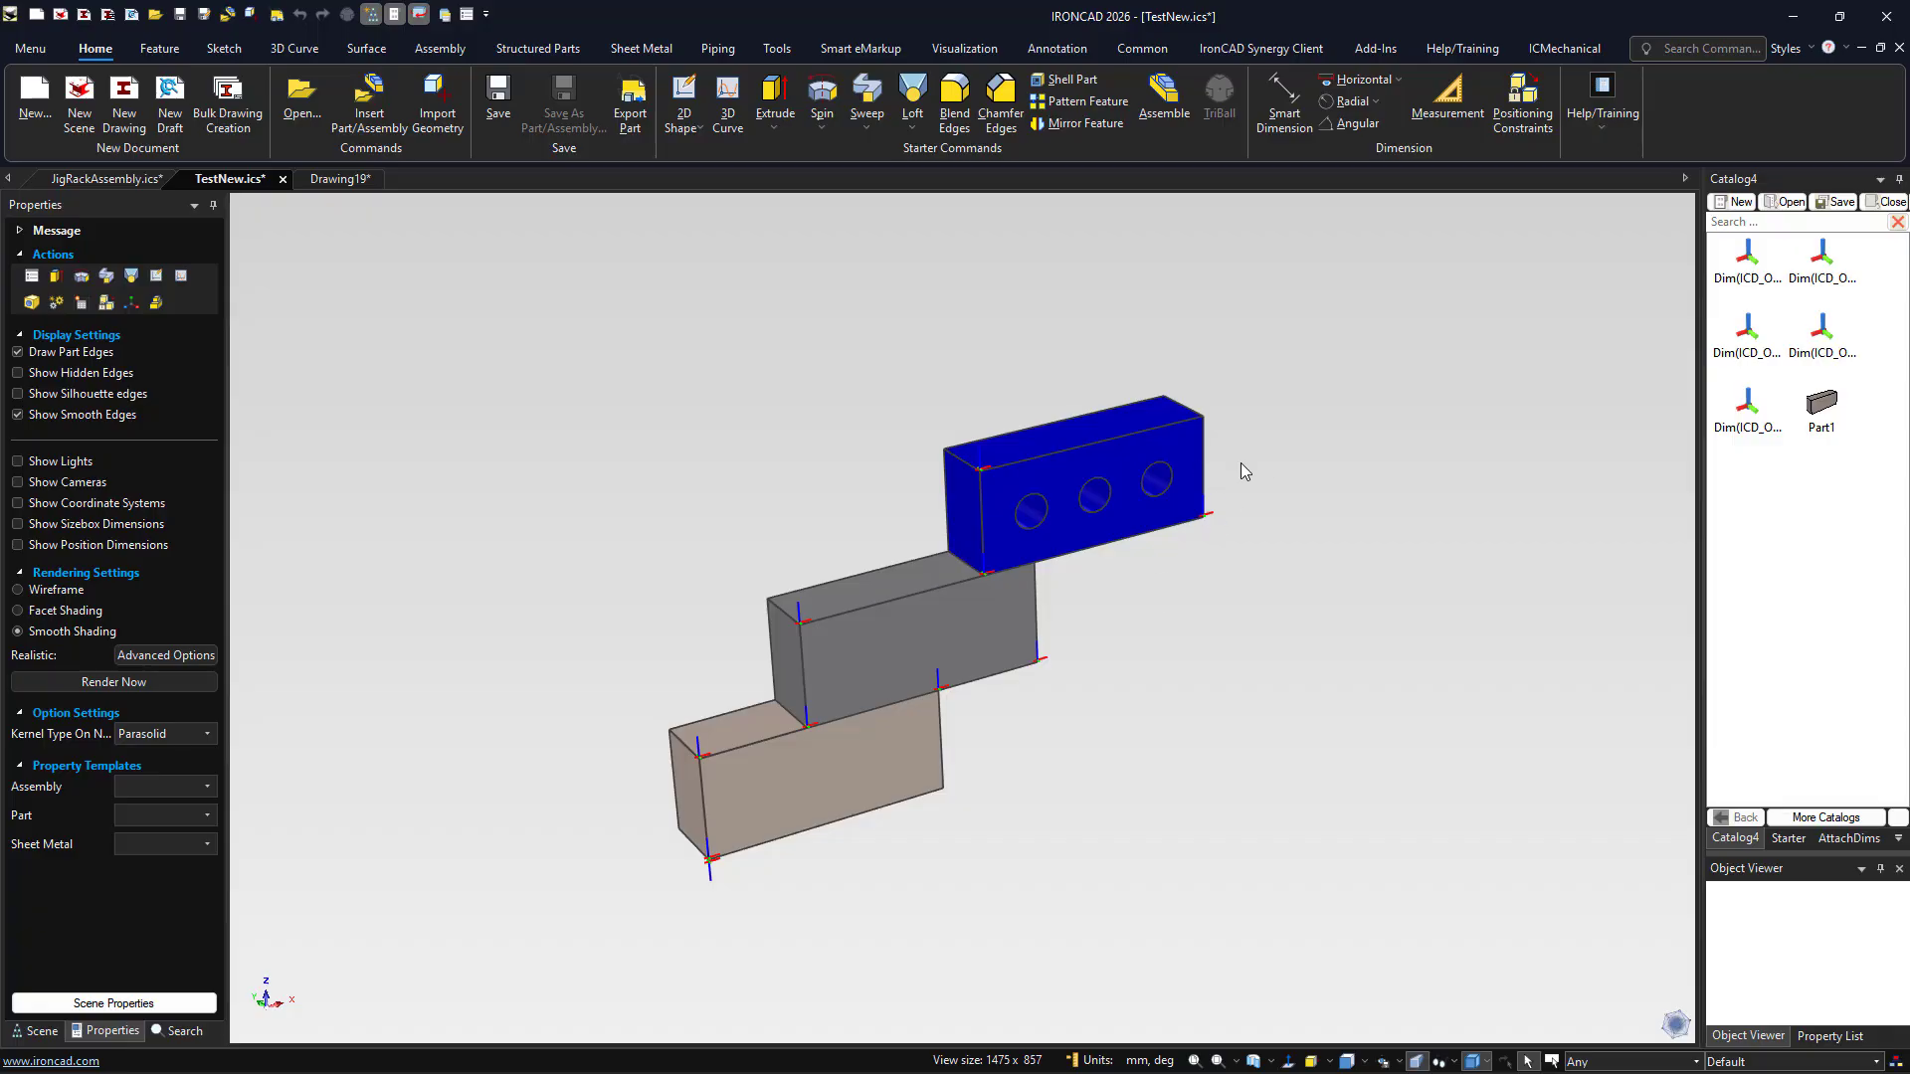
pyautogui.click(1190, 457)
pyautogui.click(1207, 429)
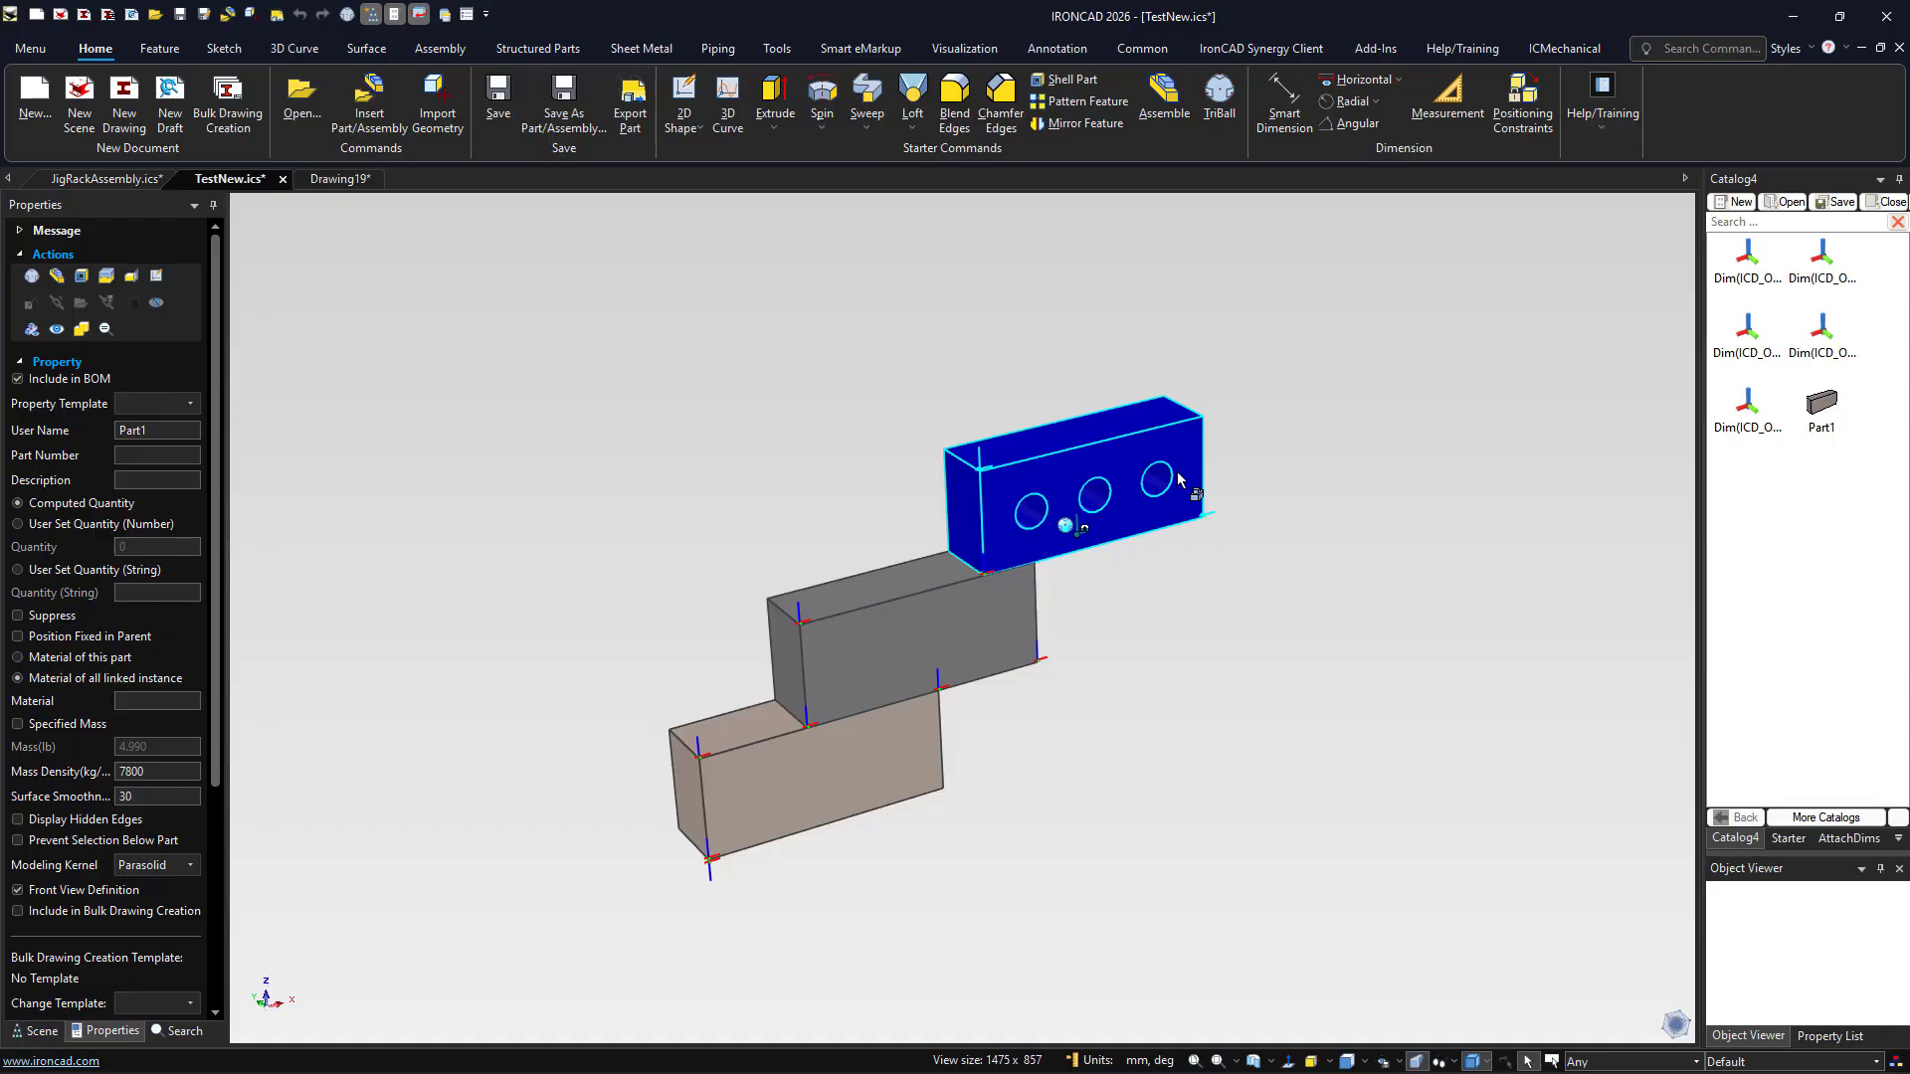
pyautogui.click(779, 49)
pyautogui.click(1580, 107)
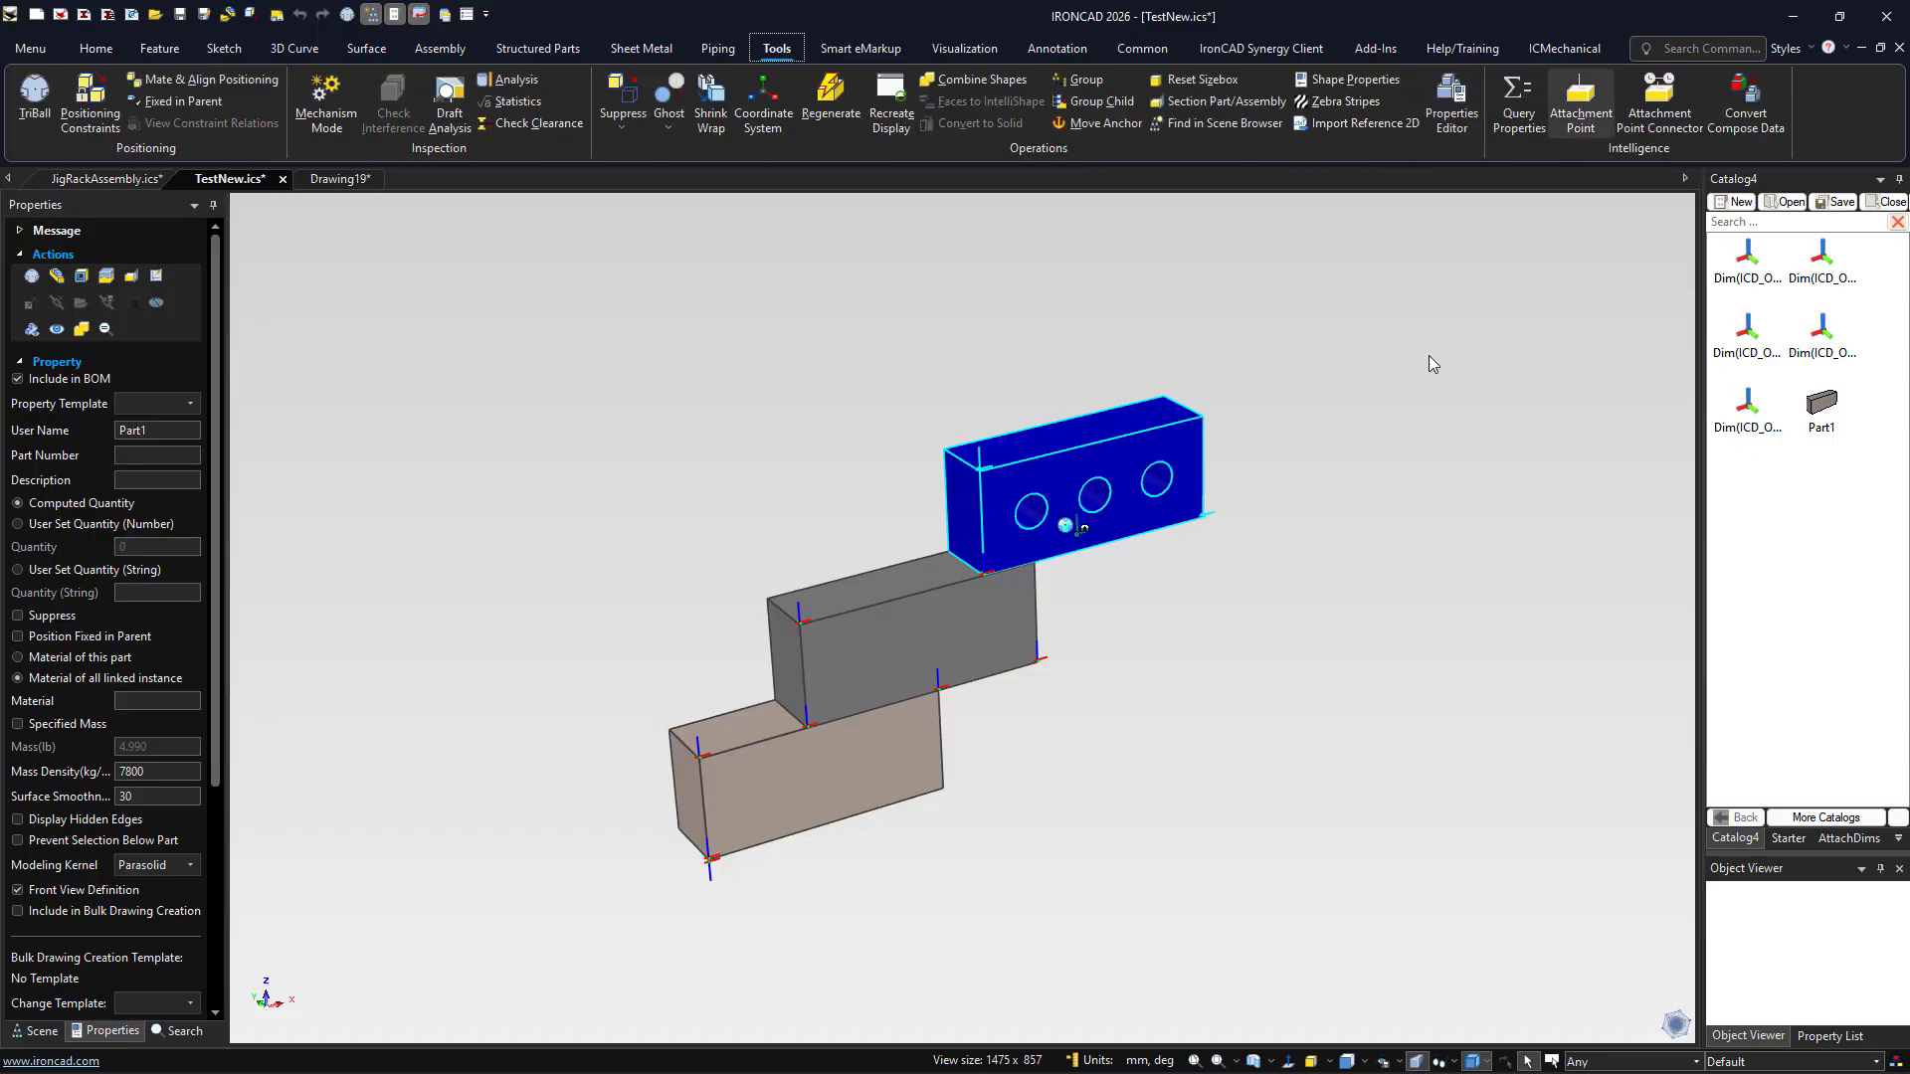
pyautogui.click(1204, 417)
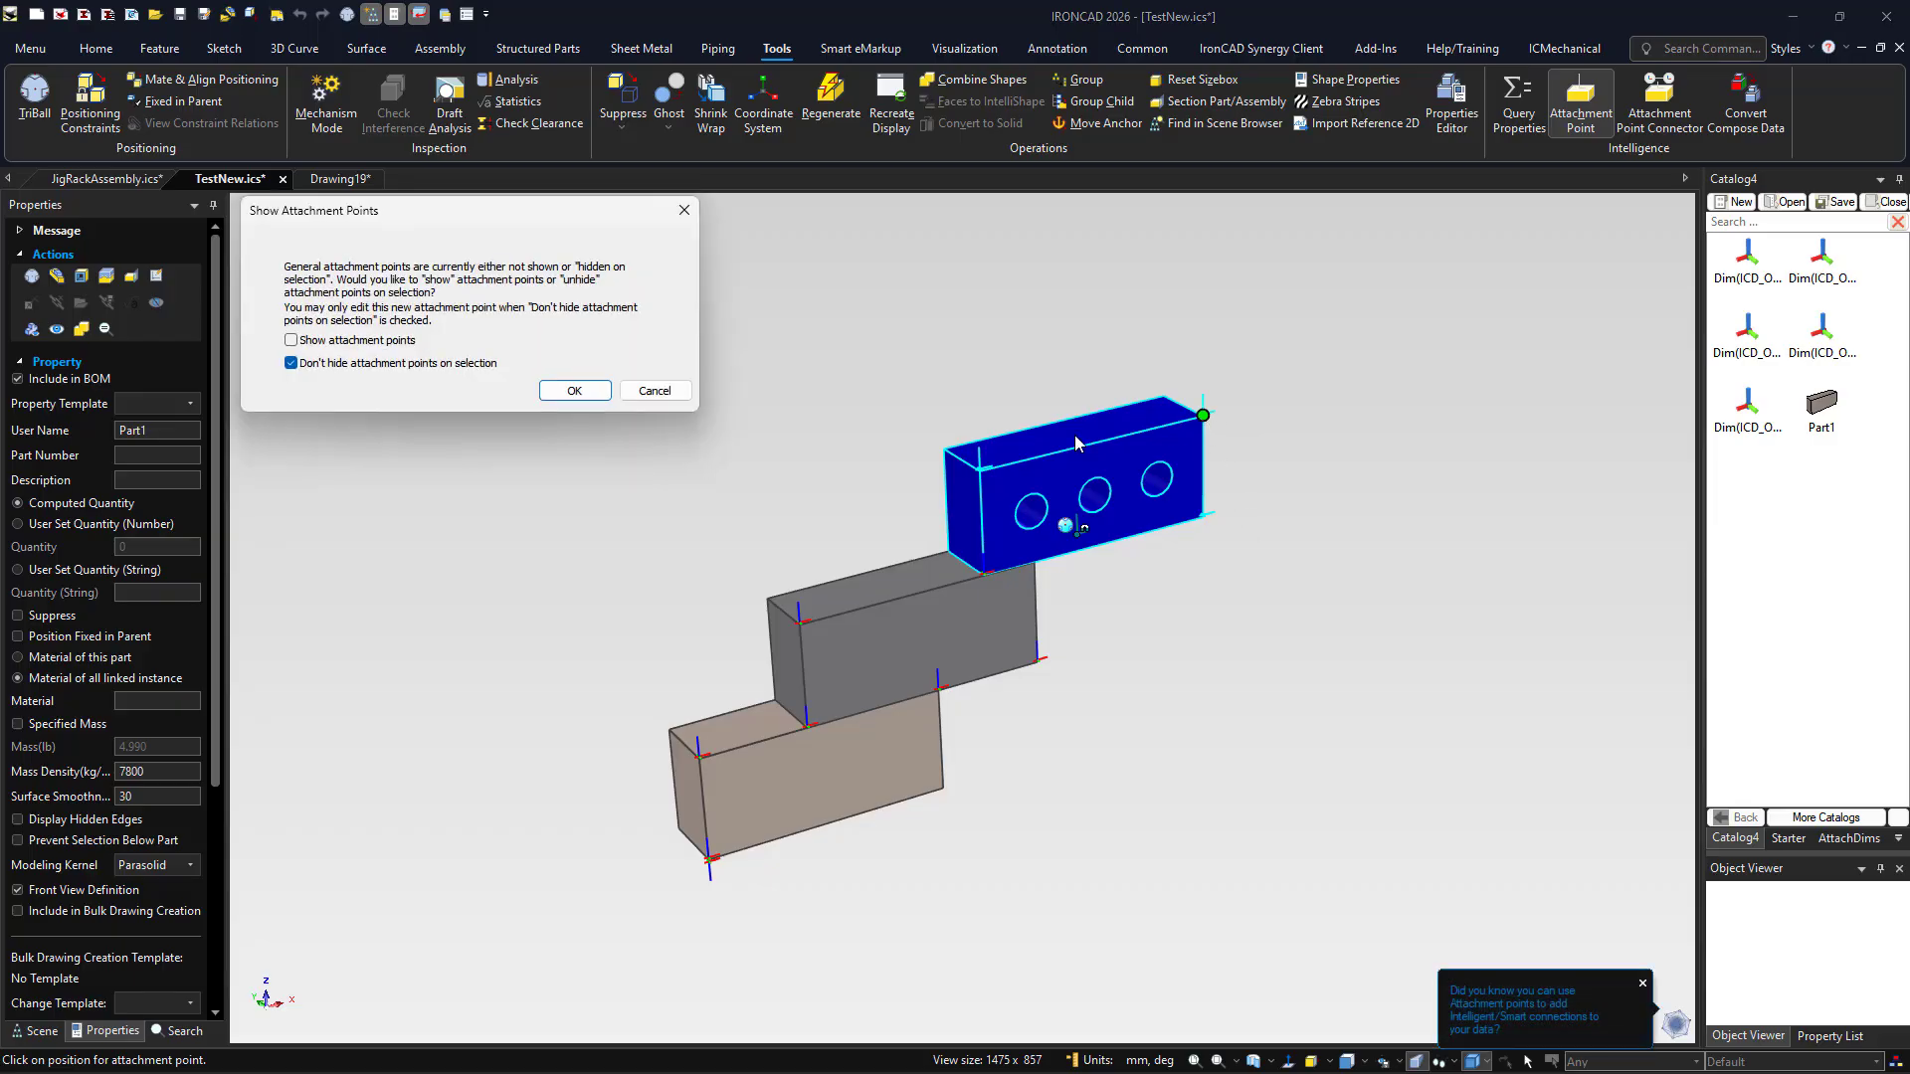
pyautogui.click(575, 390)
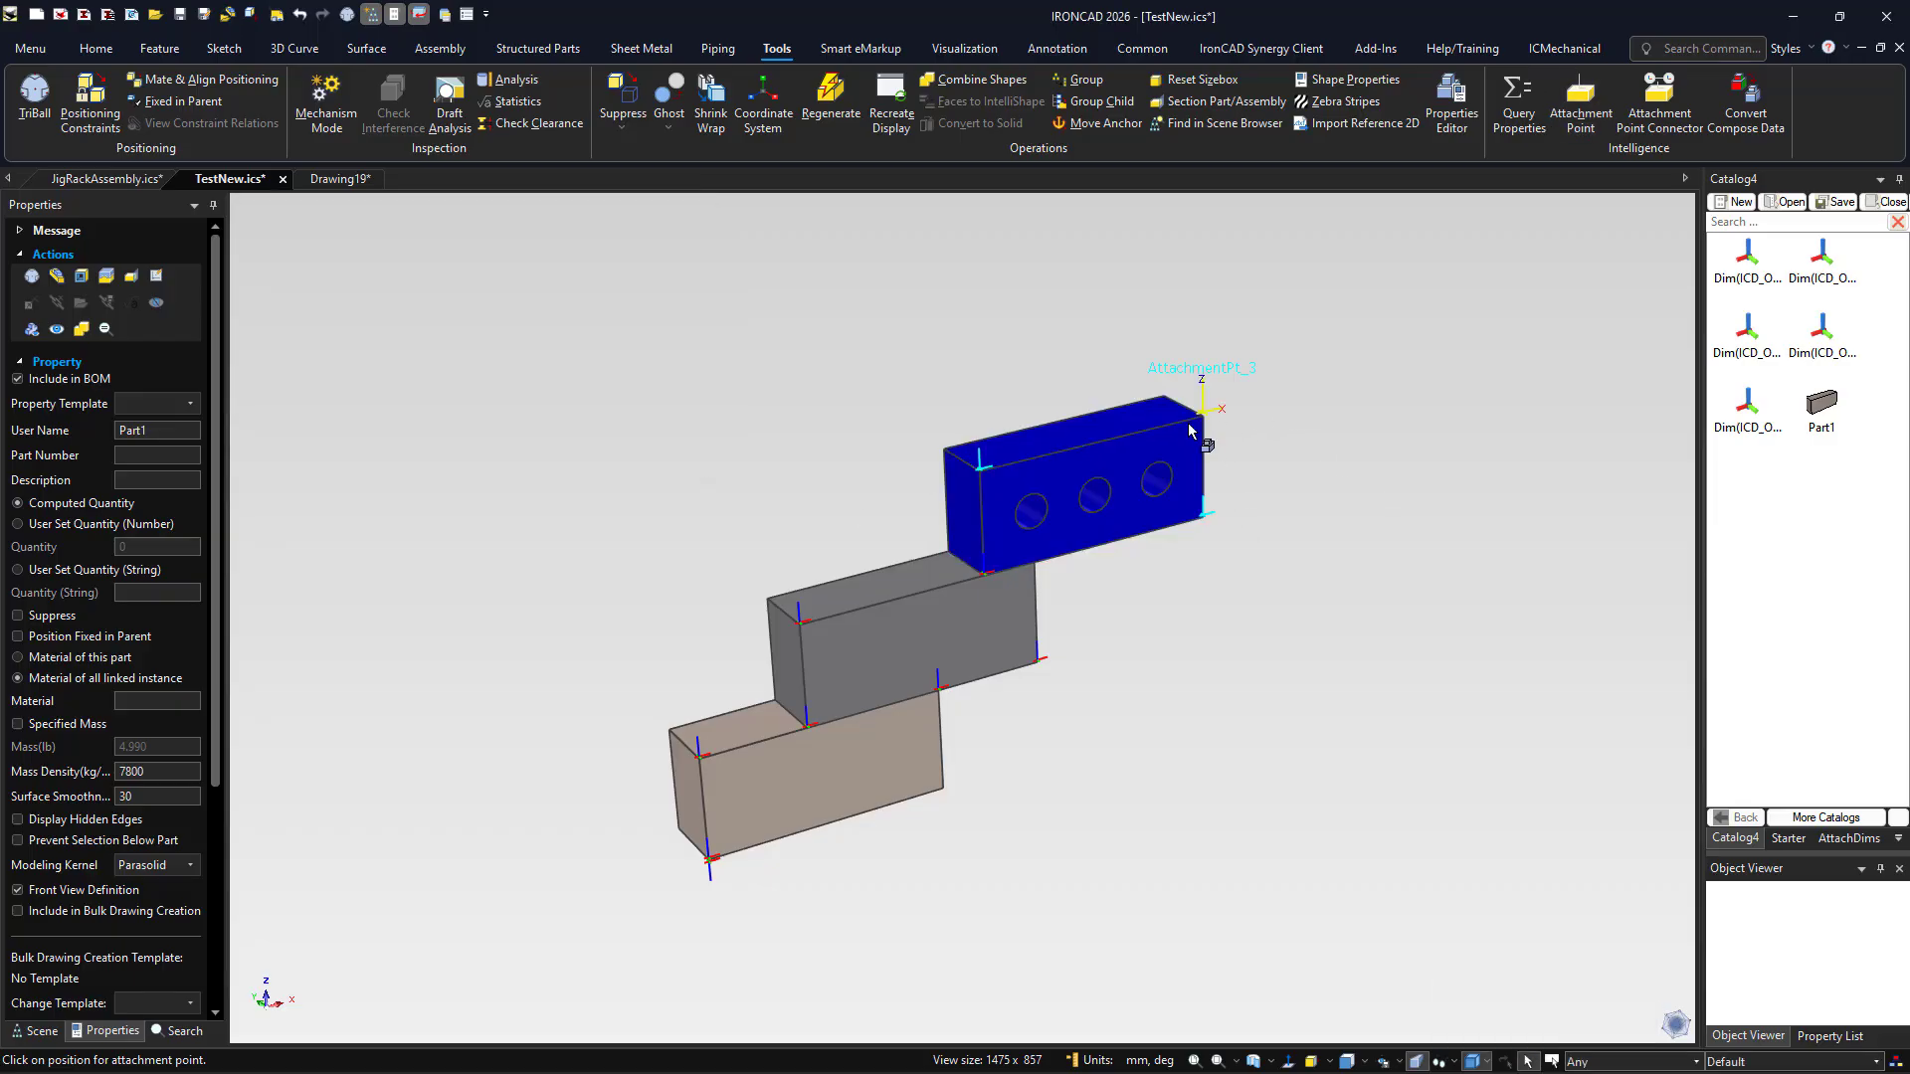
pyautogui.click(1315, 457)
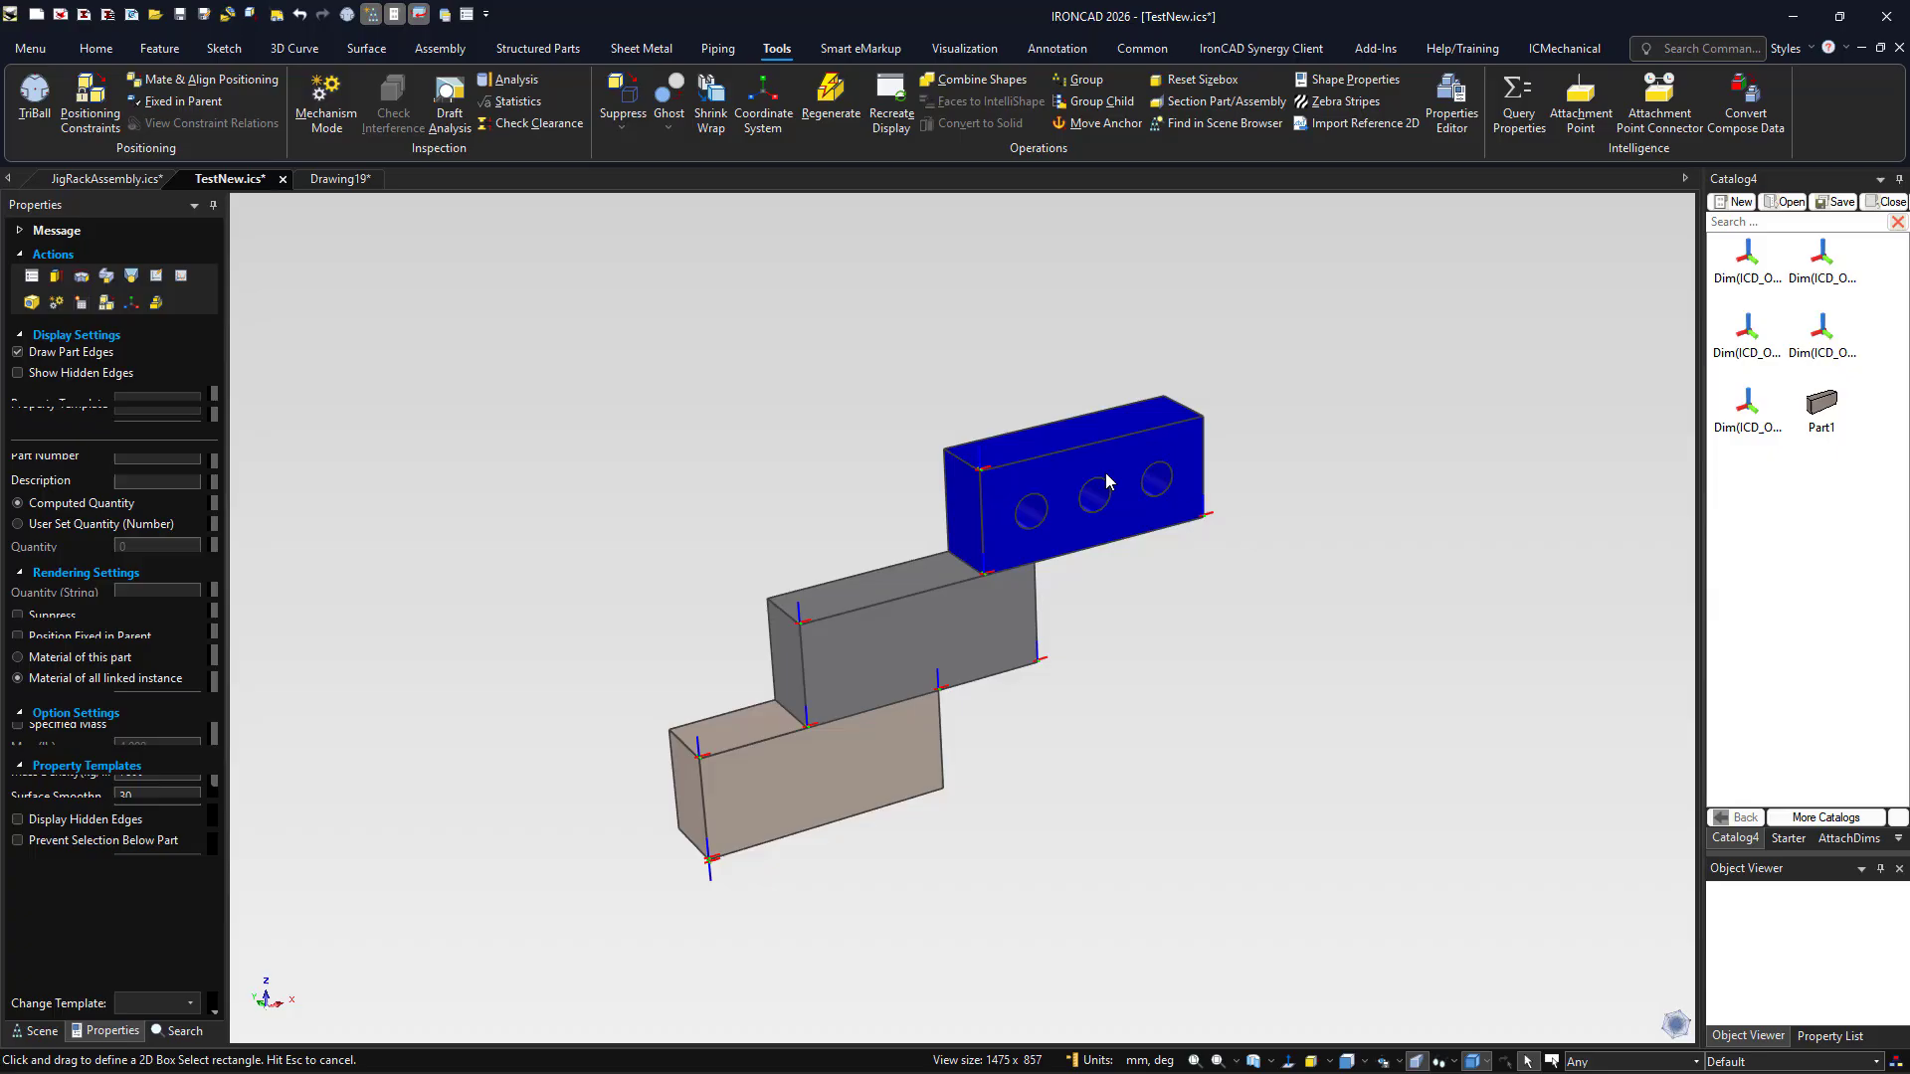
# Delete the part-level attachment point at the blue part's upper right front corner
pyautogui.click(1206, 441)
pyautogui.click(1211, 438)
pyautogui.click(1229, 436)
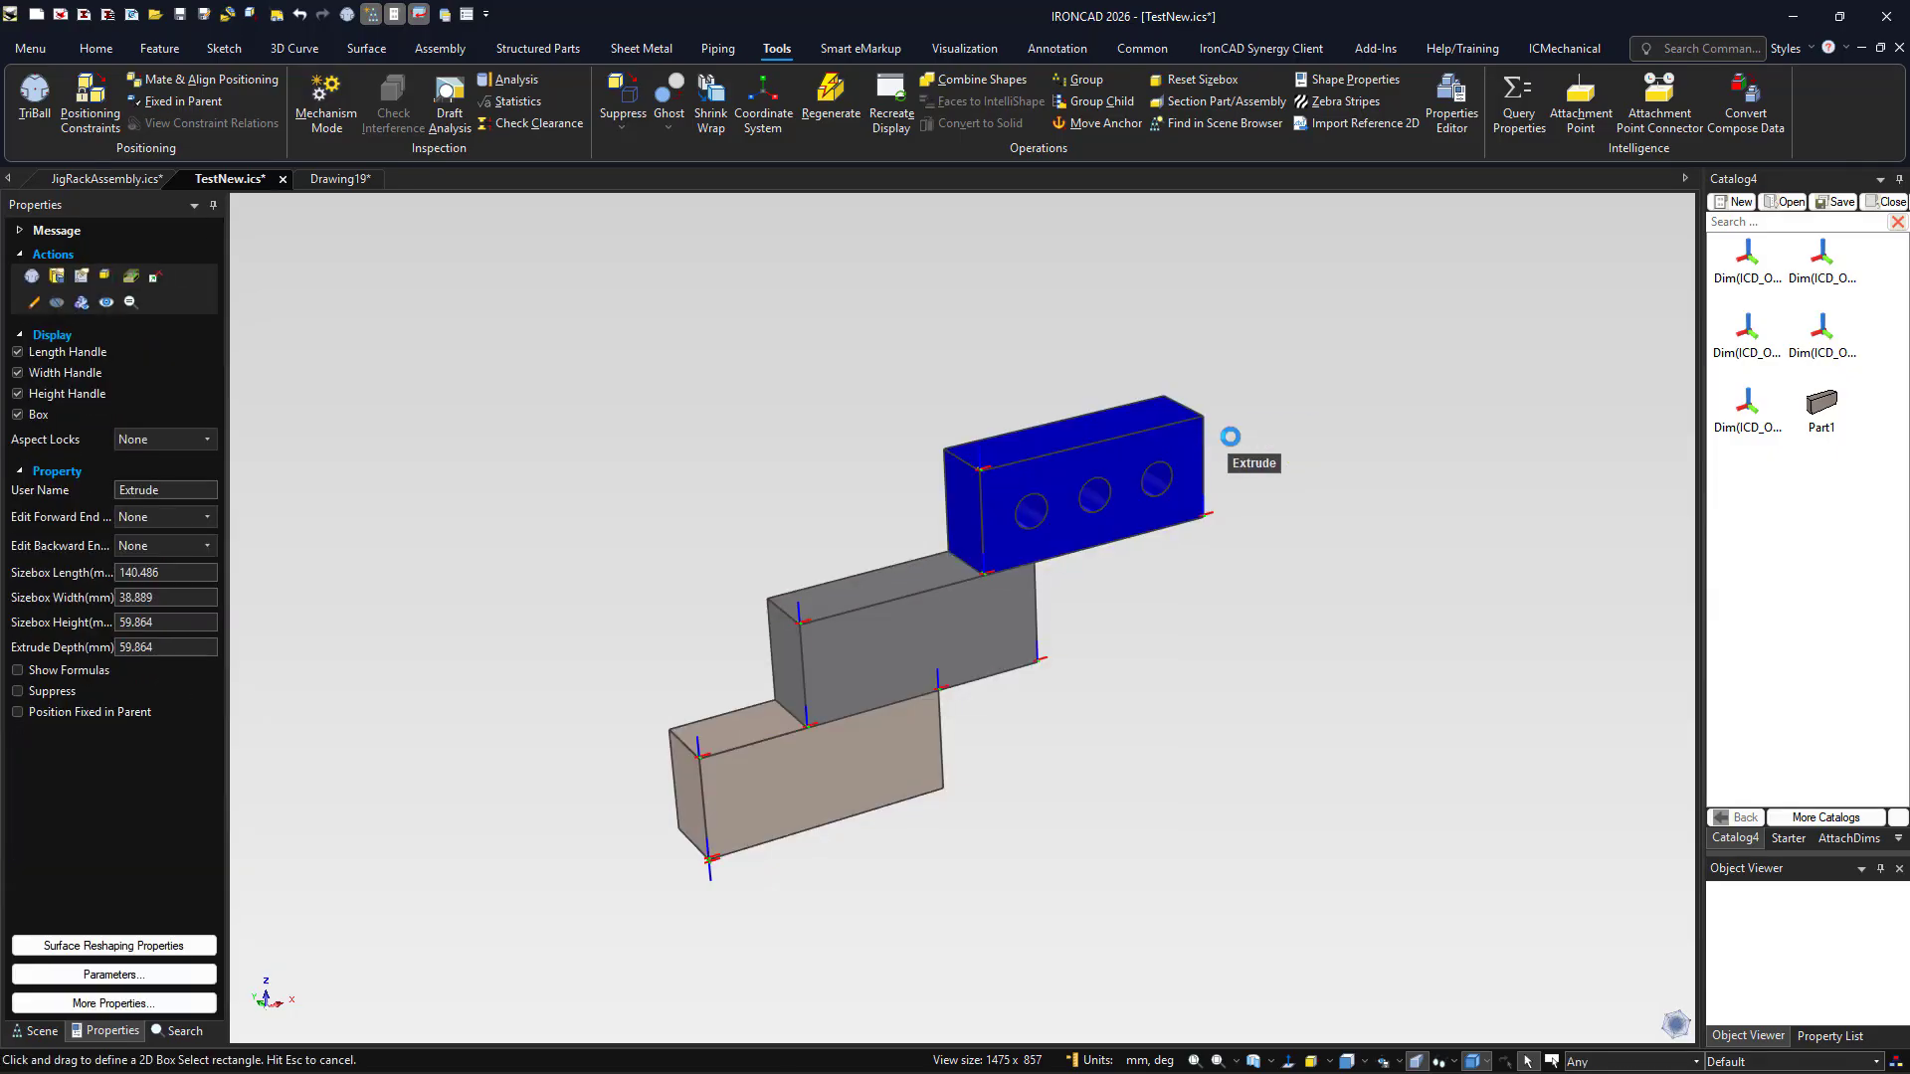
pyautogui.click(1230, 431)
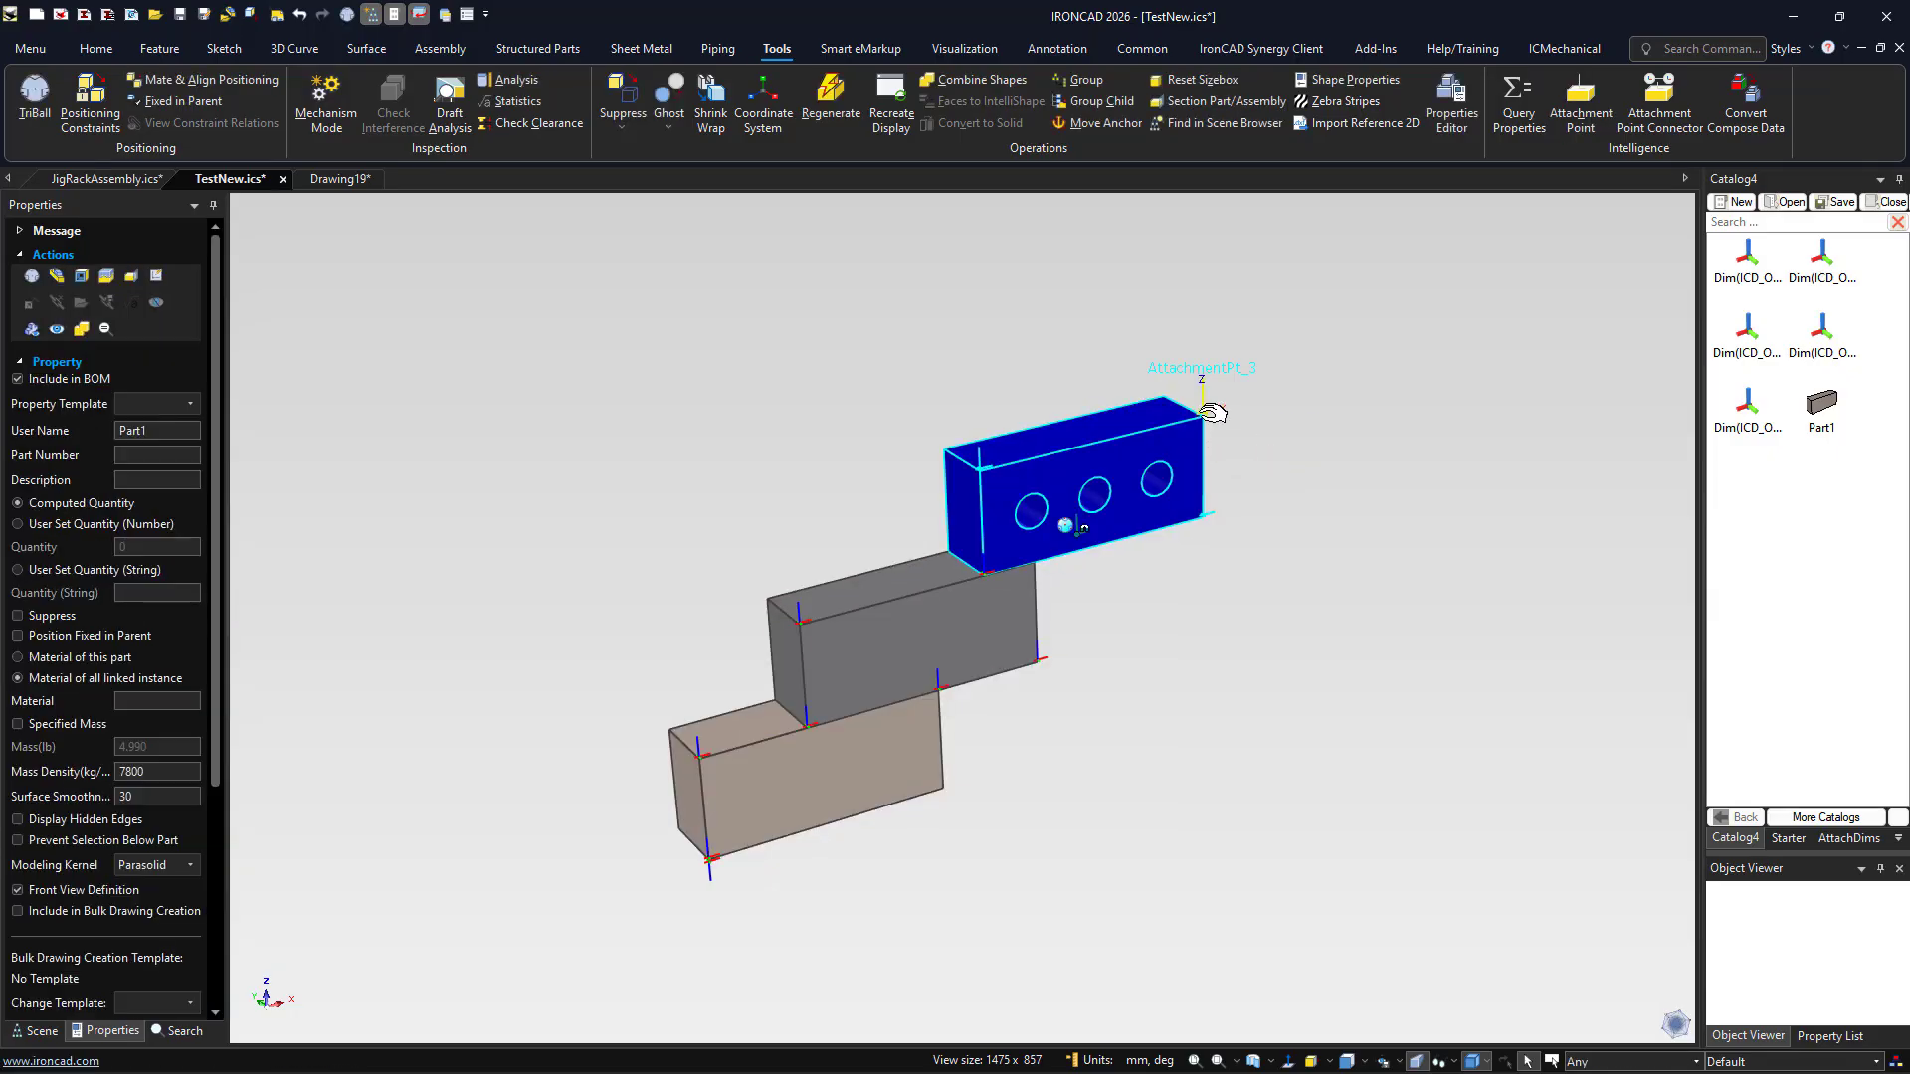
pyautogui.rightClick(1211, 412)
pyautogui.click(1239, 457)
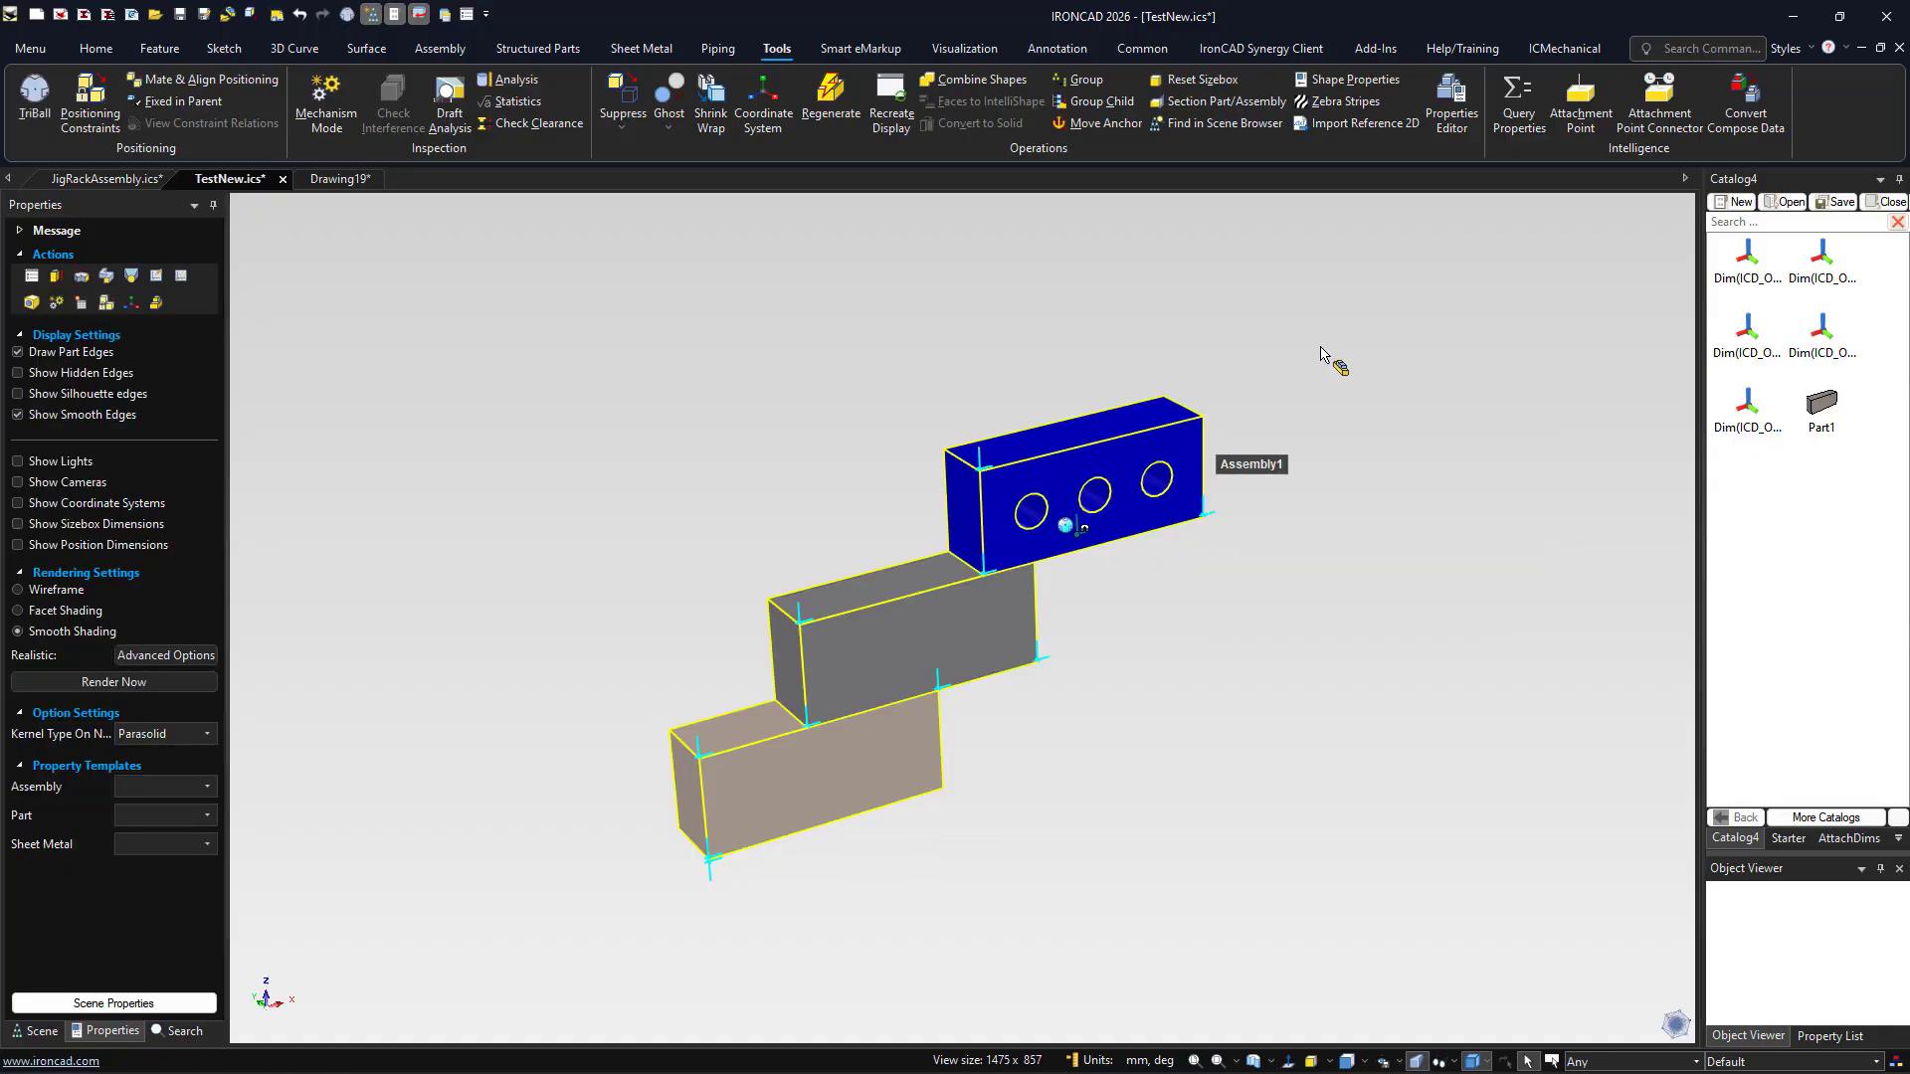
# Add an attachment point to Assembly1 at the blue part's upper right front corner
pyautogui.click(1581, 99)
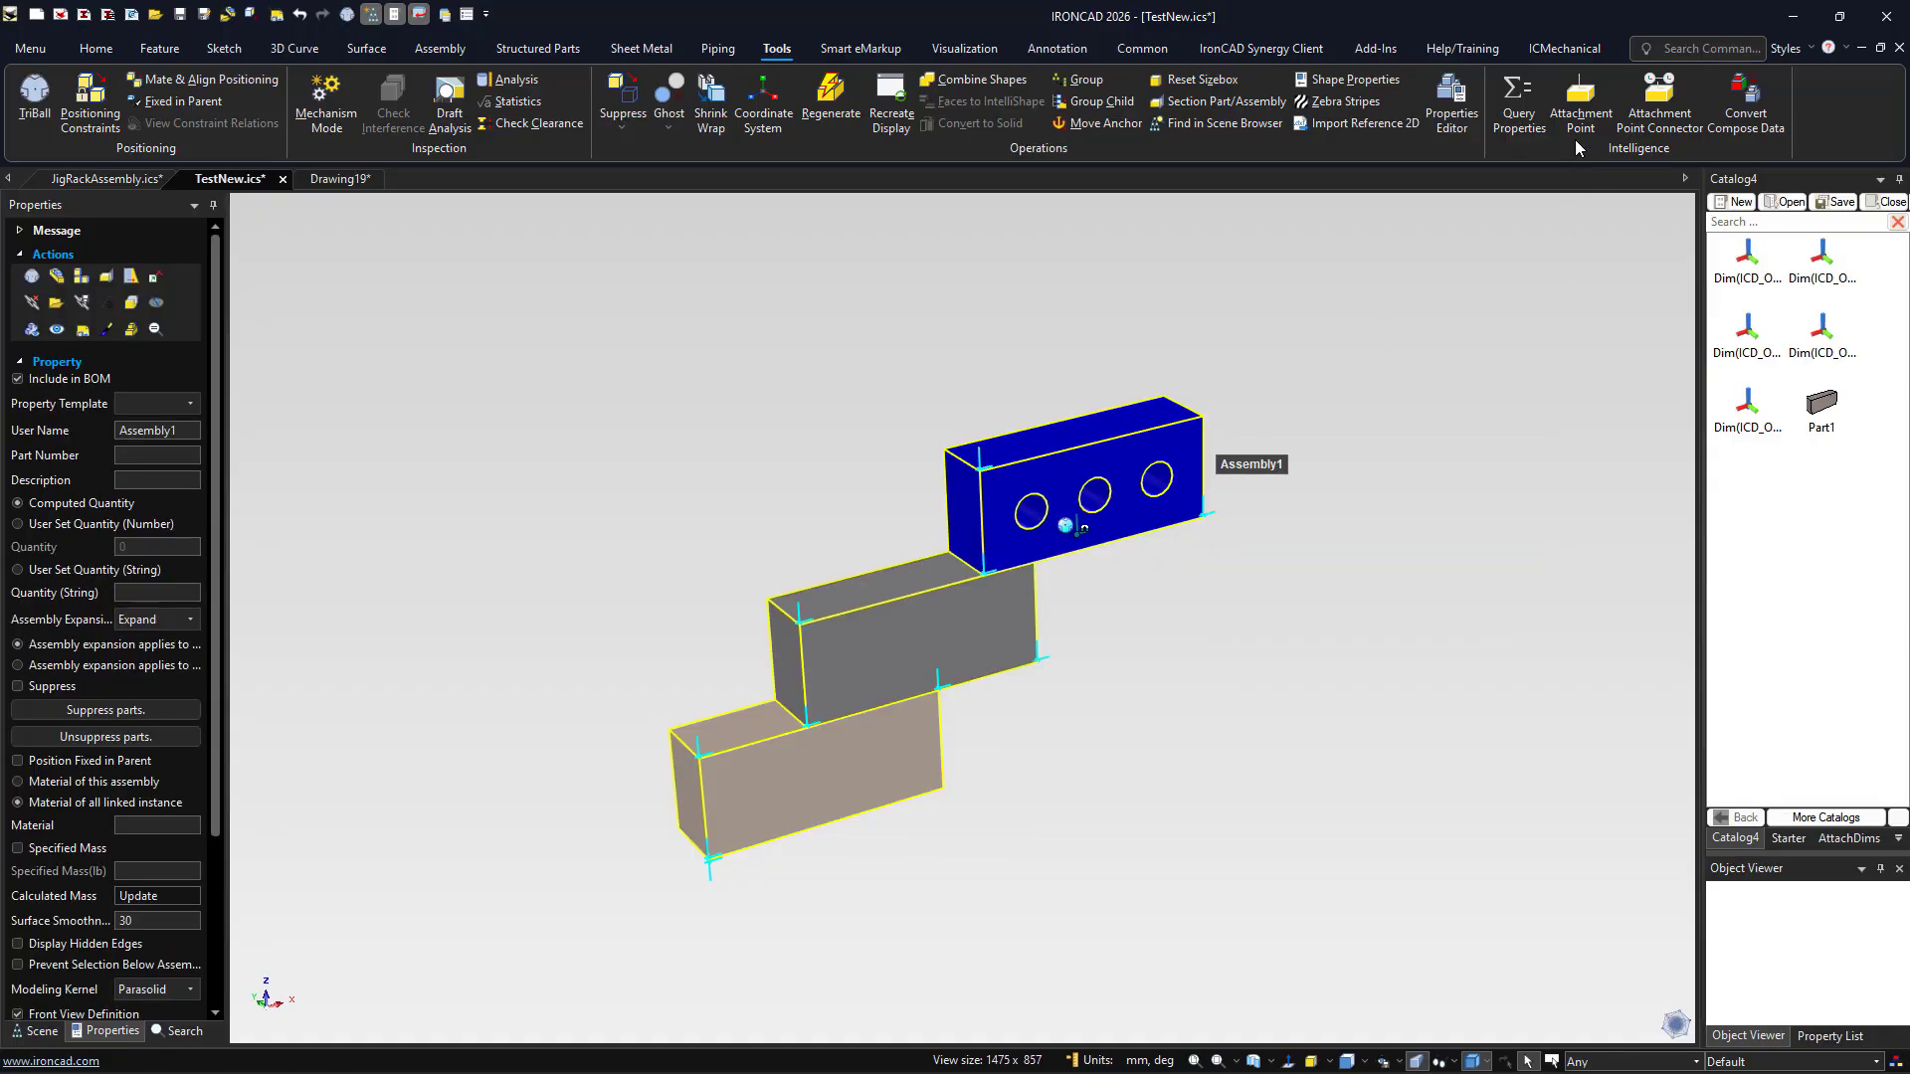
pyautogui.click(1202, 416)
pyautogui.click(575, 389)
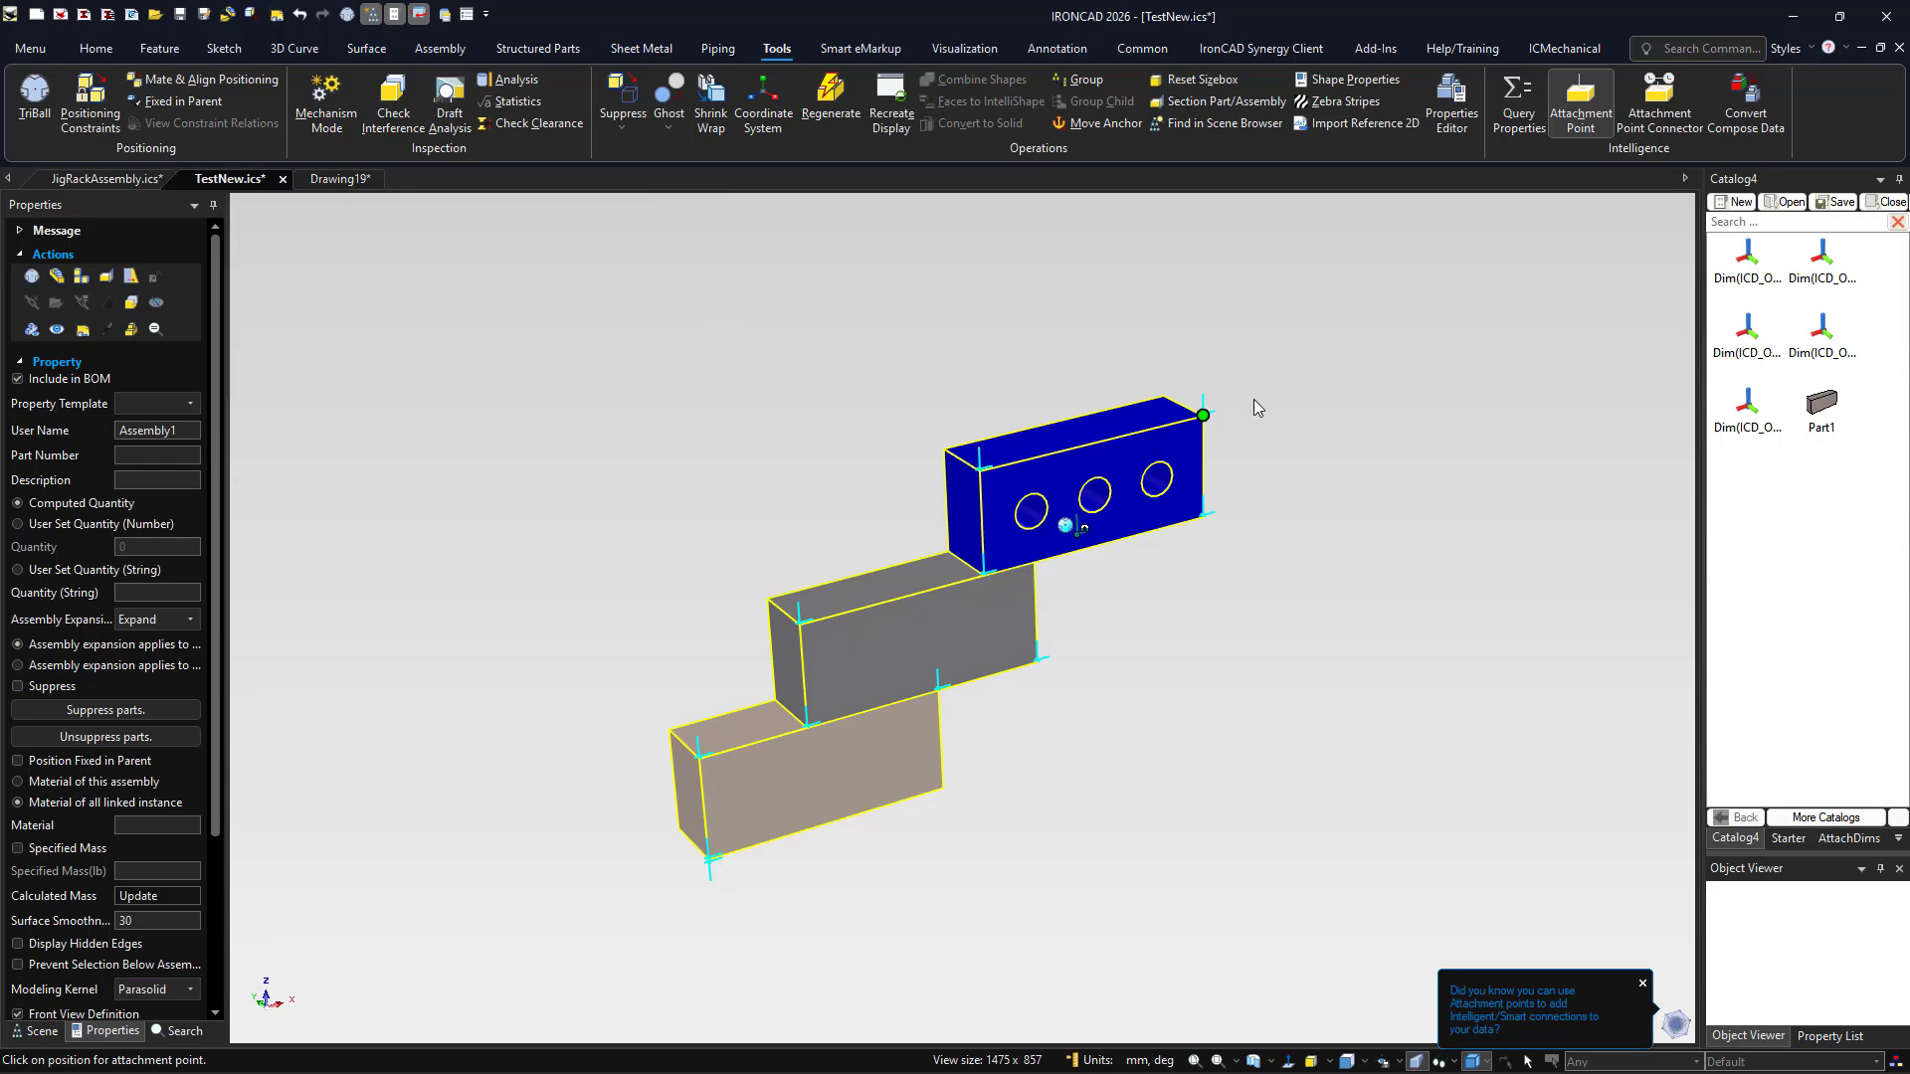
# Give the assembly's new attachment point an ICD Catalog Item property with the set name CT
pyautogui.rightClick(1204, 416)
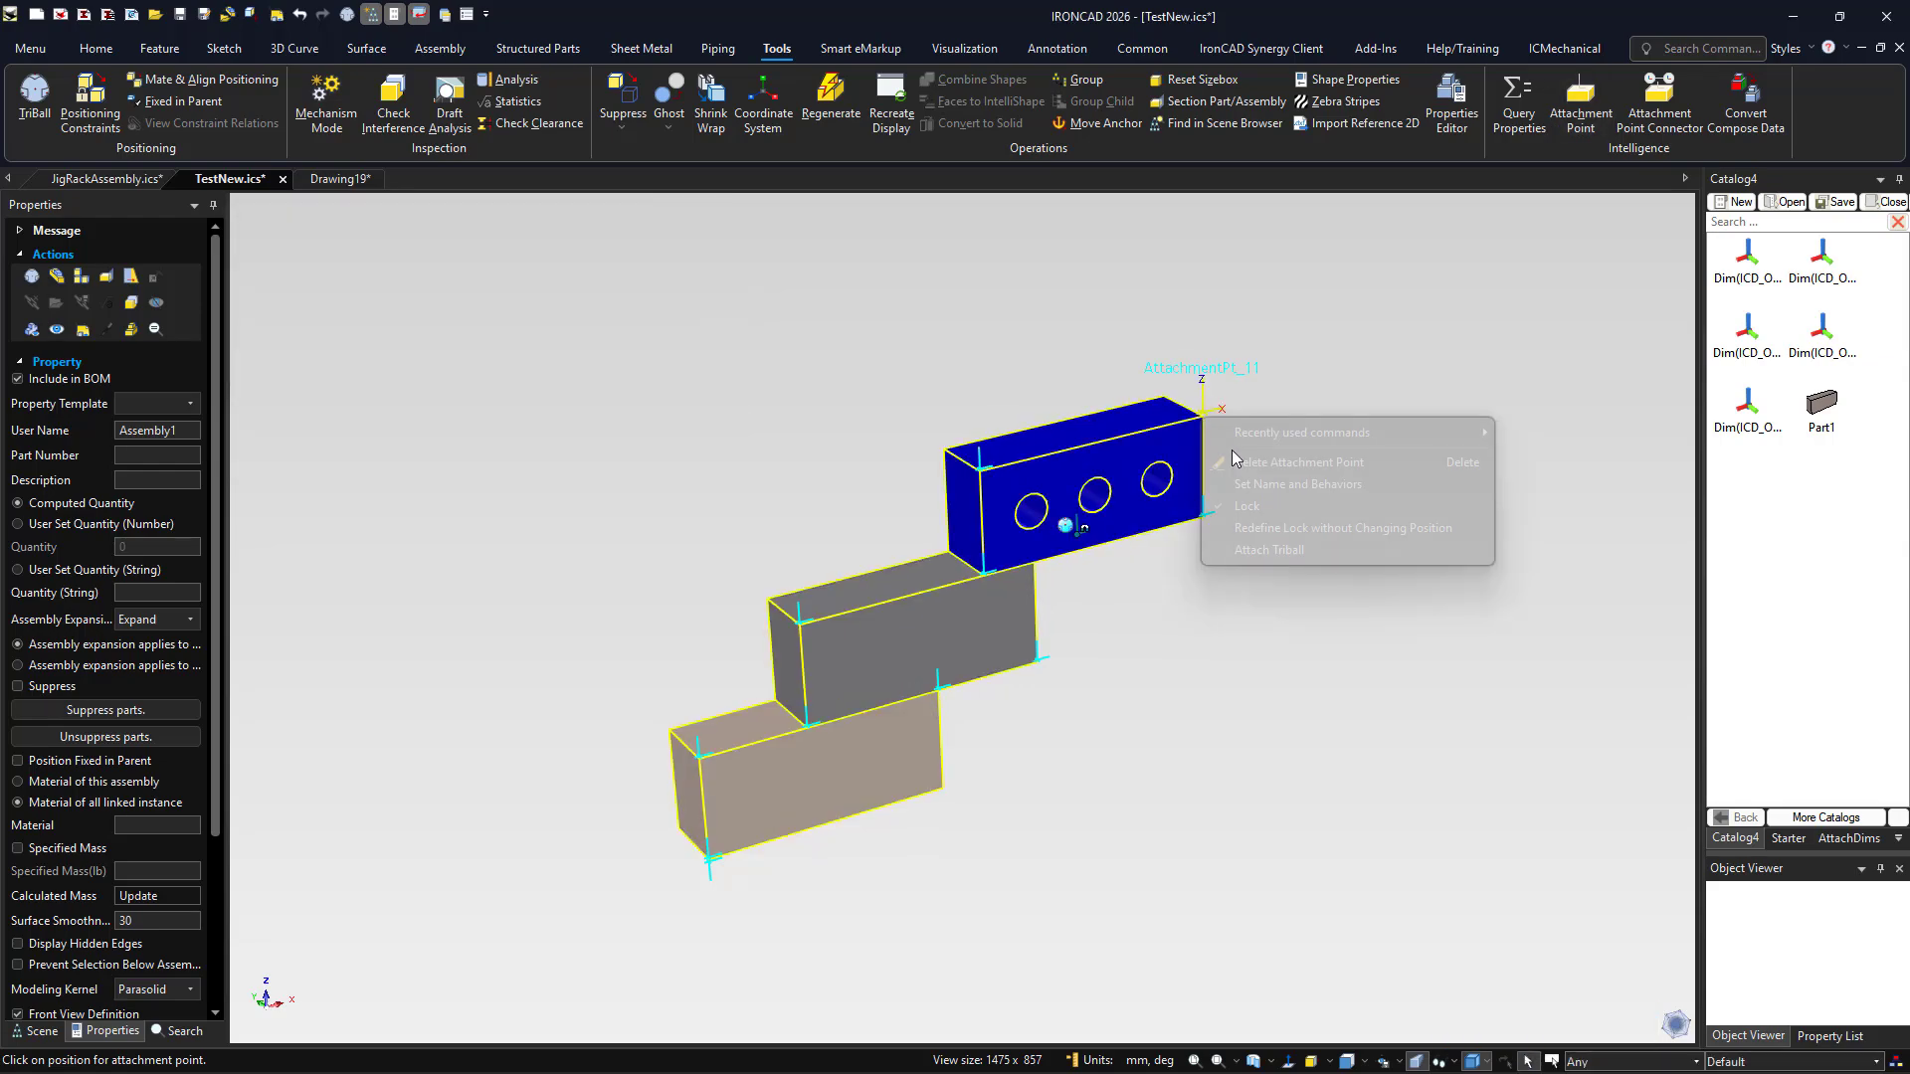
pyautogui.click(1272, 486)
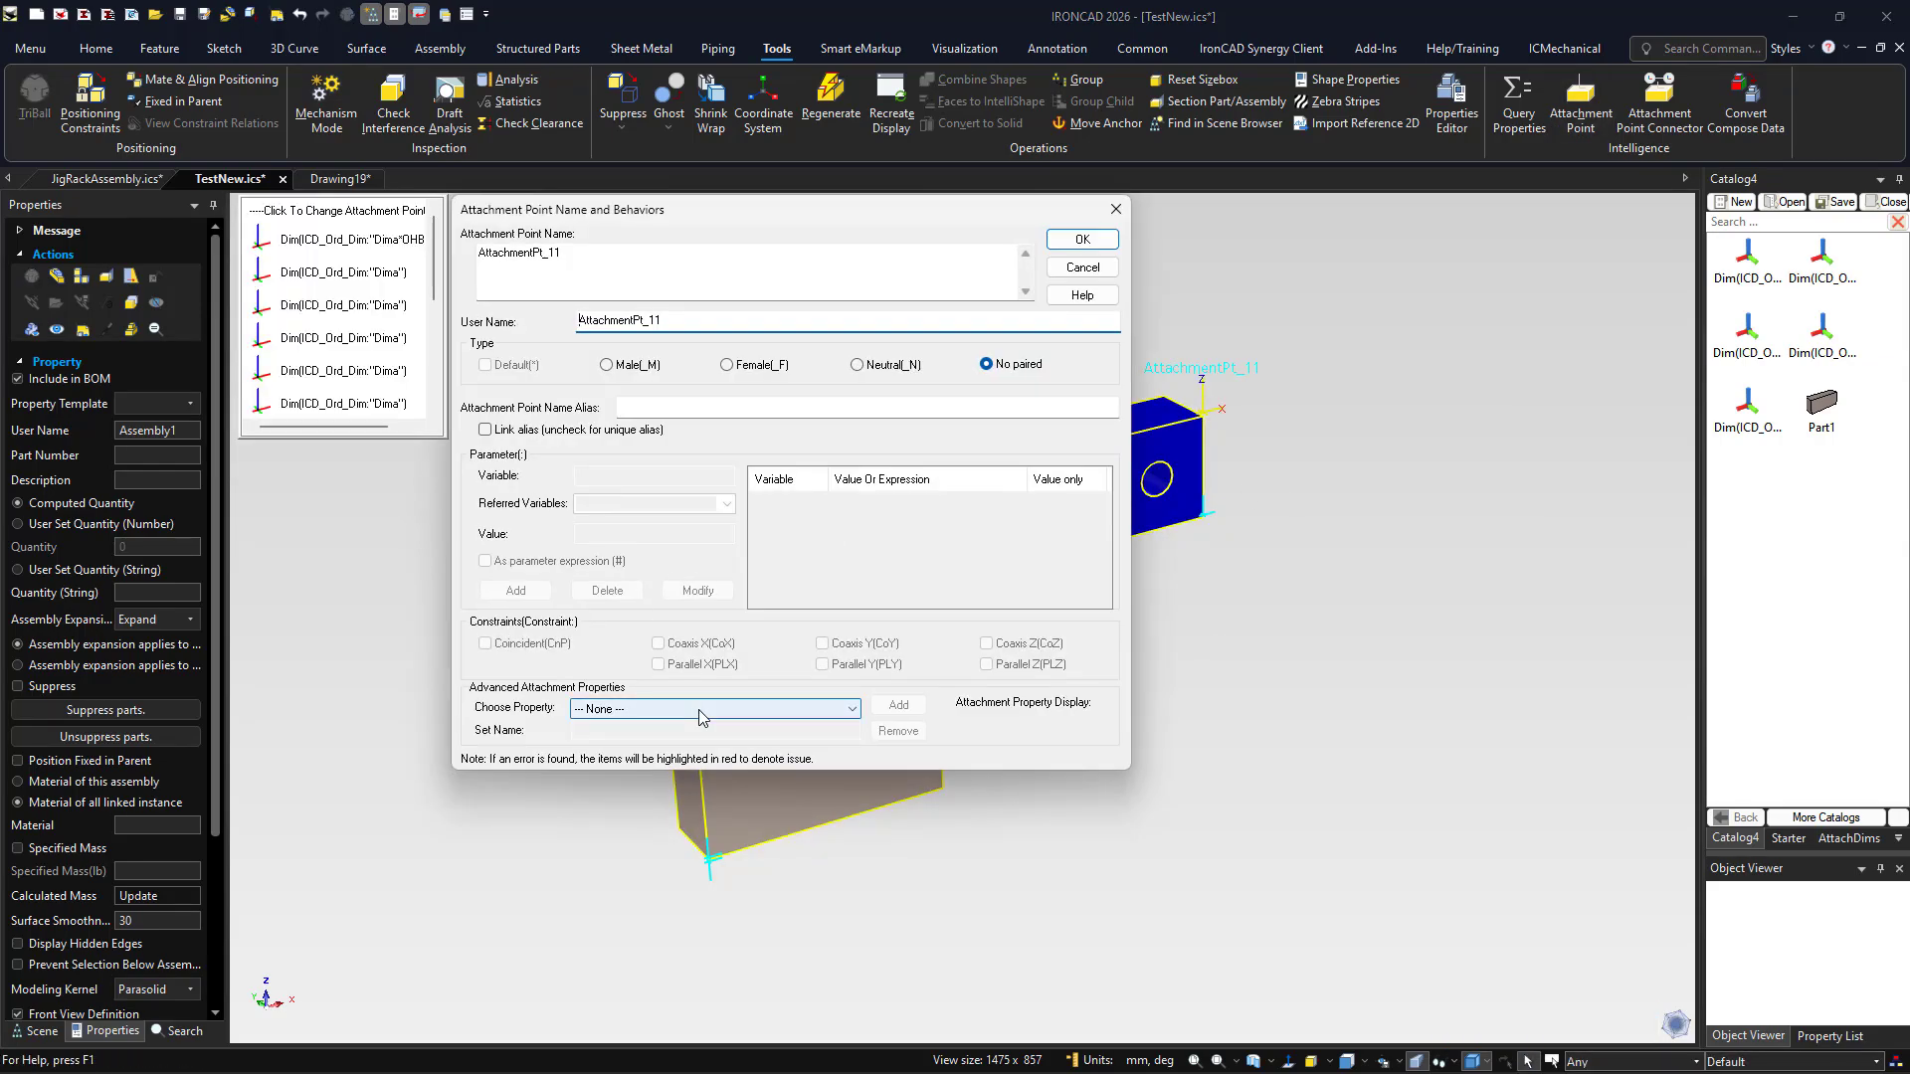
pyautogui.click(701, 709)
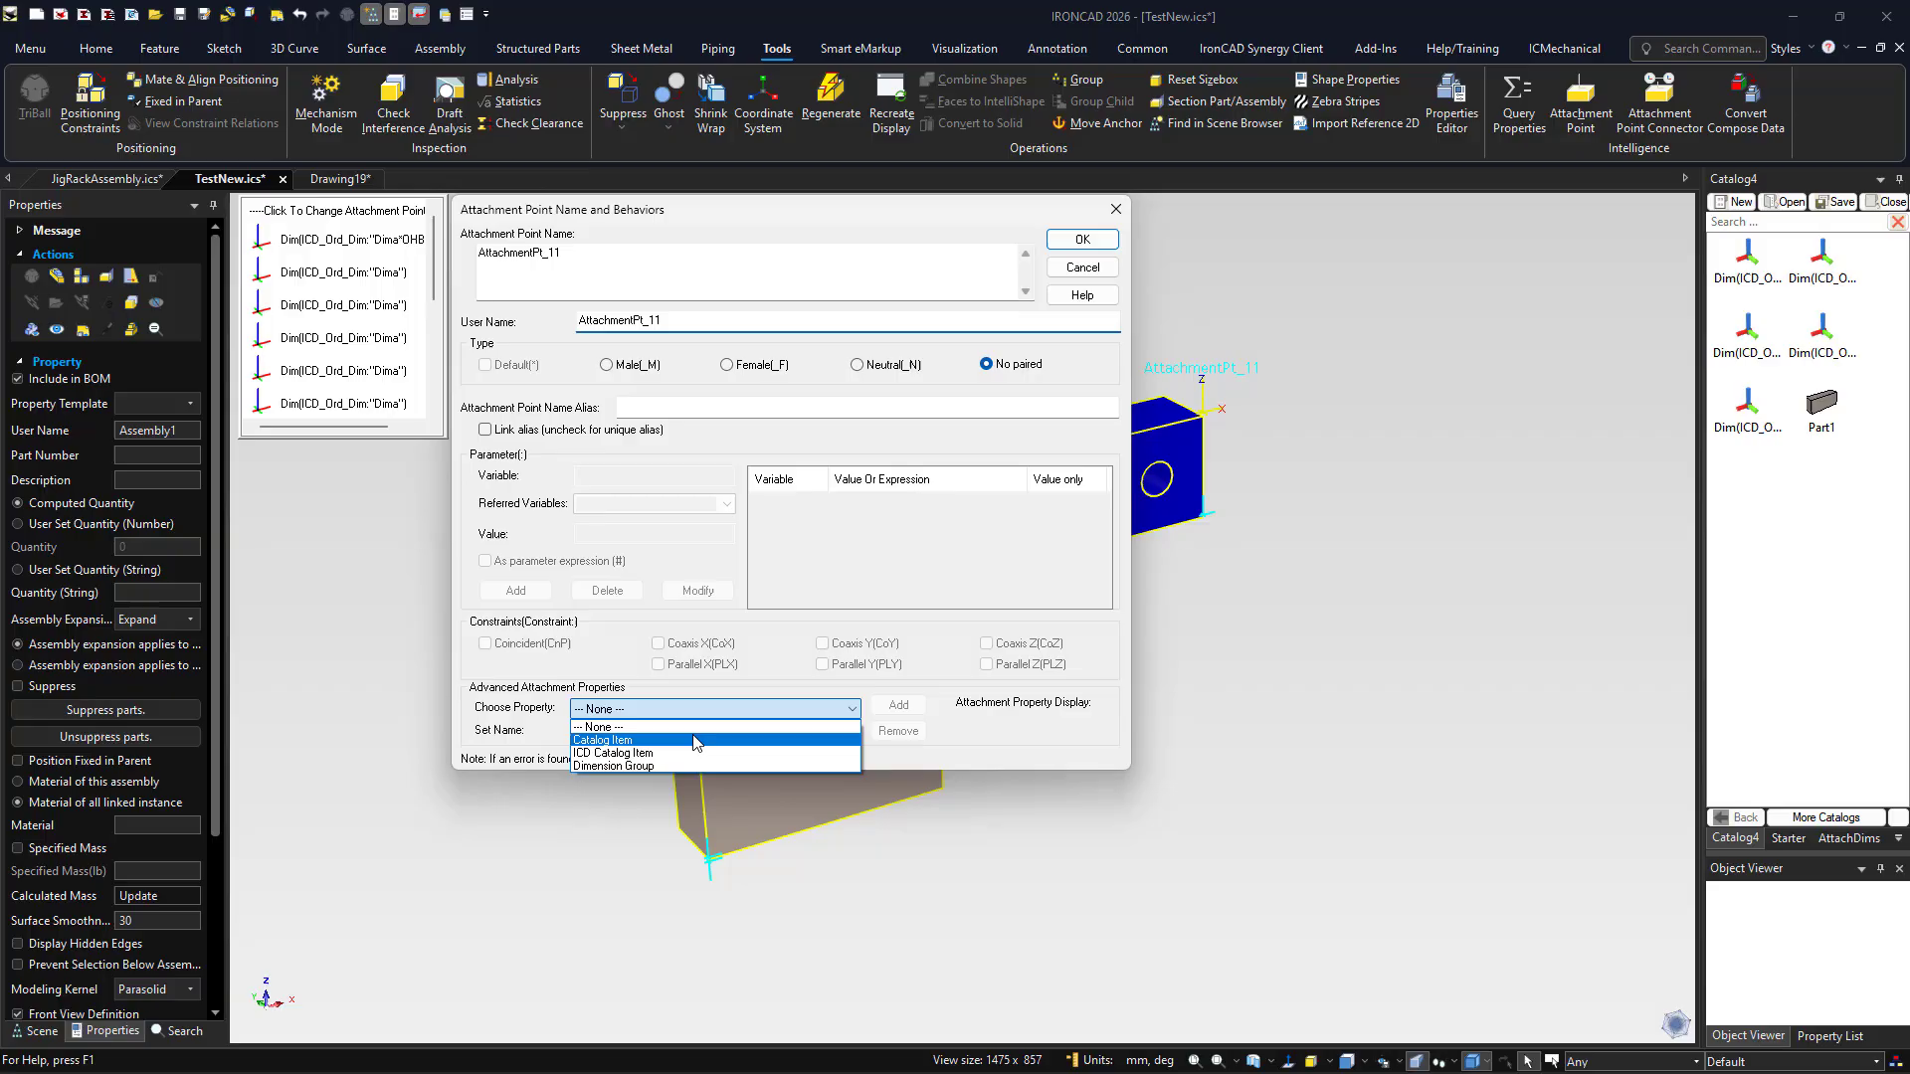
pyautogui.click(627, 753)
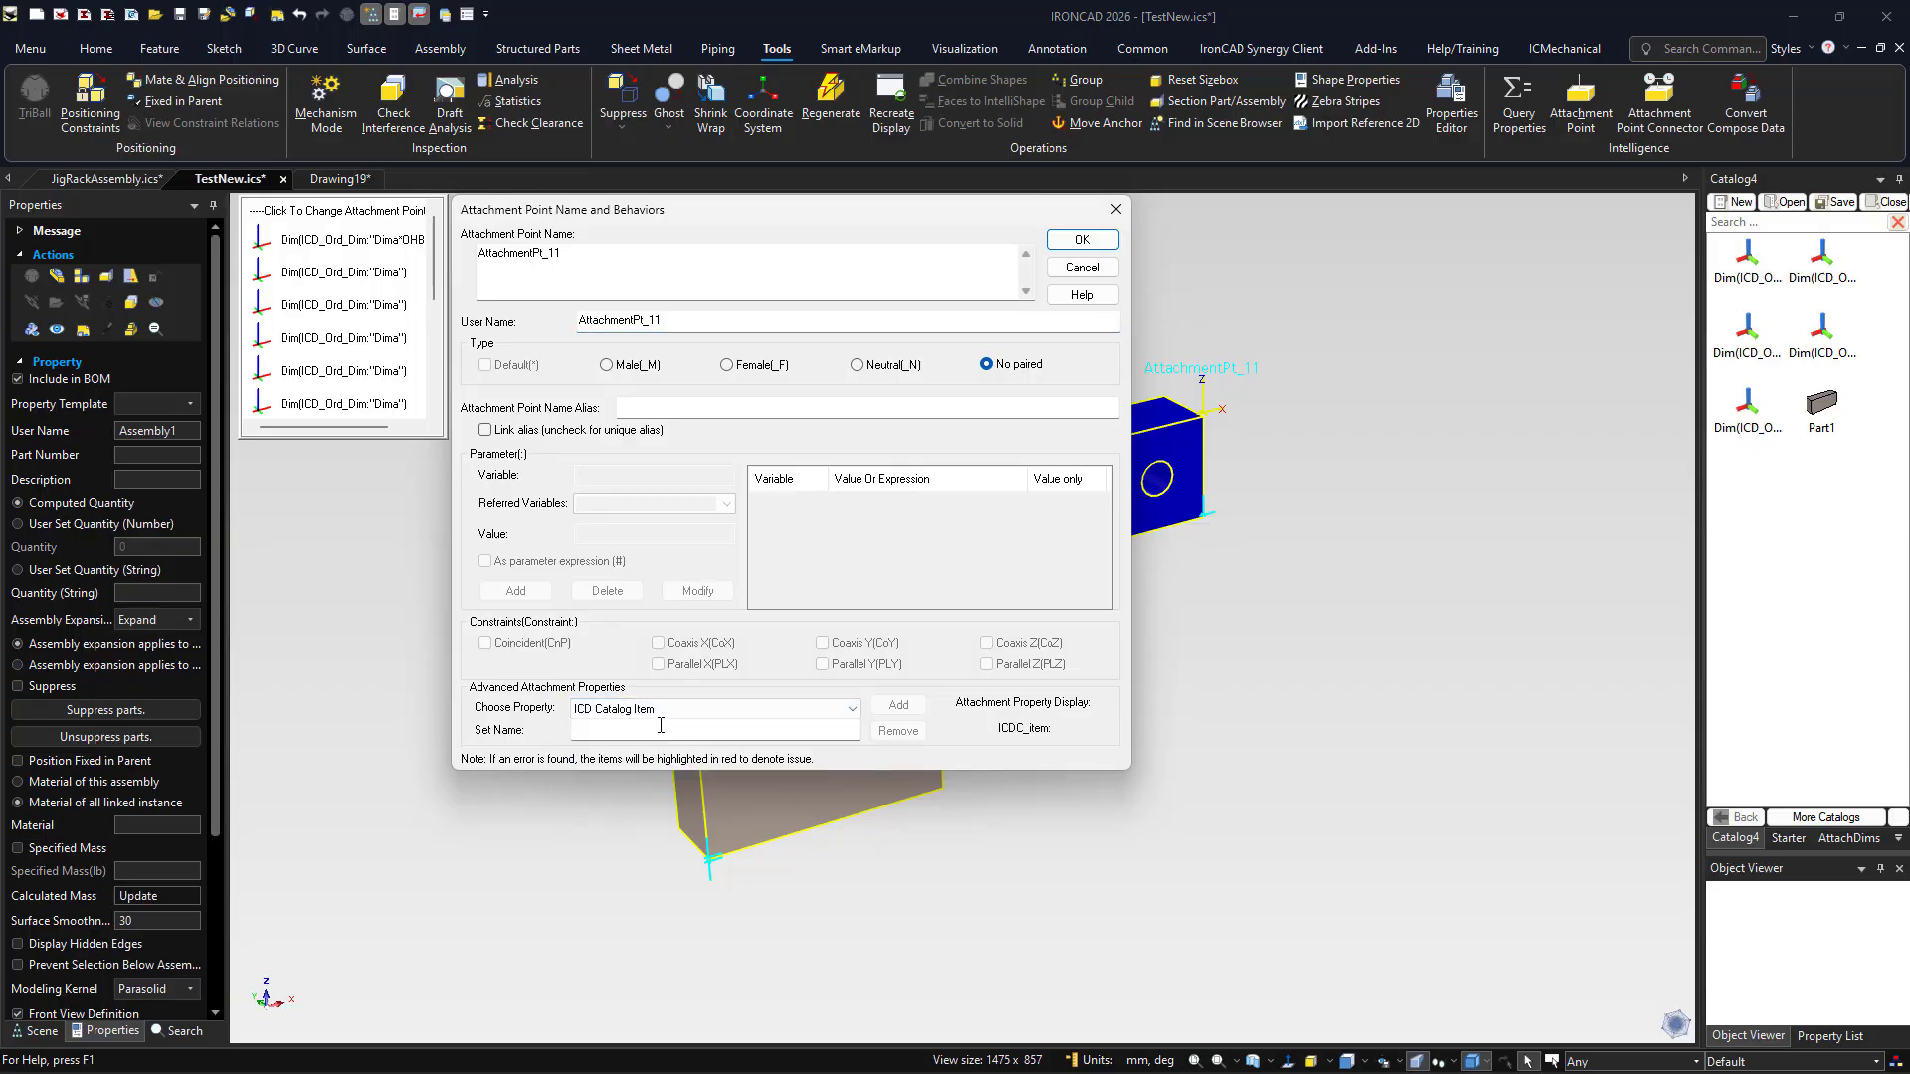
pyautogui.click(661, 725)
pyautogui.write('CT')
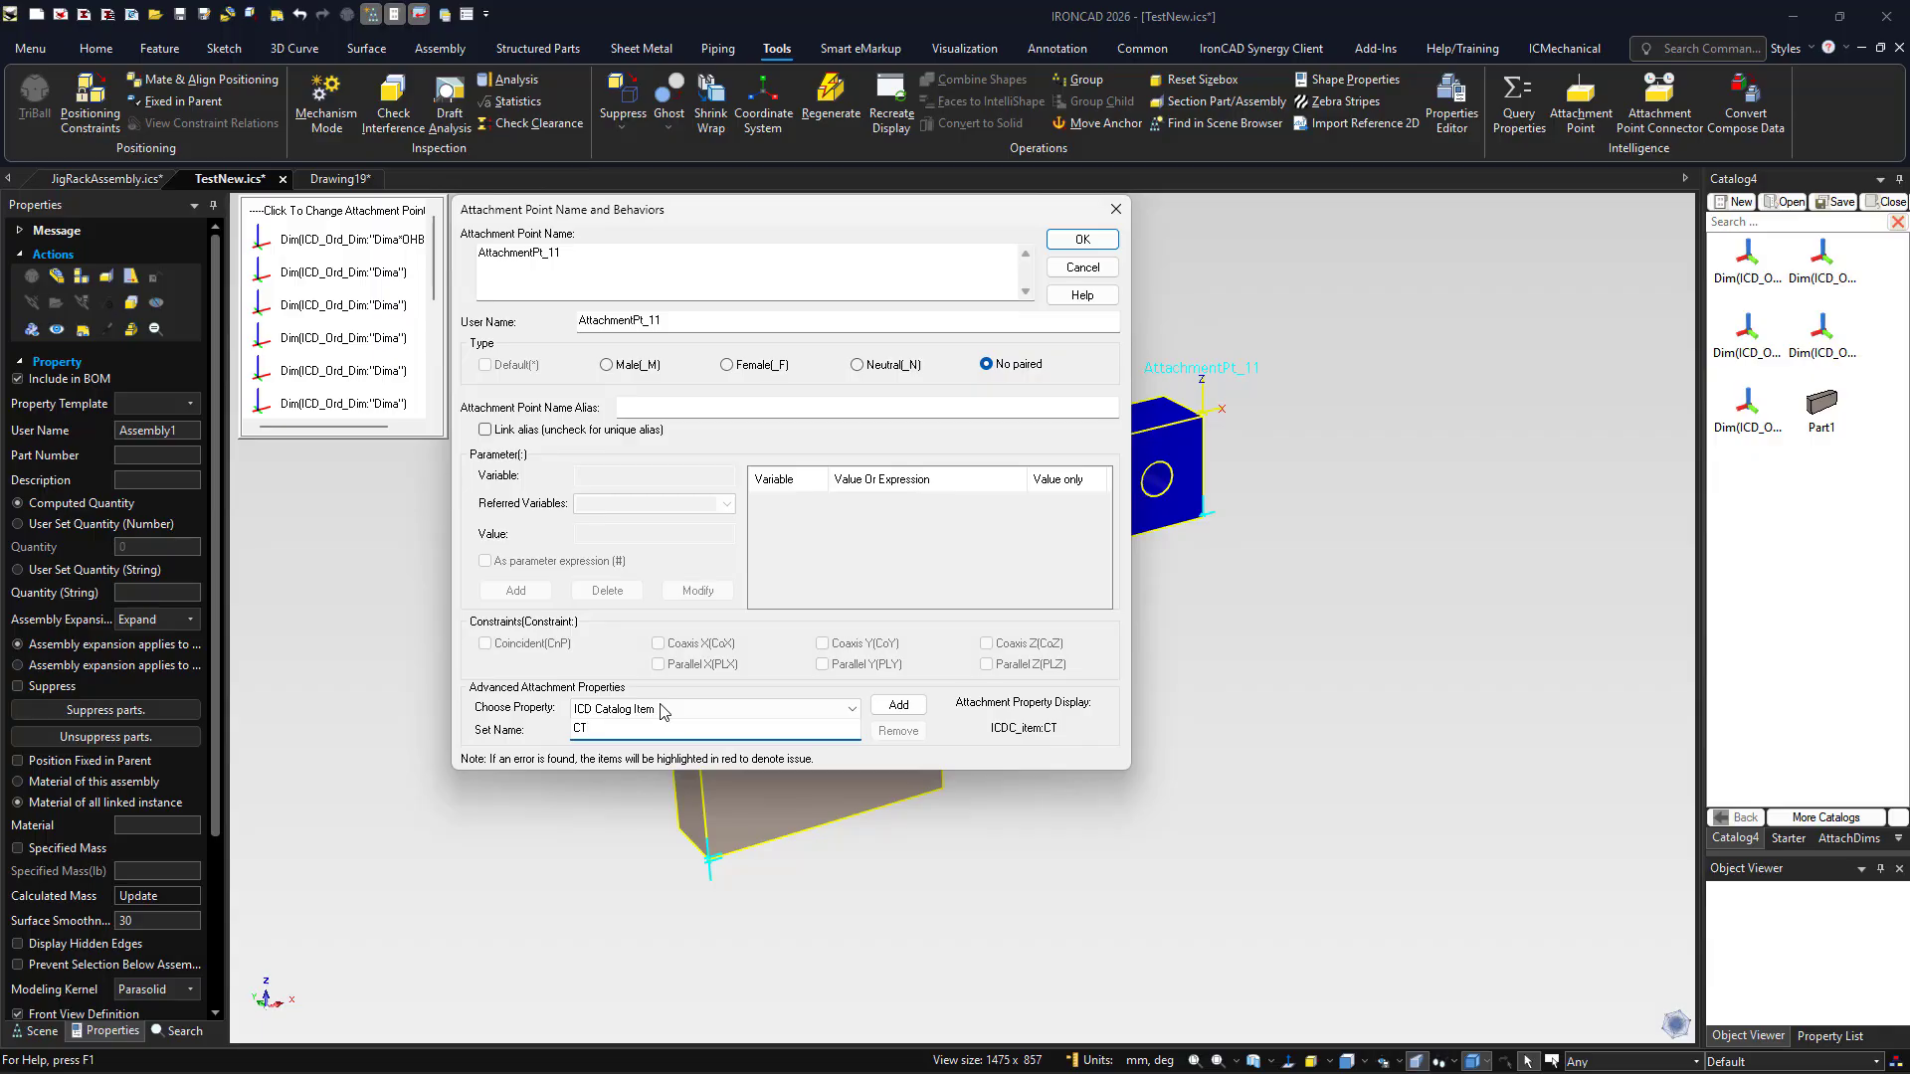
pyautogui.click(898, 704)
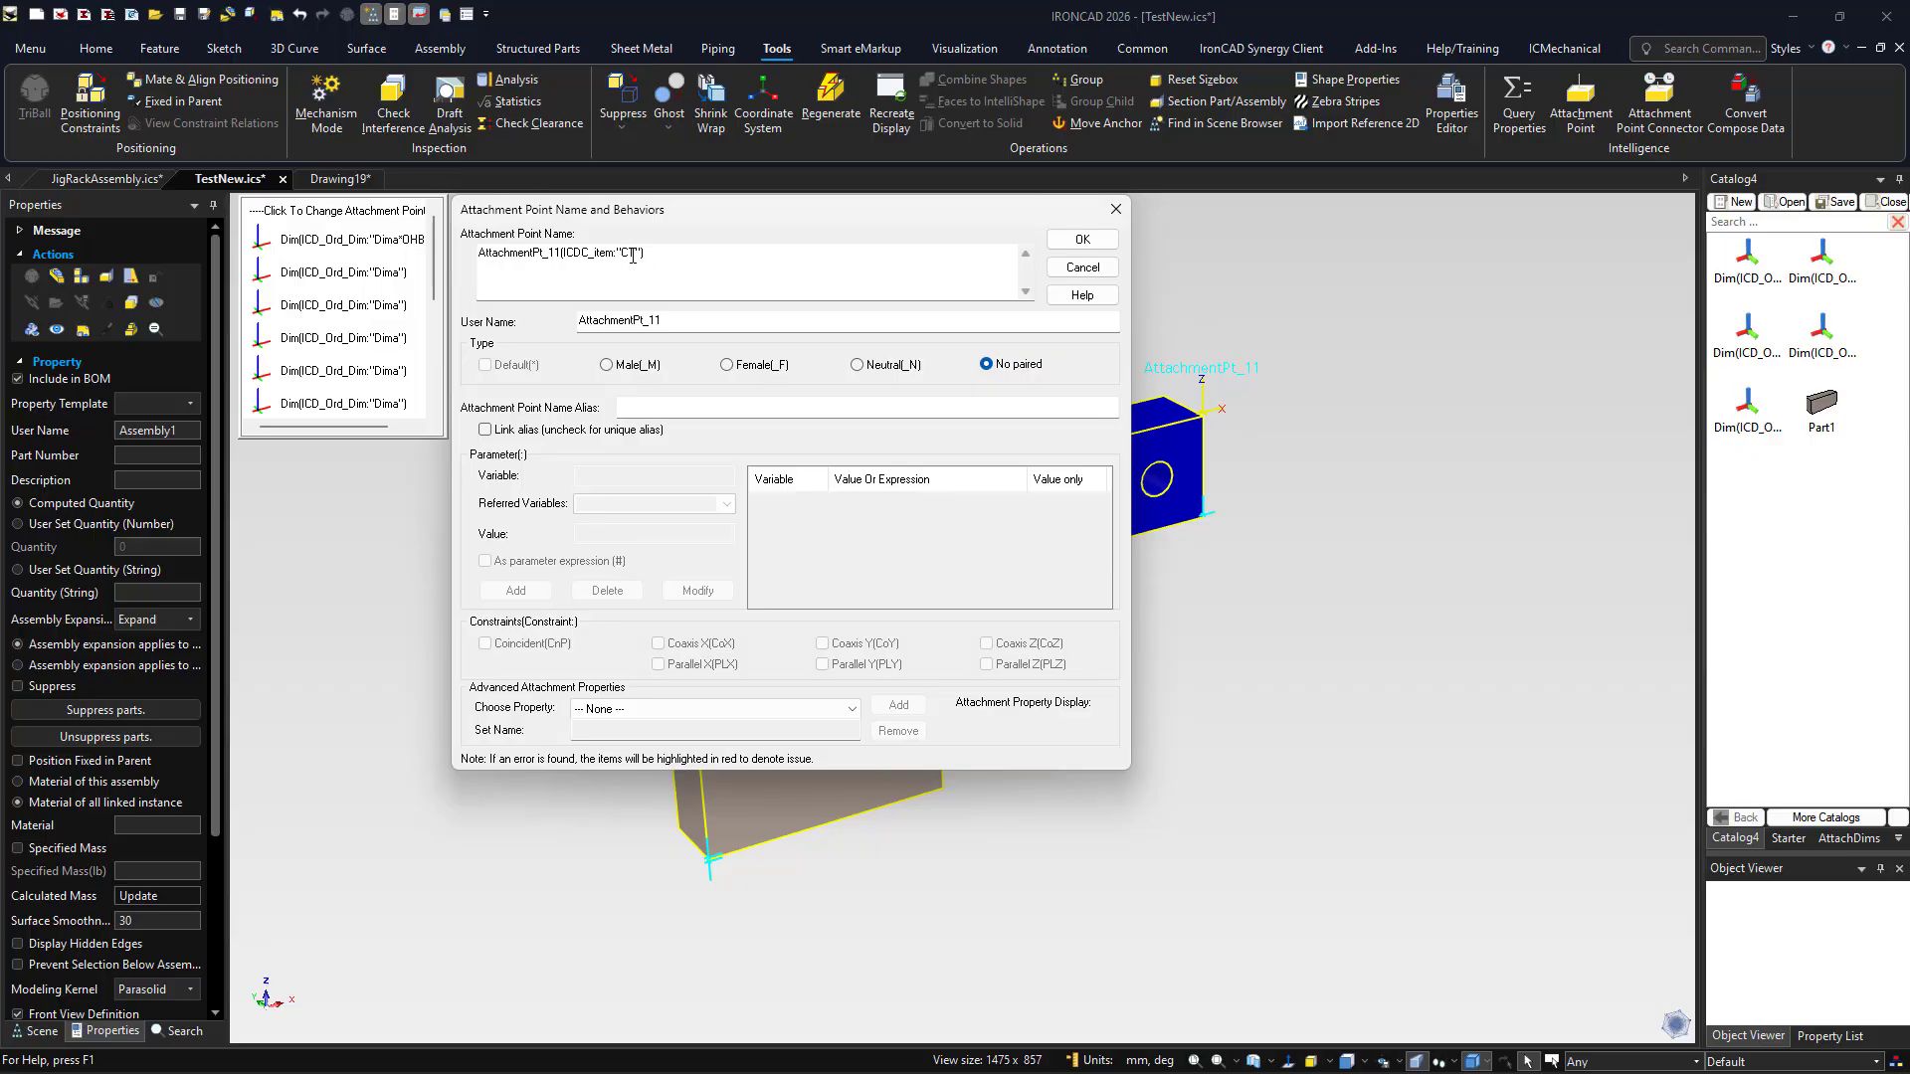
pyautogui.click(1081, 240)
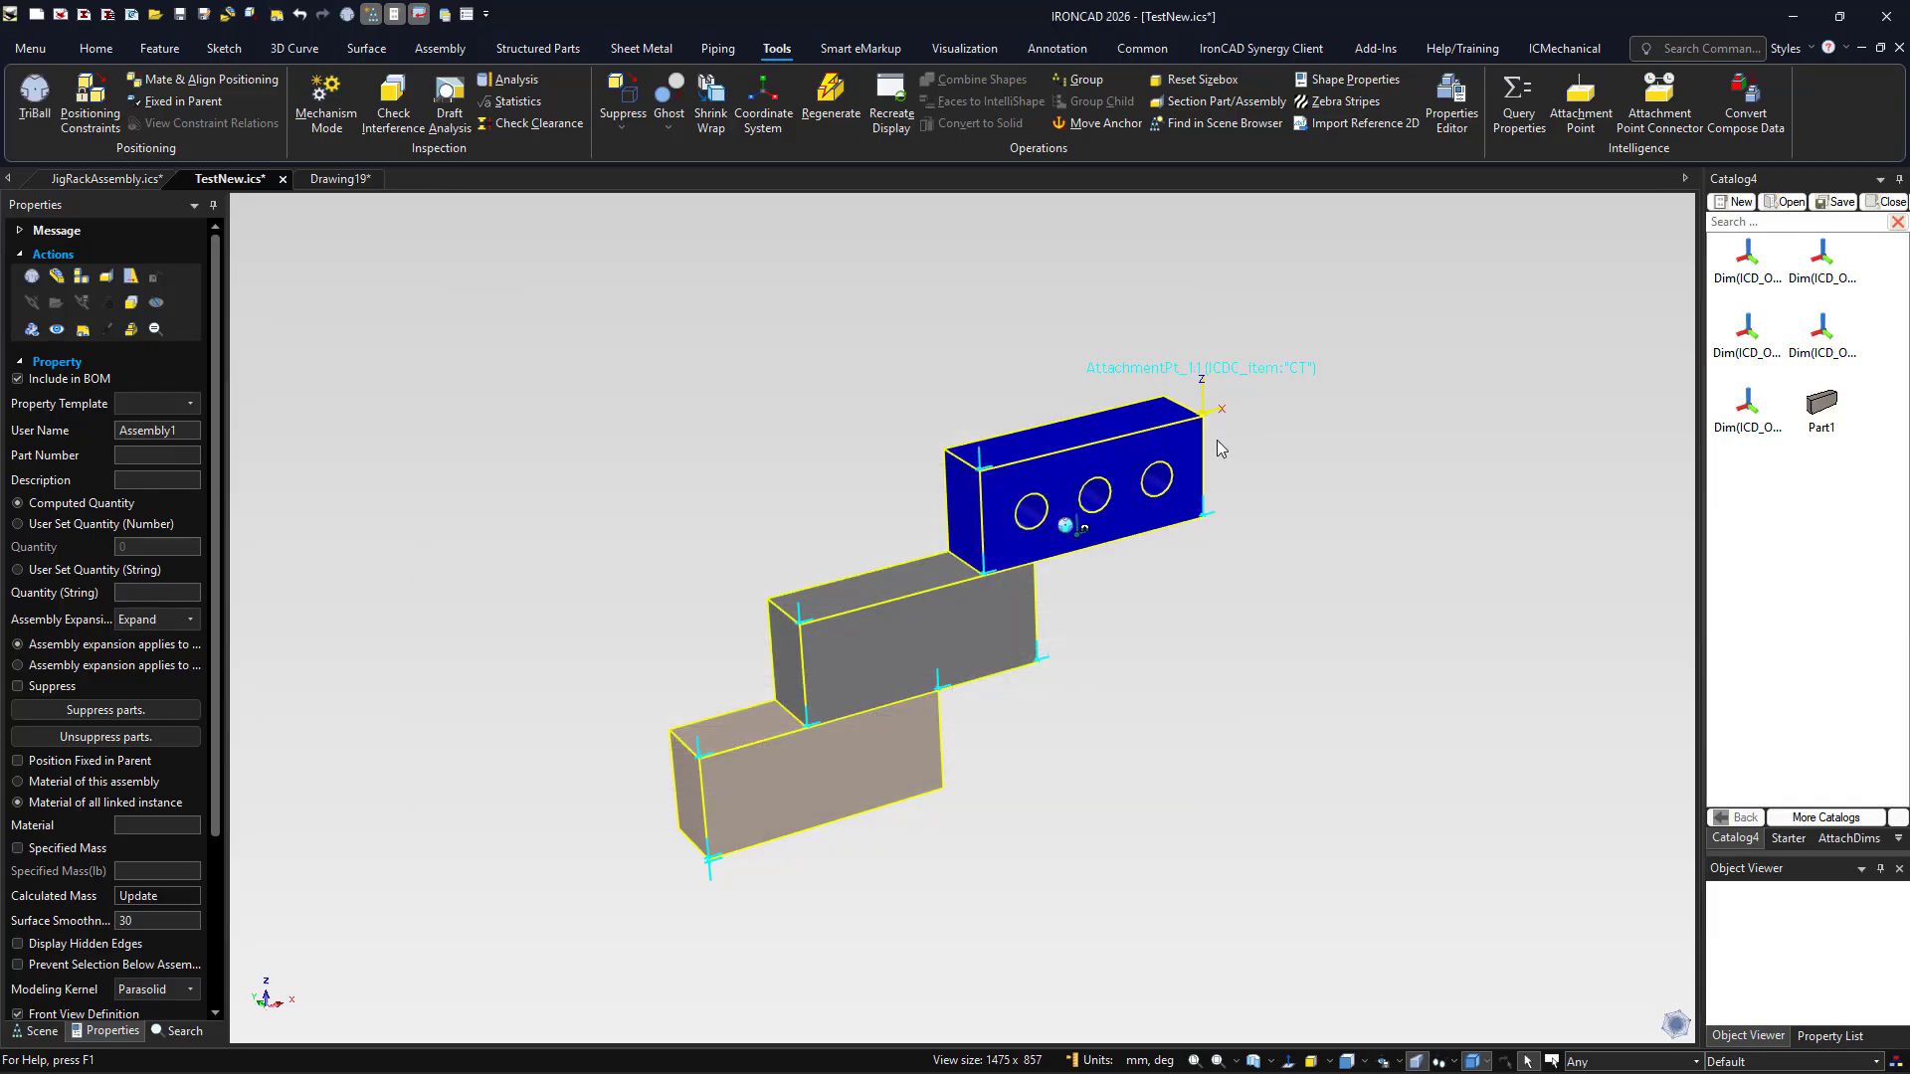
# Add a custom text property named CT with the value "This is a Test" to Assembly1
pyautogui.click(1159, 450)
pyautogui.rightClick(1159, 450)
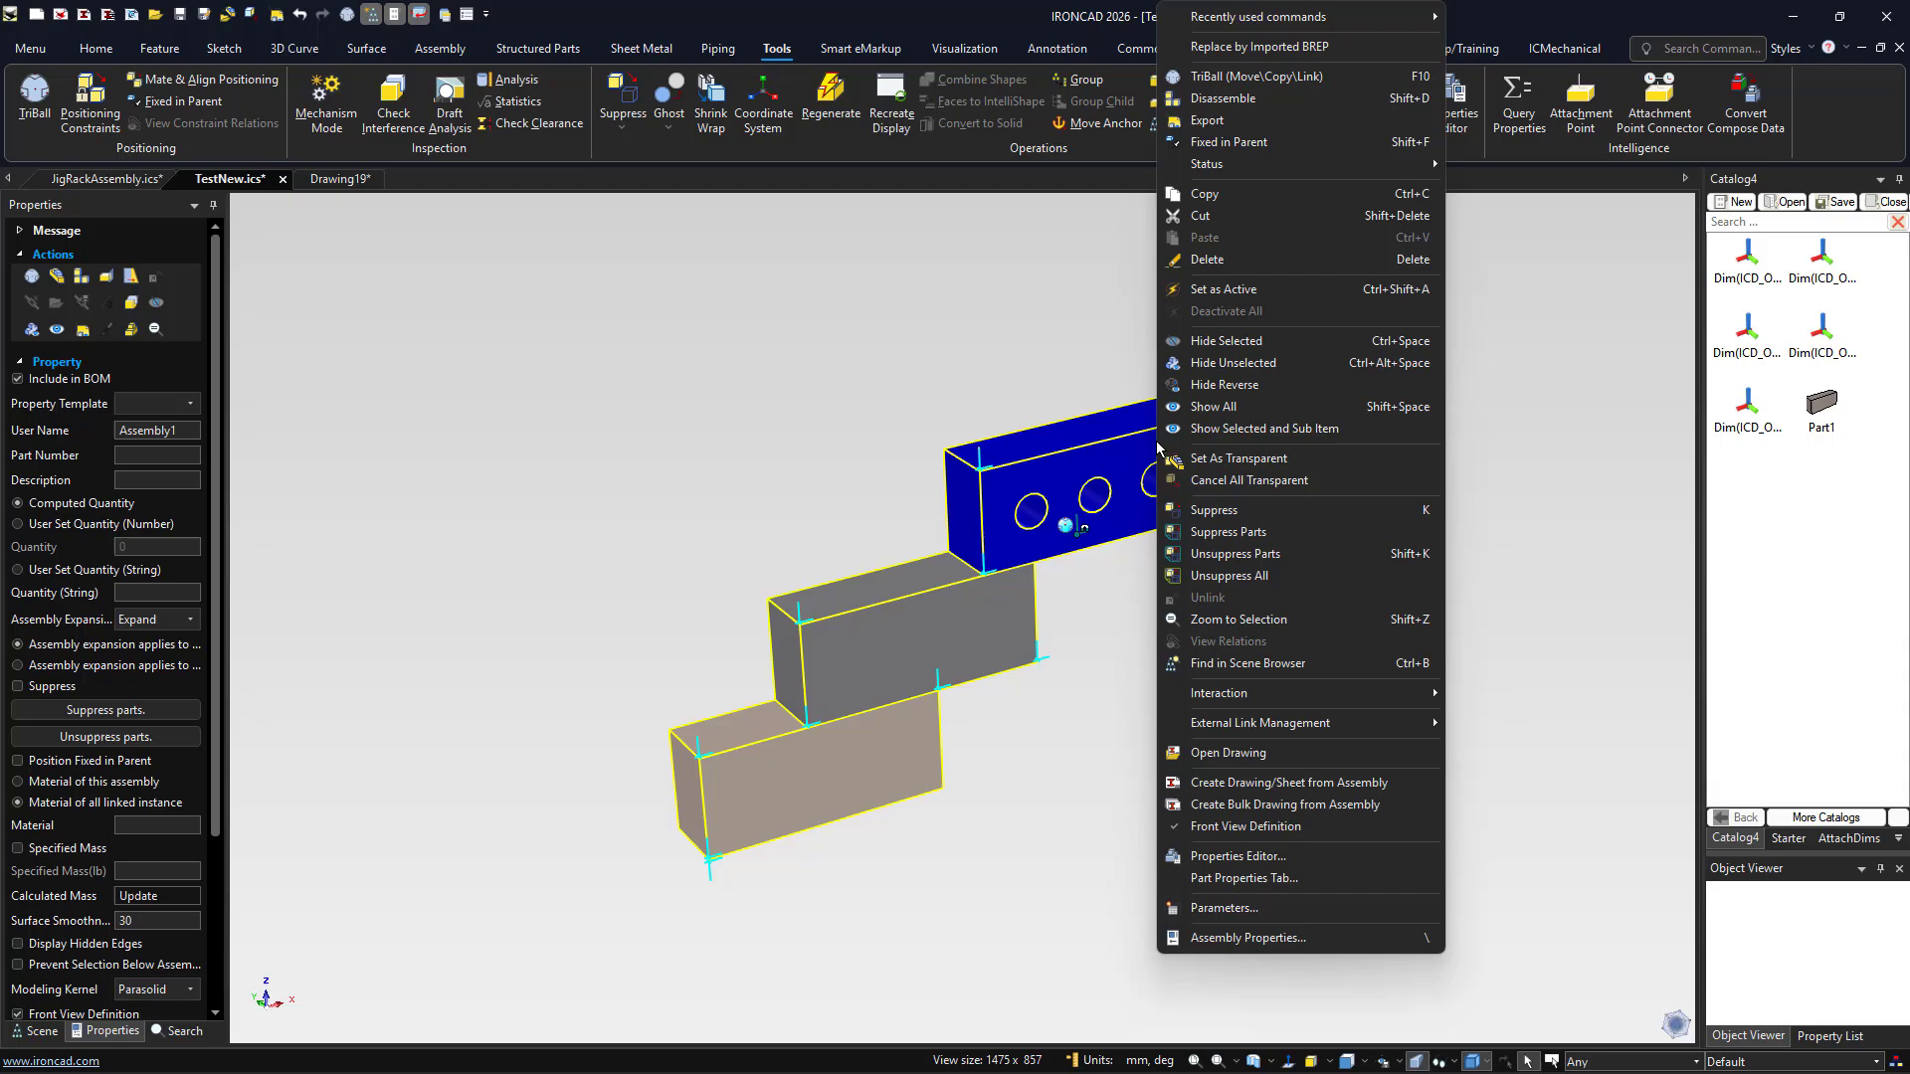
pyautogui.click(1282, 939)
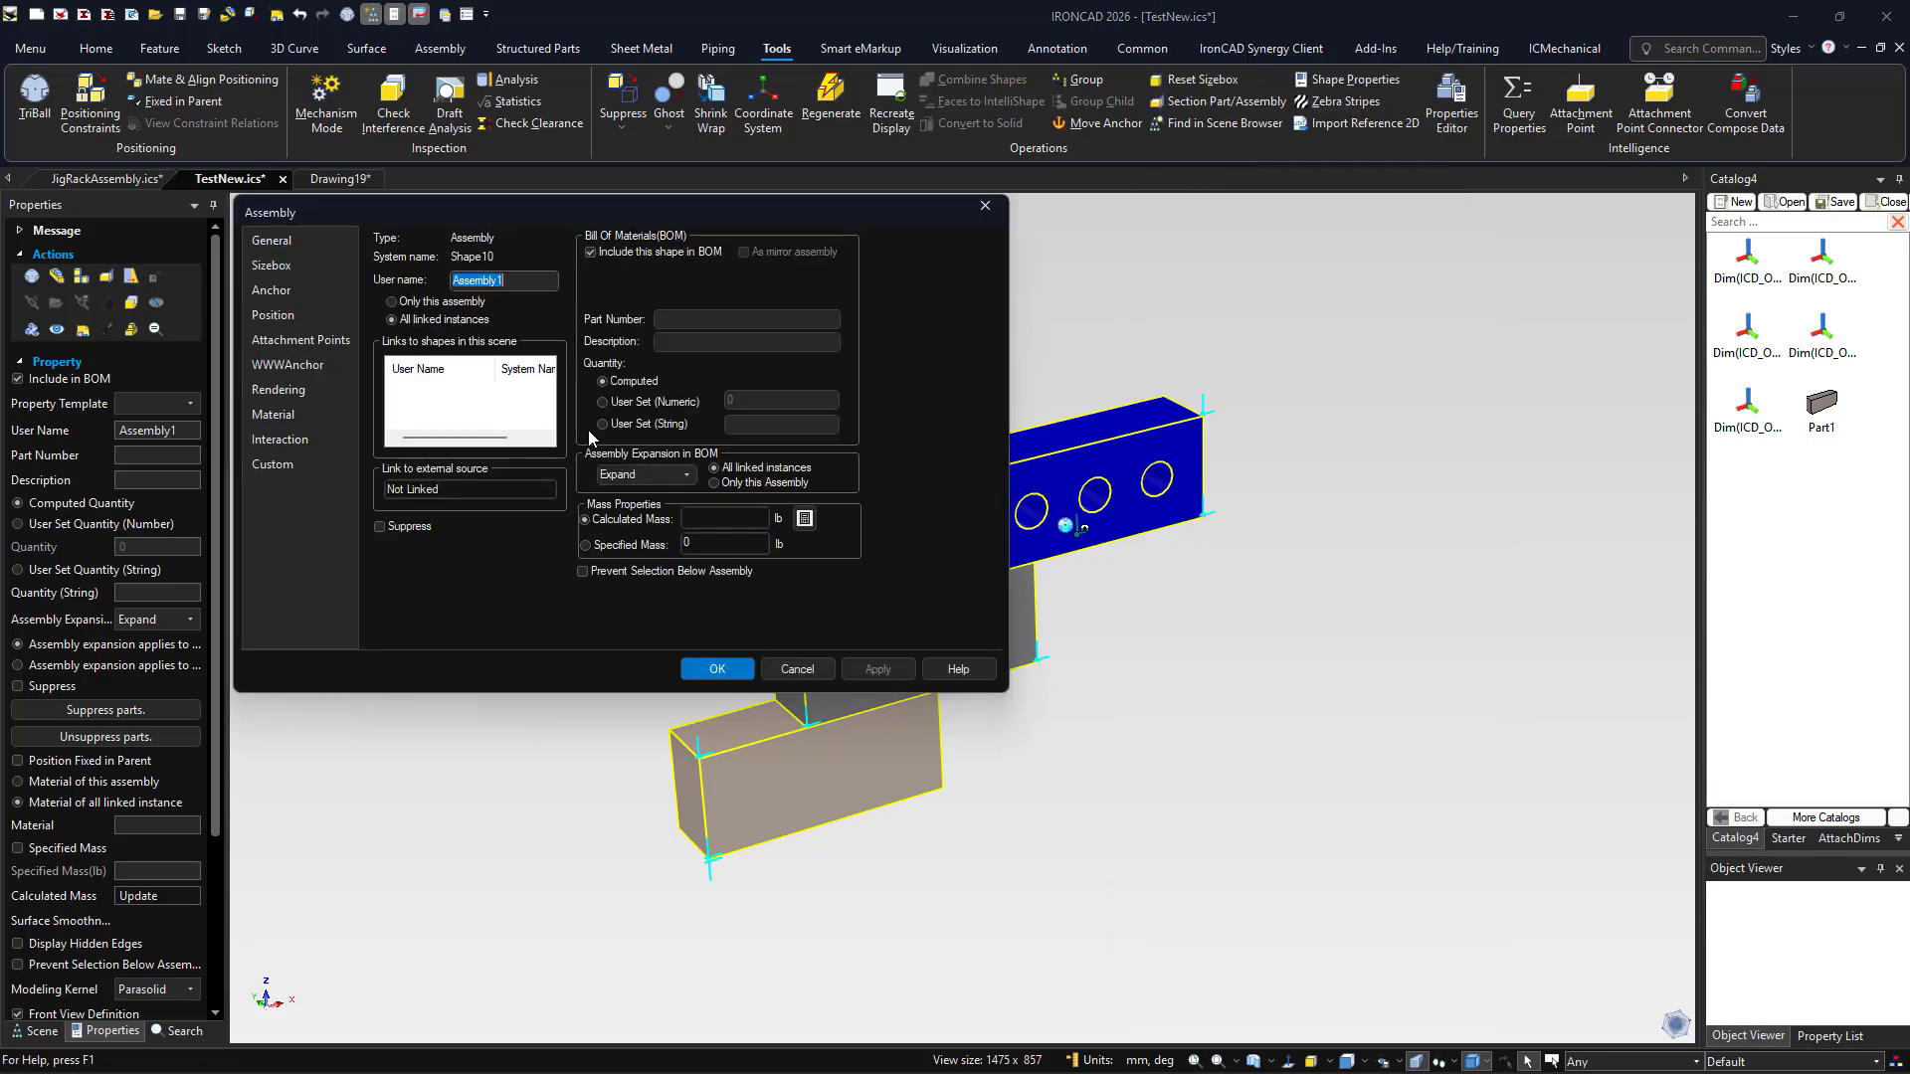
pyautogui.click(316, 461)
pyautogui.click(471, 394)
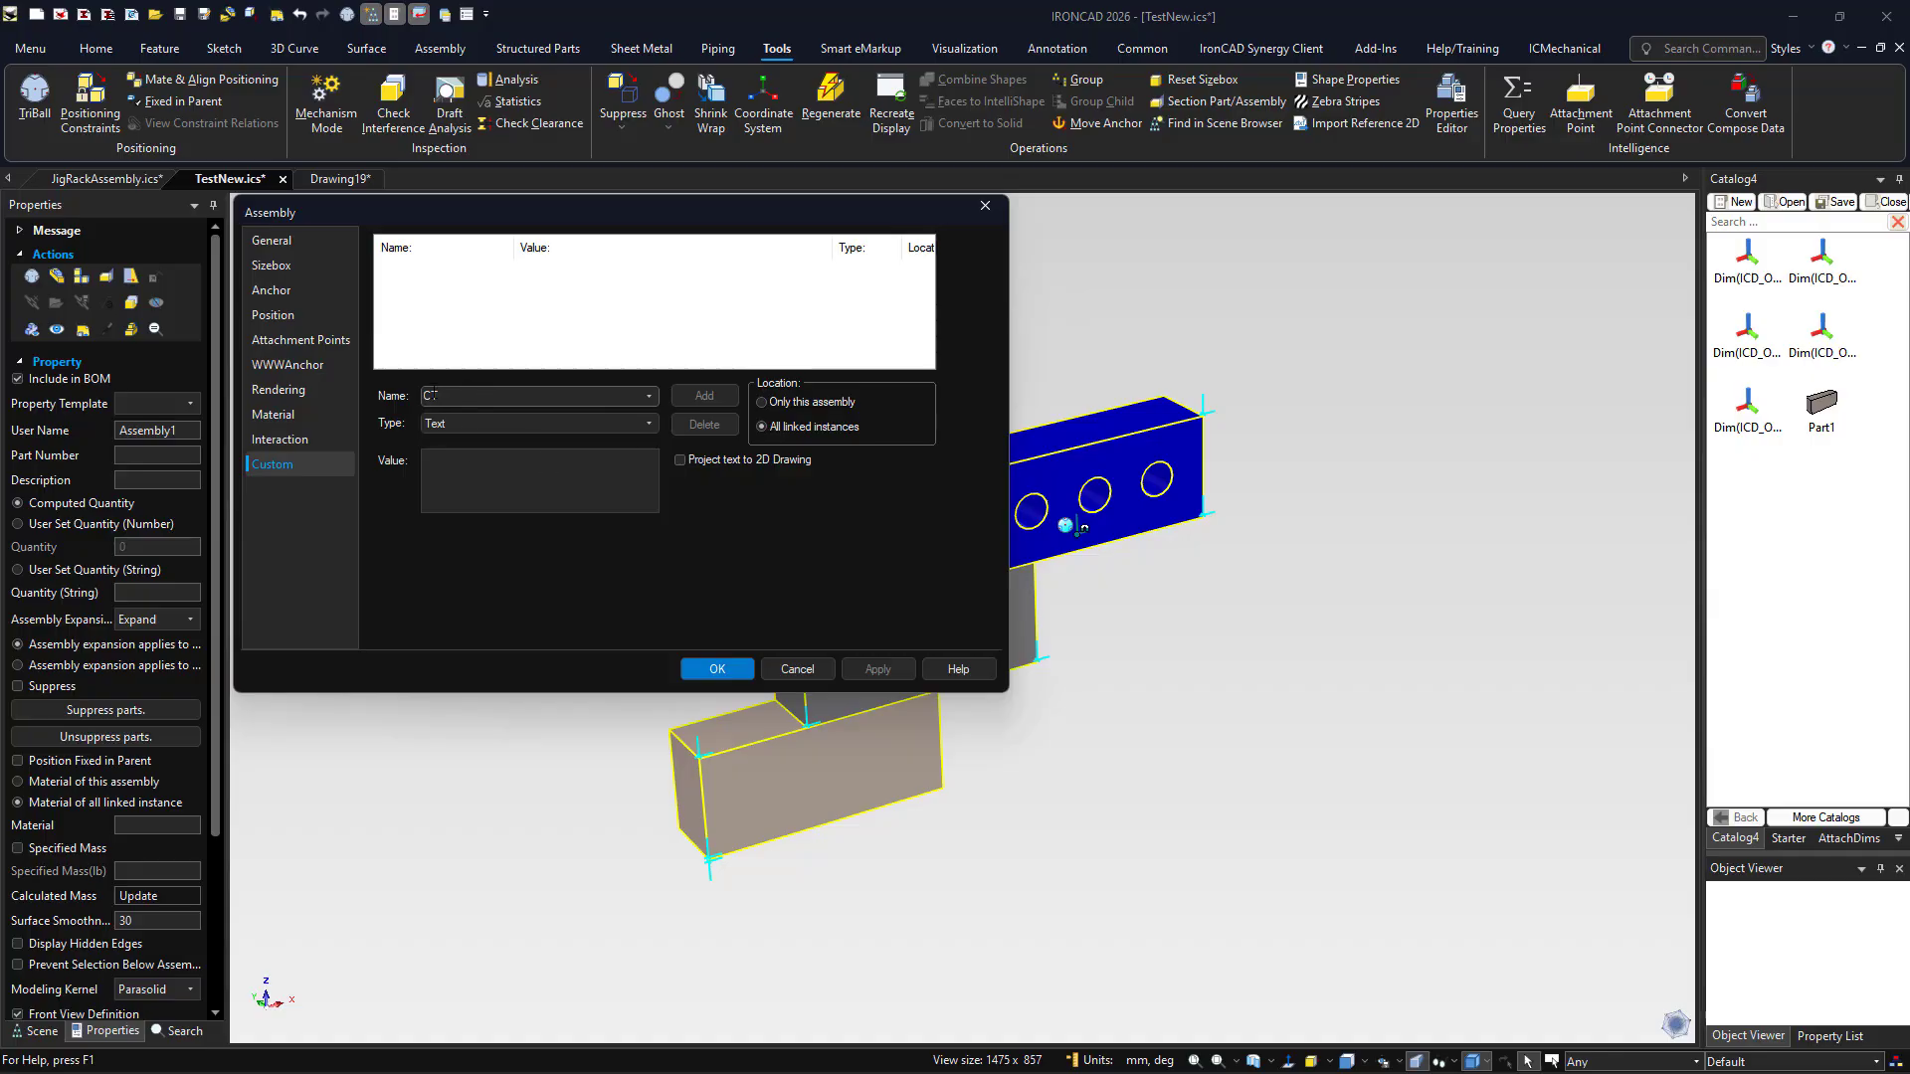
pyautogui.click(447, 482)
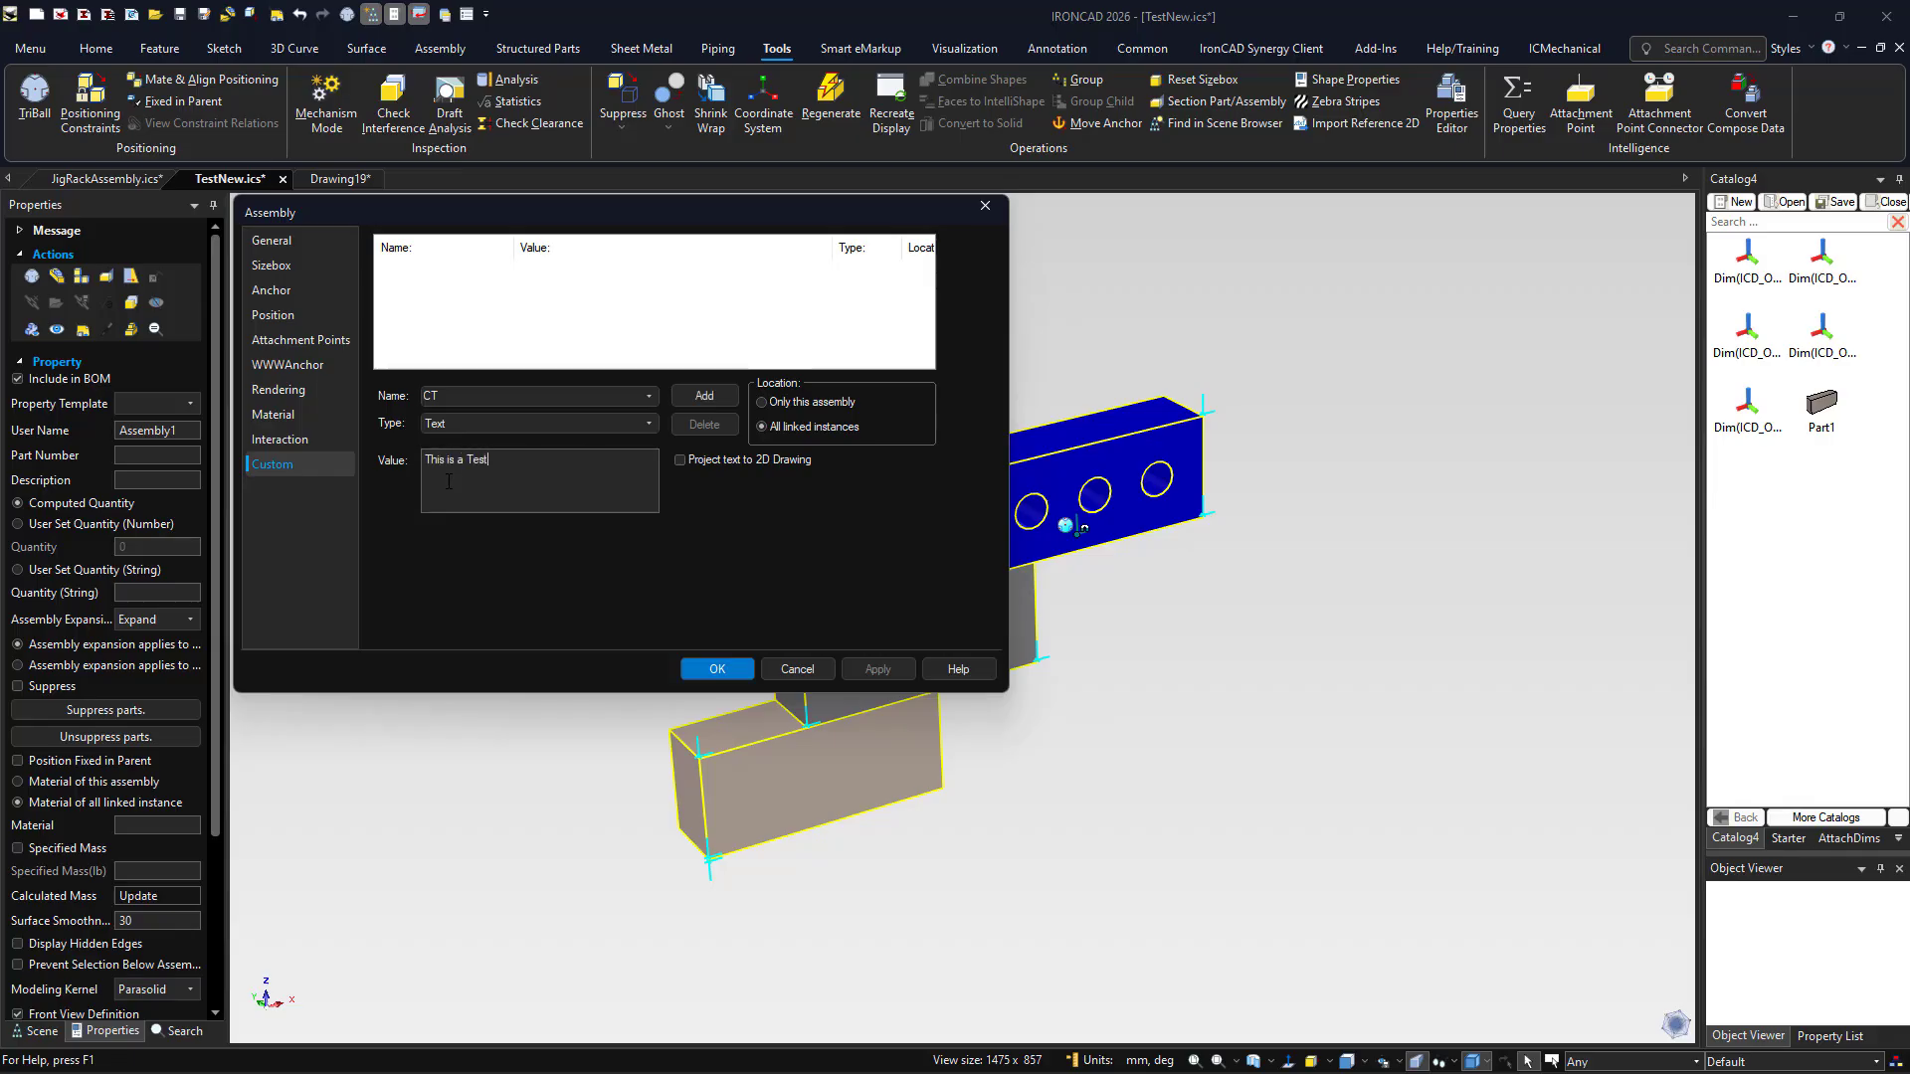
pyautogui.click(703, 397)
pyautogui.click(704, 668)
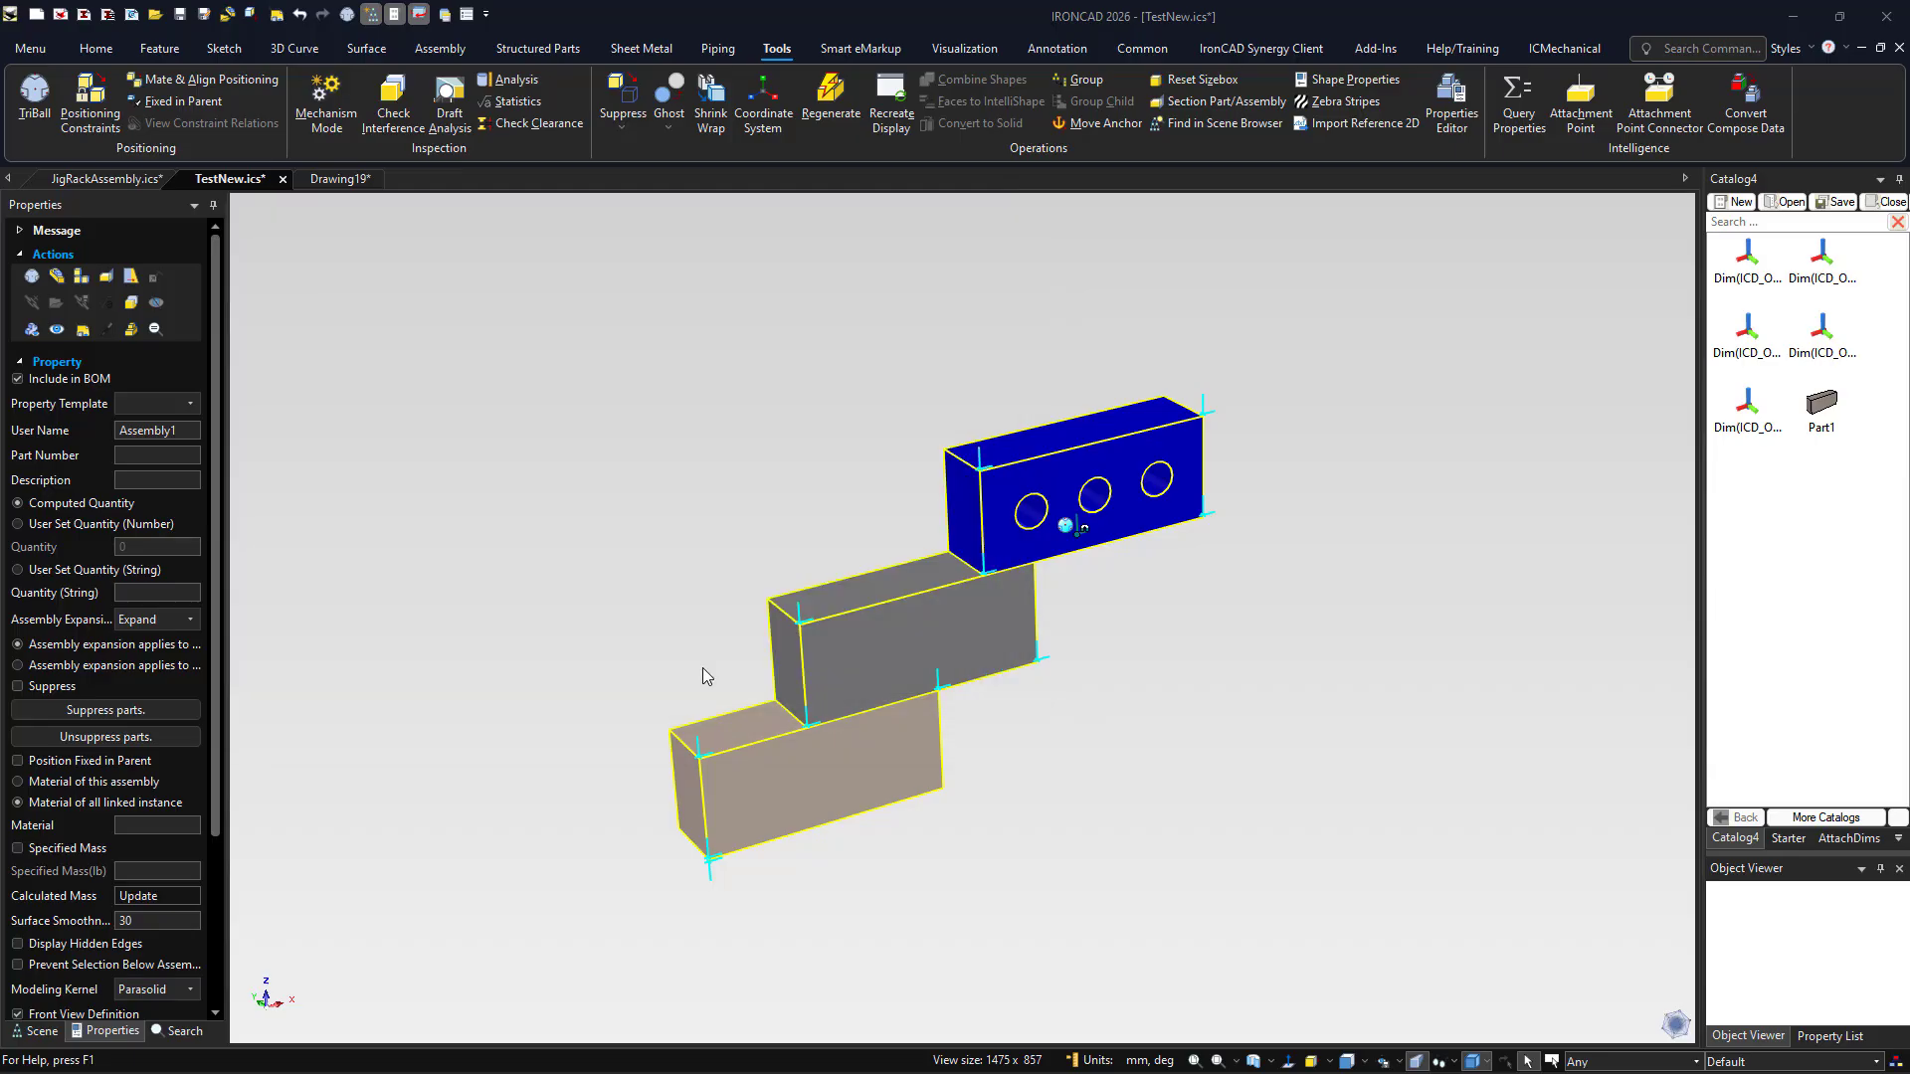
pyautogui.click(633, 618)
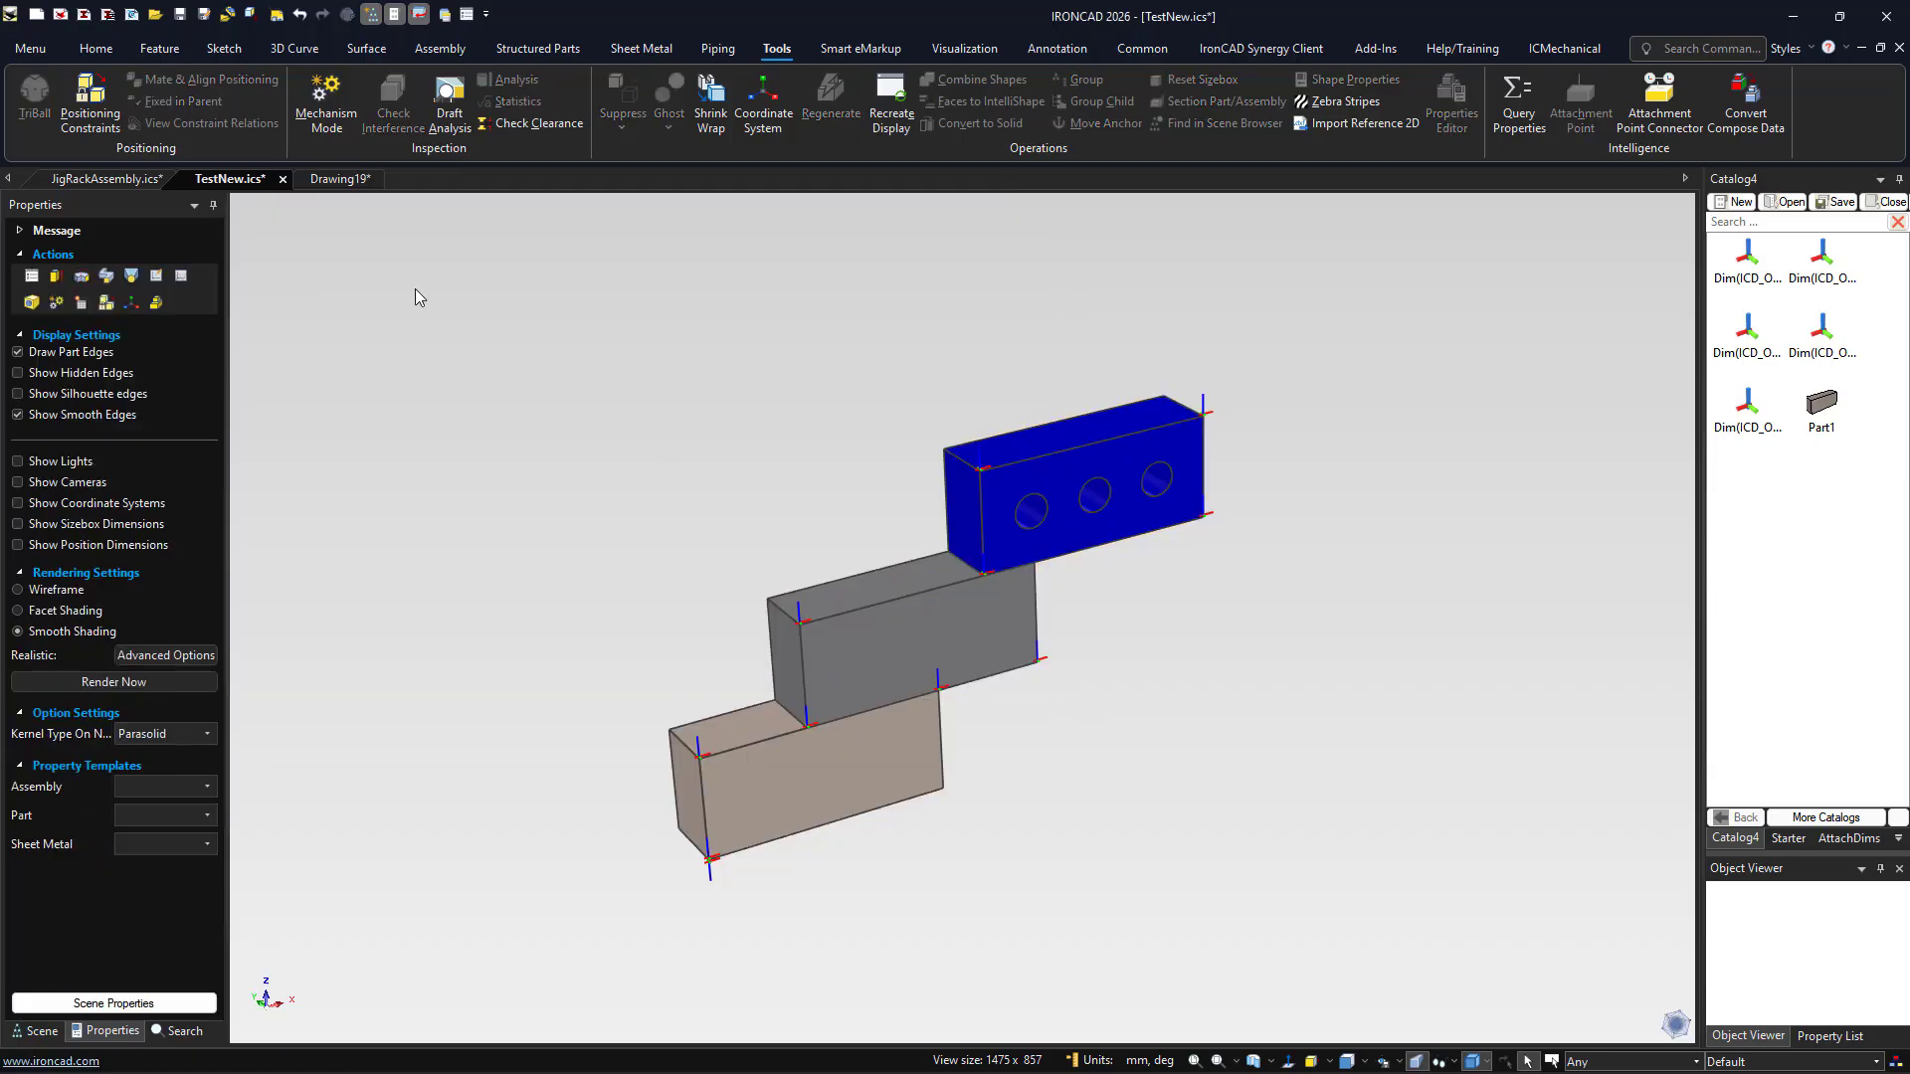
# Update the views on Drawing19's TestNew sheet and check the list of available annotation catalogs
pyautogui.click(348, 180)
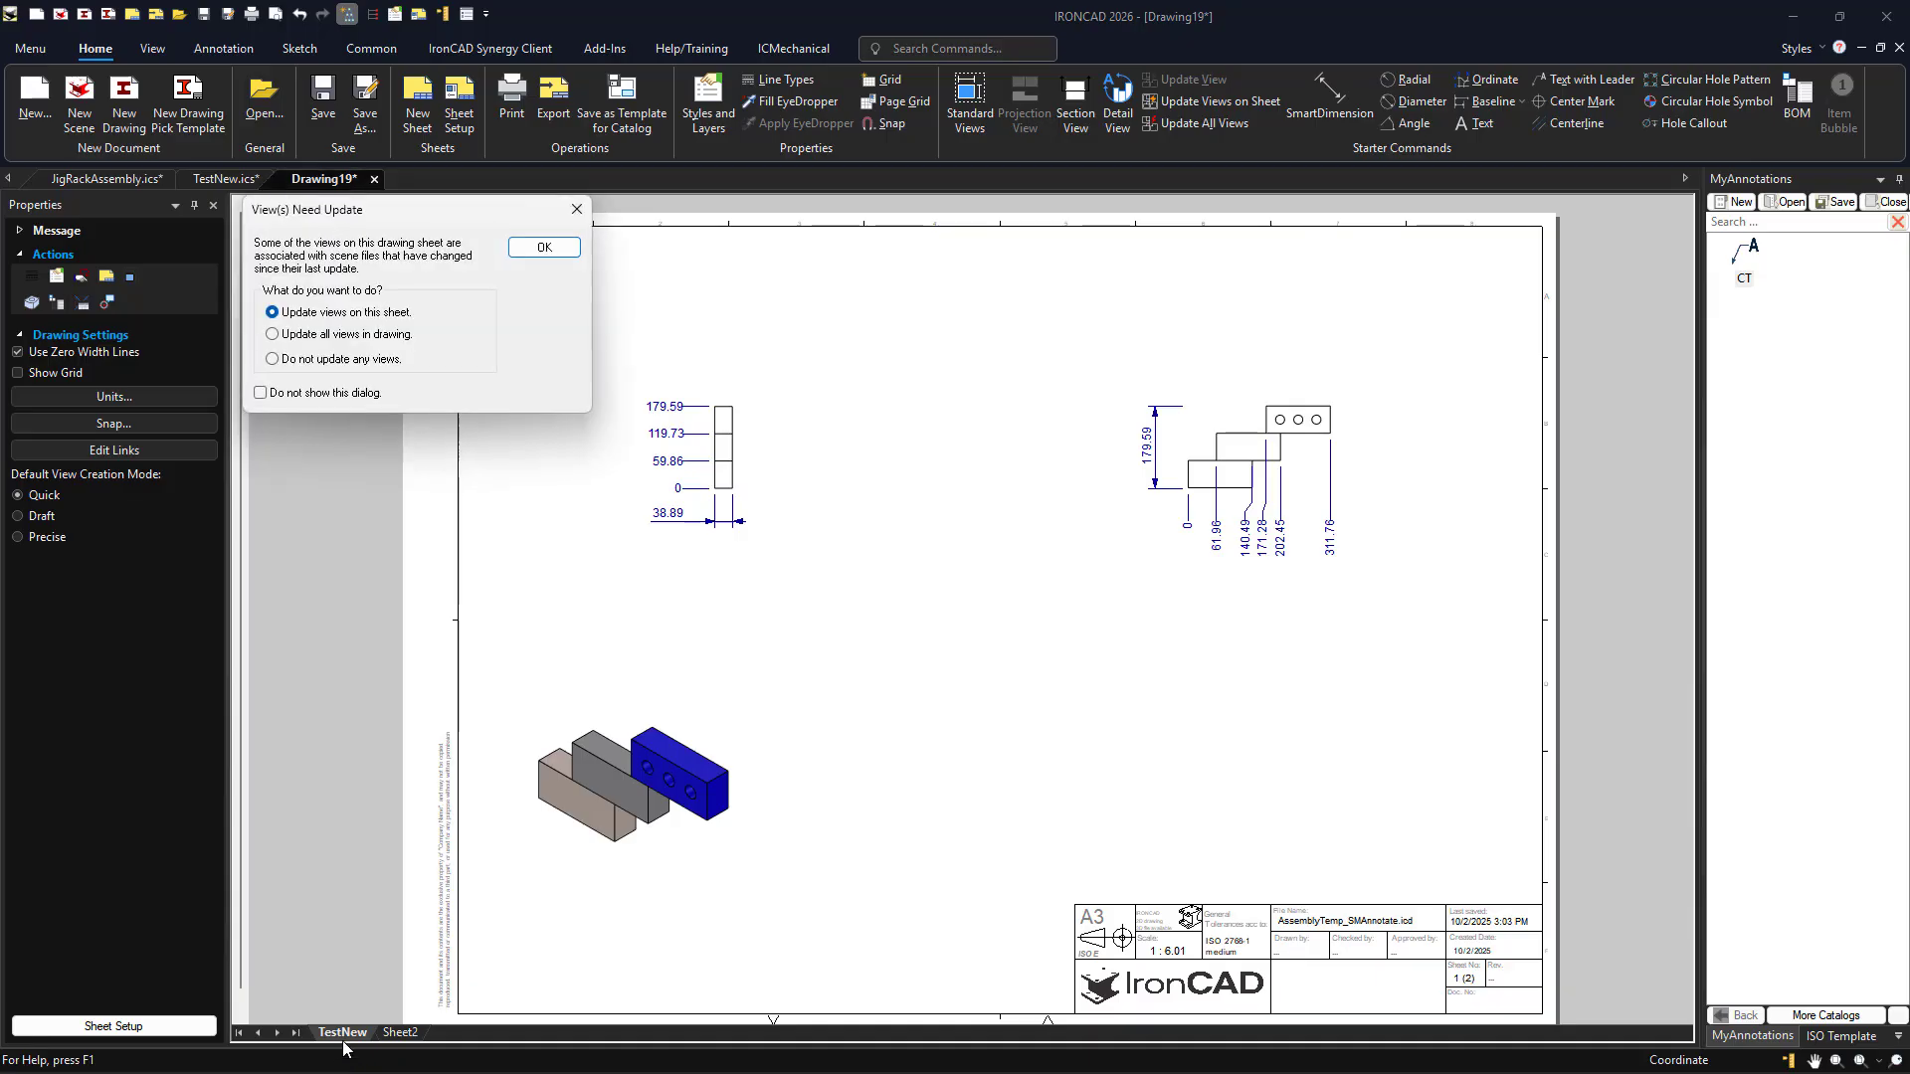
pyautogui.click(542, 250)
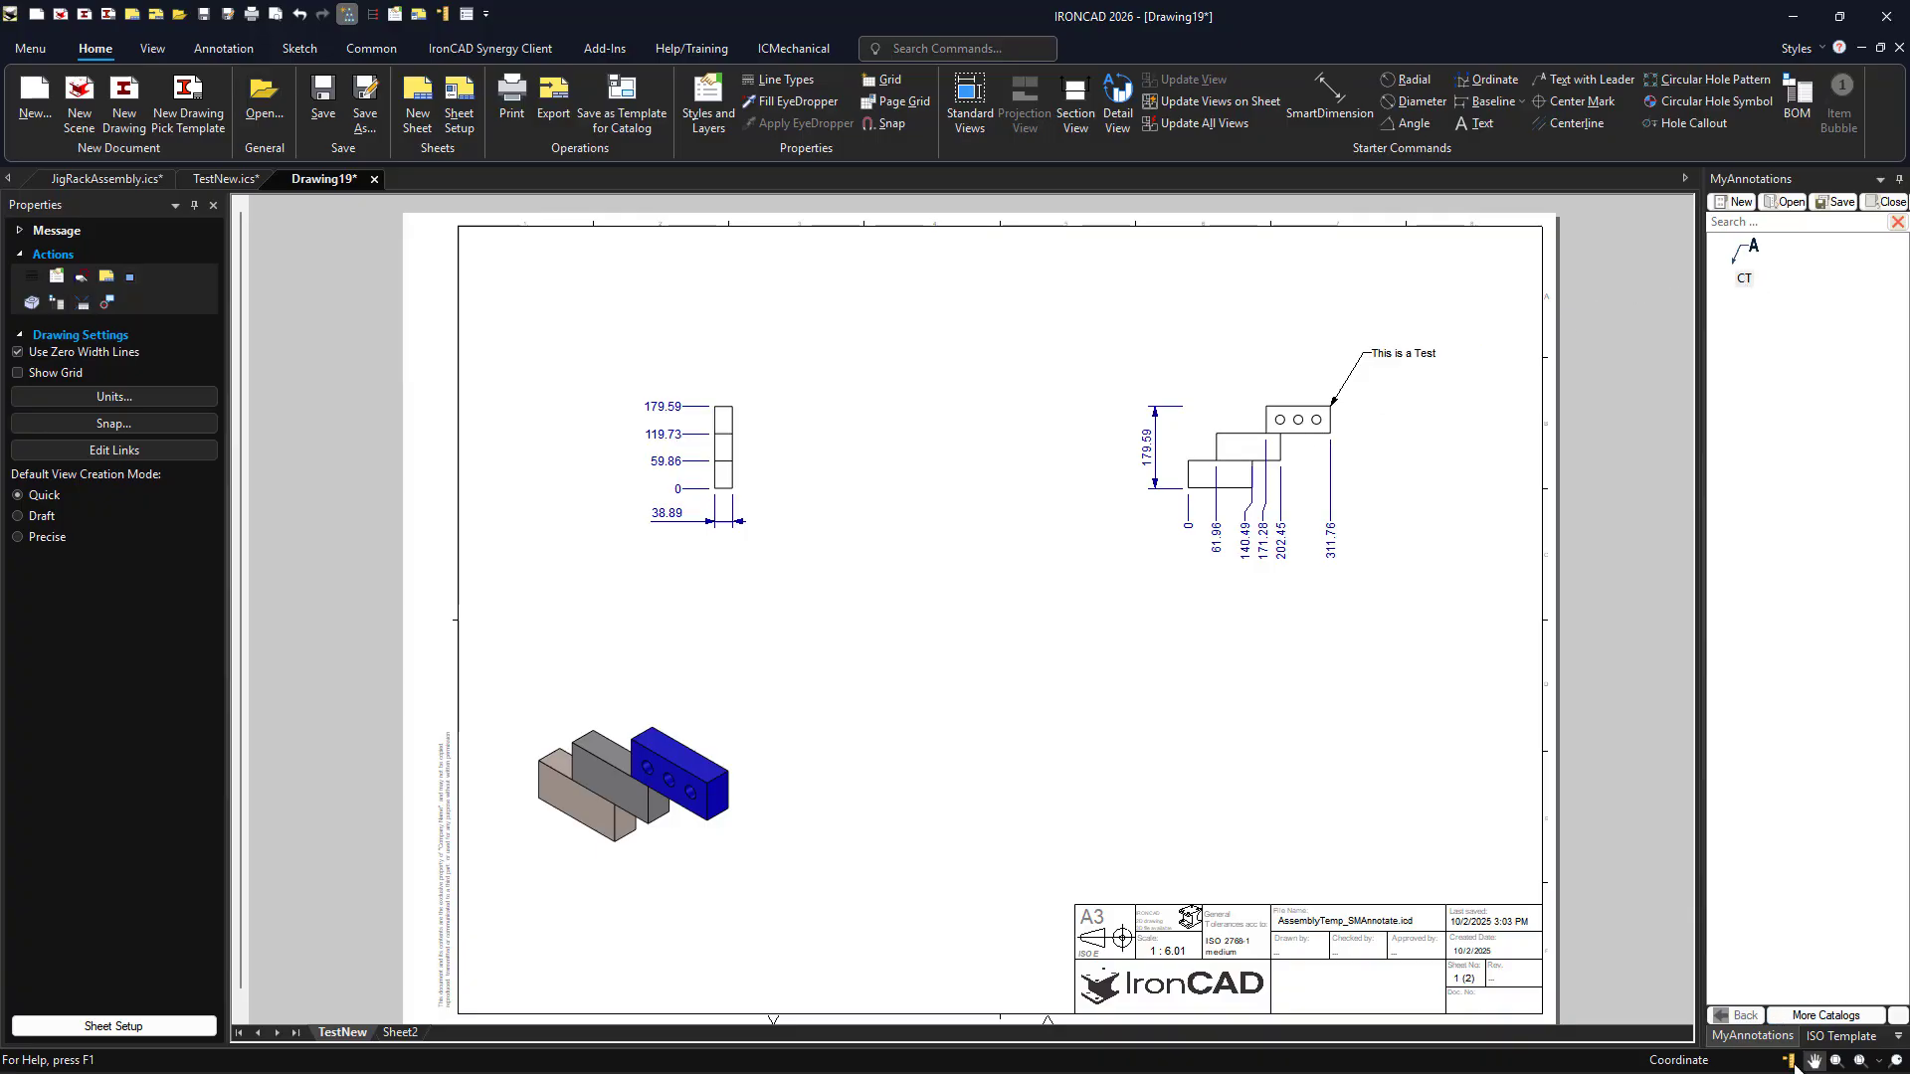
pyautogui.click(1823, 1015)
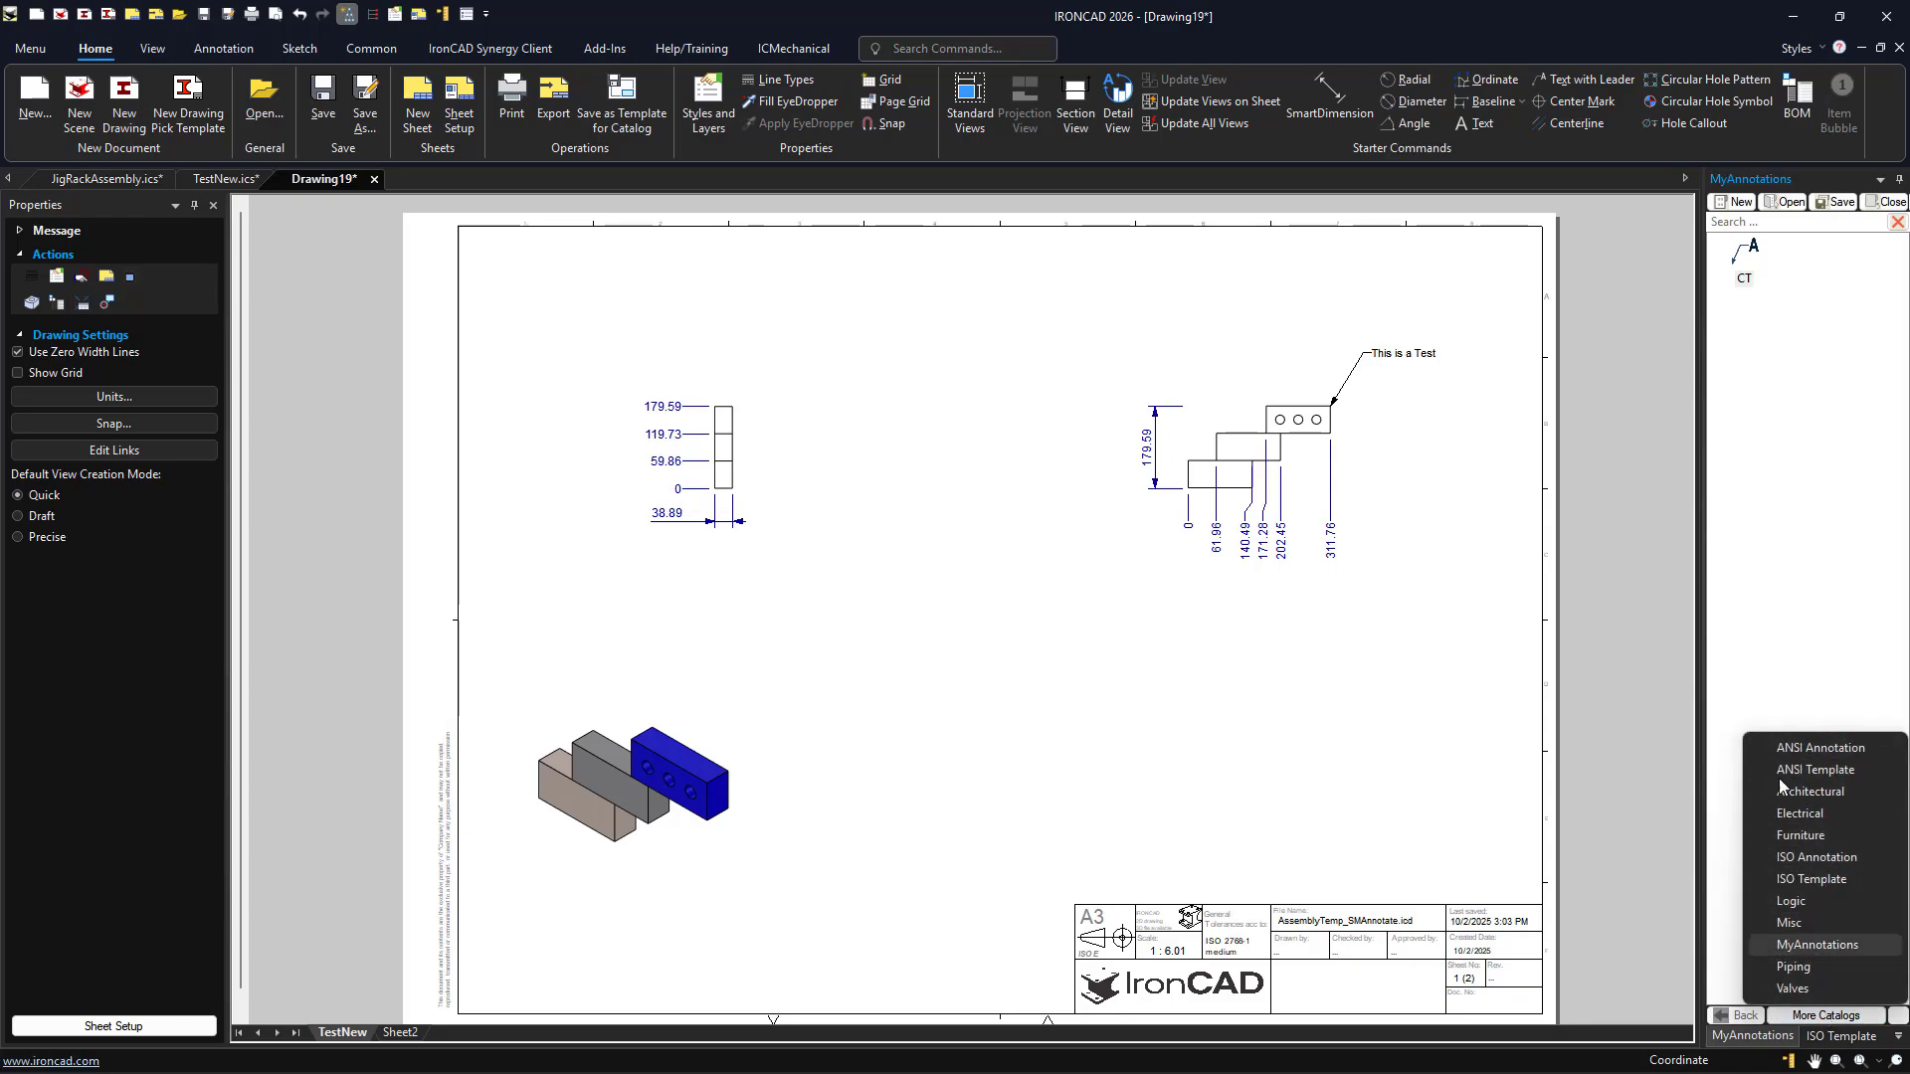
pyautogui.click(1802, 463)
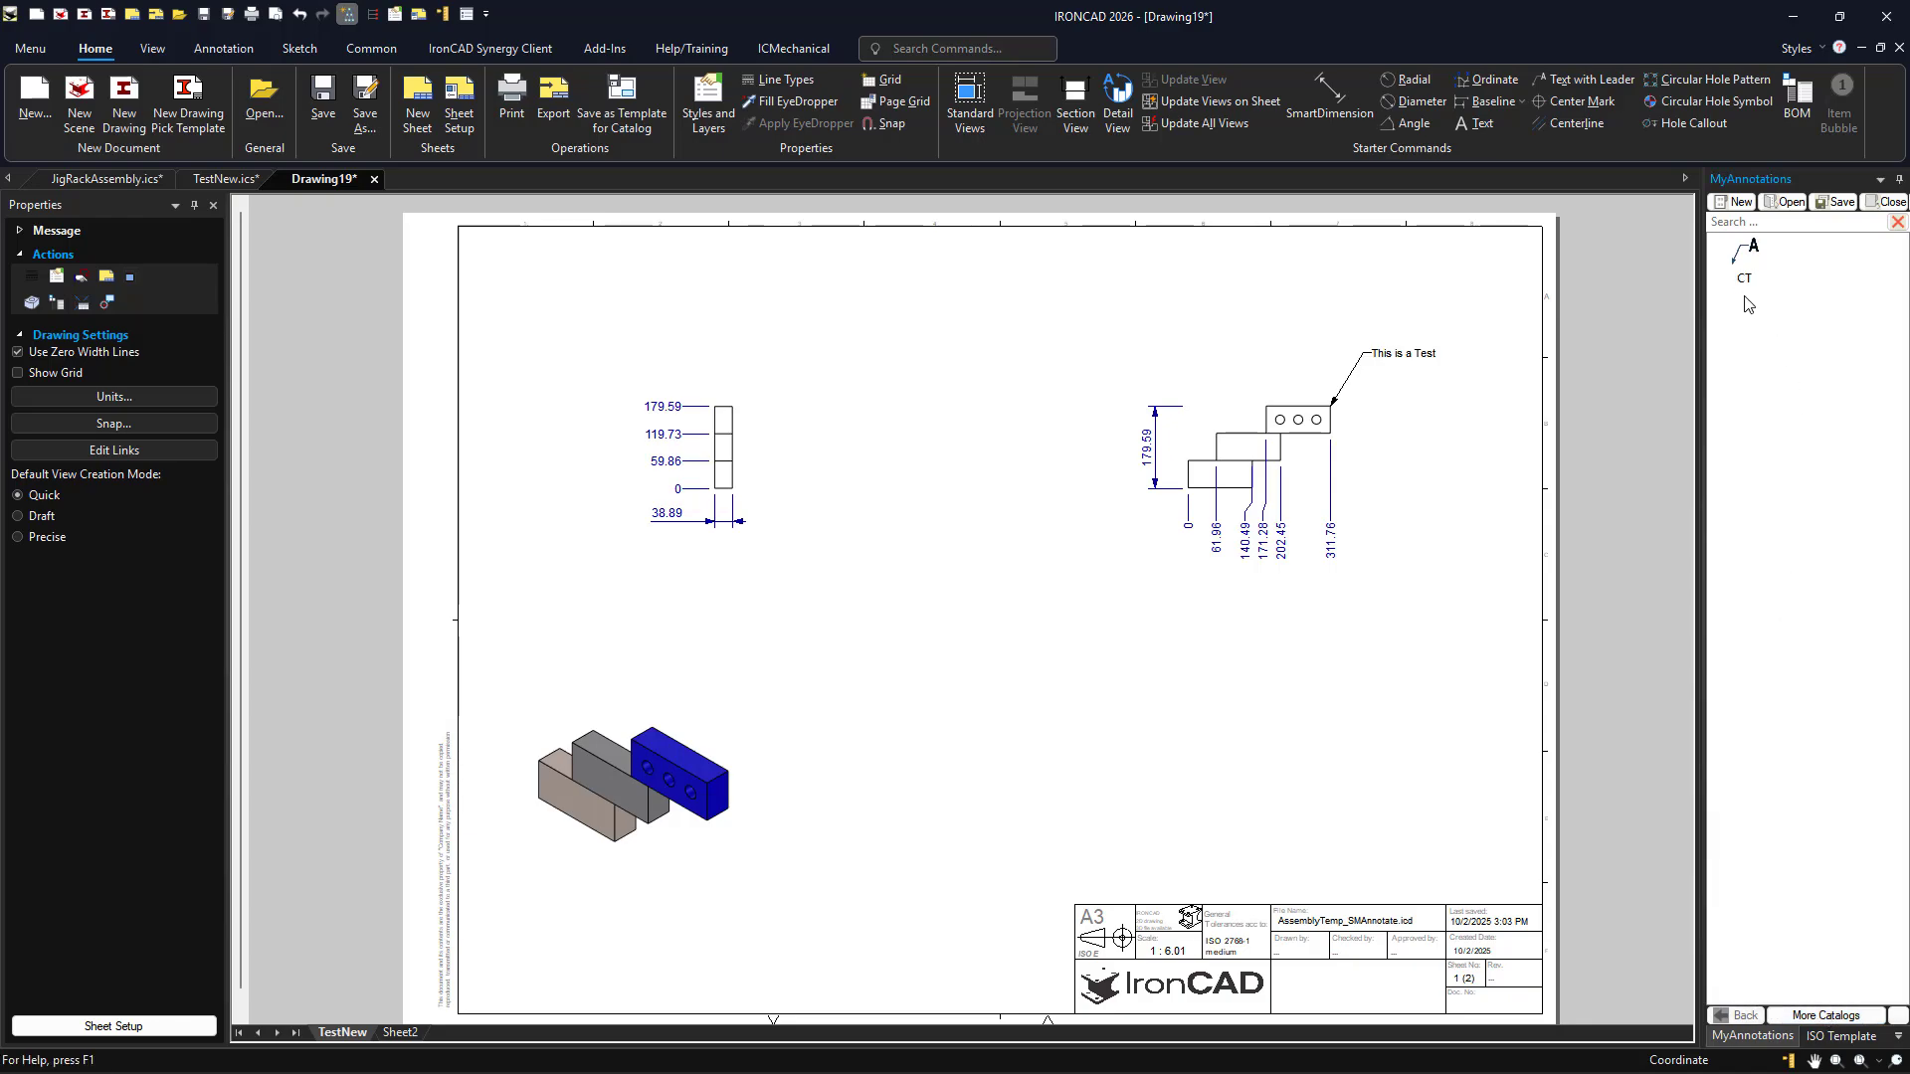